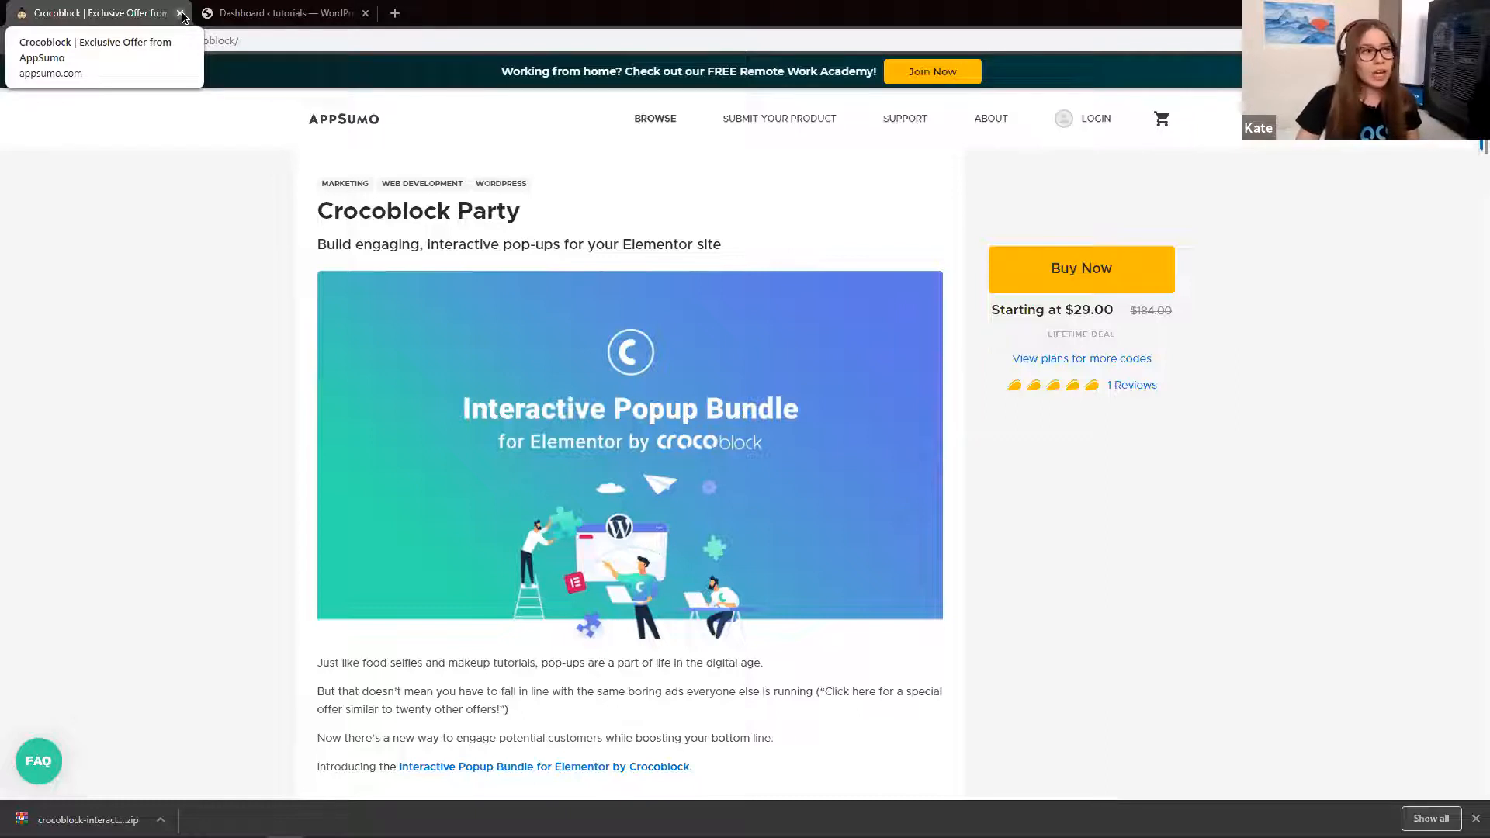
Upload the downloaded Crocoblock interactive bundle ZIP file as a new WordPress plugin and install it
click(181, 13)
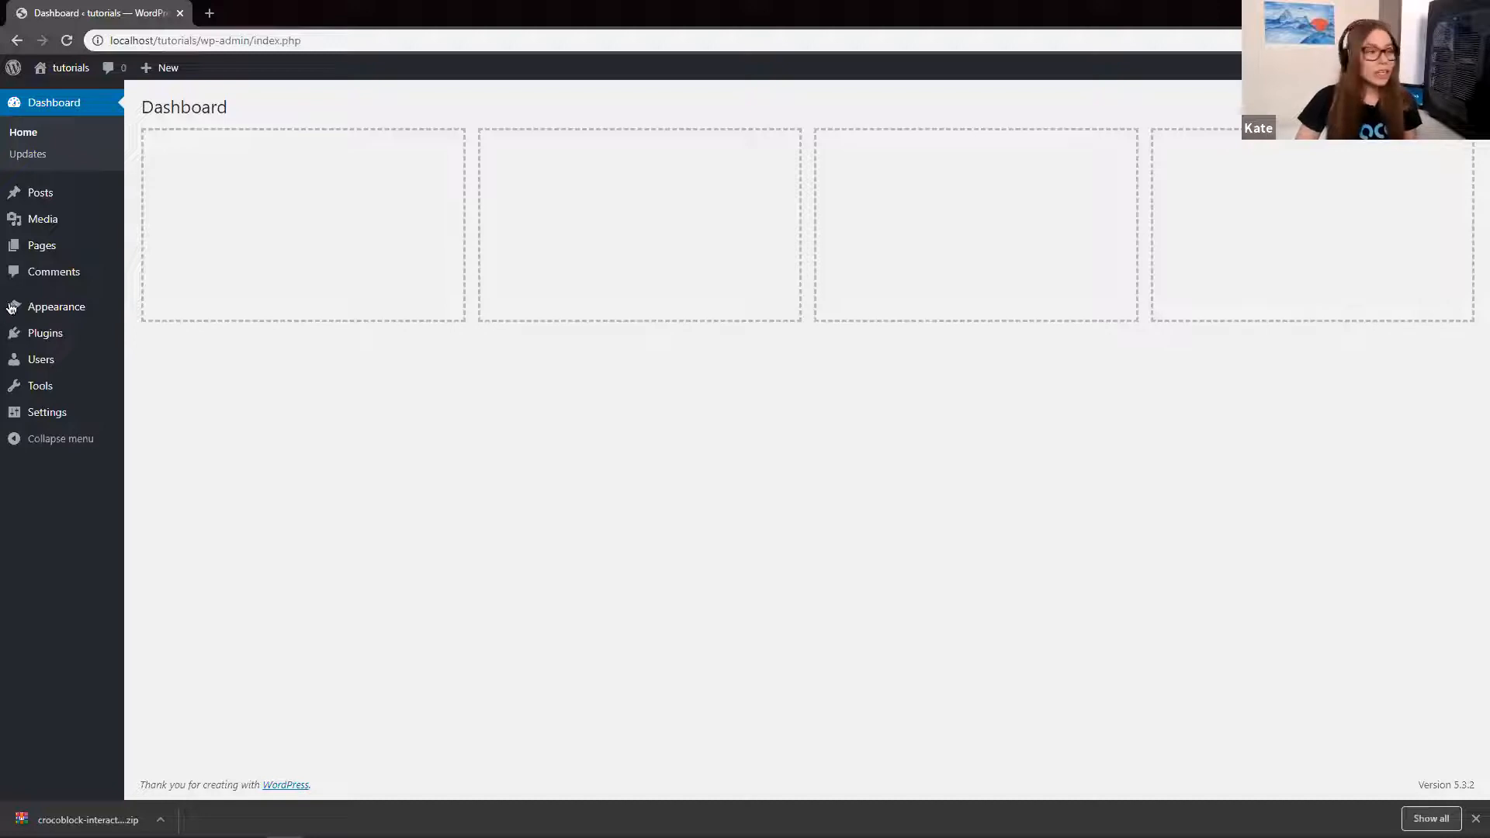
mouse_move(41, 342)
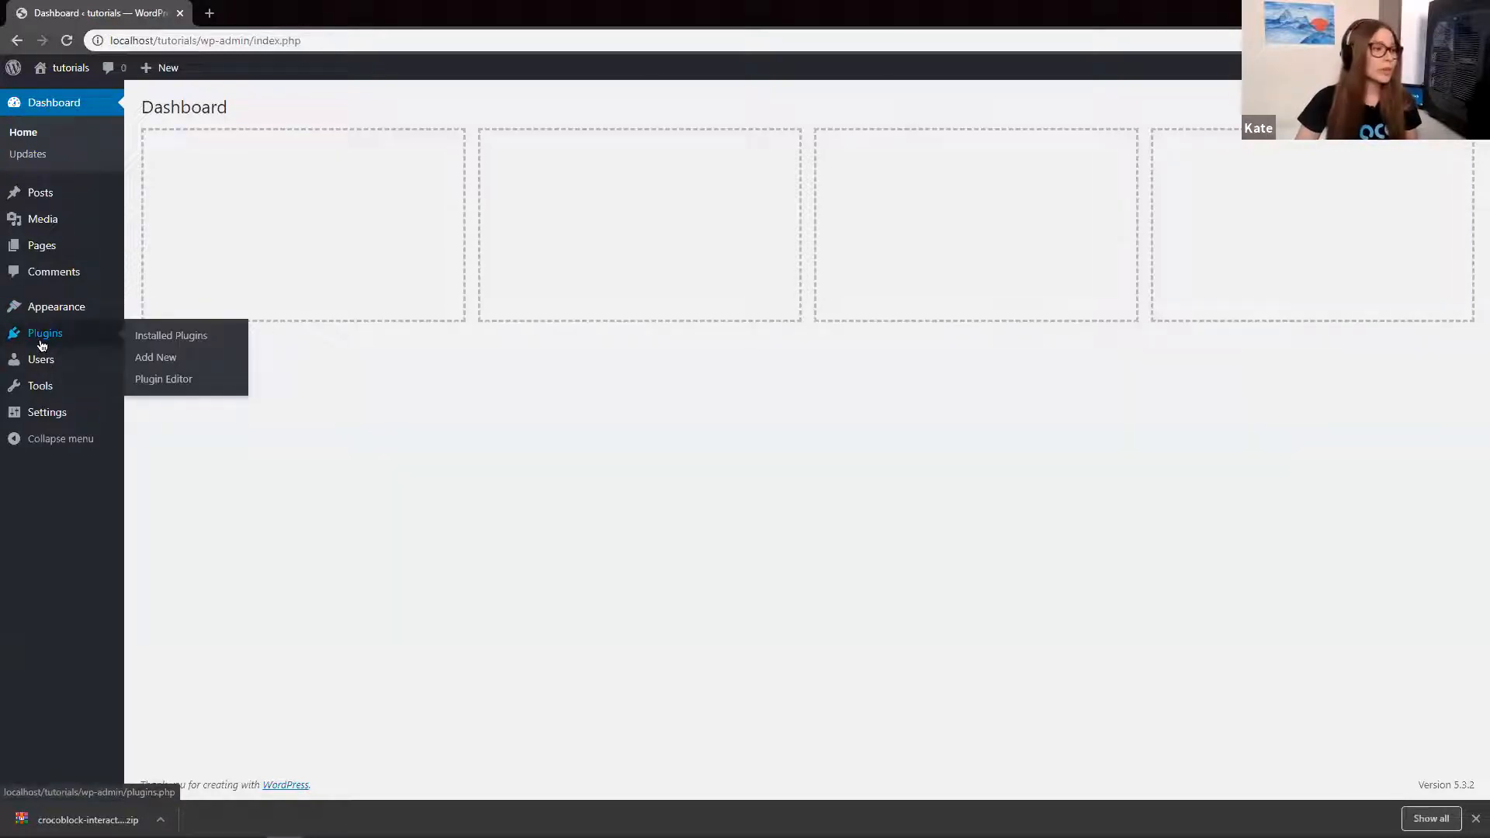
click(169, 359)
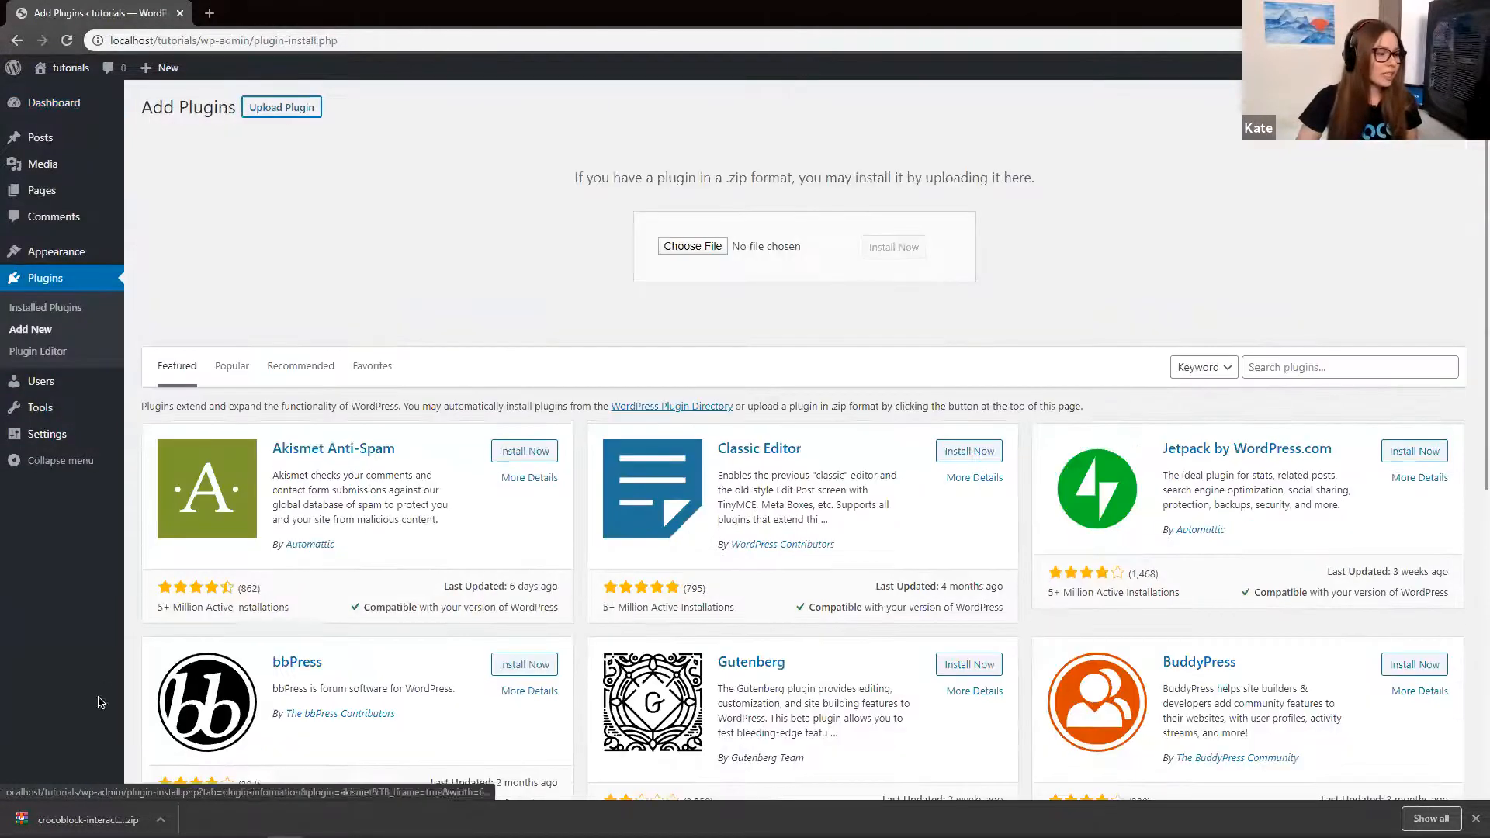
drag(87, 820, 653, 252)
click(931, 248)
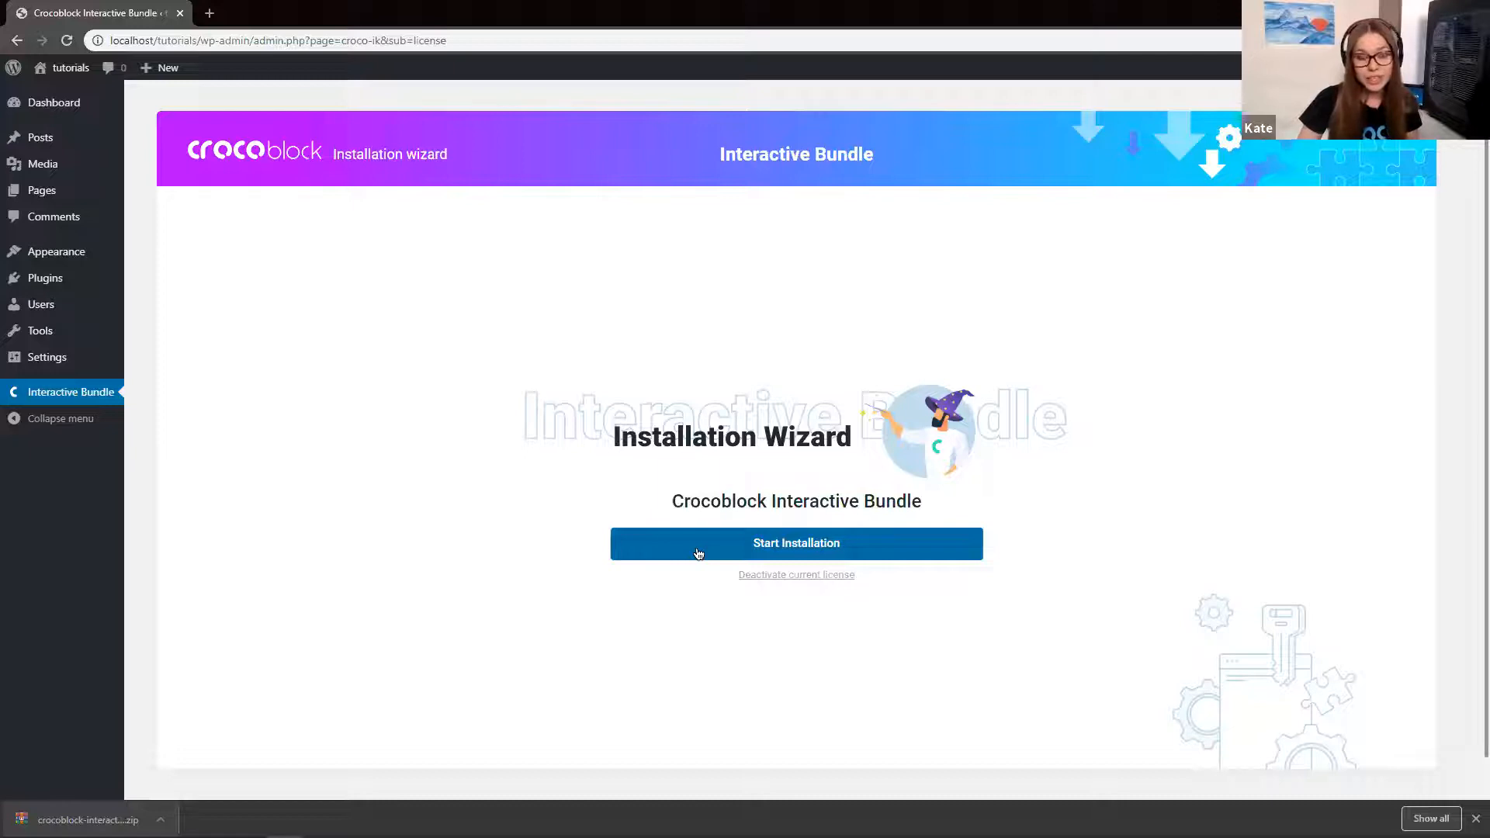
Start the Interactive Bundle installation wizard and install the Elementor, JetElements and JetPopup plugins
click(898, 548)
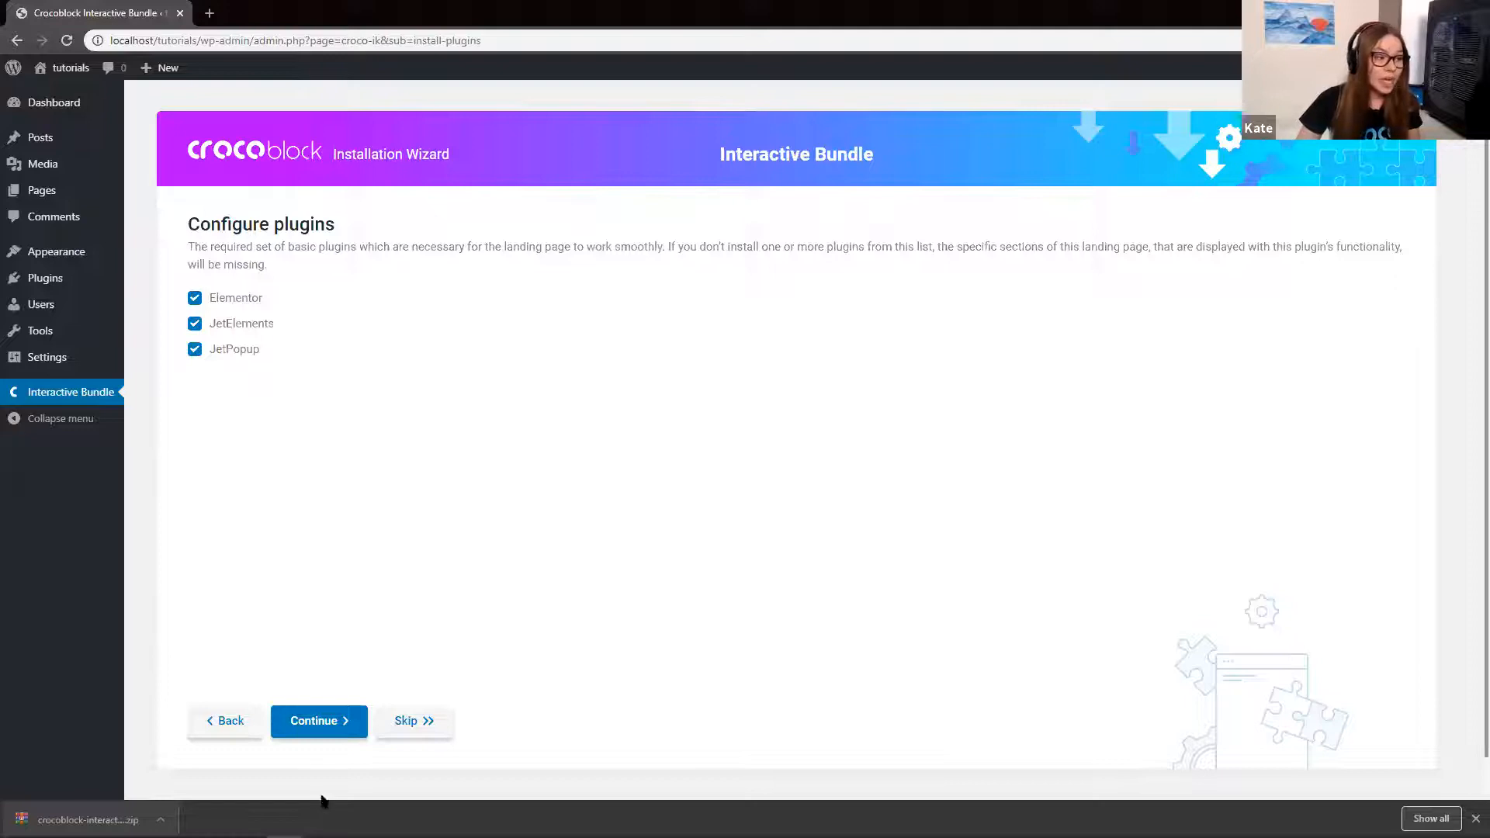
click(342, 722)
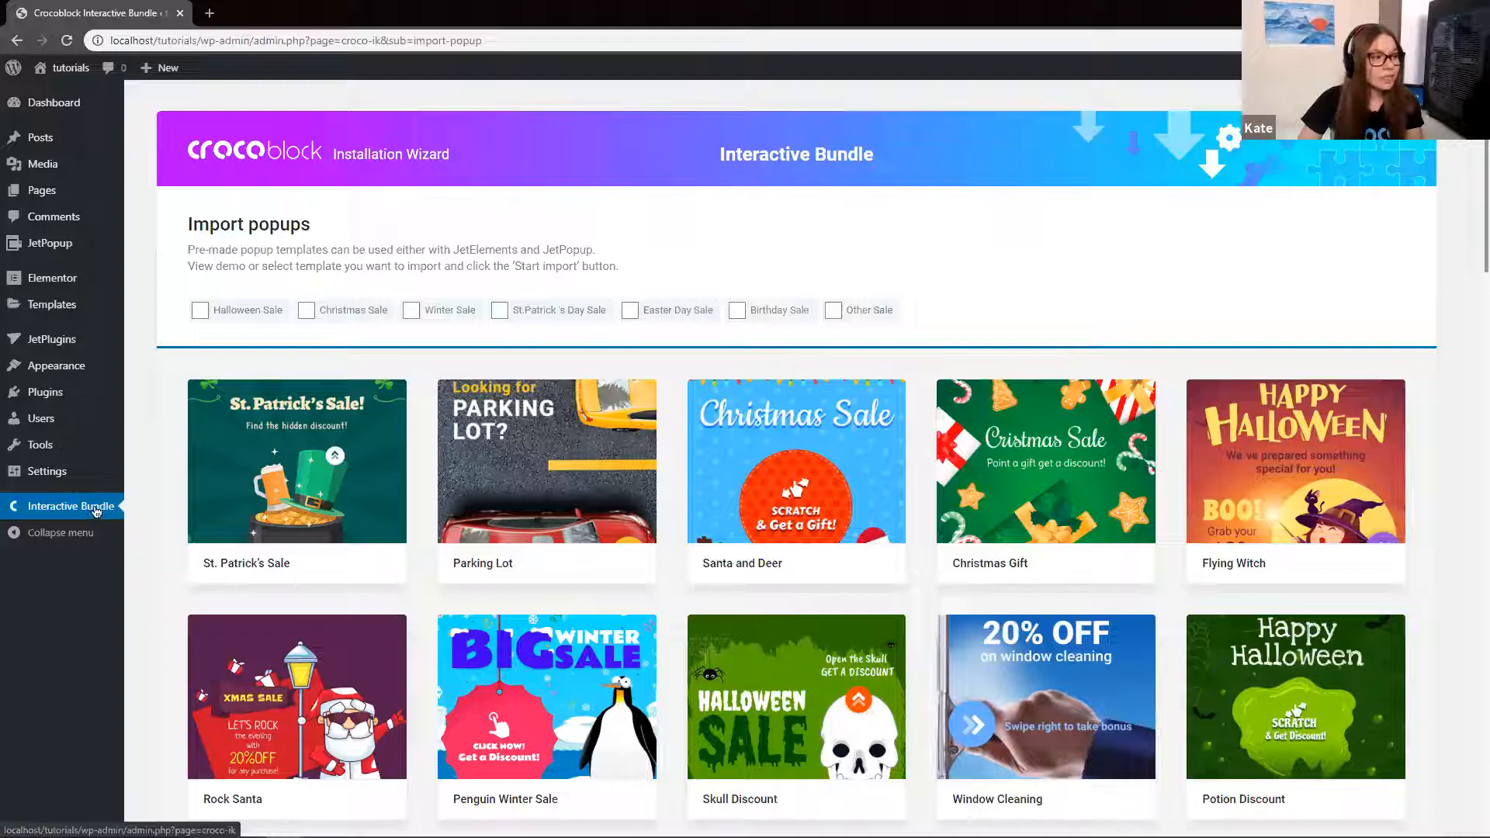
Reopen the Interactive Bundle installation wizard from the dashboard and look through the popup templates available for import
click(74, 108)
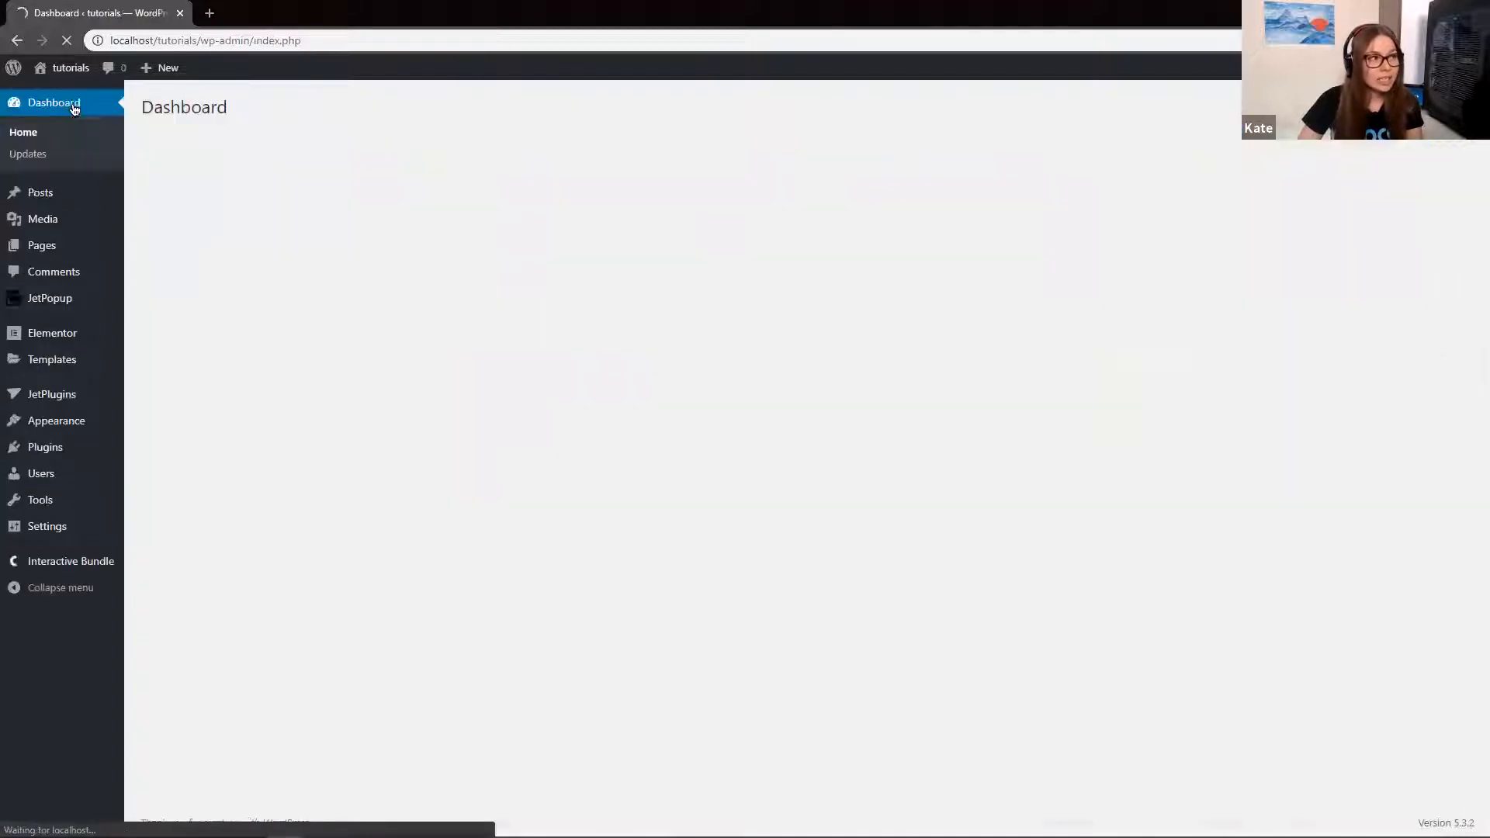
click(70, 566)
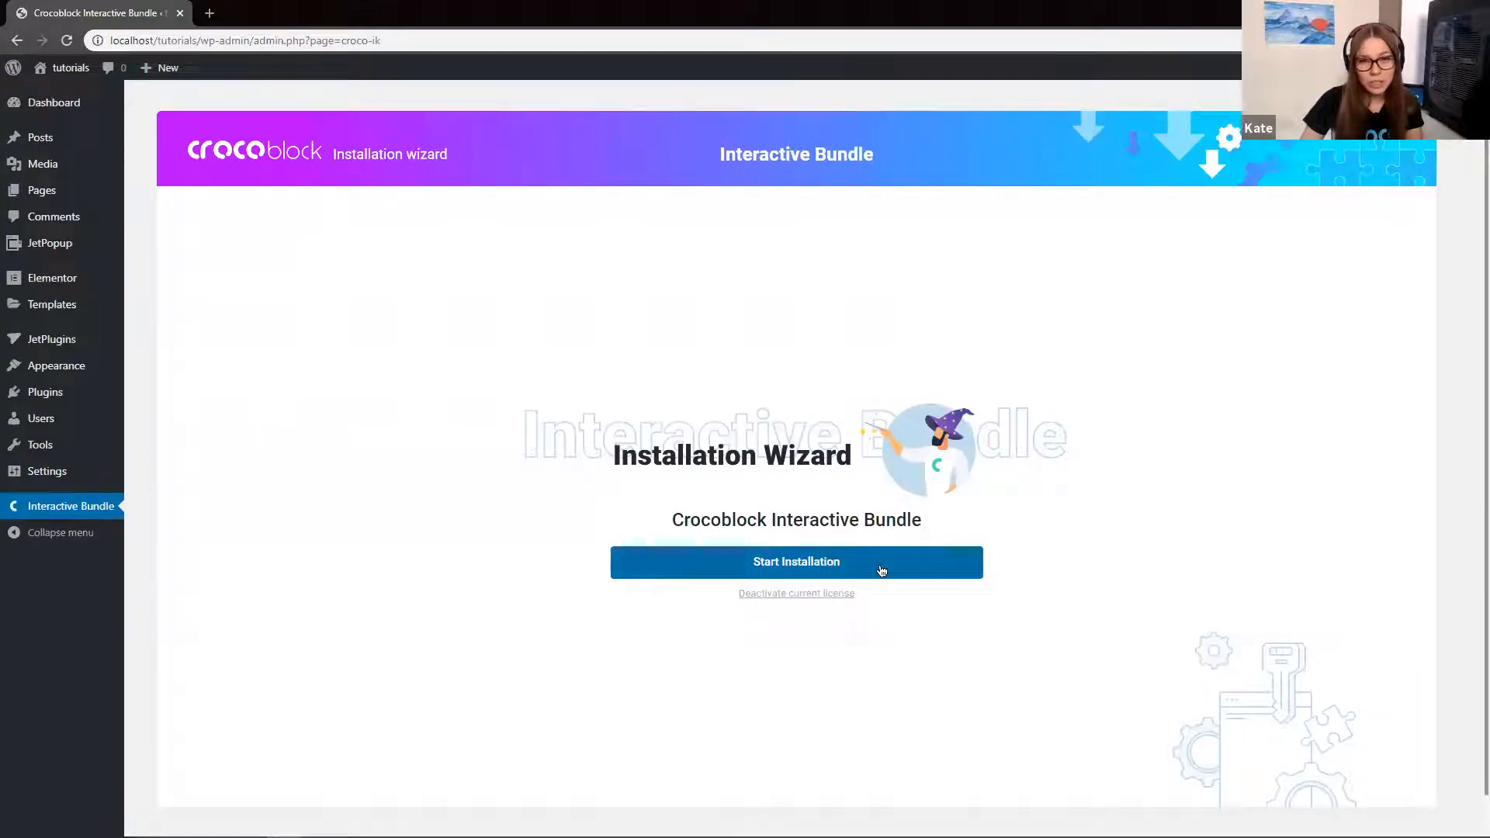
click(882, 570)
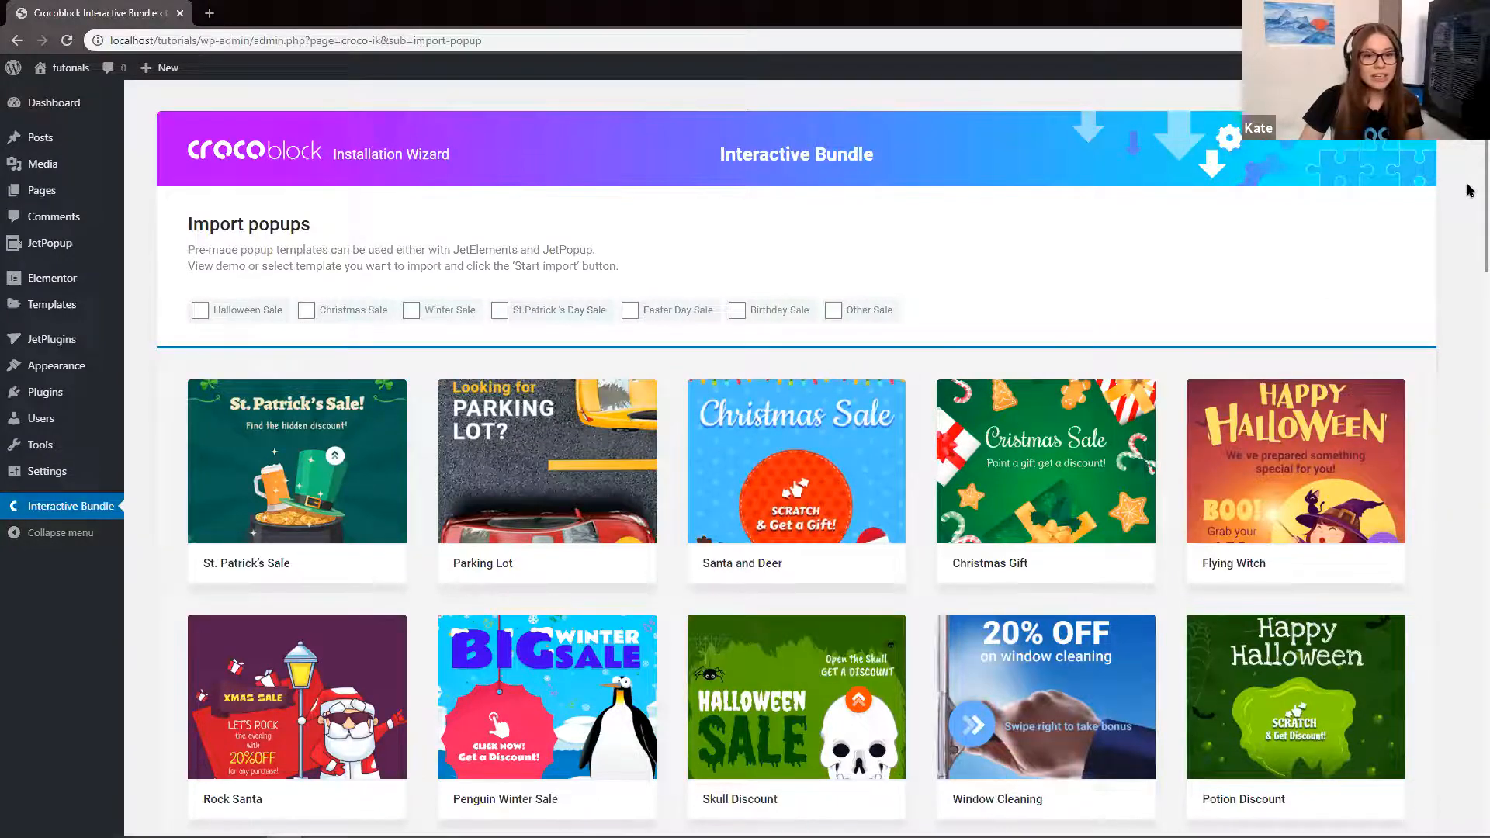
scroll(1468, 287, down, 3)
scroll(1467, 384, down, 12)
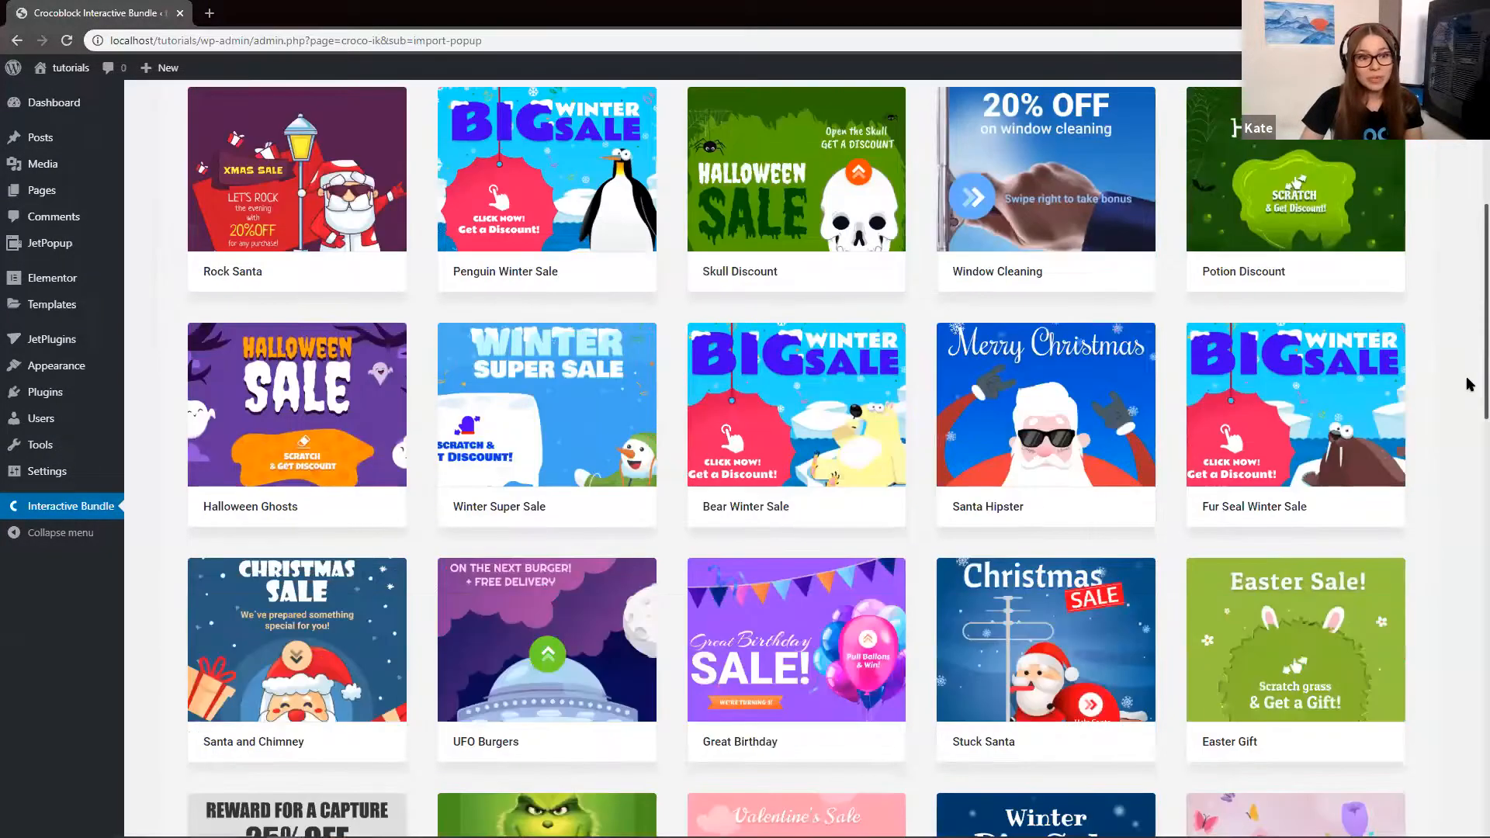
scroll(1467, 733, down, 5)
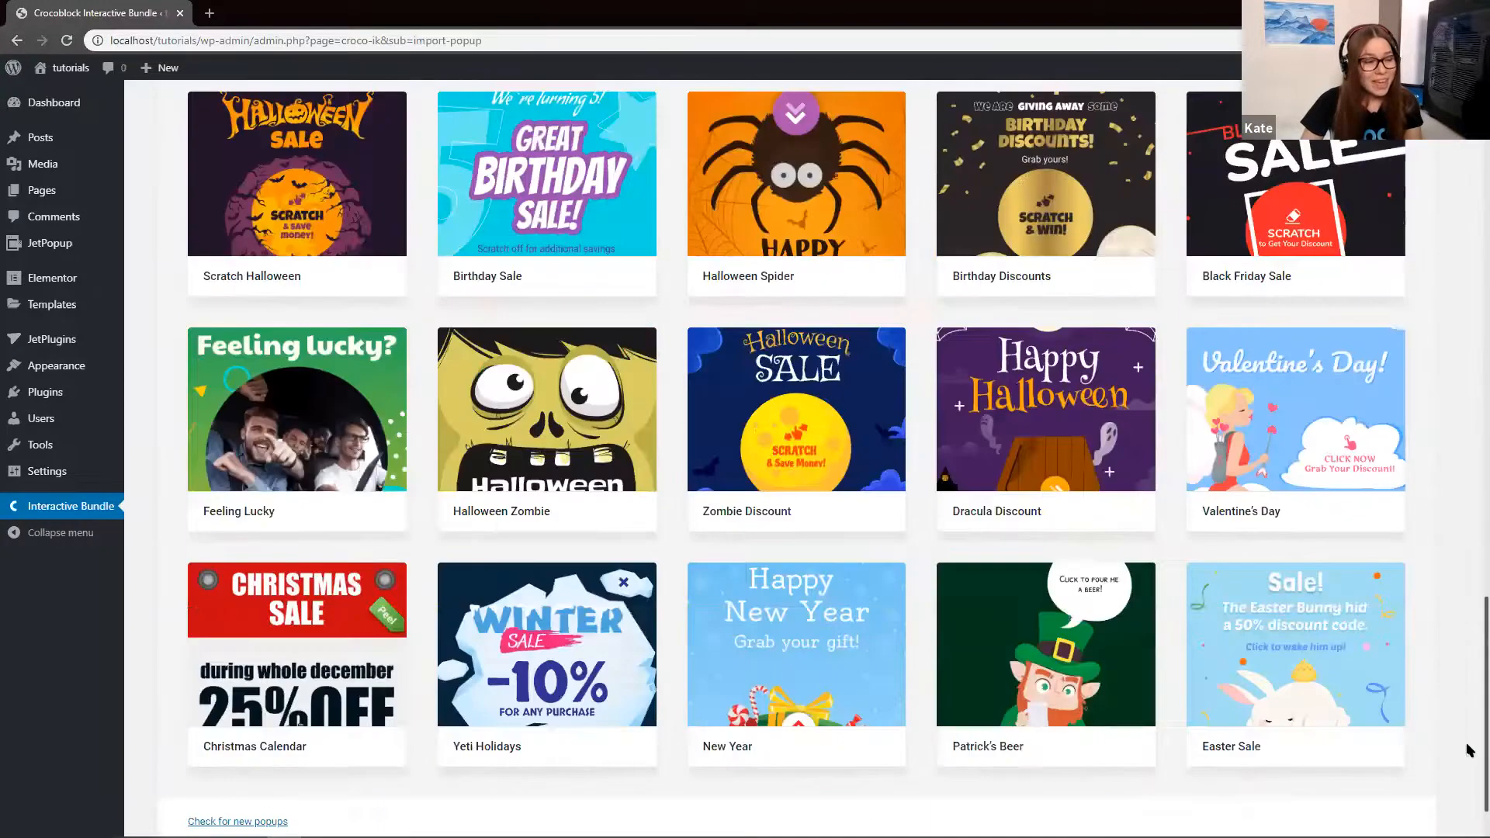
scroll(1467, 260, up, 20)
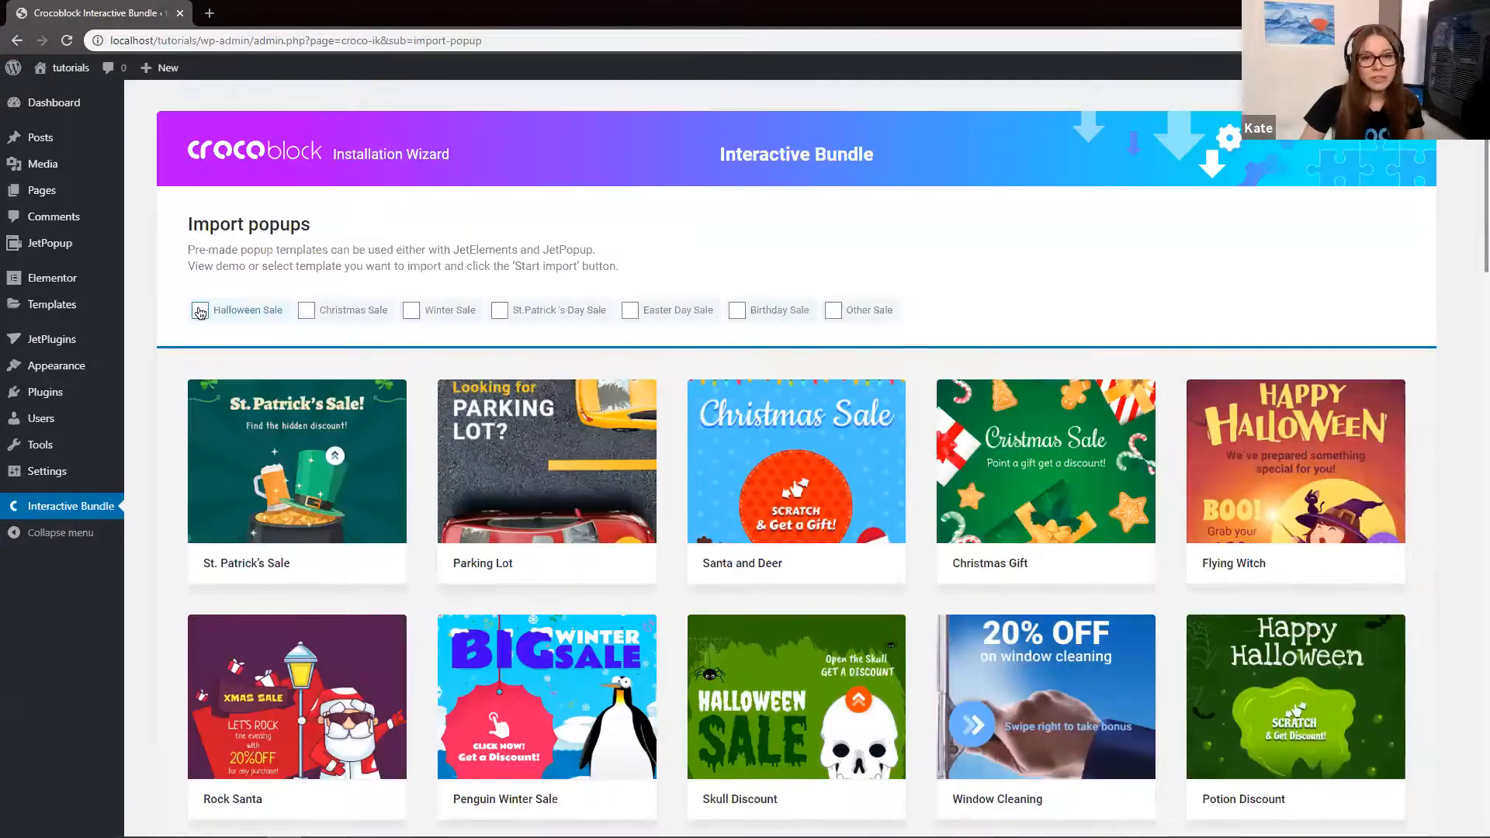
Filter the templates by Halloween Sale, try out the Flying Witch demo, and clear the filter
click(200, 312)
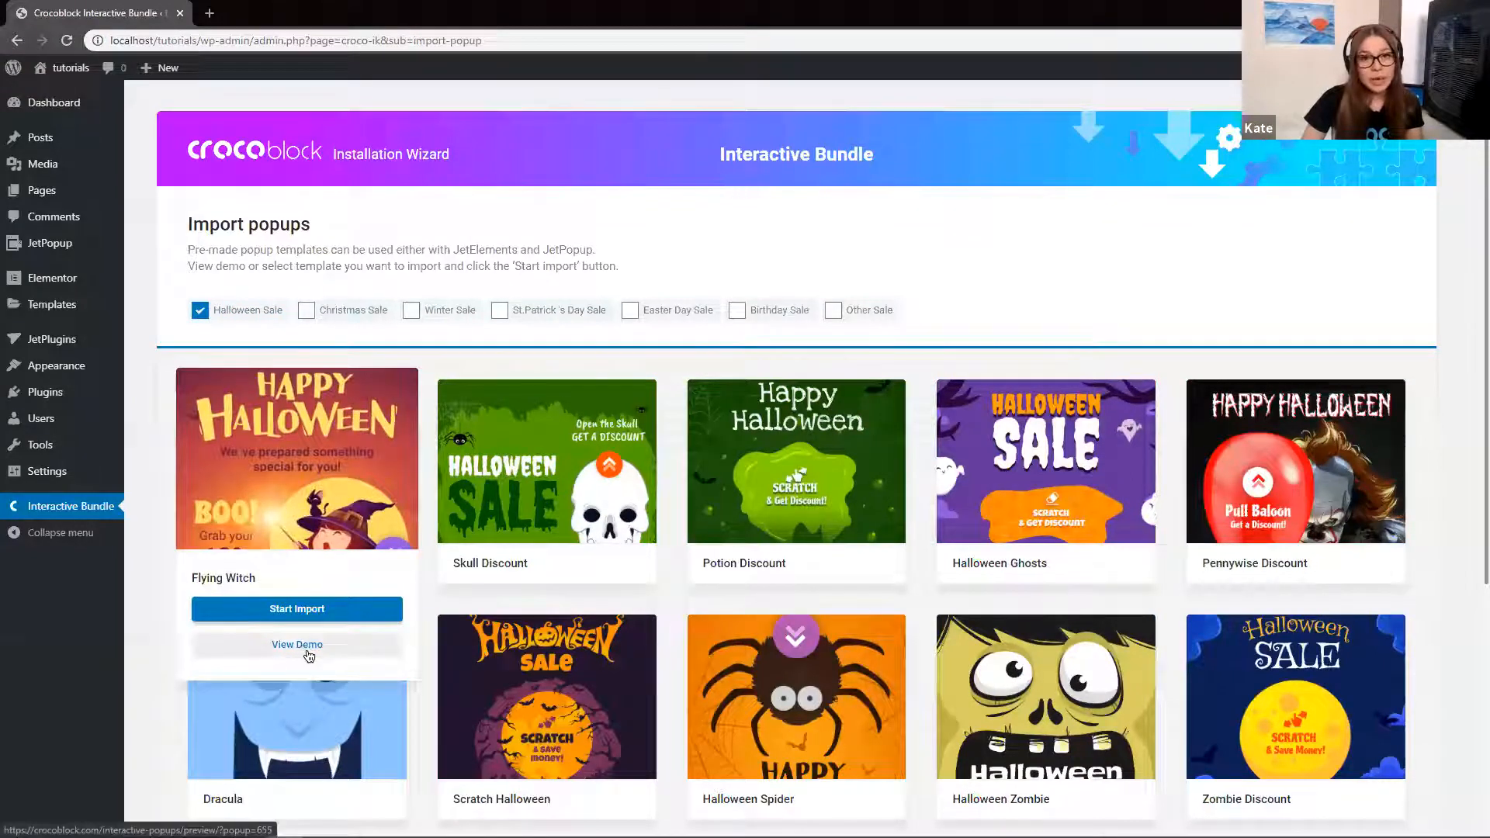
click(297, 645)
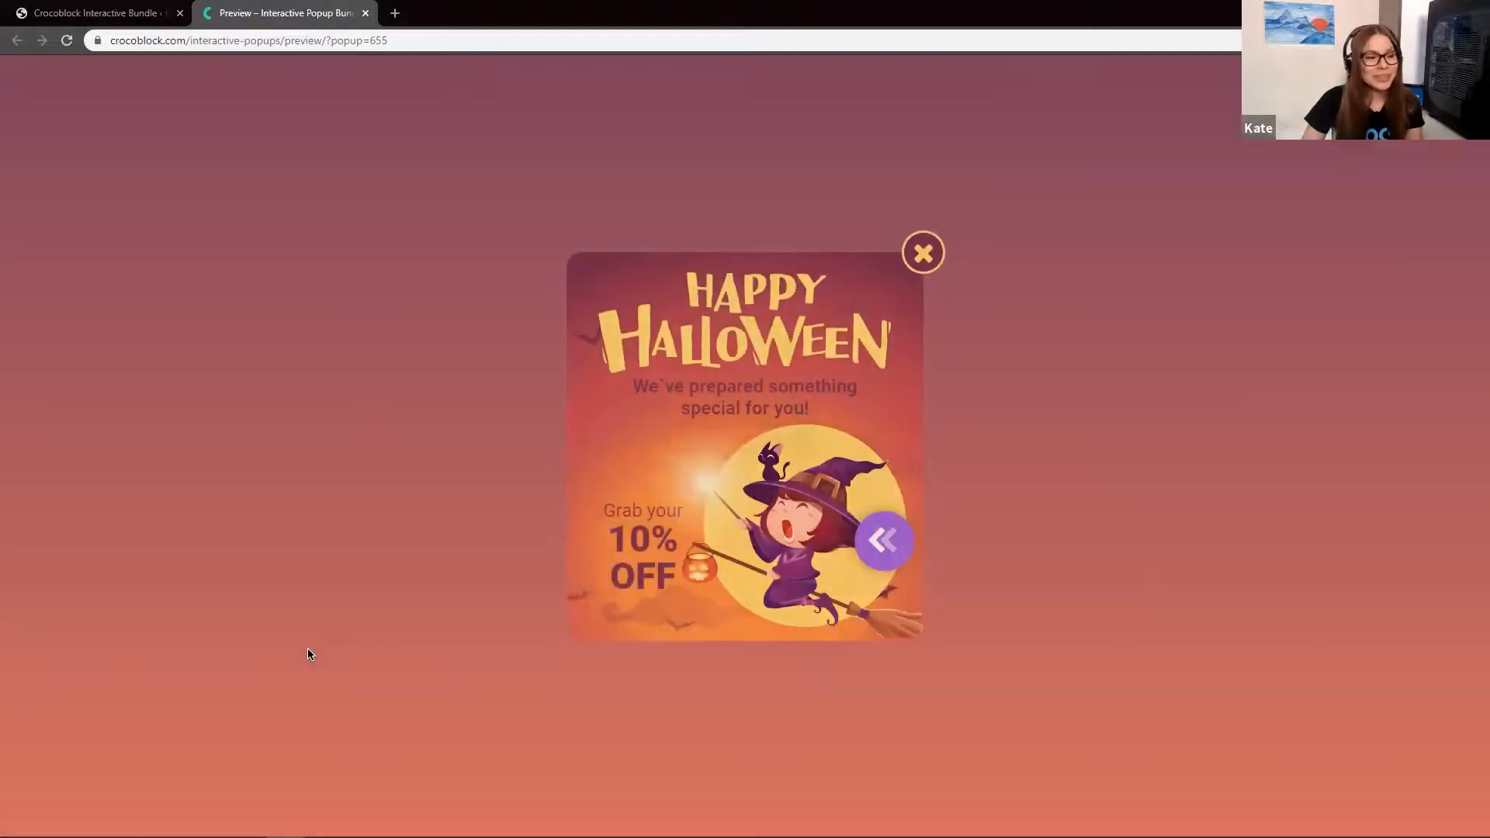
drag(883, 537, 567, 544)
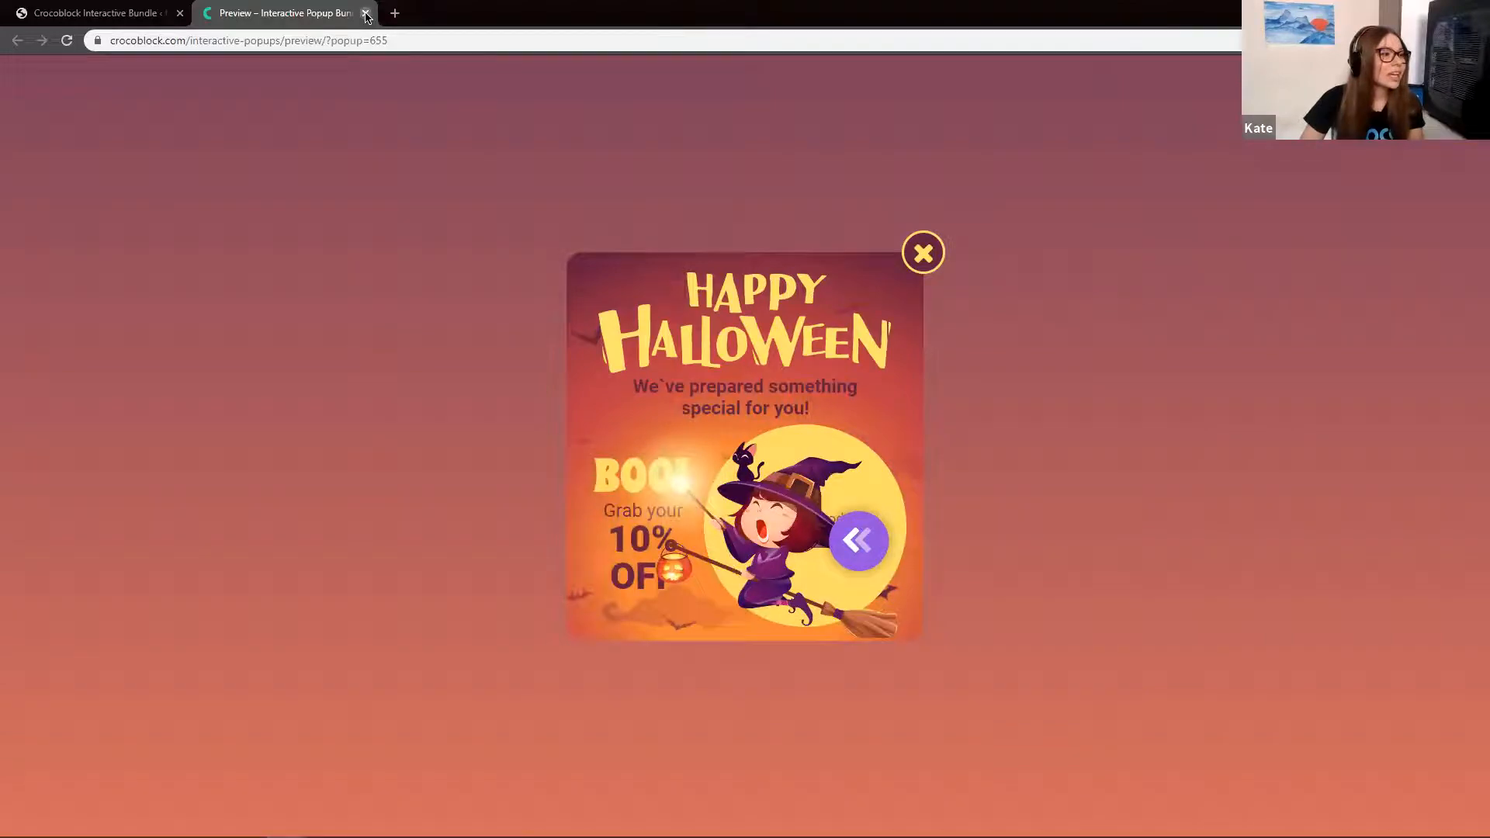
click(367, 14)
click(231, 310)
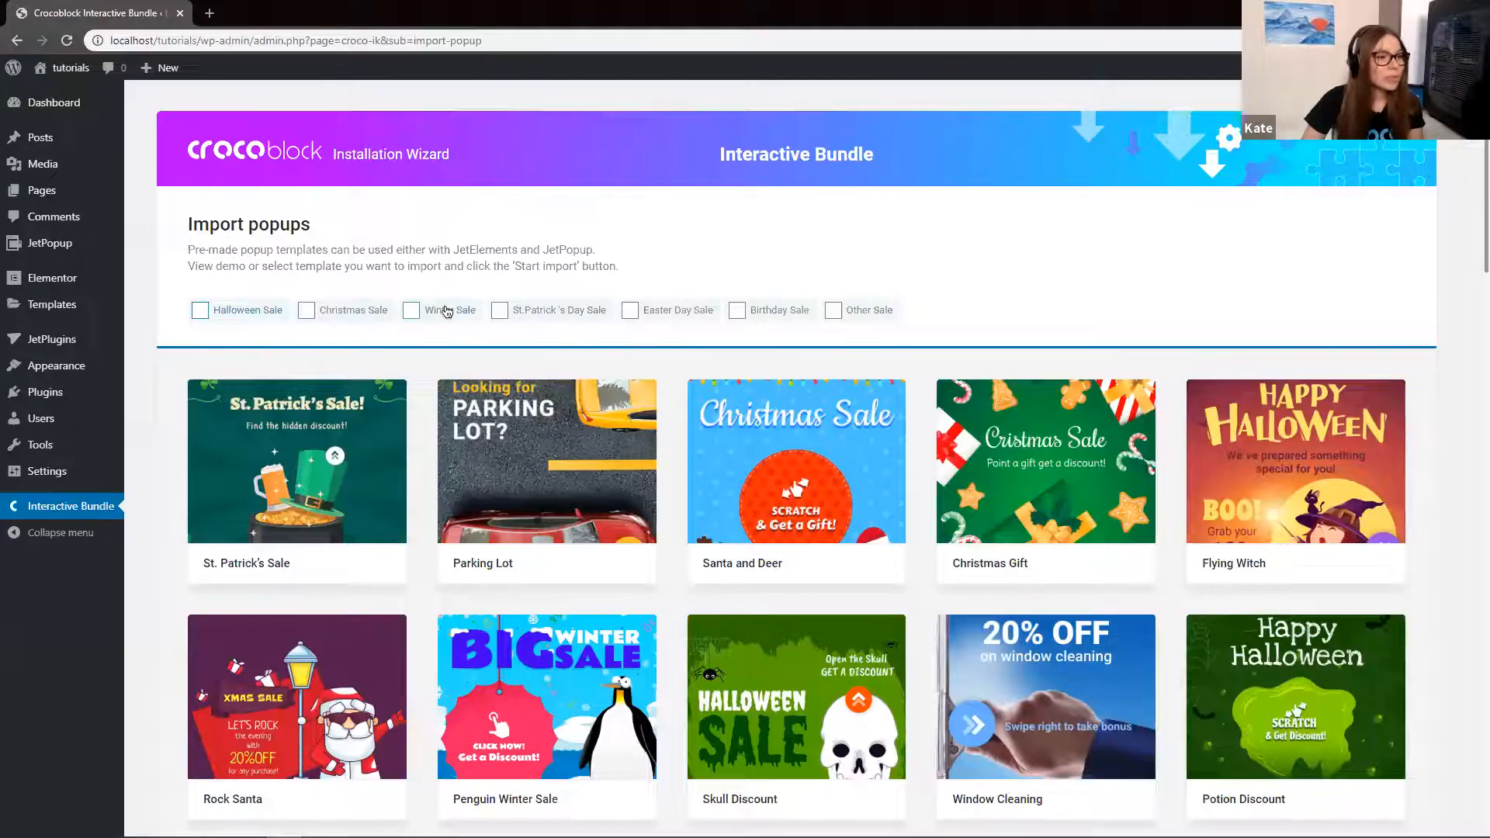
Filter the templates by Winter Sale, try out the Winter Big Sale demo, and clear the filter
click(447, 311)
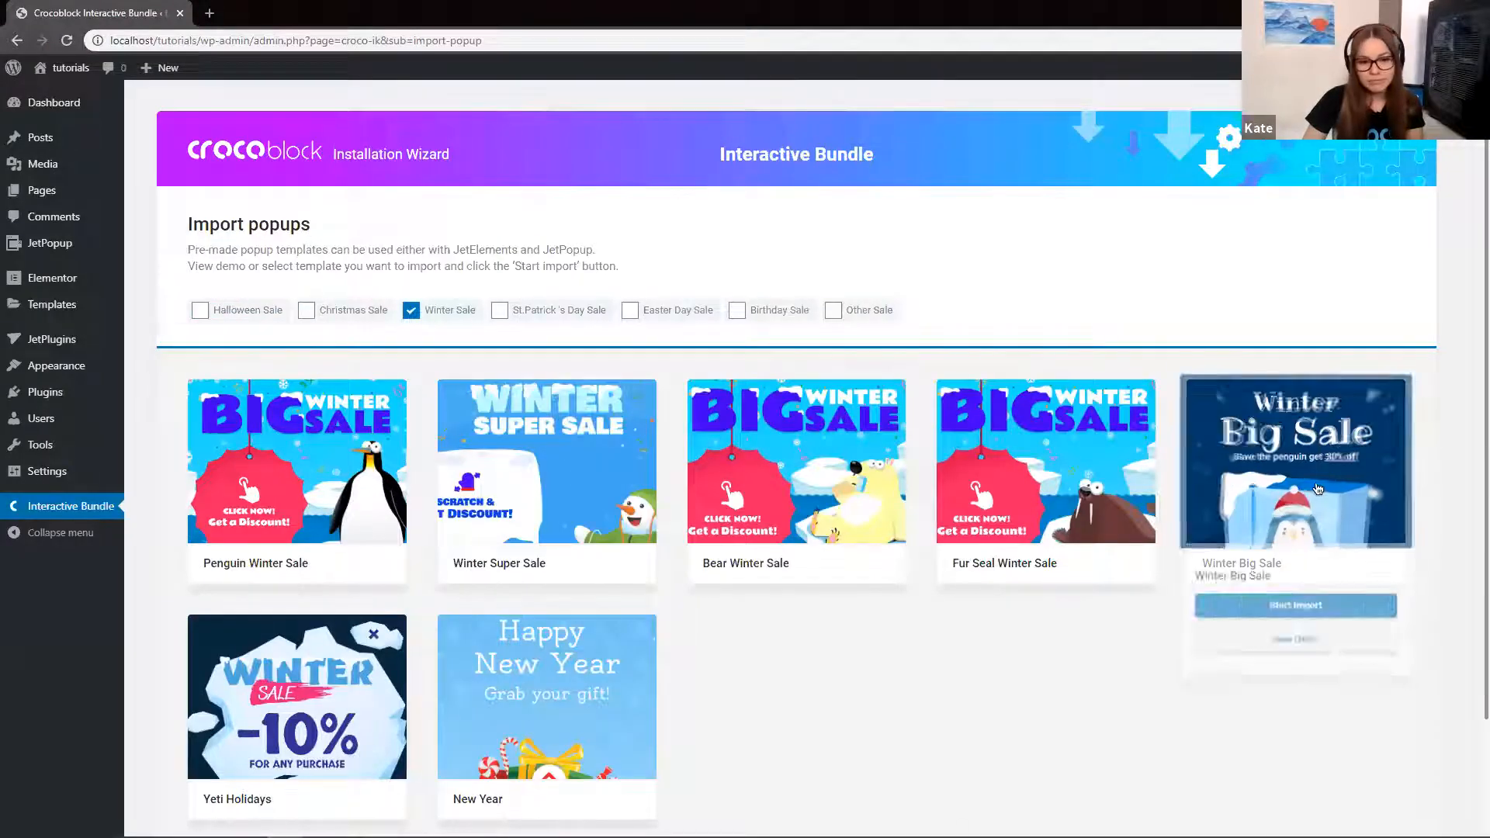
click(1296, 648)
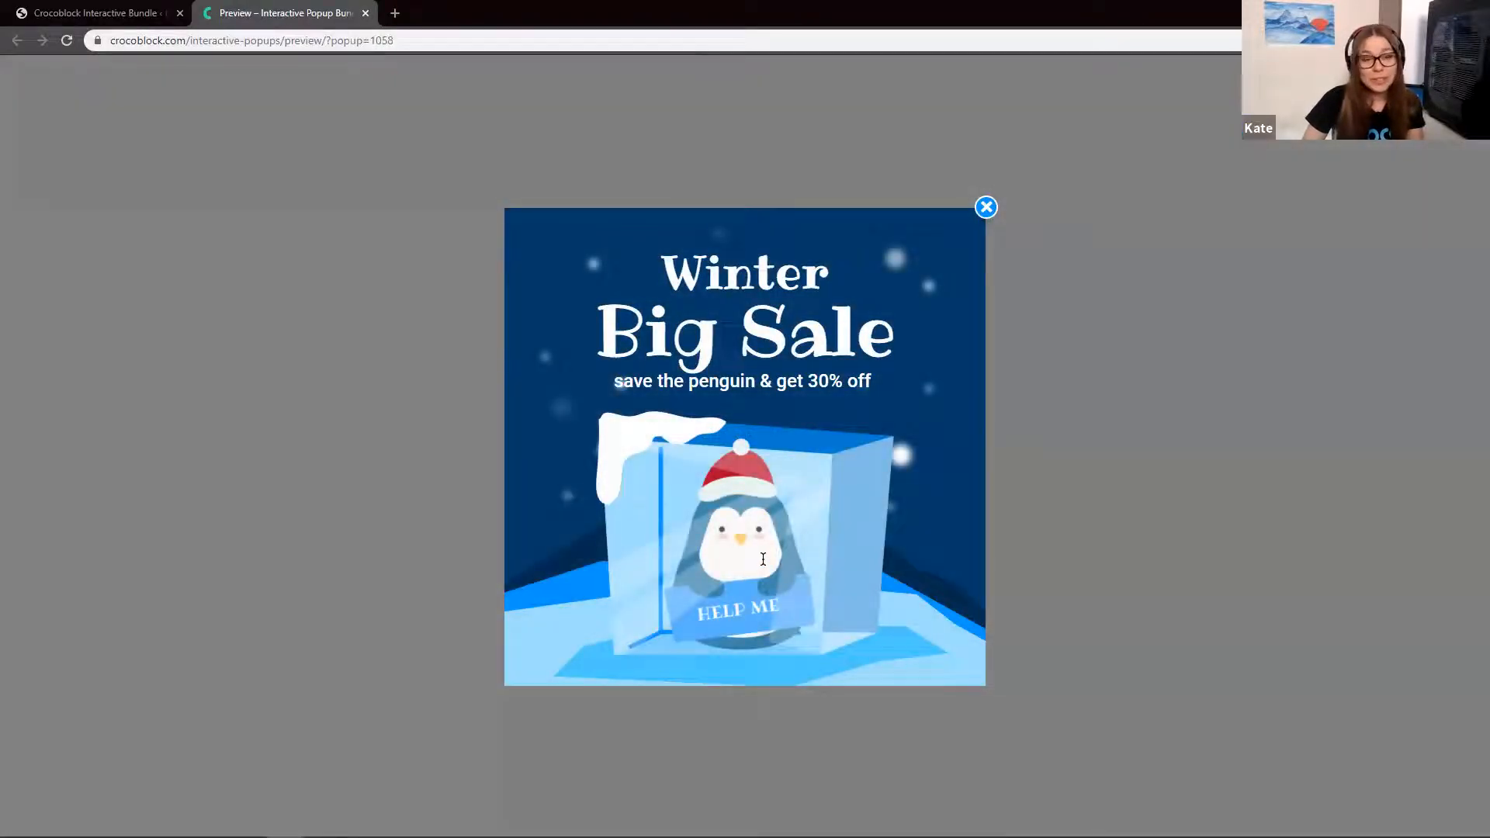
click(763, 557)
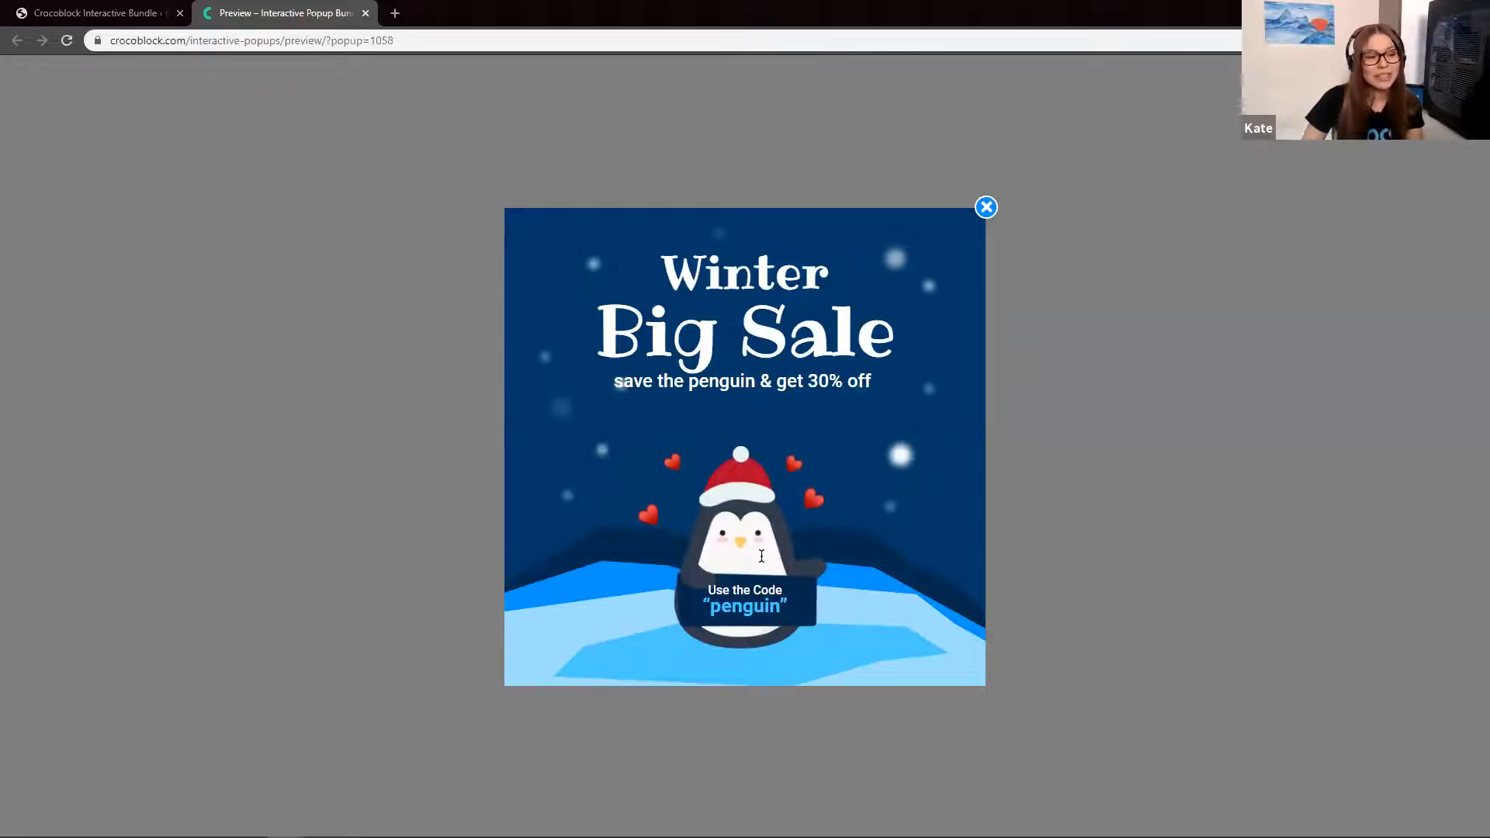
click(366, 14)
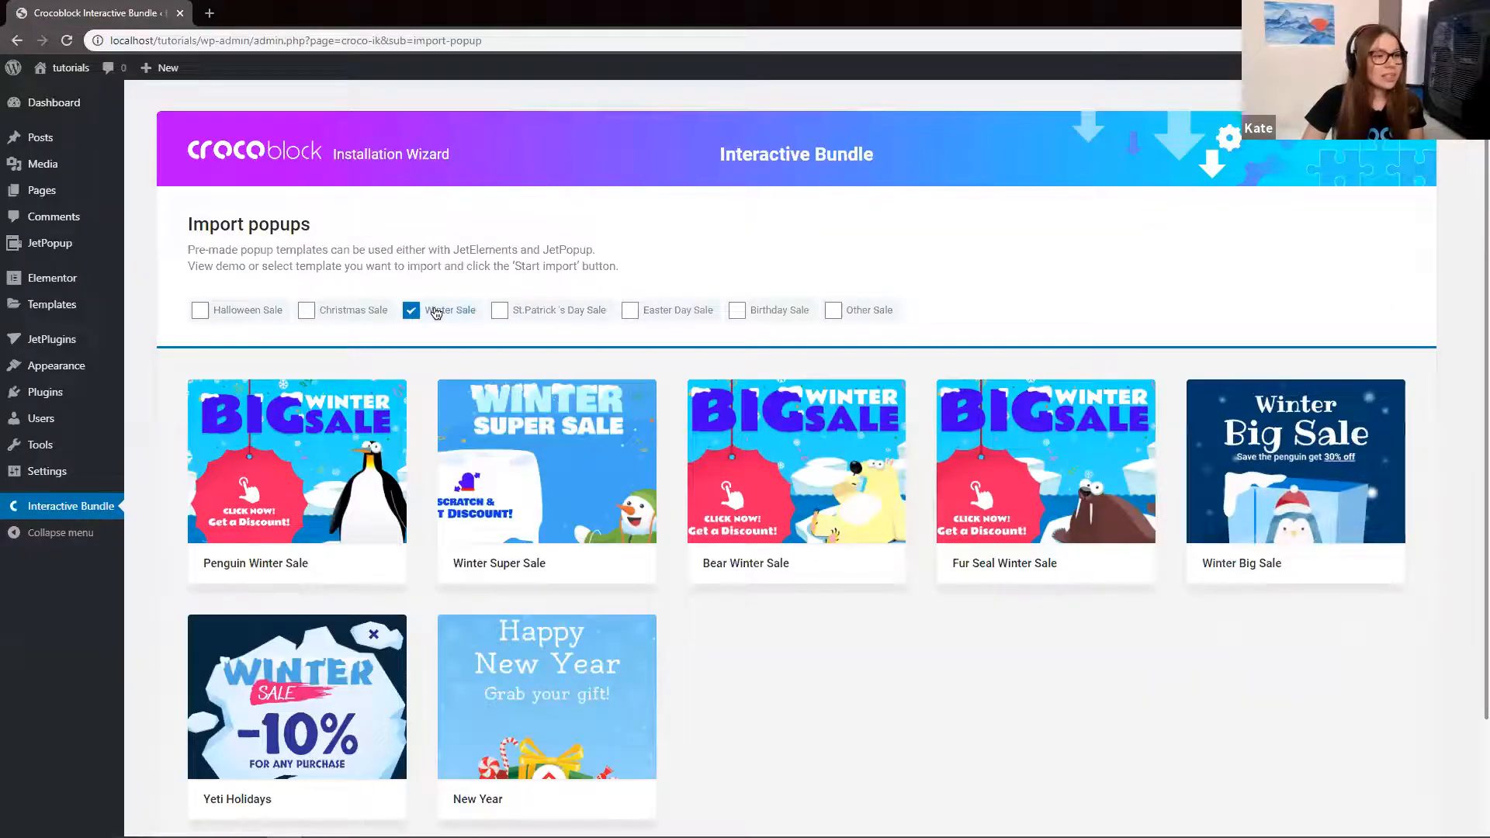
click(434, 310)
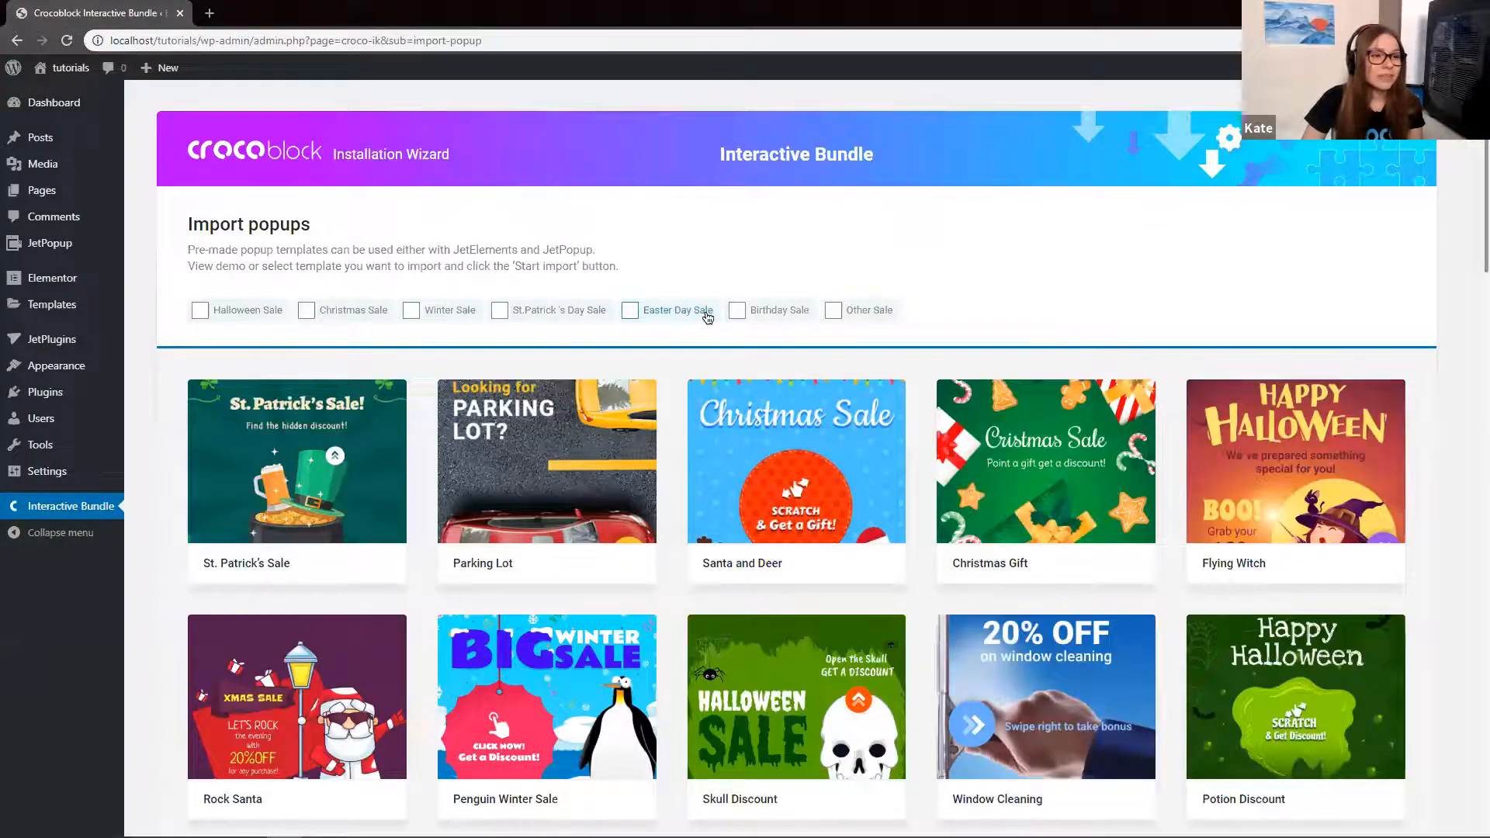
Filter the templates by Easter Day Sale, scratch the Easter Gift demo to reveal its offer, and clear the filter
click(703, 313)
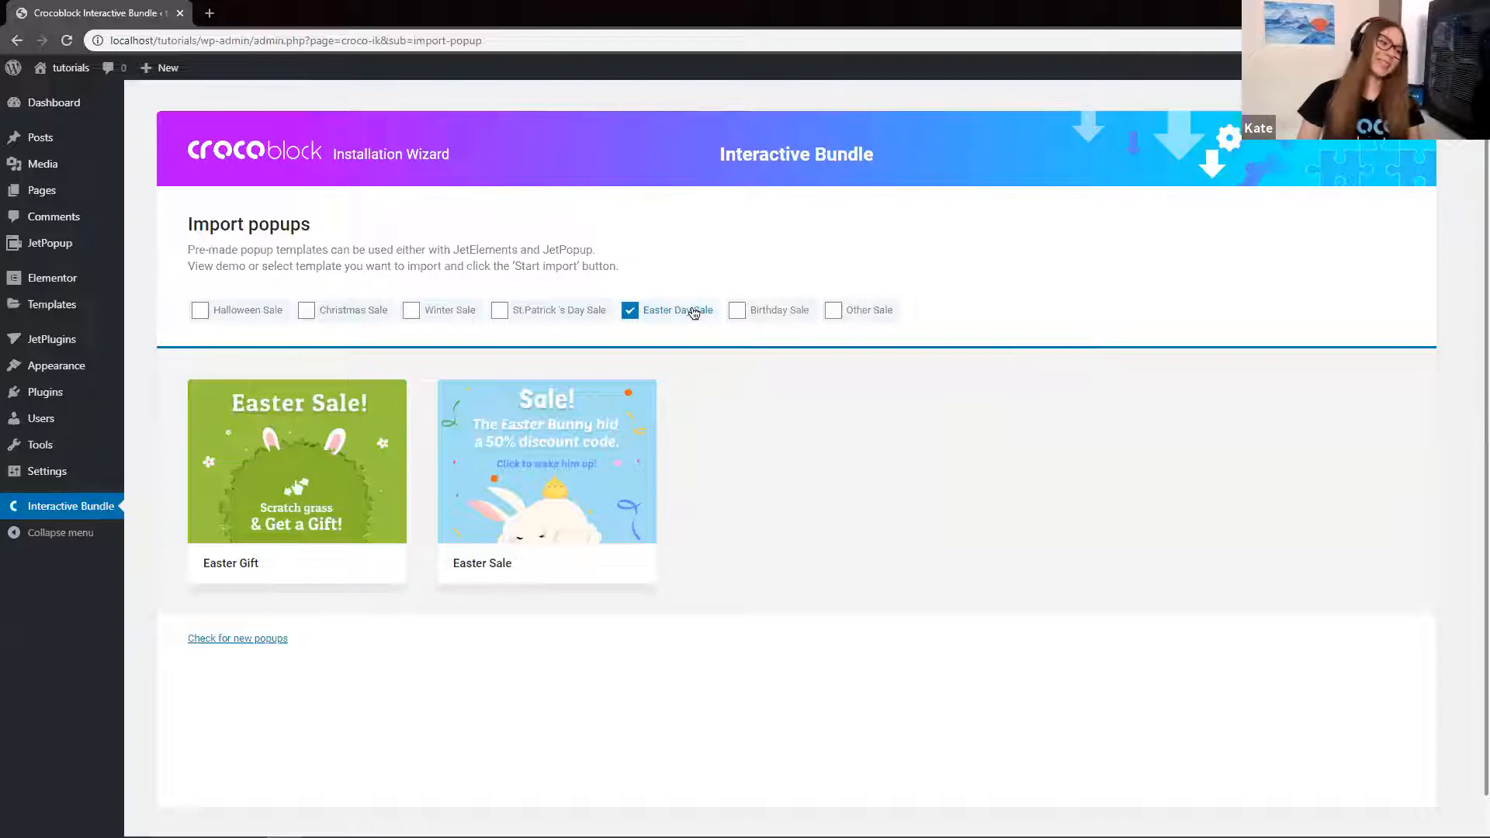
mouse_move(233, 590)
click(315, 647)
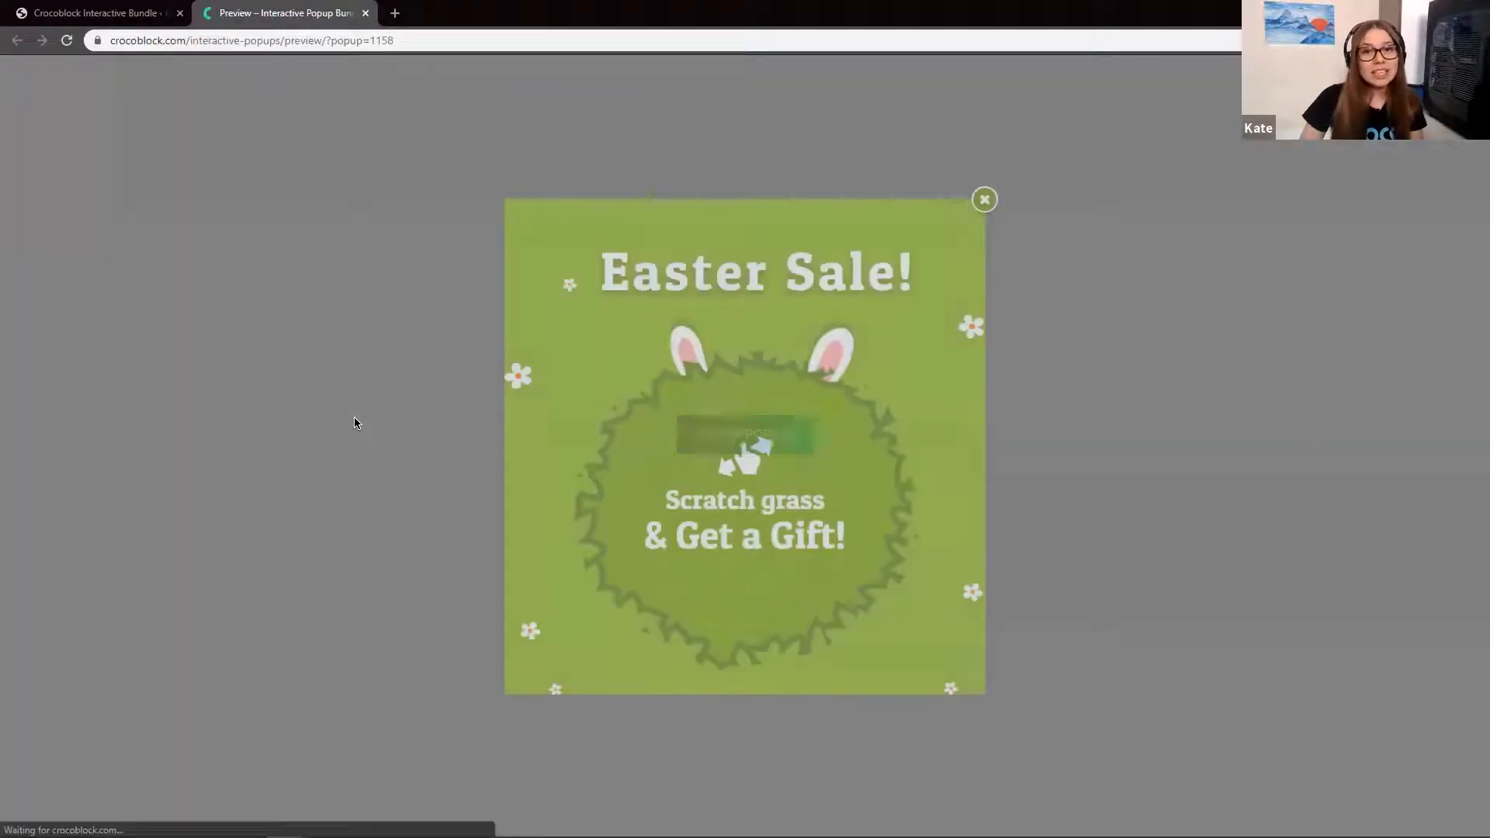
mouse_move(701, 412)
mouse_down()
mouse_move(642, 403)
mouse_move(698, 435)
mouse_move(737, 528)
mouse_move(812, 492)
mouse_up()
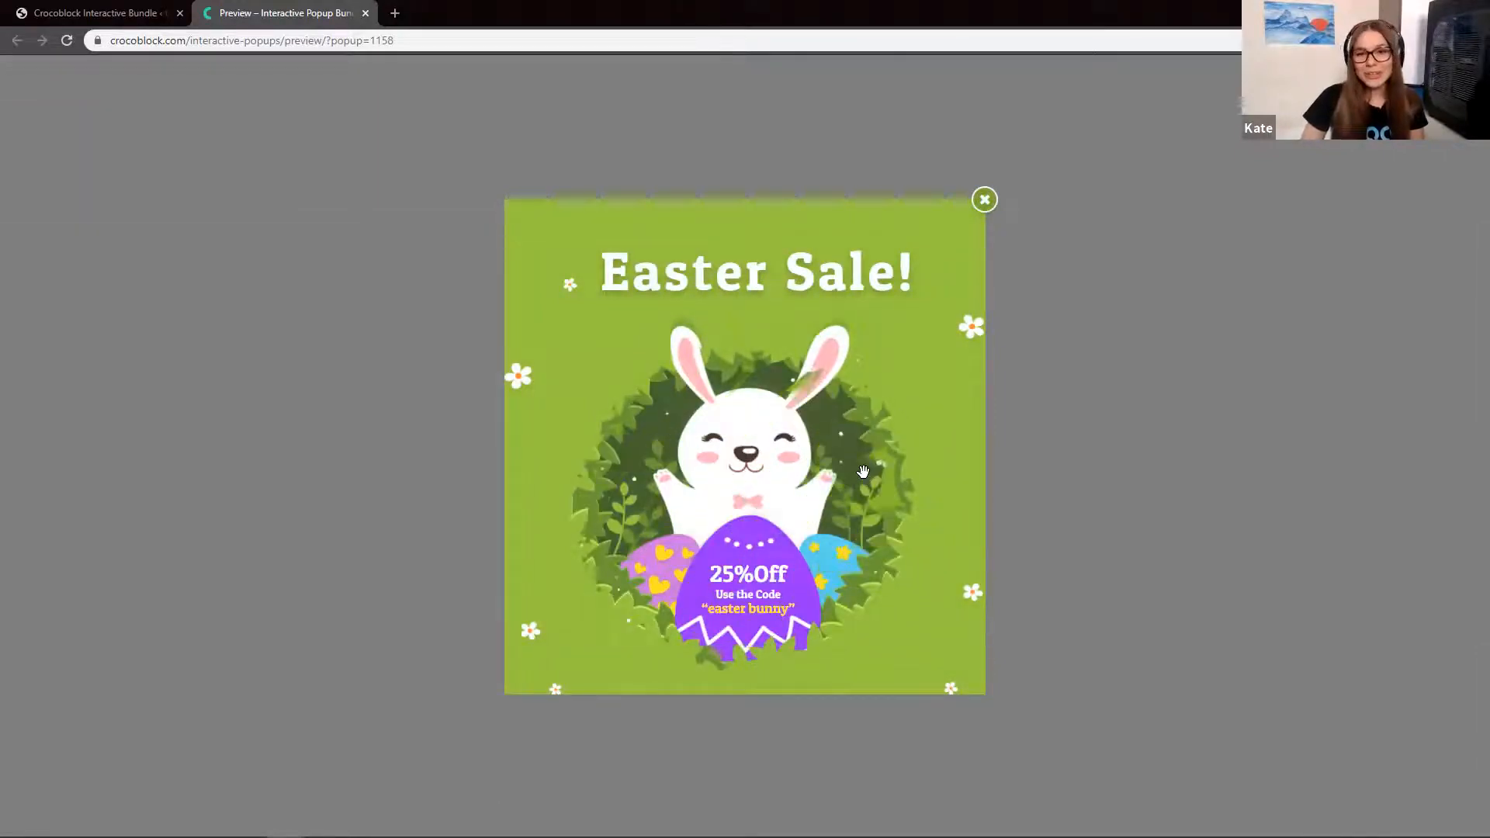
click(366, 13)
click(637, 311)
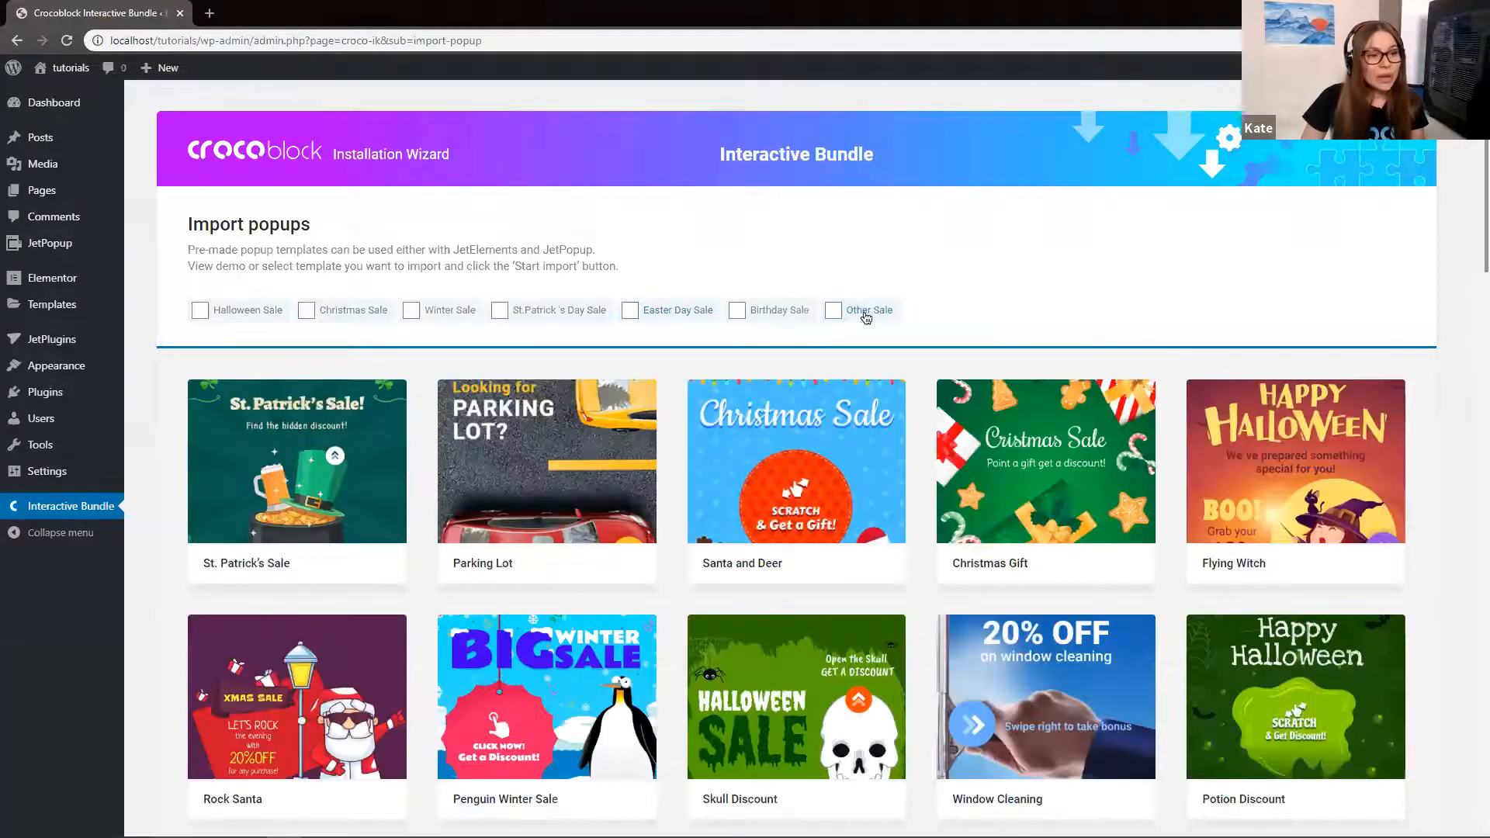
Filter the templates by Other Sale and try out the Feeling Lucky demo by scratching its discount area
click(866, 315)
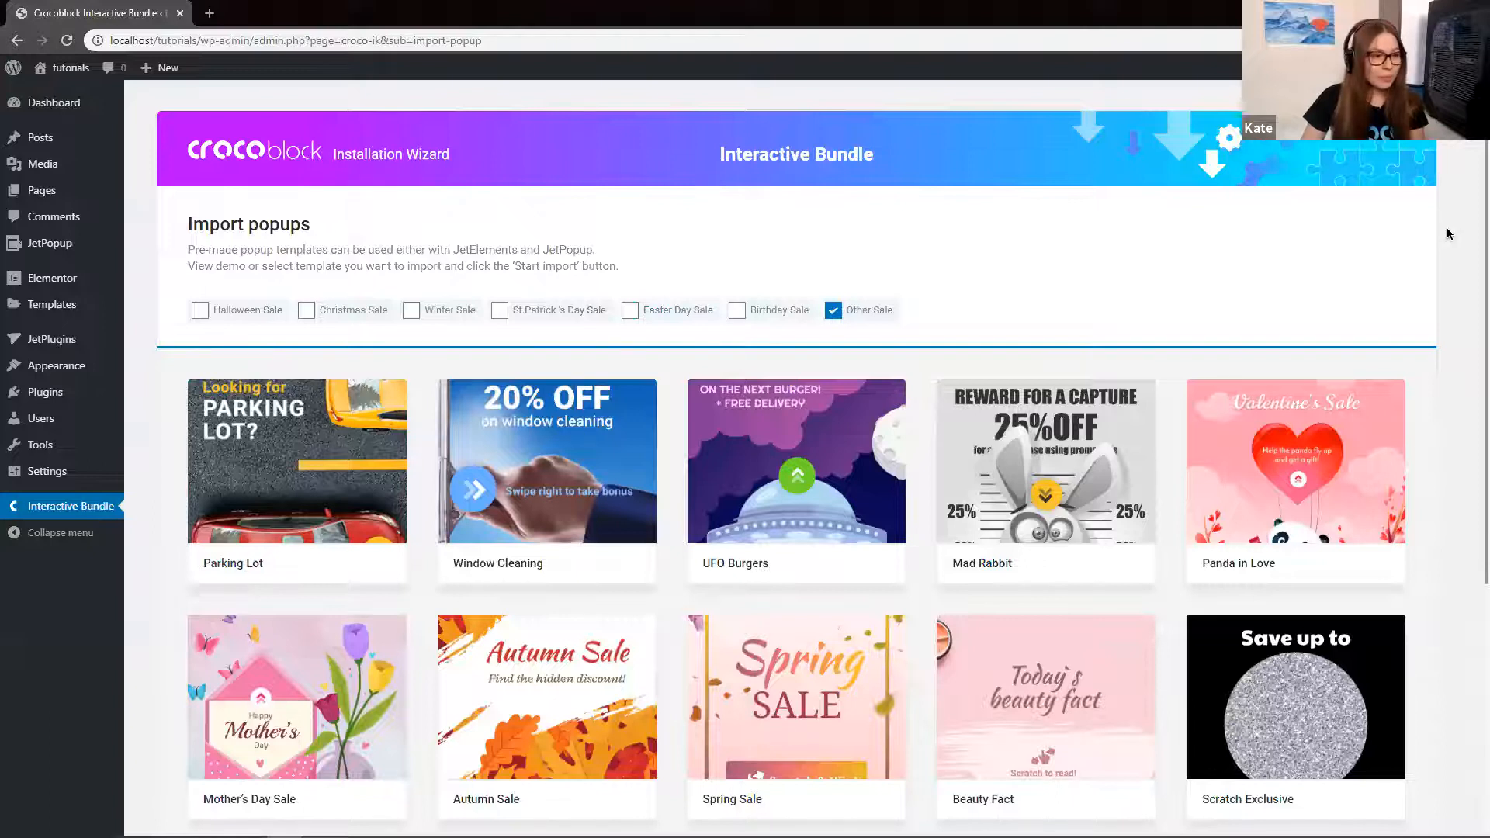
scroll(1447, 229, down, 2)
scroll(1446, 230, down, 4)
scroll(536, 259, up, 4)
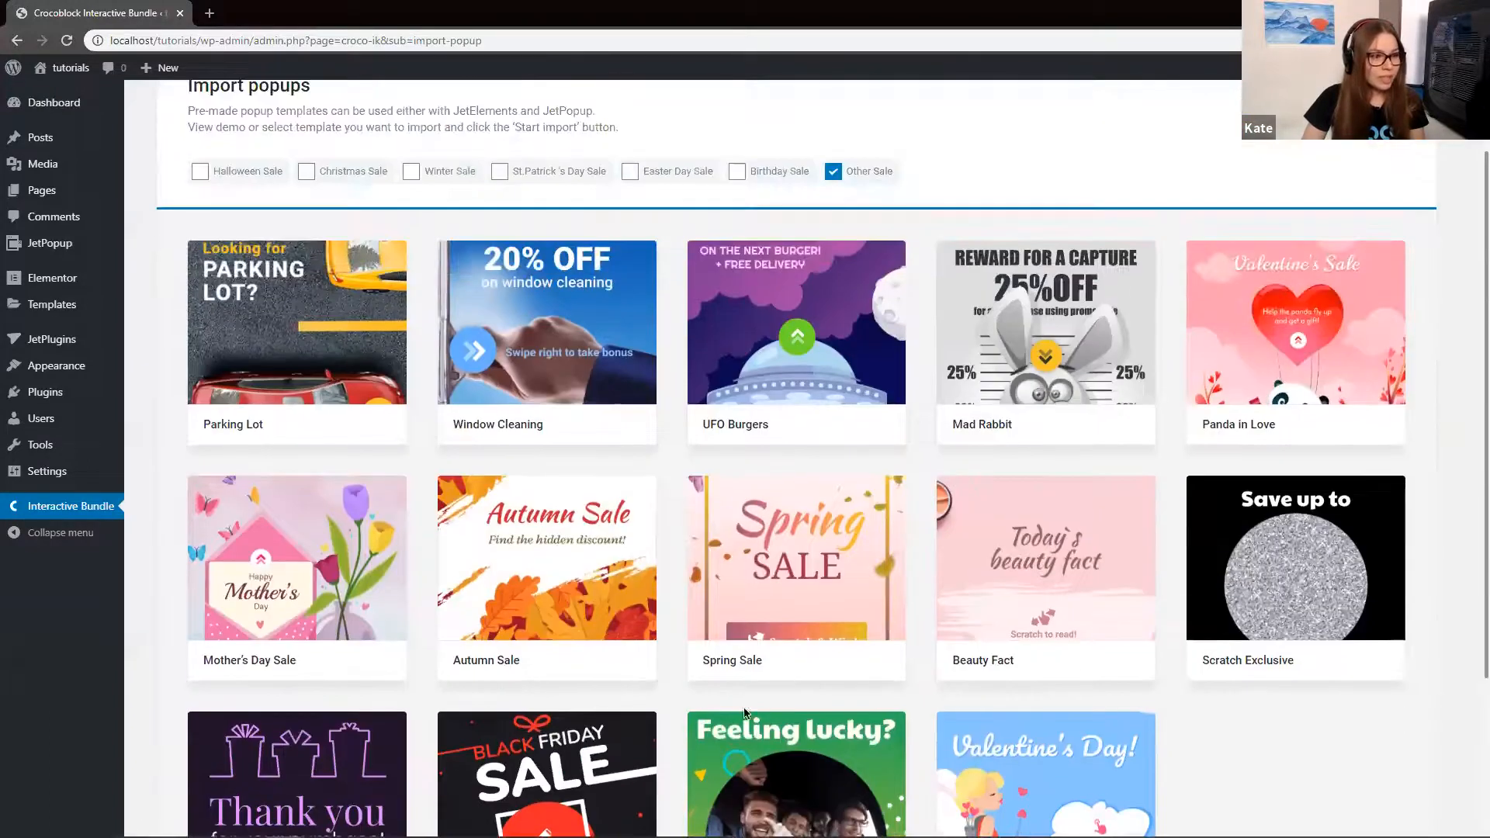
scroll(965, 715, down, 4)
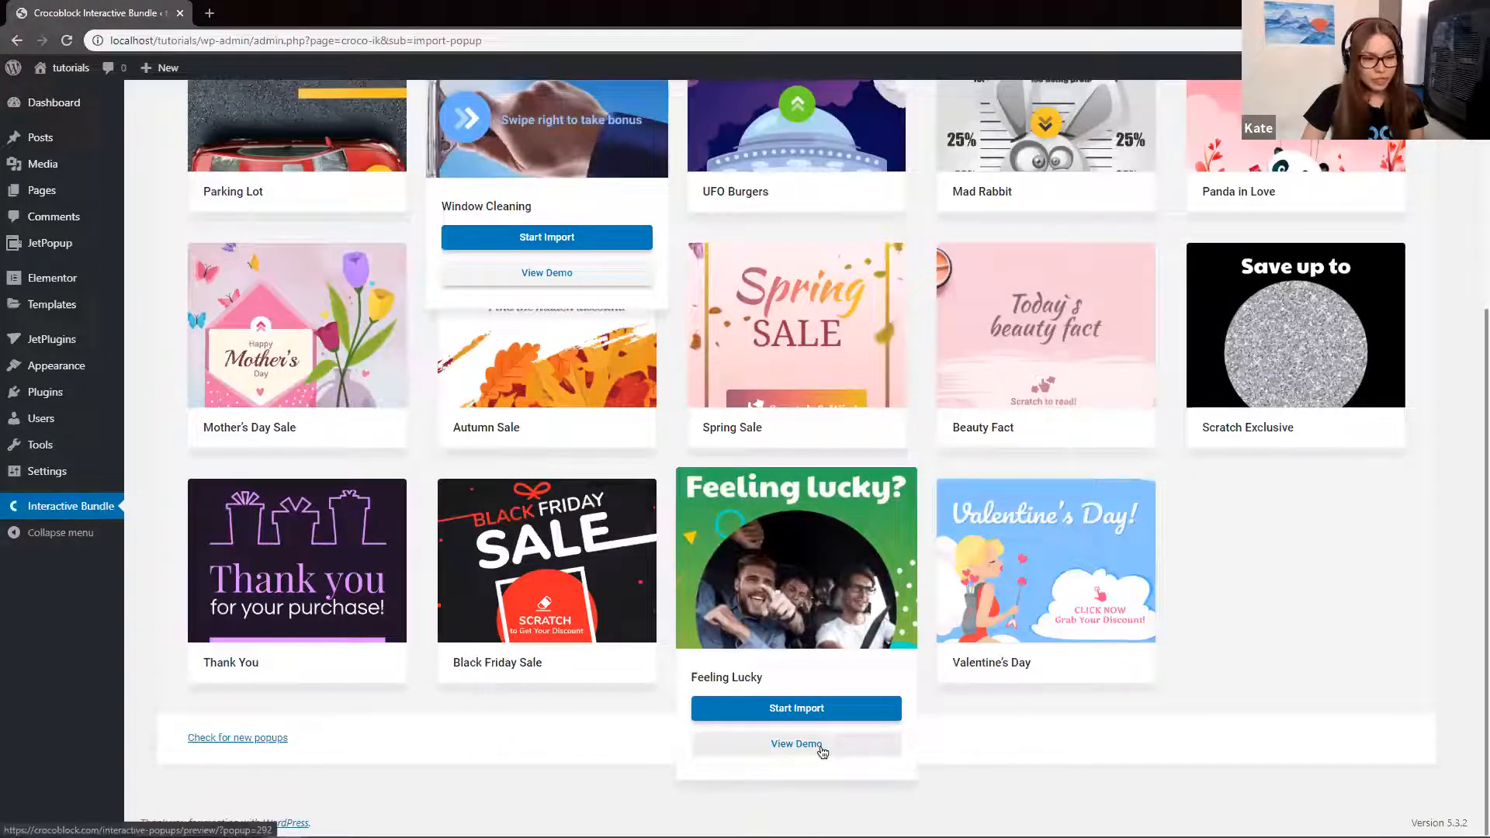
click(821, 750)
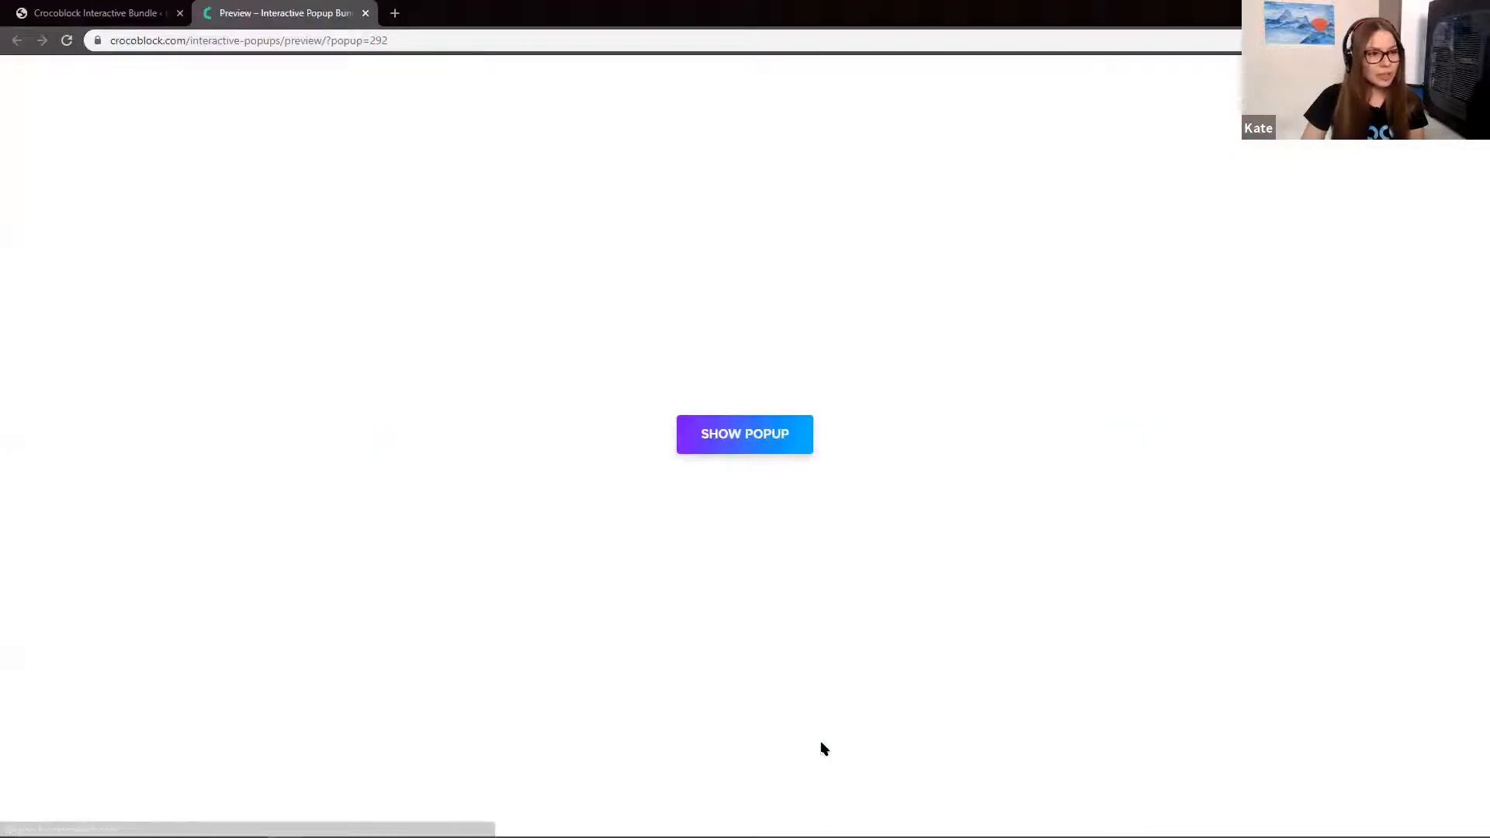
mouse_move(1207, 682)
mouse_down()
mouse_move(1160, 728)
mouse_move(1277, 702)
mouse_move(1319, 726)
mouse_move(1389, 722)
mouse_up()
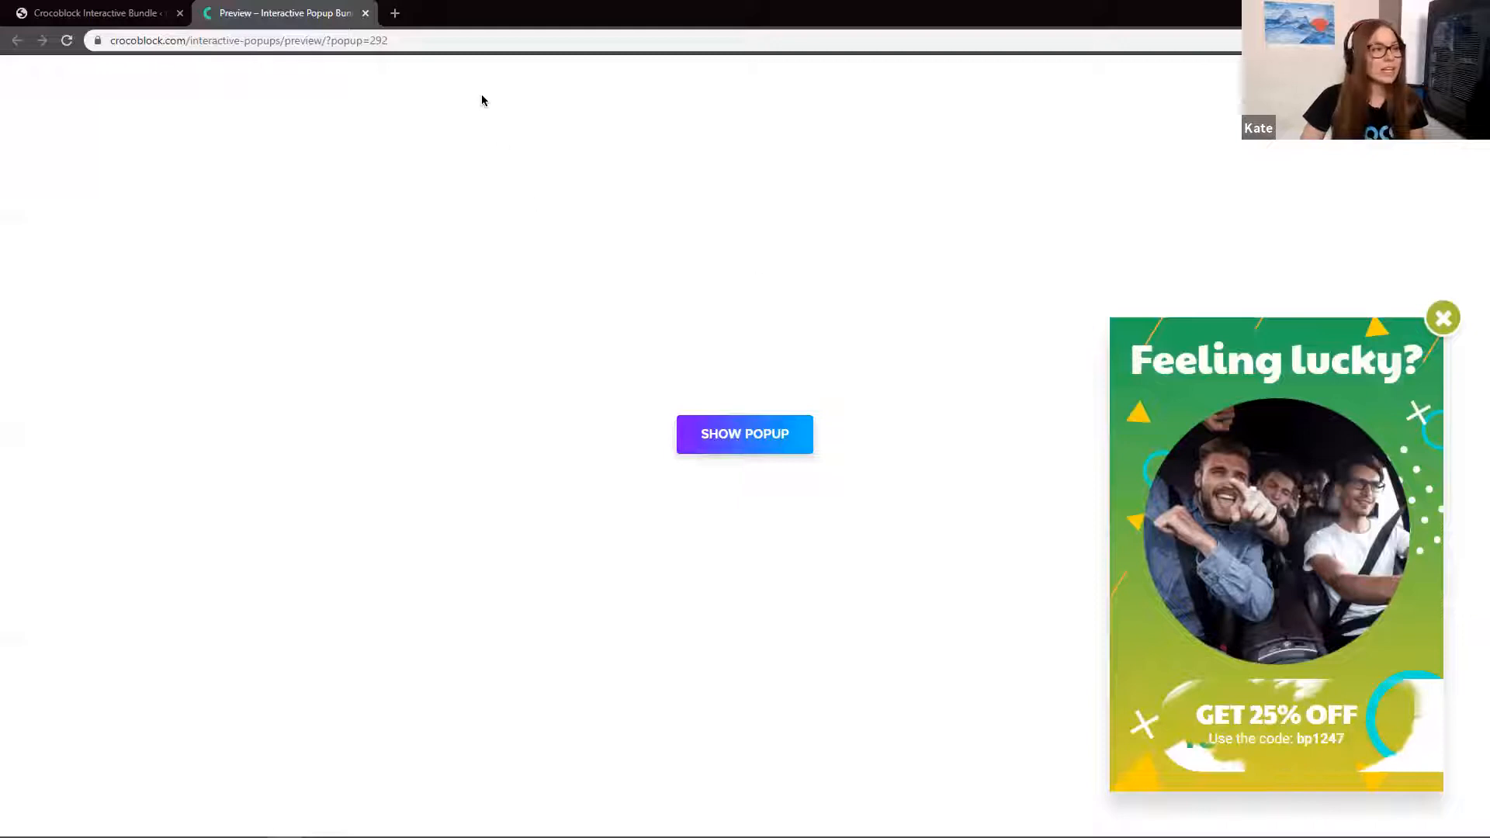
click(366, 14)
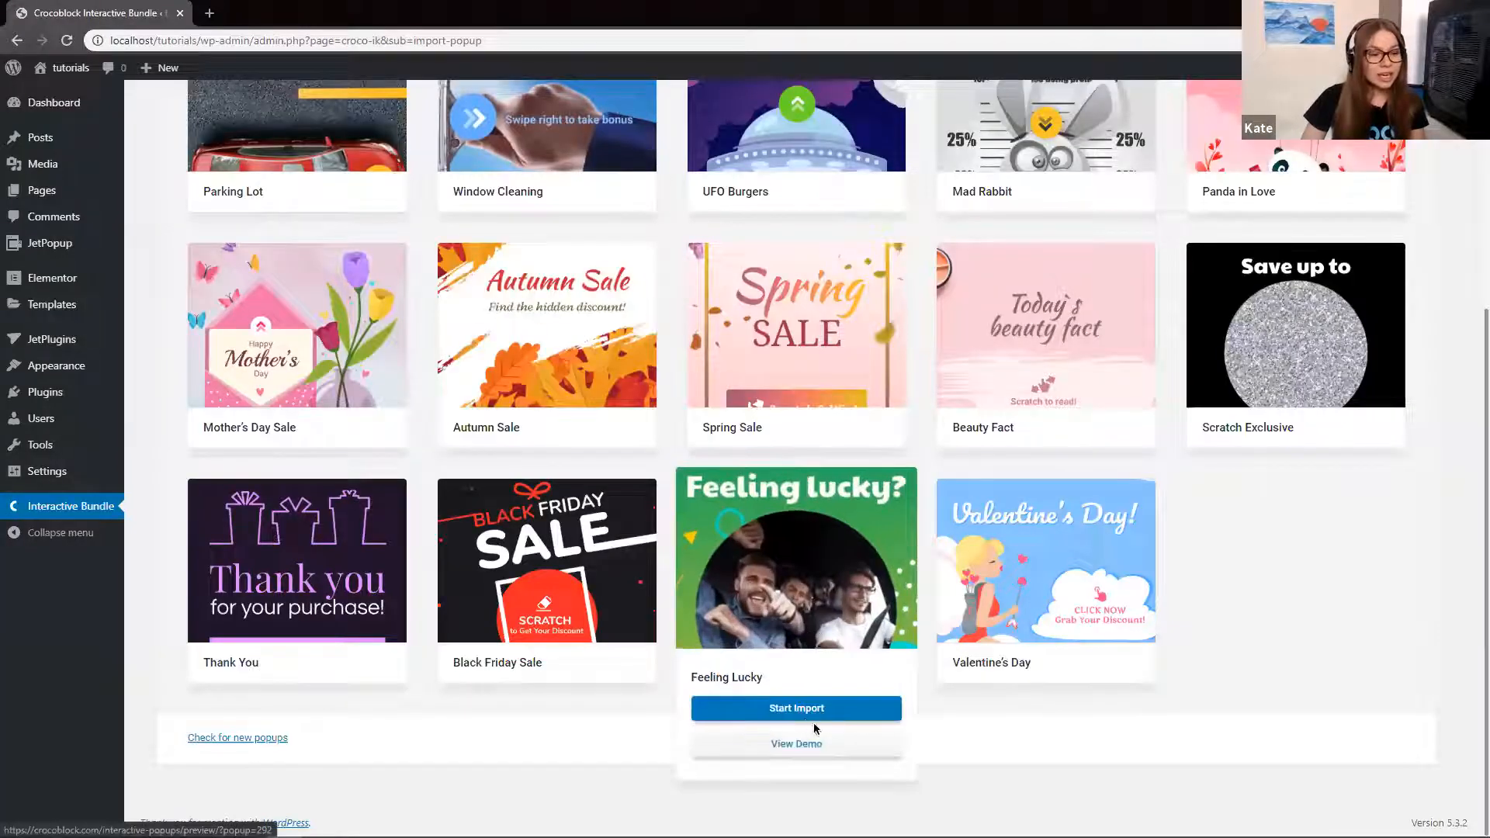
Import the Feeling Lucky popup template and open the imported popup for editing in Elementor
click(821, 709)
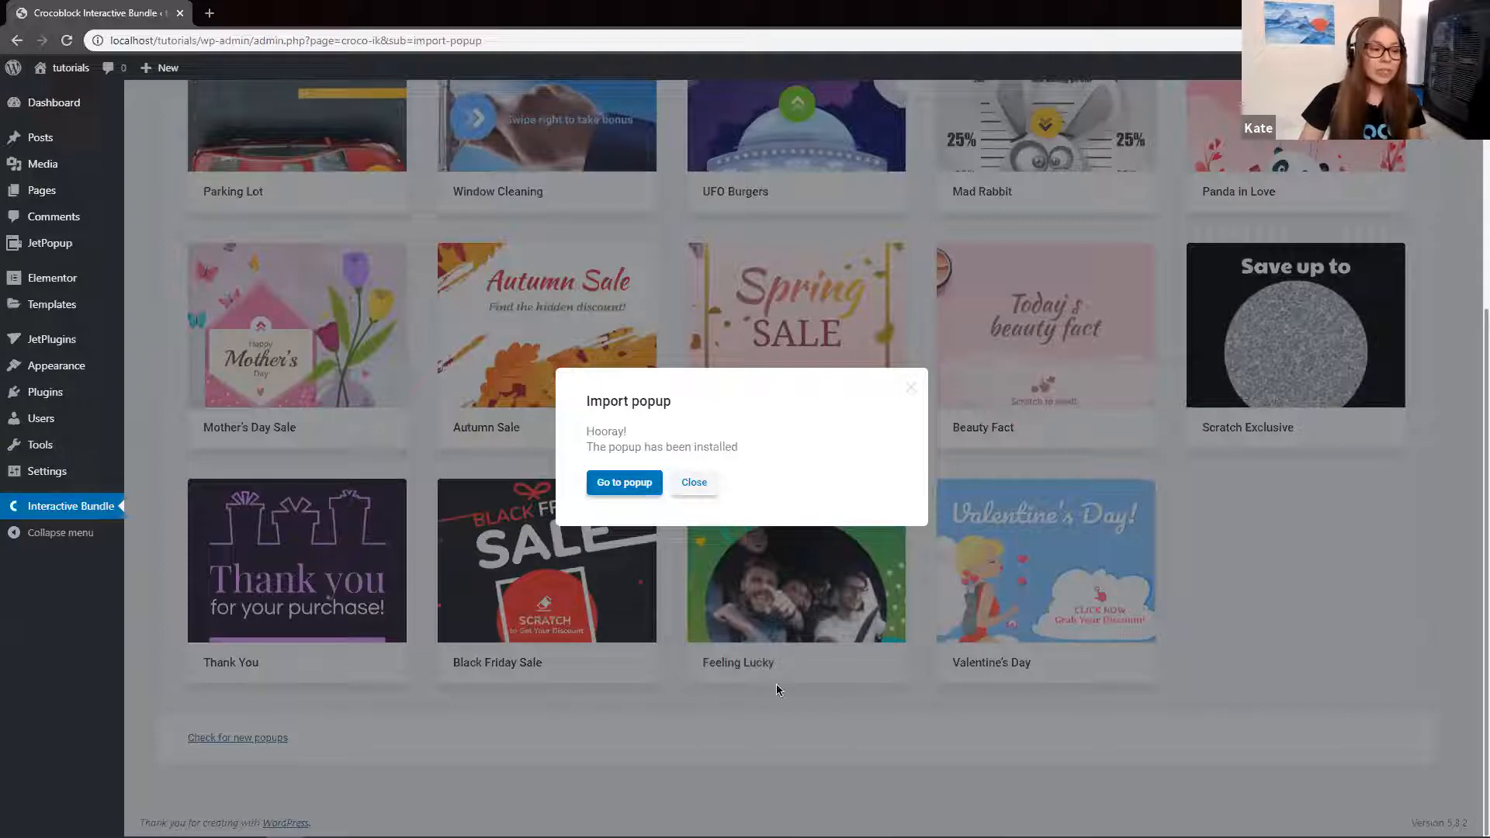
click(637, 485)
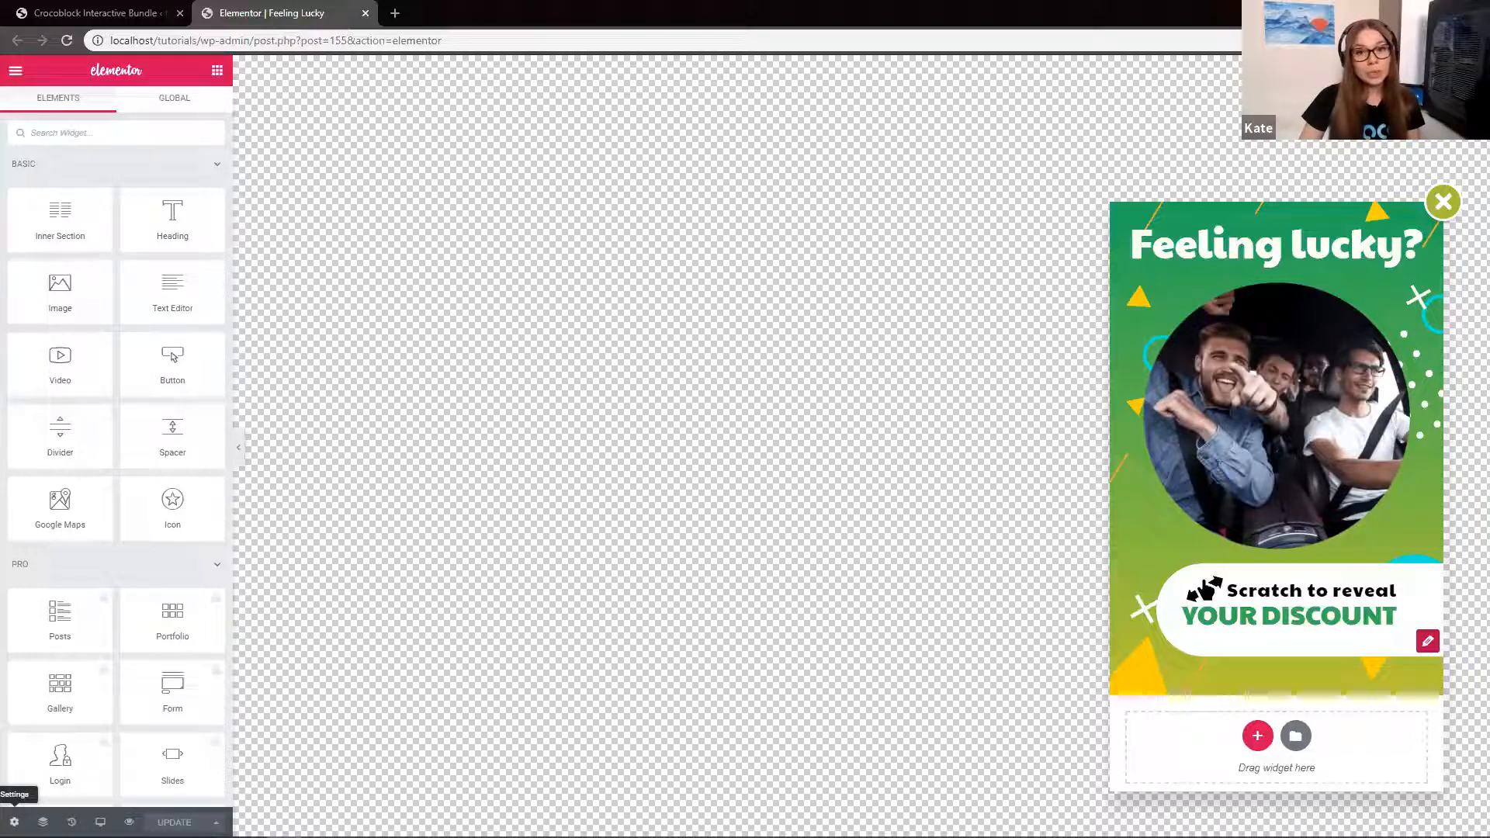
Open the JetPopup settings of the Feeling Lucky popup and show its style options
click(14, 822)
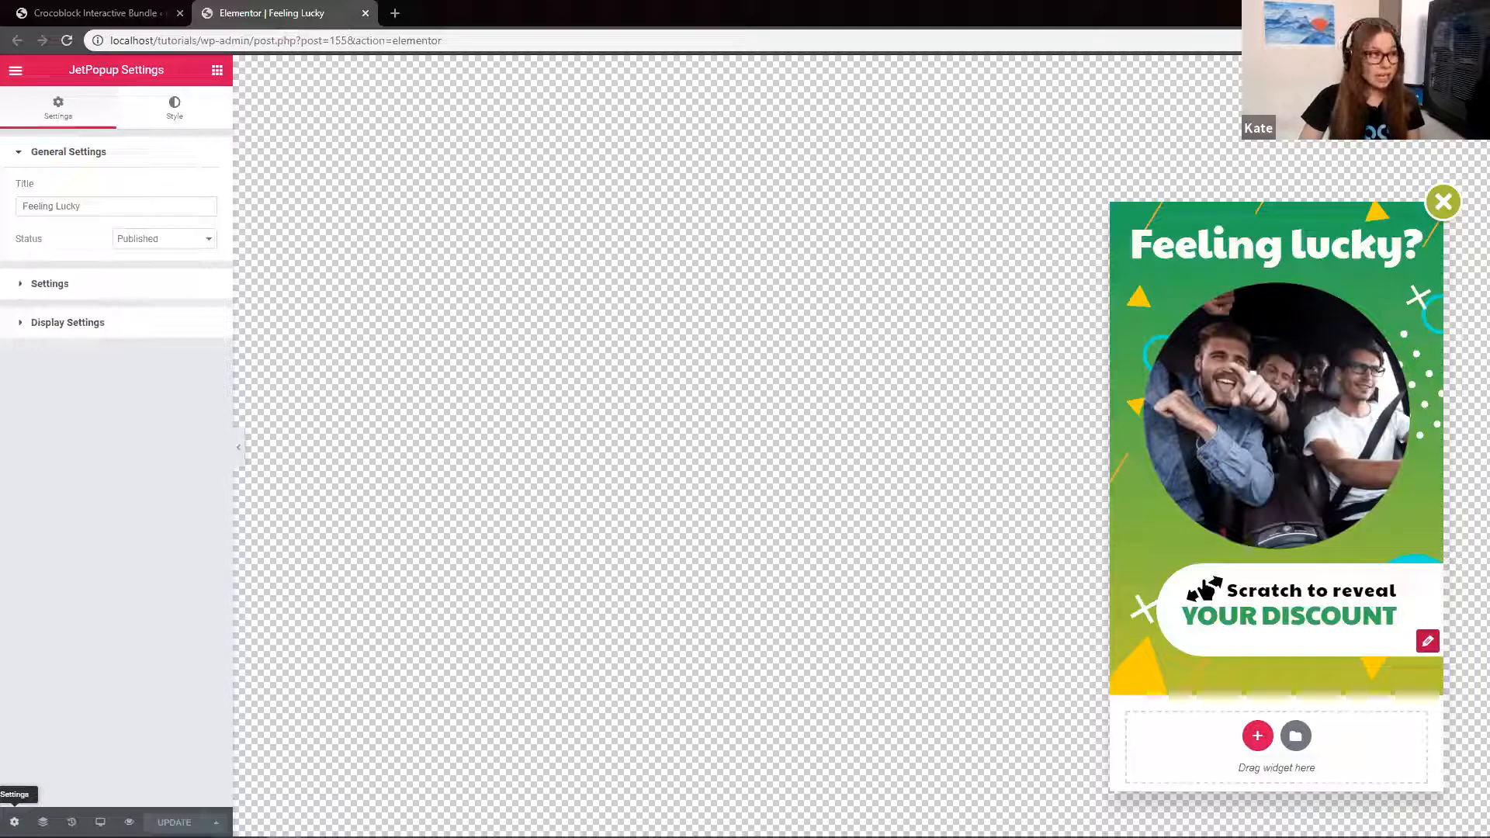
click(183, 114)
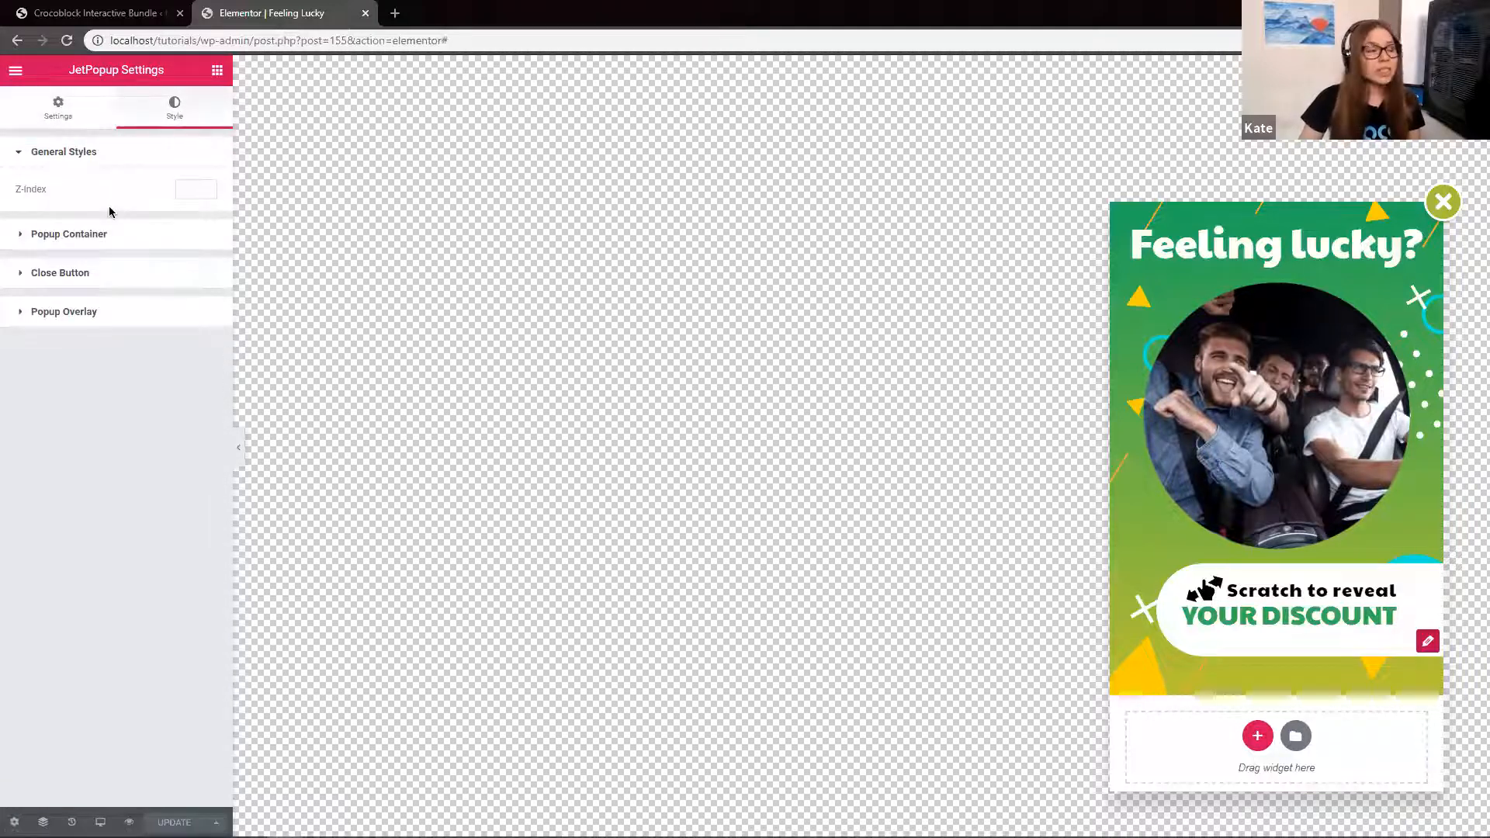
Try a wider popup container and a custom height, restoring the width to 490 px and turning custom height back off
click(25, 235)
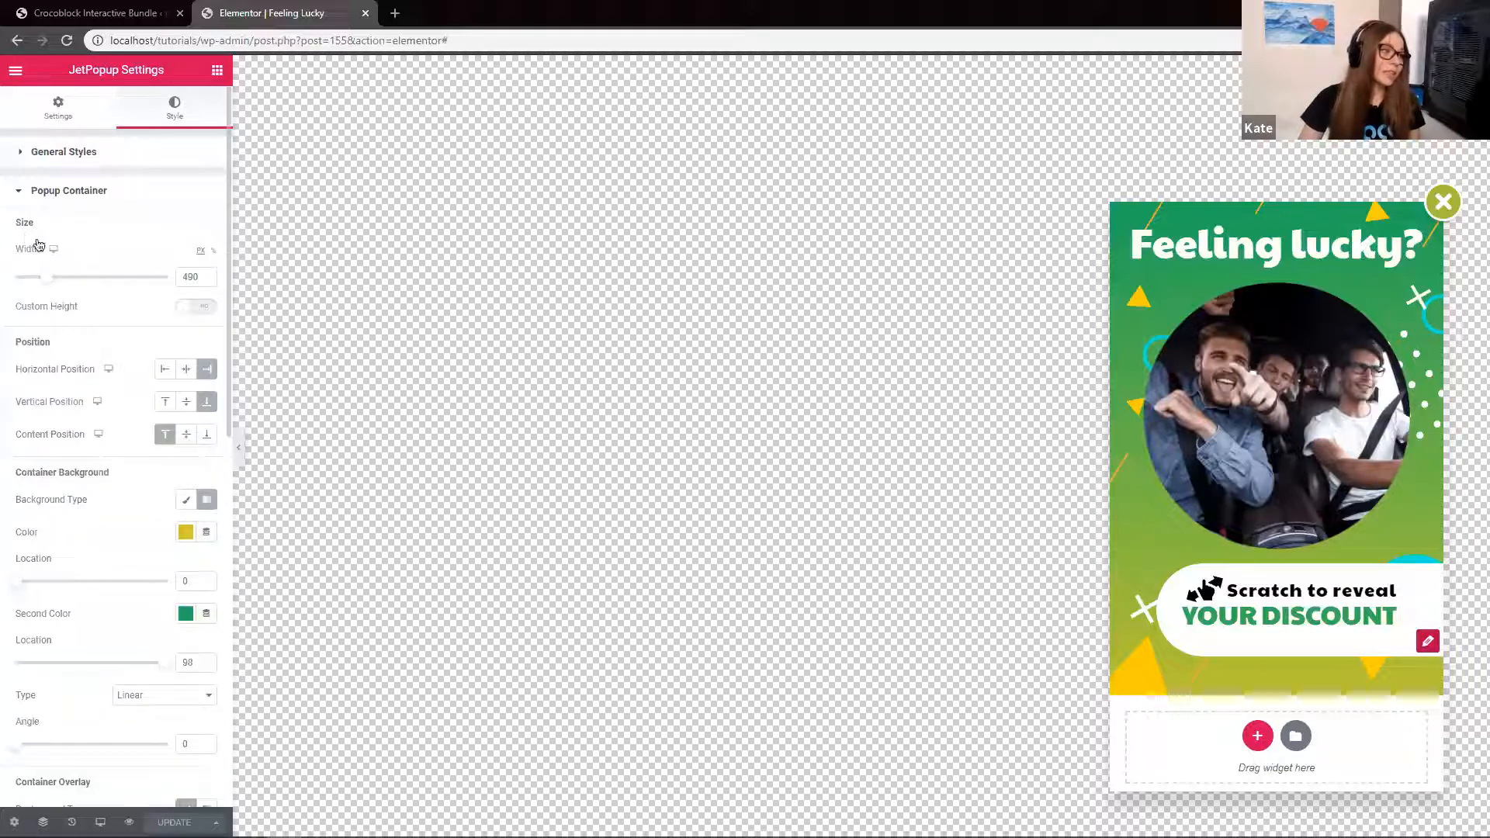
drag(47, 280, 55, 283)
drag(200, 278, 164, 279)
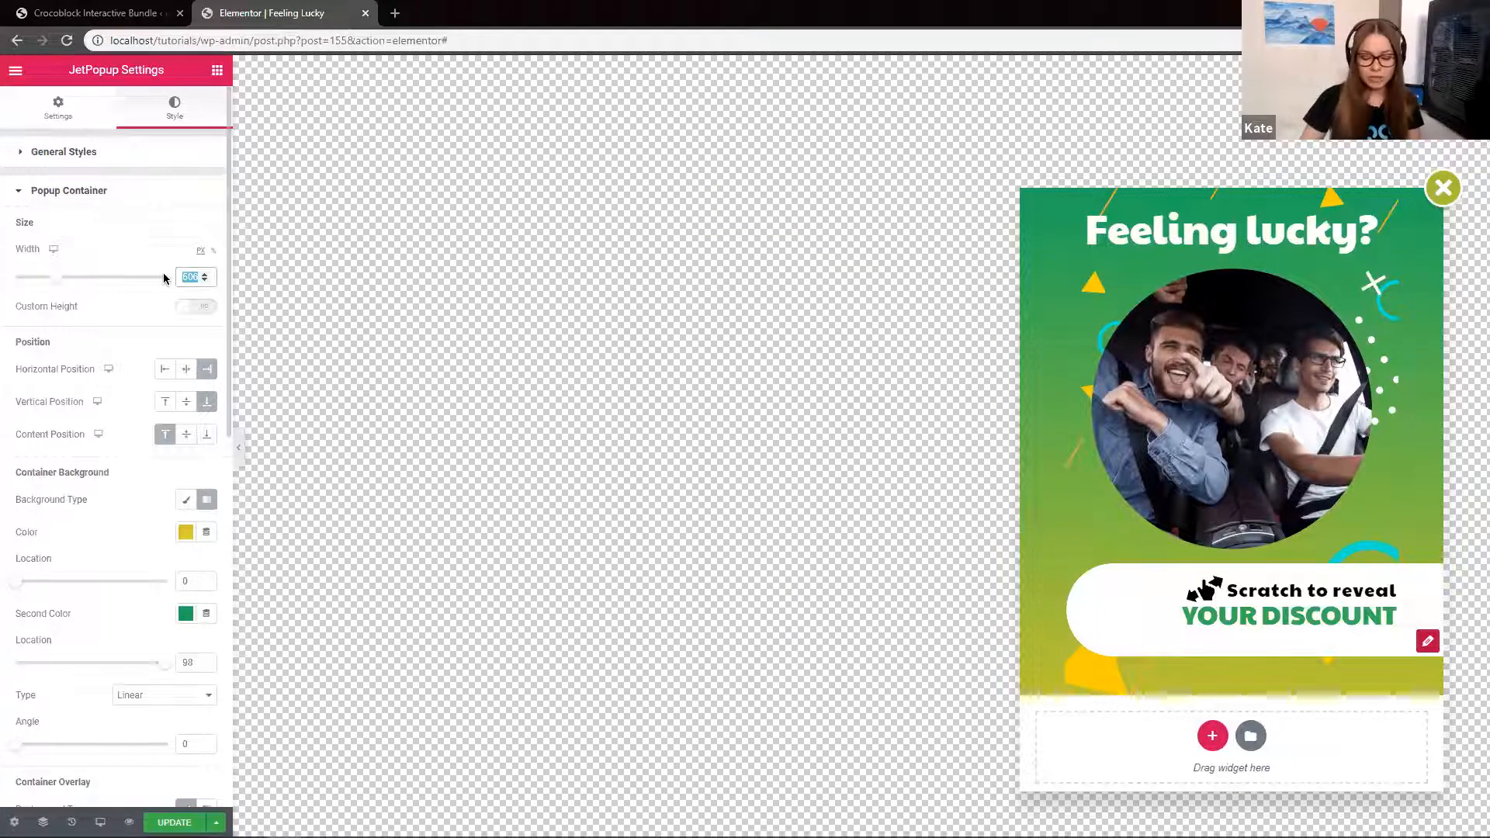
text(490)
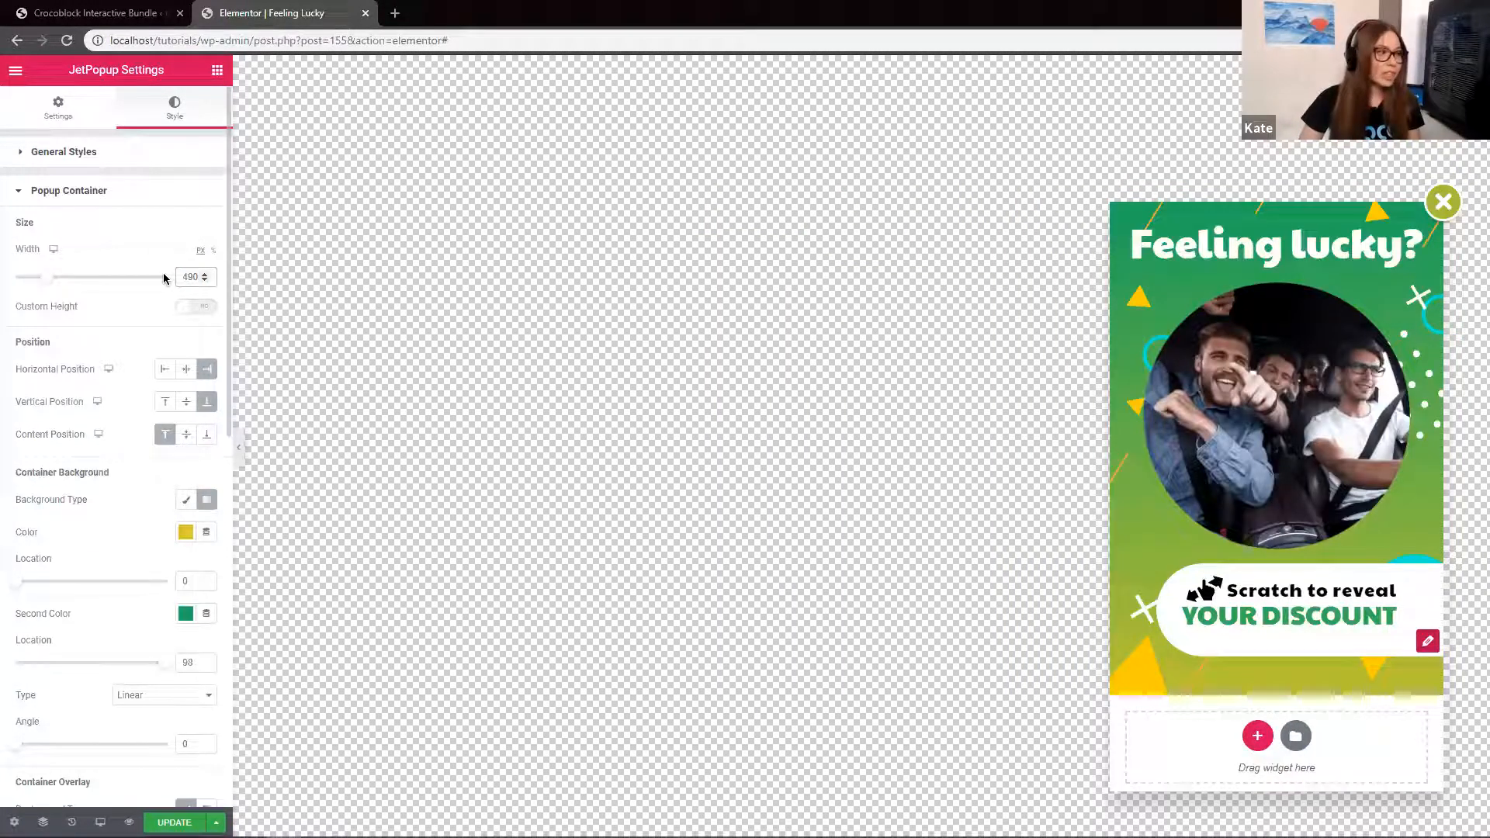
click(212, 308)
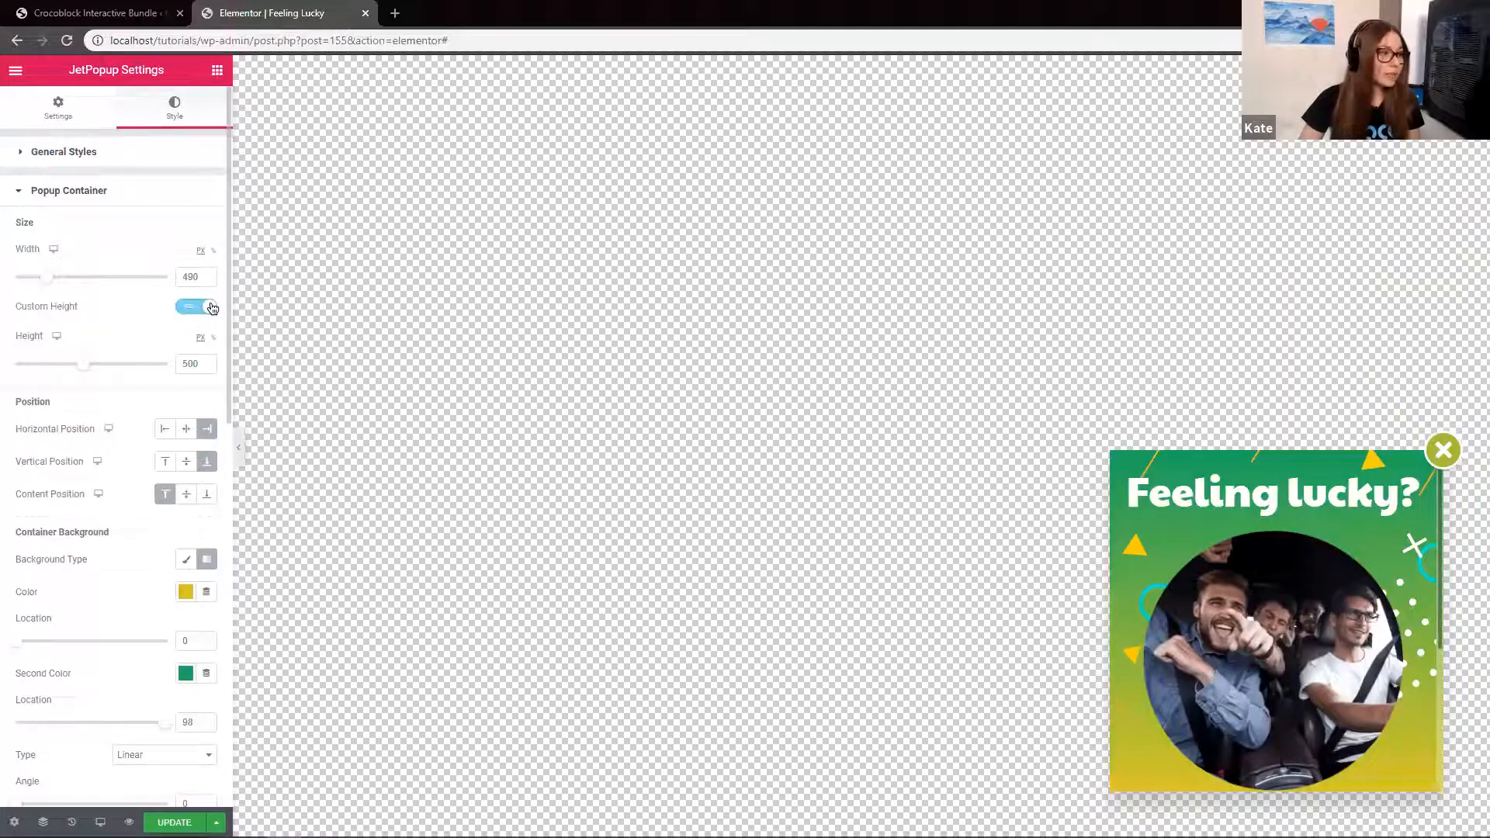
click(212, 309)
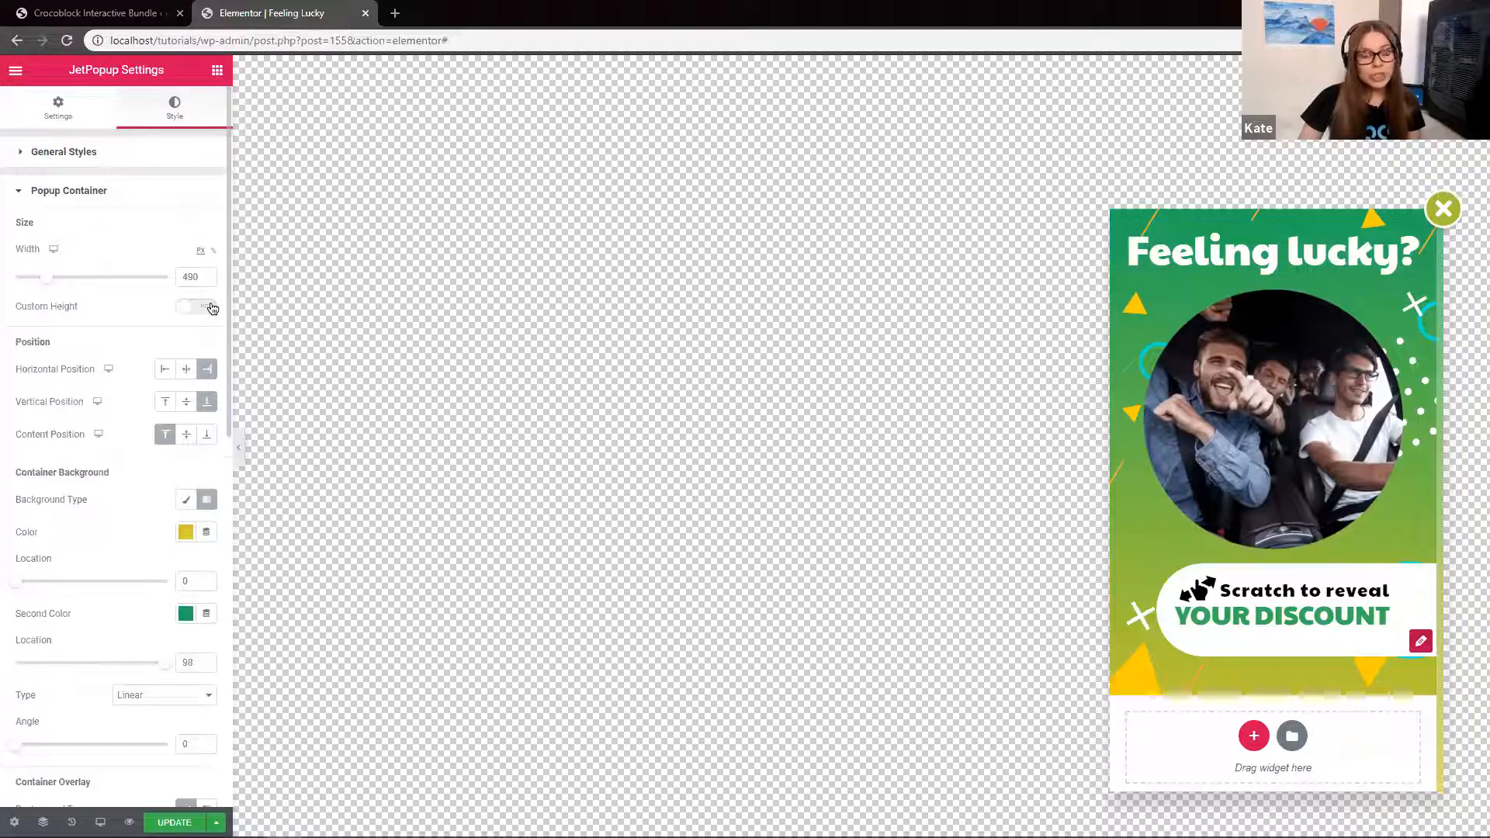
Set the popup container's background gradient to yellow for the first colour and magenta for the second colour
click(186, 533)
click(136, 572)
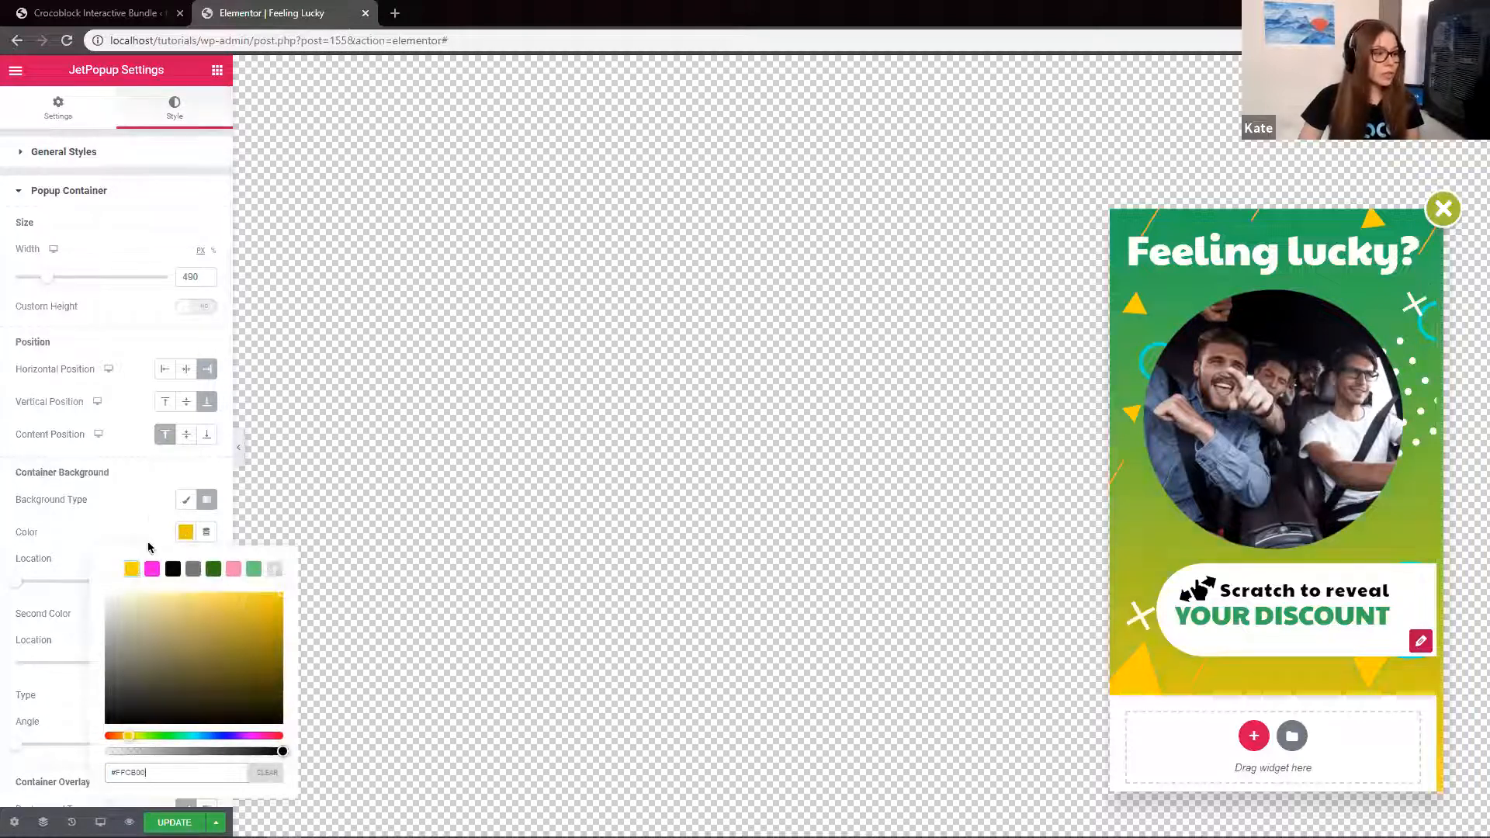
click(162, 543)
click(187, 615)
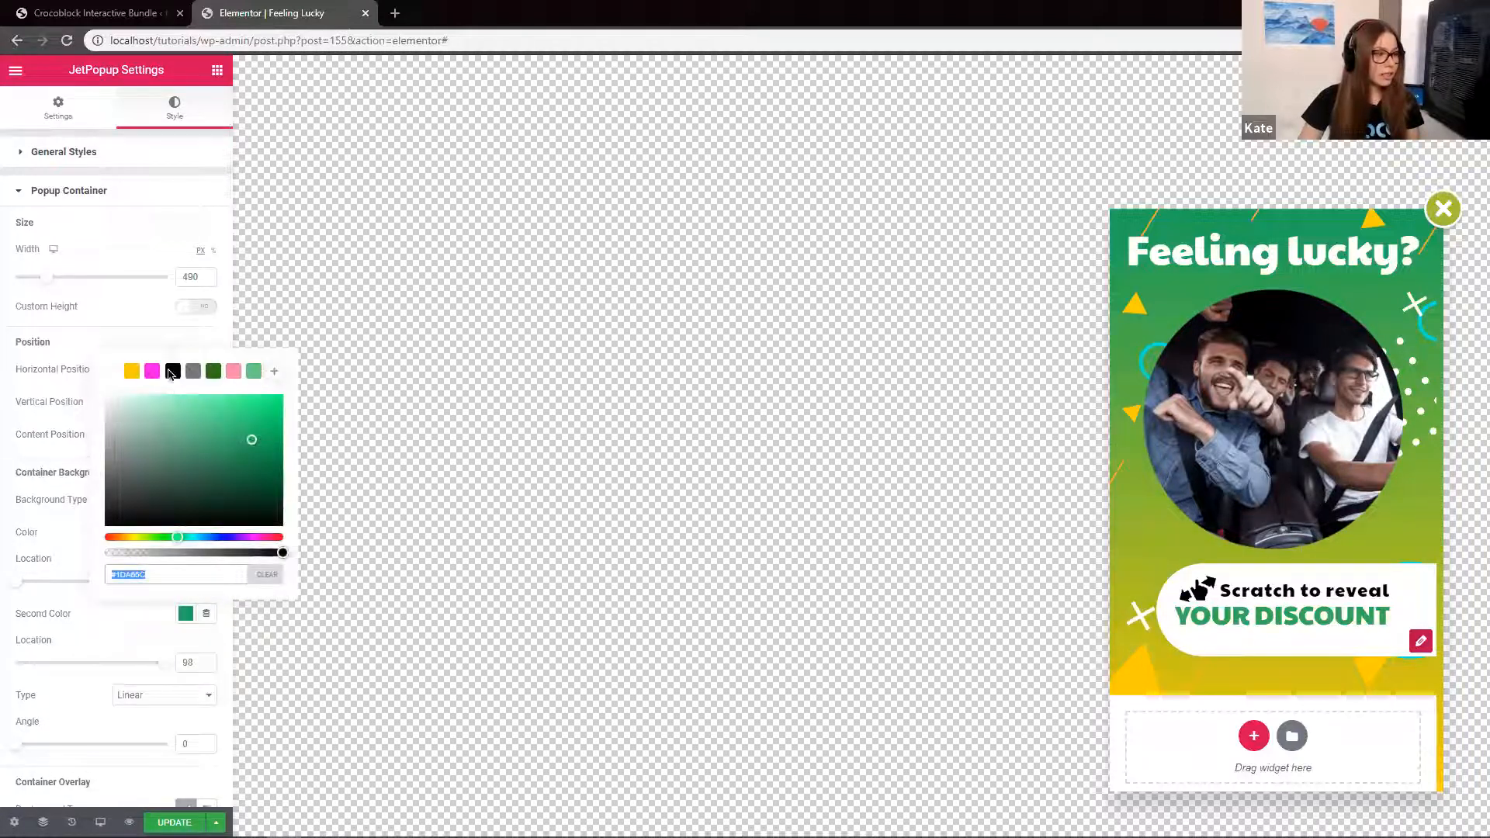
click(153, 372)
click(70, 536)
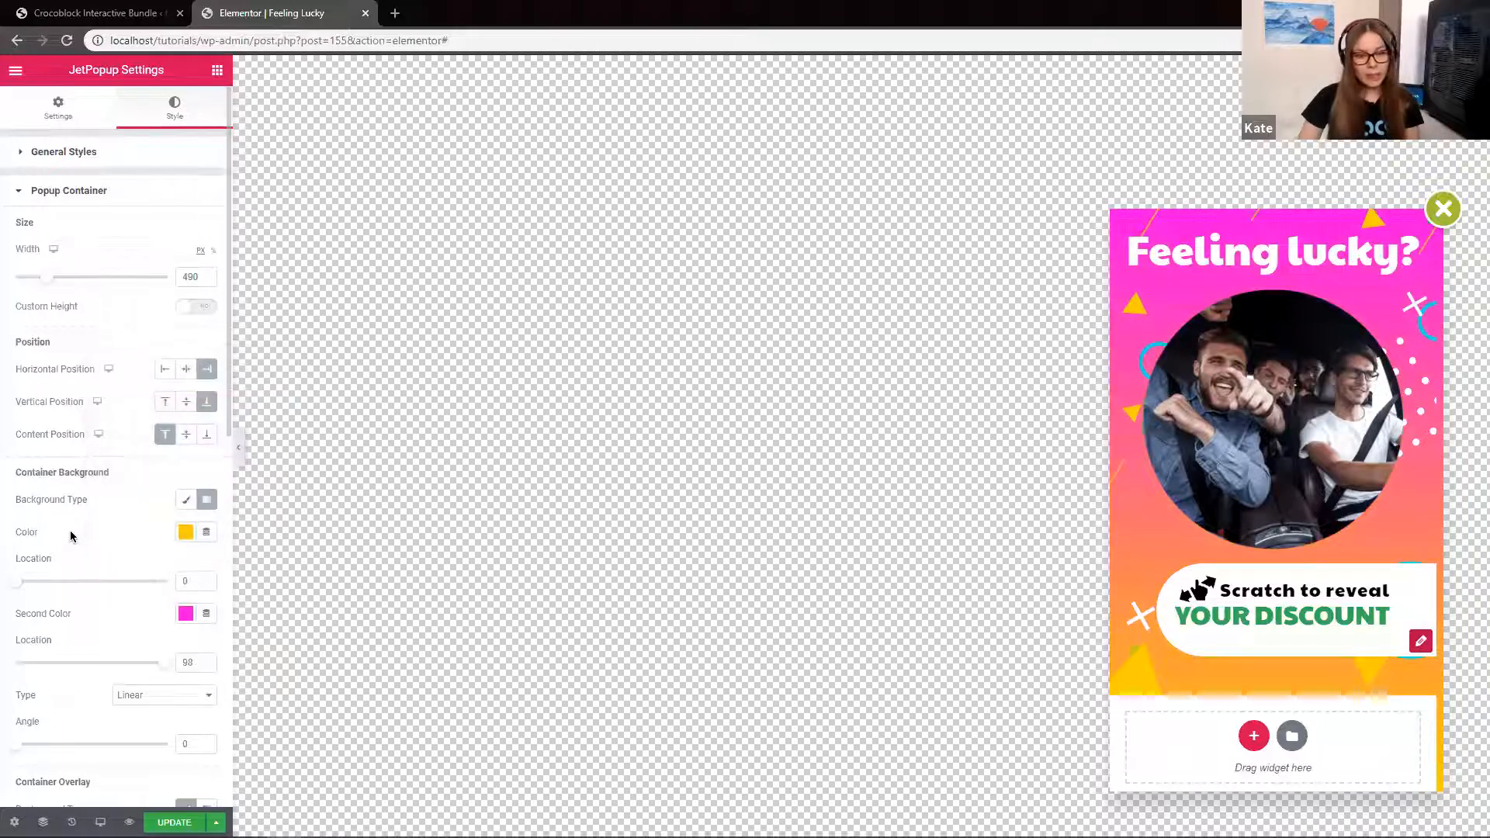
Review the remaining container styles and the close button's icon choices and Icon Transform options
scroll(130, 497, down, 7)
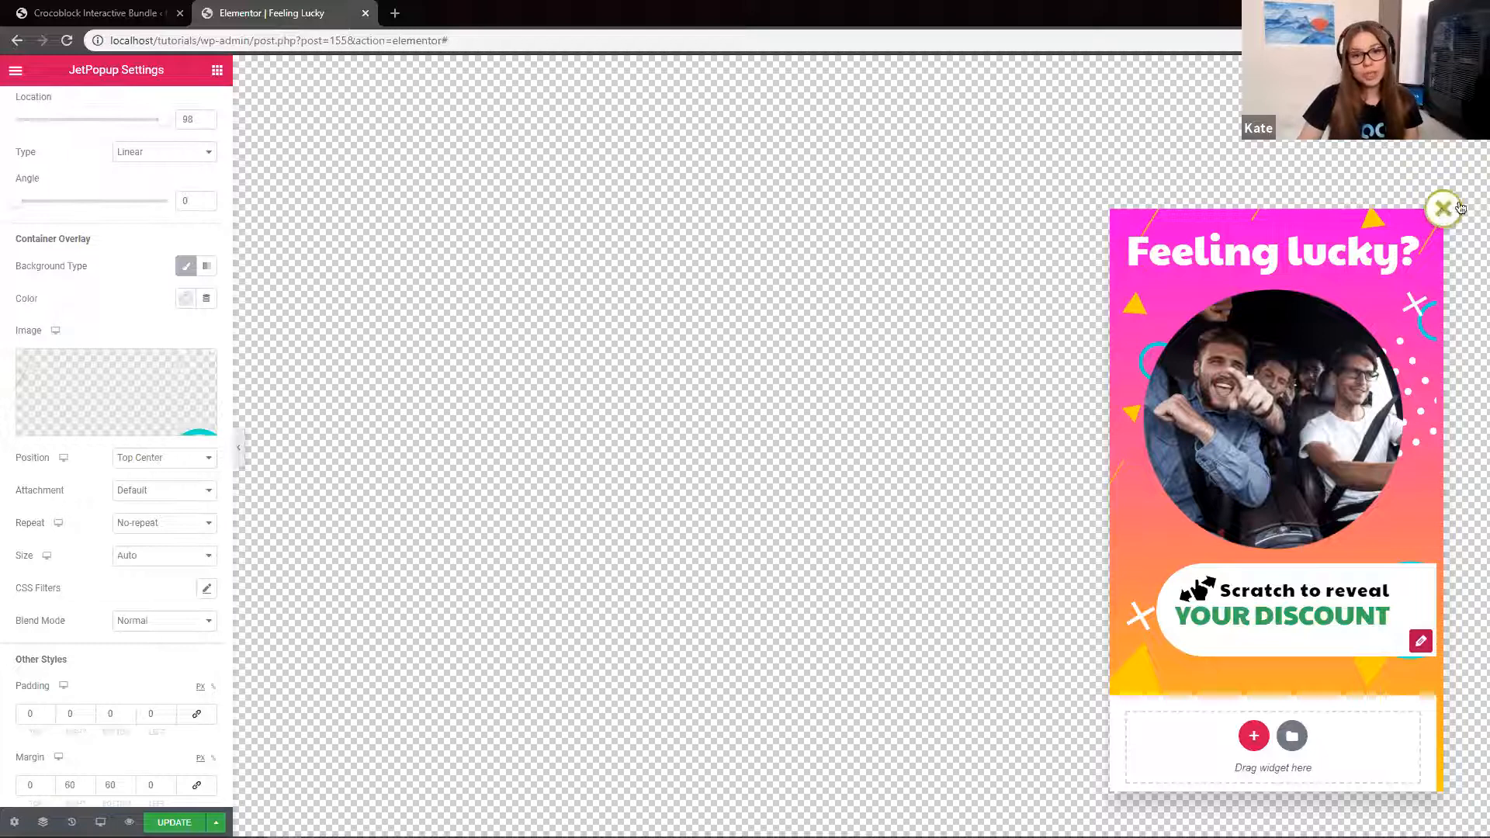
scroll(23, 481, down, 3)
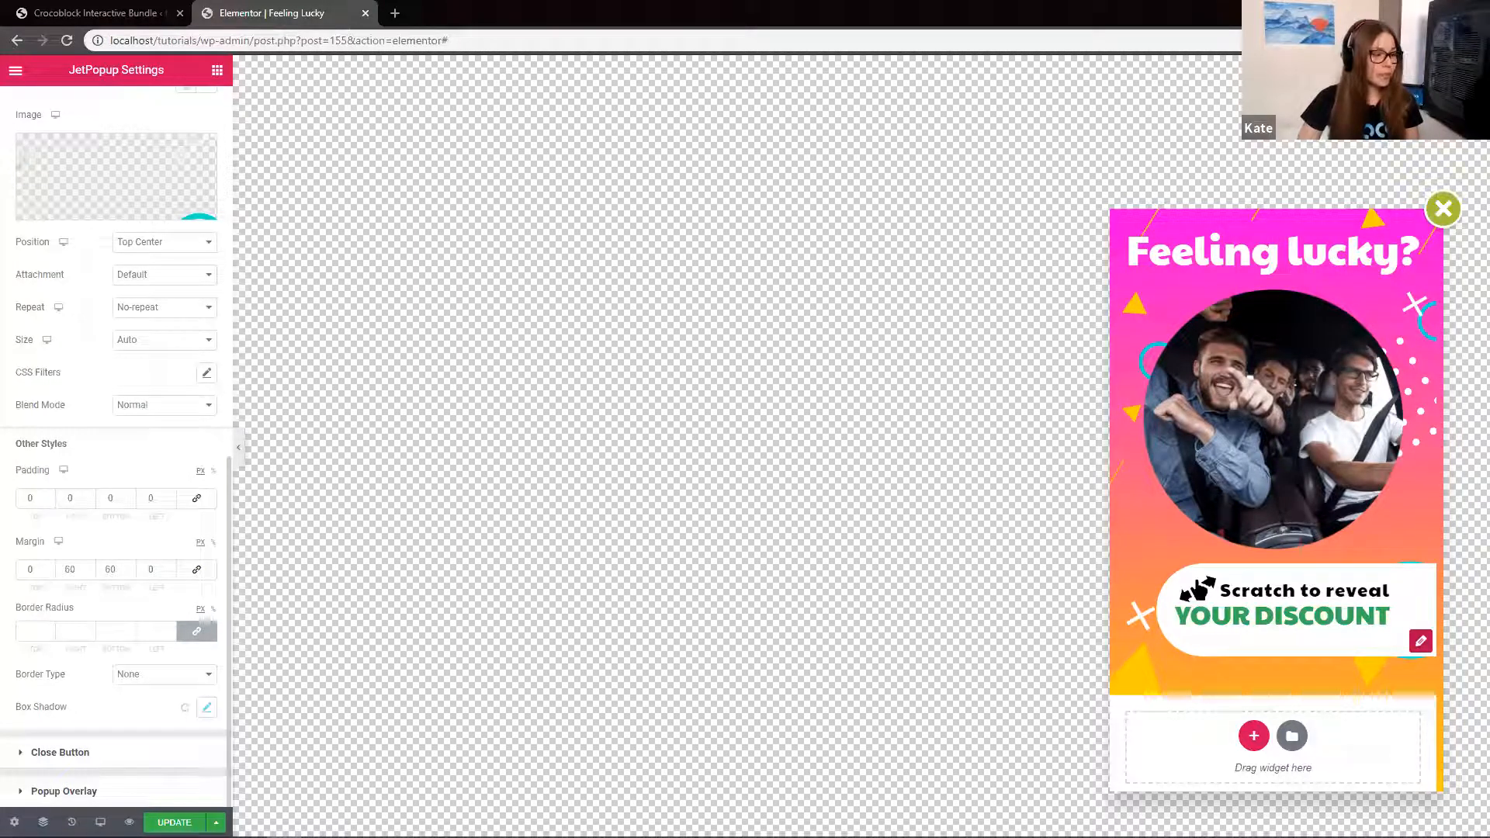
click(108, 757)
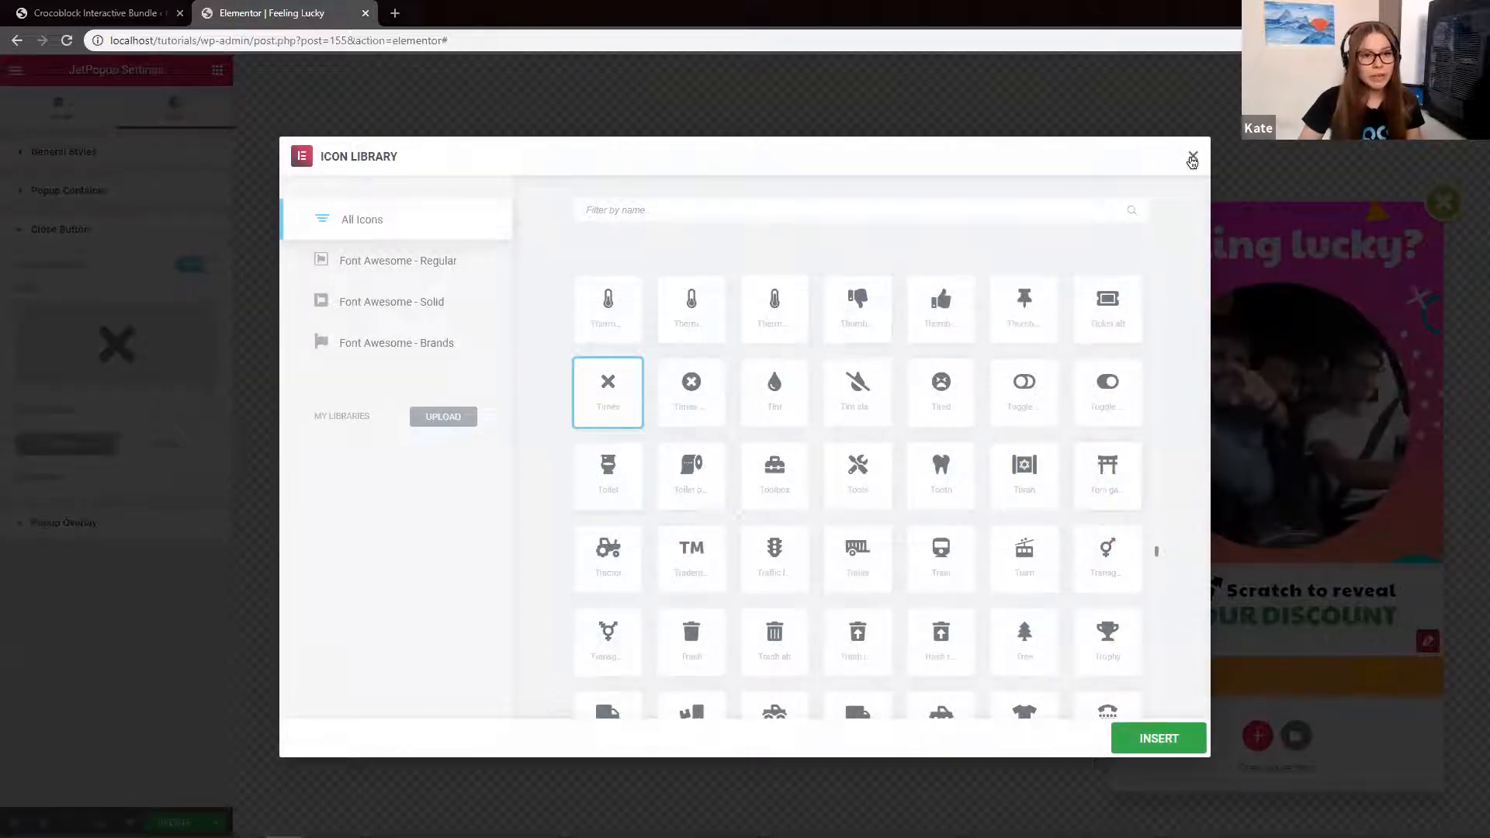
click(1192, 158)
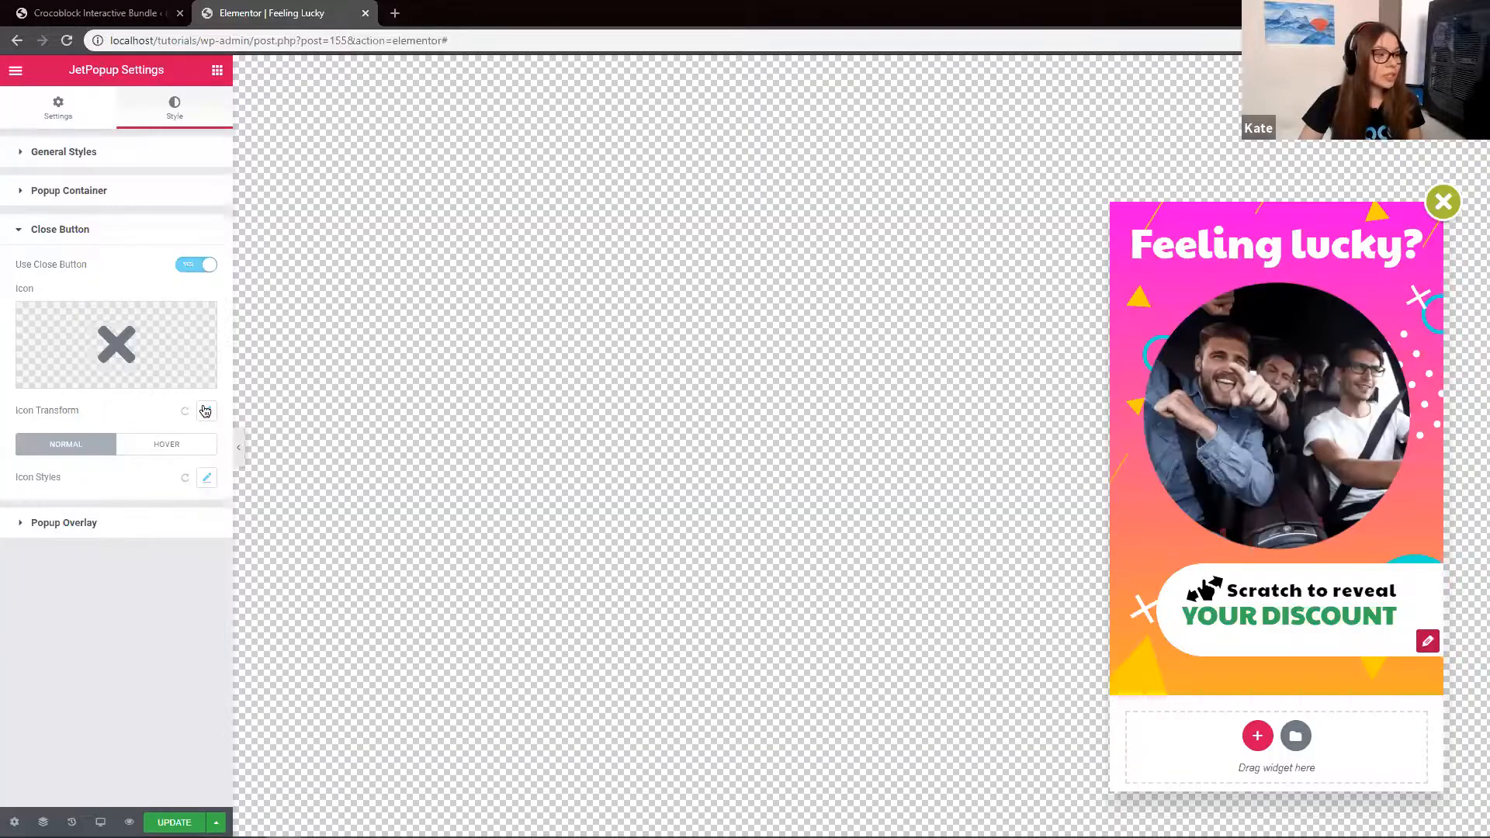
click(205, 412)
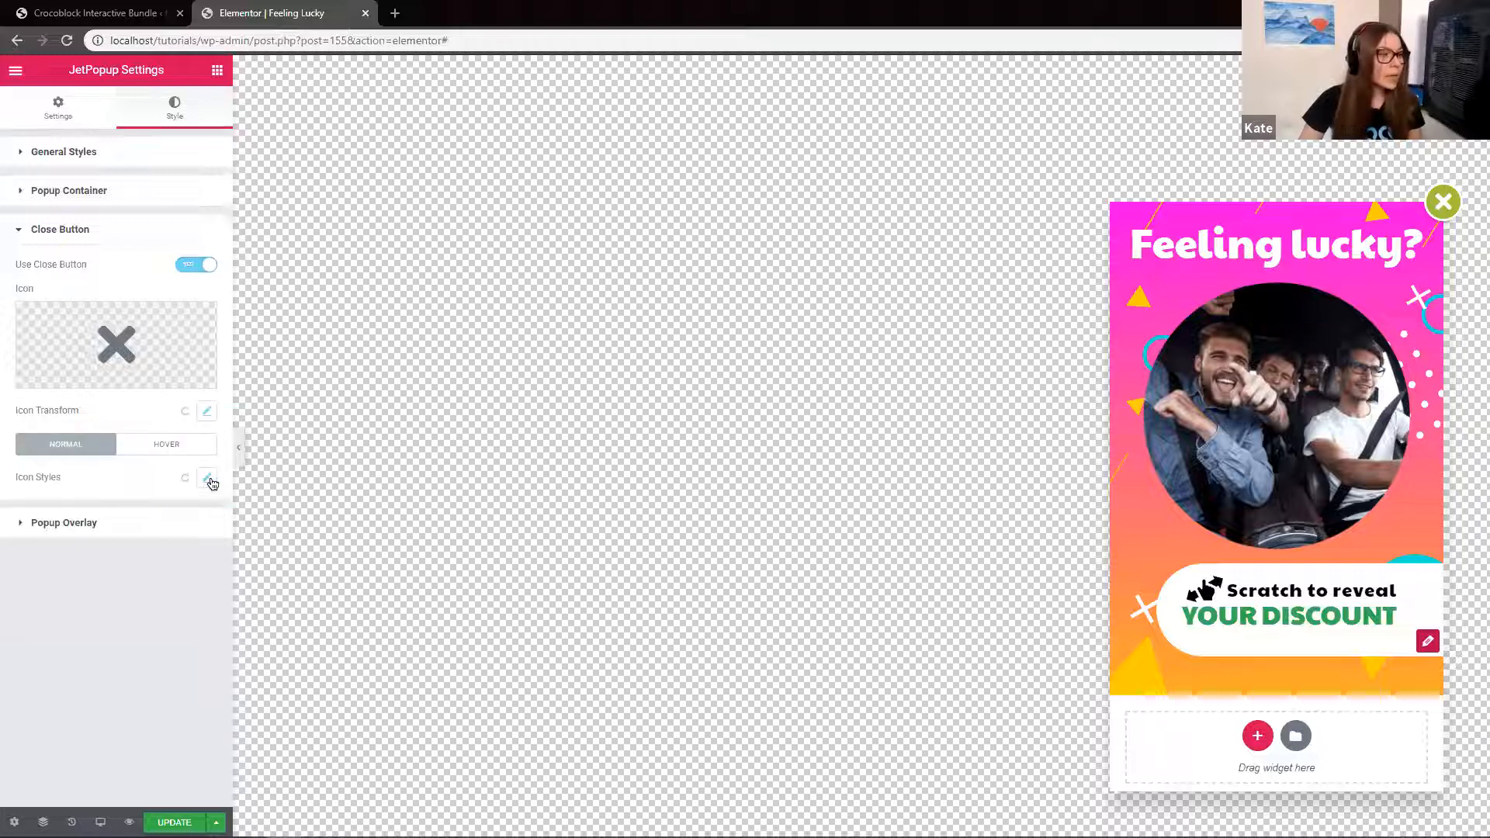
Set the close button's normal-state background colour to yellow in its Icon Styles, leaving the font colour as is
click(209, 478)
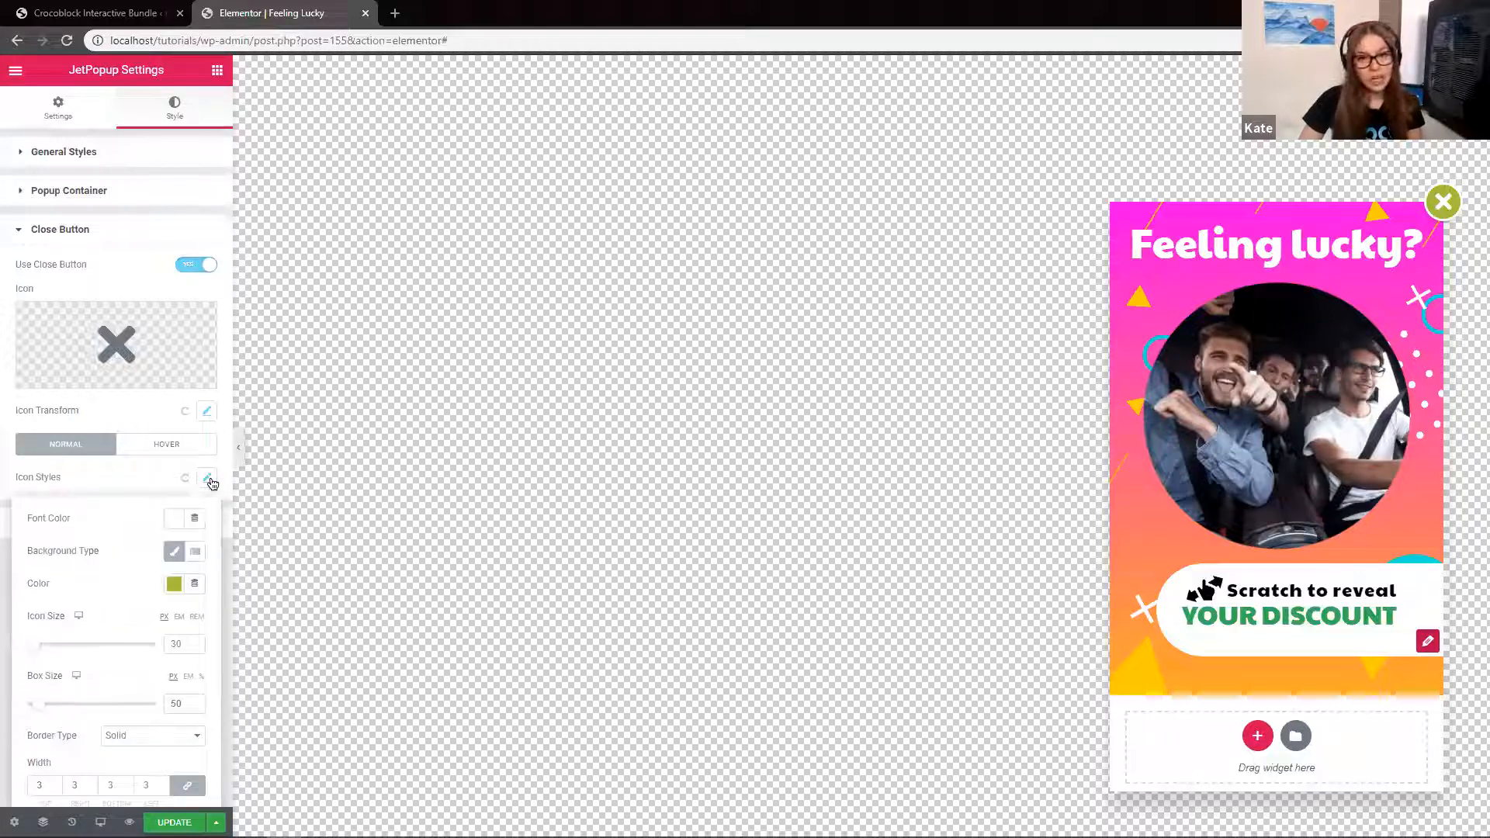
click(172, 524)
click(137, 519)
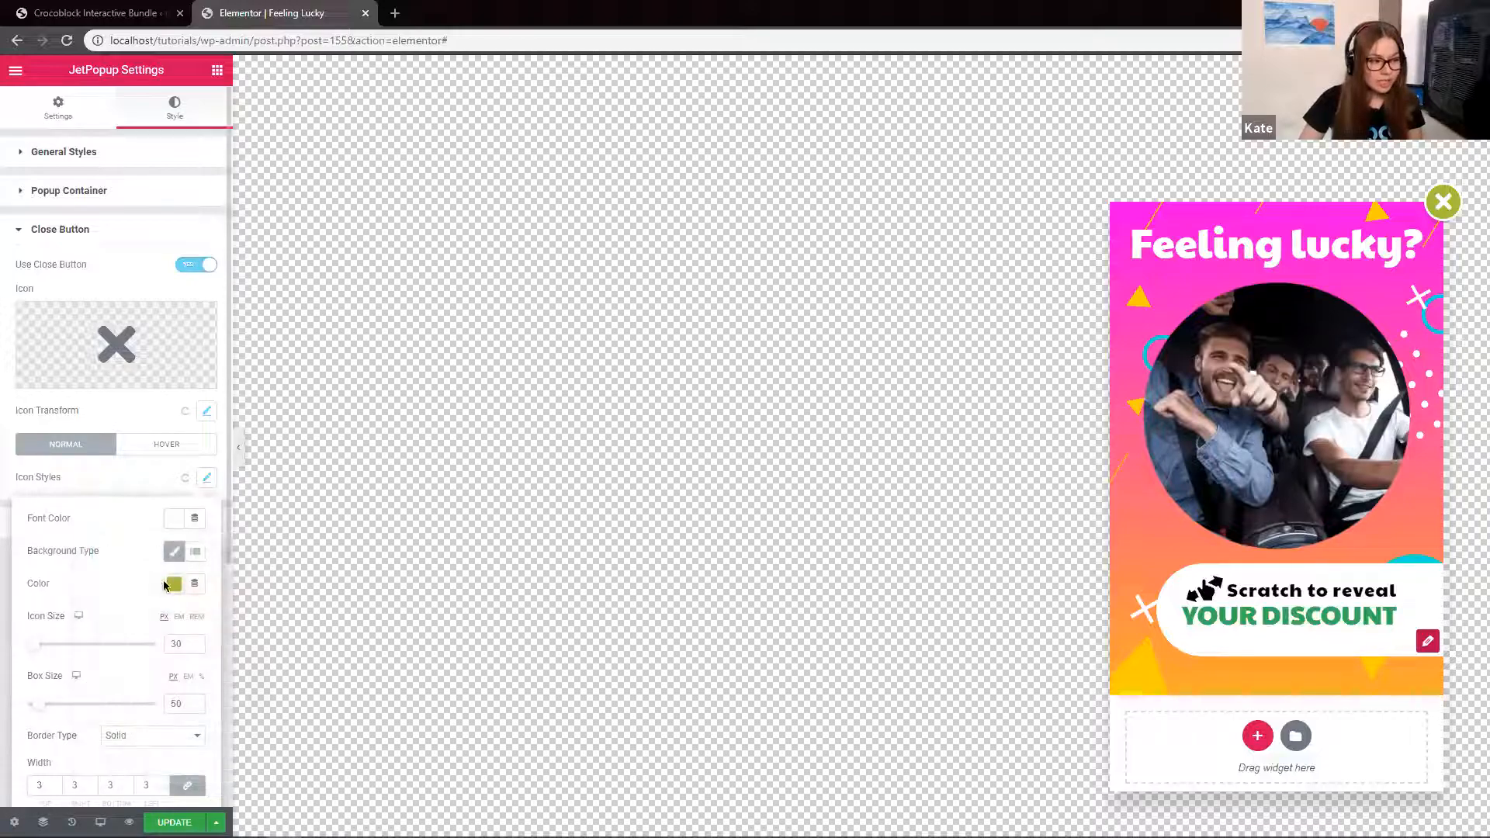
click(174, 585)
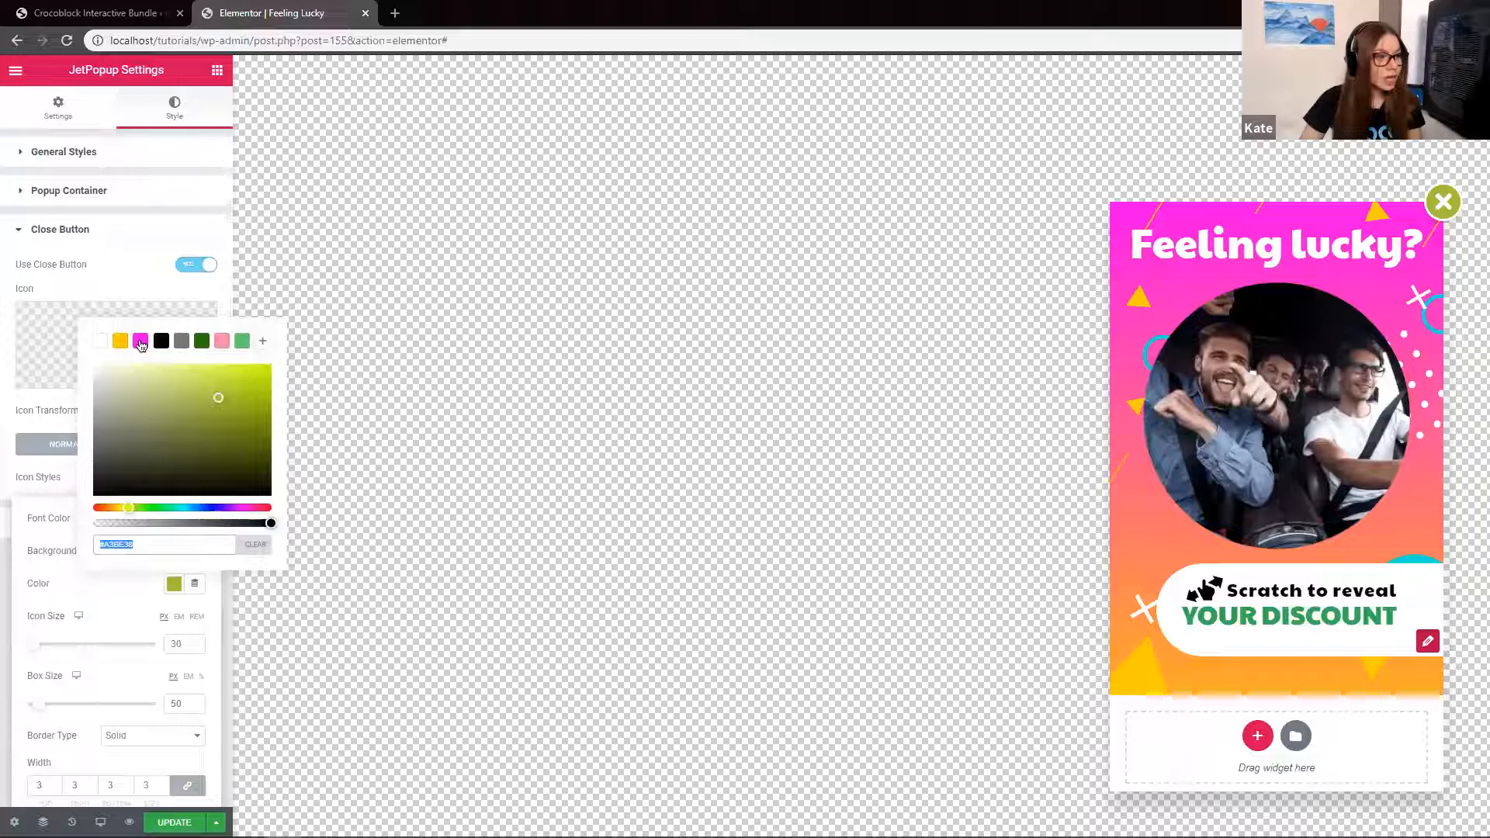
click(121, 342)
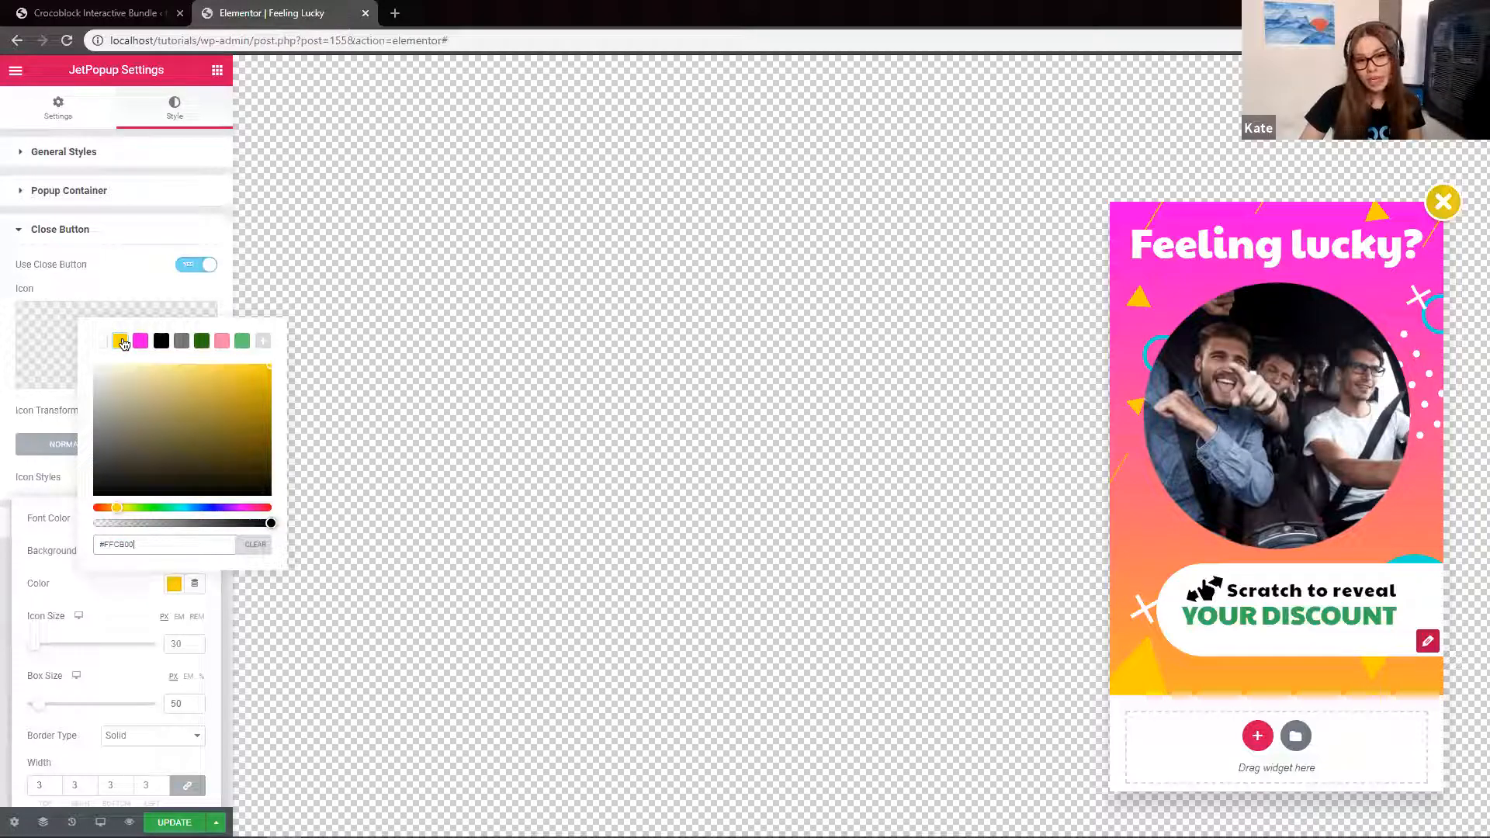
click(121, 585)
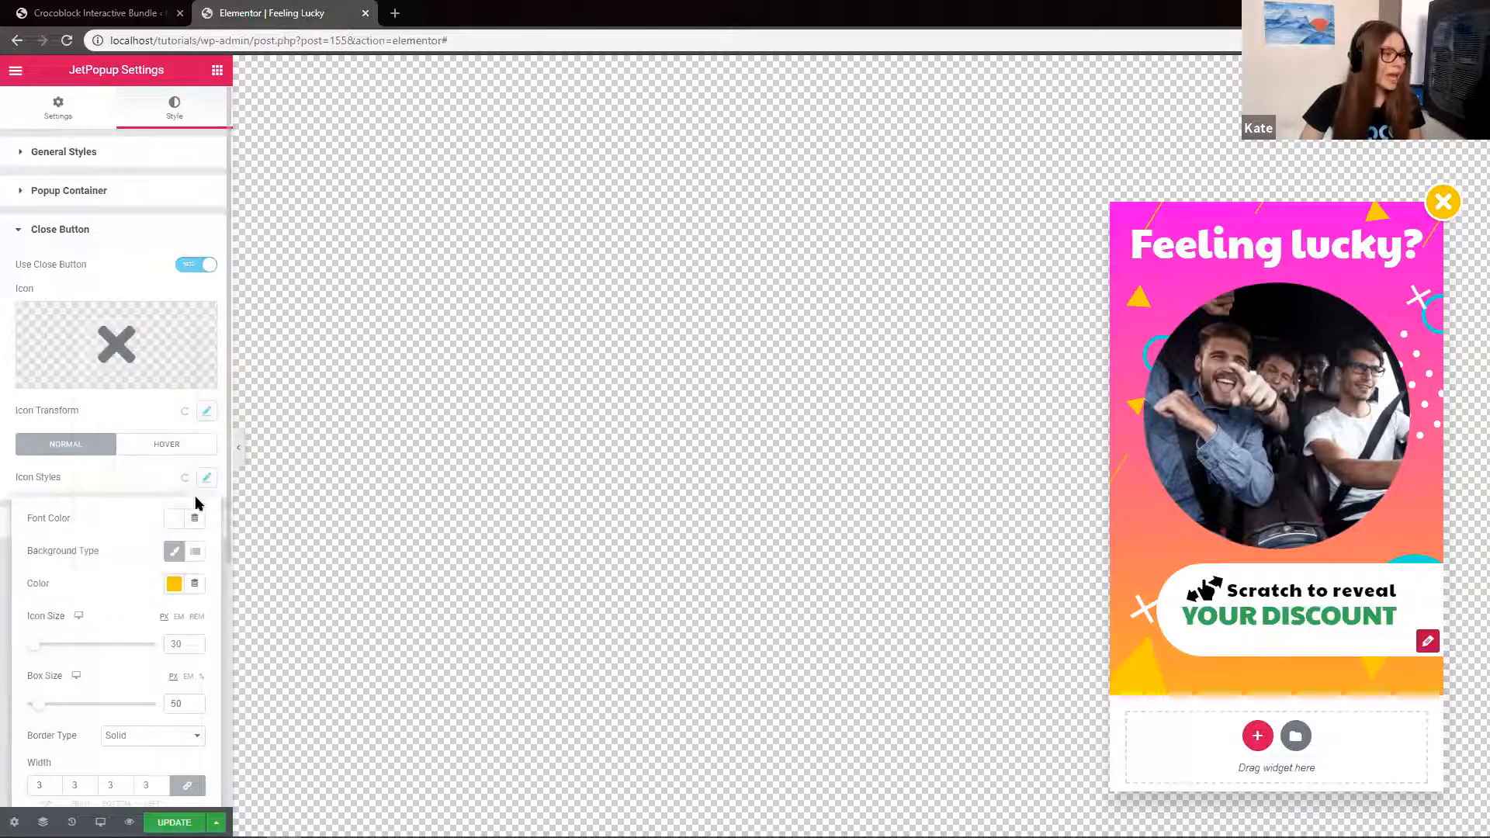
Set the font colour of the close button's hover state to magenta in its Icon Styles
click(179, 447)
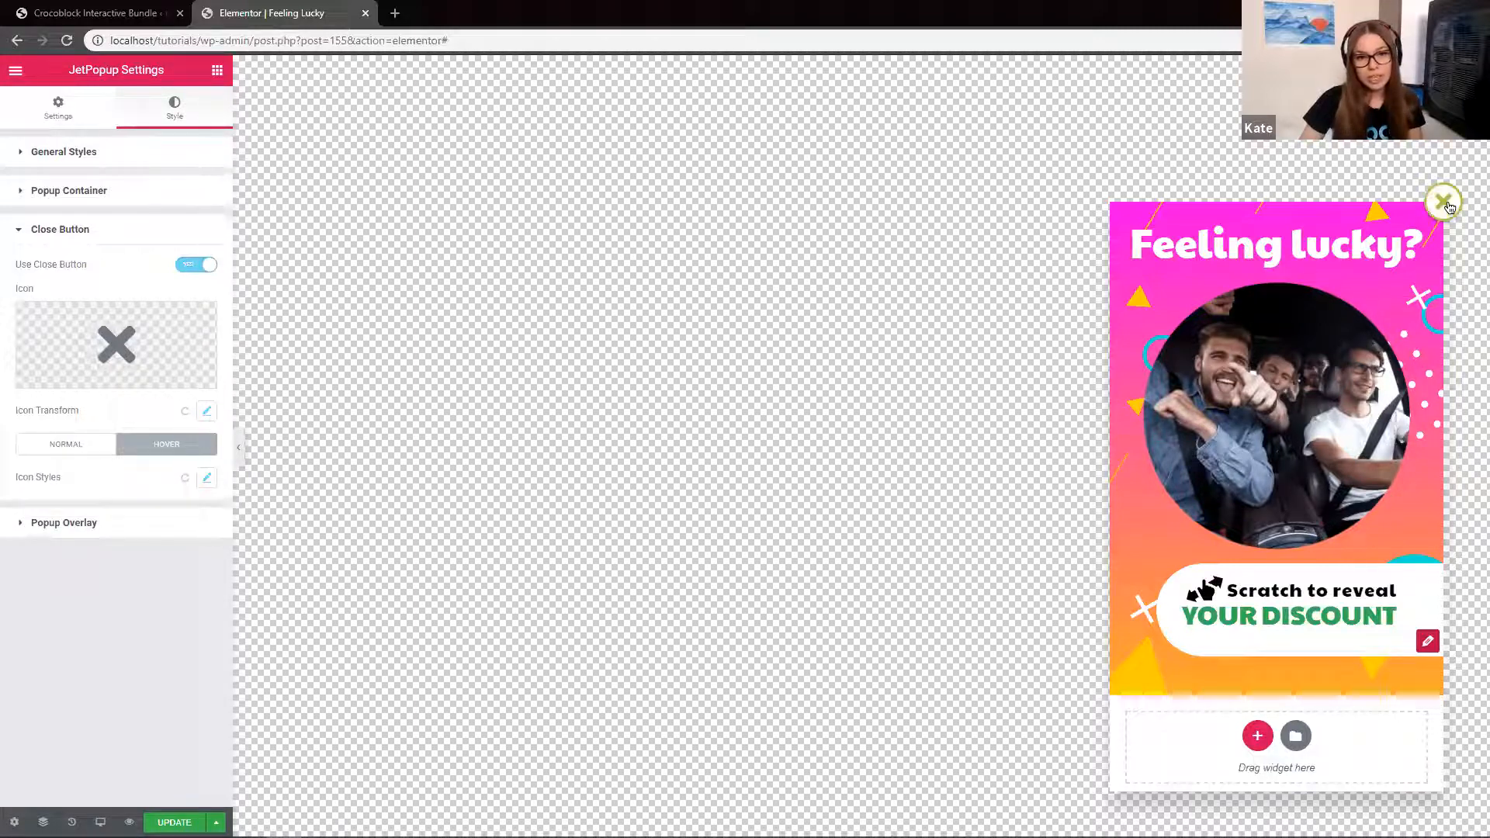
click(207, 479)
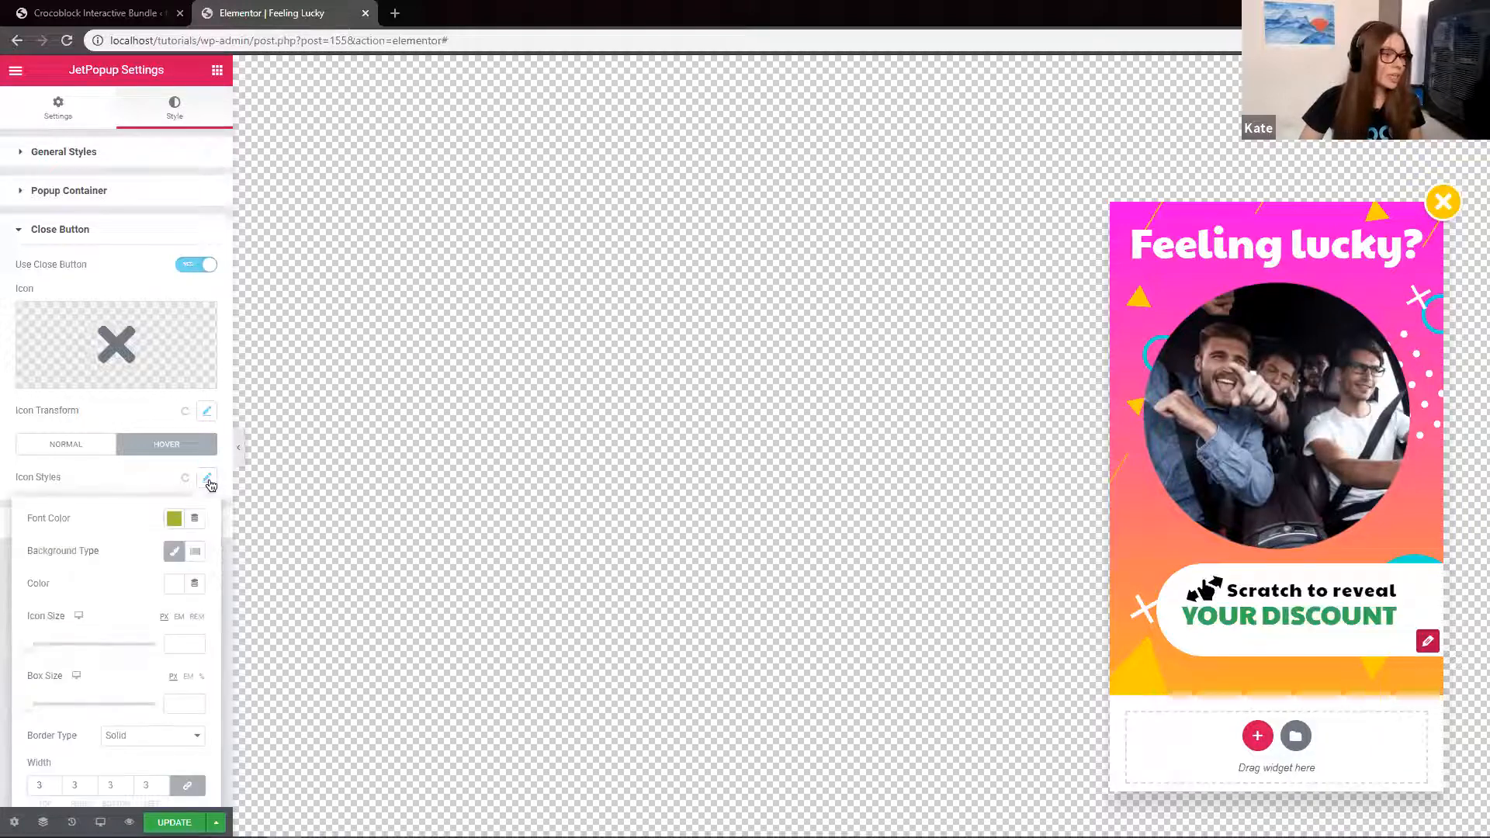
click(174, 519)
click(138, 555)
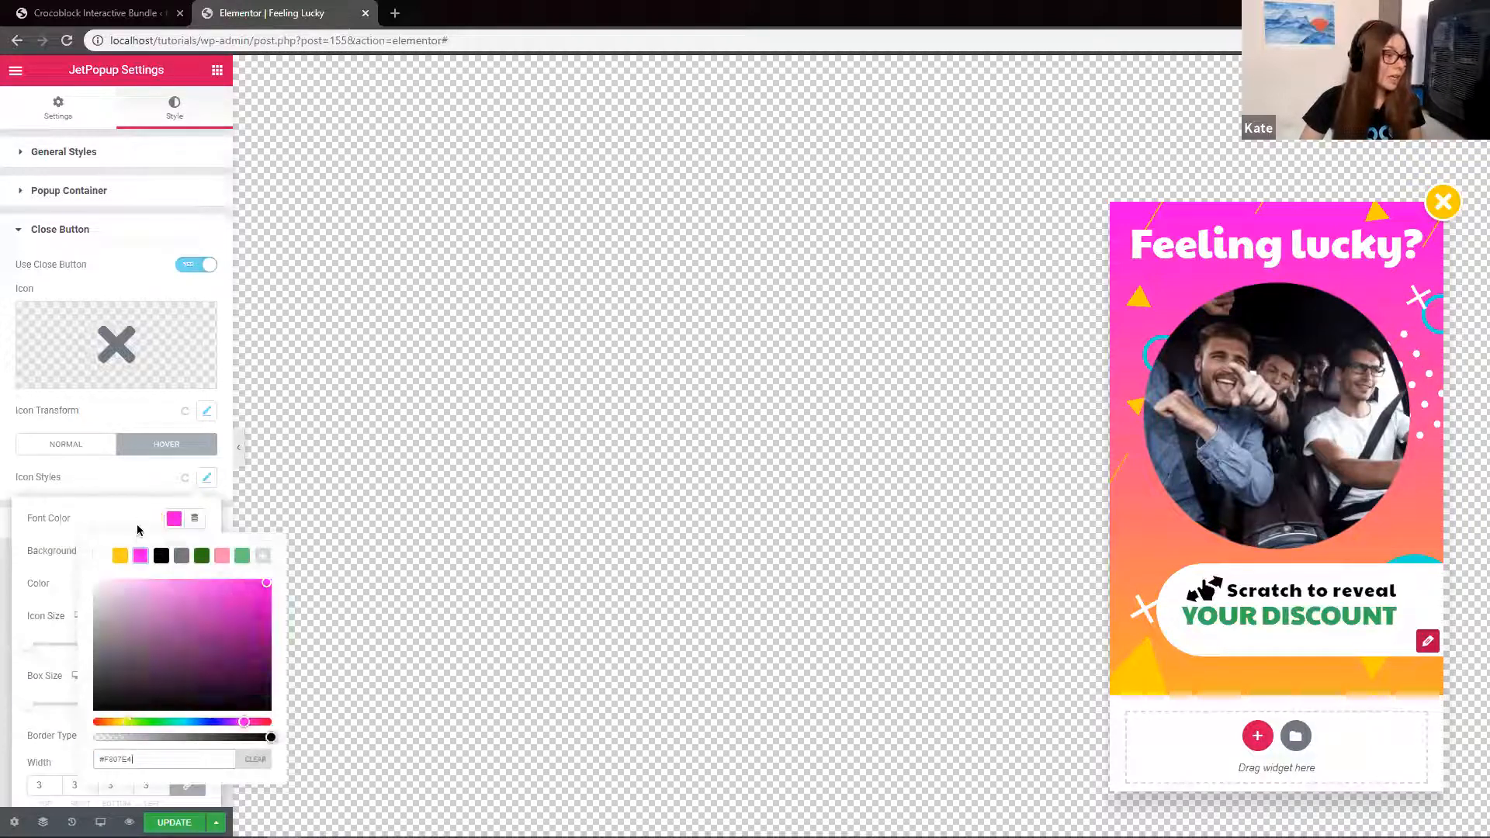
click(175, 483)
Set the border colour of the close button's hover state to magenta and collapse the Close Button settings
scroll(174, 485, down, 2)
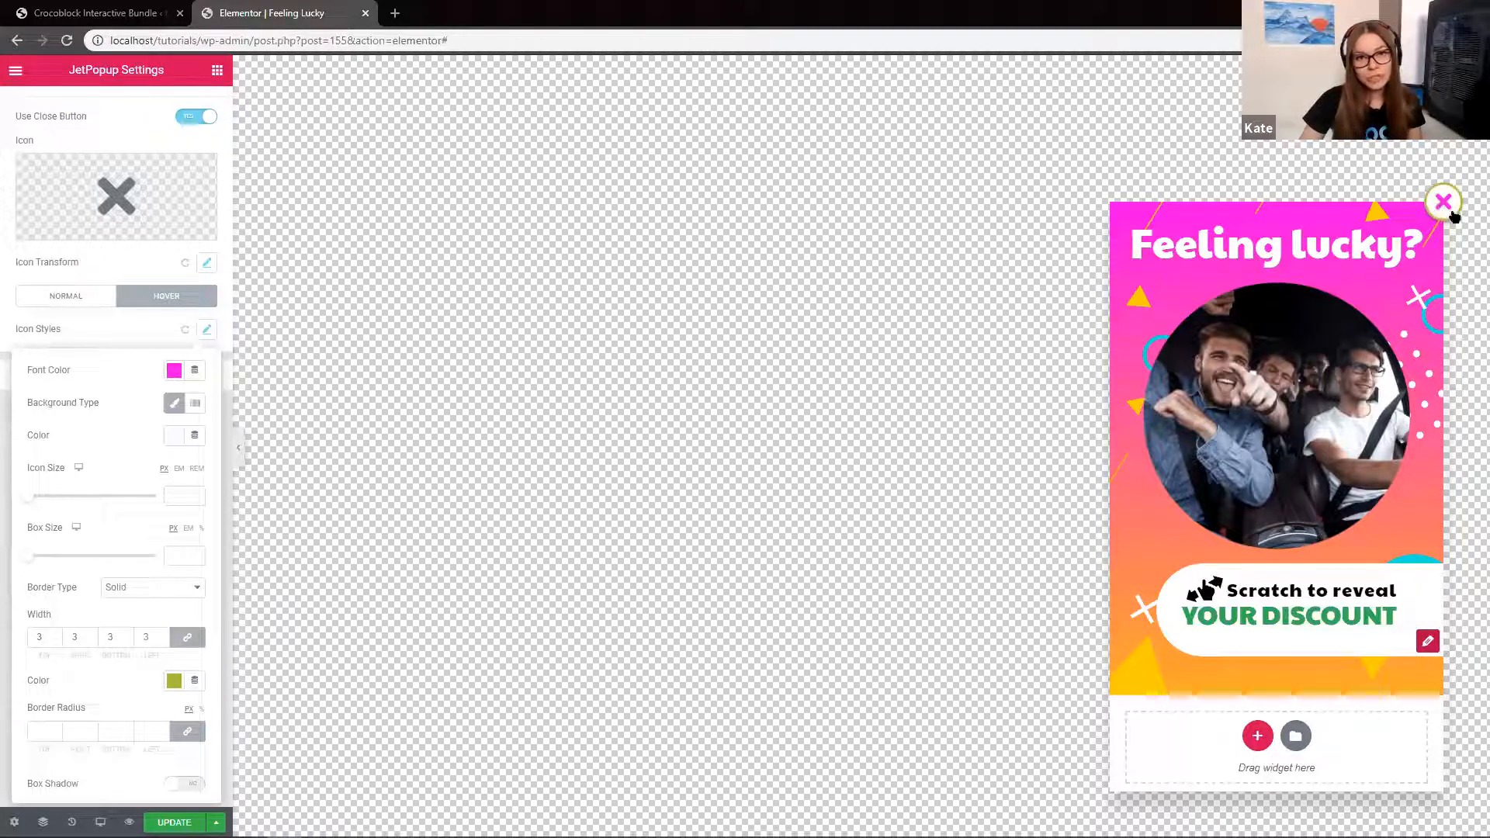
click(174, 681)
click(140, 437)
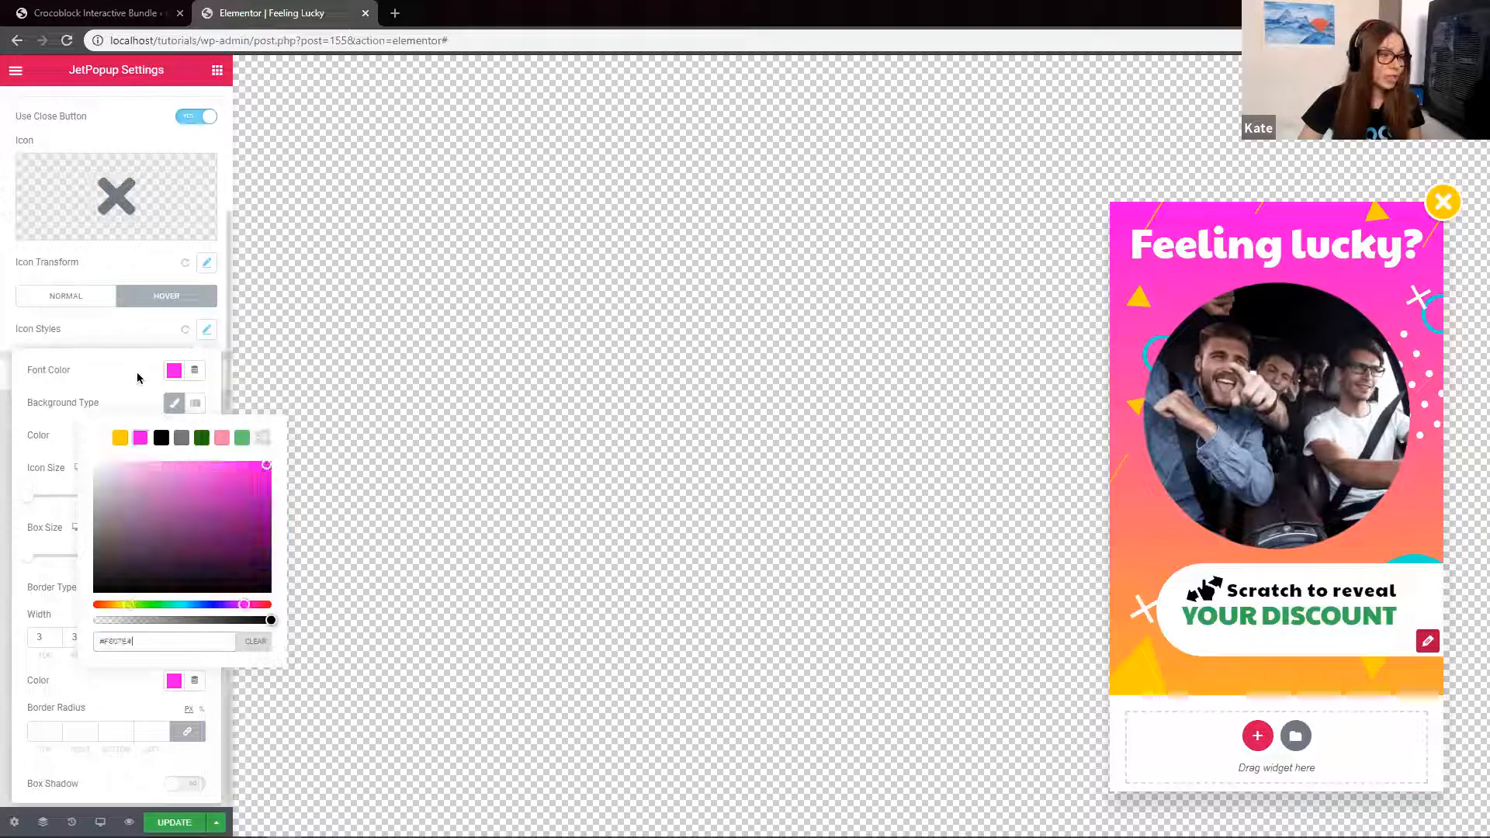
click(137, 326)
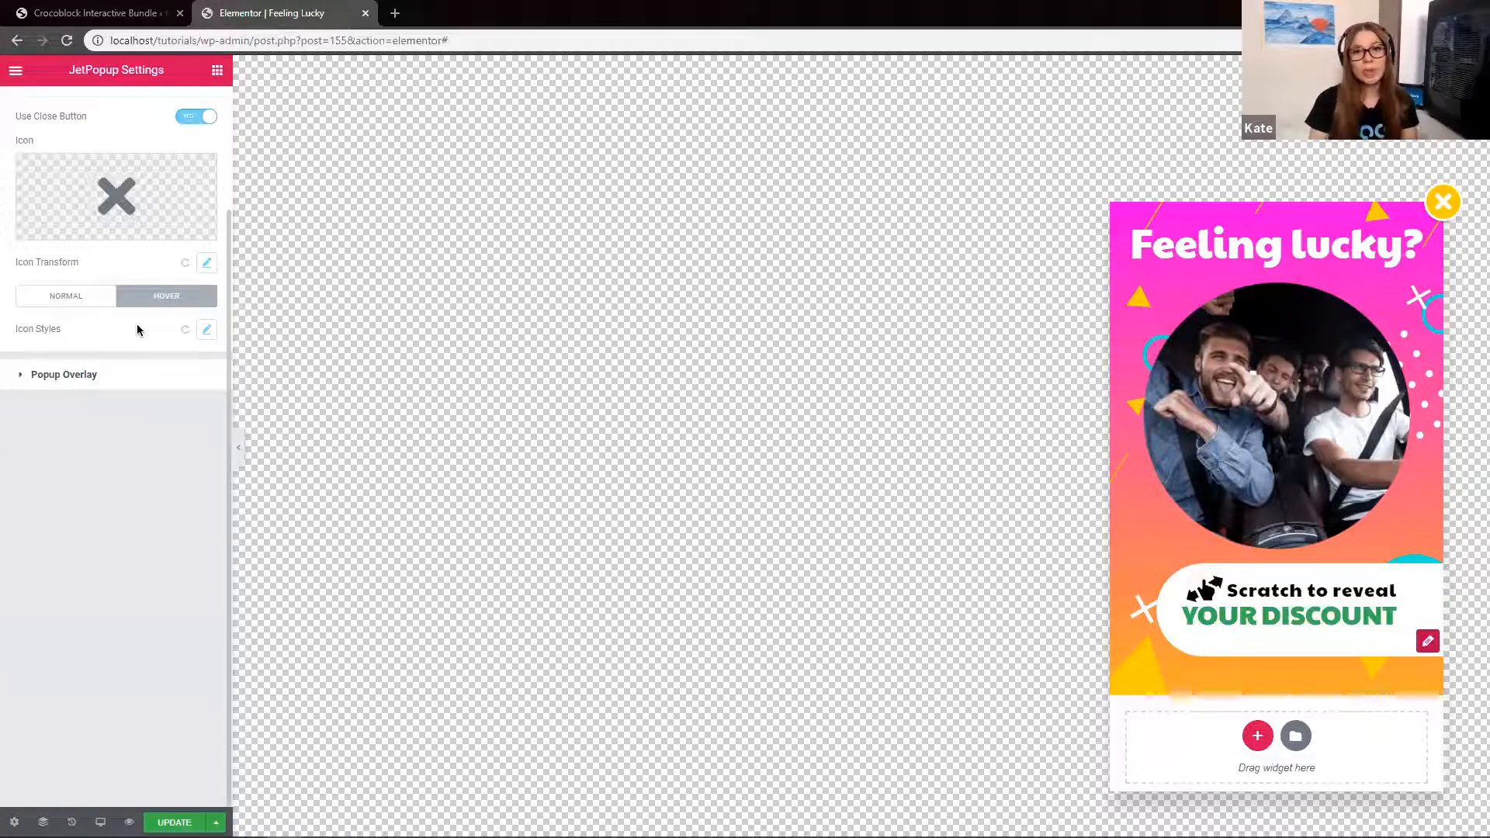
scroll(97, 363, up, 2)
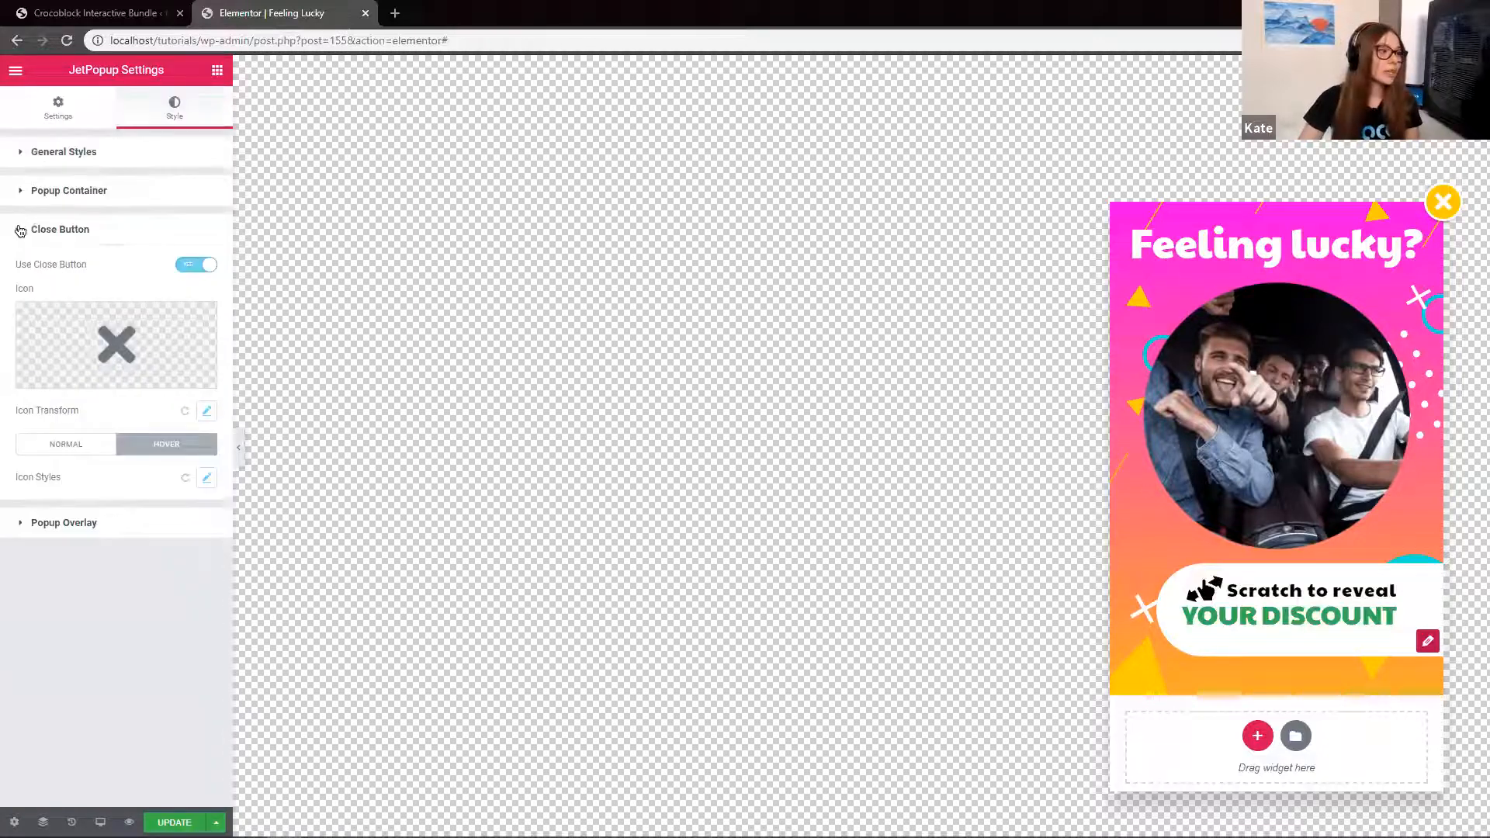
click(33, 226)
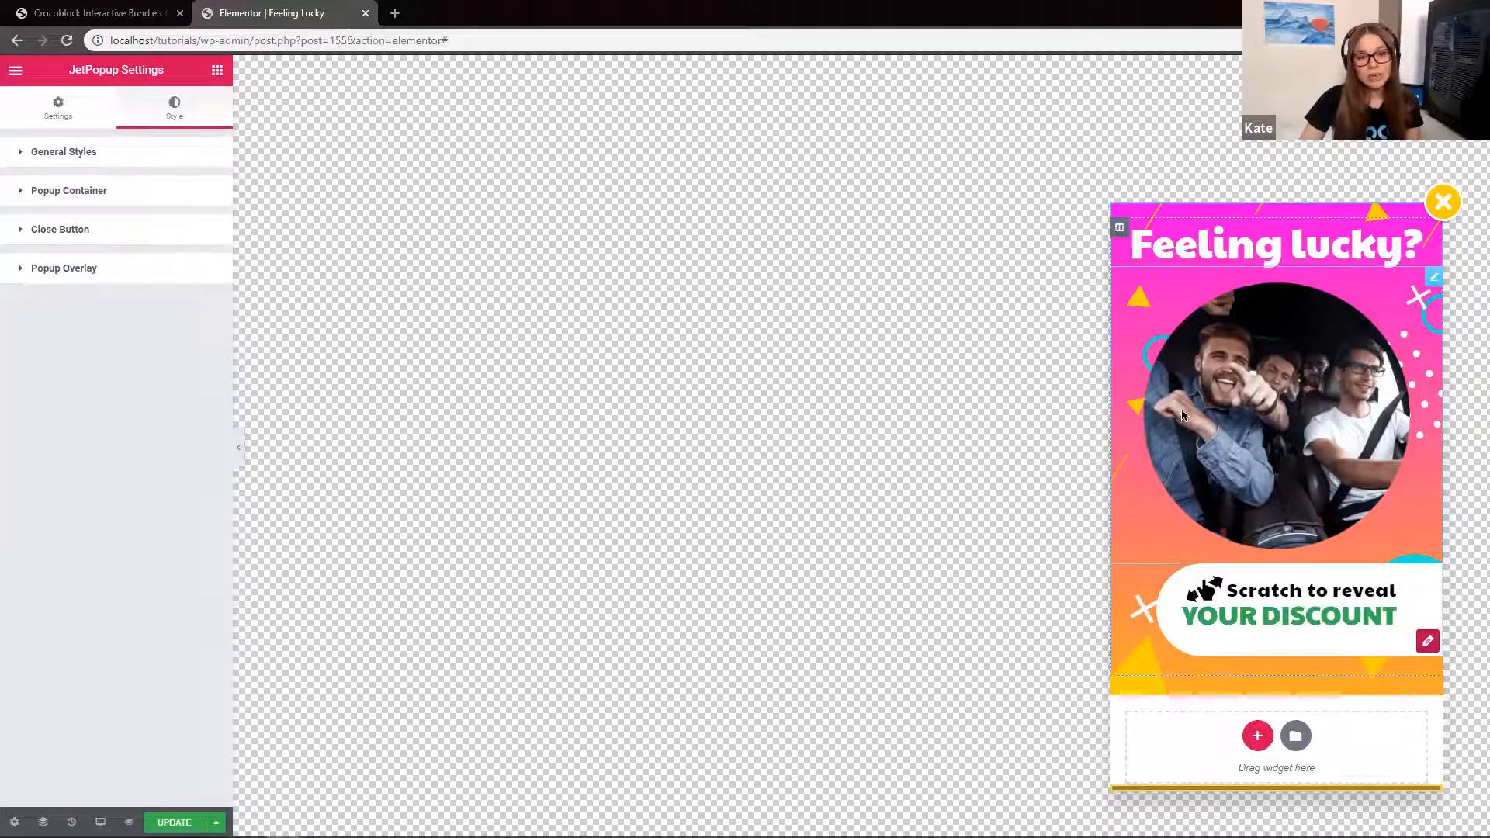
Replace the popup's round photo with crocoblock-image-animated-box-2-1.png from the media library
click(1340, 356)
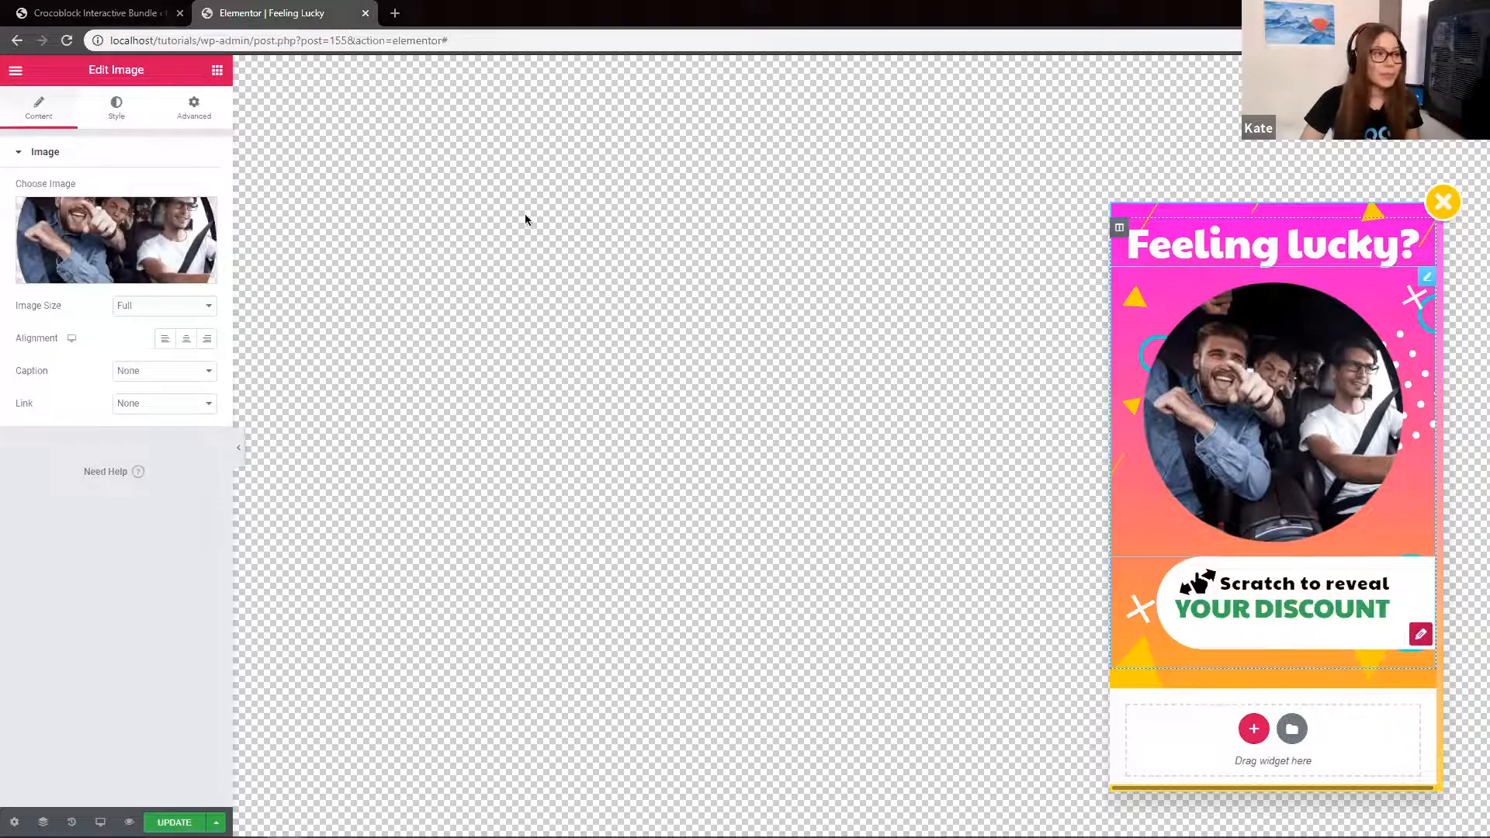
click(122, 233)
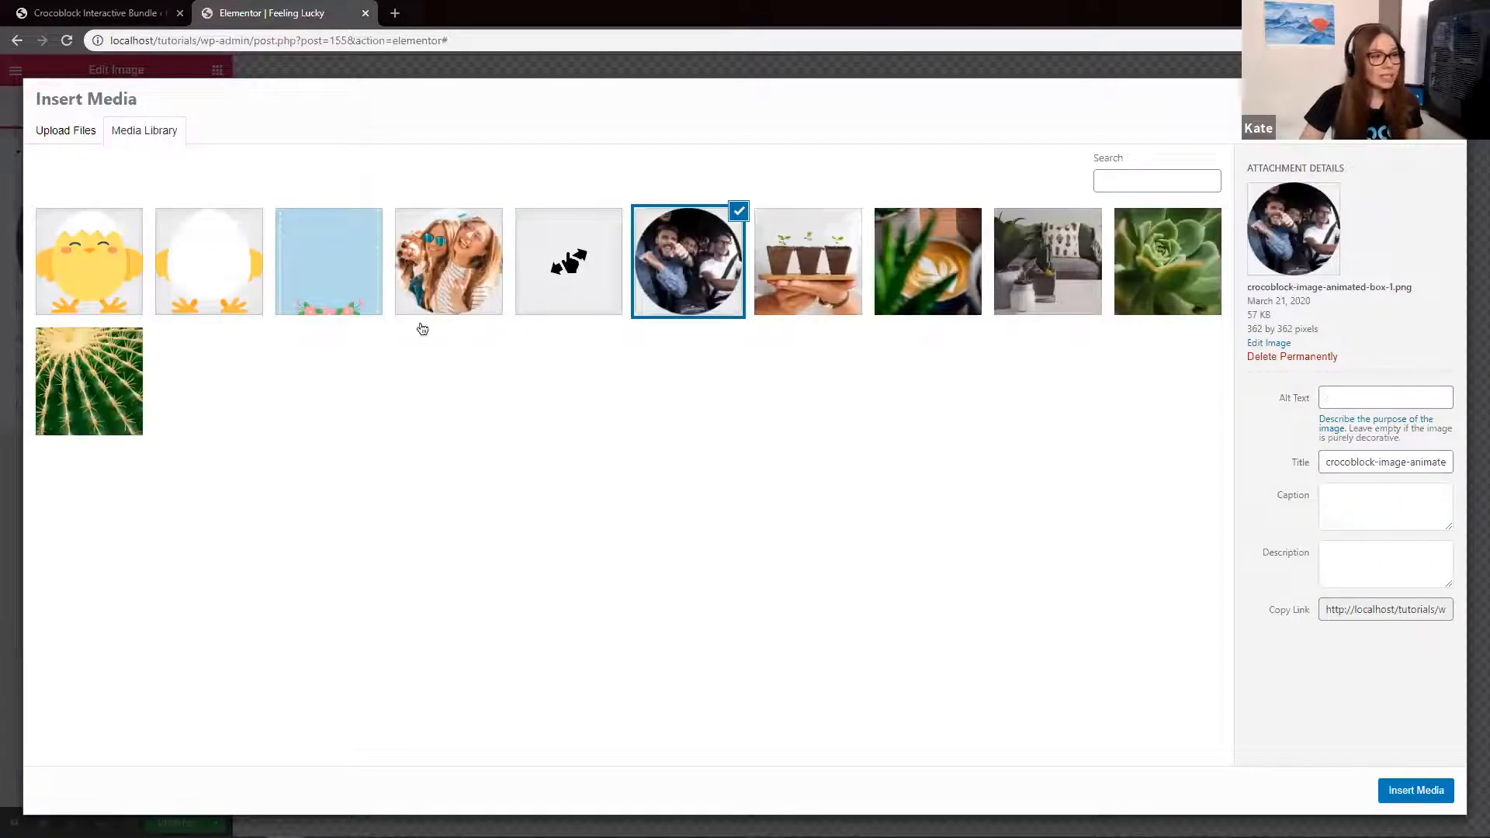
click(459, 264)
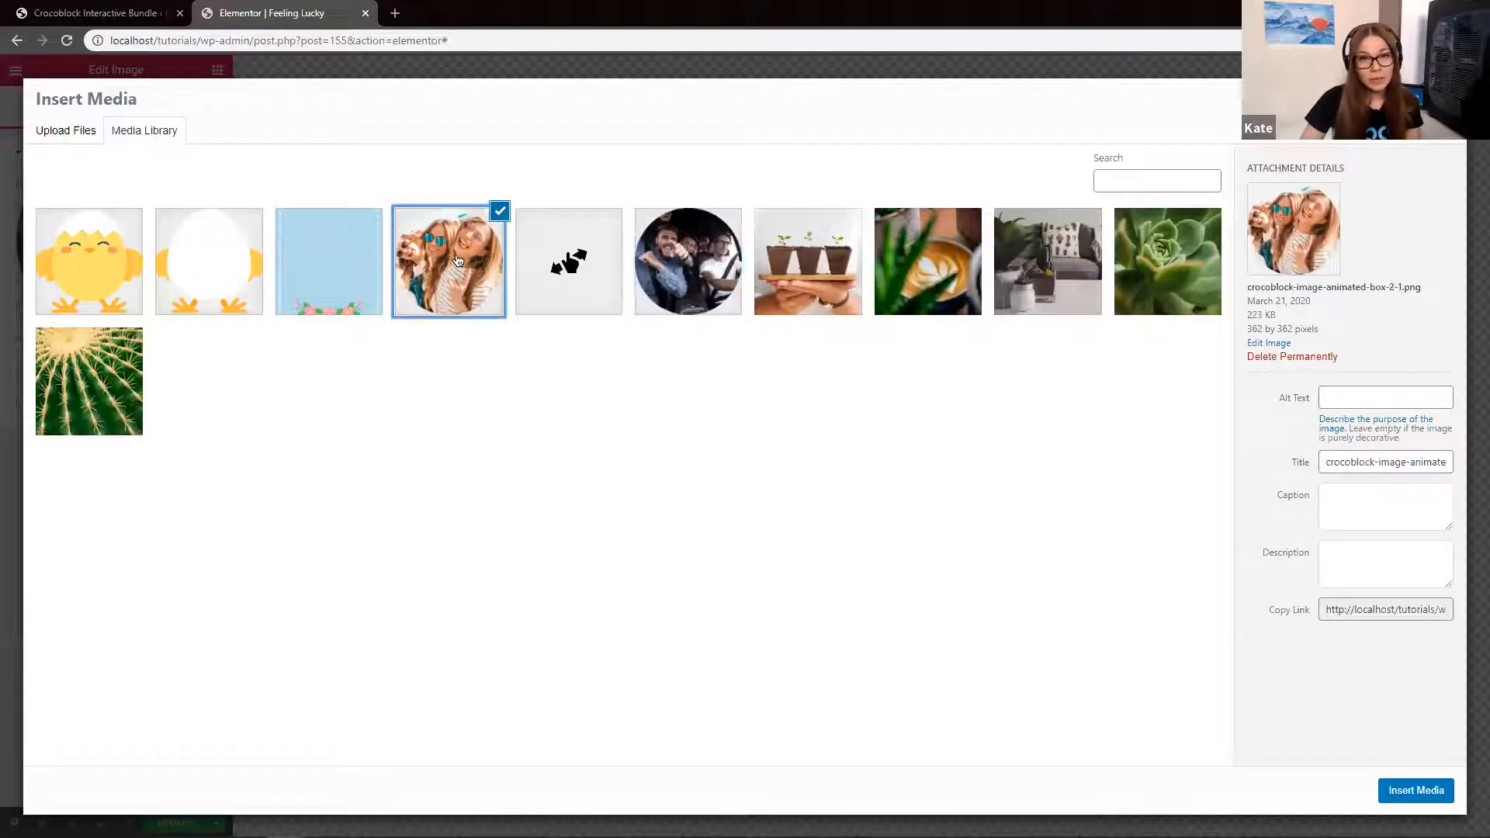
click(1415, 791)
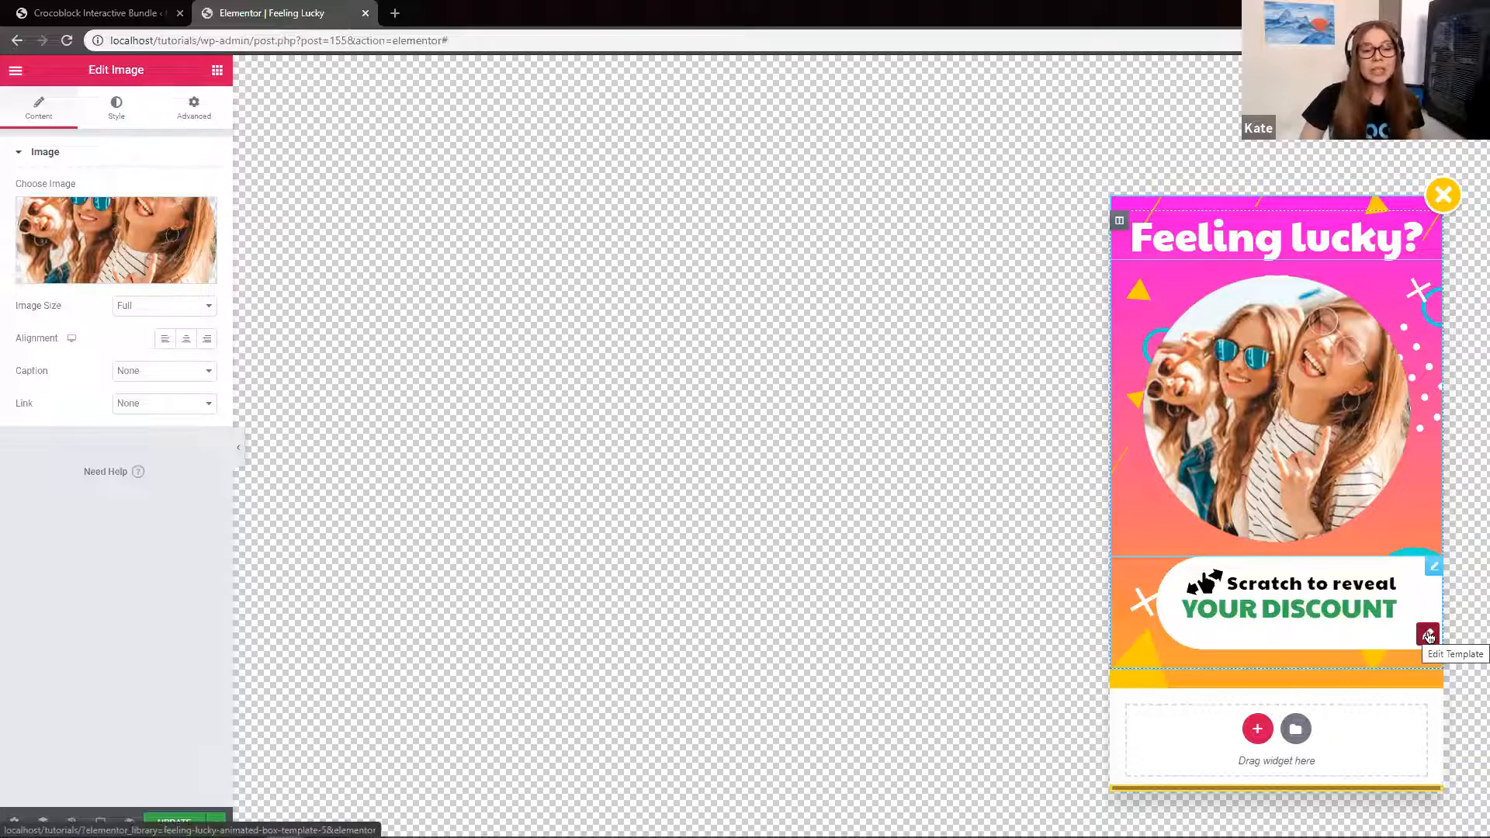
Try the Default content type for the front side of the scratch animated box and switch it back to Template
click(1286, 572)
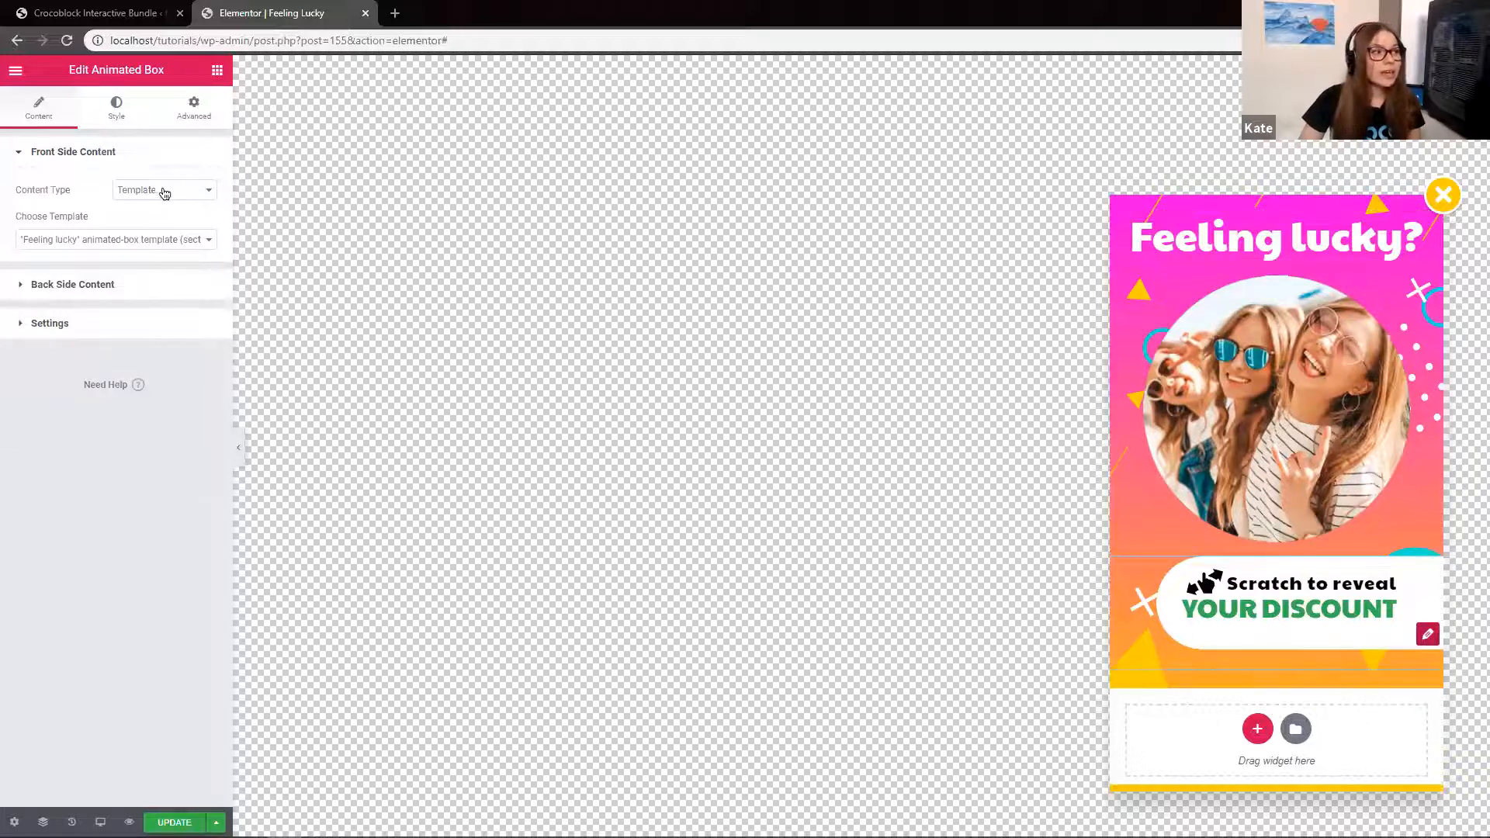
click(202, 192)
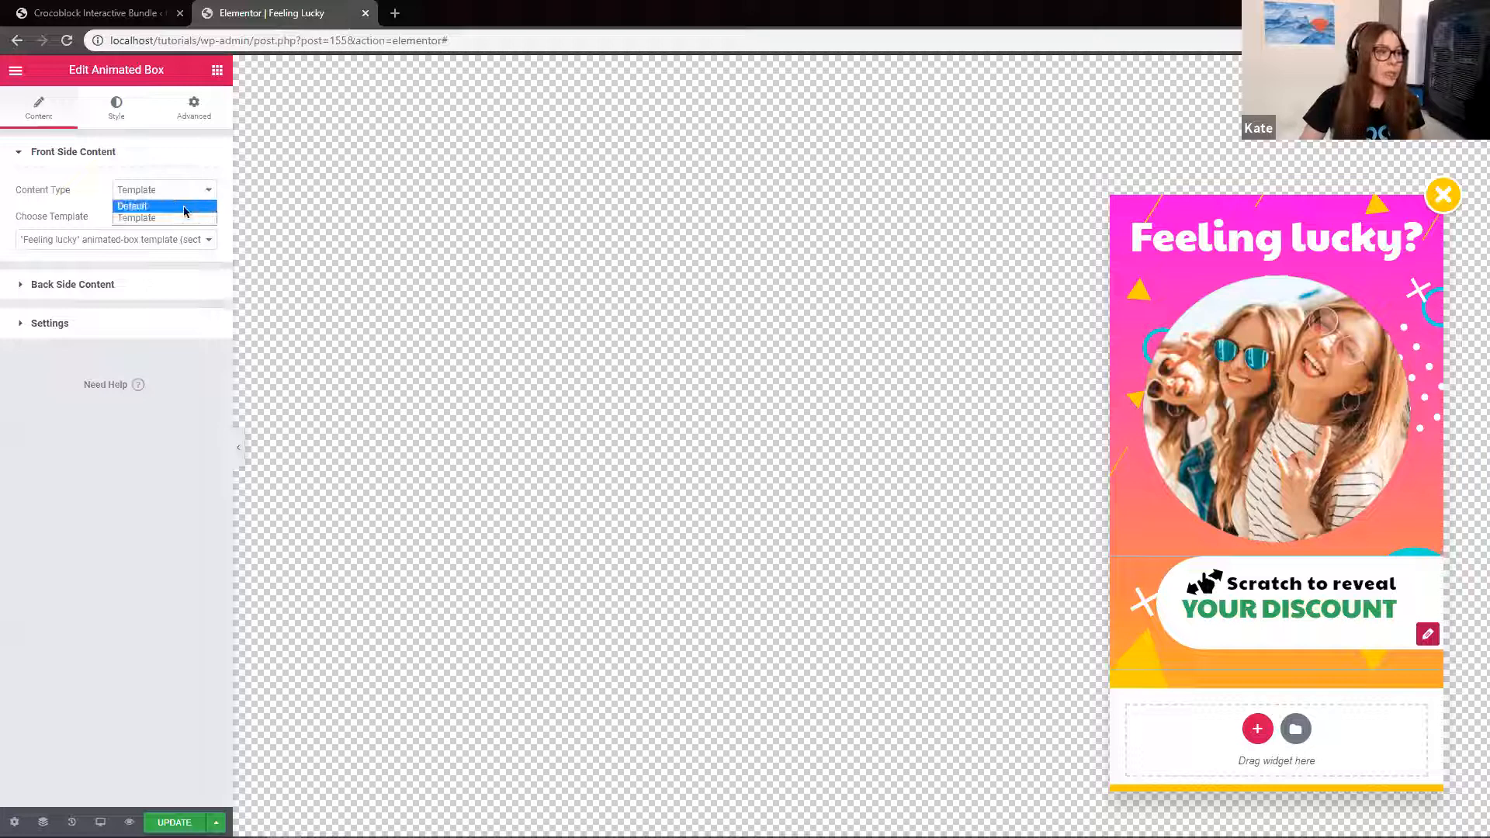
click(183, 206)
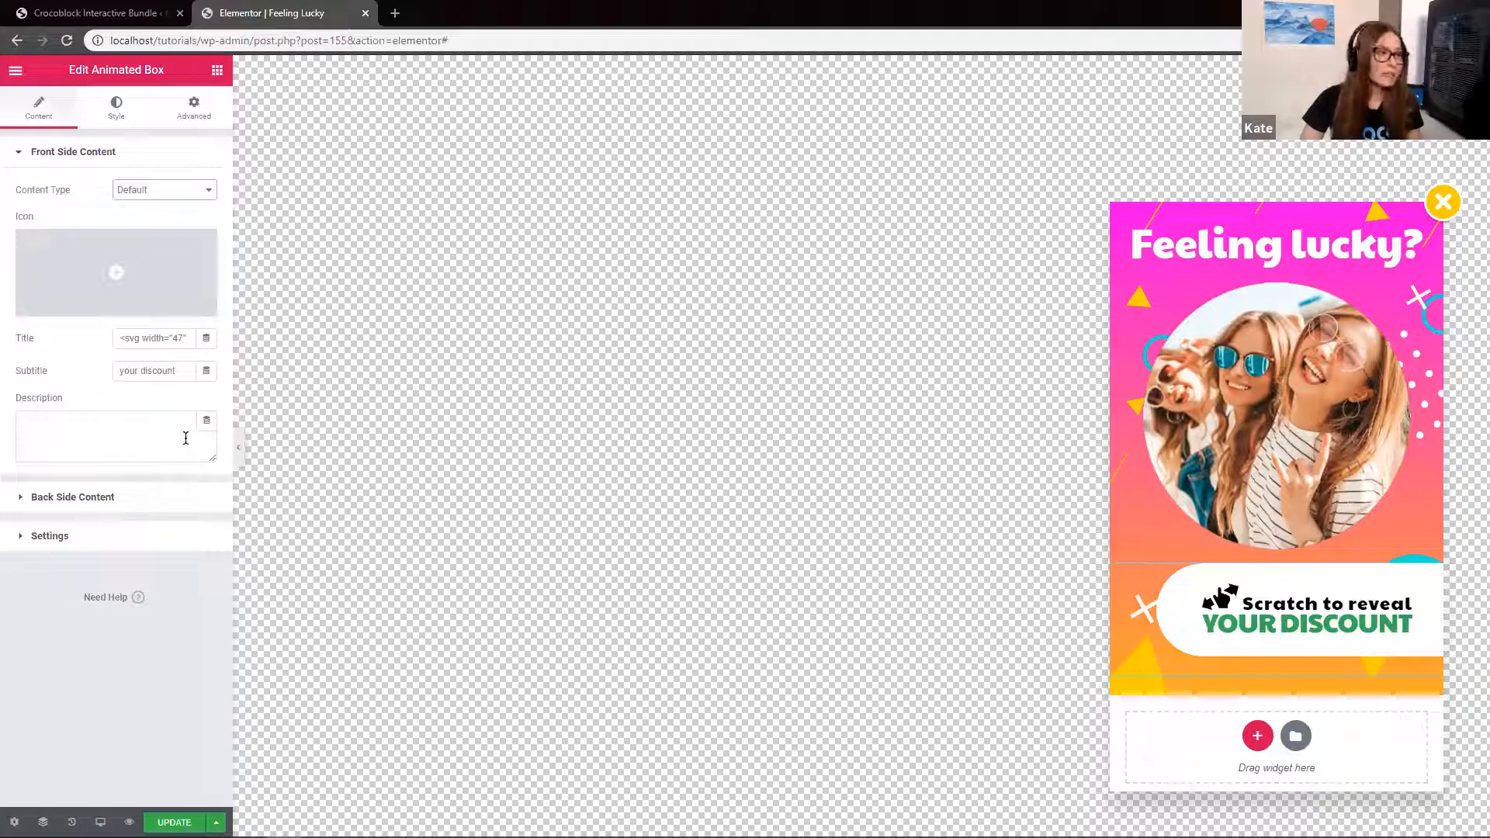
click(173, 191)
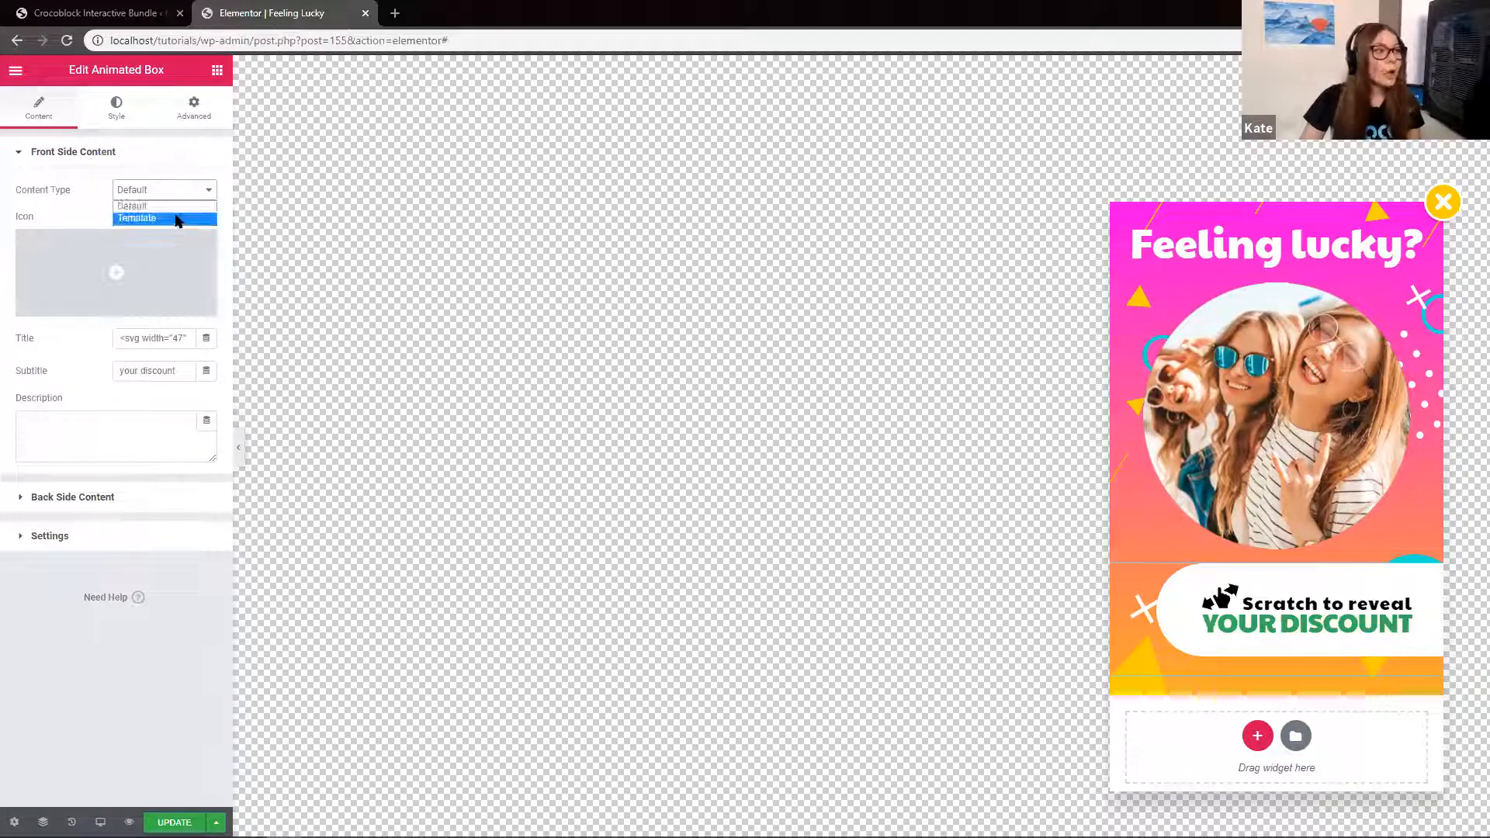
click(177, 220)
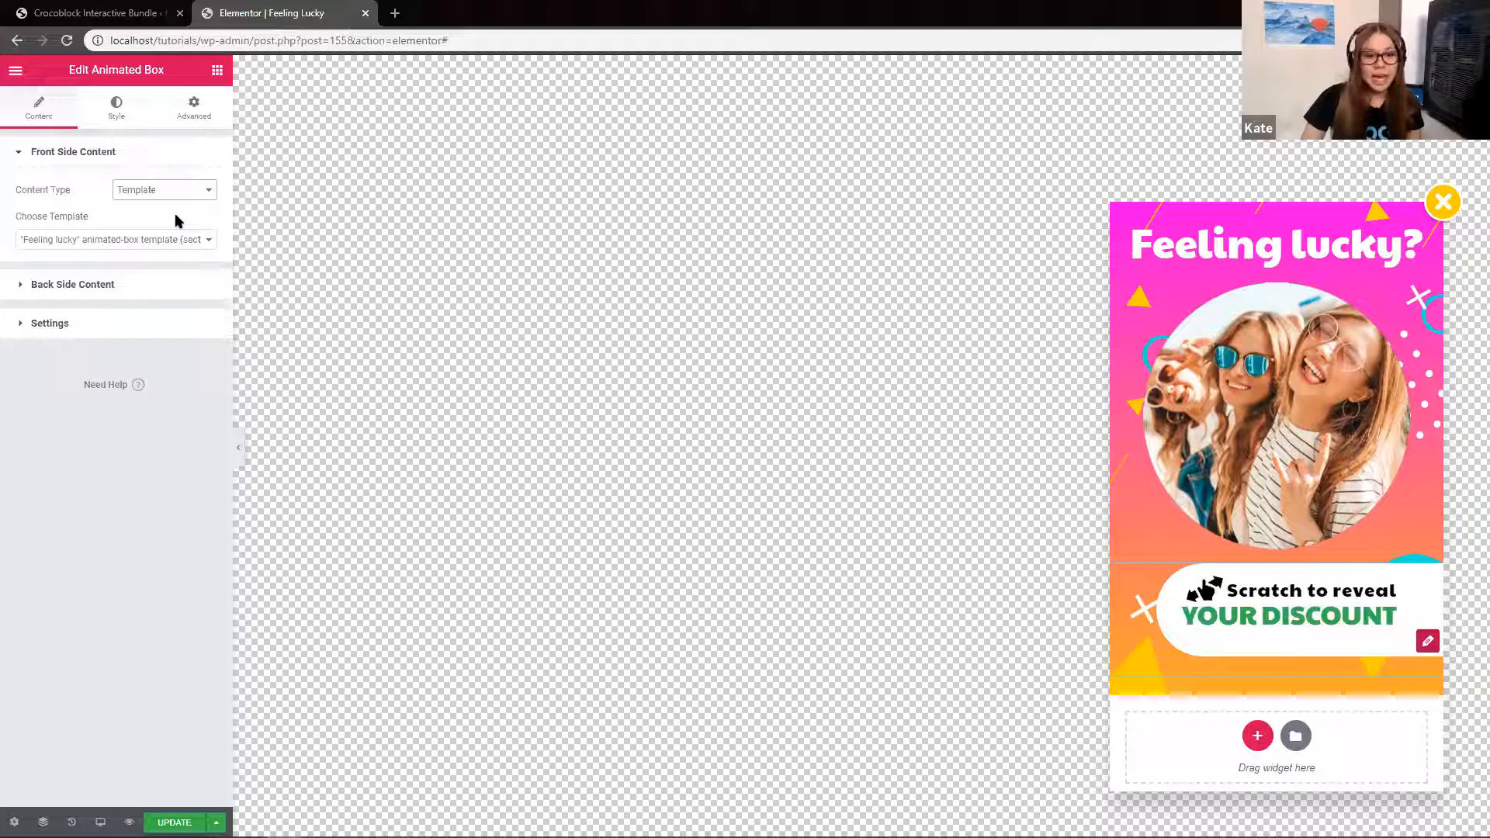
Open the front side's animated-box template for editing and set the text colour of the headline's second part to yellow
click(1427, 643)
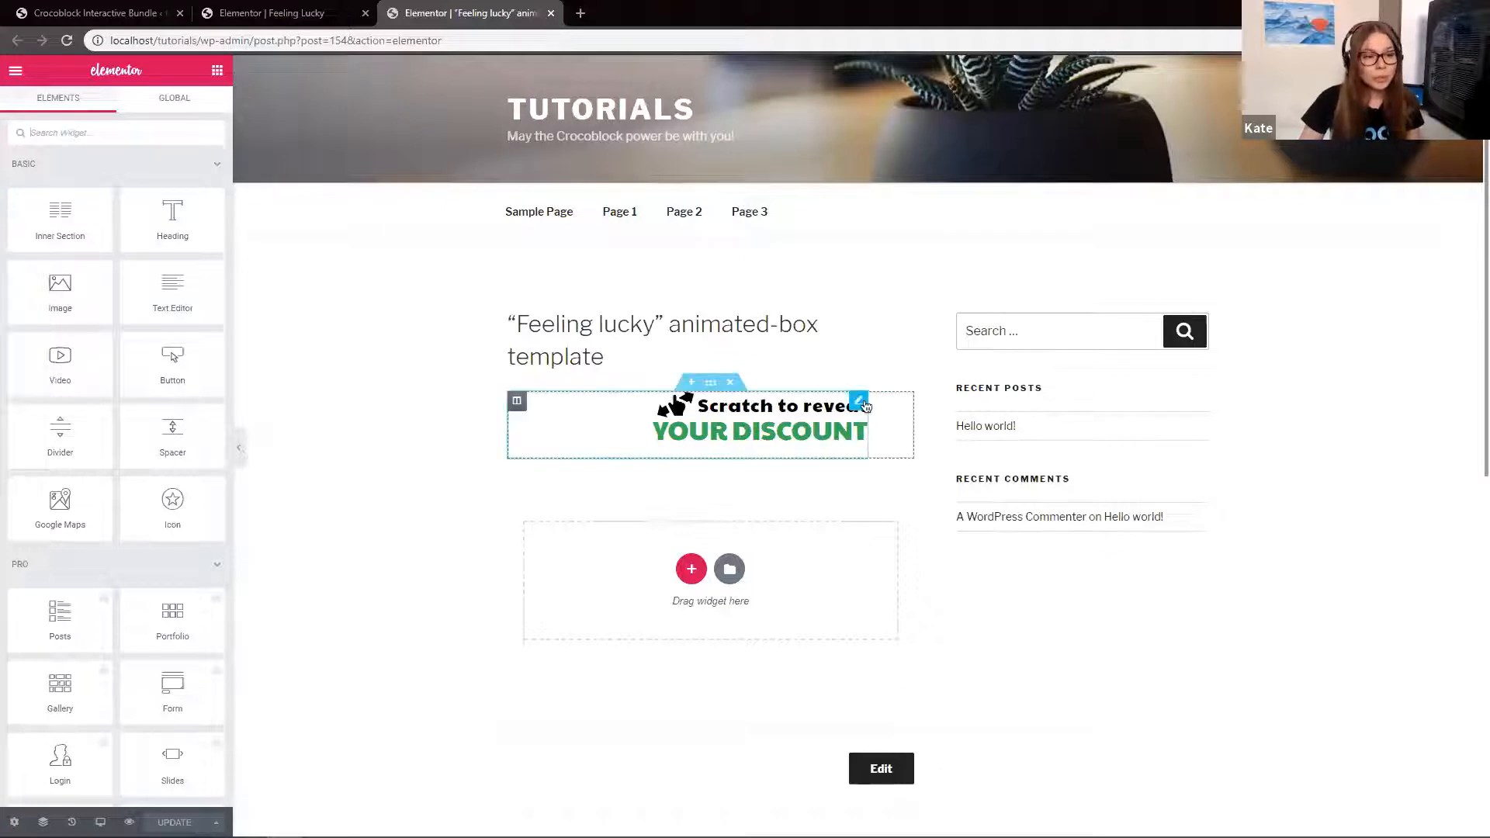
click(858, 402)
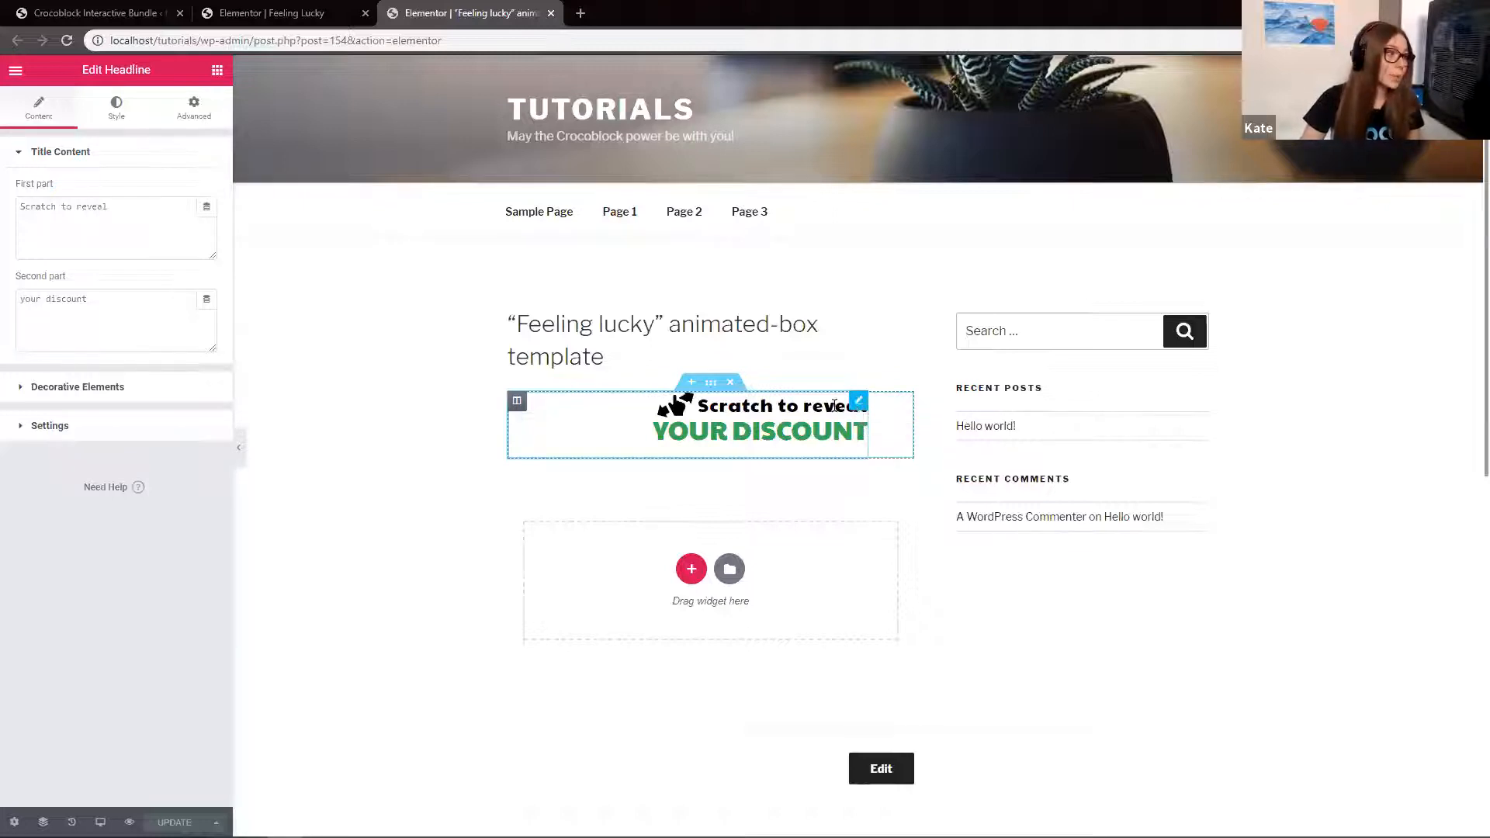
click(120, 117)
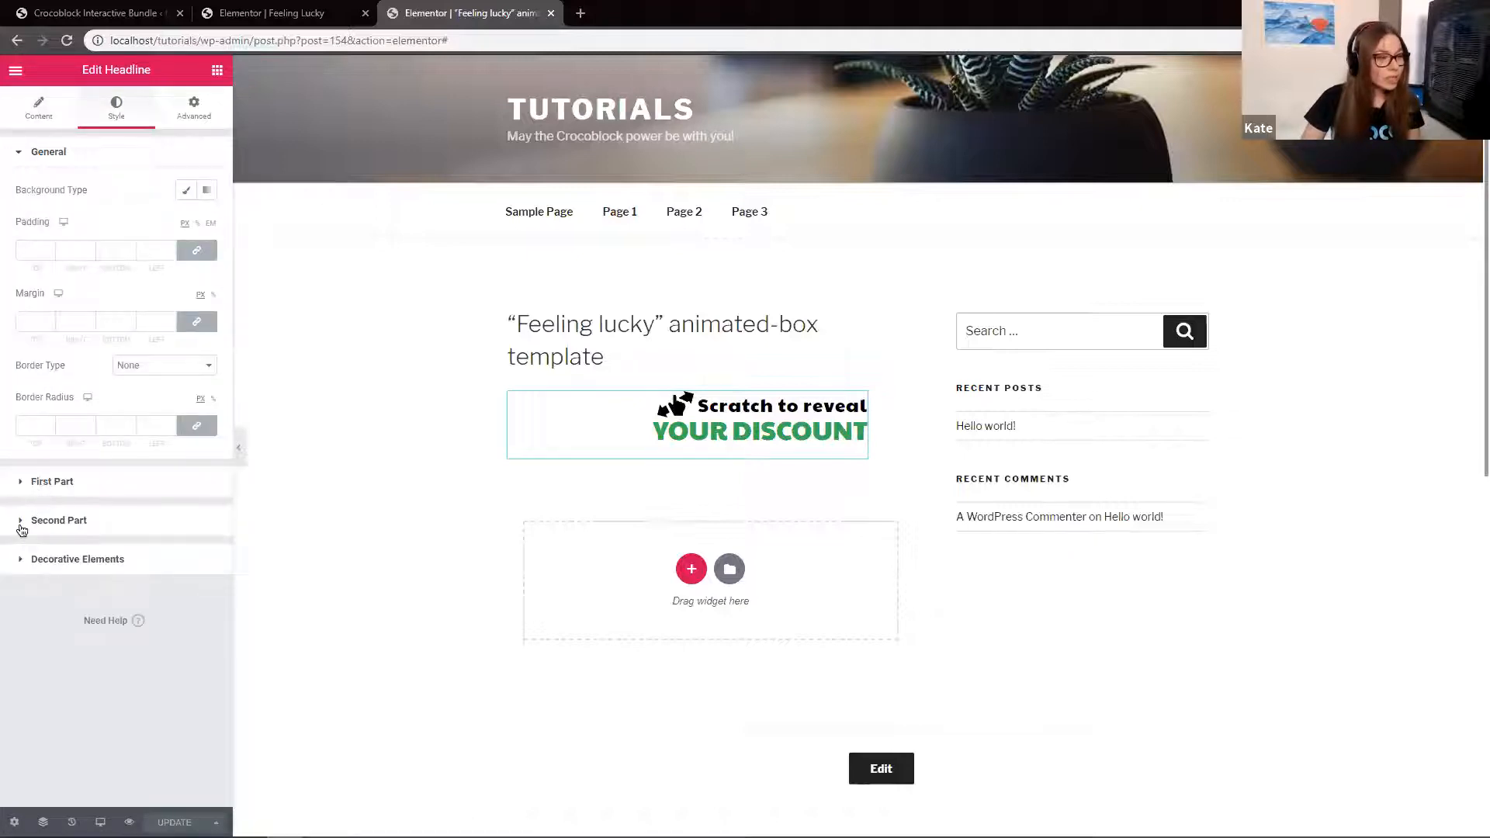
click(22, 521)
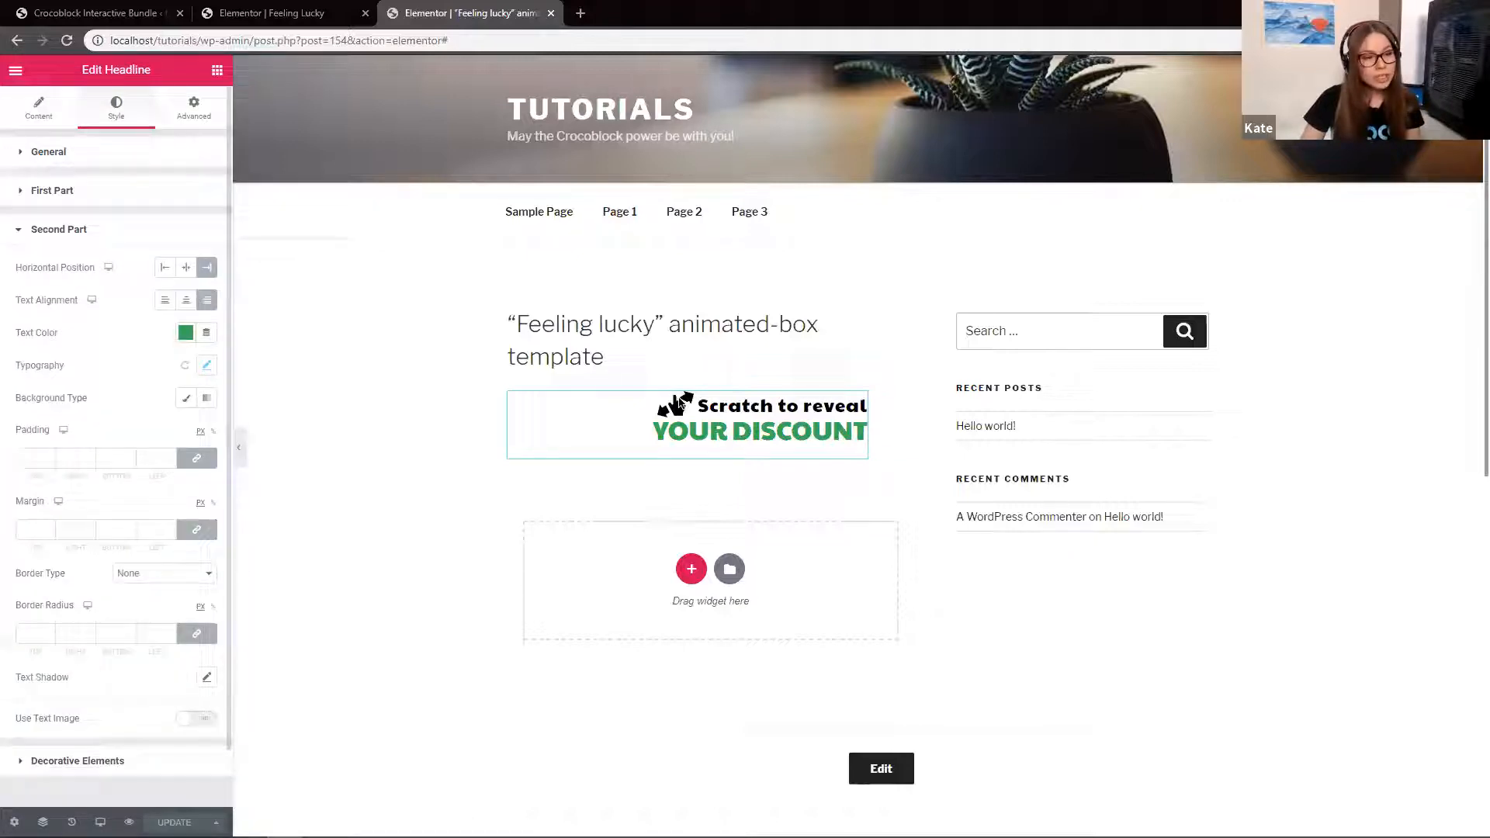
click(185, 334)
click(131, 373)
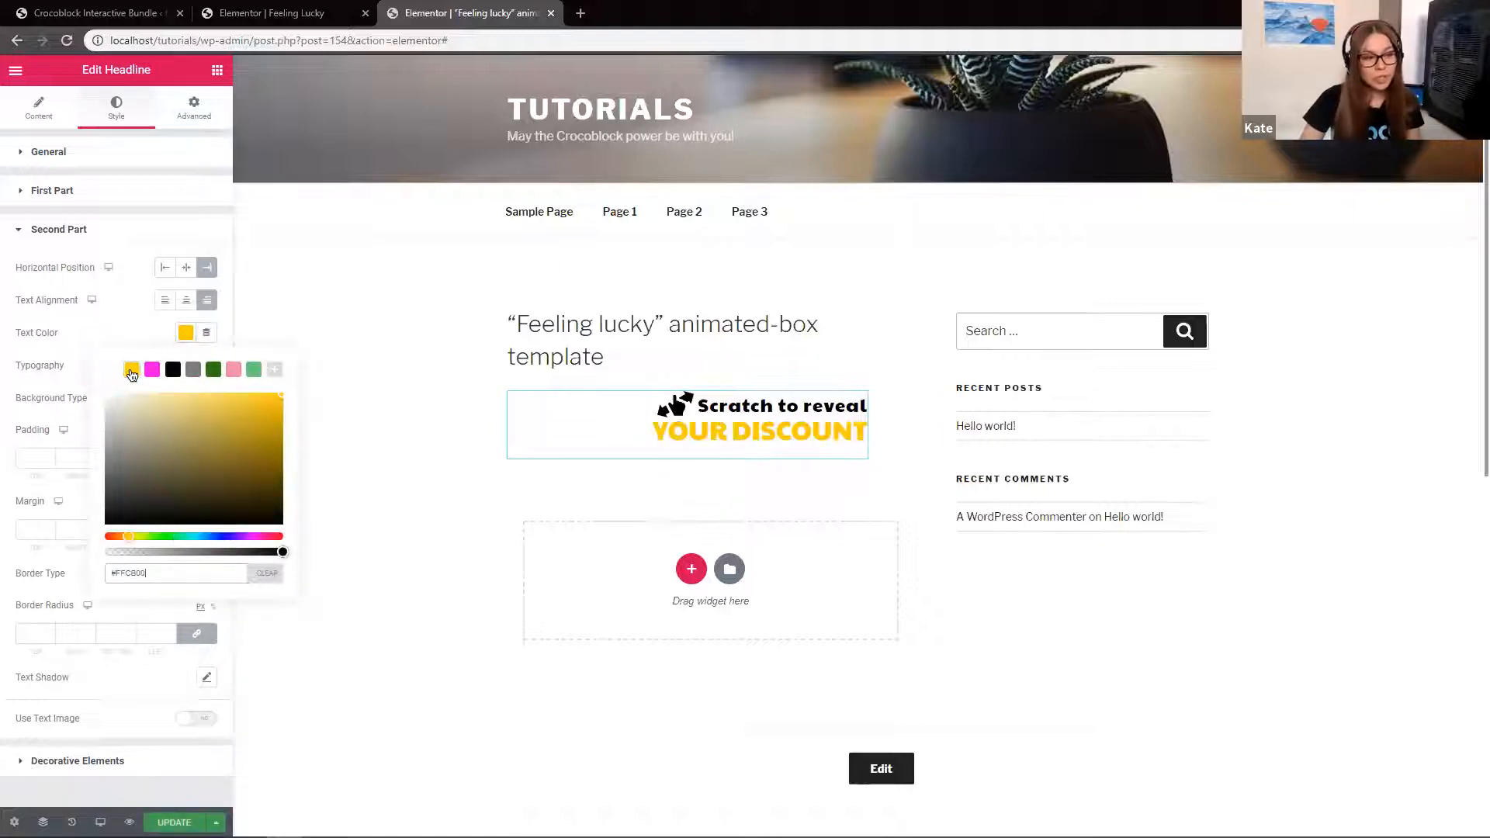
click(115, 319)
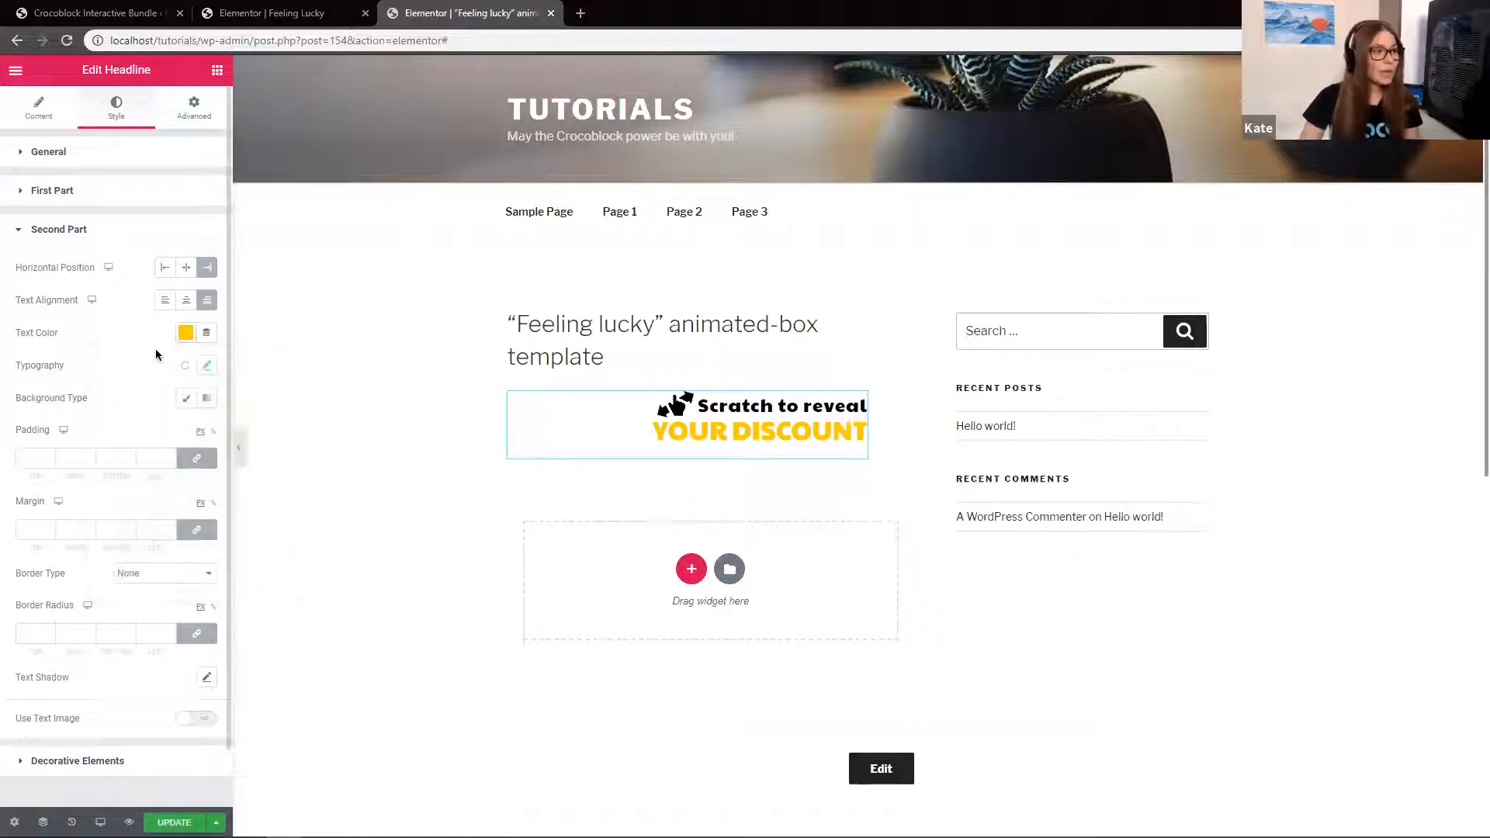
Try another font family in the typography of the headline's second part and return to Paytone One
click(207, 365)
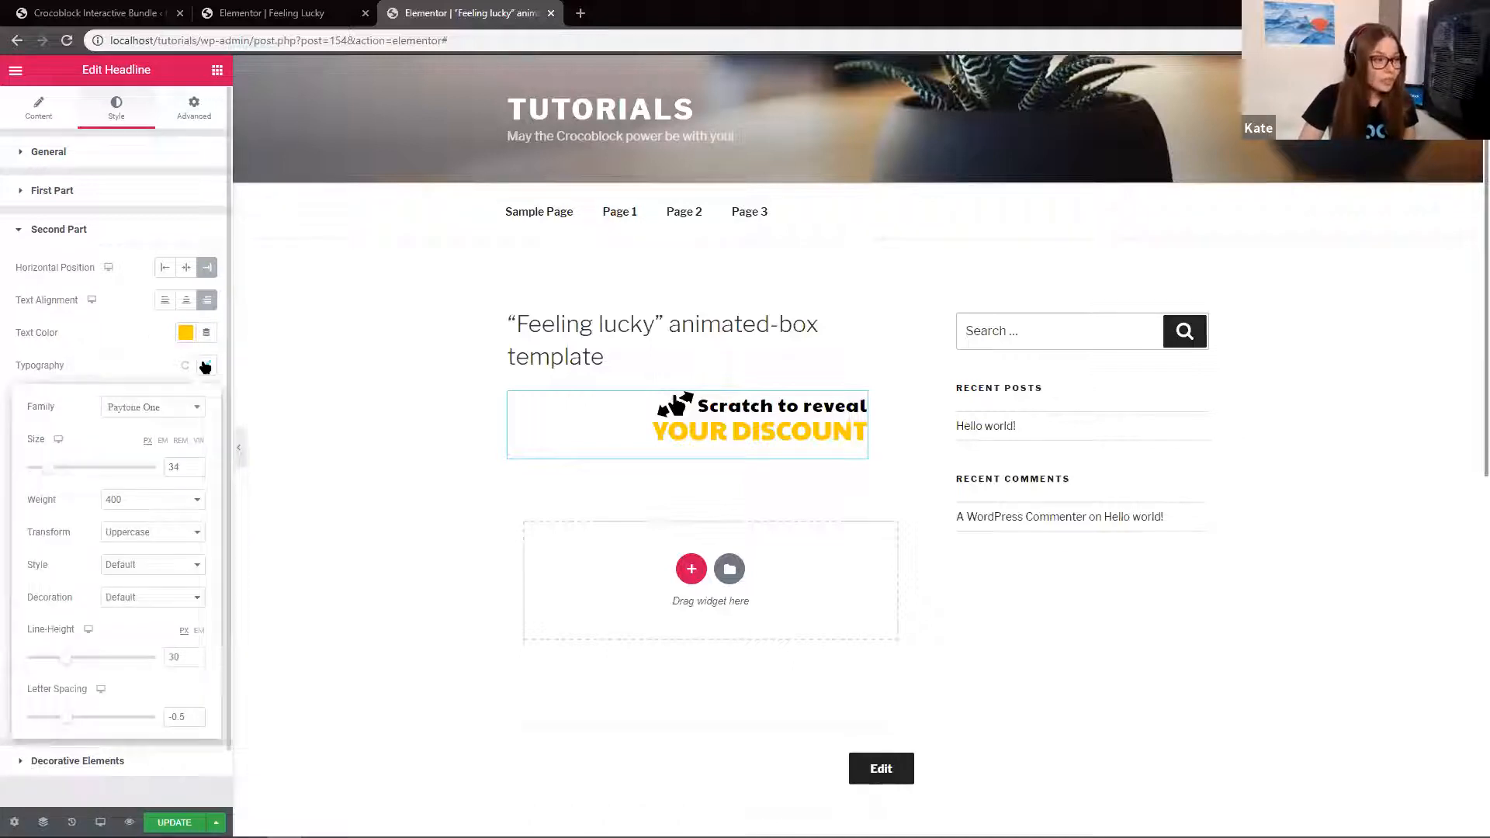
click(180, 409)
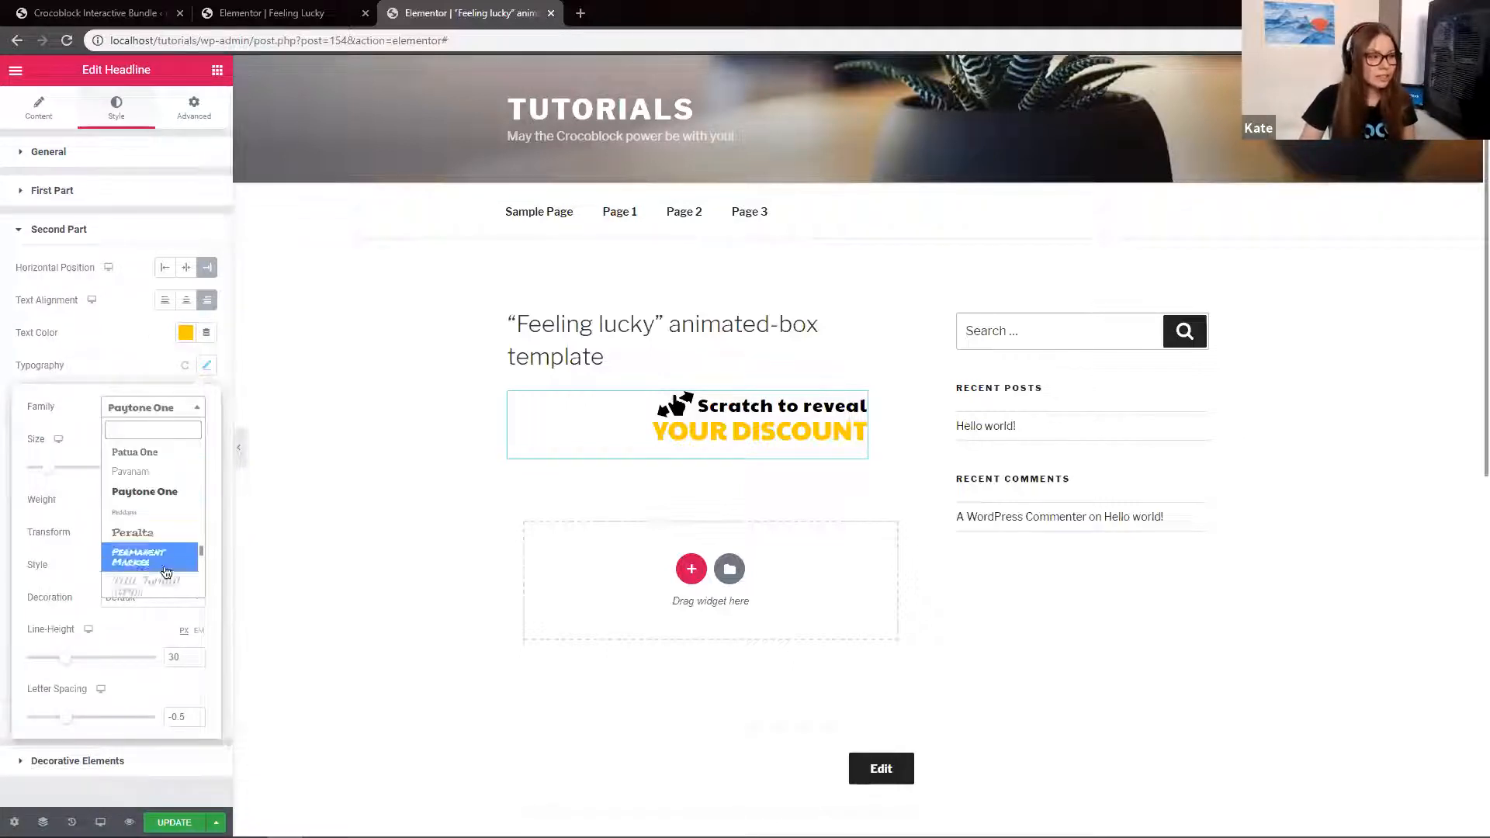
click(171, 452)
click(204, 409)
click(108, 463)
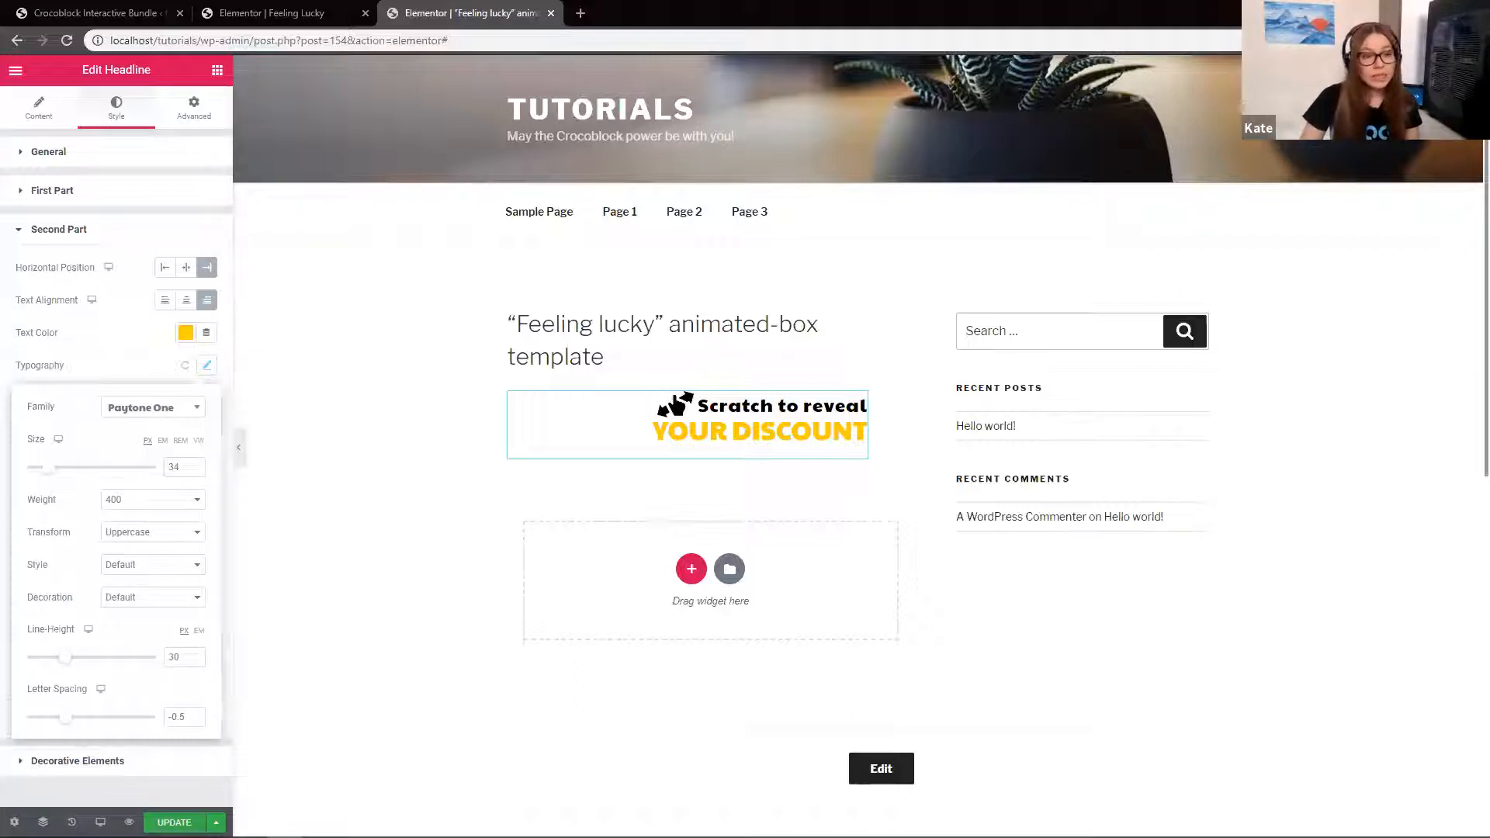
Update the animated-box template, close its editor, and reload the Feeling Lucky popup editor
click(174, 822)
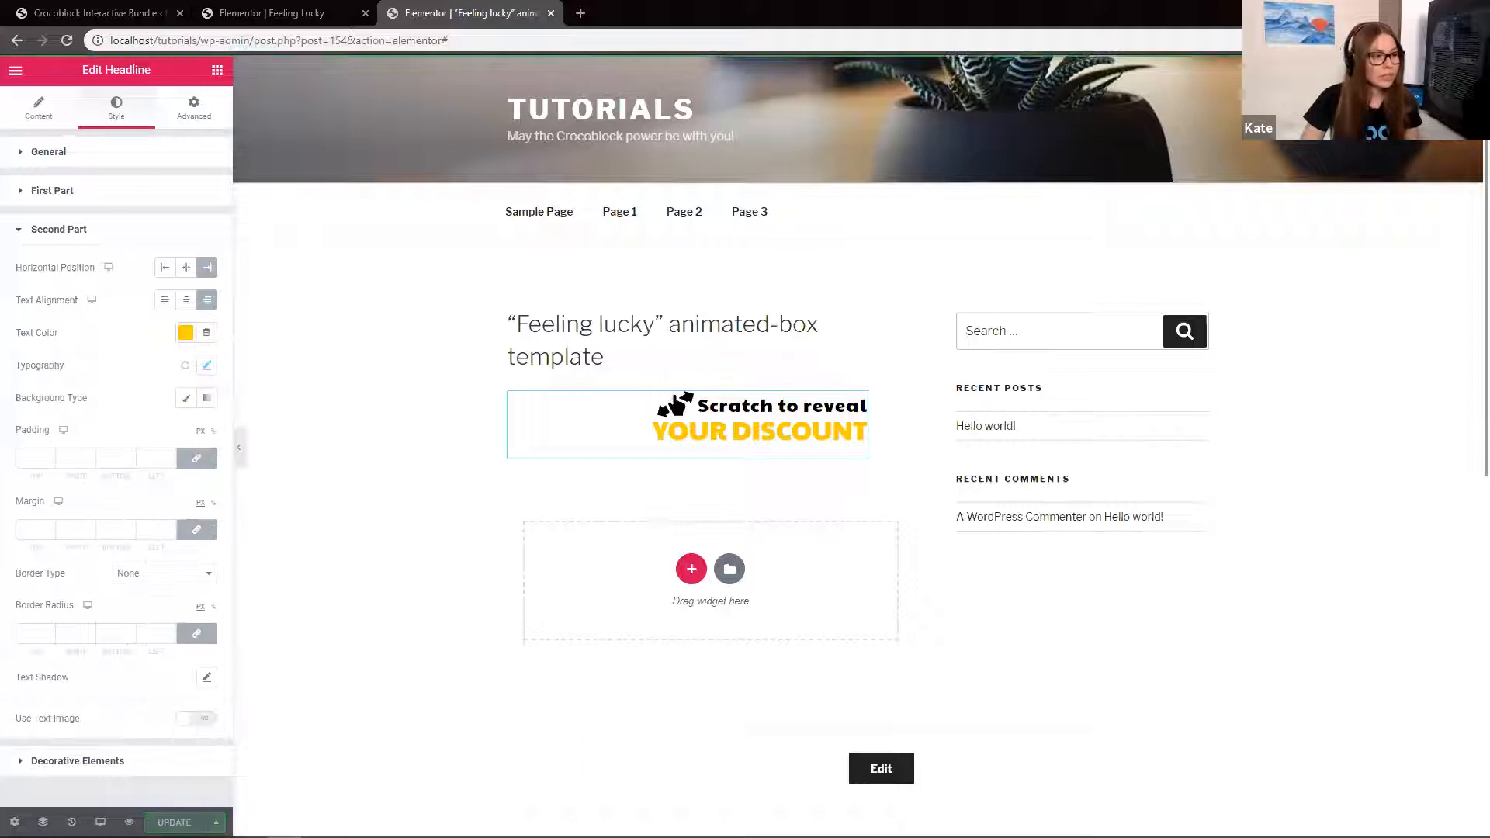
click(550, 13)
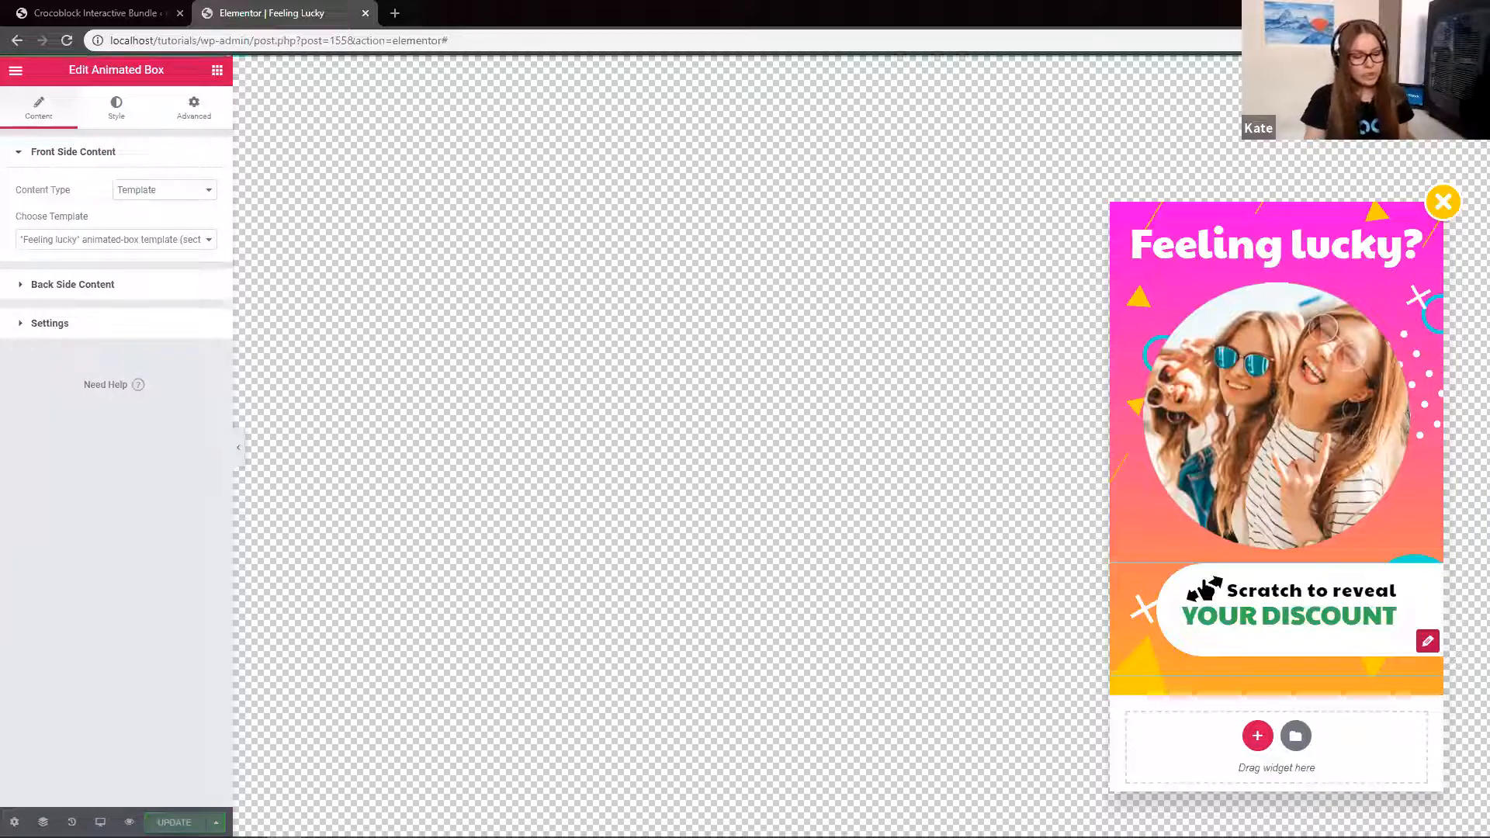
key(F5)
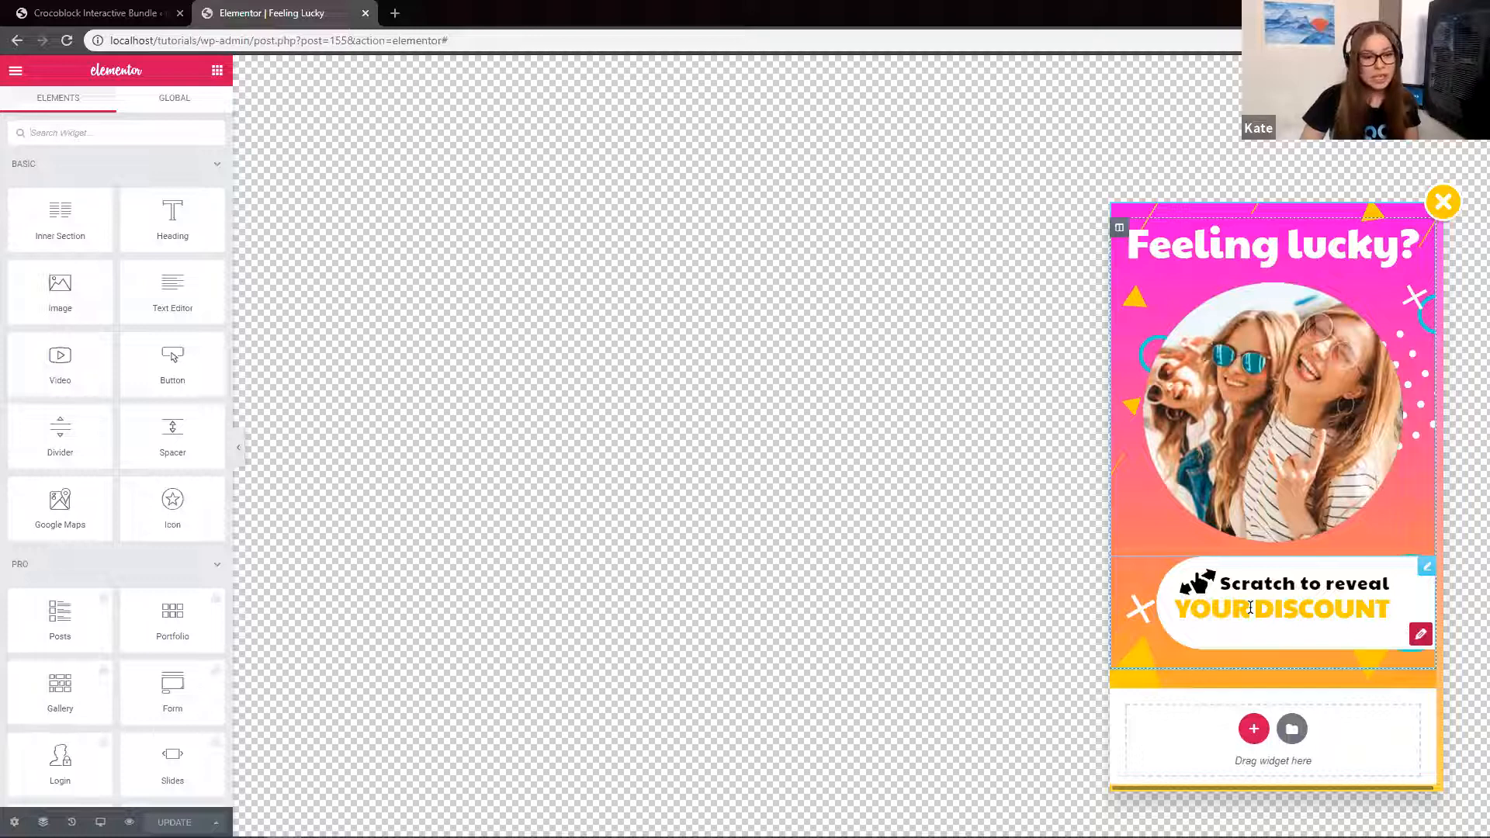
Try the Hover switch type in the scratch animated box's settings and preview its back side
click(1425, 570)
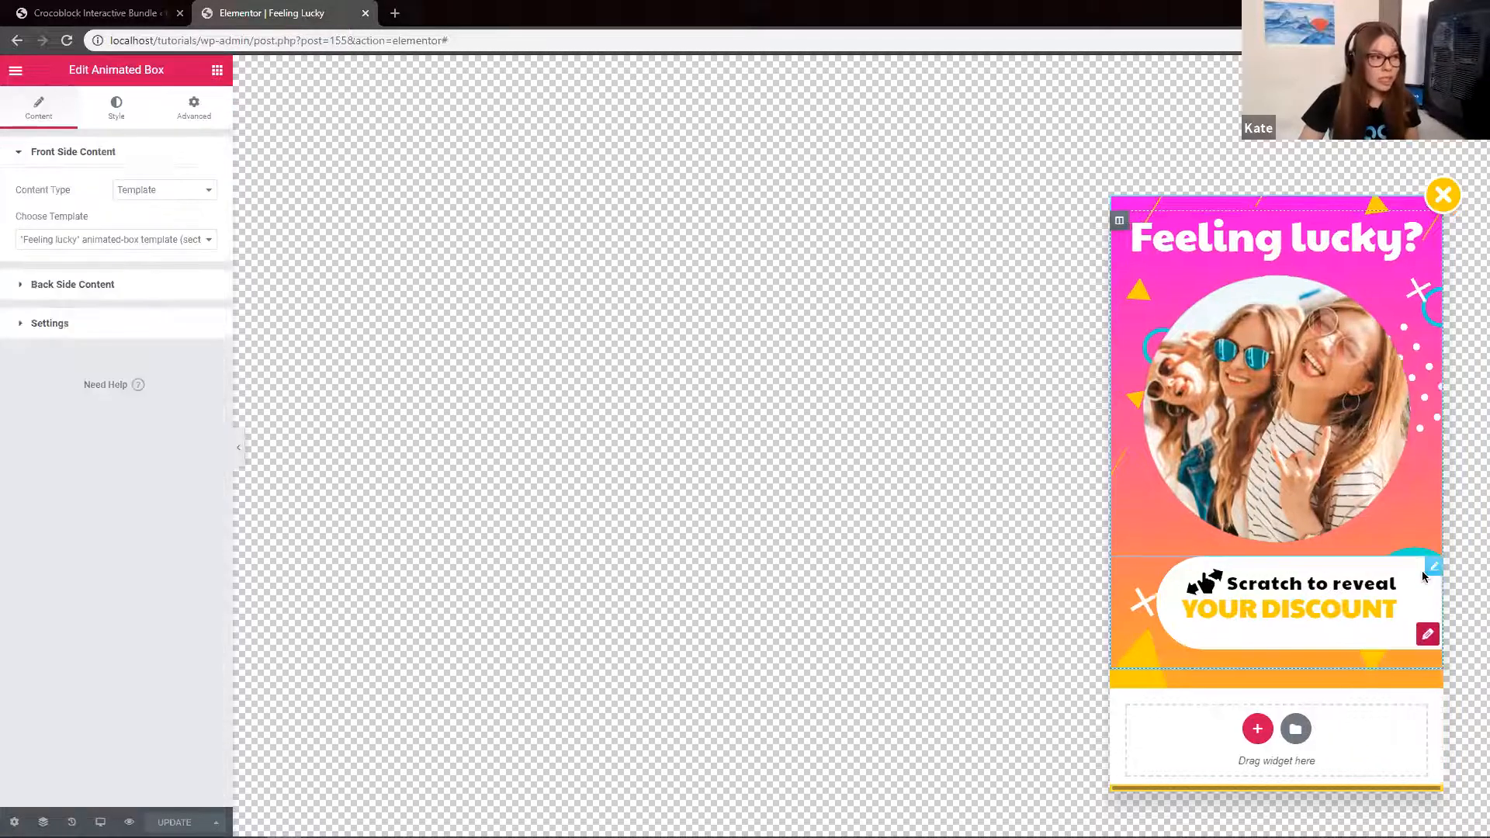
click(20, 324)
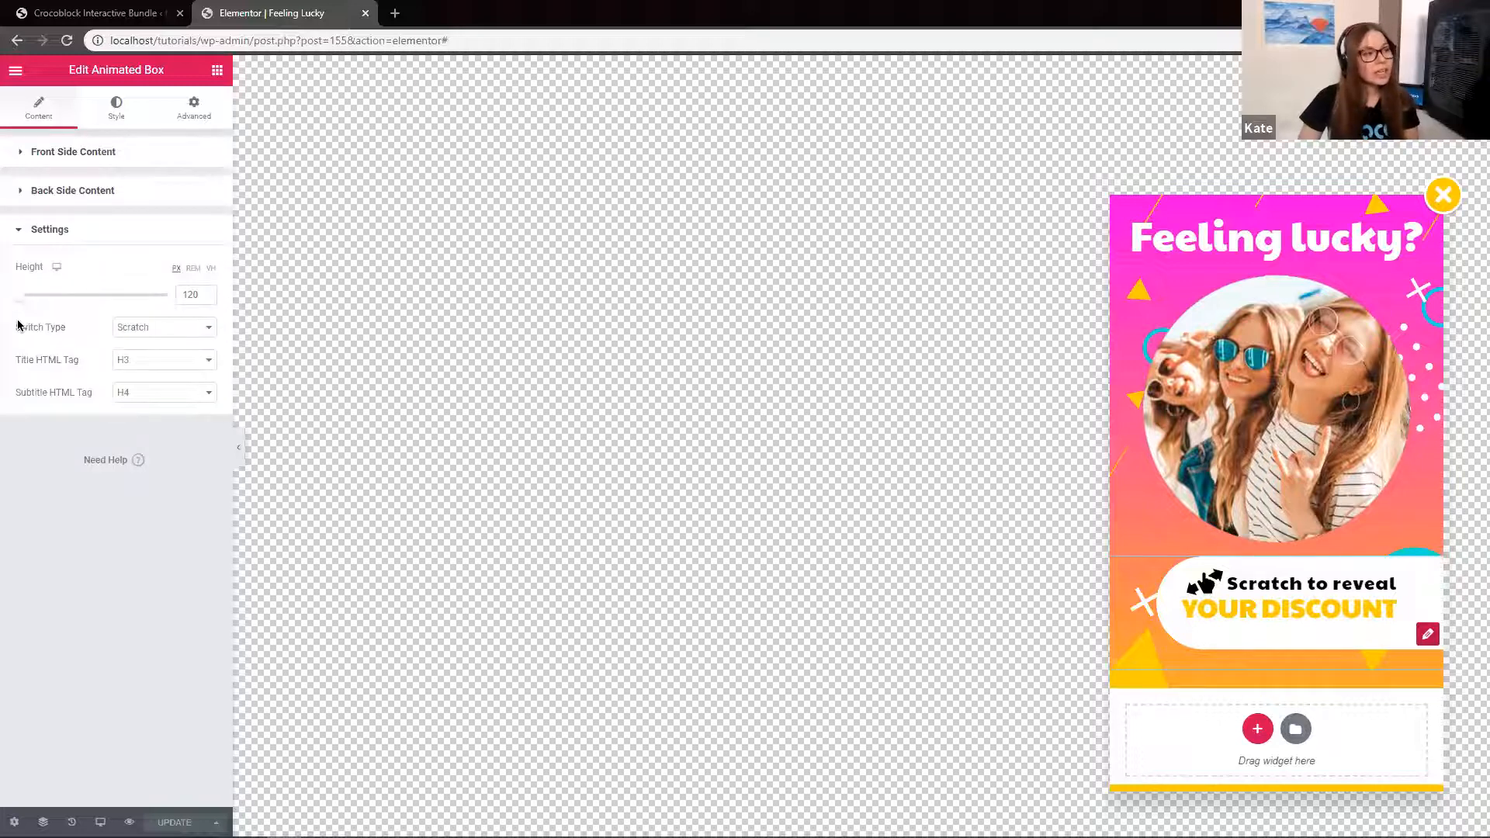
click(159, 328)
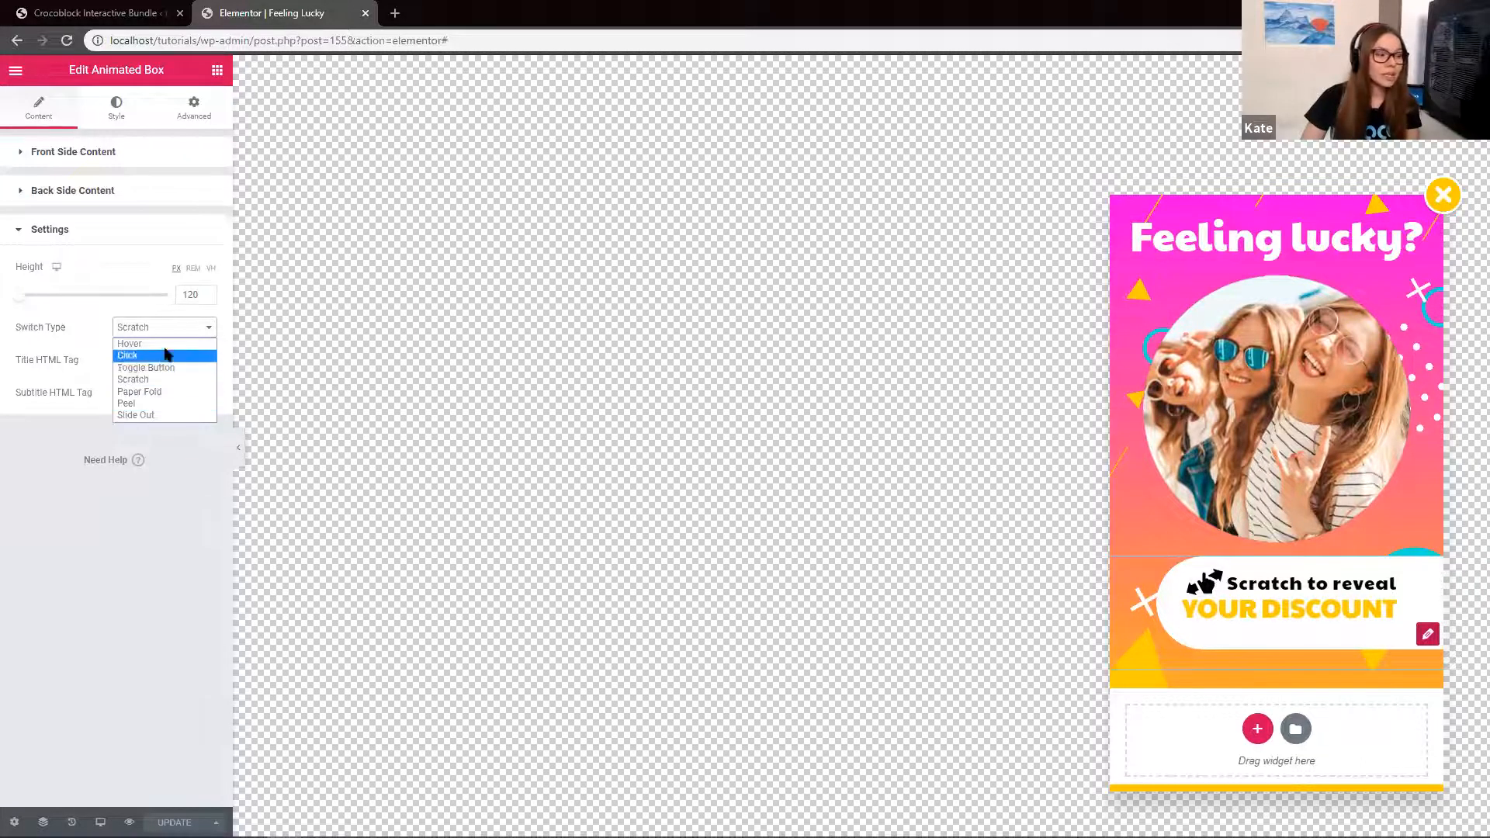
click(169, 344)
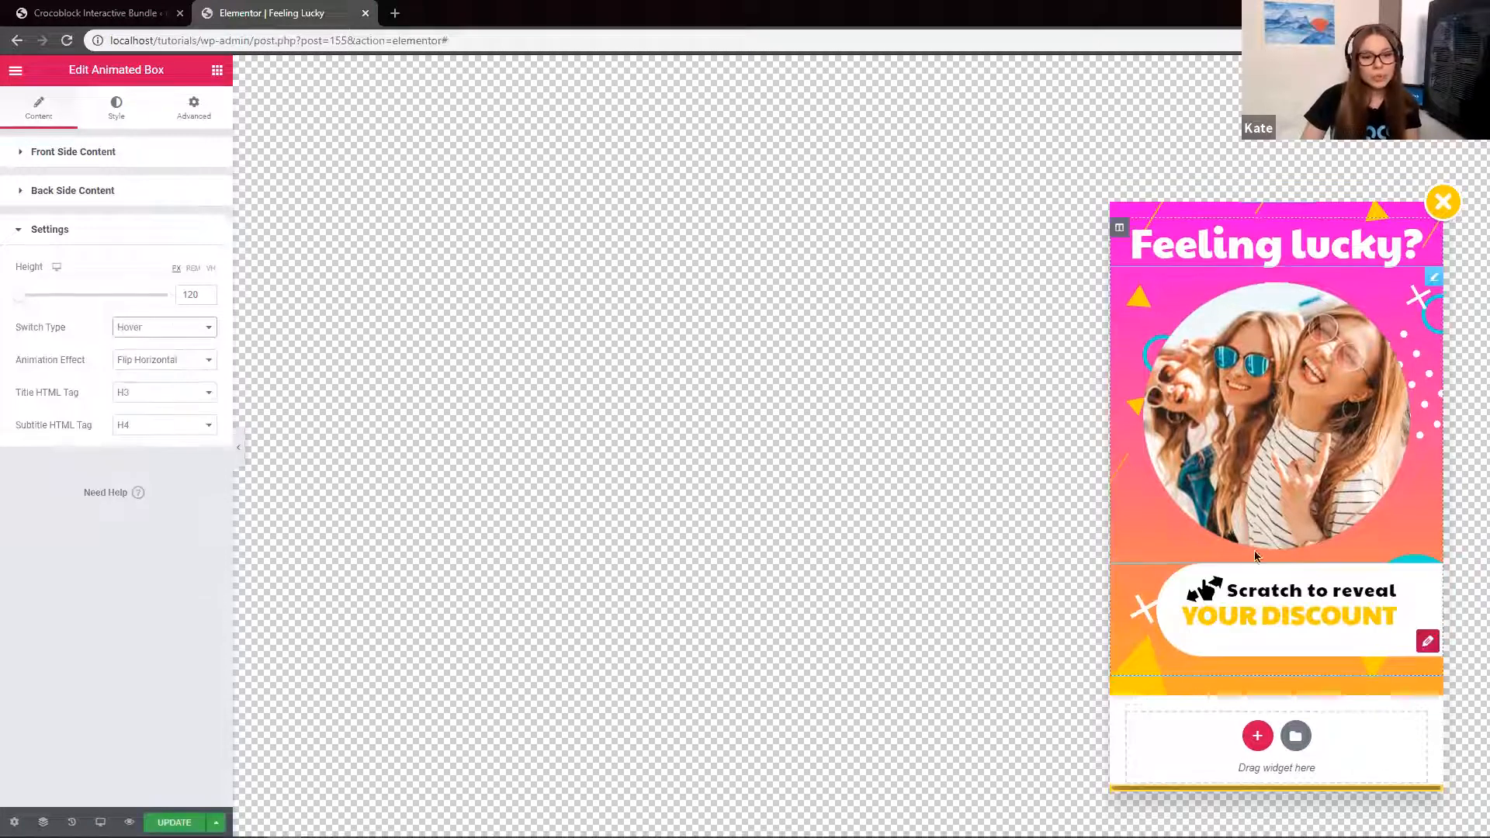
mouse_move(1305, 632)
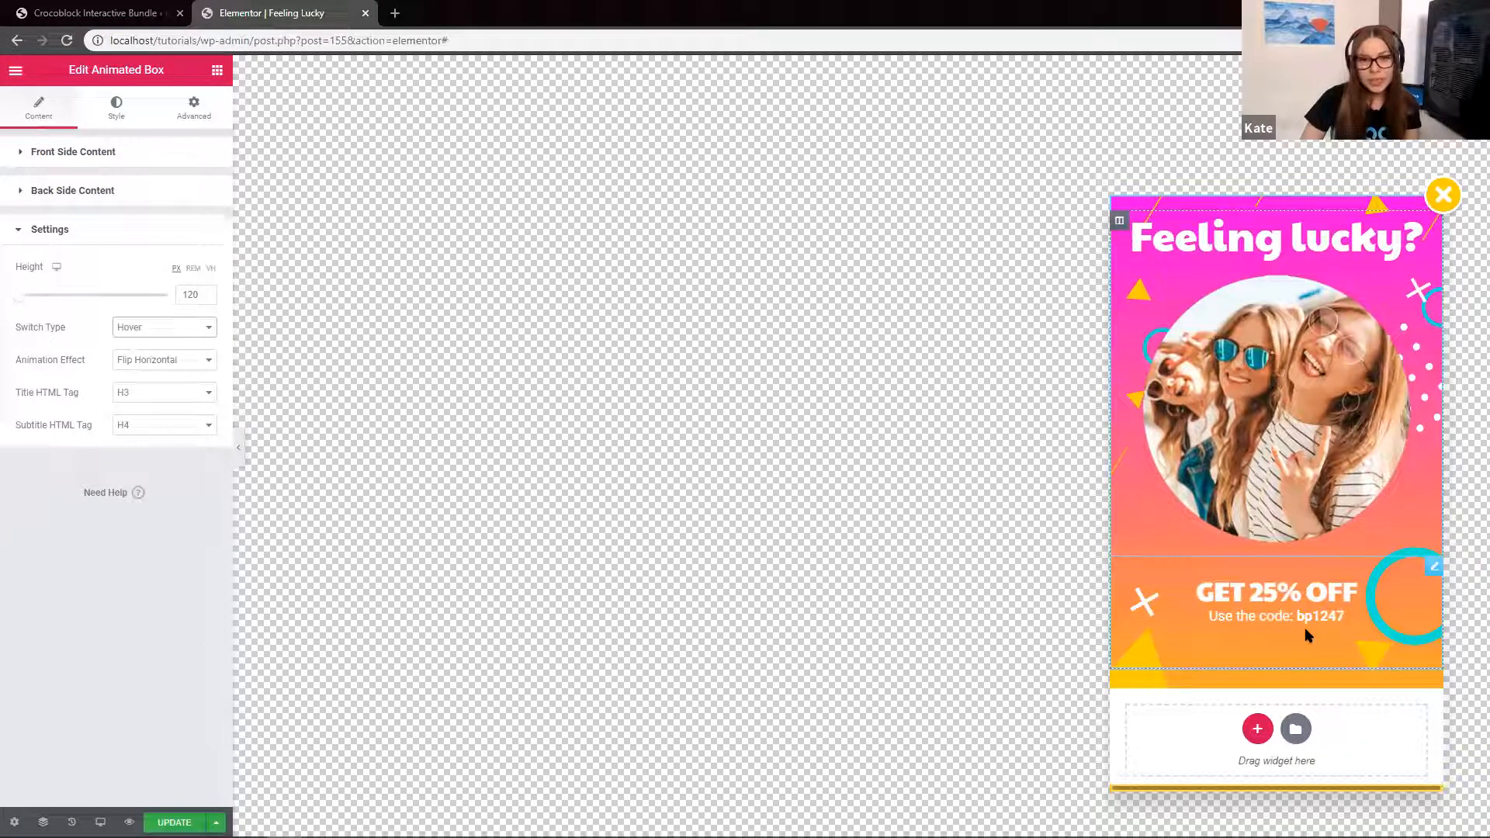
Try the Click switch type on the animated box, test the flip, and restore the Scratch type
click(200, 329)
click(184, 353)
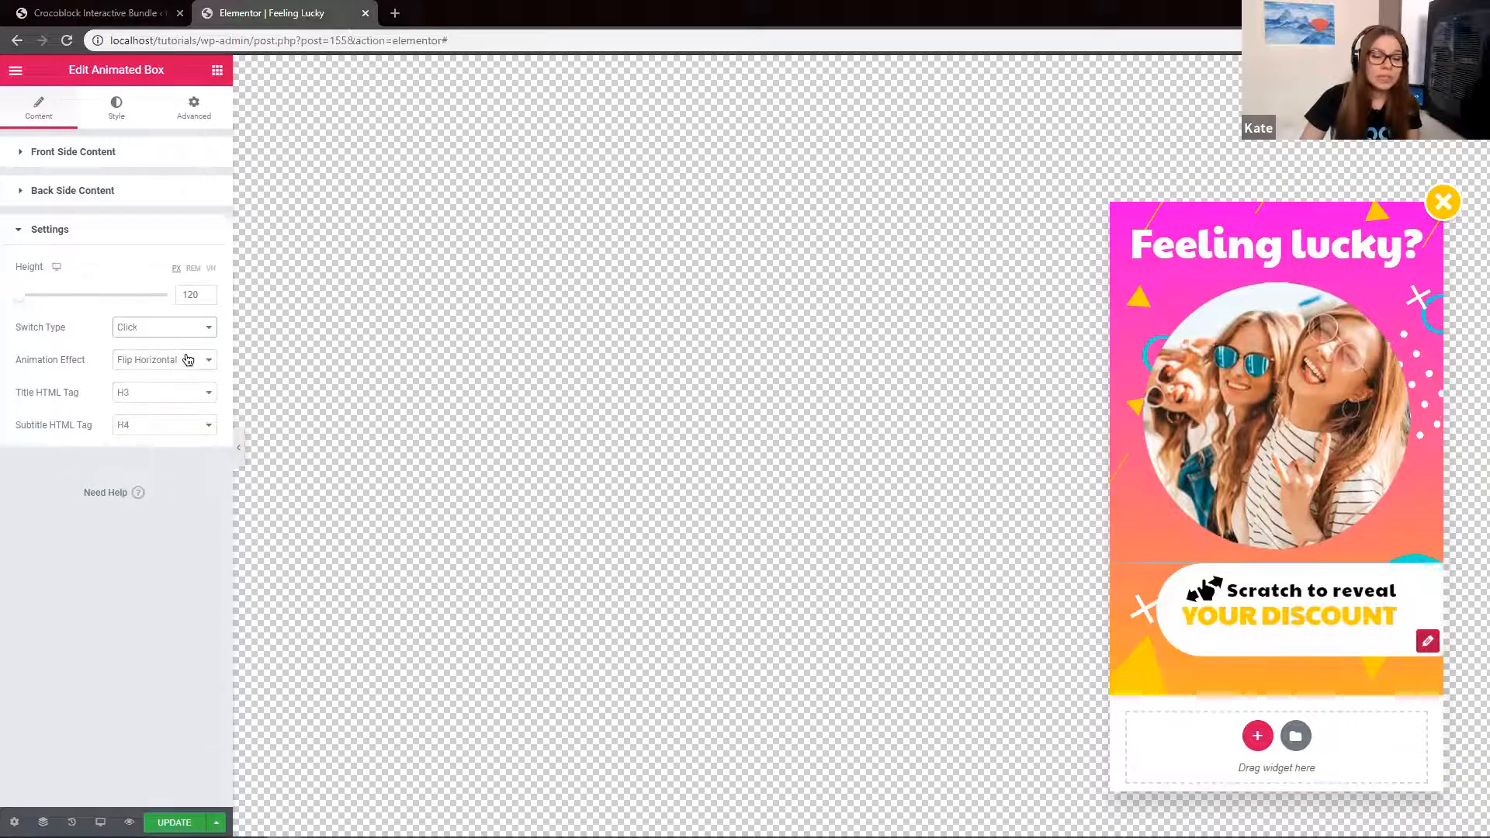
click(1264, 623)
click(1264, 620)
click(188, 325)
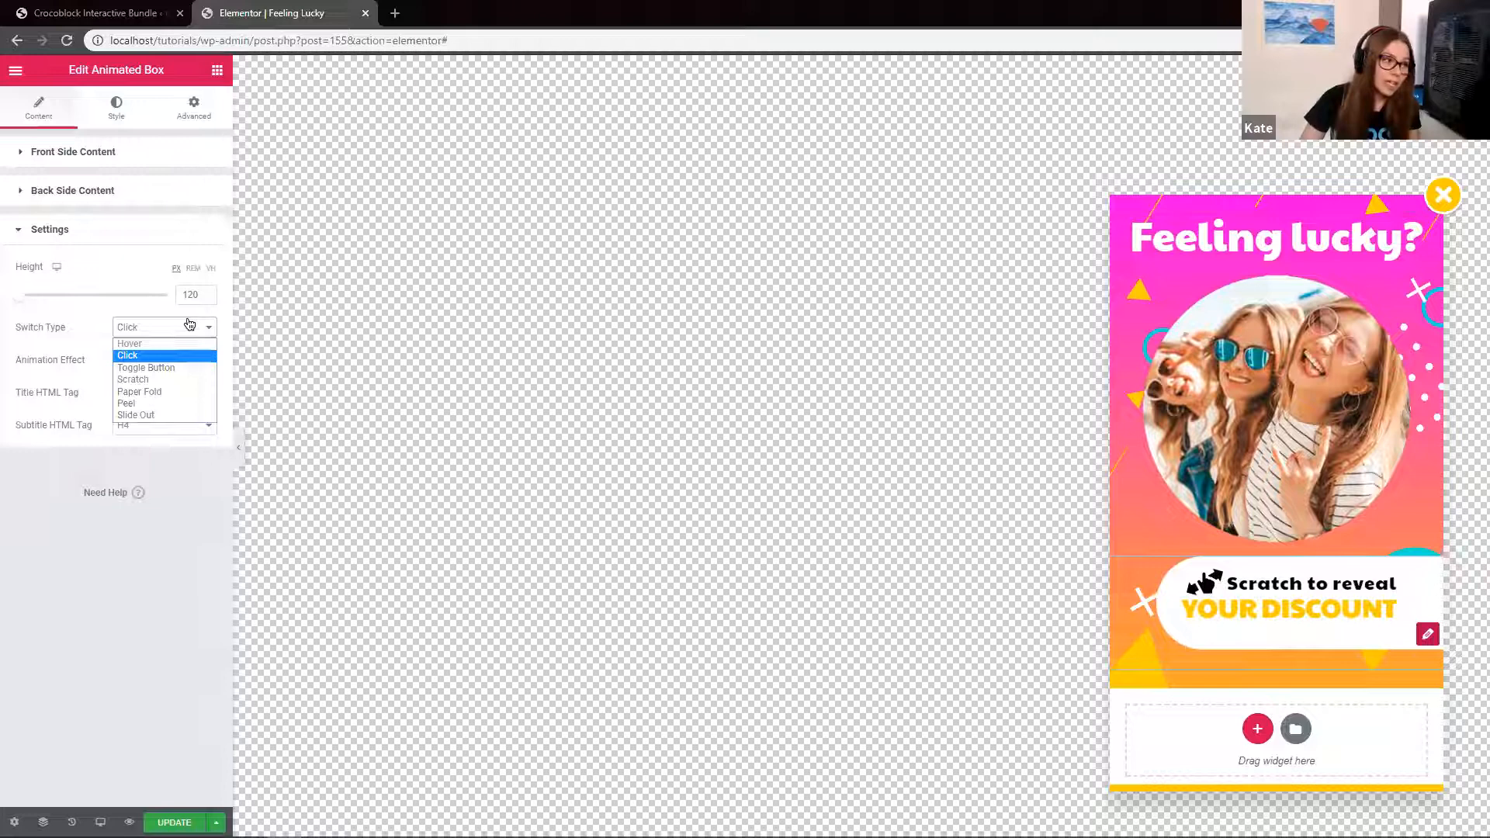
click(165, 380)
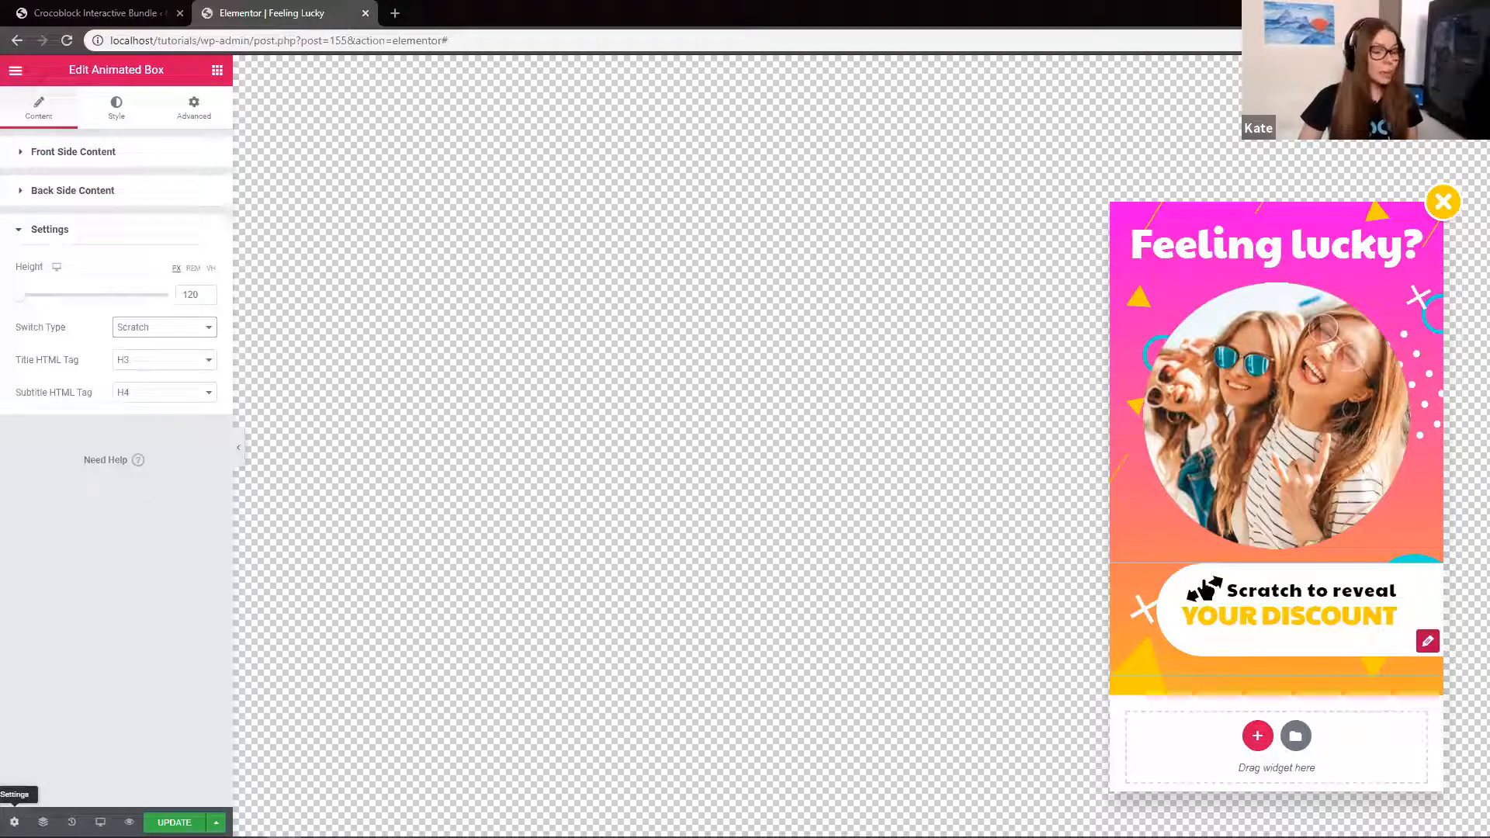
Try the ZoomIn, Vertical Flip and BounceOut animations in the popup's settings and set the animation to BounceIn
click(14, 822)
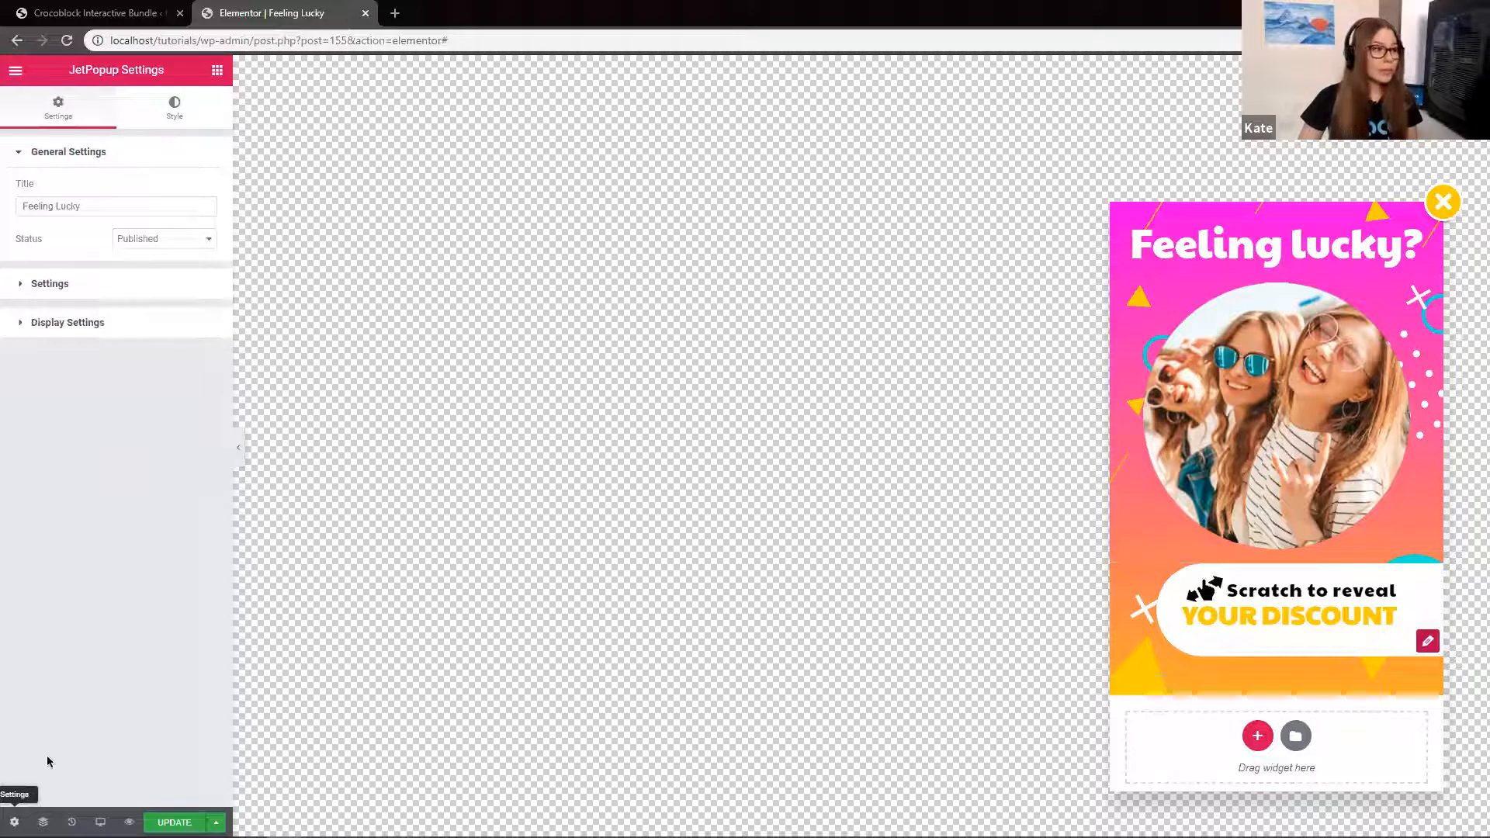
click(24, 284)
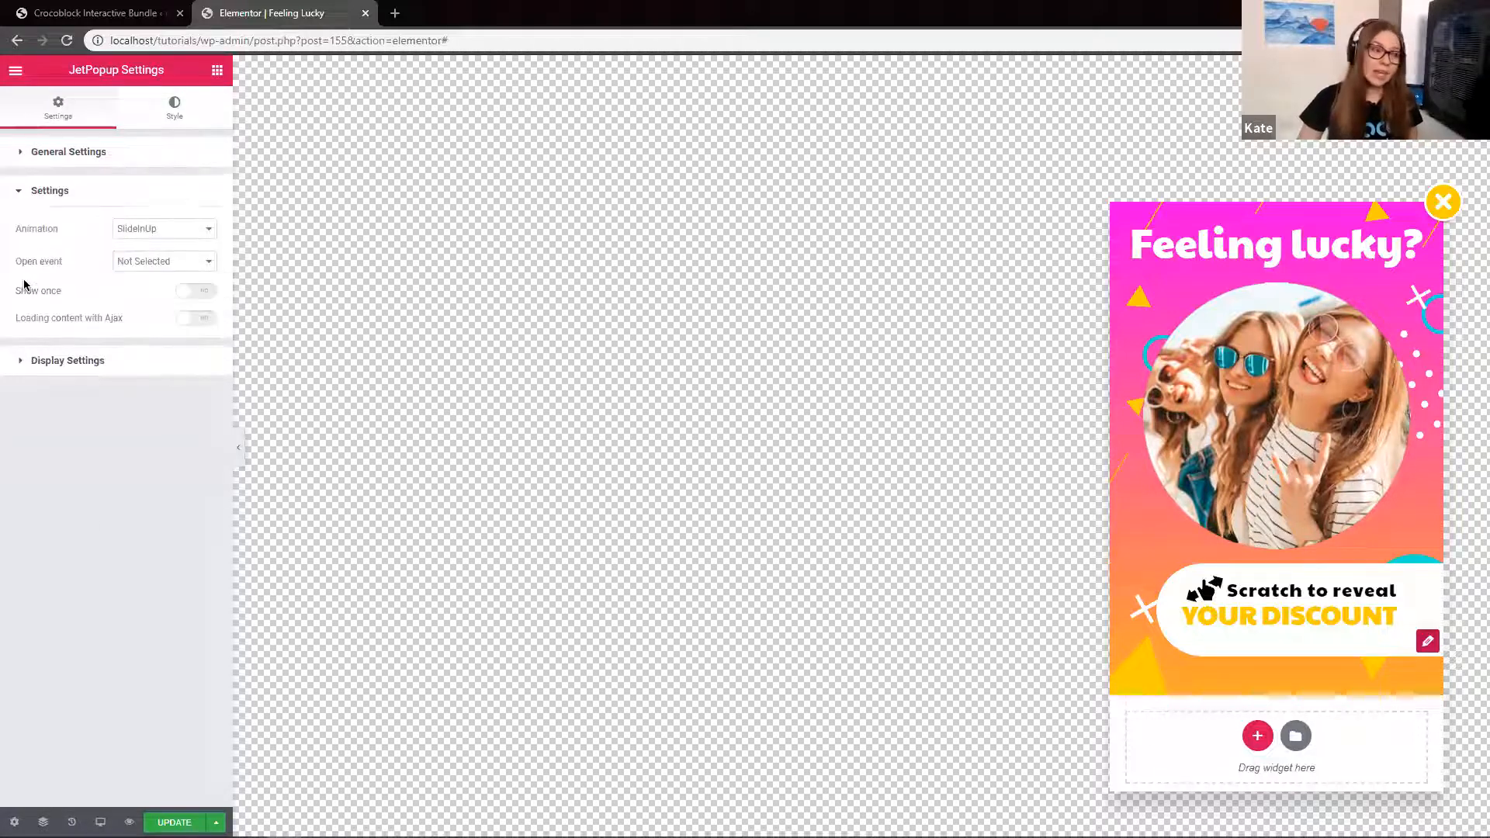
click(183, 229)
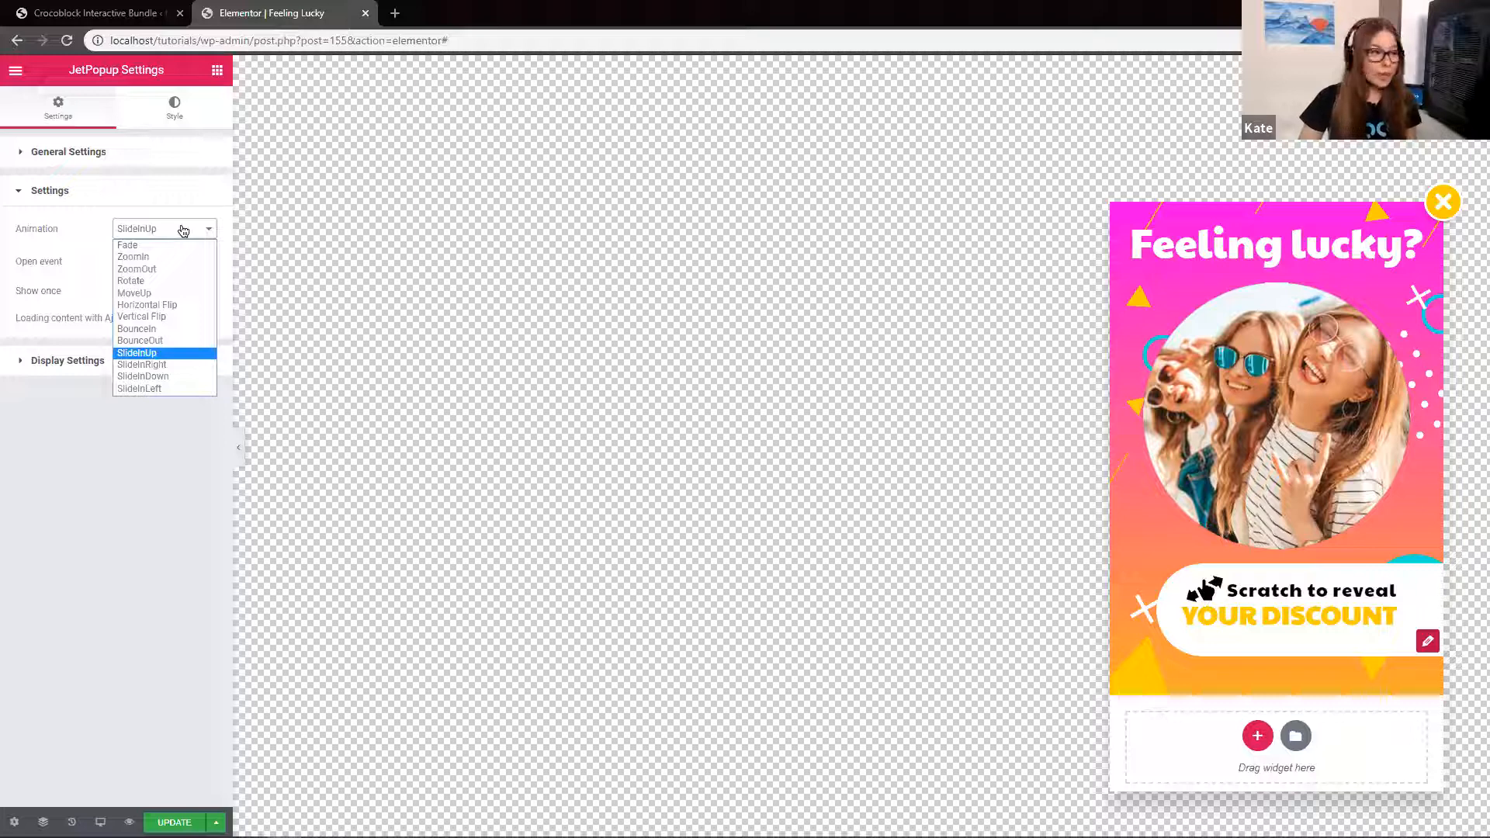
click(176, 257)
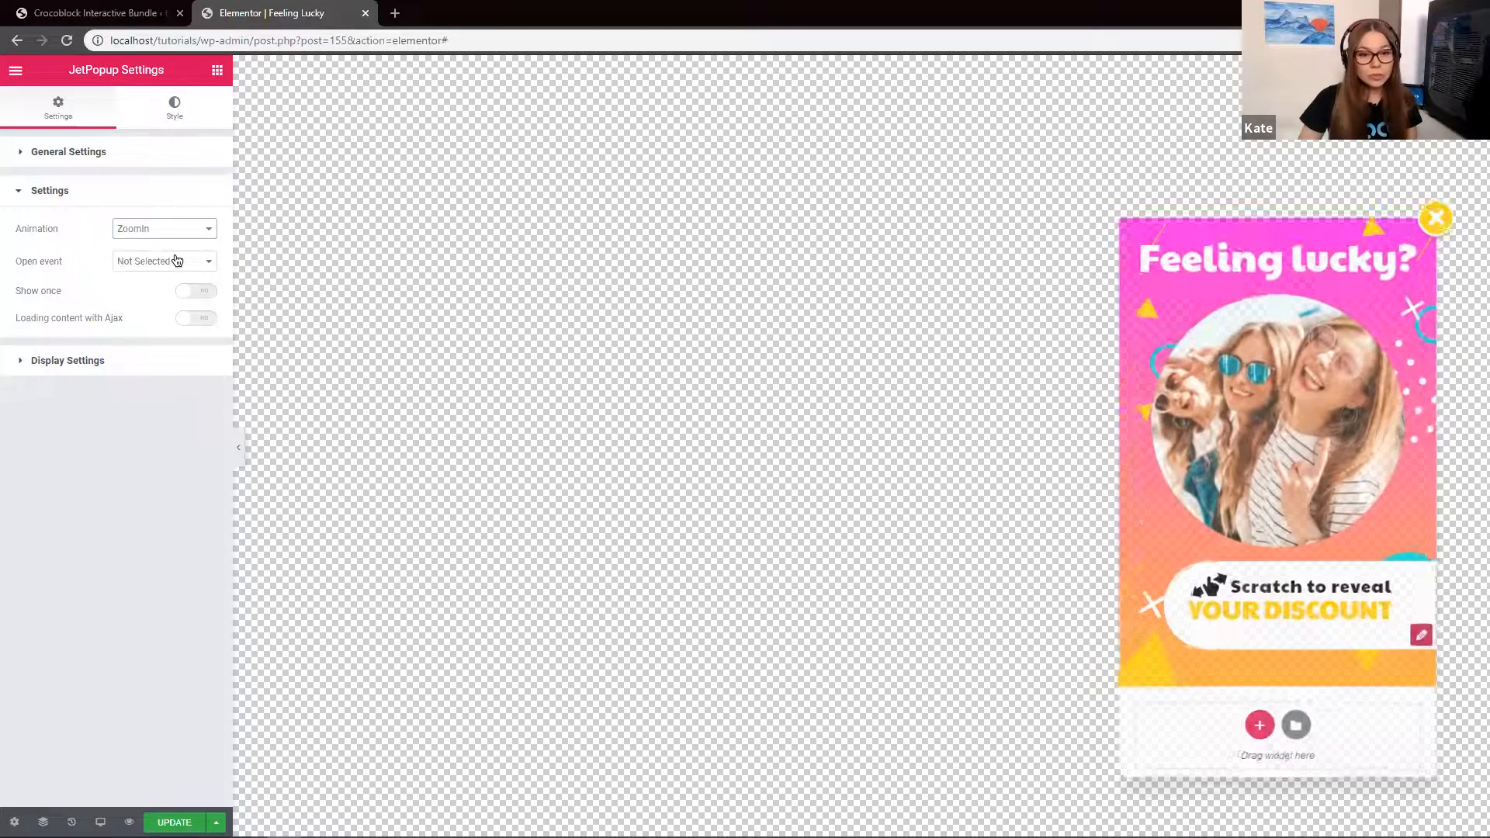
click(187, 229)
click(180, 315)
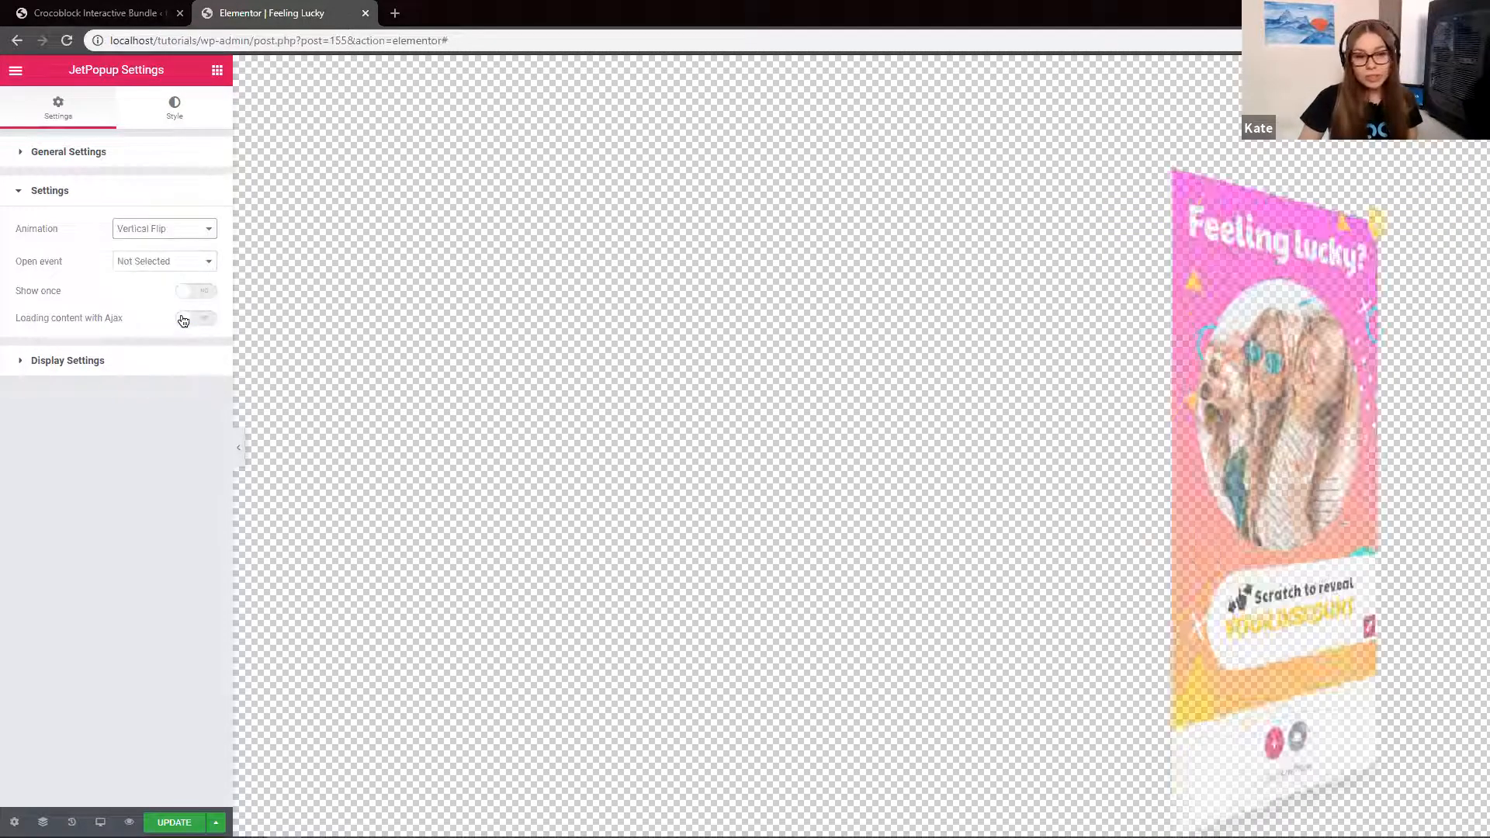
click(180, 233)
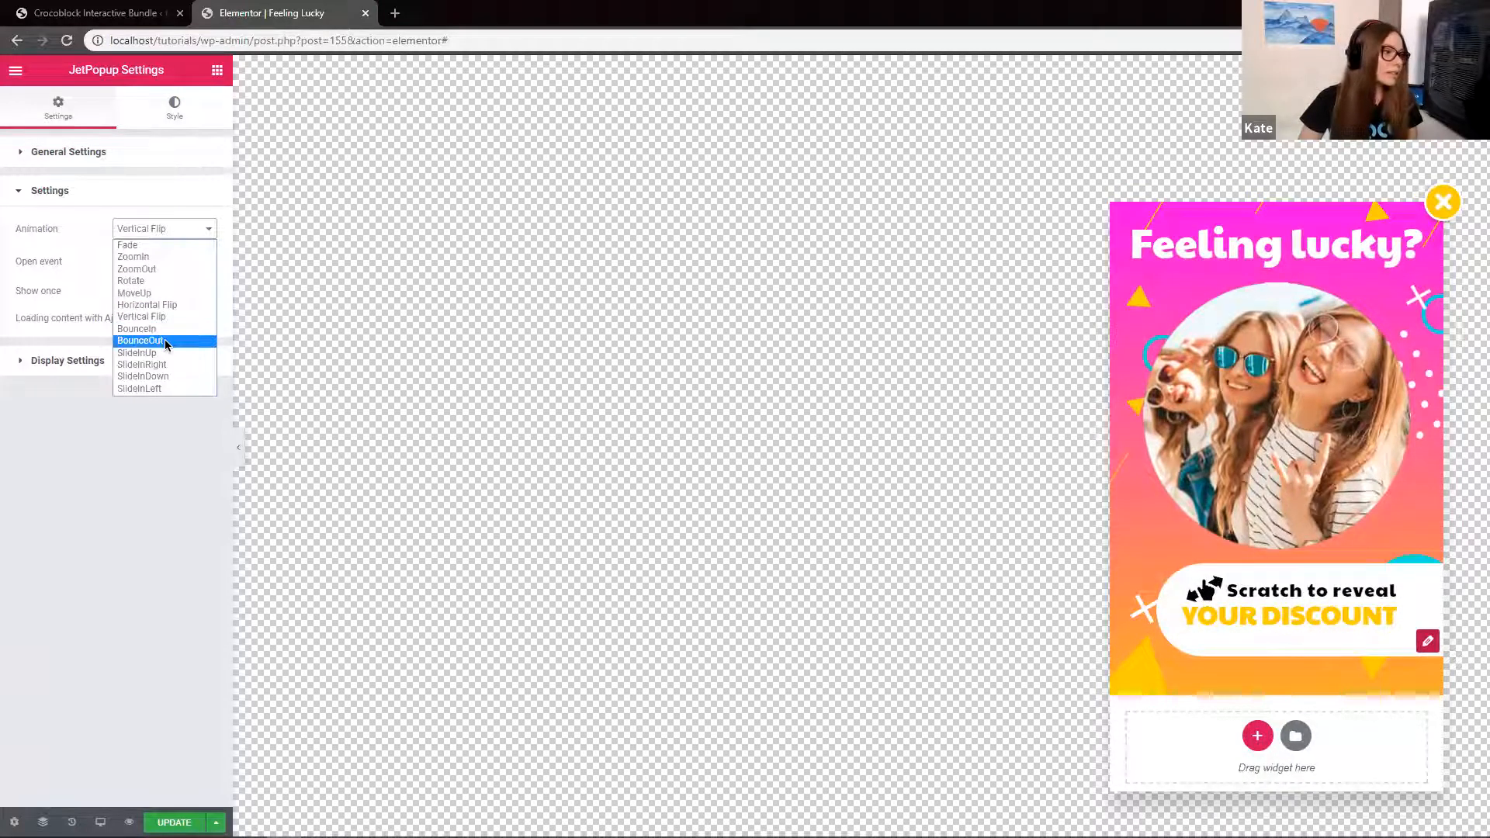
click(165, 340)
click(186, 231)
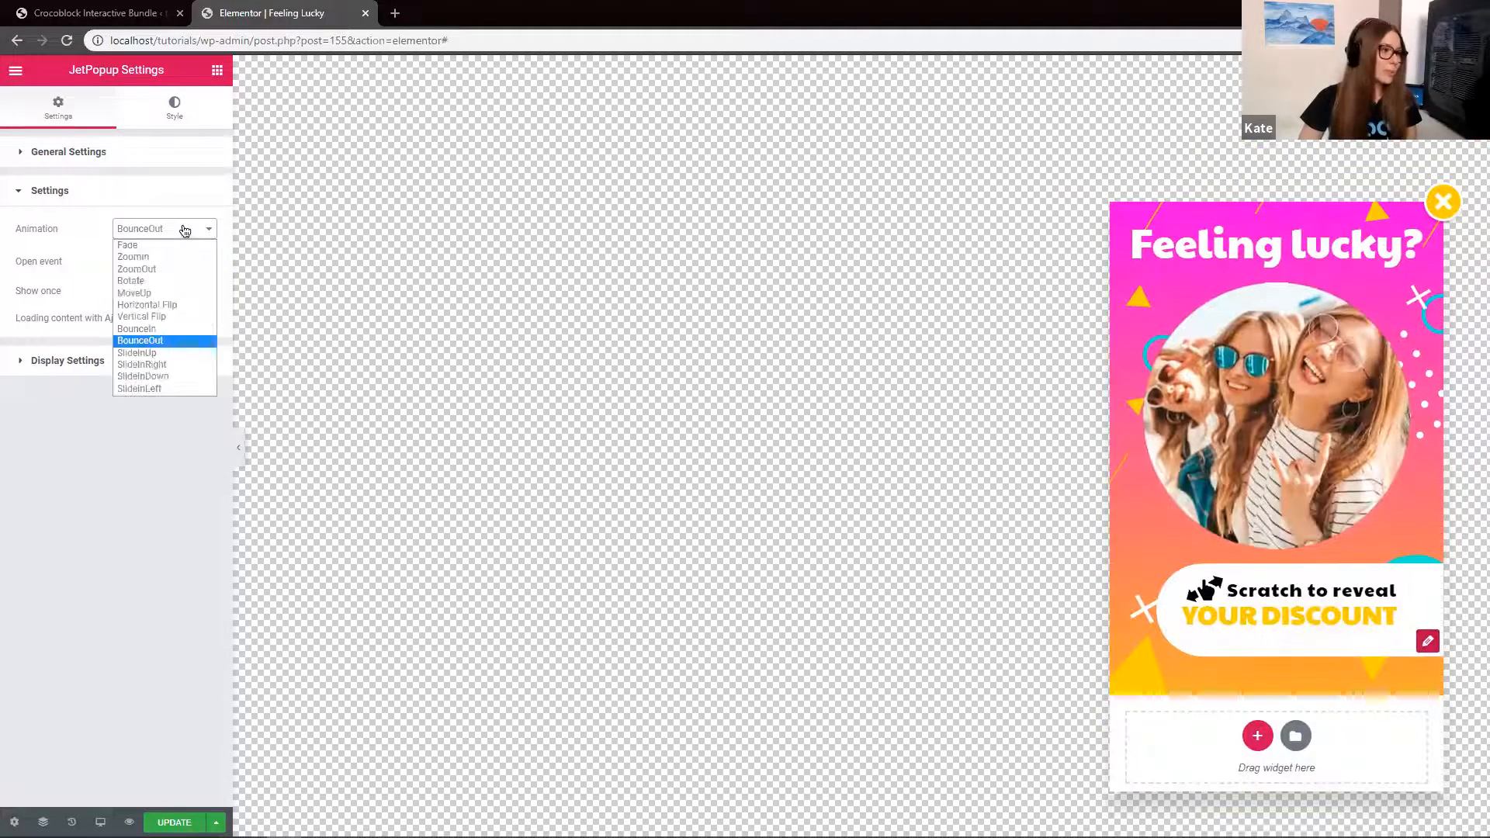
click(183, 330)
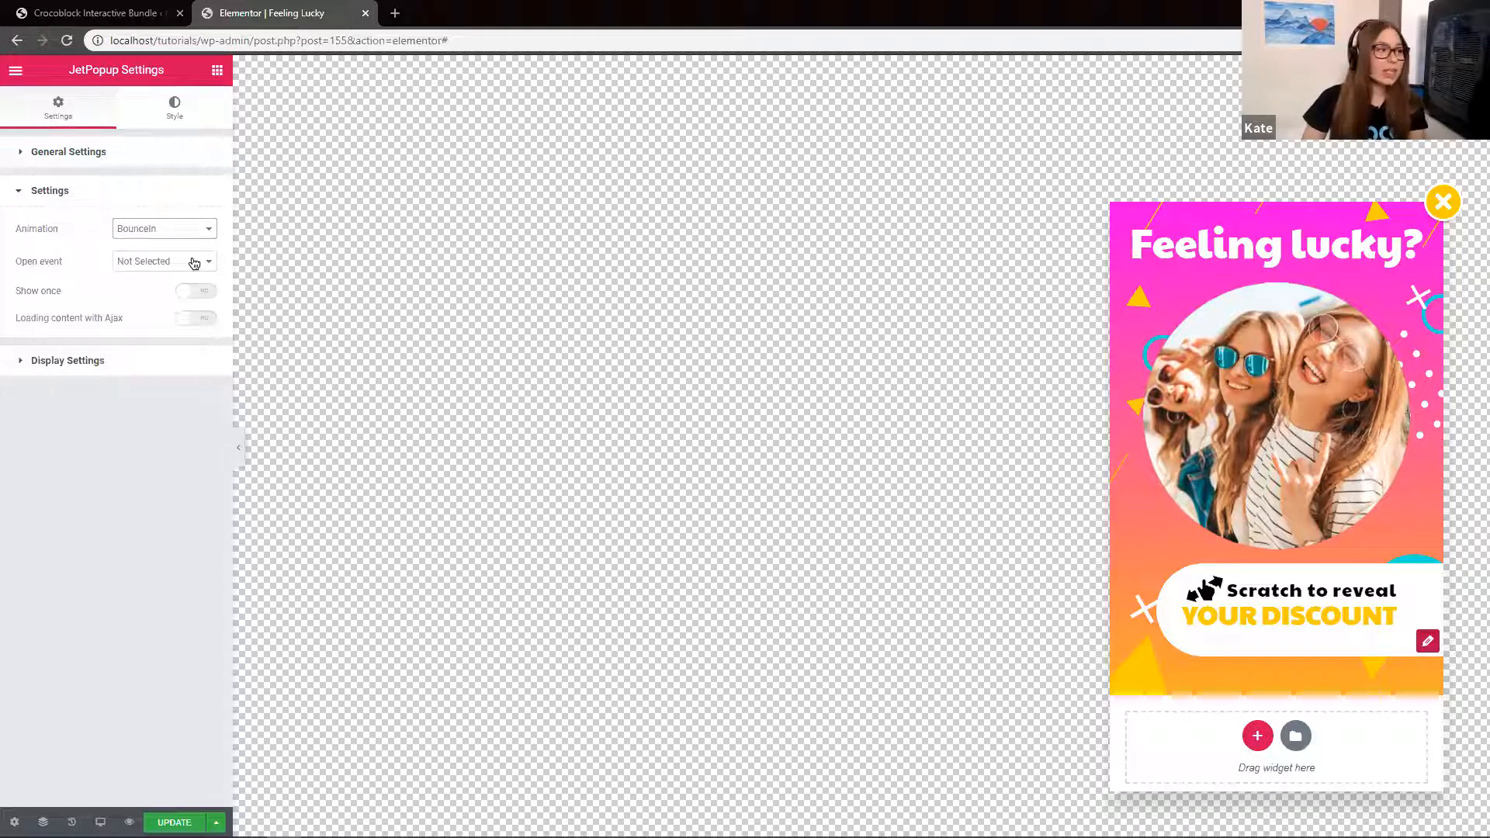
Set the popup's open event to On page load(s)
click(194, 264)
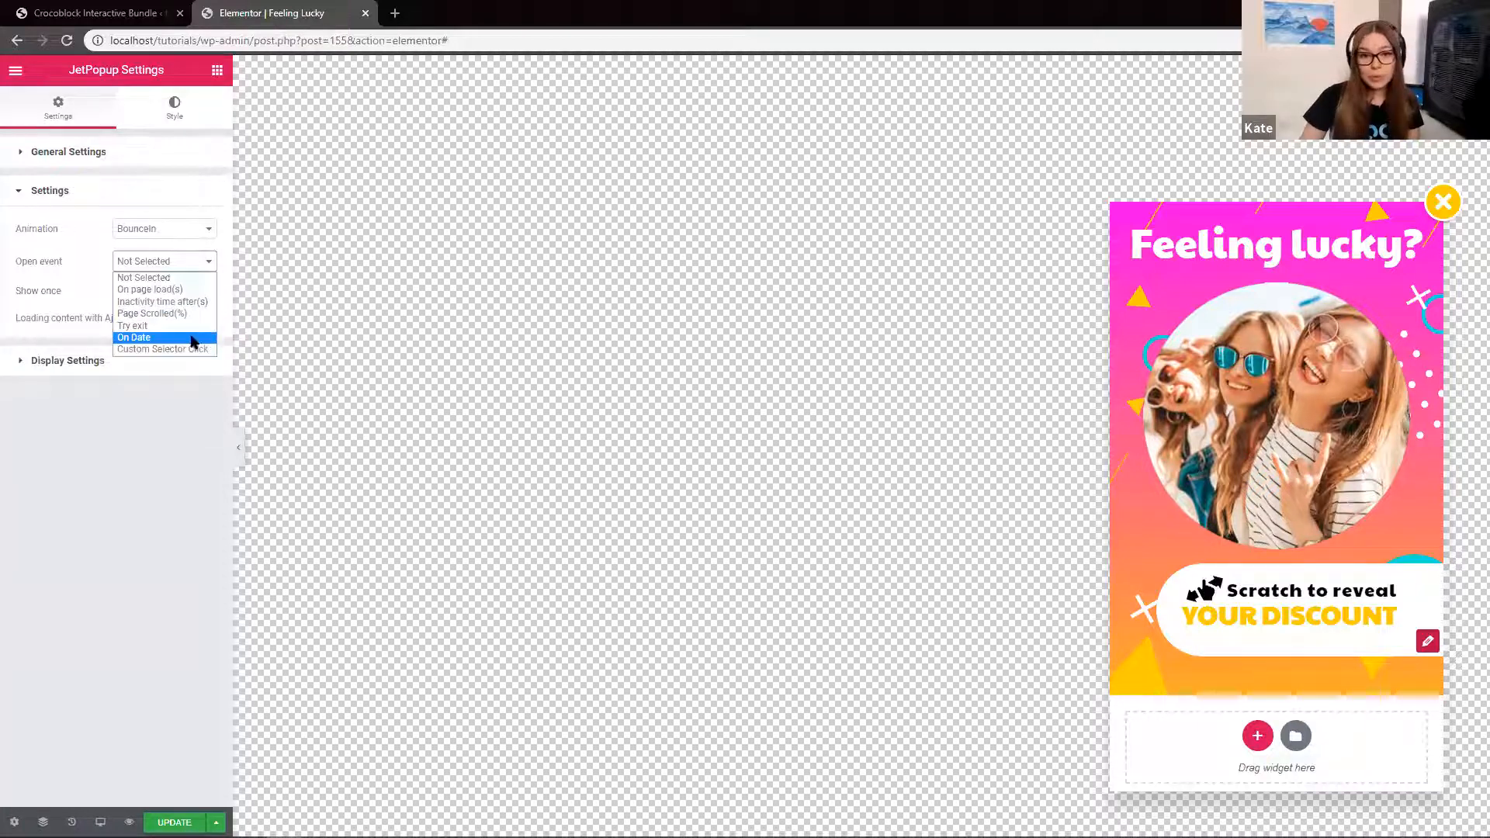
click(194, 292)
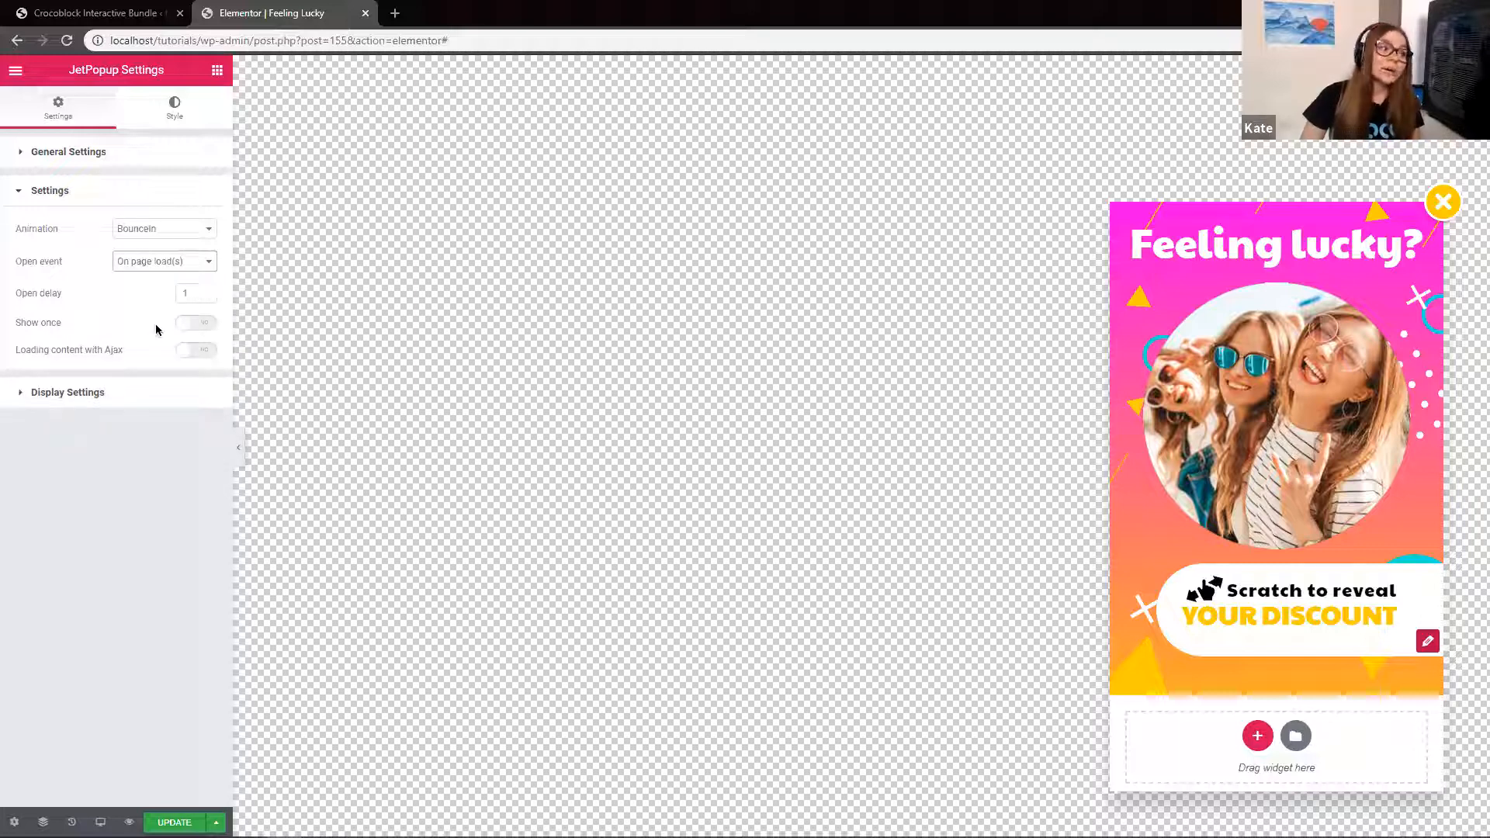
Try the popup's Show once option, look through its repeat intervals, and switch the option off again
click(204, 324)
click(206, 353)
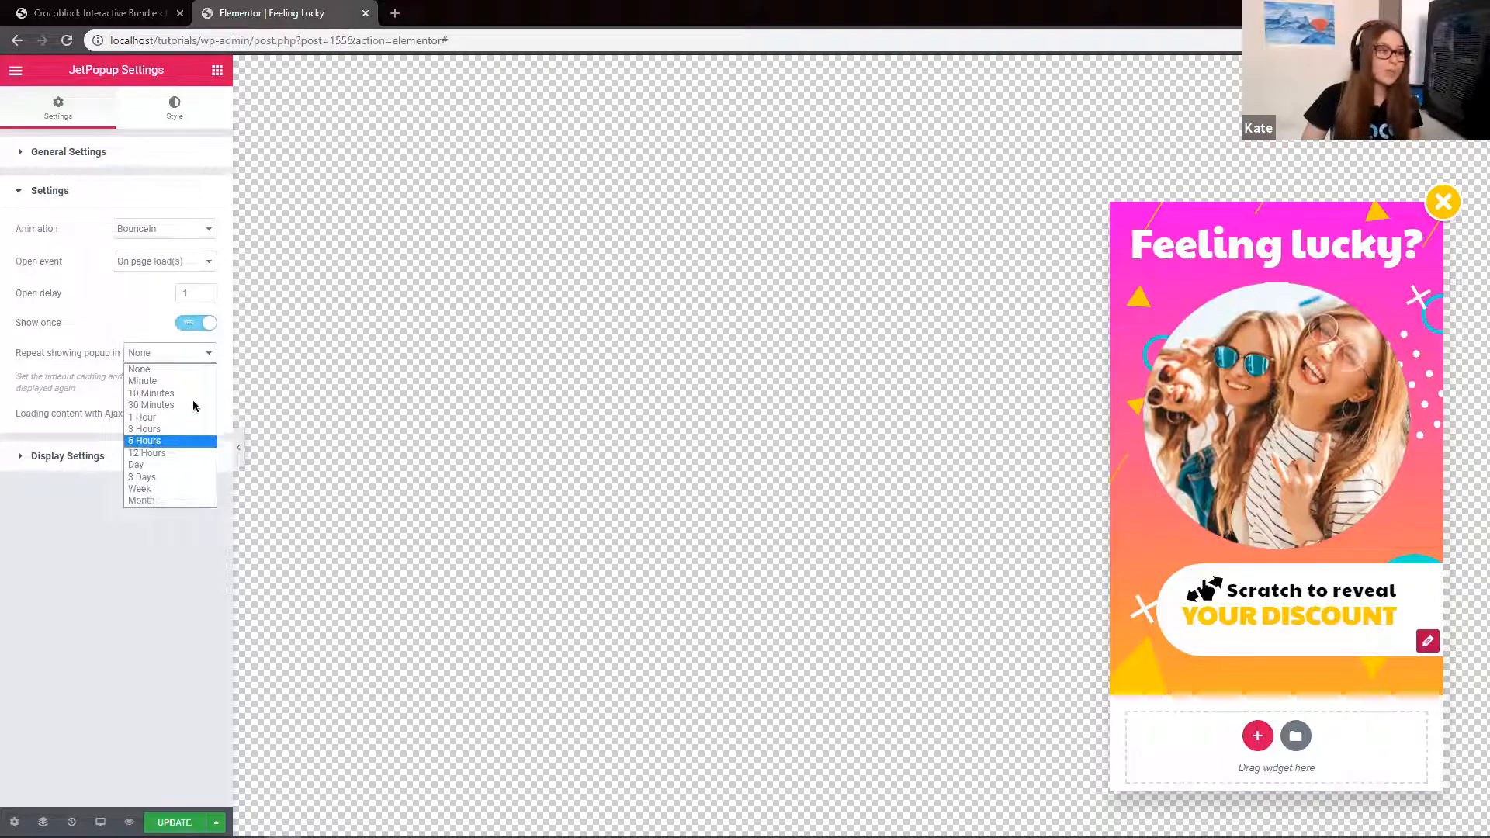
click(195, 324)
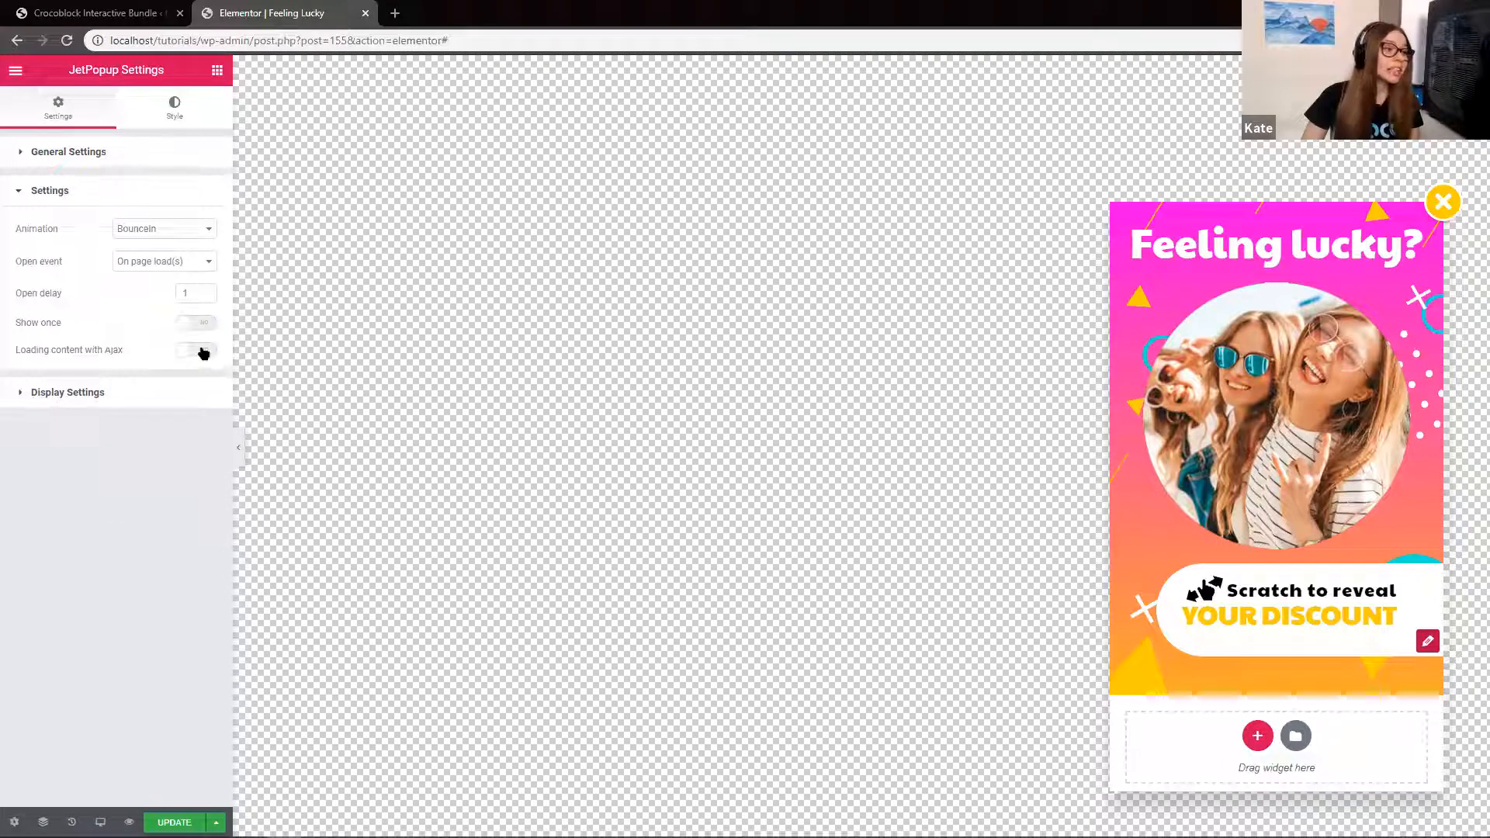
Enable Loading content with Ajax and Force Loading for the popup, and open its Display Settings
click(203, 353)
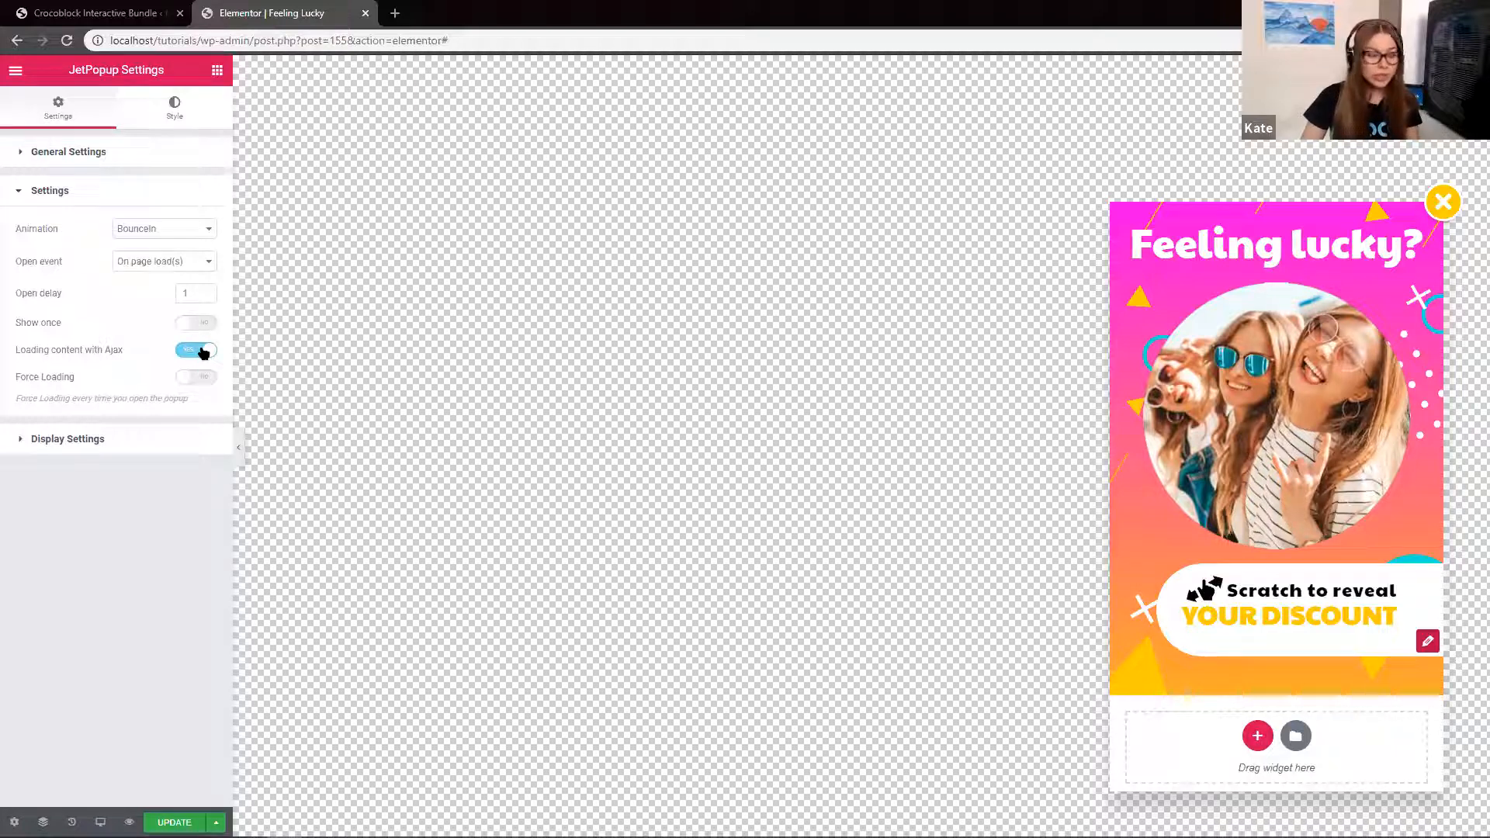
click(205, 378)
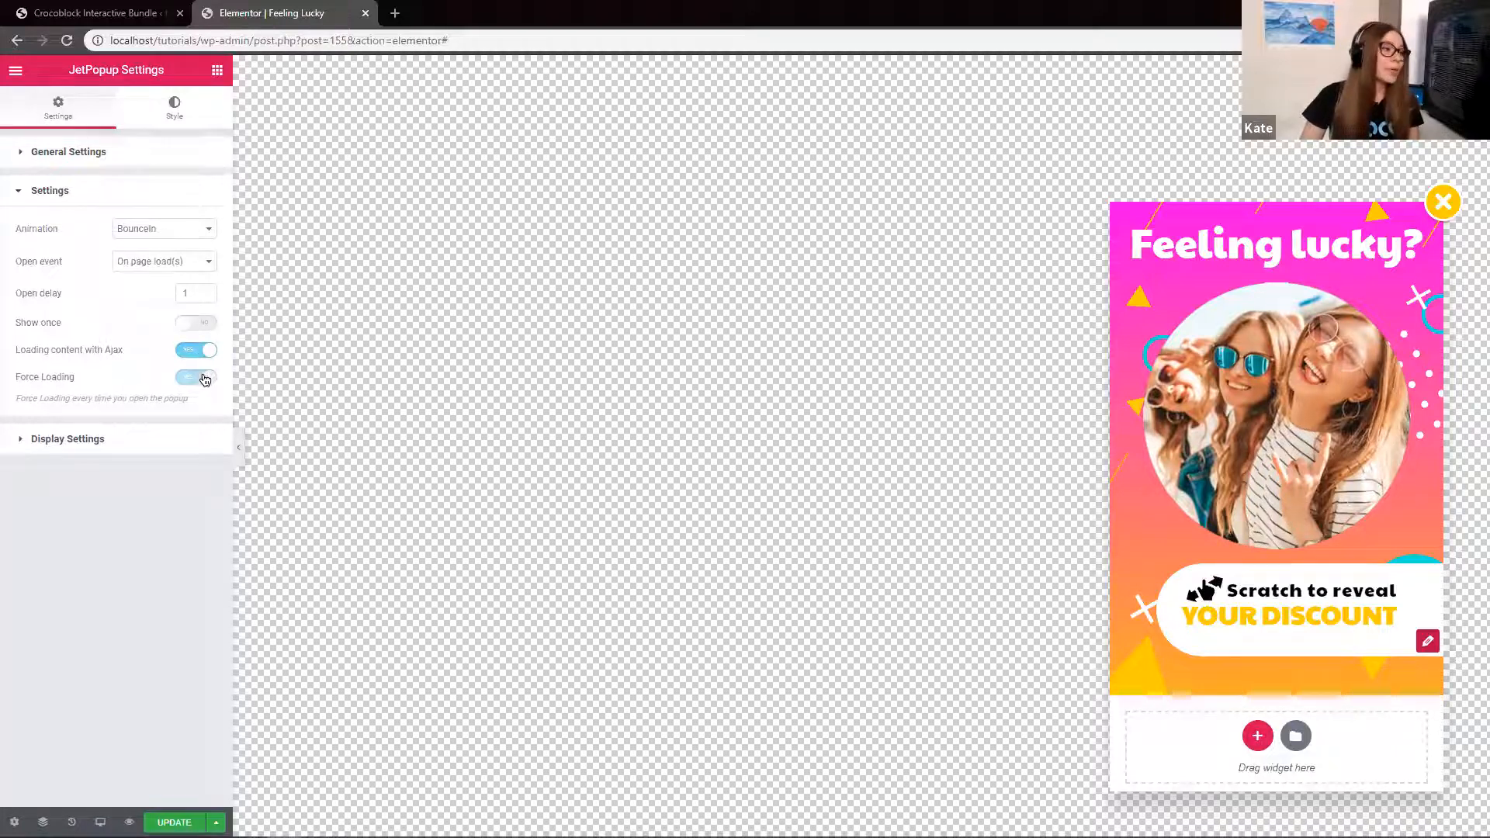
click(28, 440)
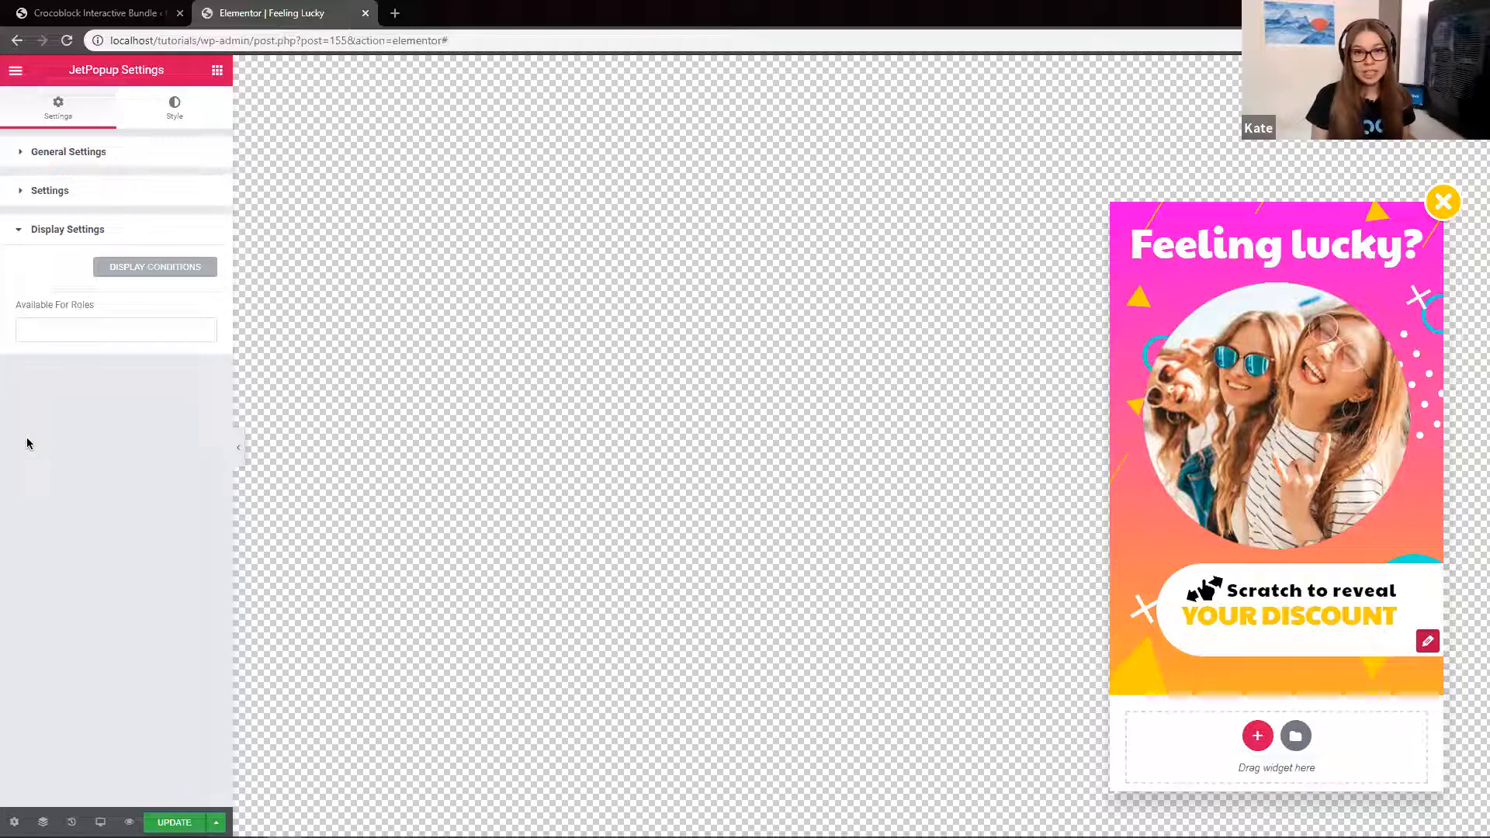
Add a display condition for the popup that includes Singular content
click(171, 268)
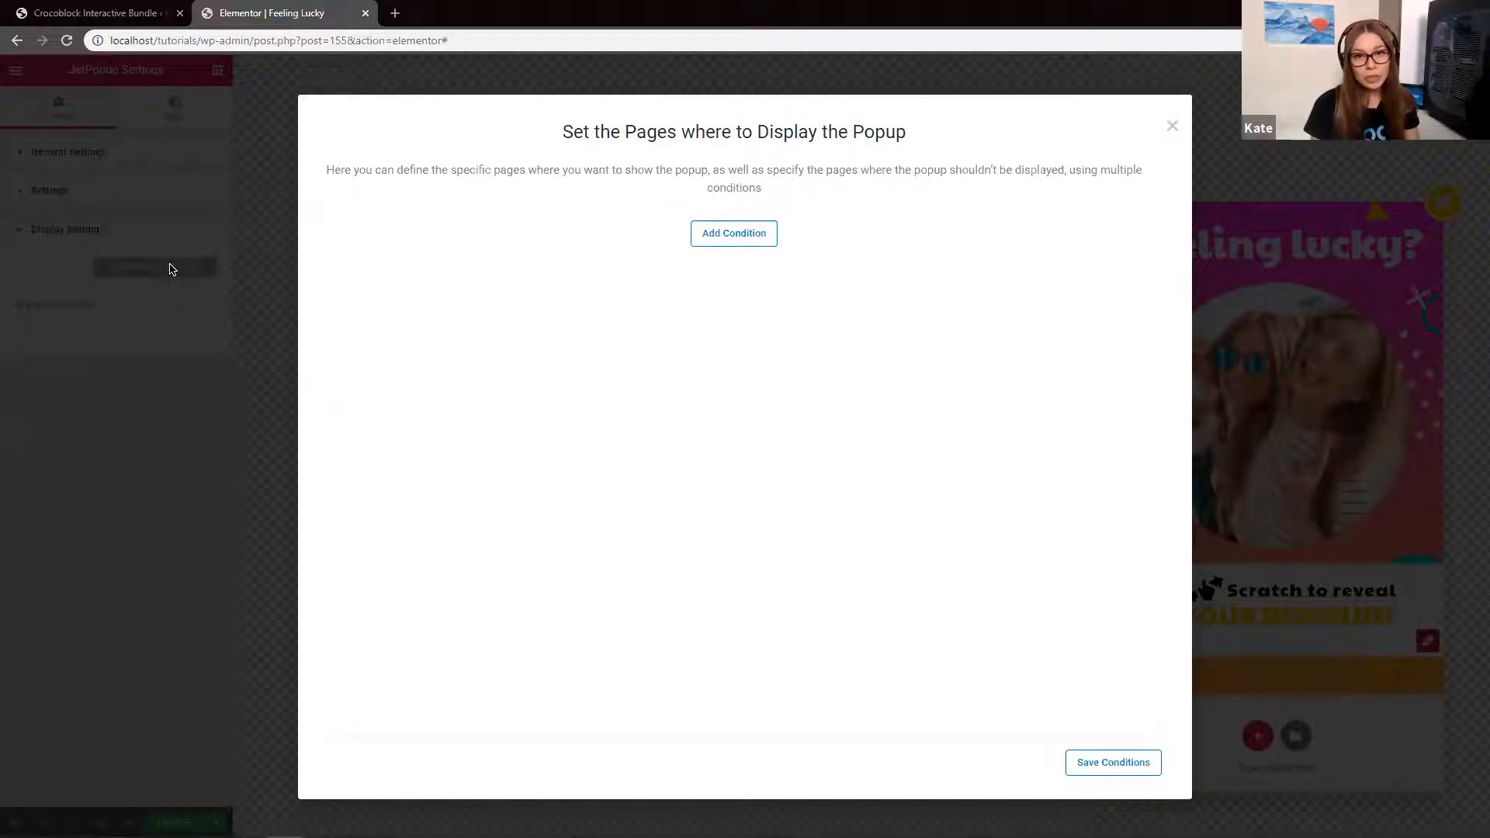
click(762, 246)
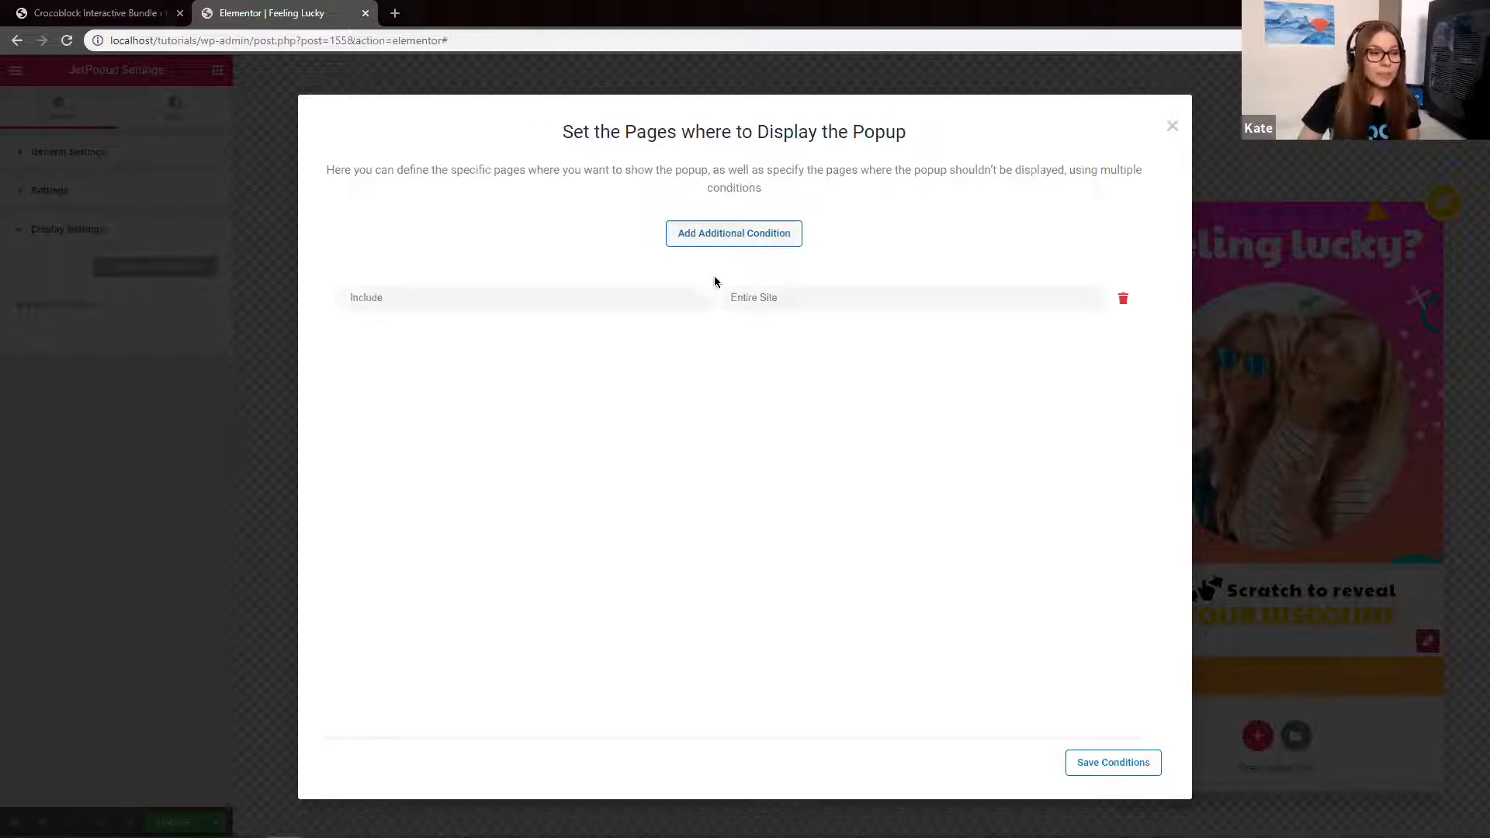
click(677, 303)
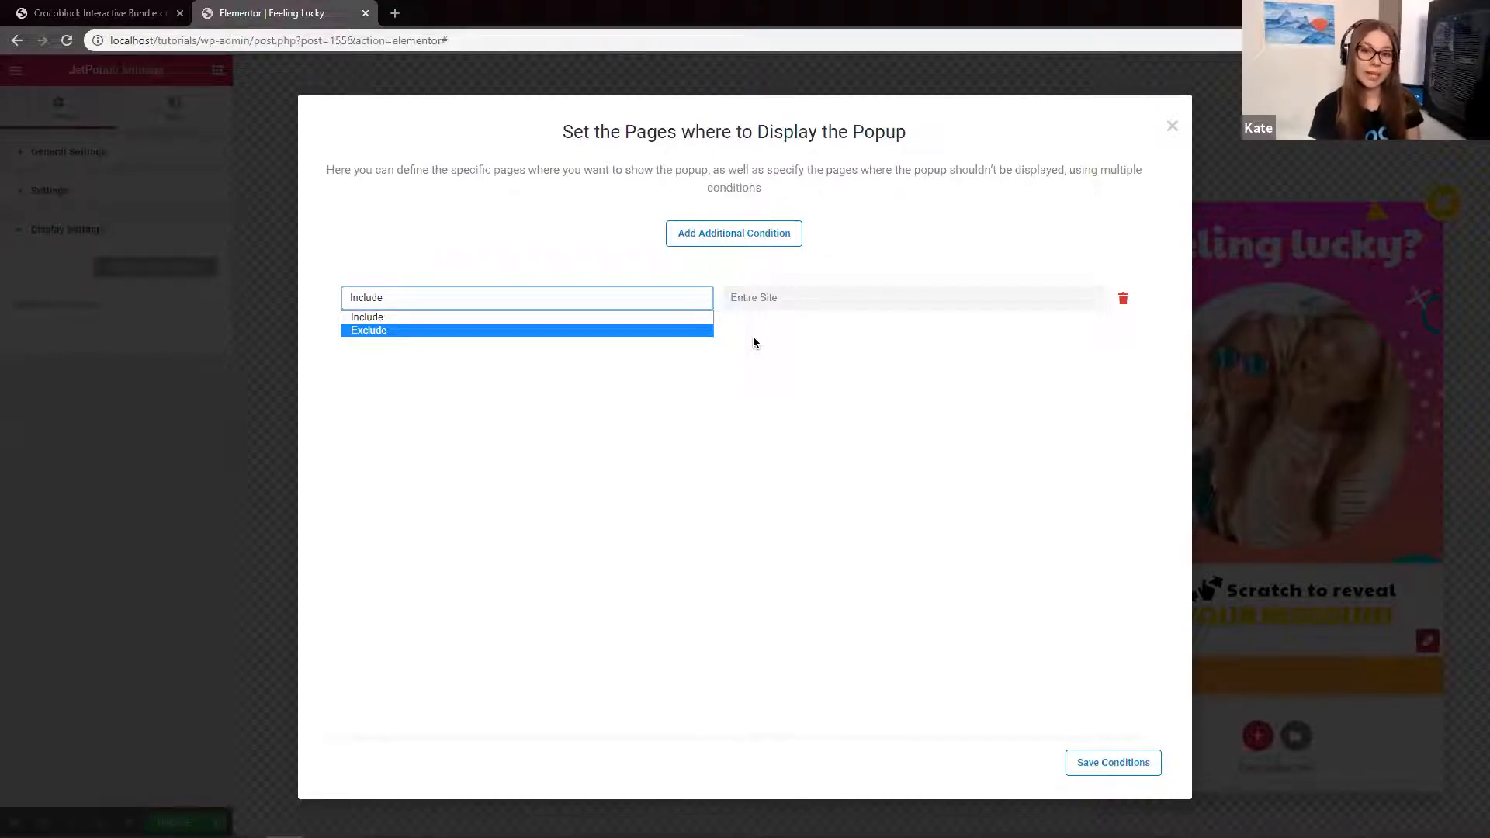
click(656, 319)
click(825, 296)
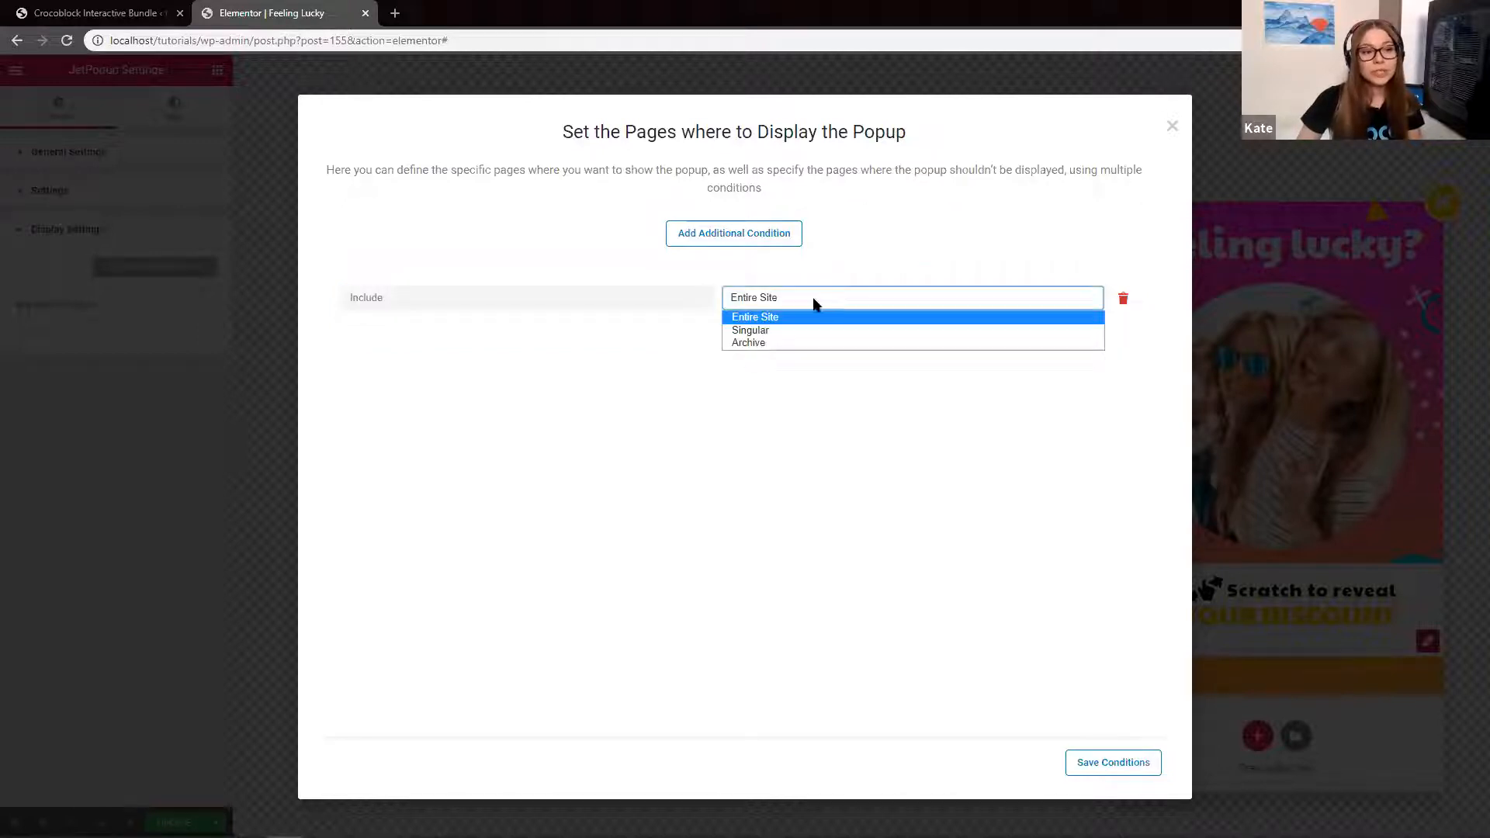
click(794, 331)
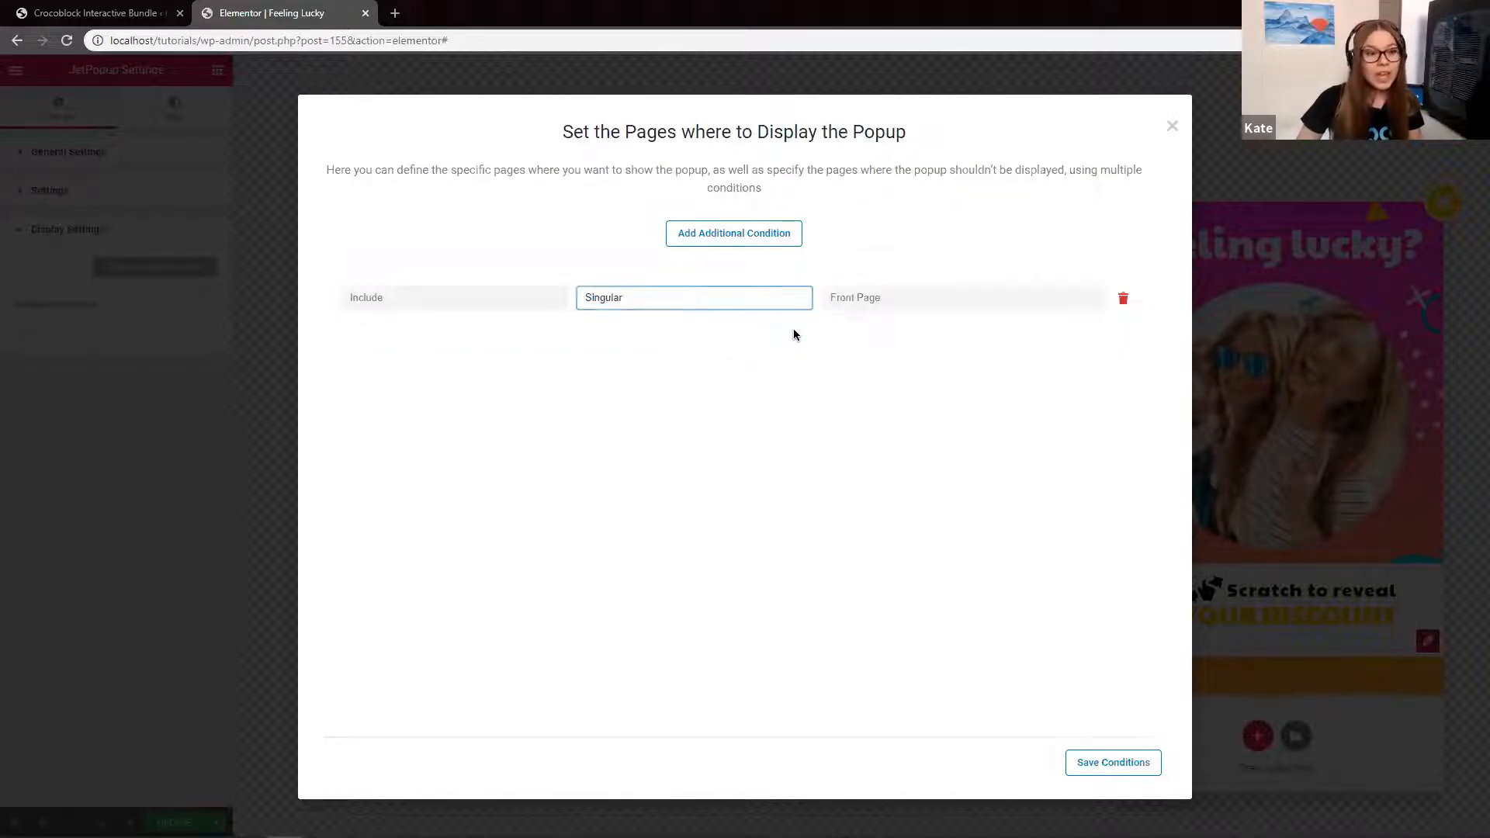
Limit the display condition to the page named Page 1, save the conditions and update the popup
click(869, 299)
click(859, 383)
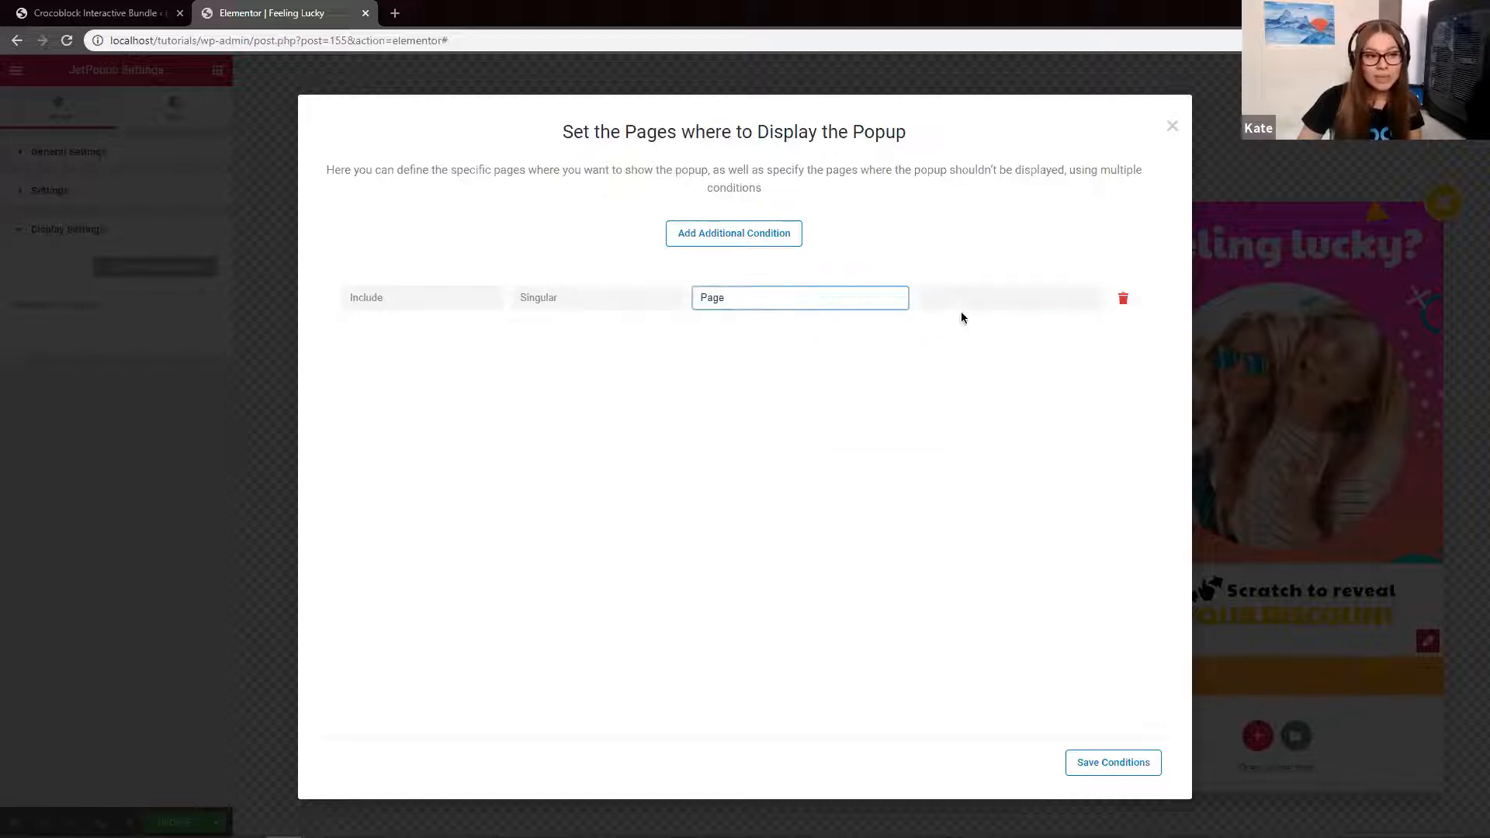
click(973, 298)
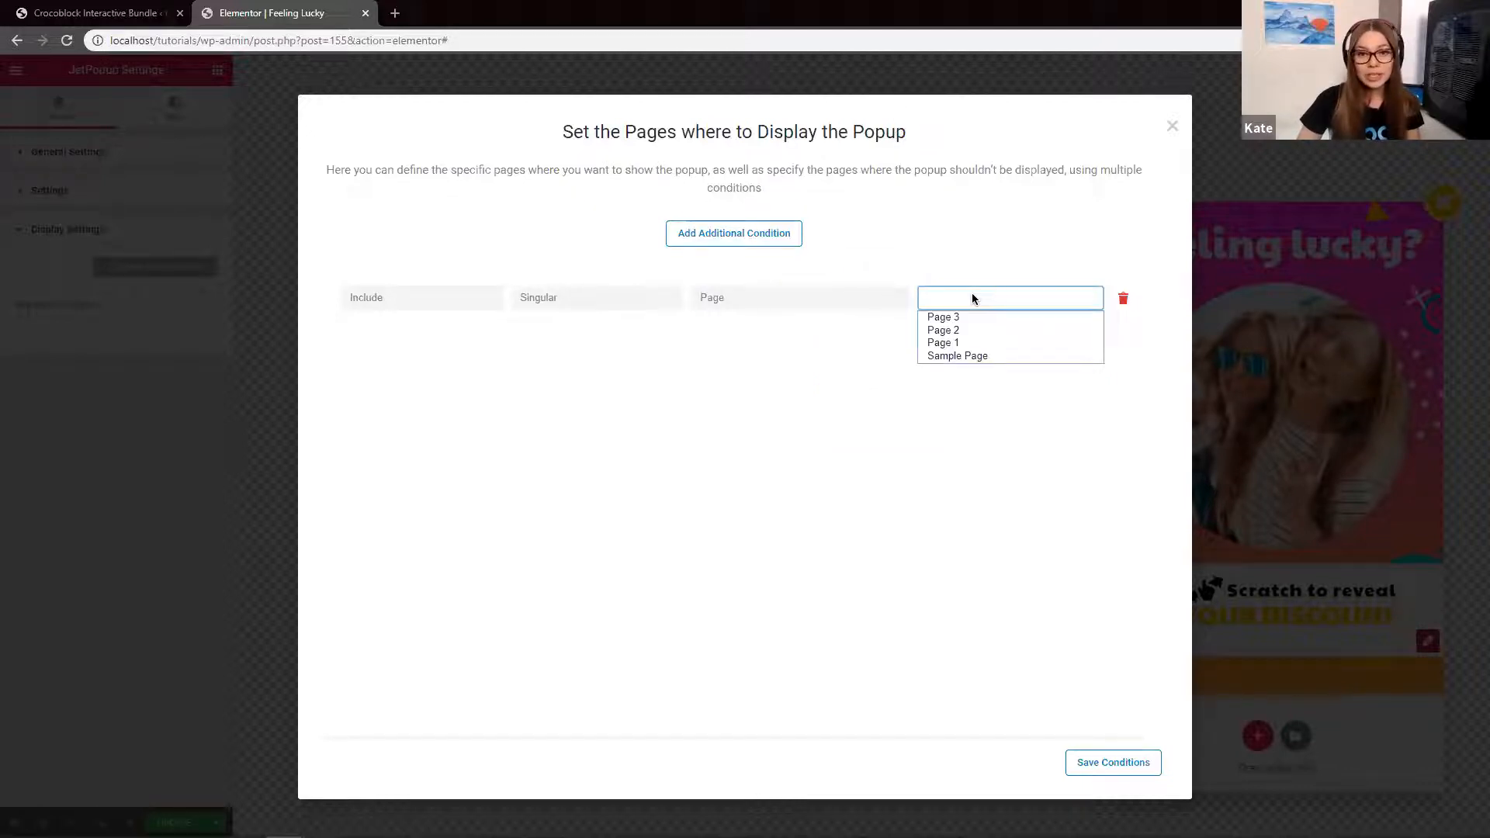
click(962, 344)
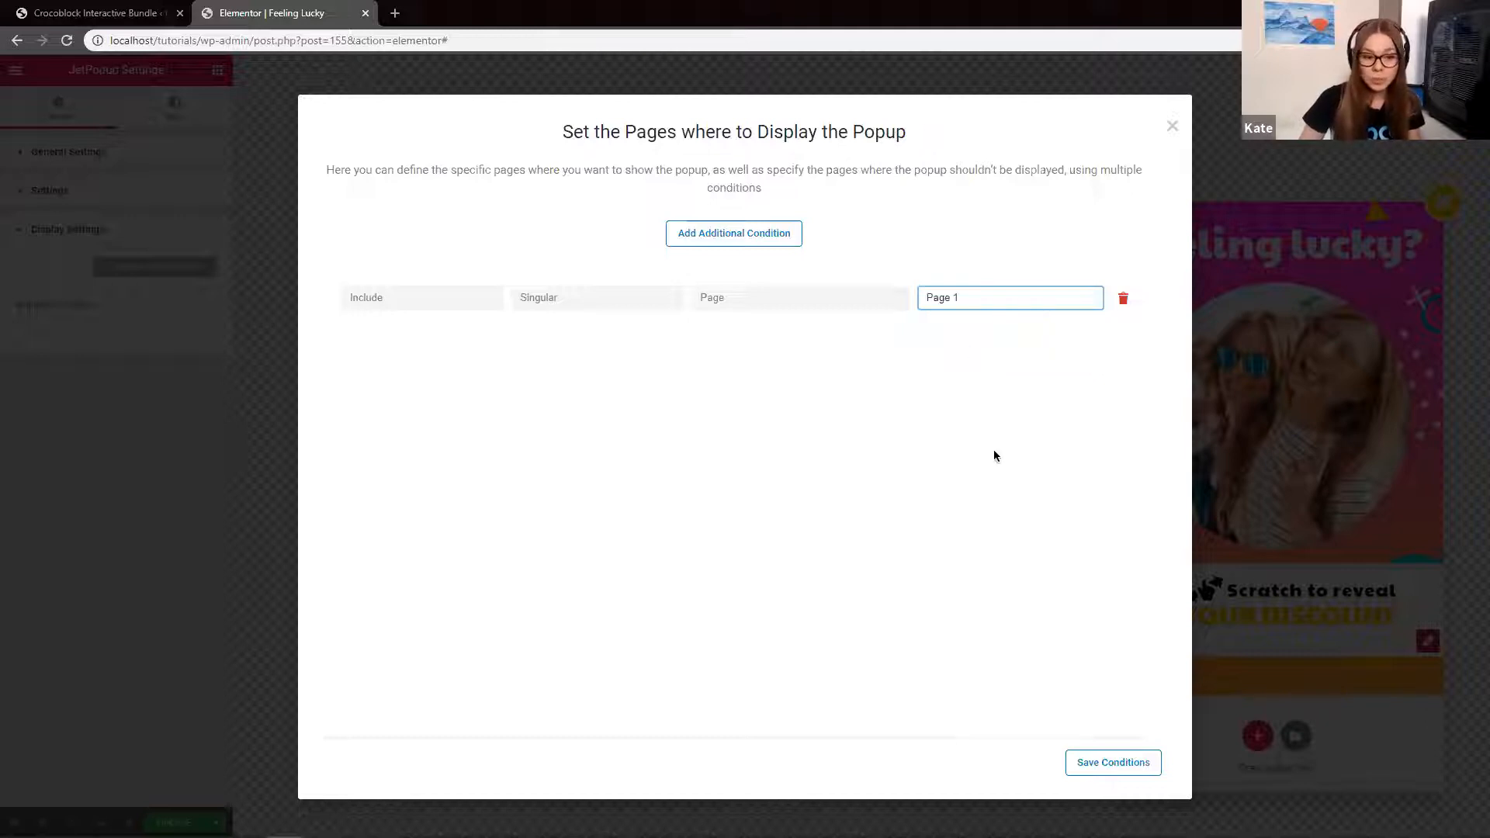
click(1133, 773)
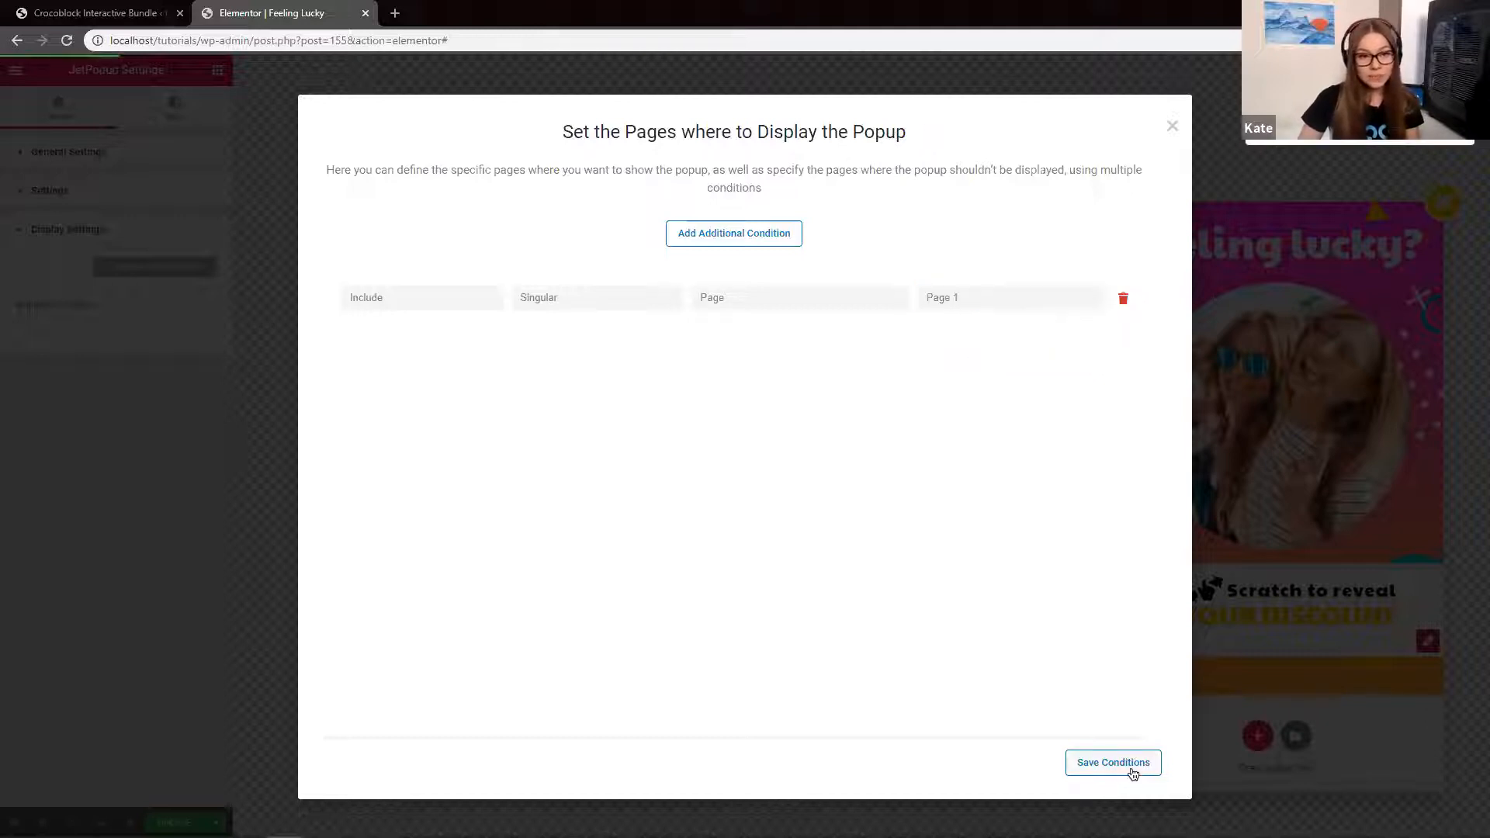
click(1171, 128)
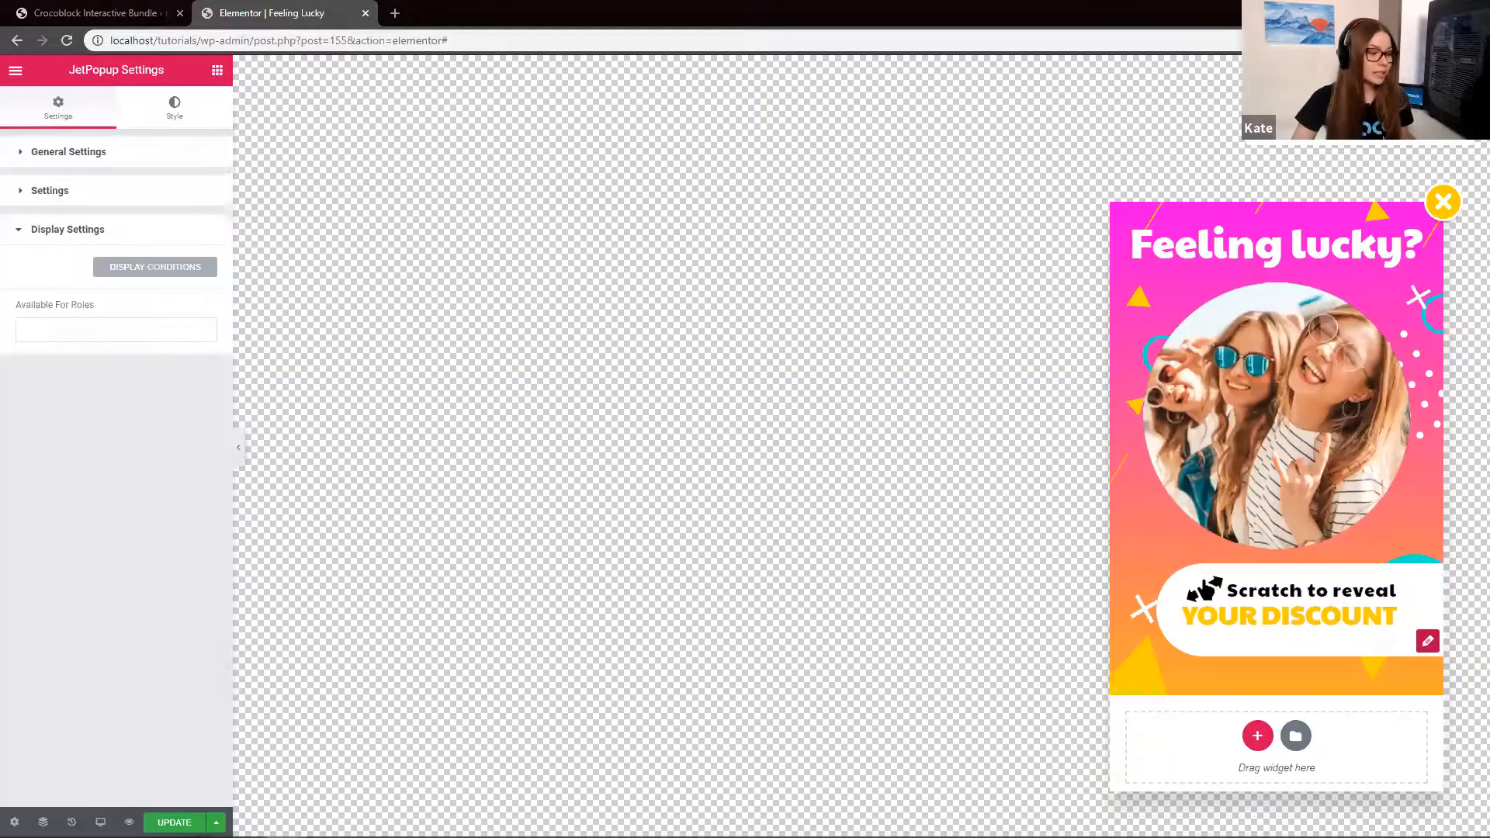
click(174, 822)
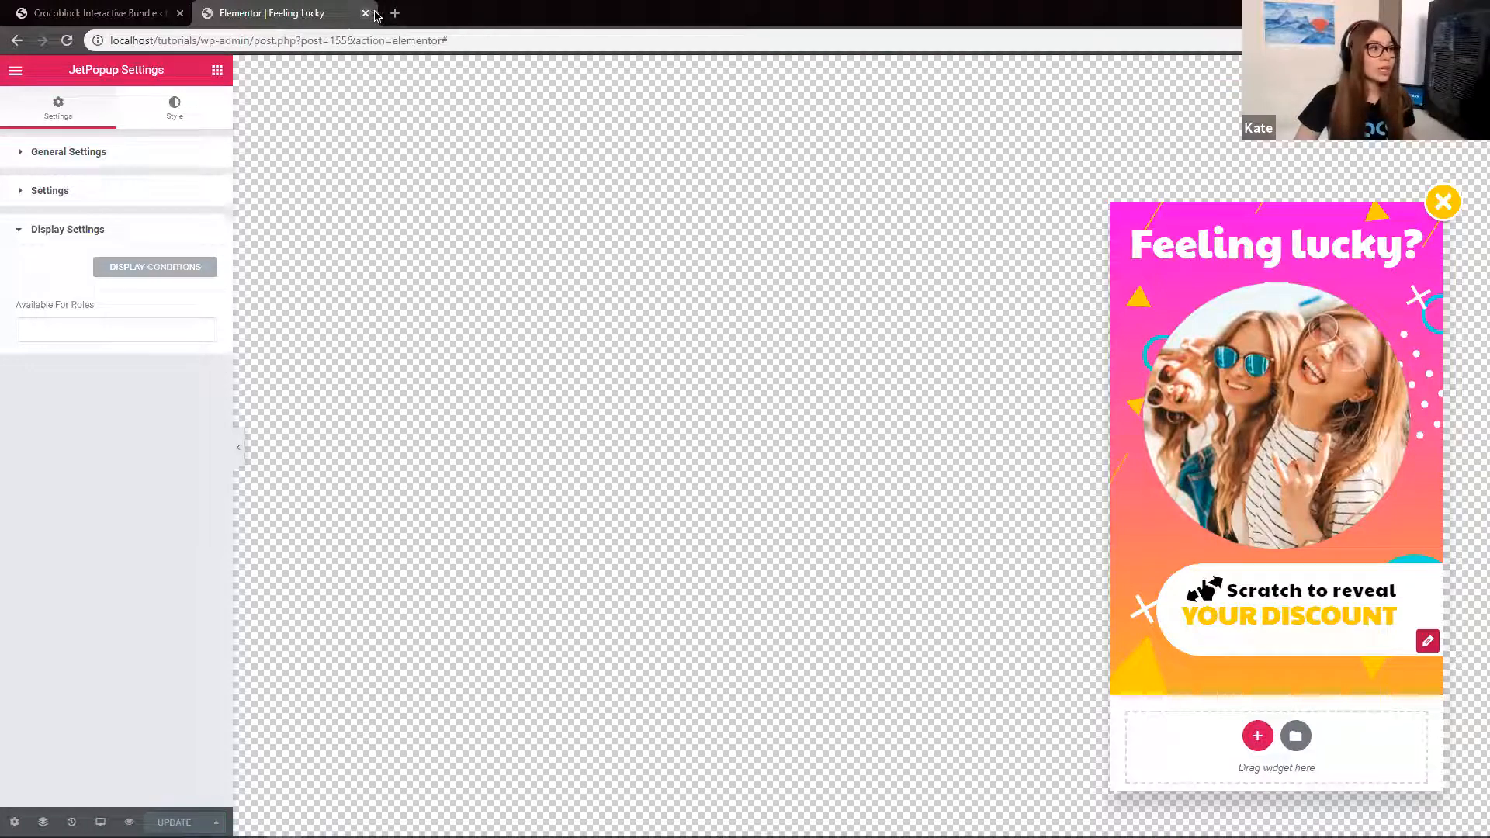
Open the live site's Page 1 in a separate tab and scratch the popup's cover to test it
click(147, 13)
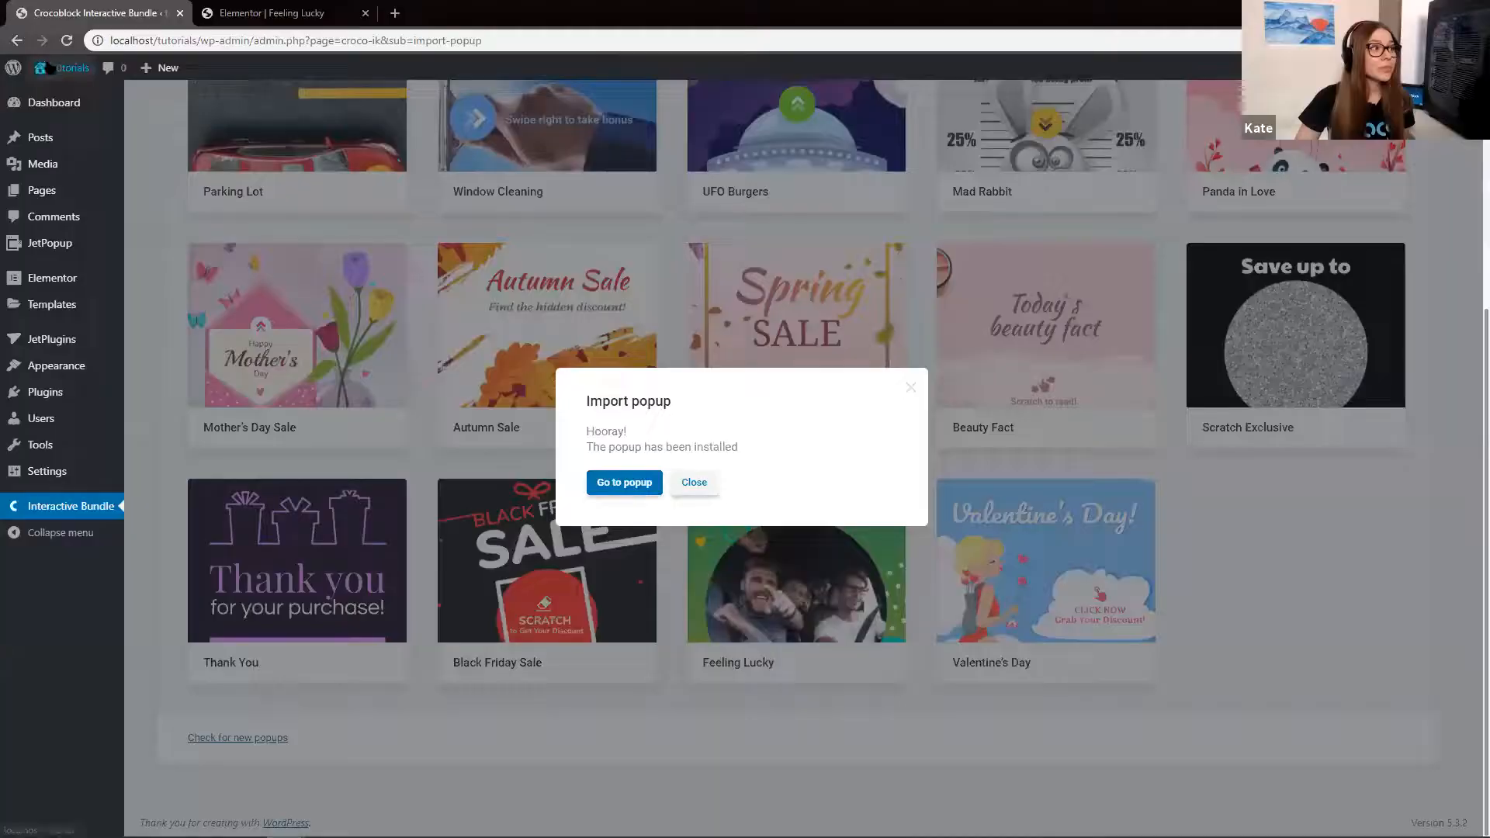
click(244, 16)
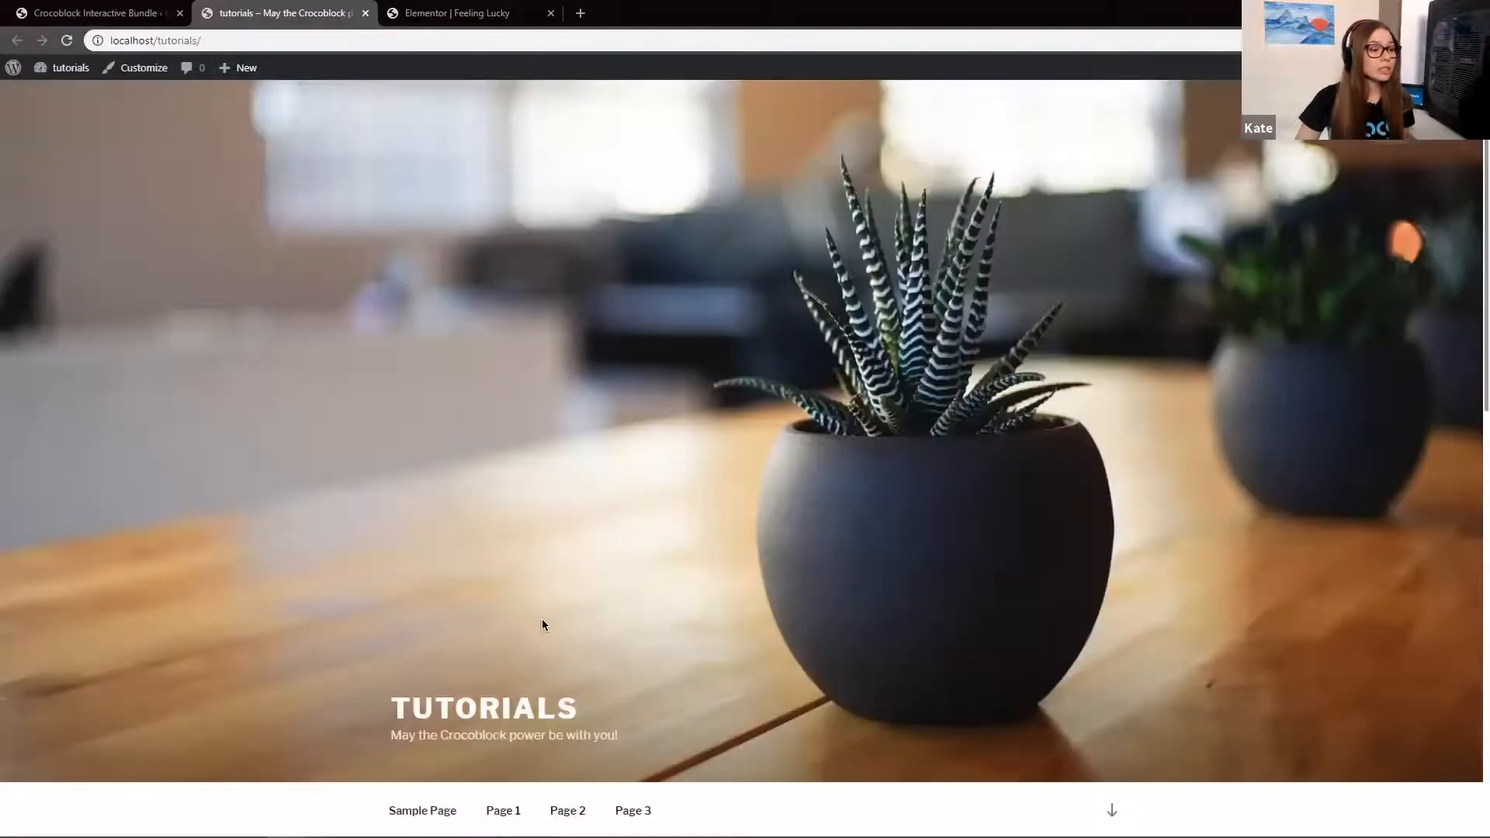
click(508, 807)
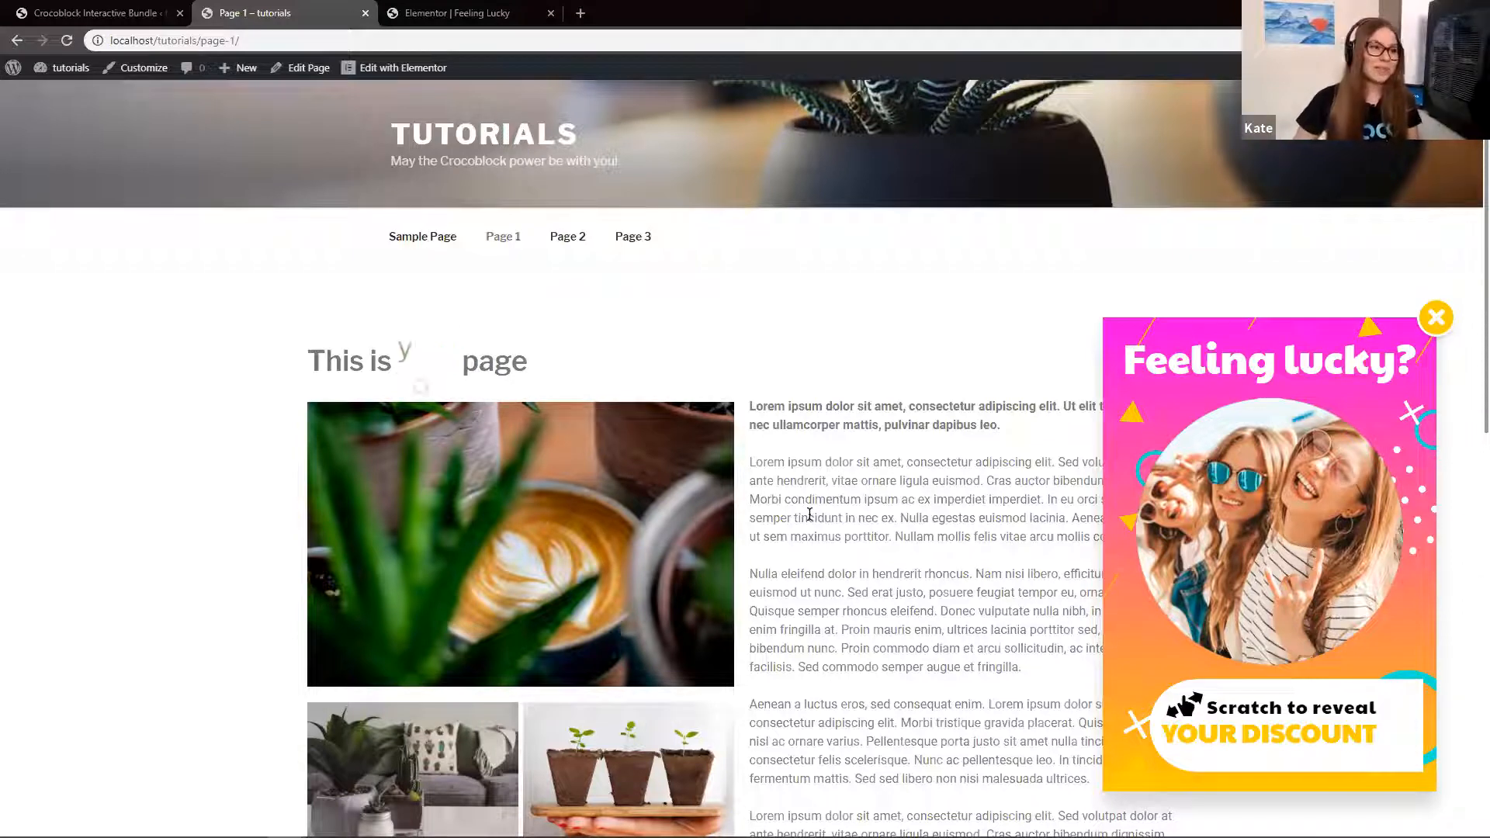
mouse_move(1199, 702)
mouse_down()
mouse_move(1218, 725)
mouse_move(1304, 698)
mouse_move(1393, 706)
mouse_move(1300, 735)
mouse_up()
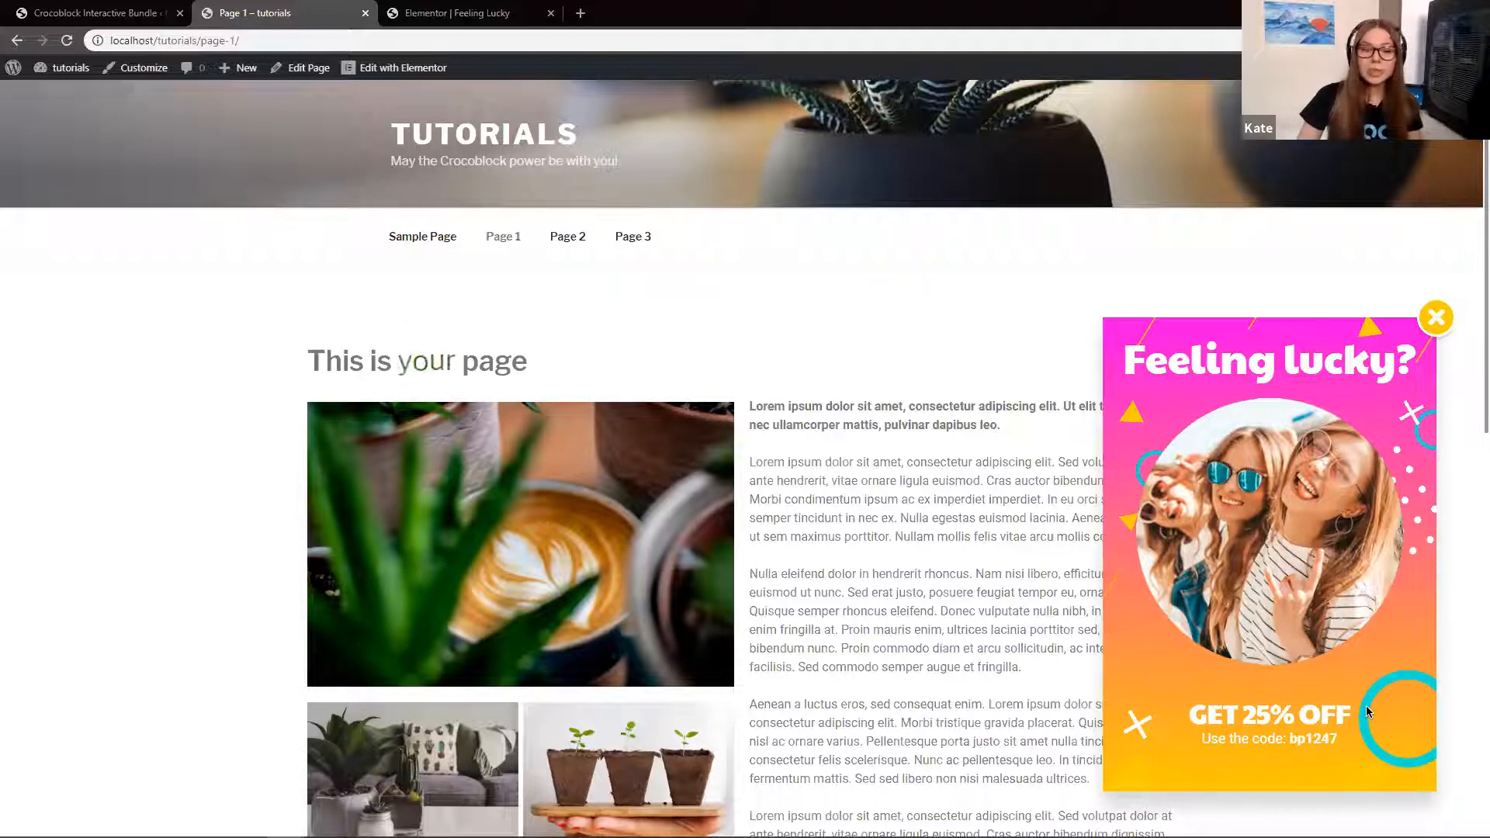
Close the site preview and the Feeling Lucky editor, and dismiss the Import popup message
click(365, 13)
click(349, 16)
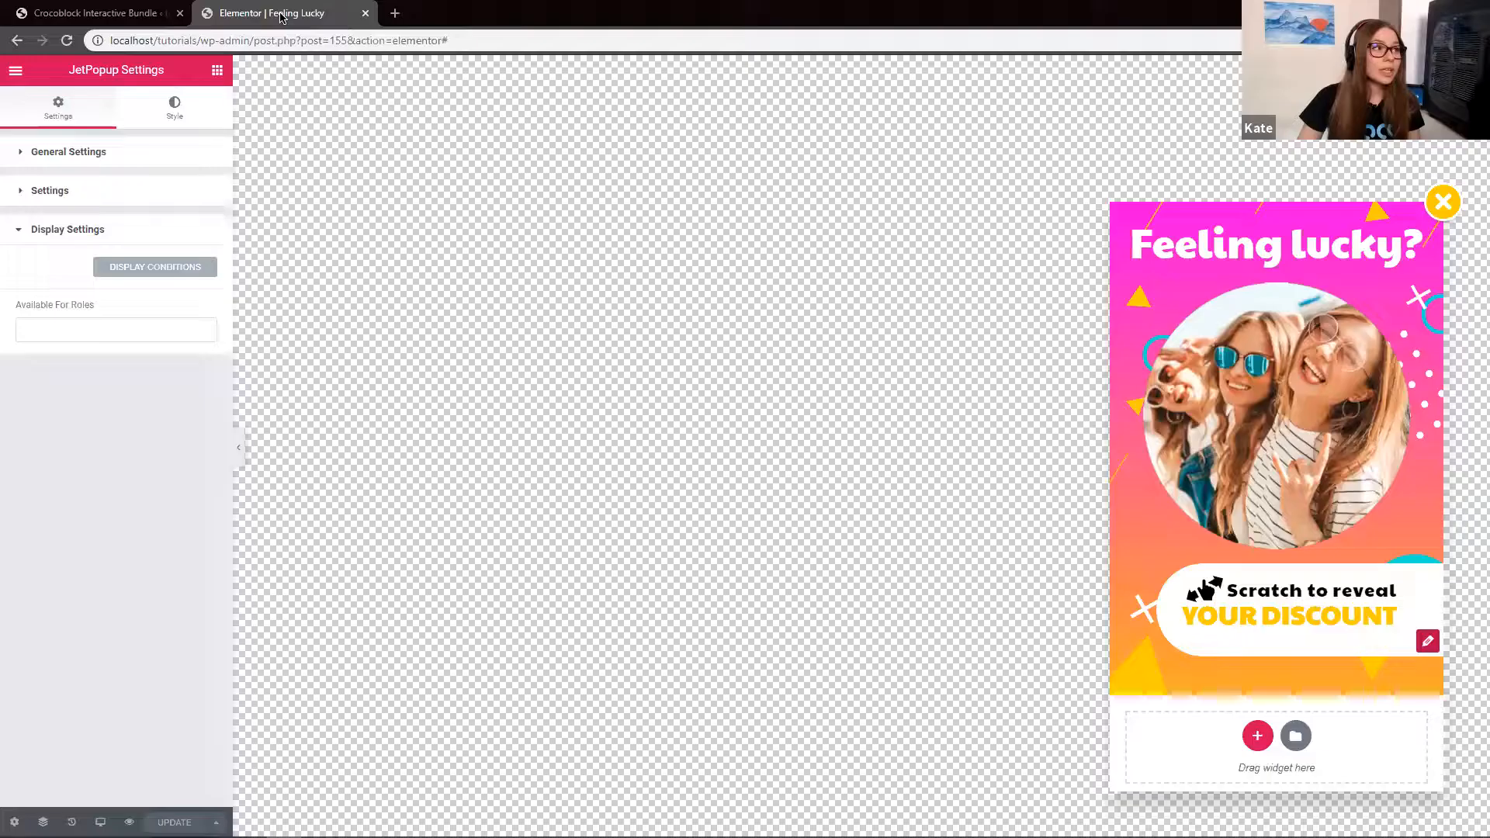
click(366, 13)
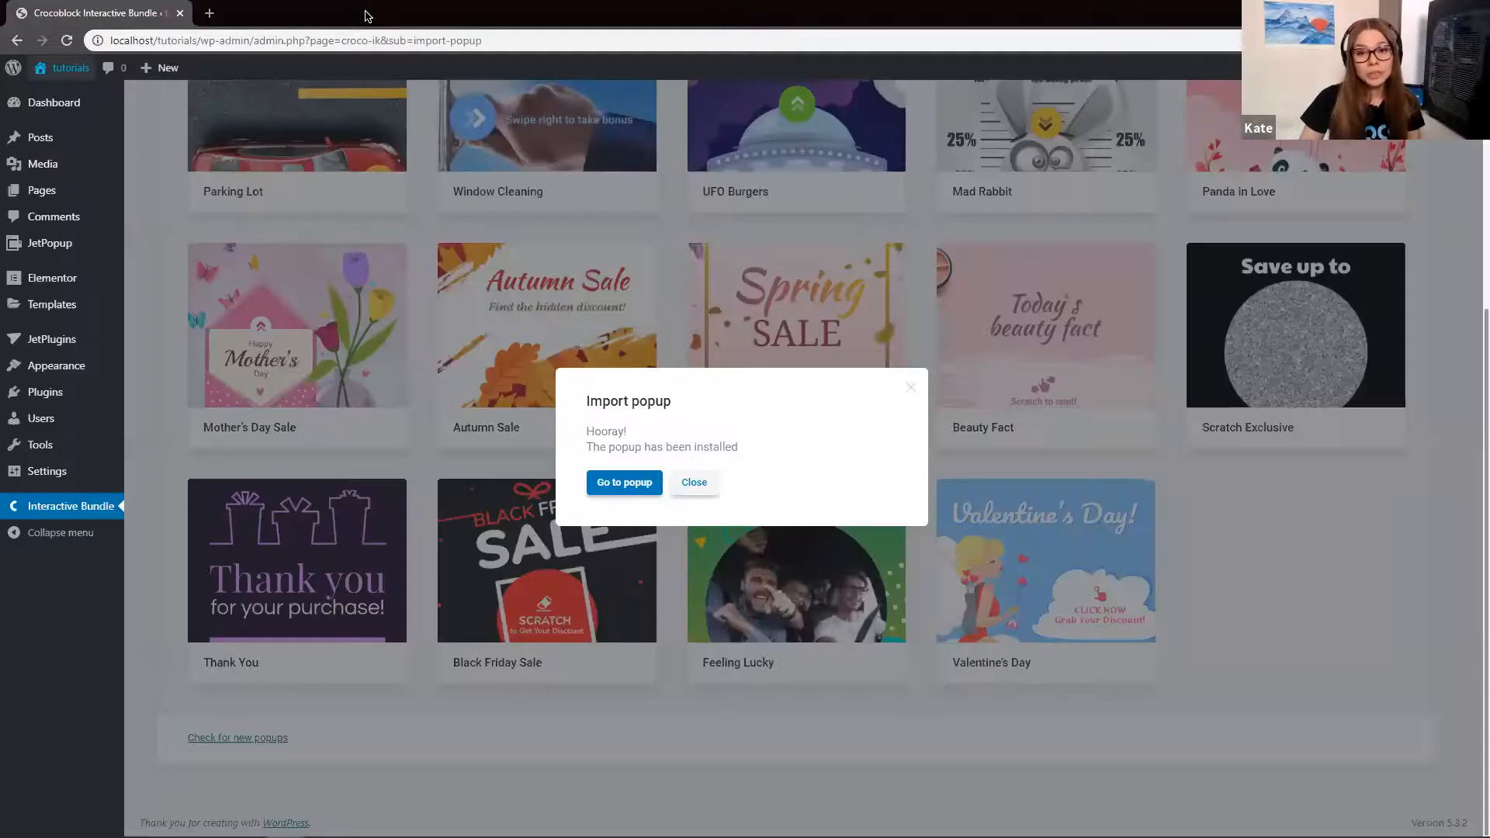
click(703, 484)
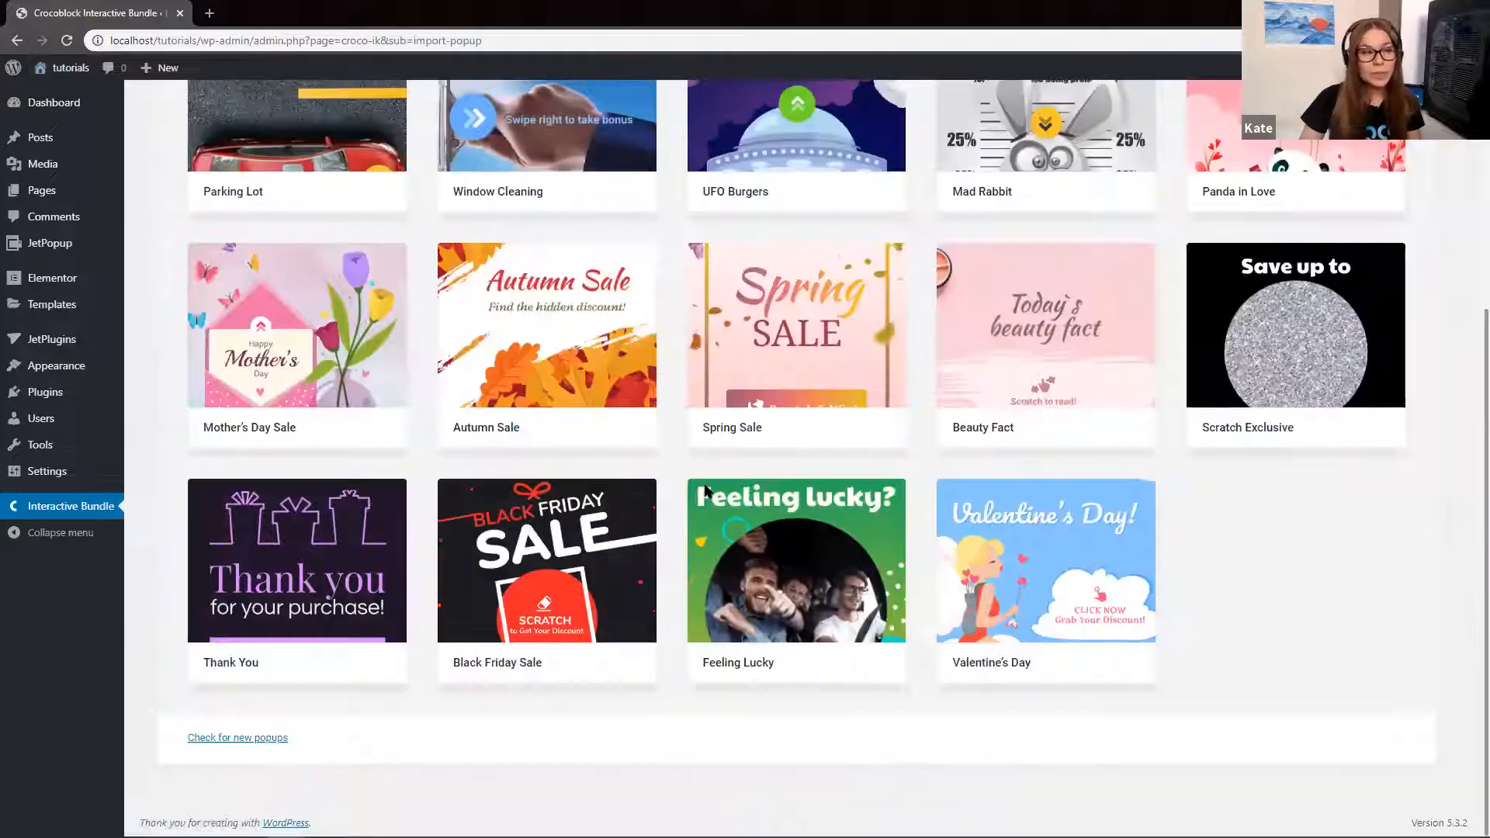
Create a JetPopup popup titled New Popup and publish it
scroll(703, 487, up, 5)
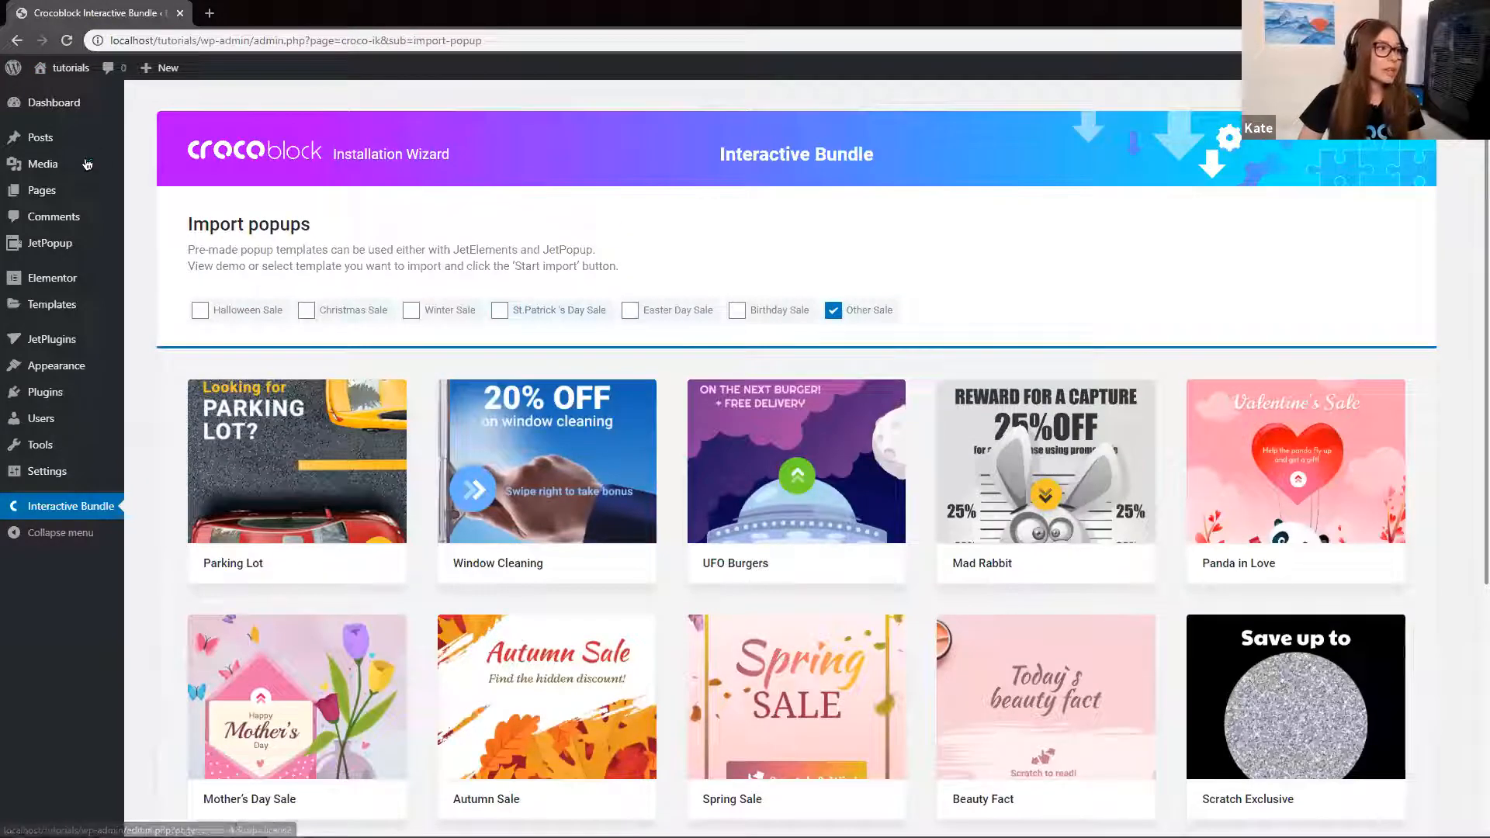
mouse_move(66, 242)
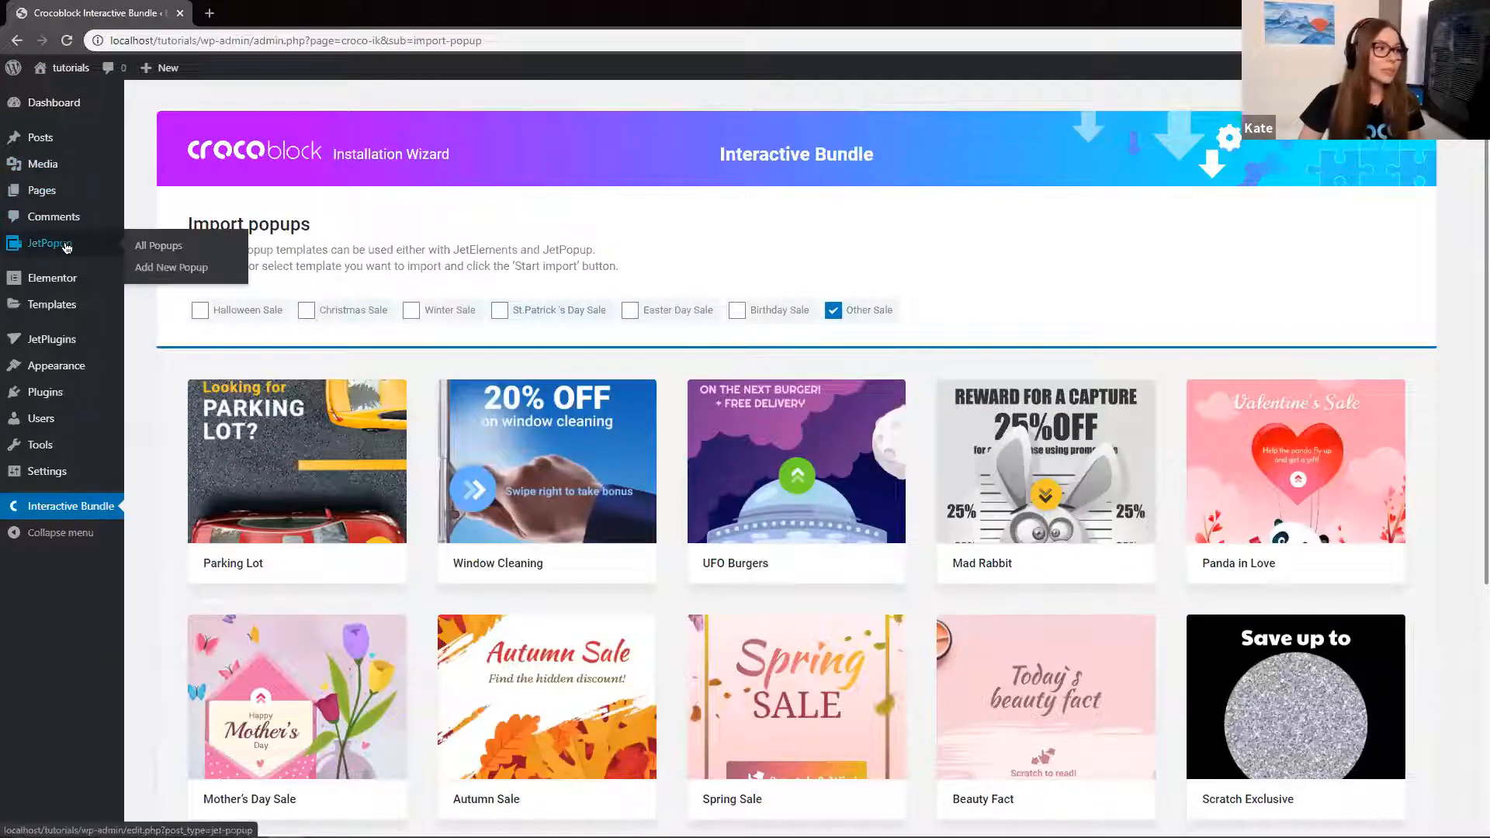
click(189, 270)
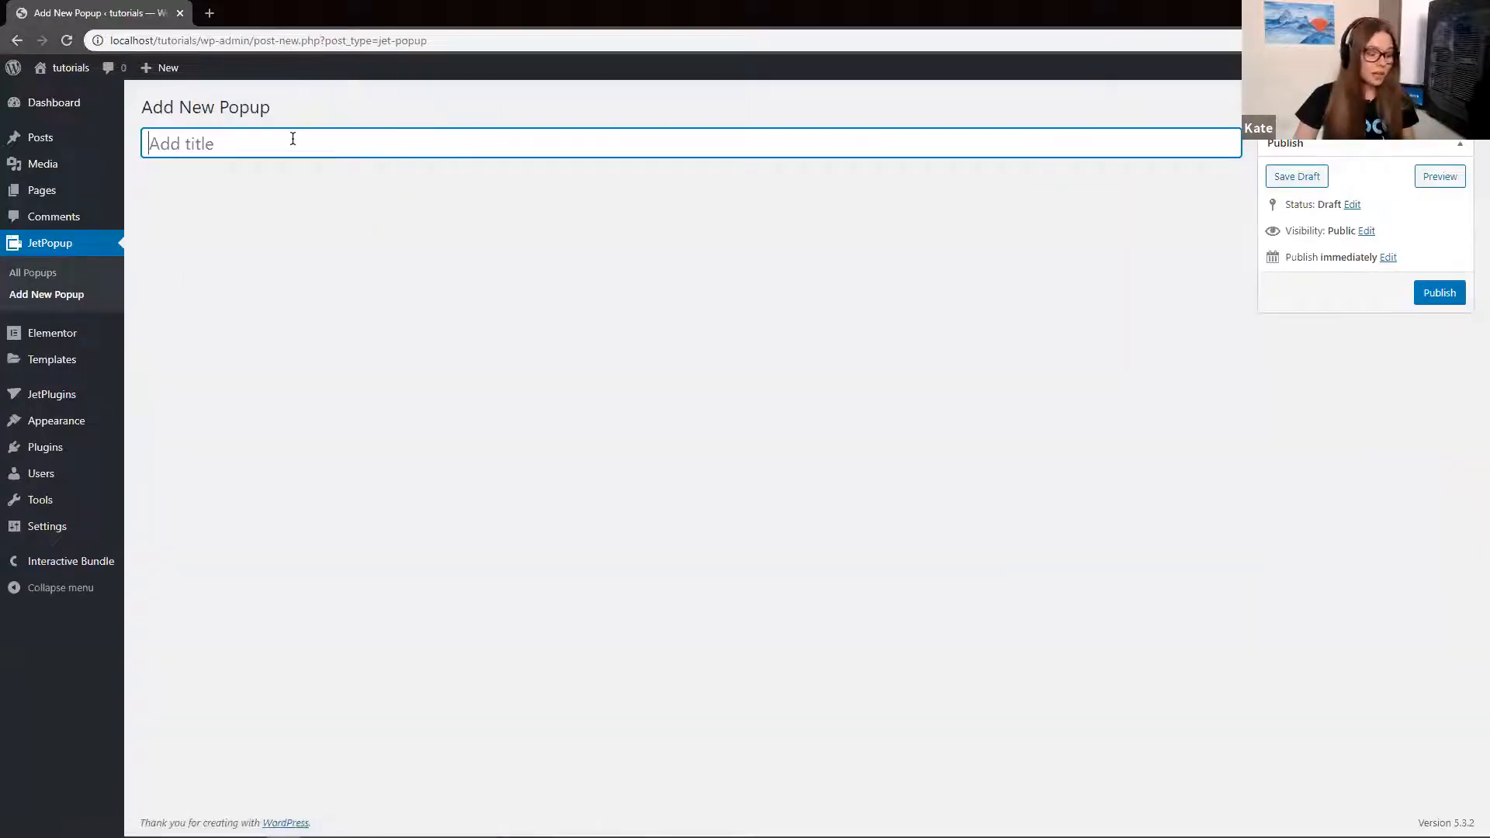
text(Туц)
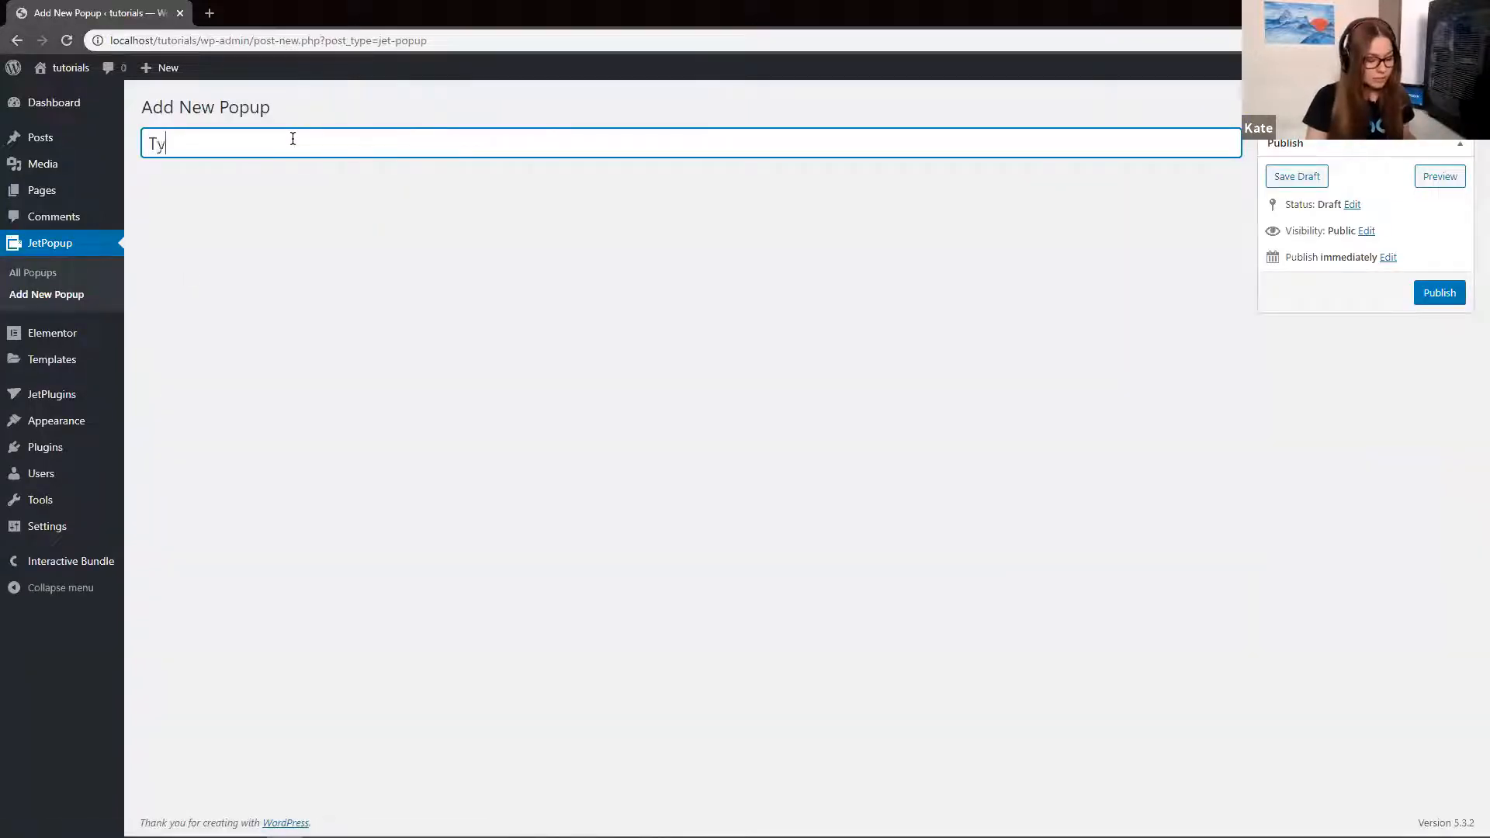
key(ctrl+a)
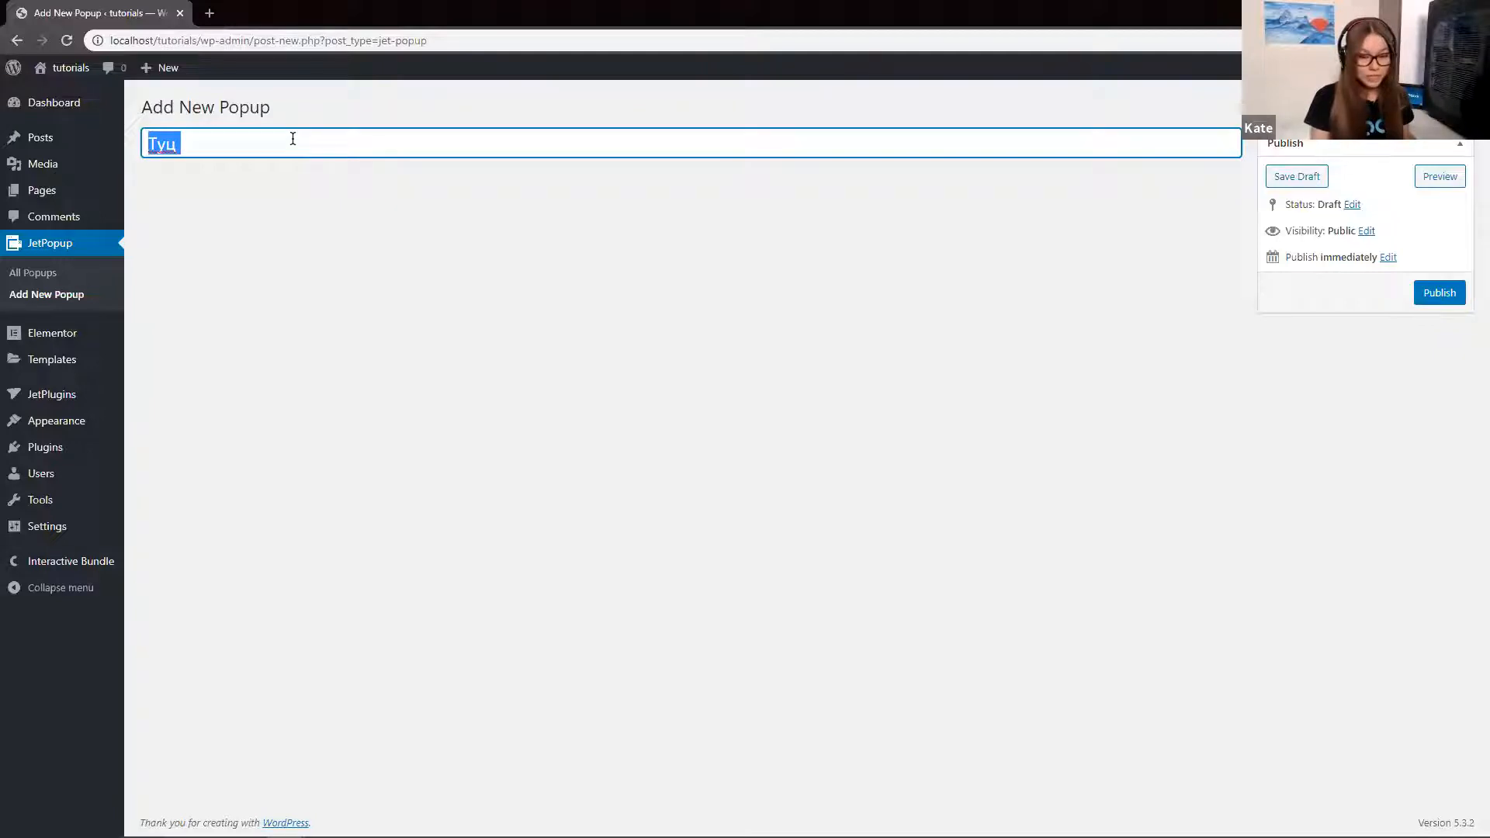
key(BackSpace)
text(Ne)
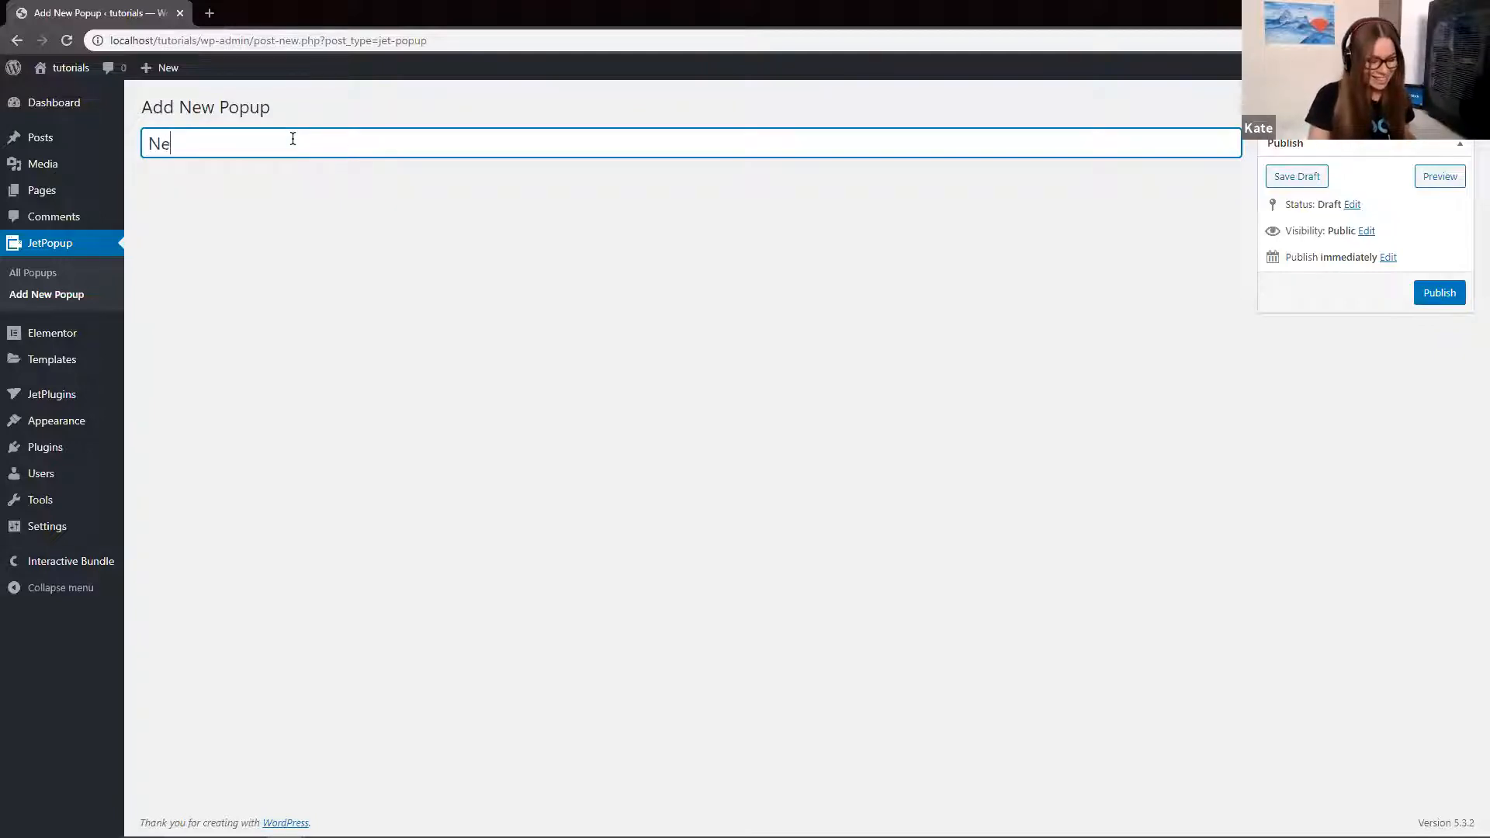
text(w Popup)
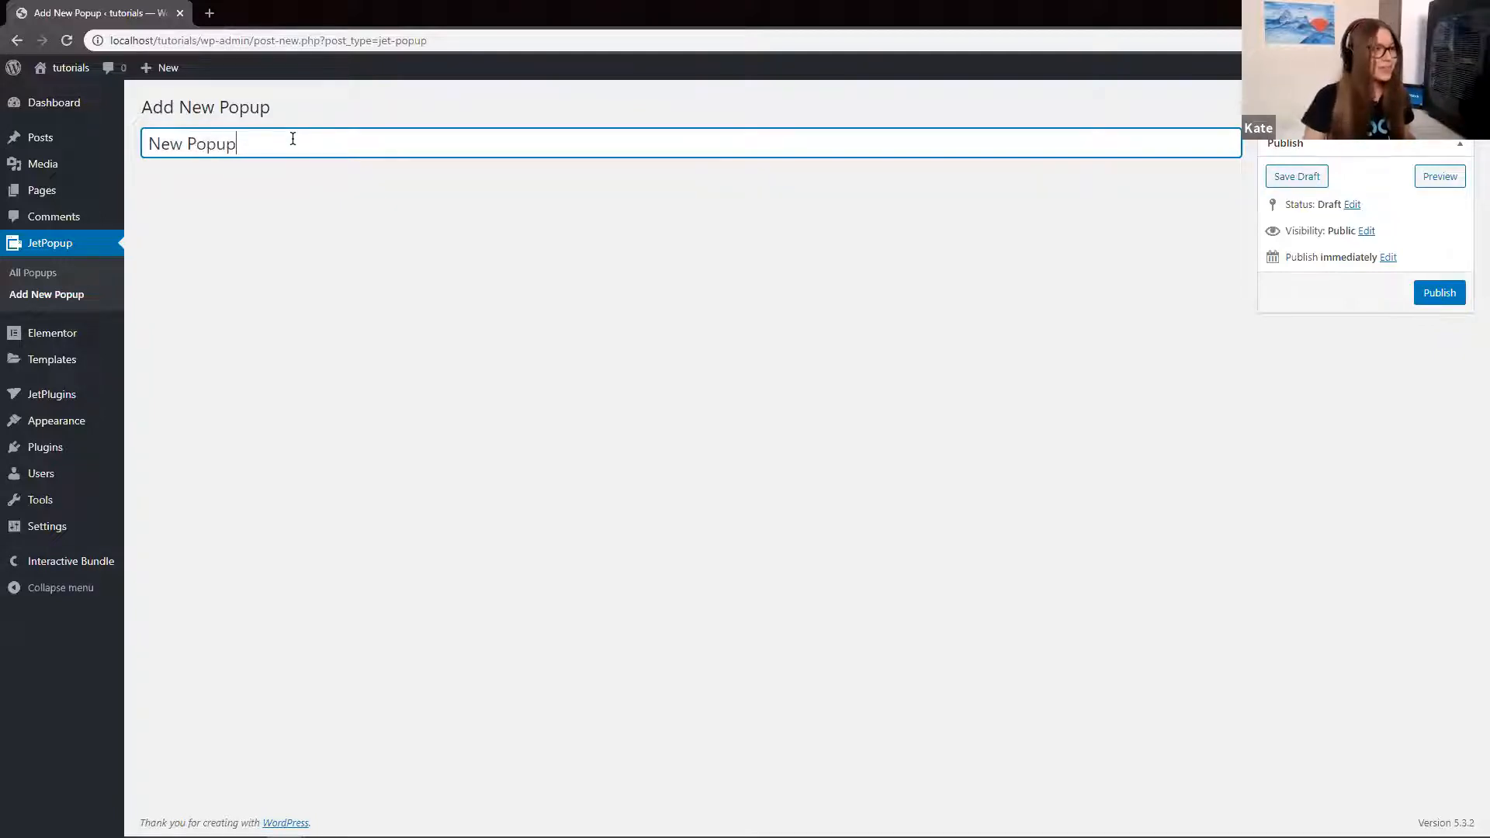
click(1439, 293)
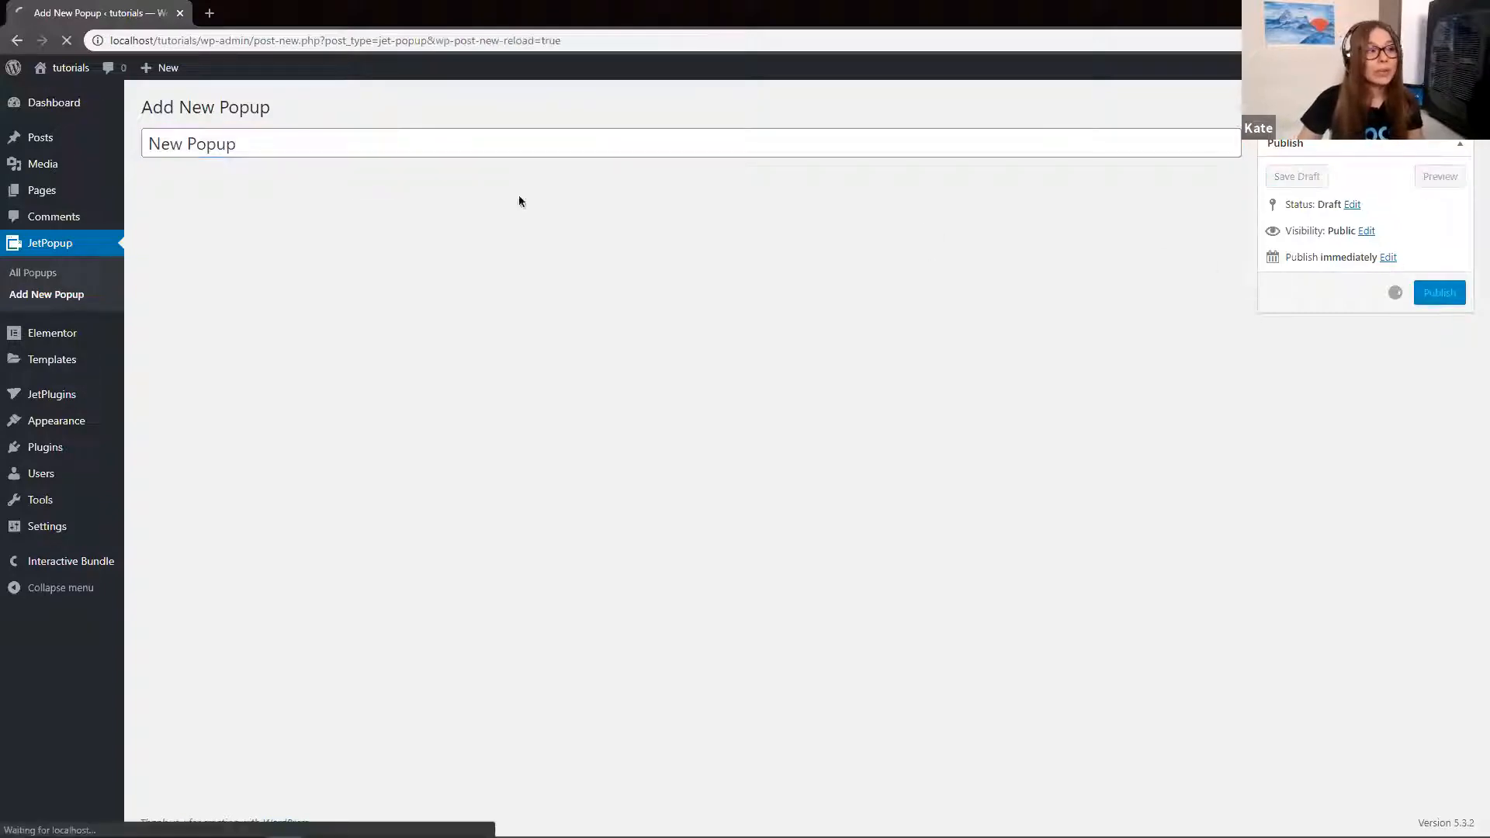
Open New Popup in the Elementor editor and show the style options in its JetPopup settings
click(265, 261)
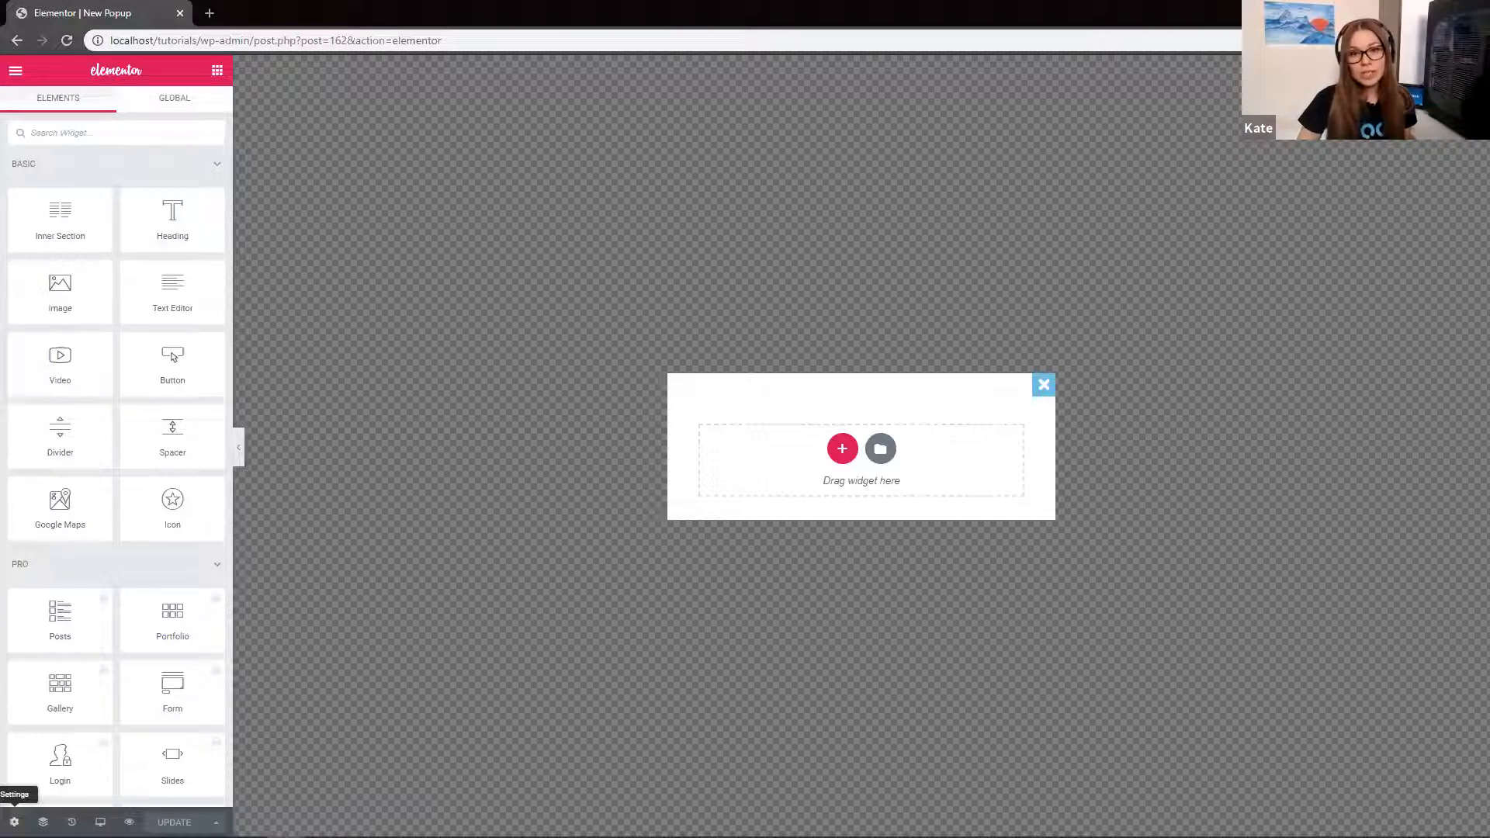
click(14, 821)
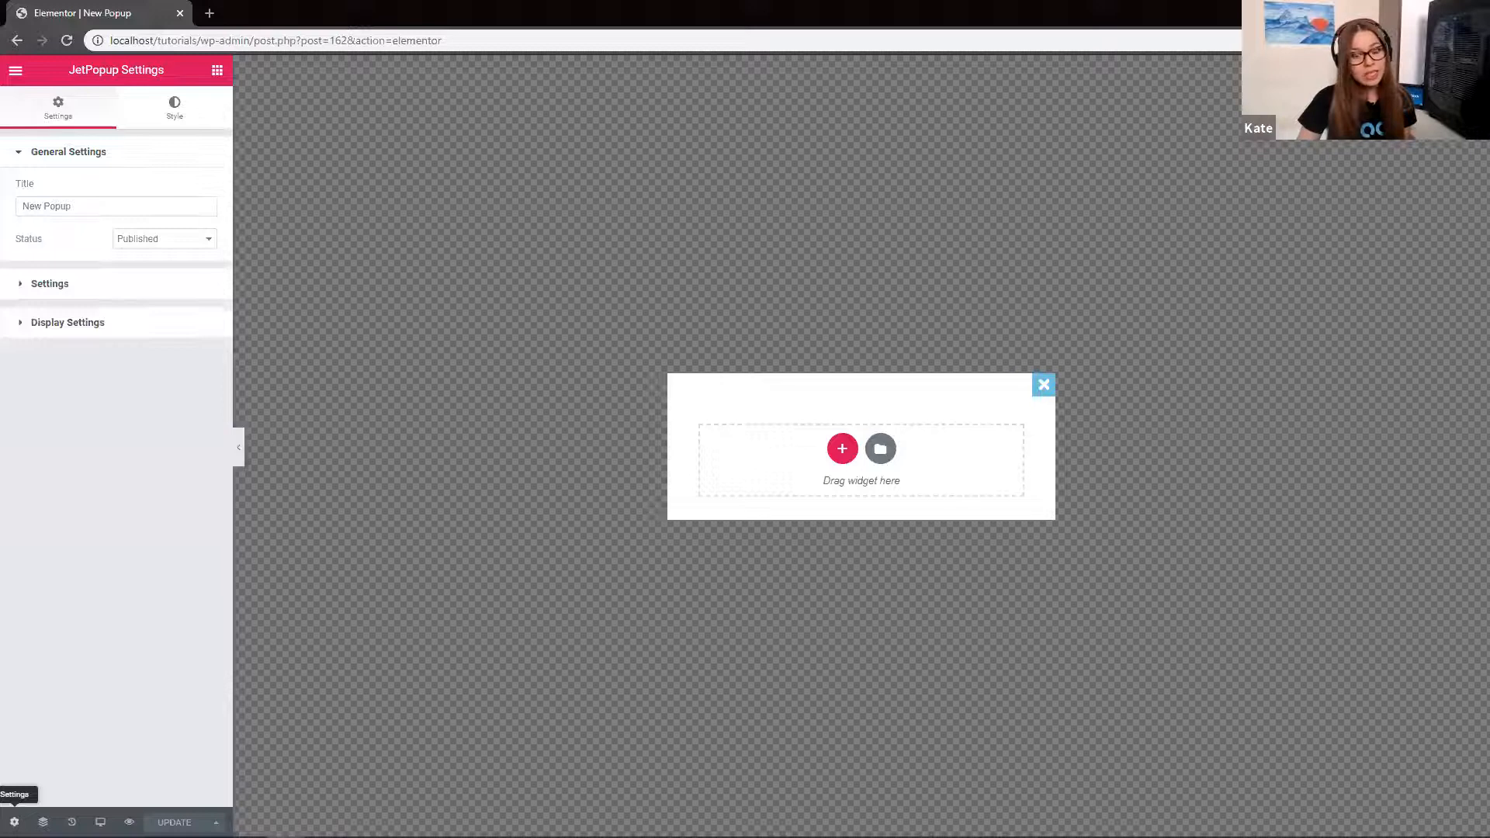
click(192, 115)
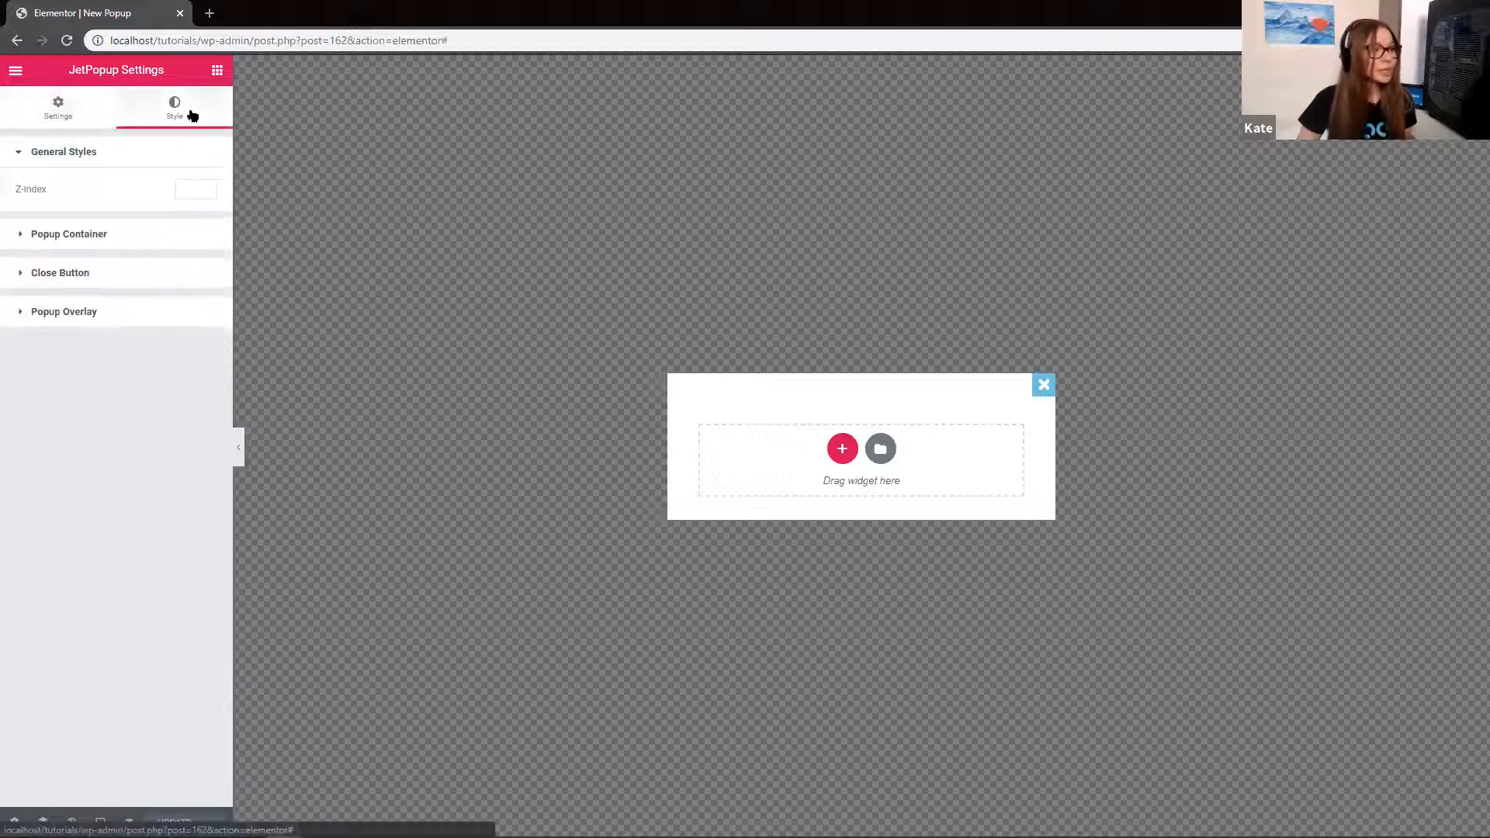
Set the popup container's width to 600 px, enable Custom Height and set the height to 800 px
click(29, 224)
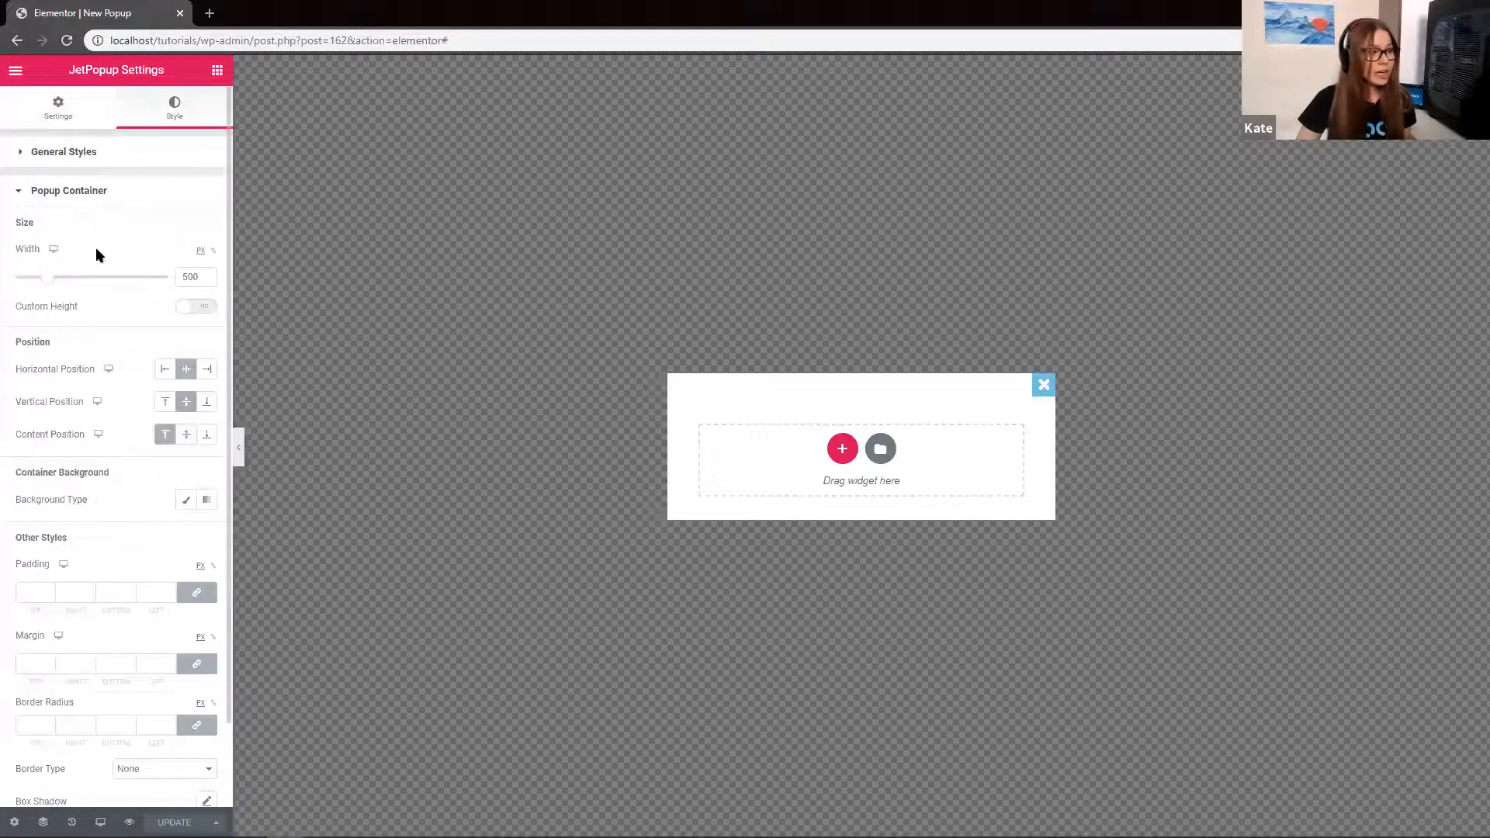
drag(189, 277, 146, 262)
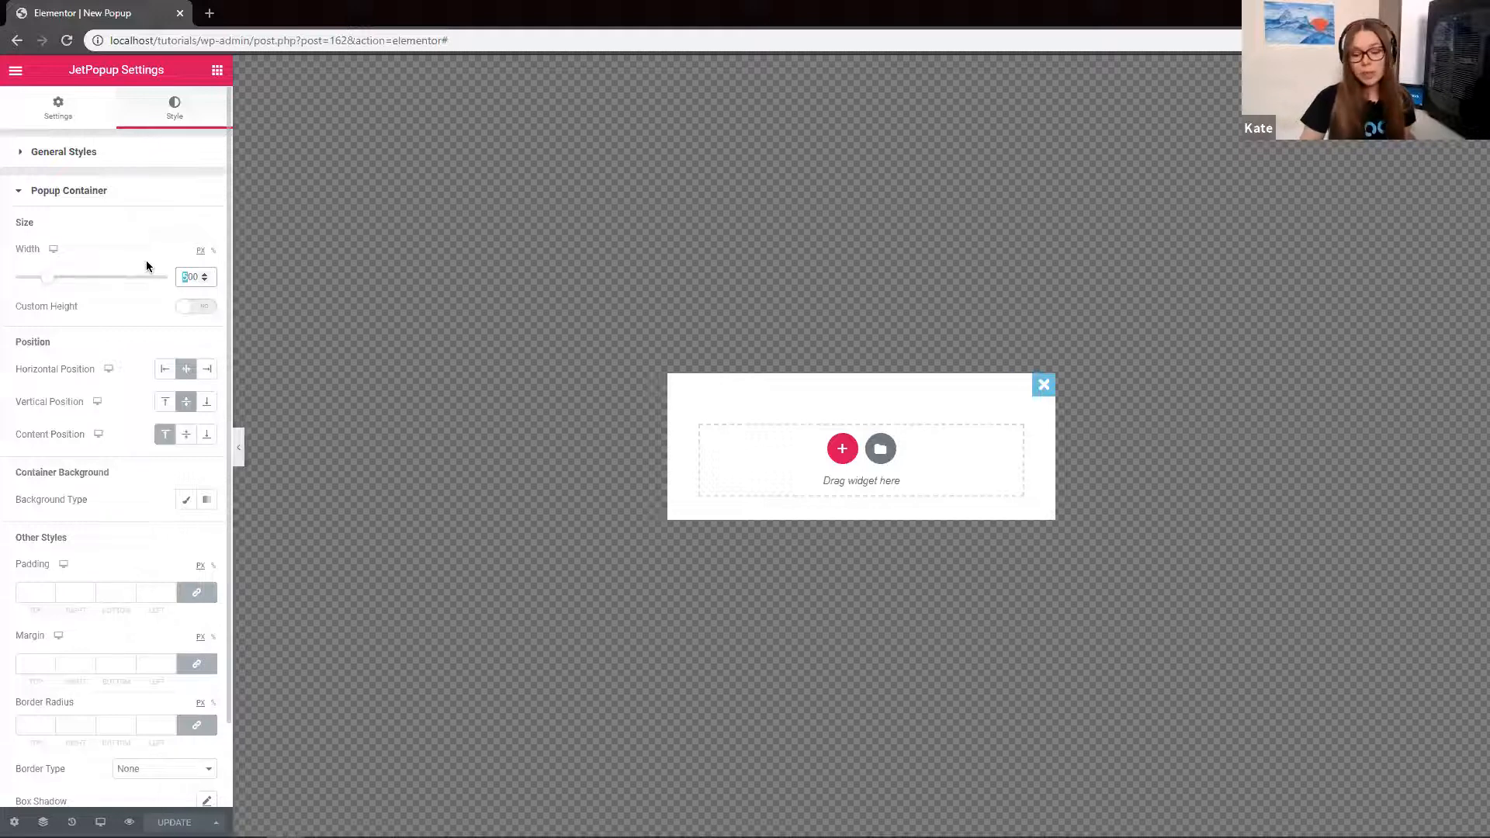
text(6)
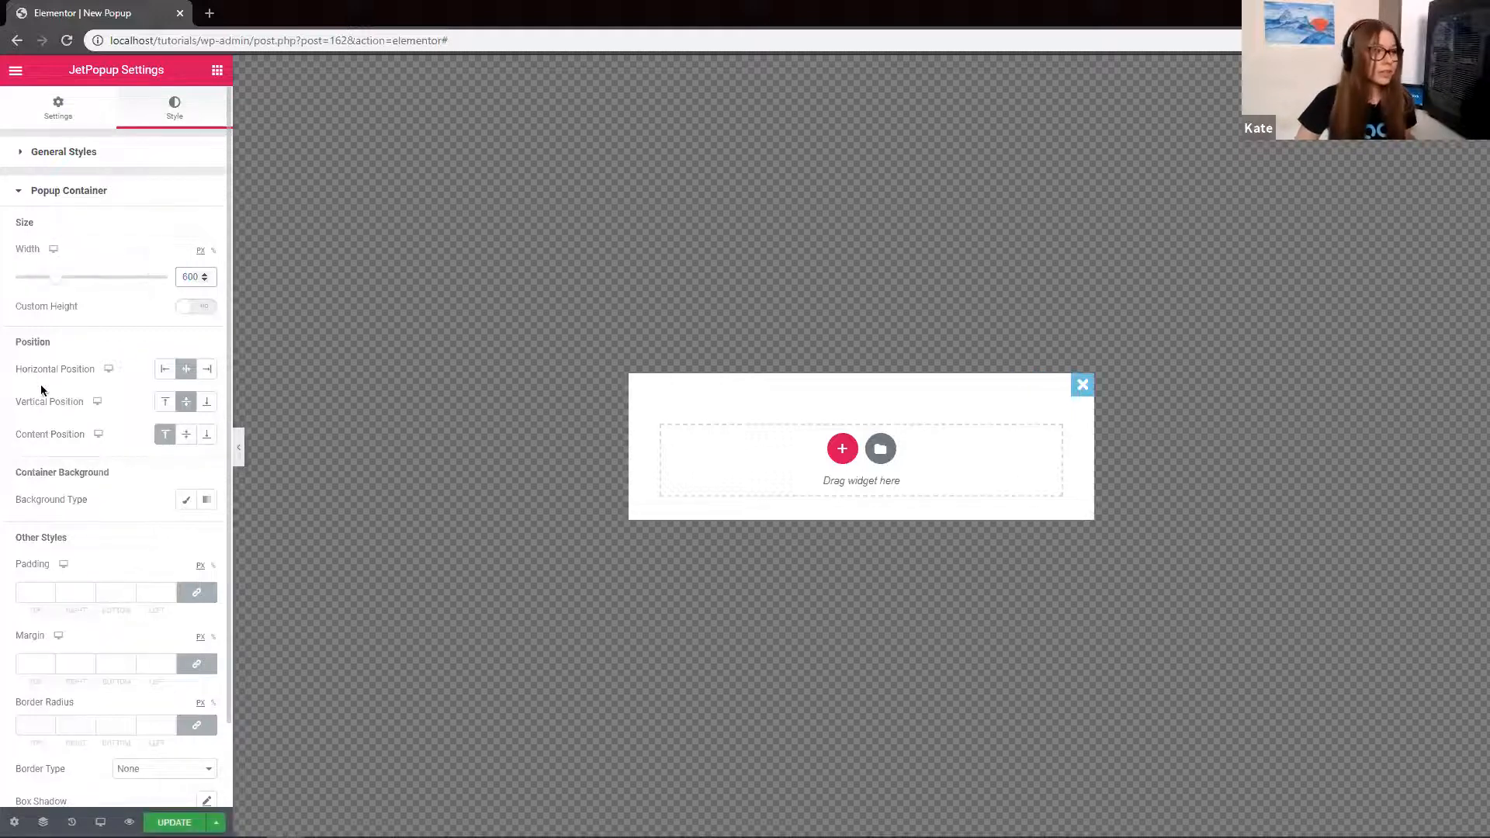
click(207, 307)
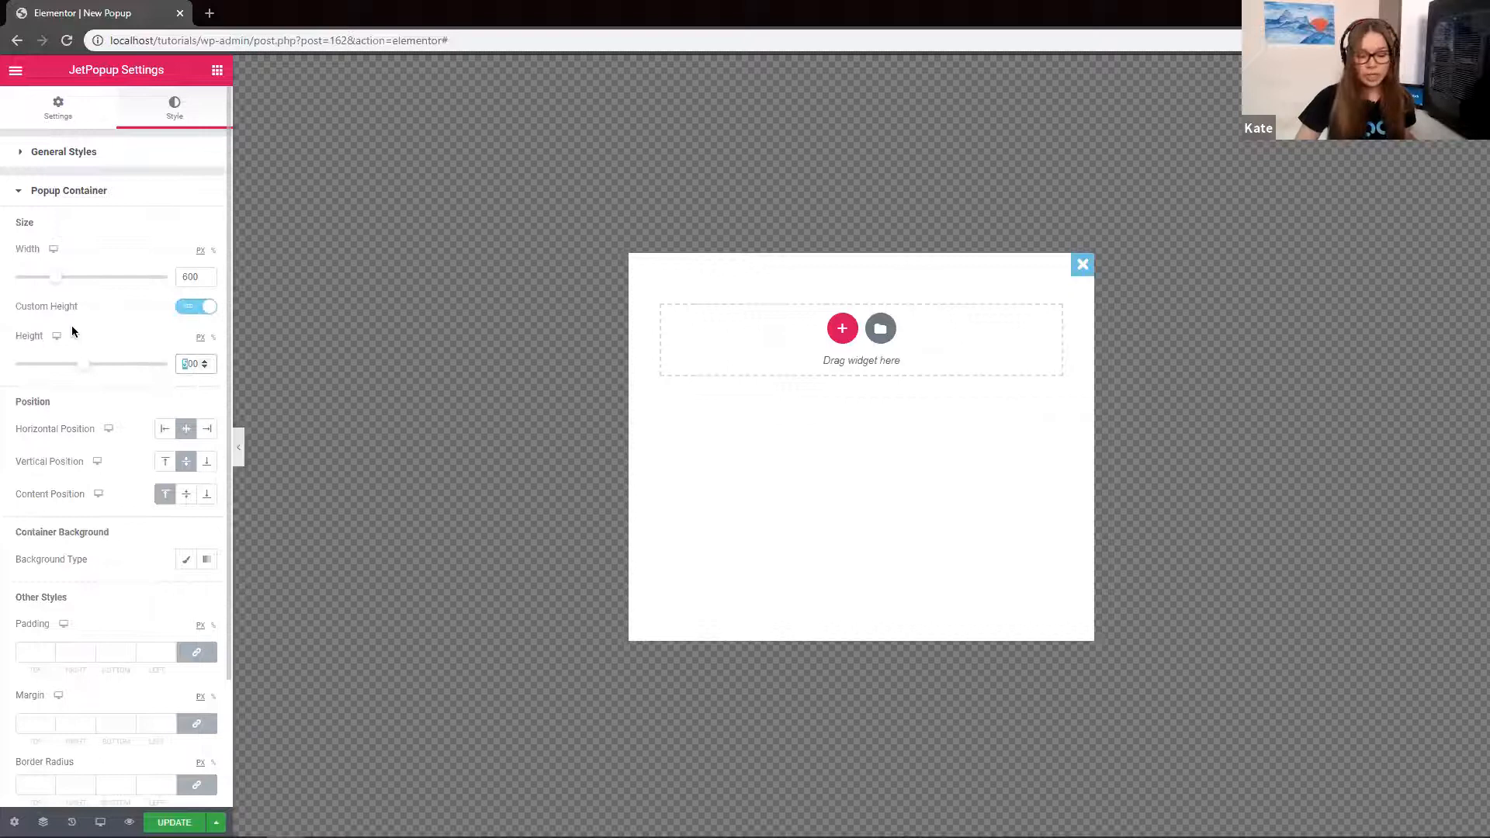
text(8)
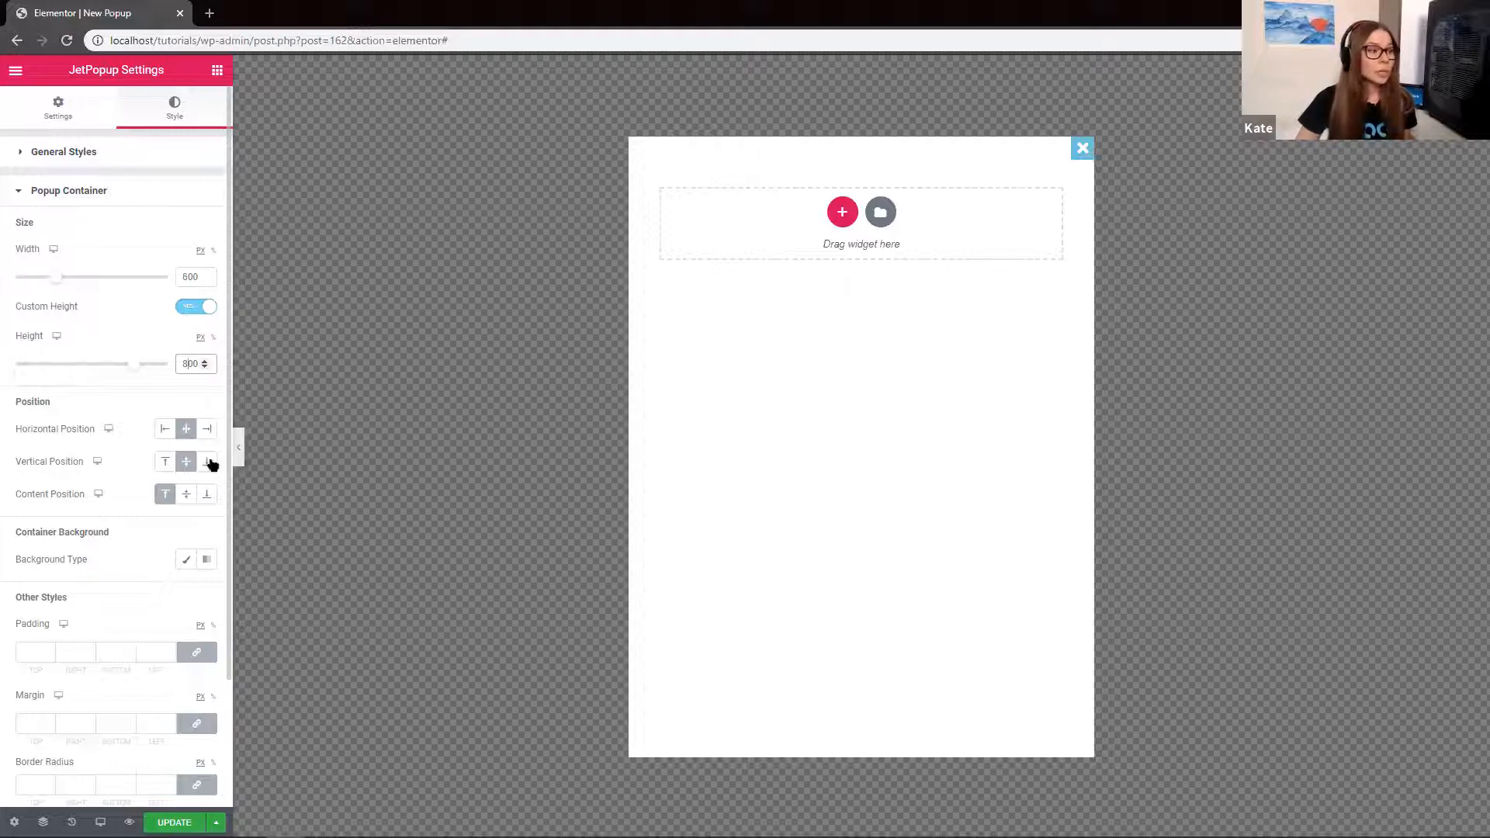
Try other horizontal and vertical positions for the popup container, and return it to Center and Middle
click(165, 429)
click(200, 431)
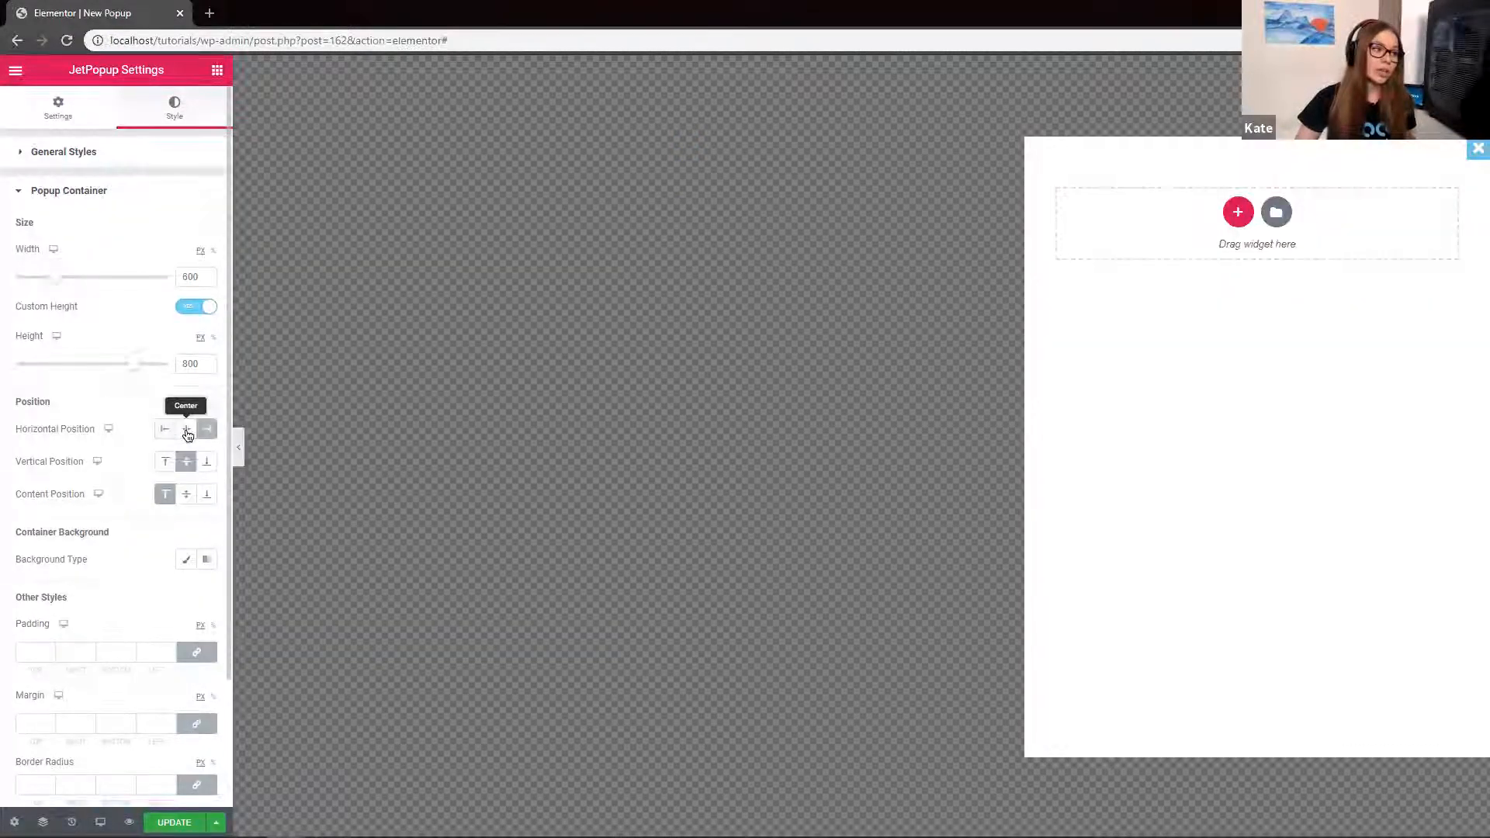
click(186, 429)
click(167, 461)
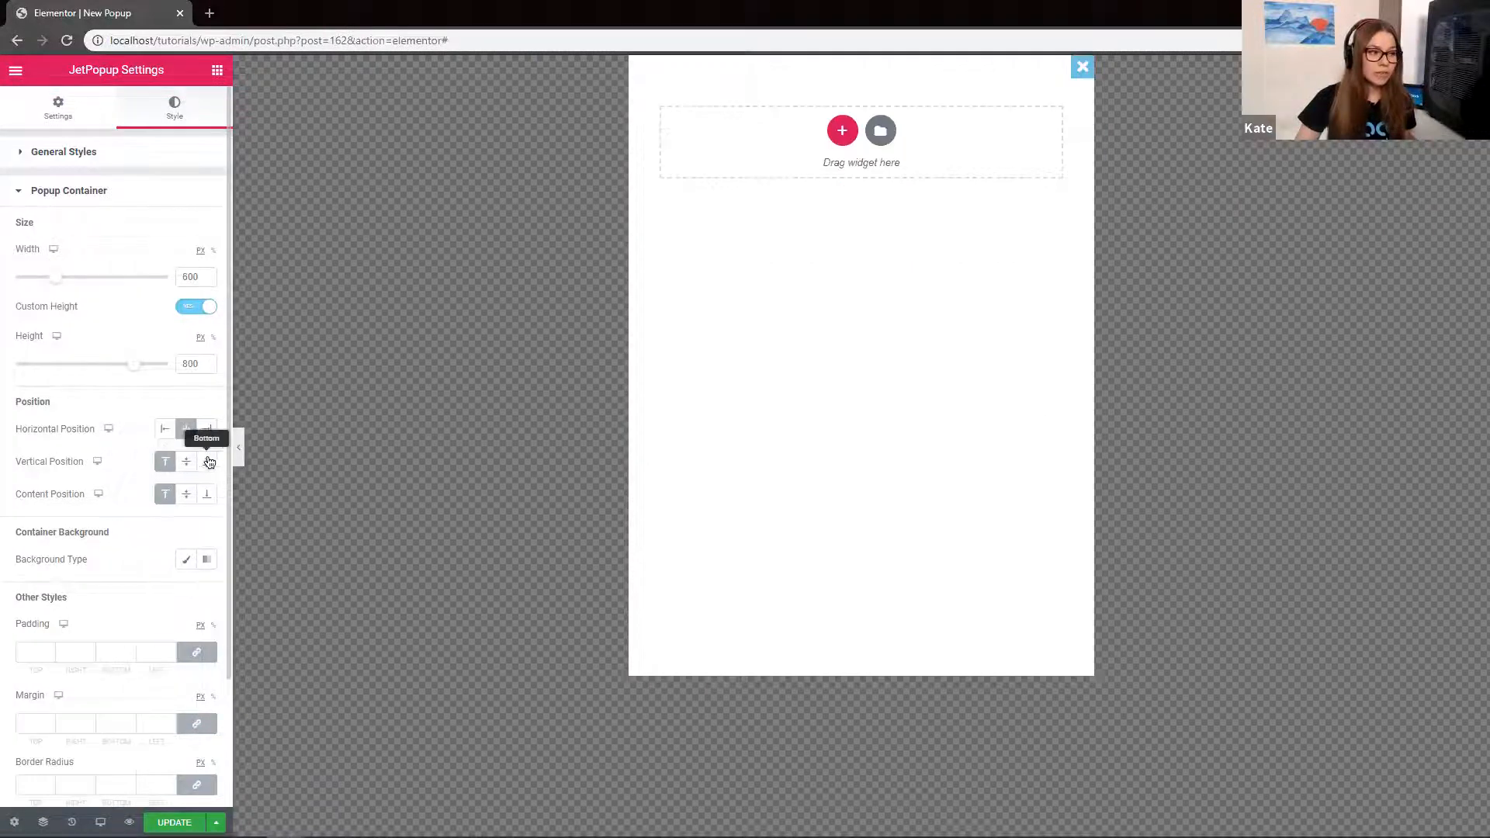
click(207, 462)
click(186, 464)
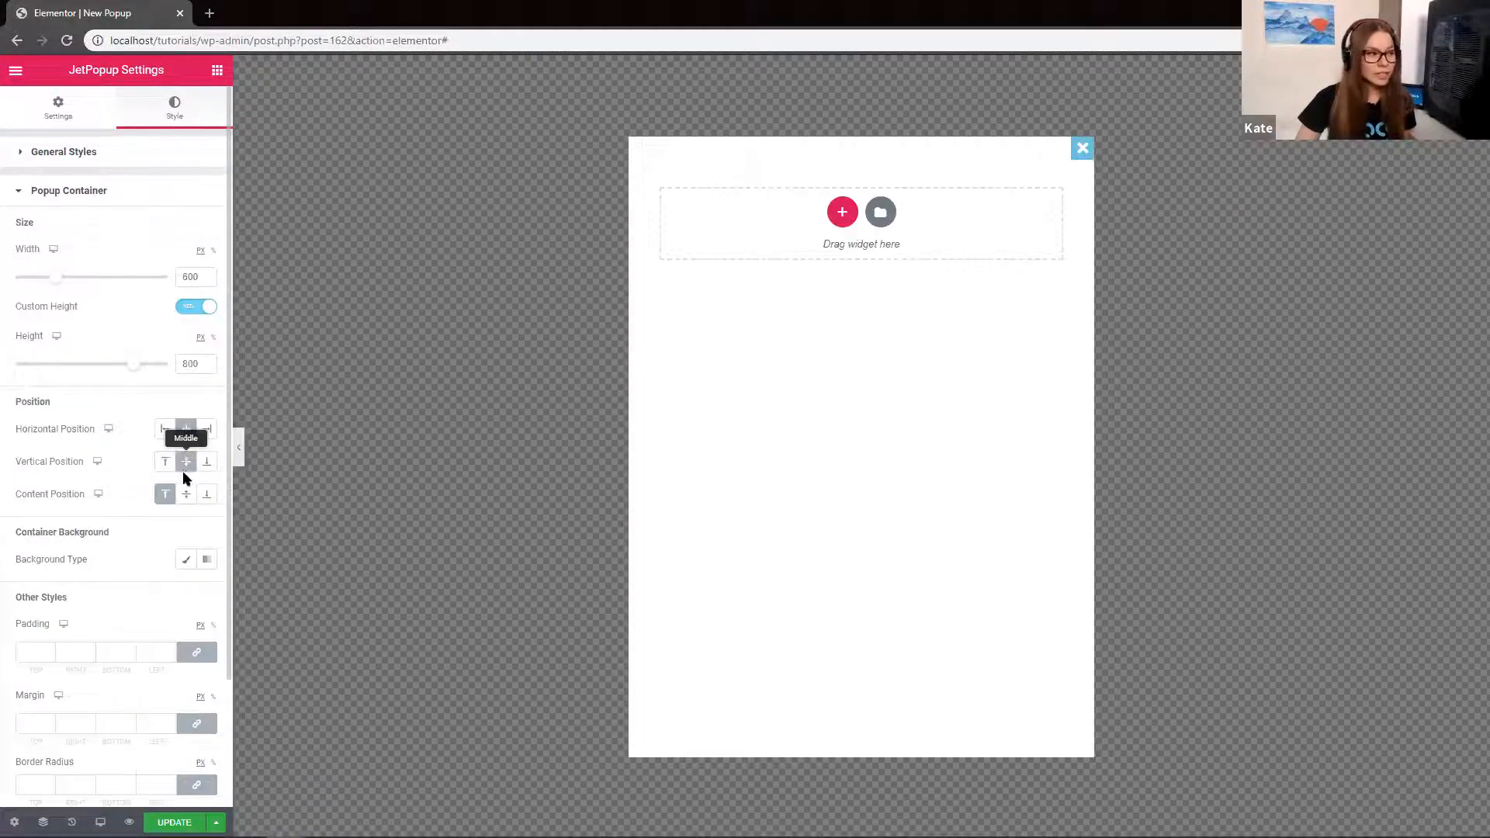
Give the popup container a Classic background using the blue floral image 6.png from the media library
scroll(183, 469, down, 1)
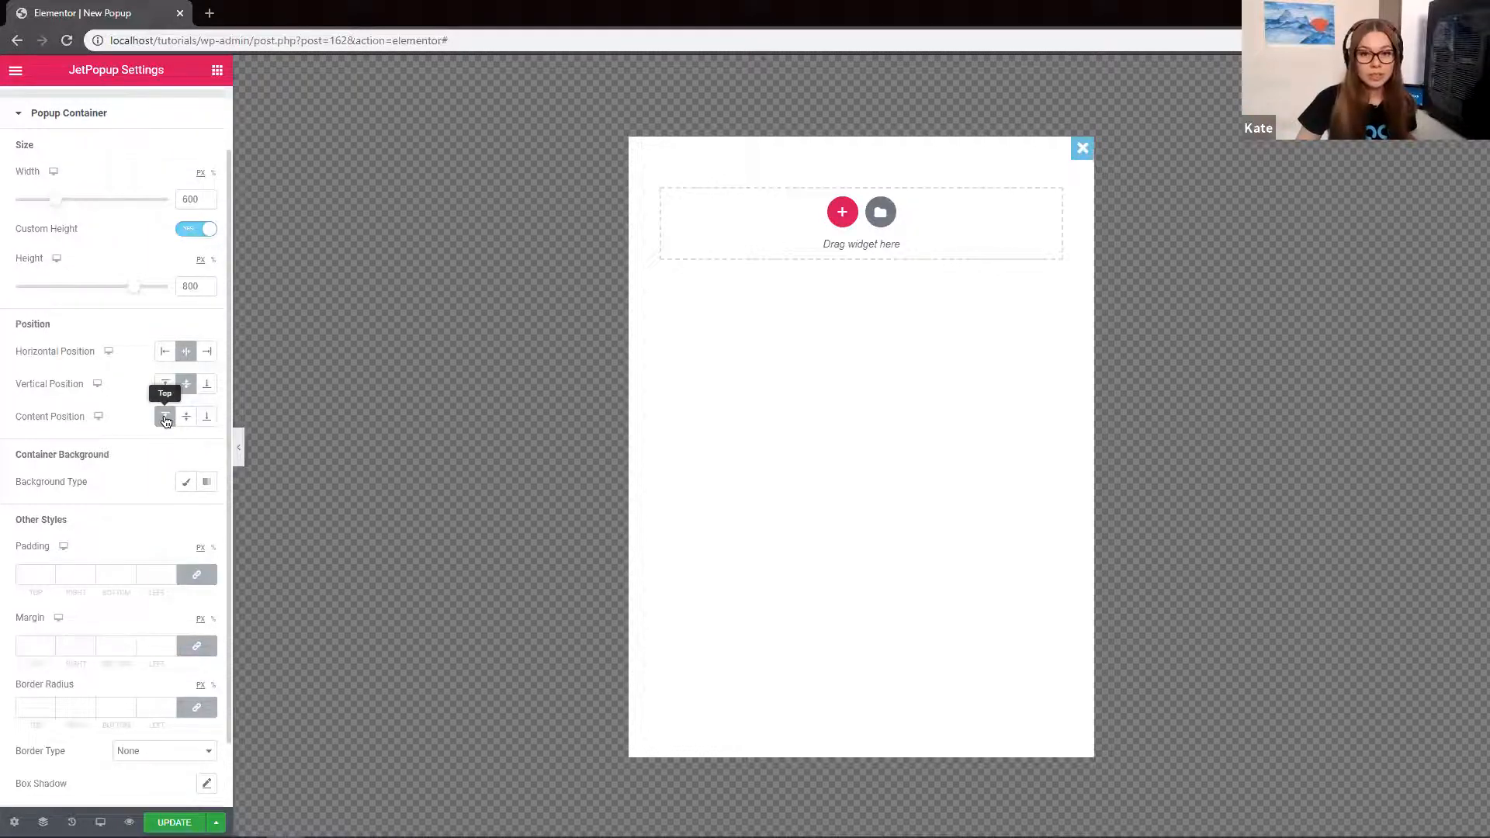
scroll(139, 438, down, 1)
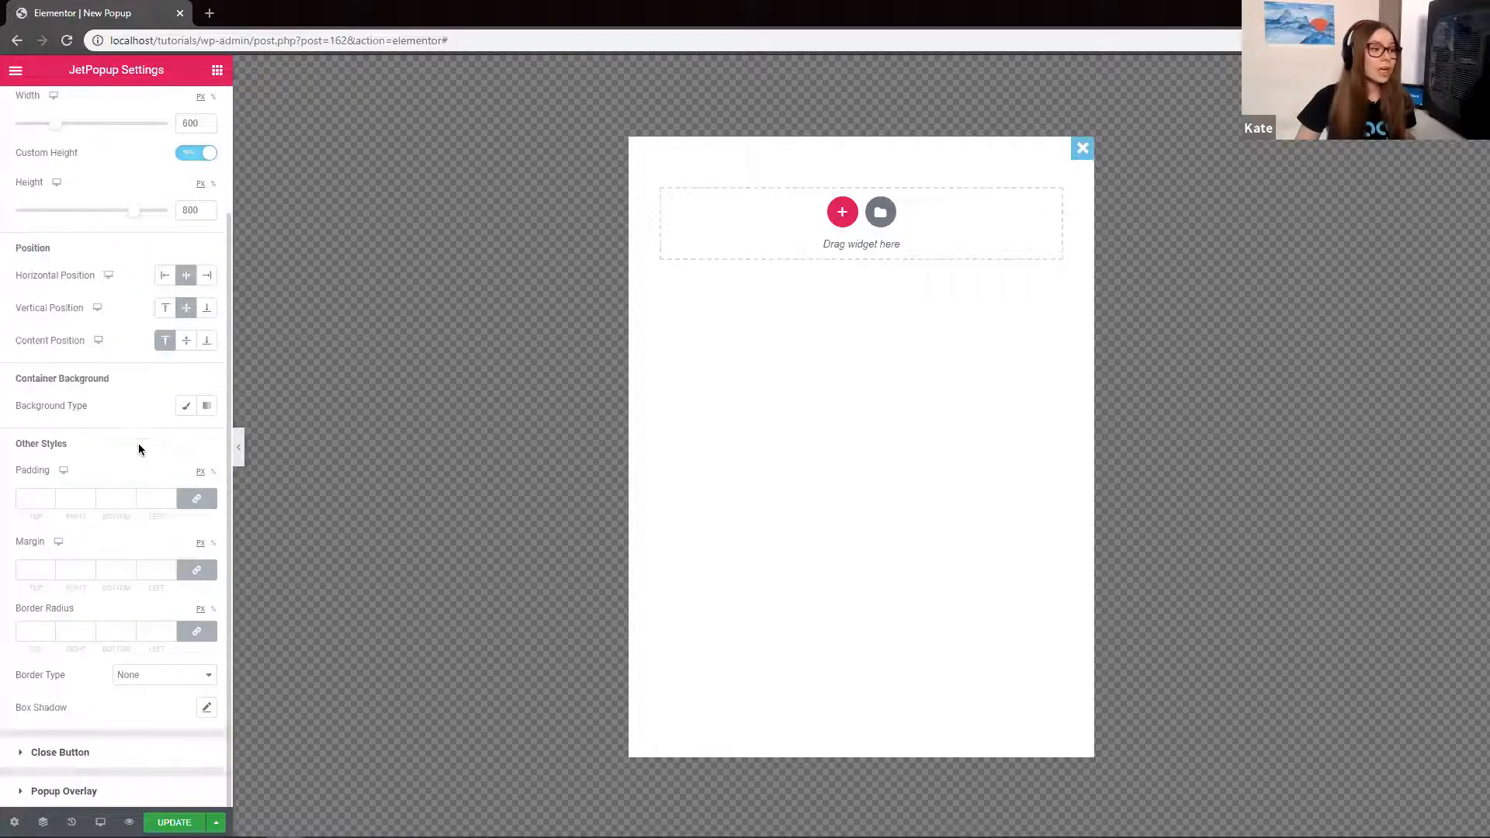
click(186, 408)
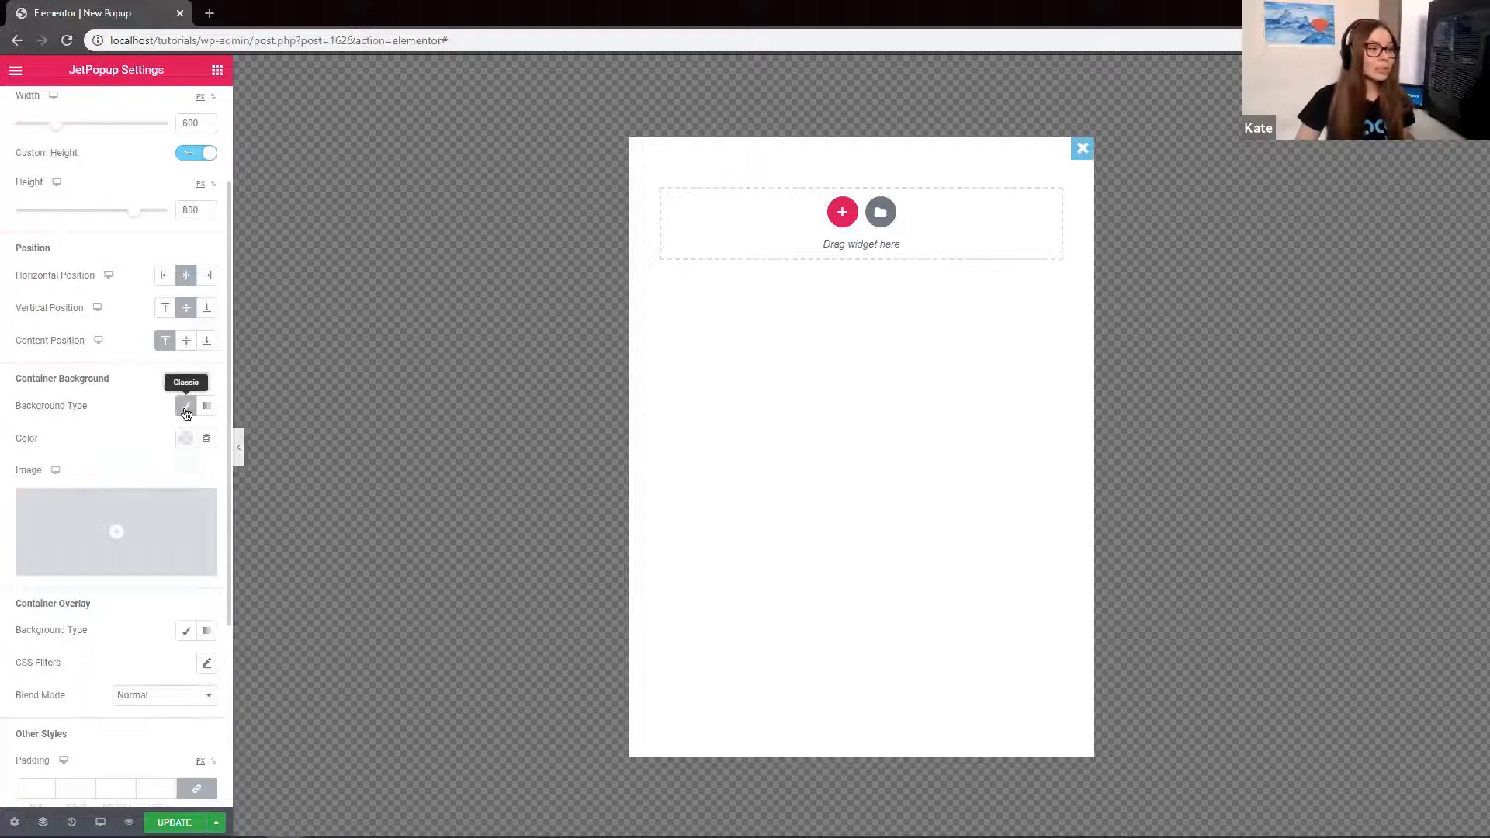
click(185, 440)
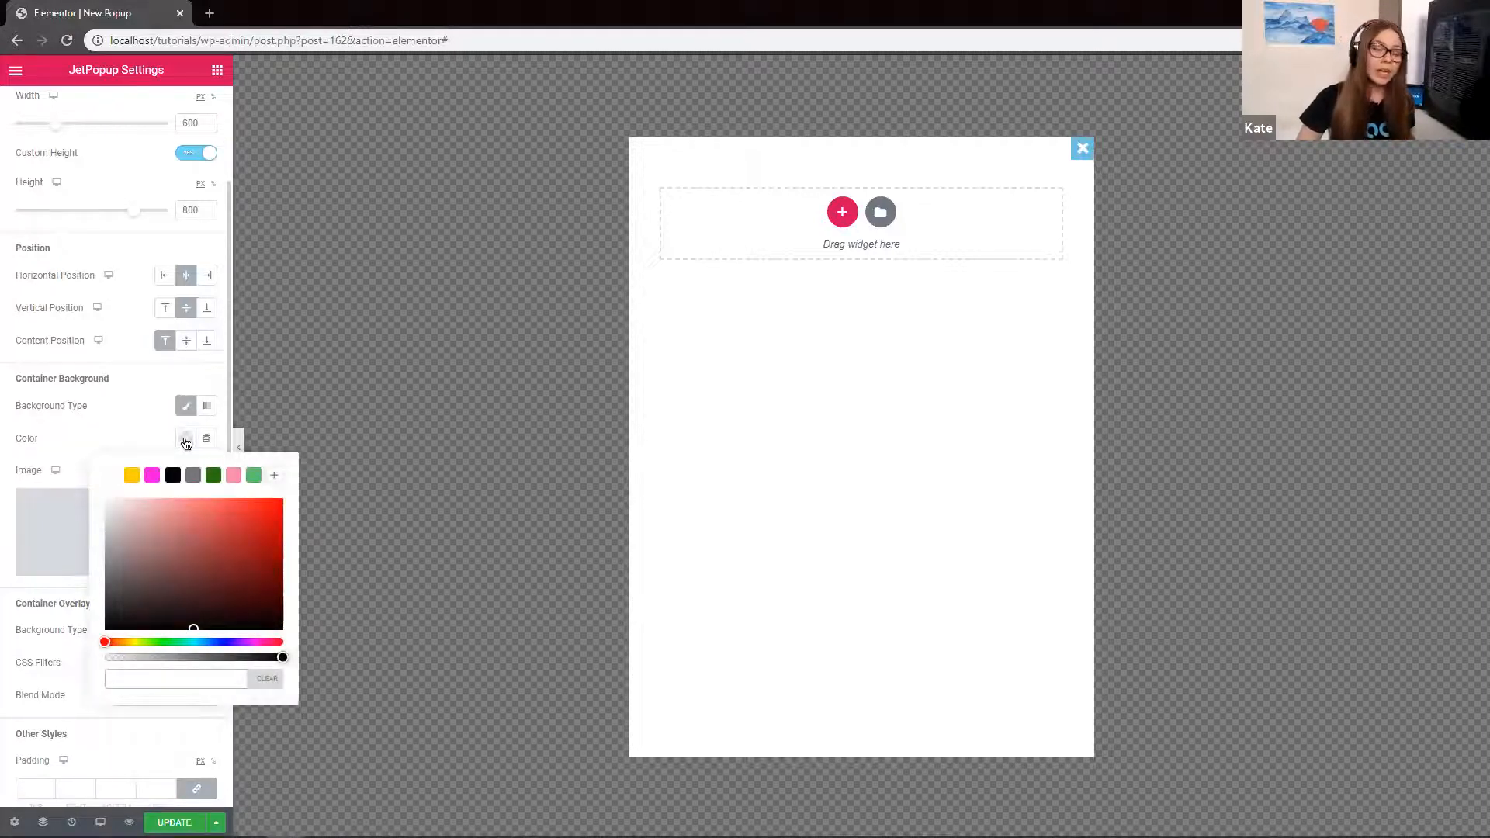
click(119, 525)
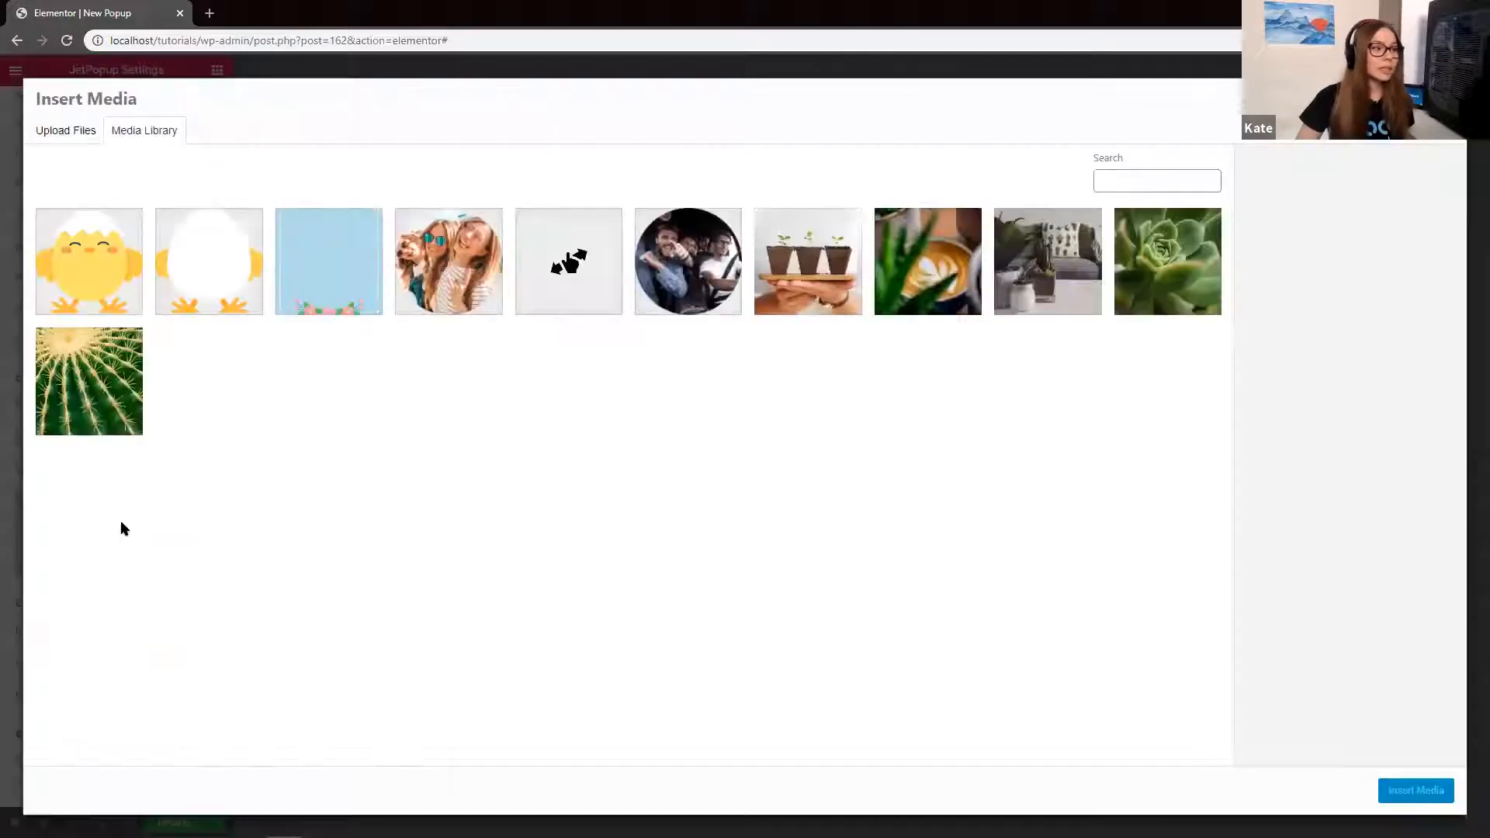
click(318, 245)
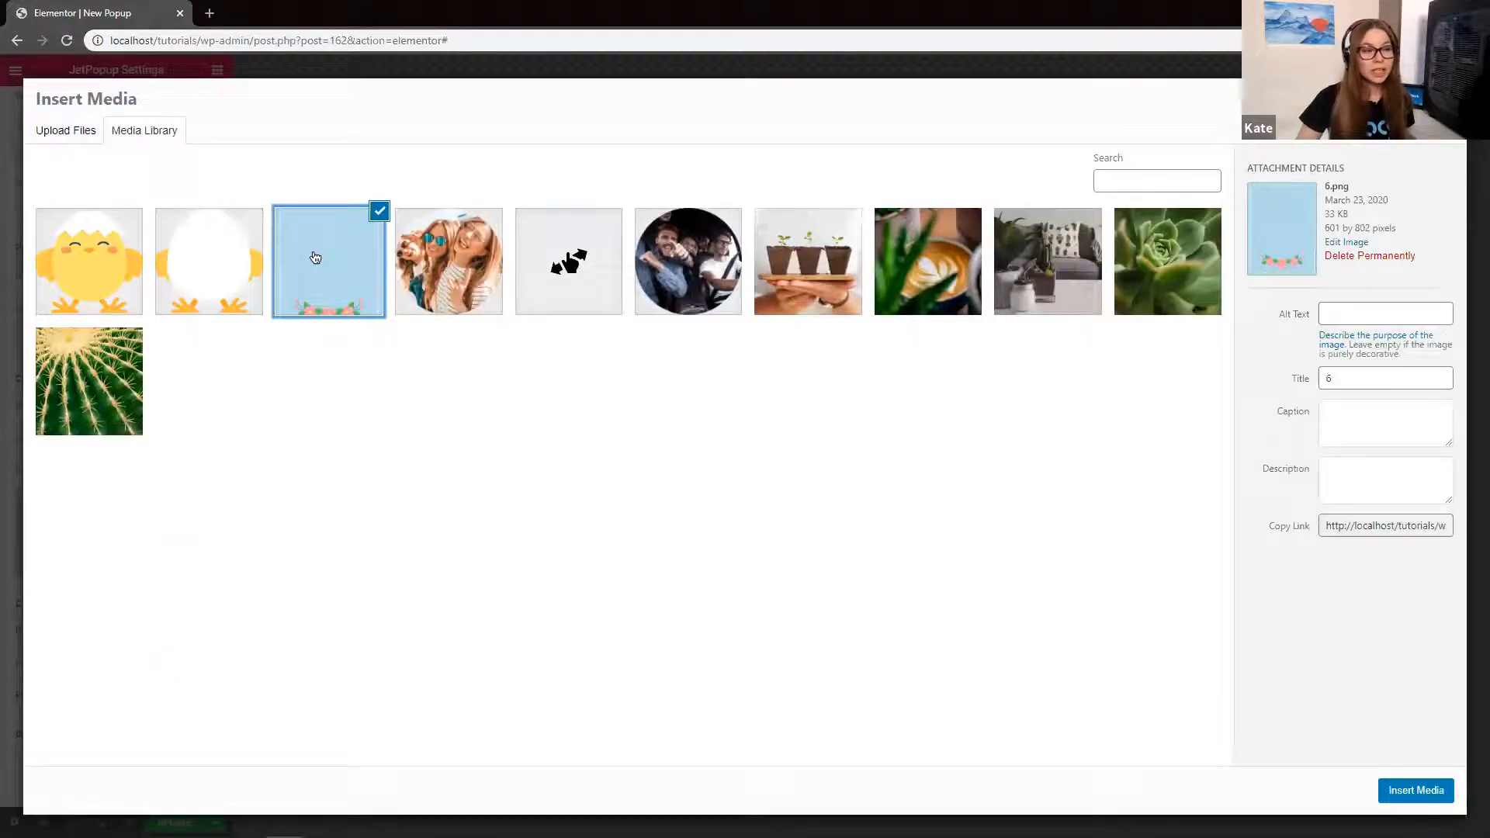
click(1417, 795)
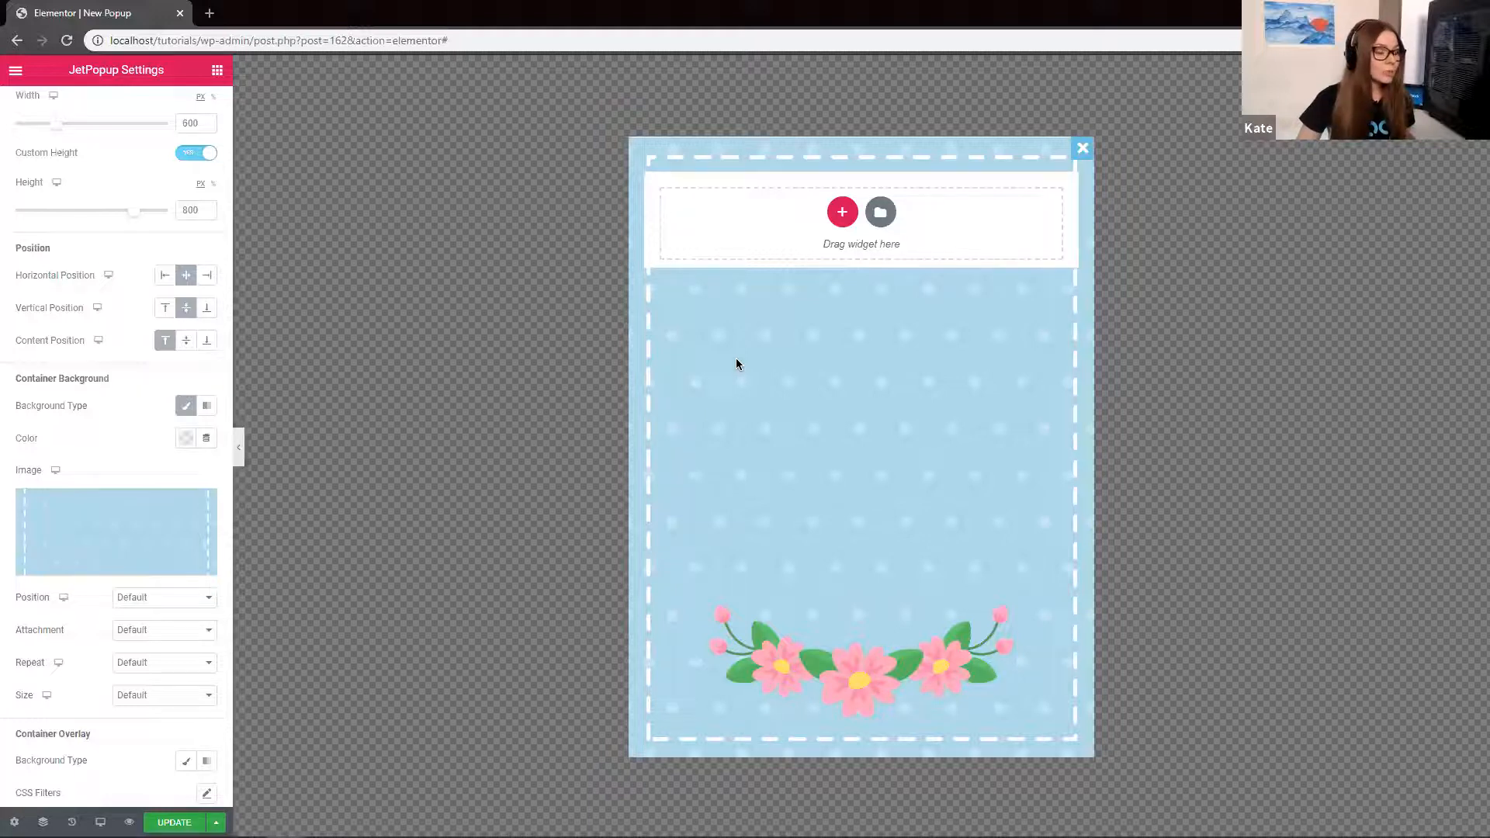
scroll(83, 340, up, 3)
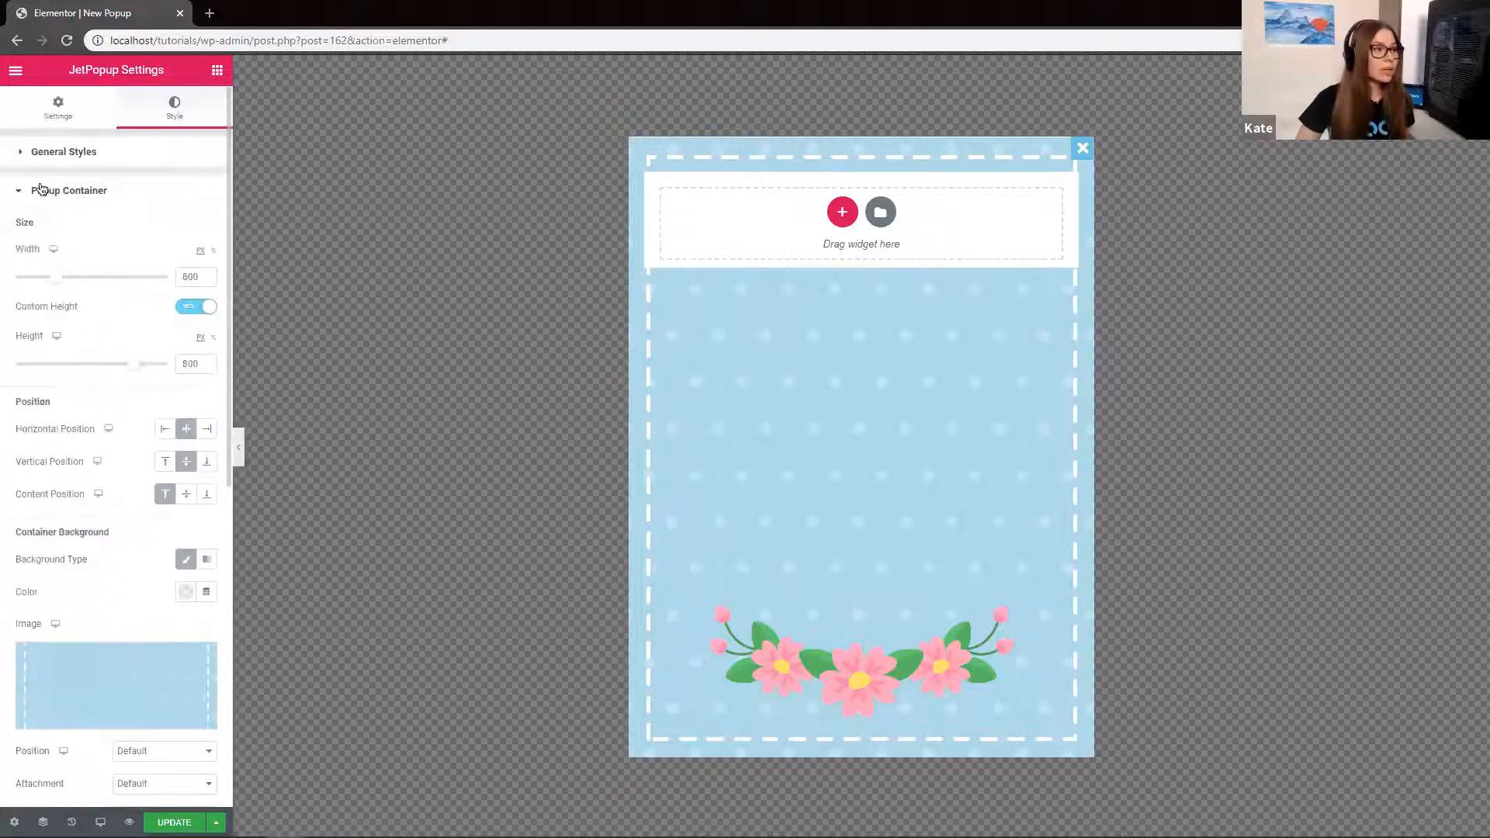
click(33, 190)
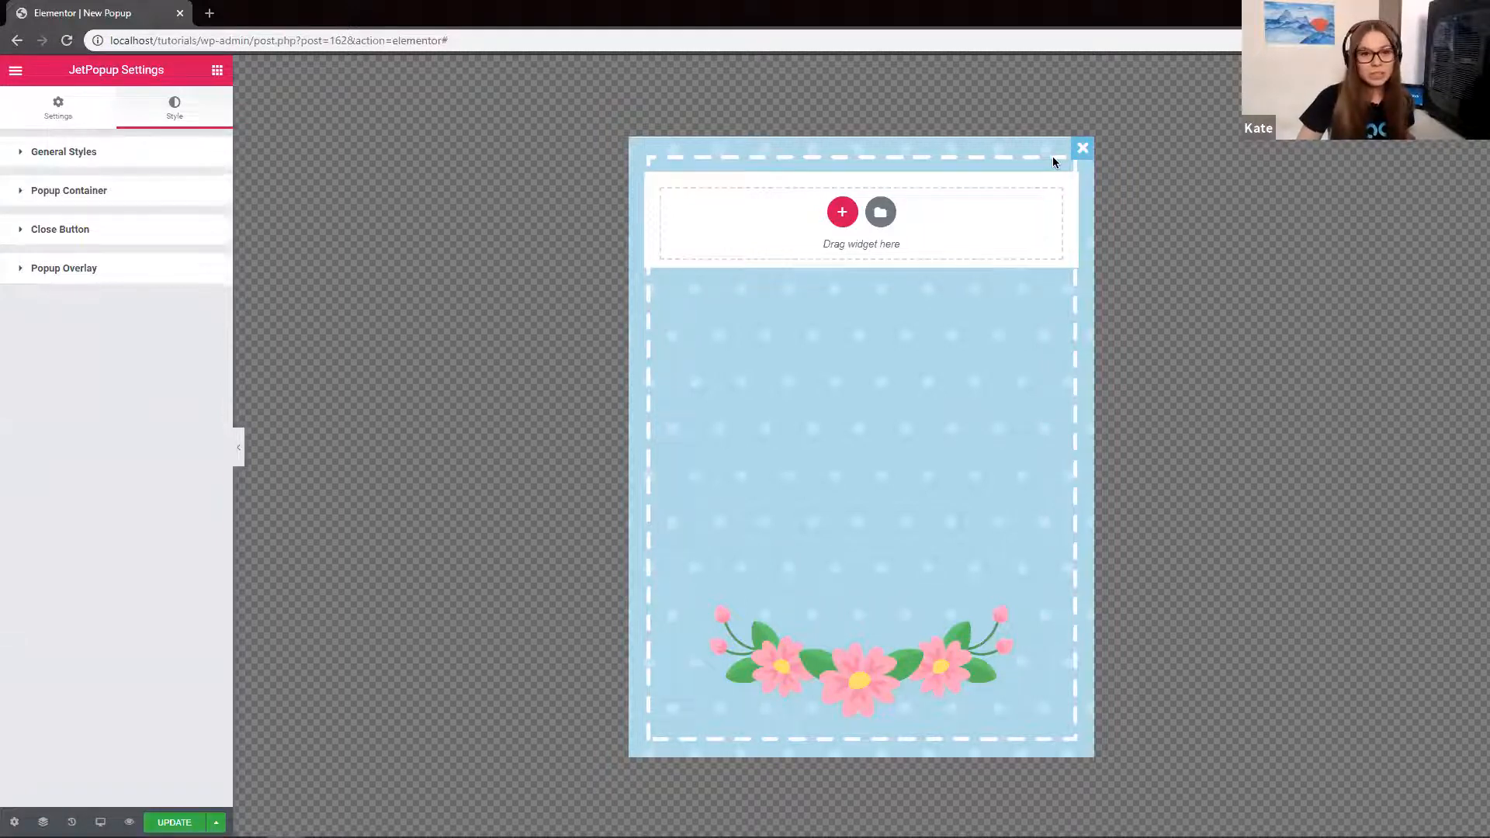
Style the close button's normal state with a white icon and a Classic pink background
click(23, 231)
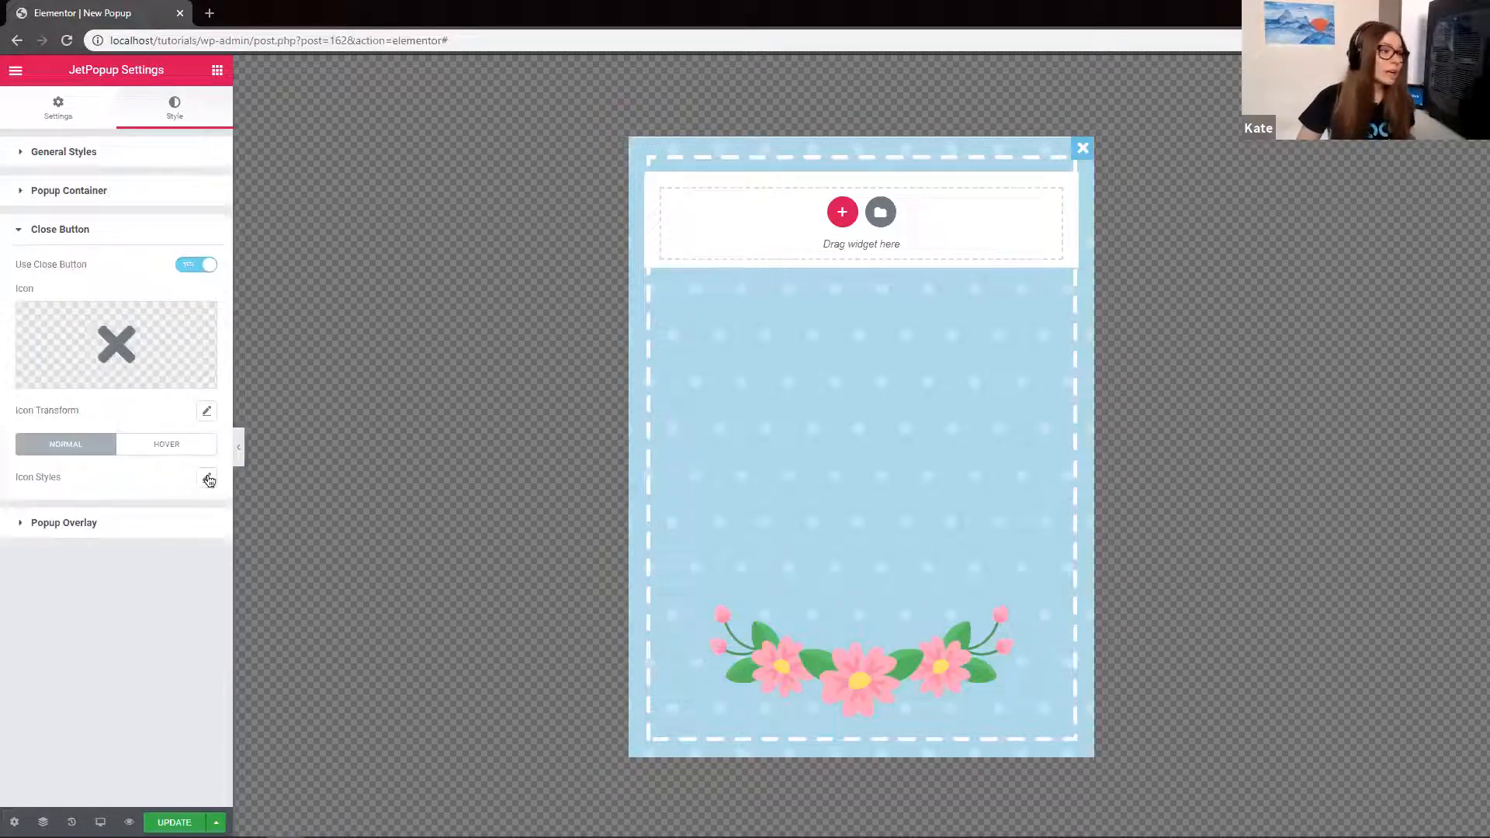
mouse_move(86, 327)
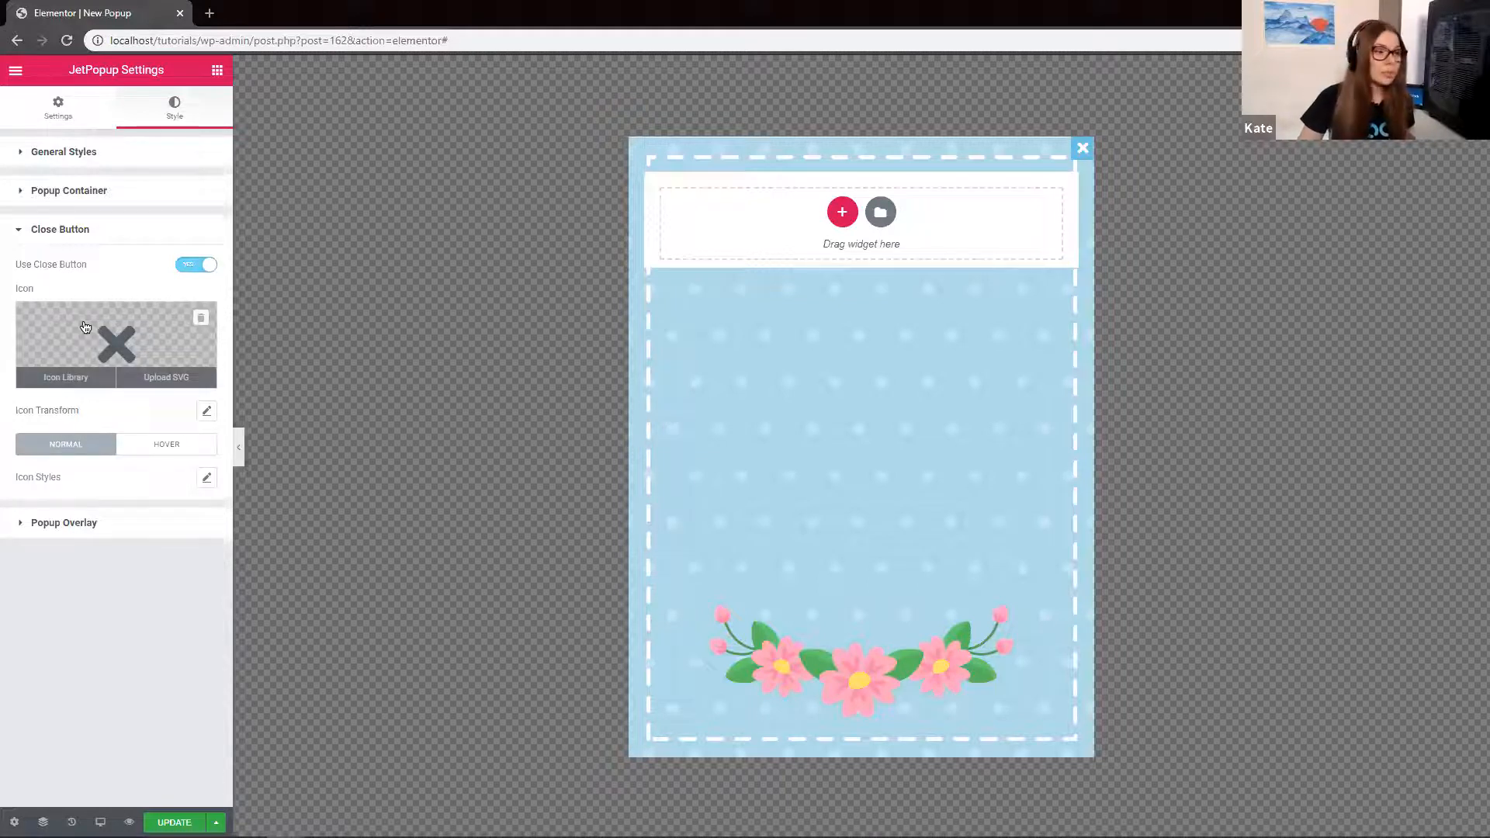
click(206, 479)
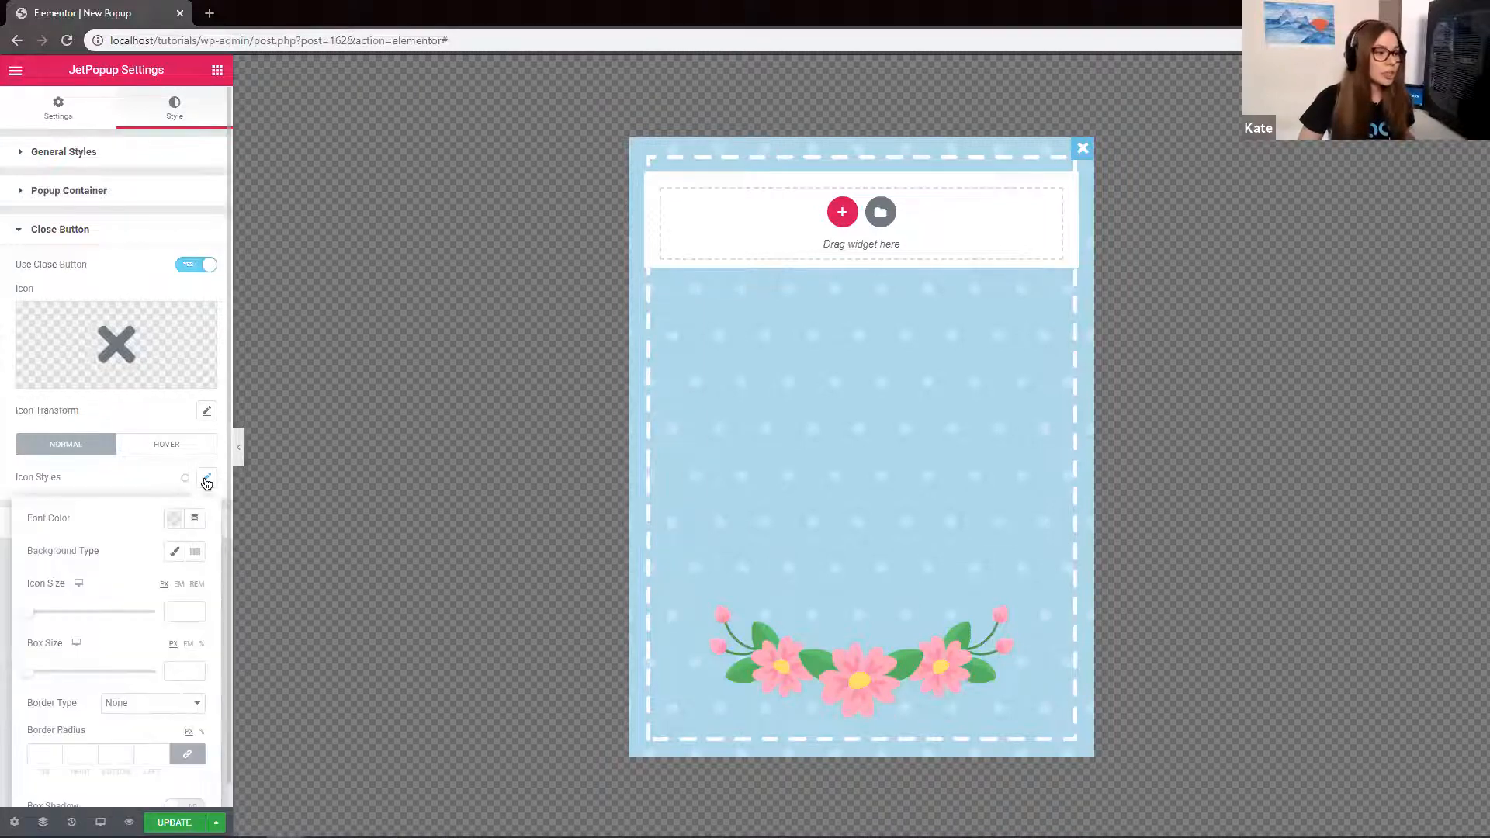
scroll(203, 482, down, 1)
click(172, 499)
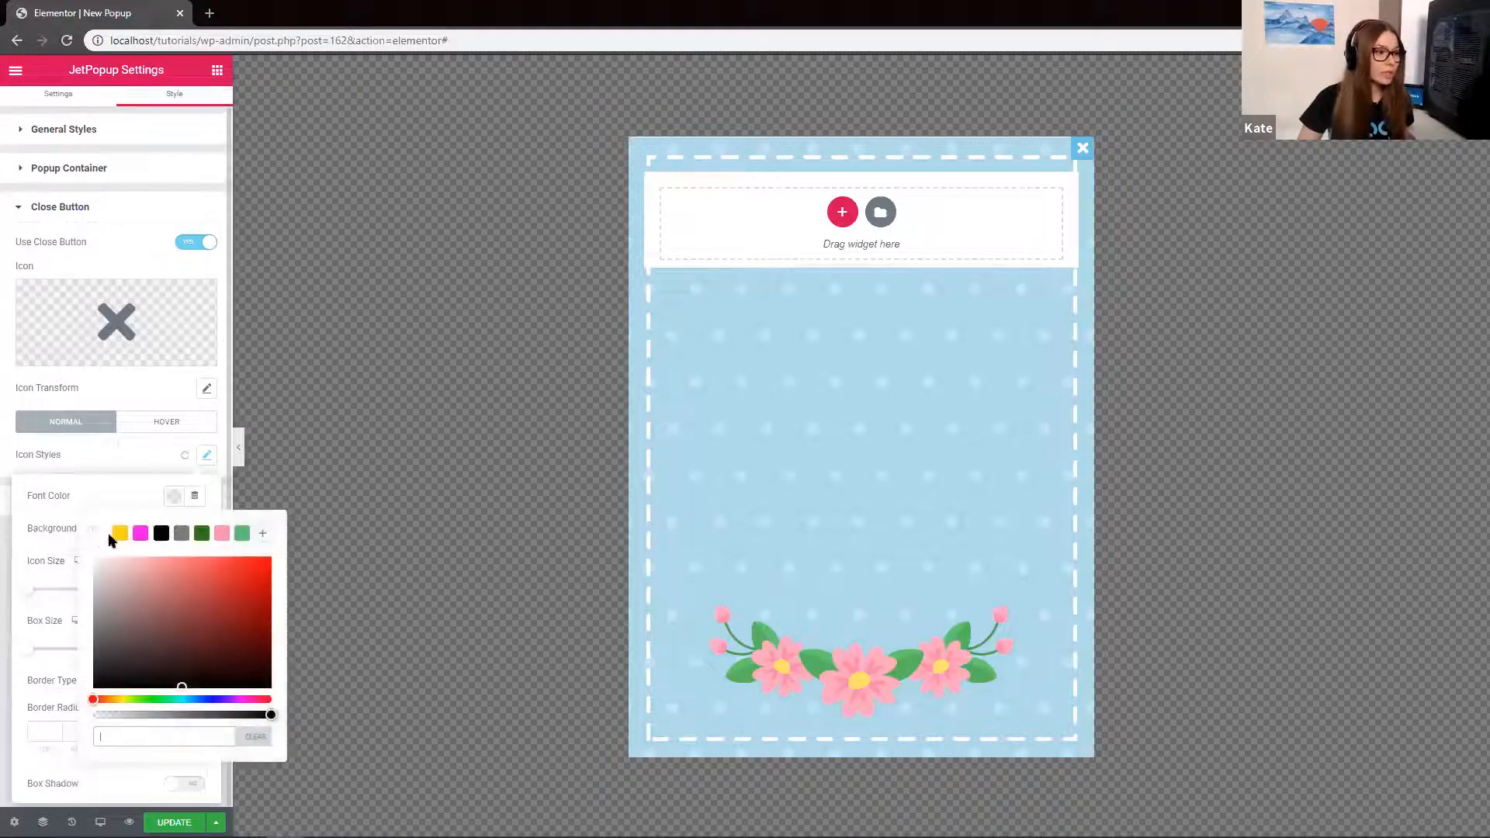
click(121, 508)
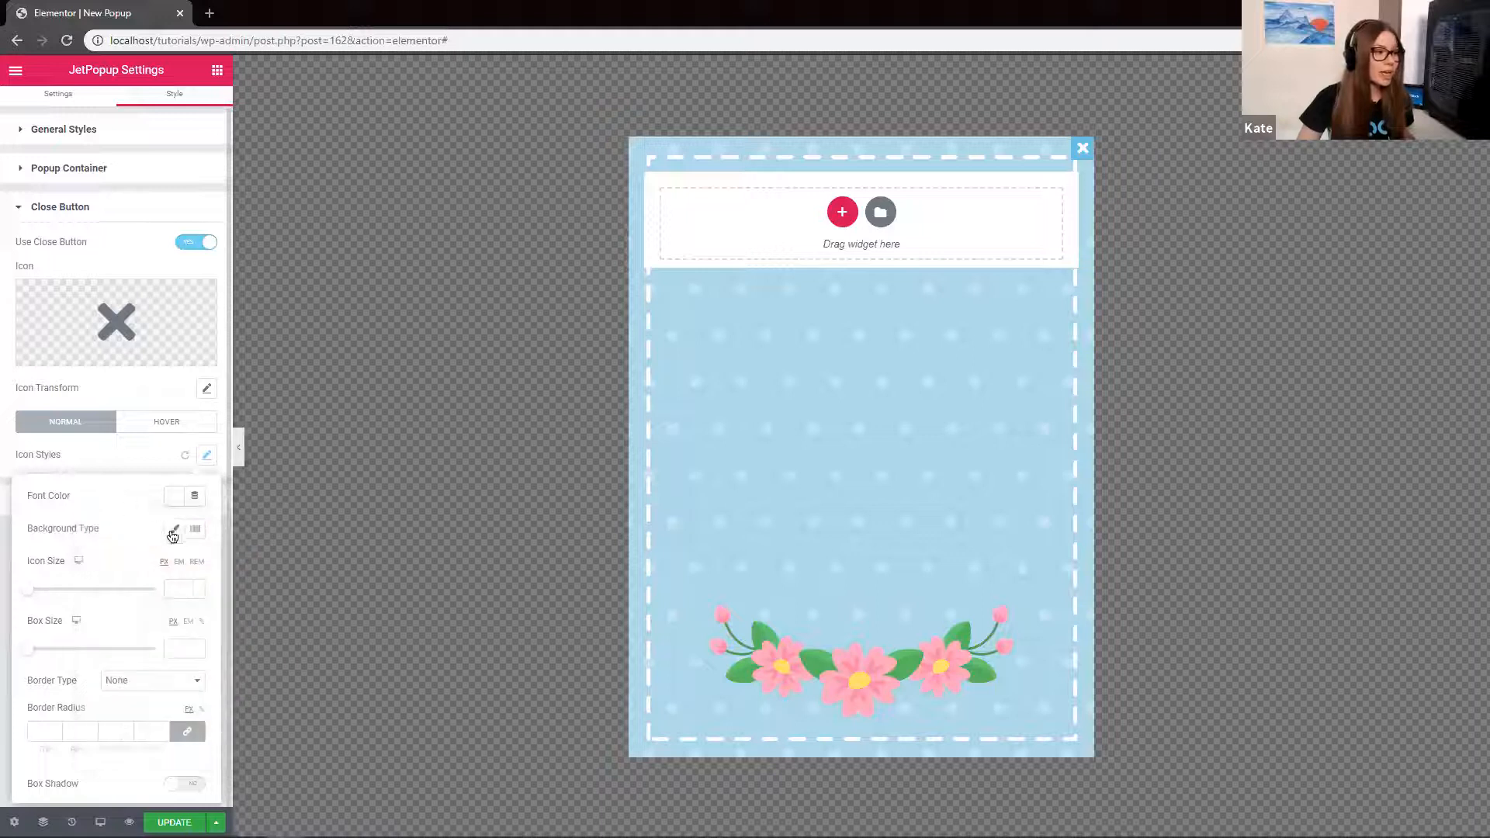
click(174, 528)
click(174, 563)
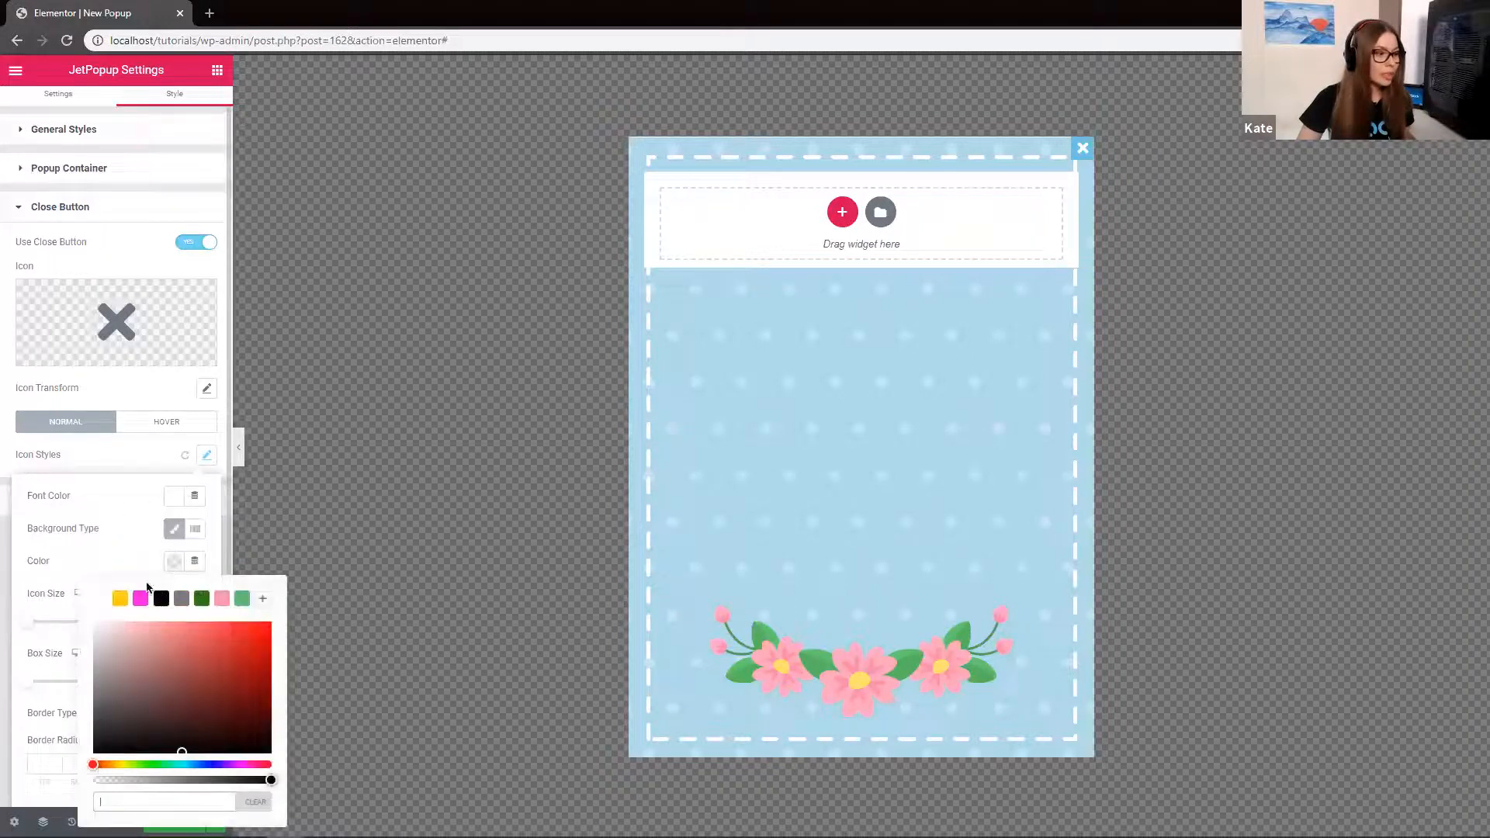
click(222, 598)
click(114, 533)
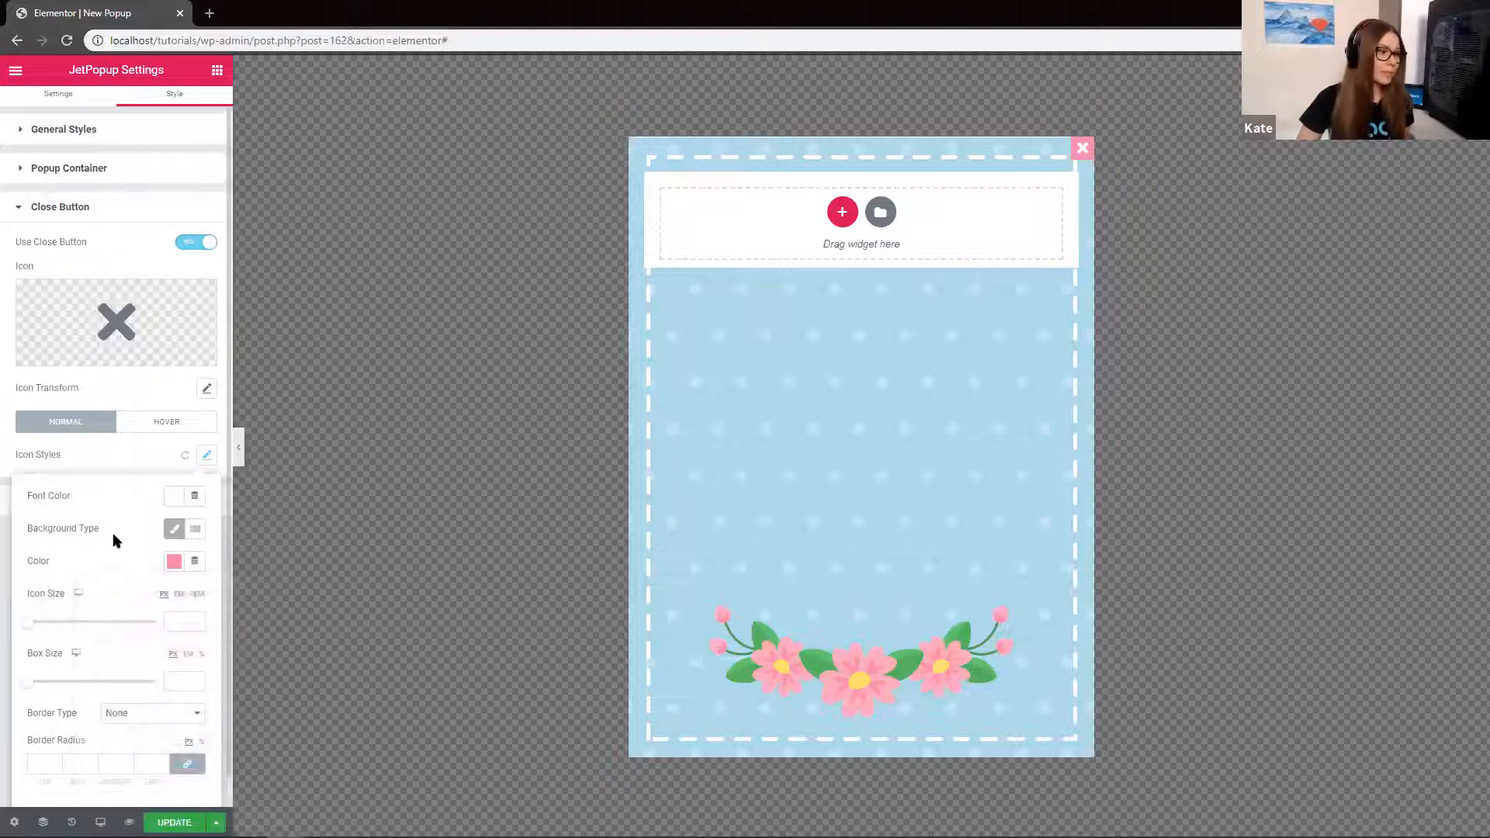
Style the close button's hover state with a white icon and a Classic yellow background
click(167, 427)
click(205, 479)
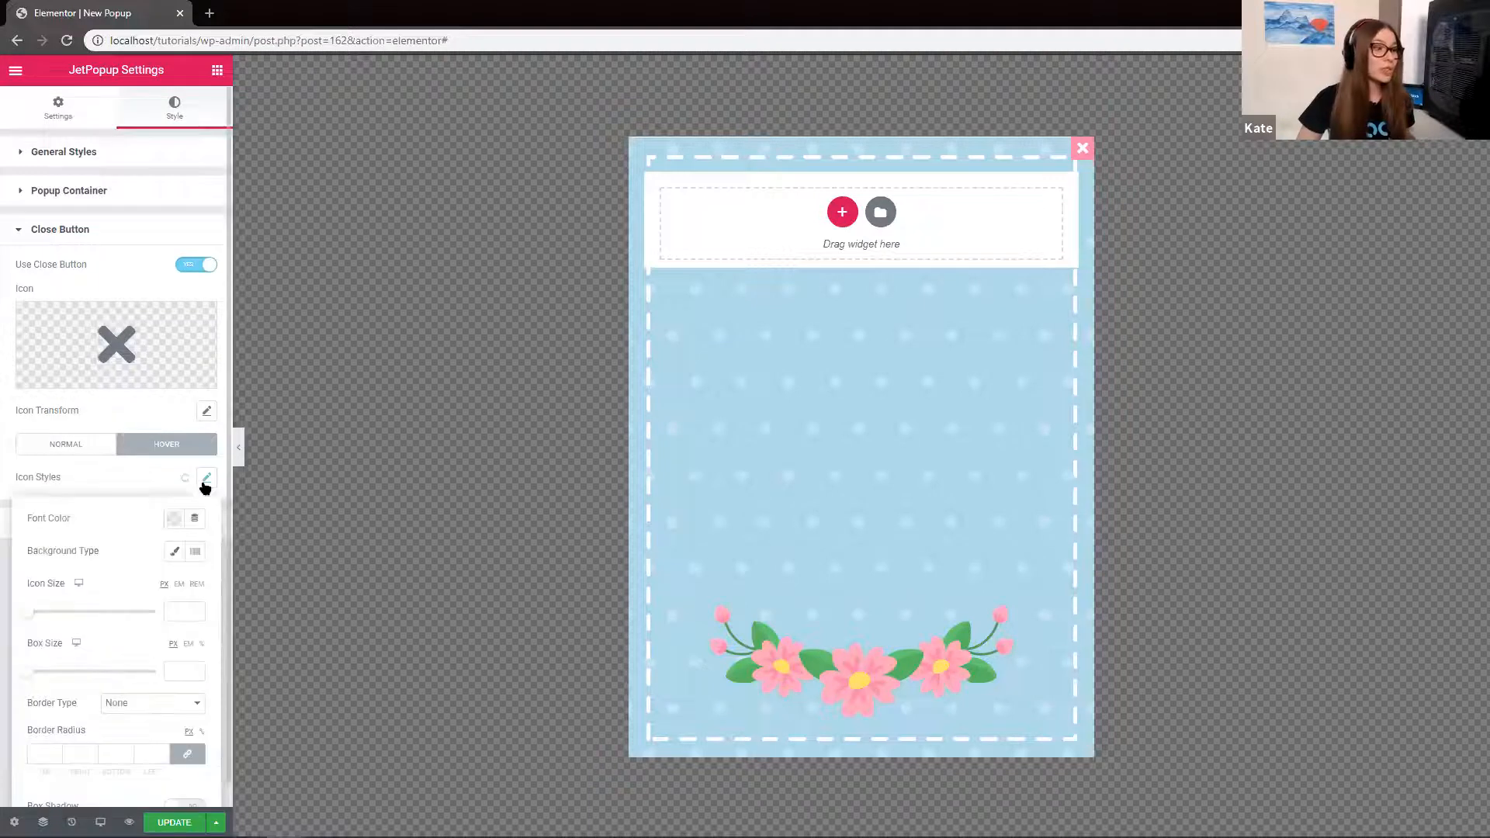
click(174, 522)
click(103, 555)
click(133, 525)
click(175, 552)
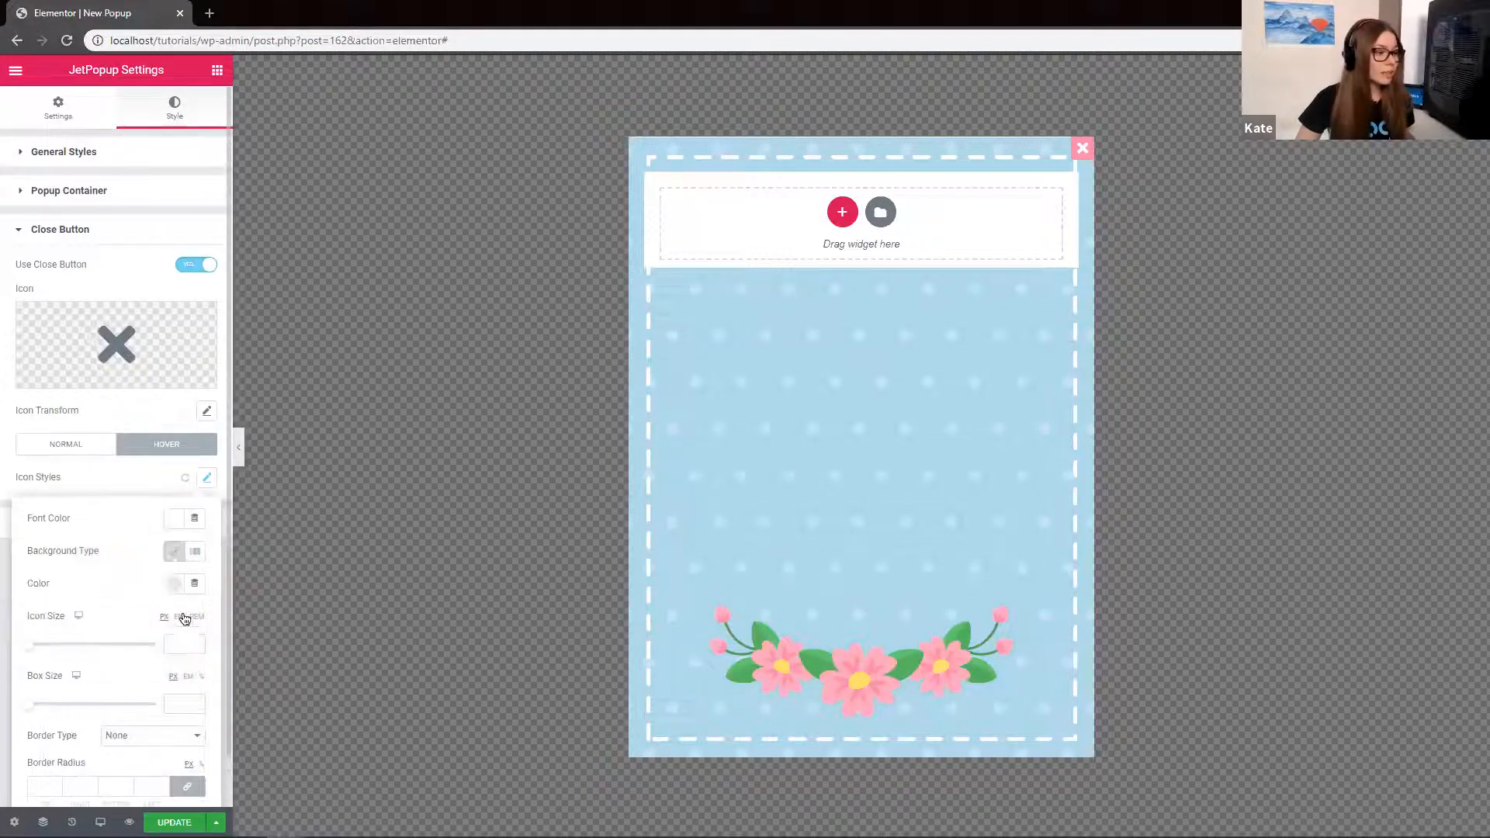
click(173, 584)
click(121, 341)
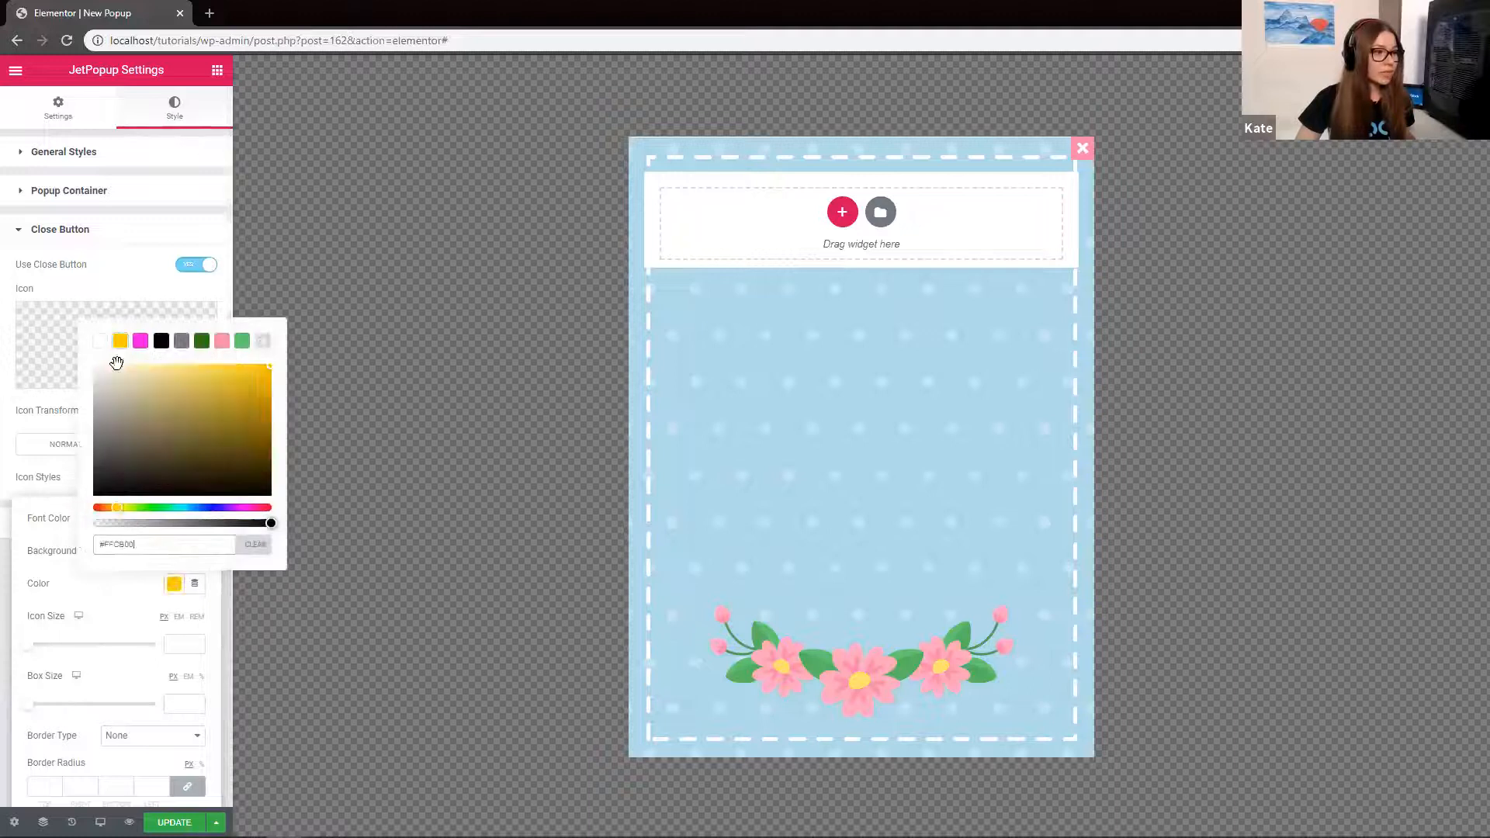
click(67, 585)
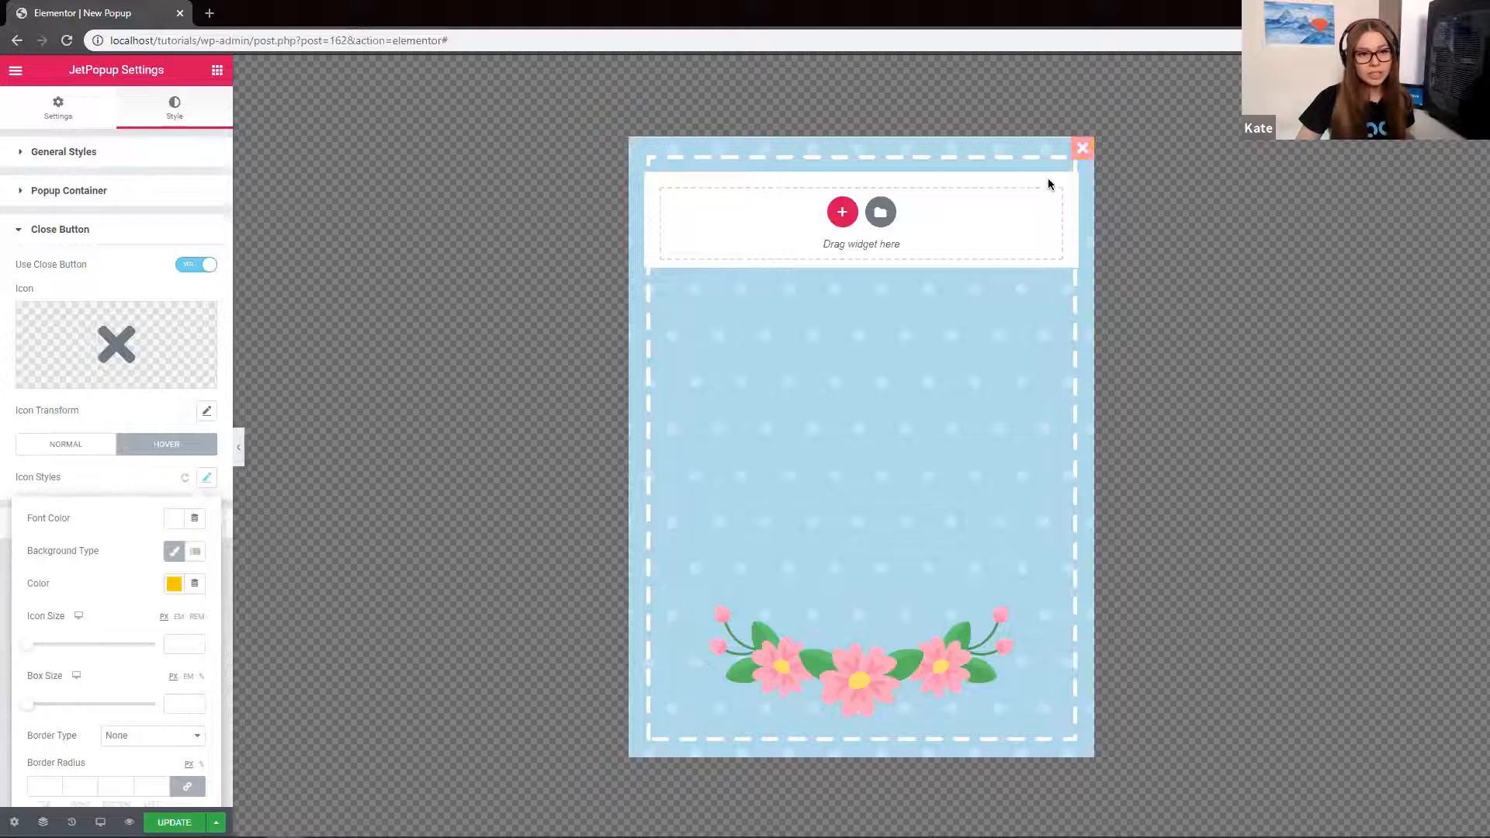
click(117, 489)
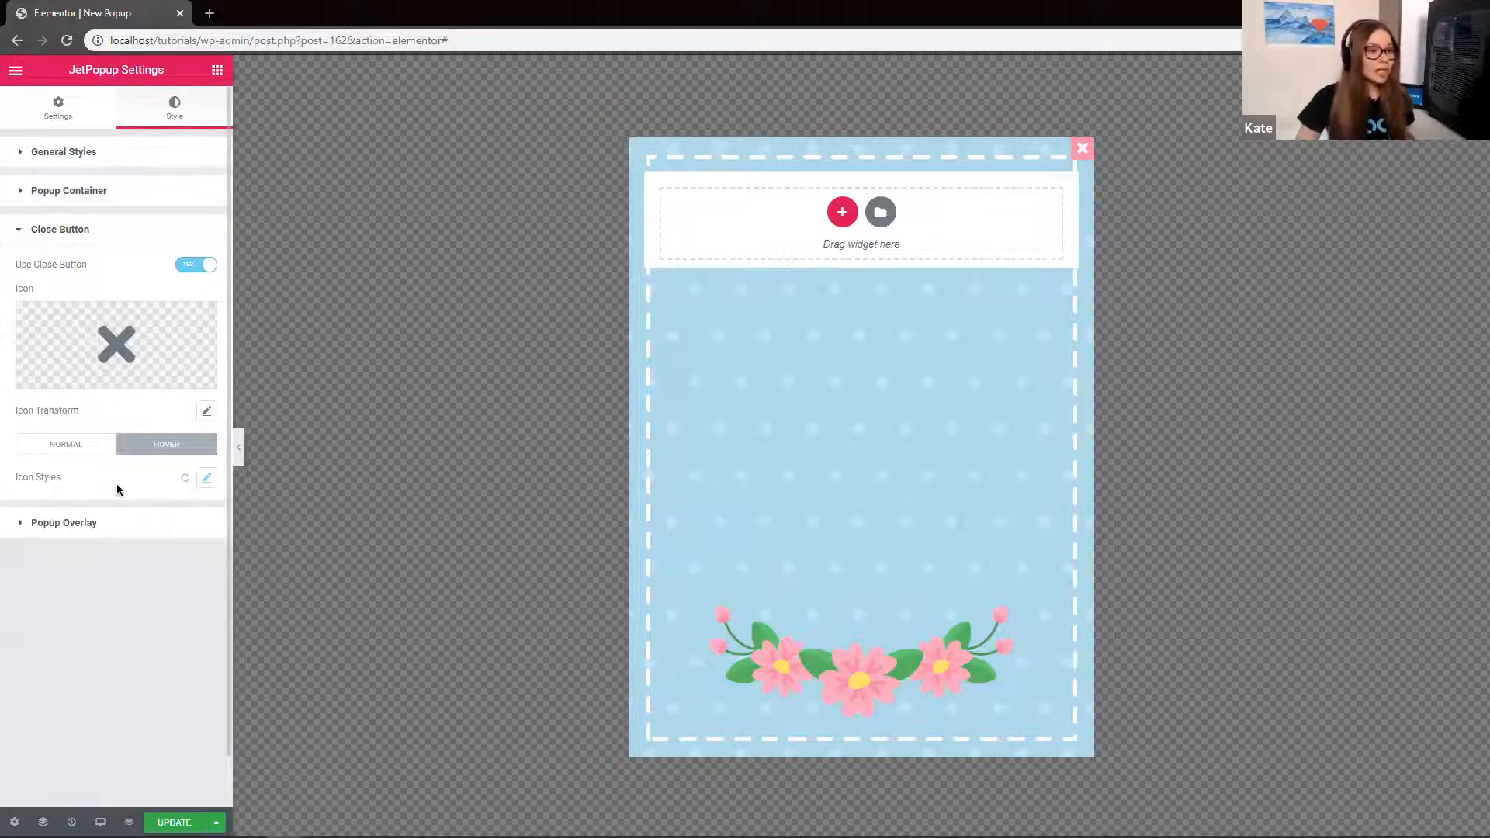
click(20, 231)
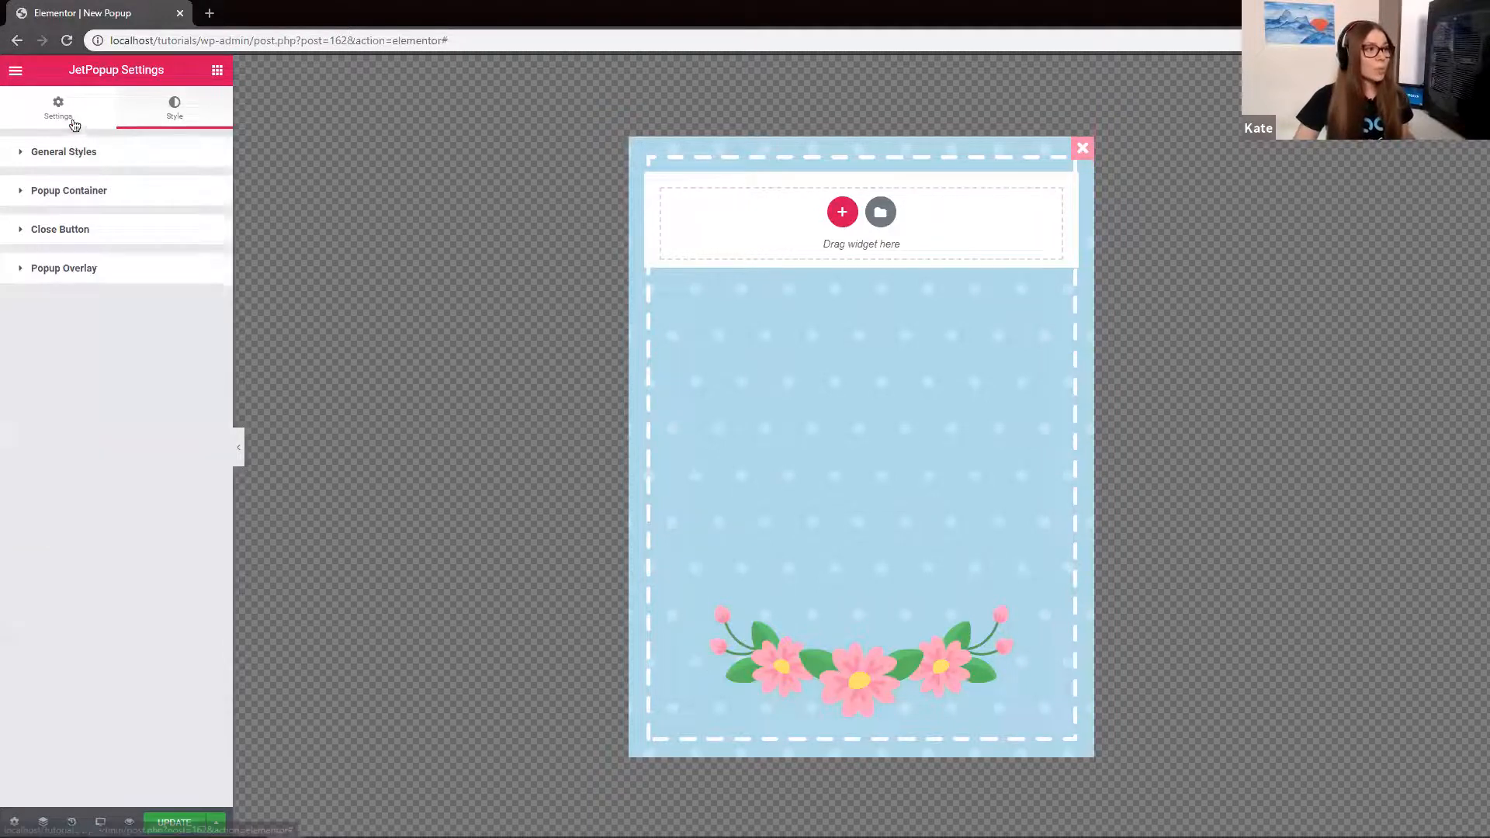
Add the JetElements Animated Text widget to the empty area at the top of the popup
click(217, 70)
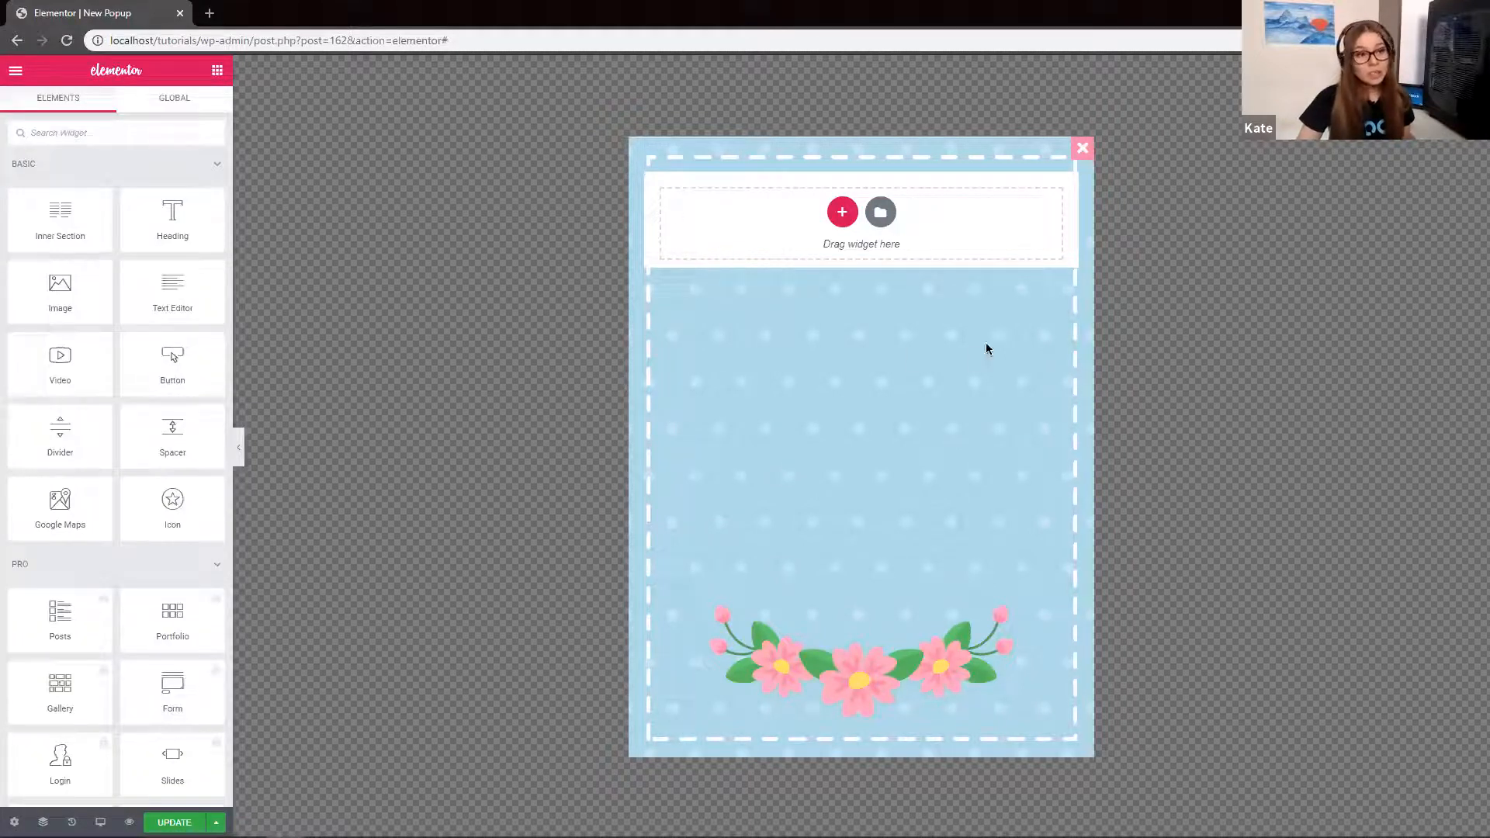
click(217, 163)
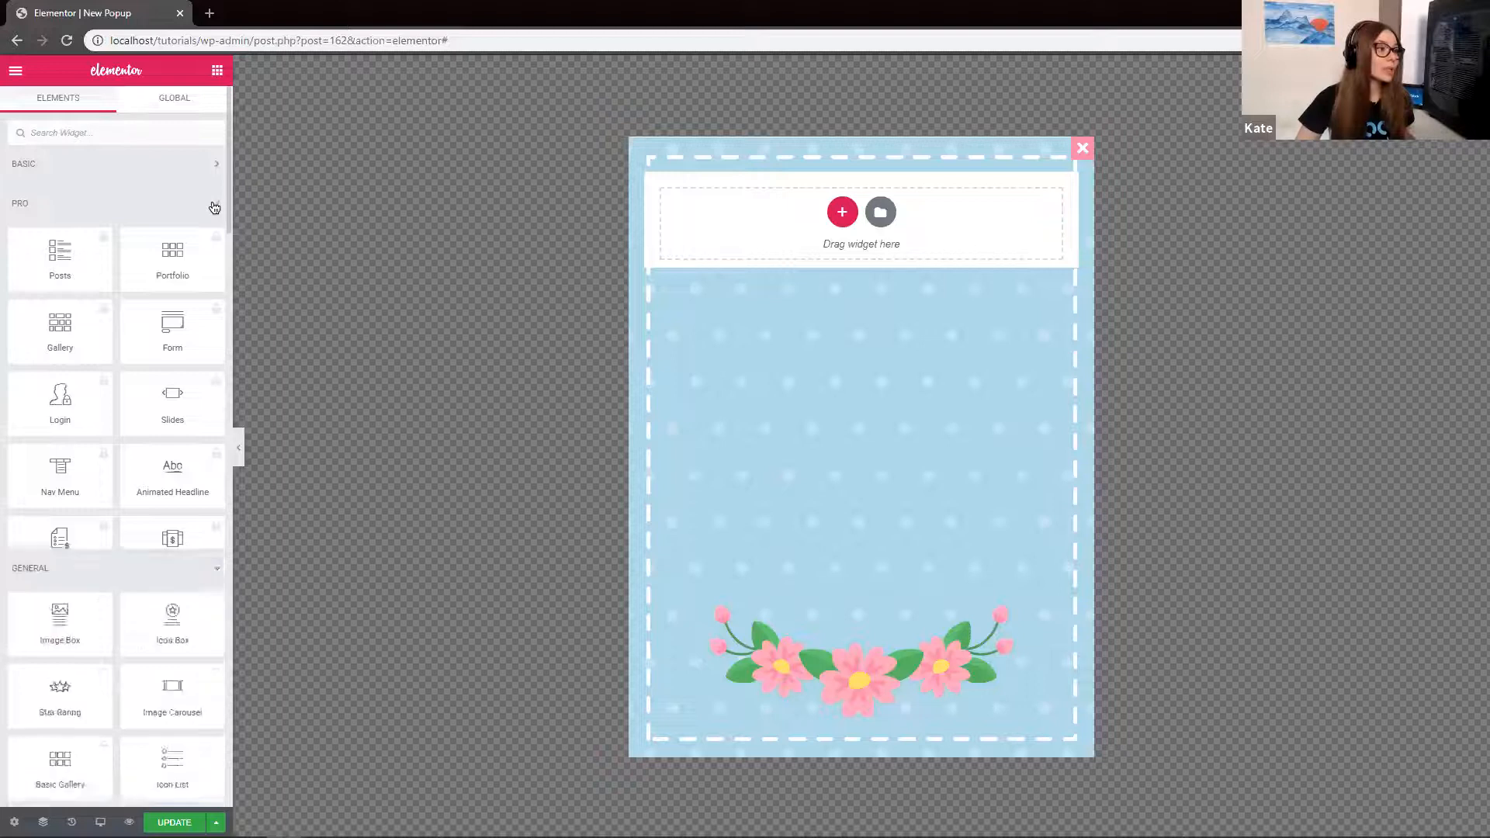
click(214, 206)
click(203, 243)
scroll(170, 289, down, 1)
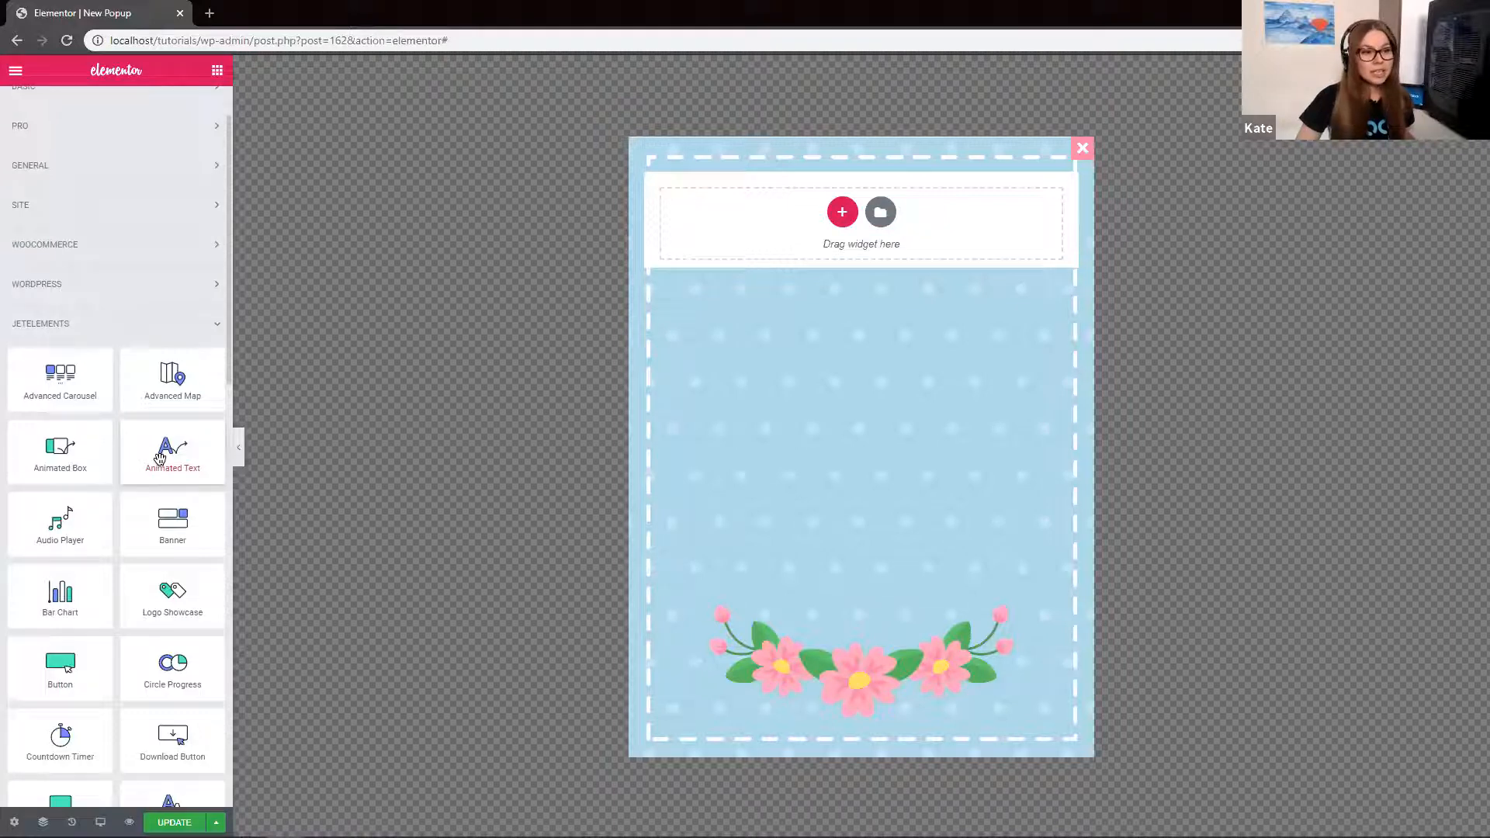
drag(159, 458, 779, 207)
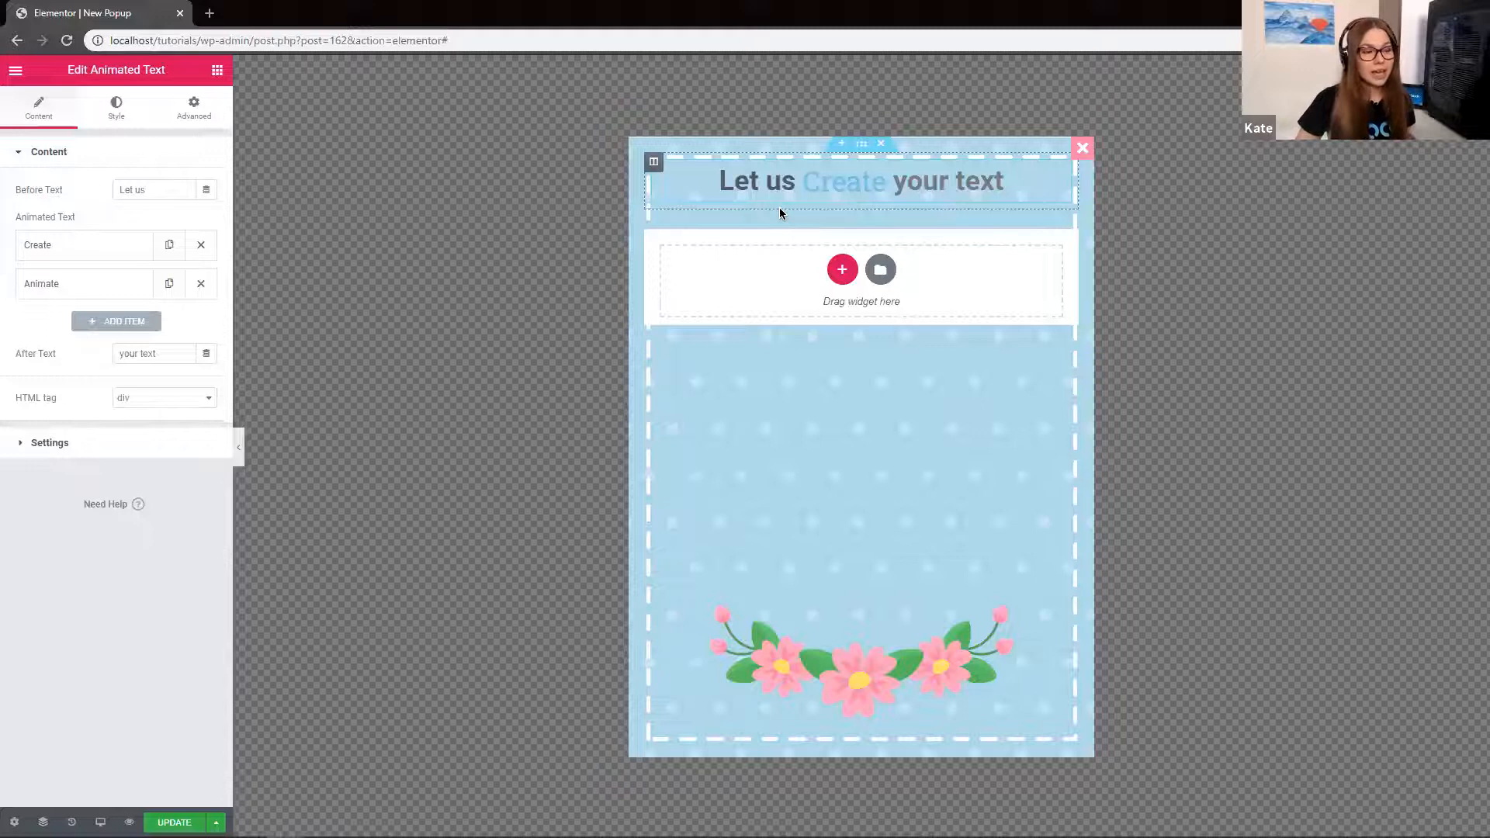
Set the Before Text to Happy and After Text to Holiday, with Easter as the only animated item and the Animate item removed
drag(167, 190, 4, 180)
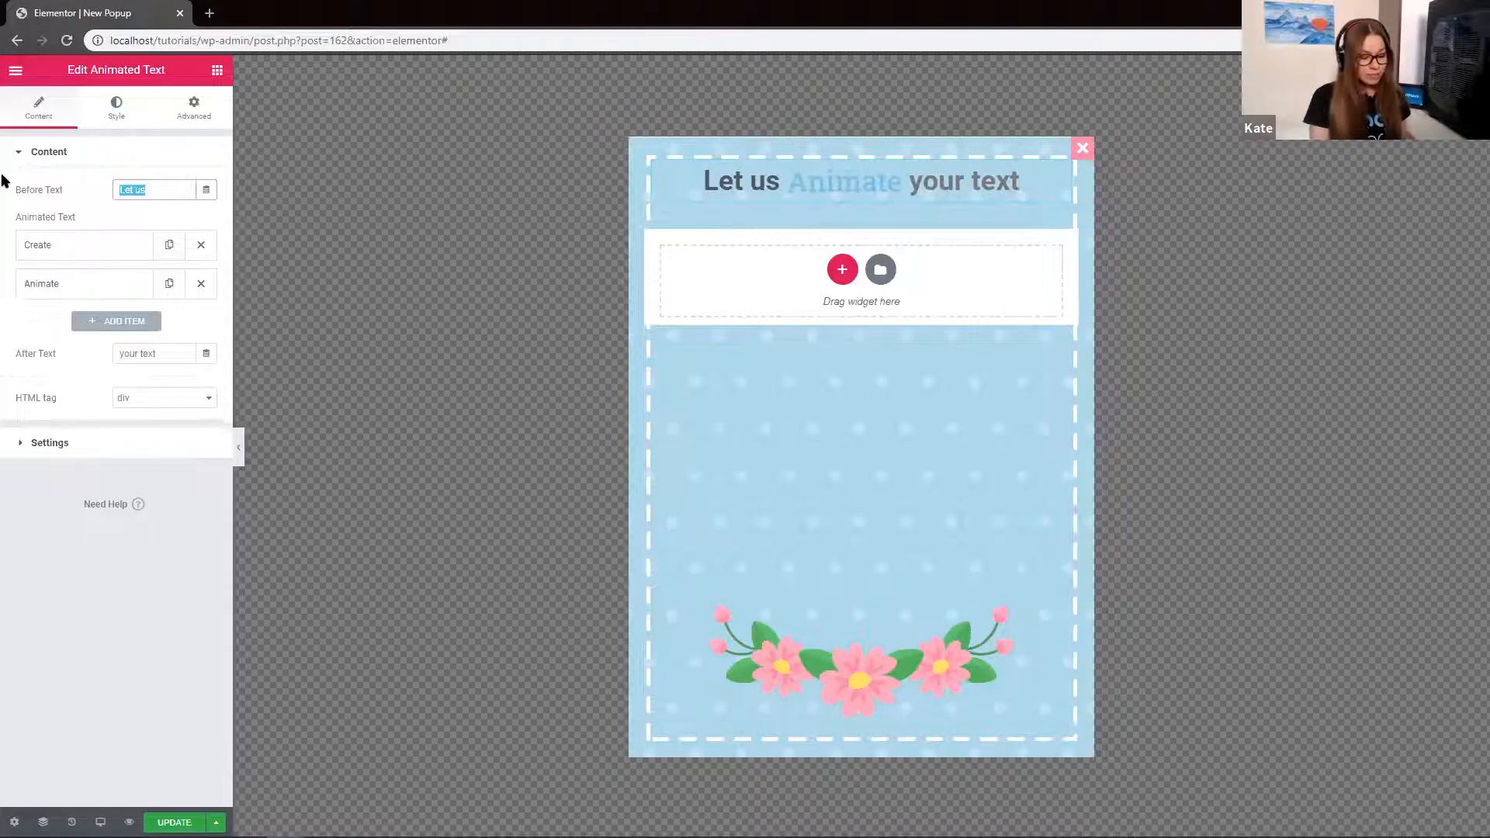
text(Happy)
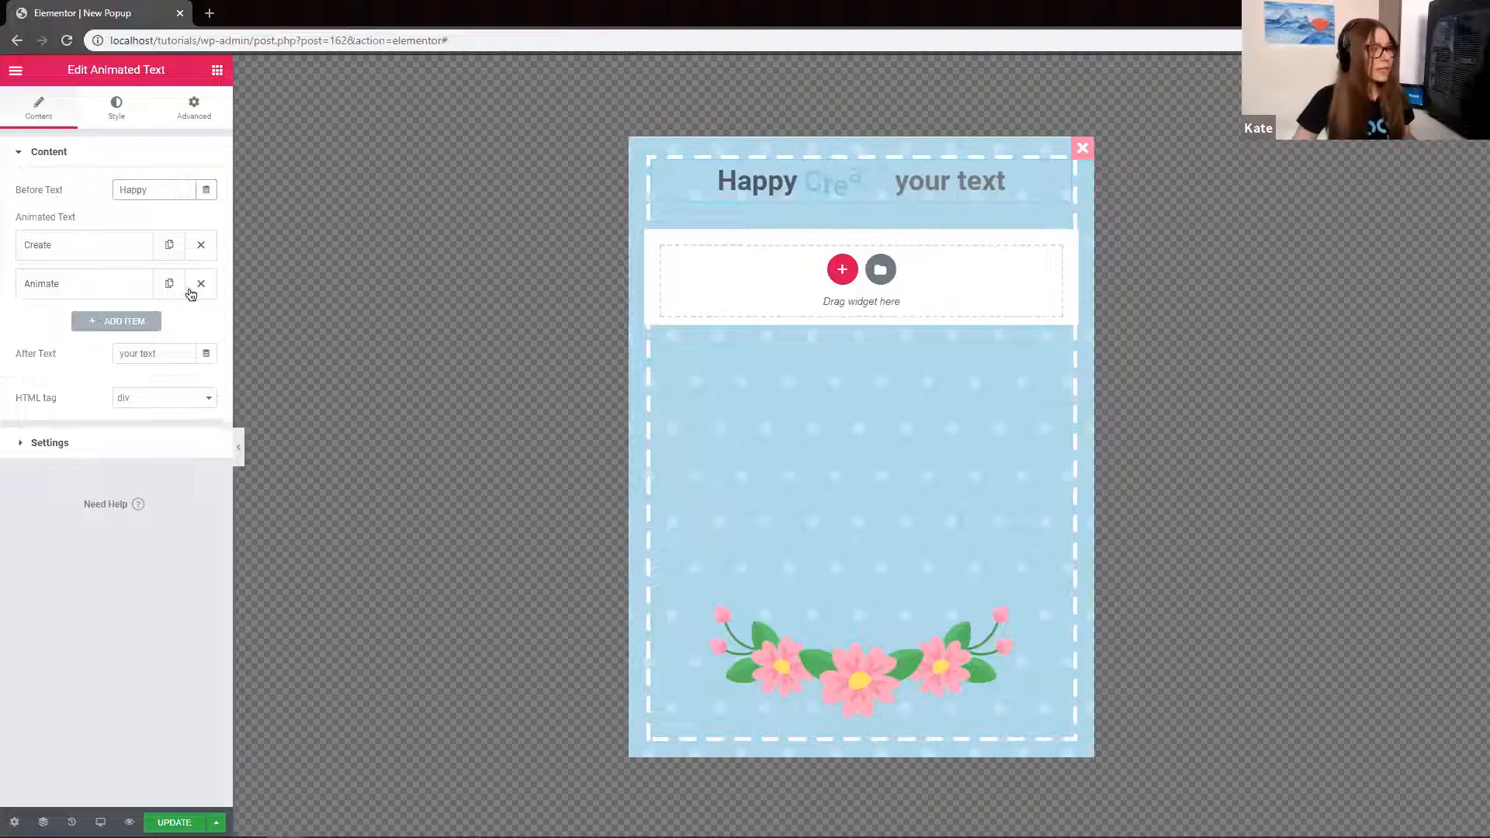
click(201, 284)
click(142, 256)
double_click(145, 290)
text(Easter)
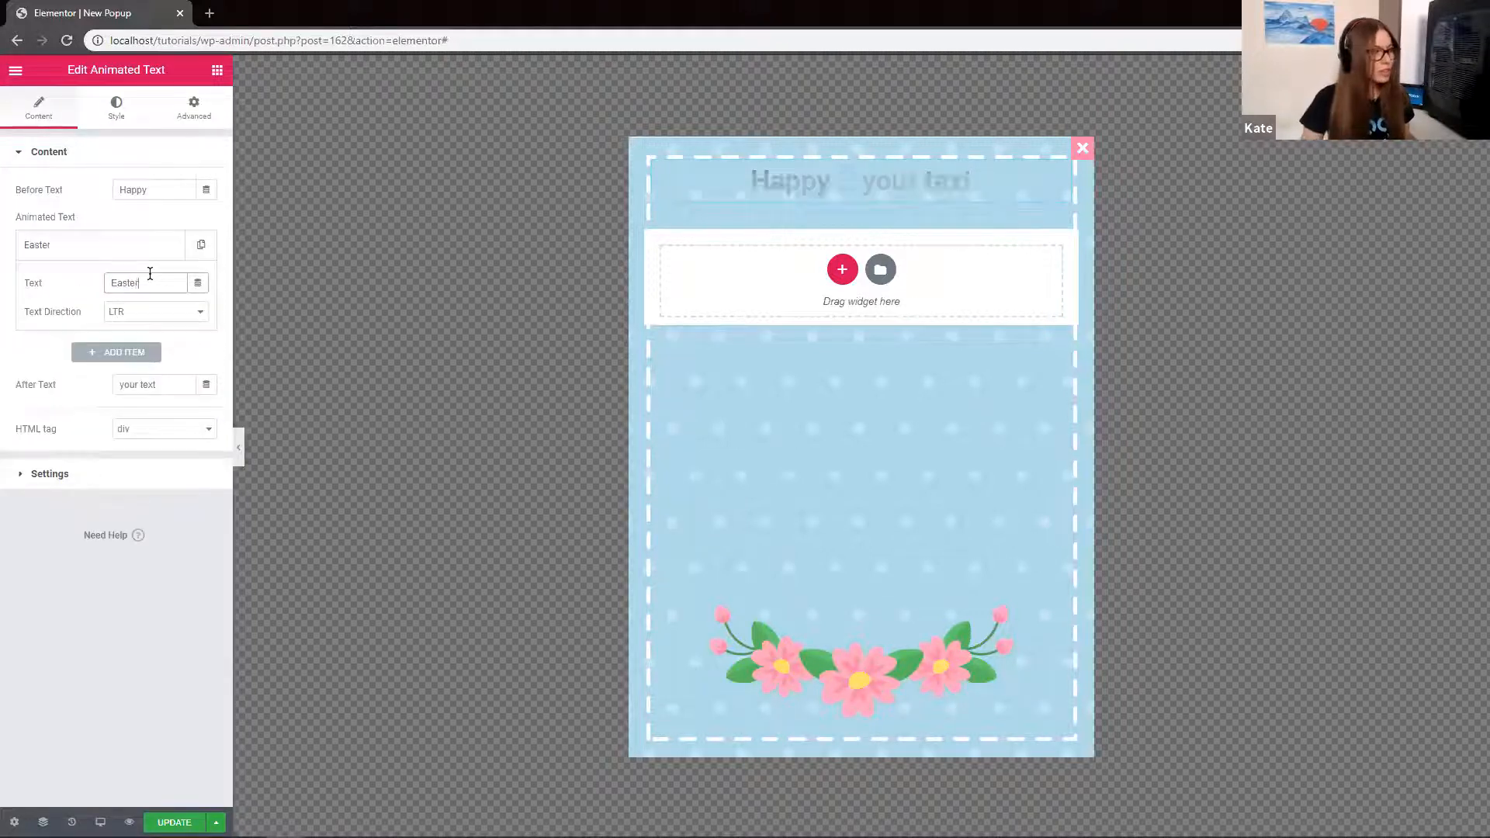
click(144, 259)
drag(172, 322, 4, 318)
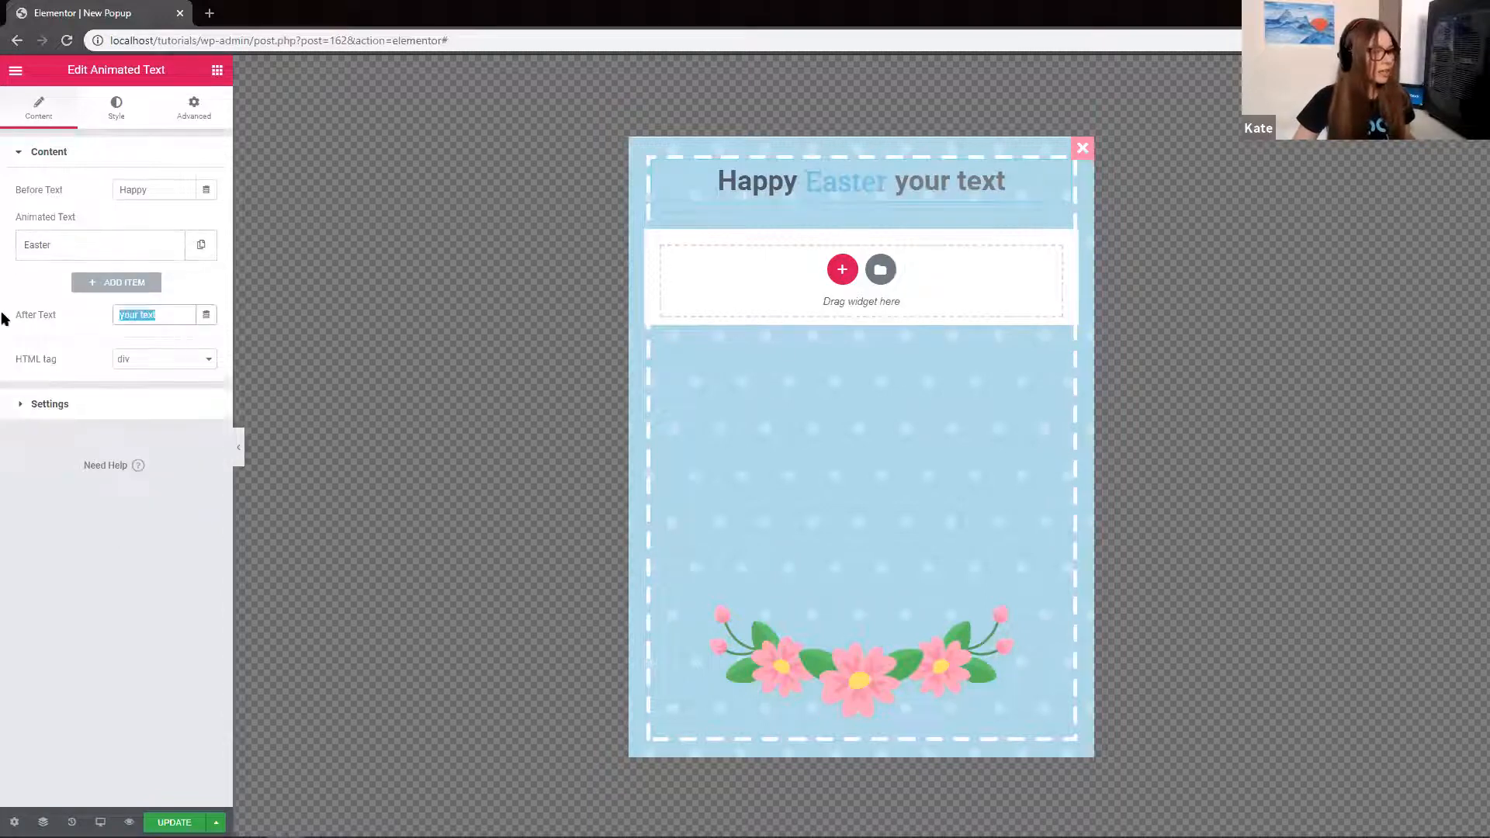
text(Holiday)
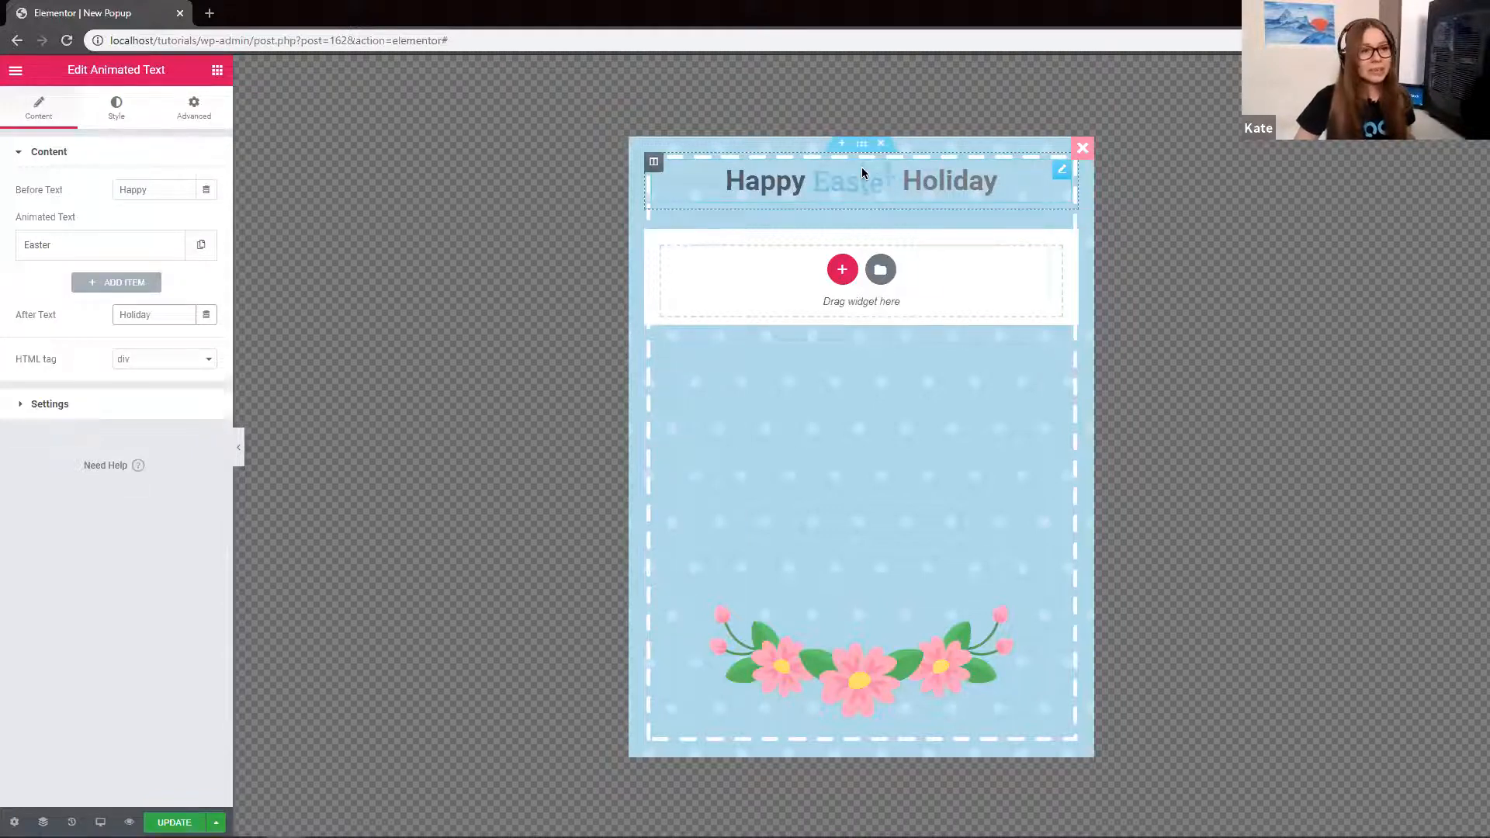
Set the Animated Text widget's animation effect to Kinnect
click(23, 405)
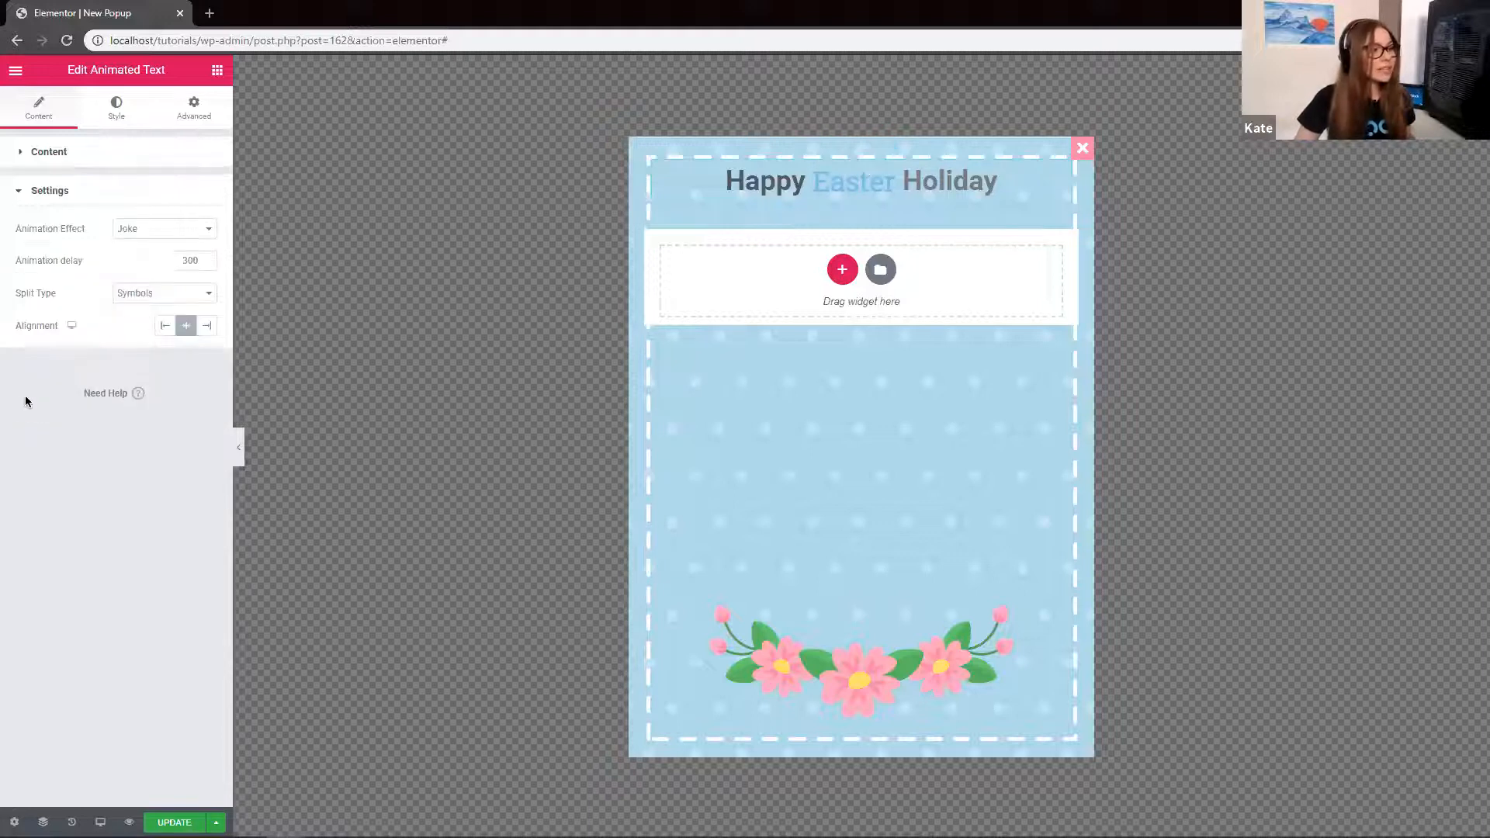
click(209, 231)
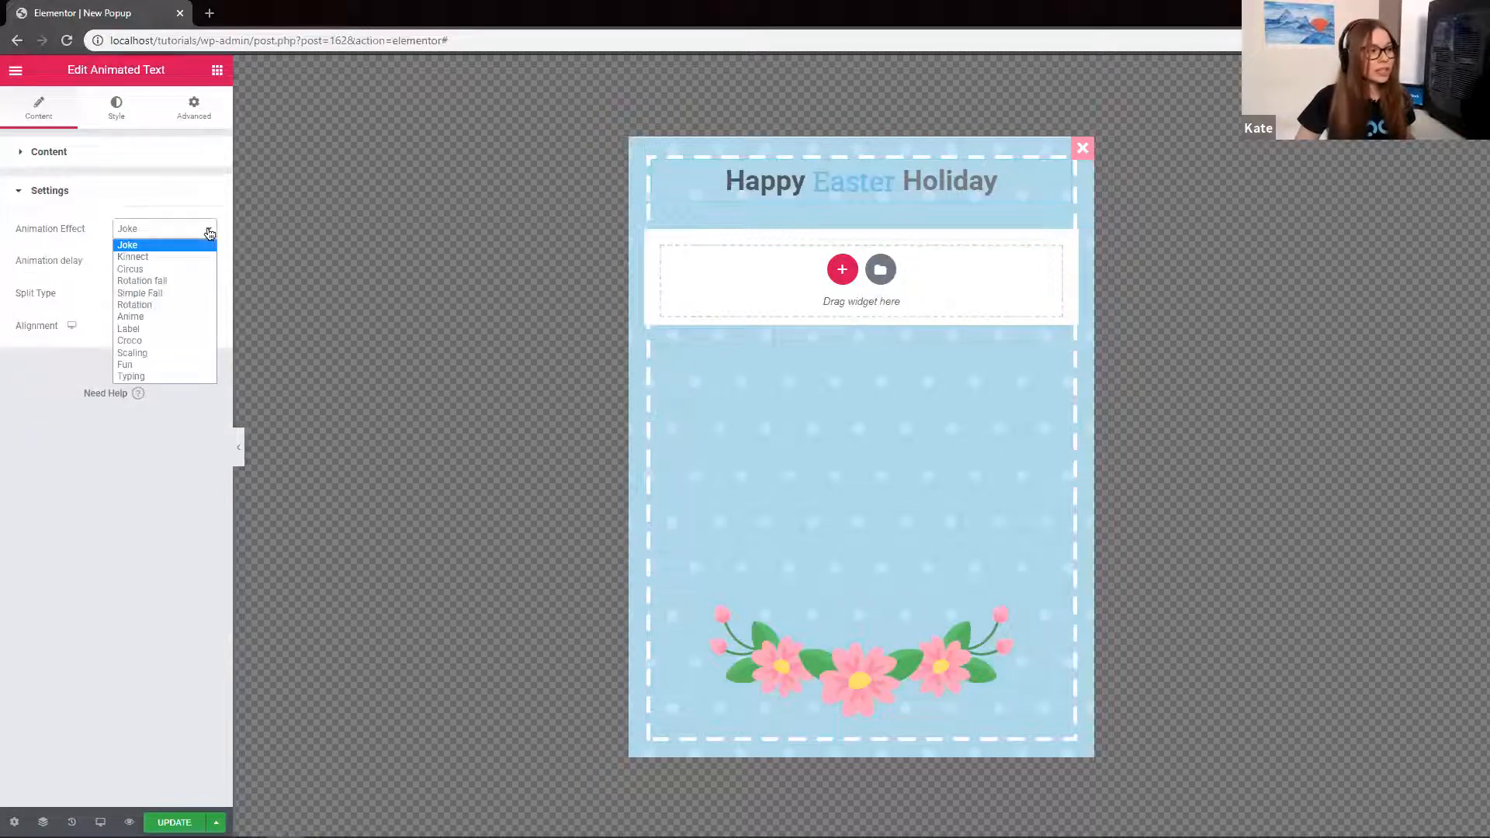
click(163, 256)
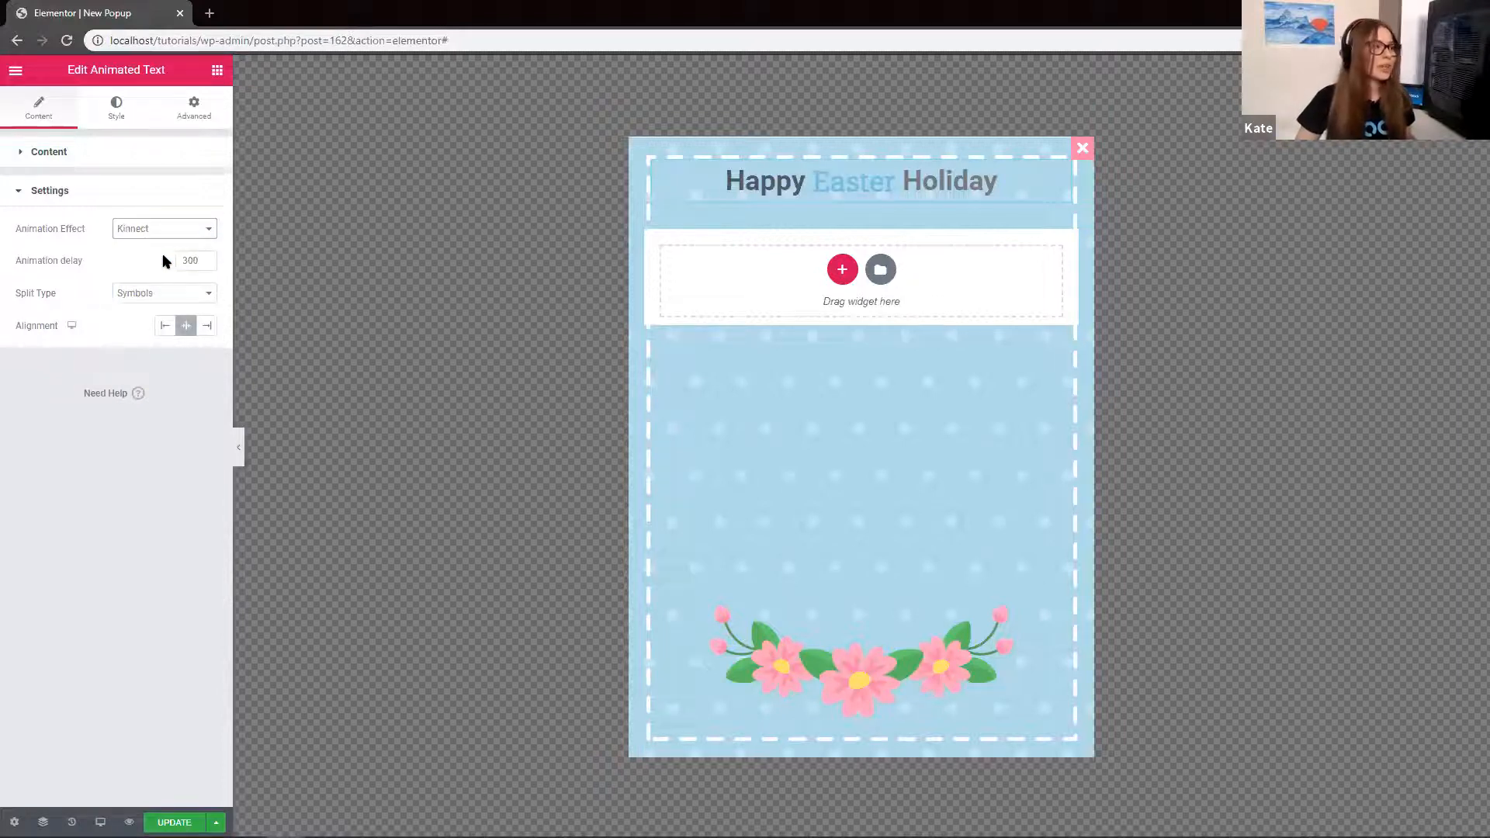
Set the Before Text color of the Animated Text widget to white
click(116, 108)
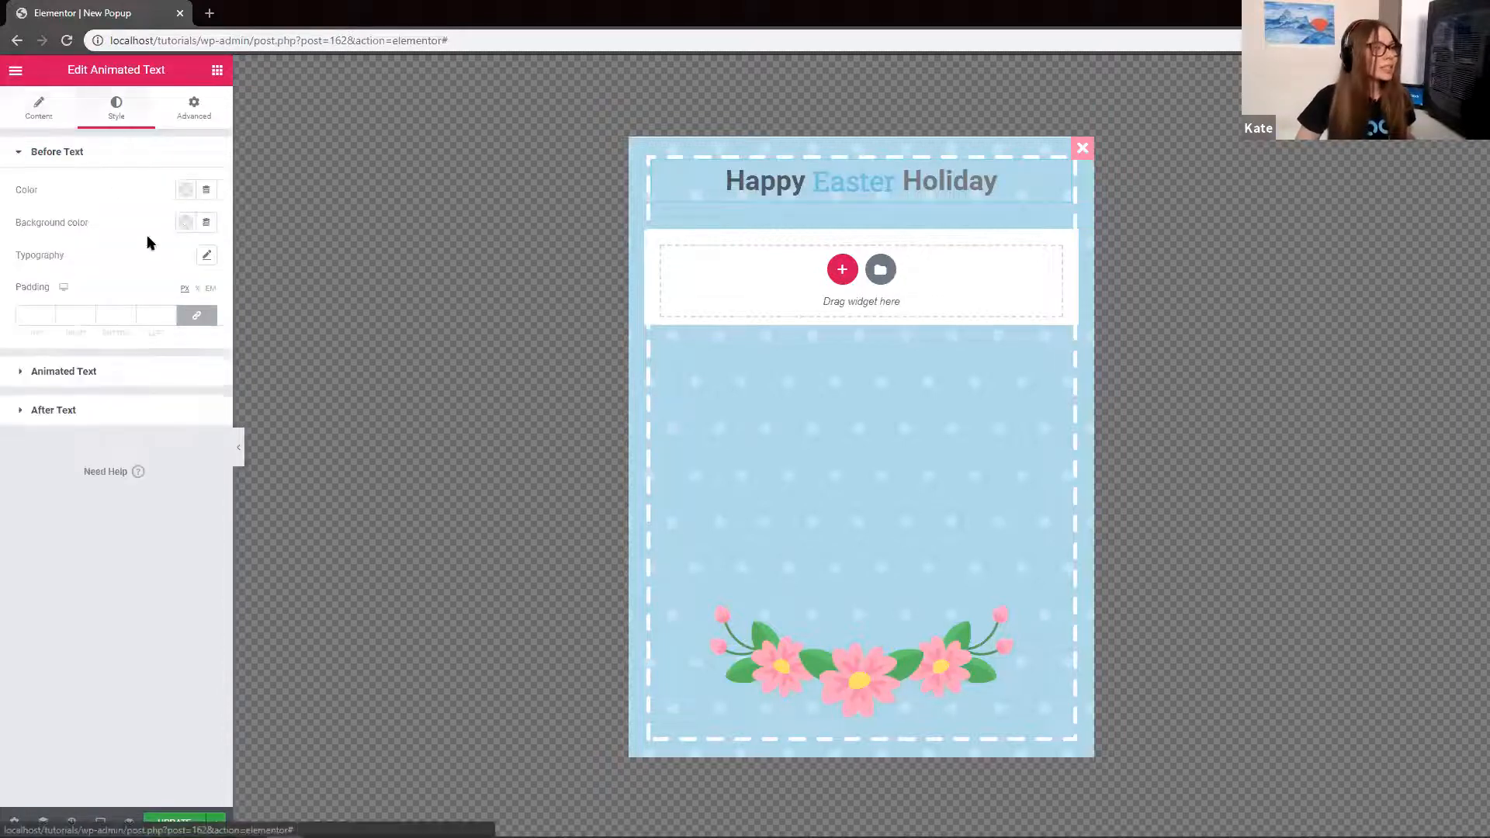
click(190, 192)
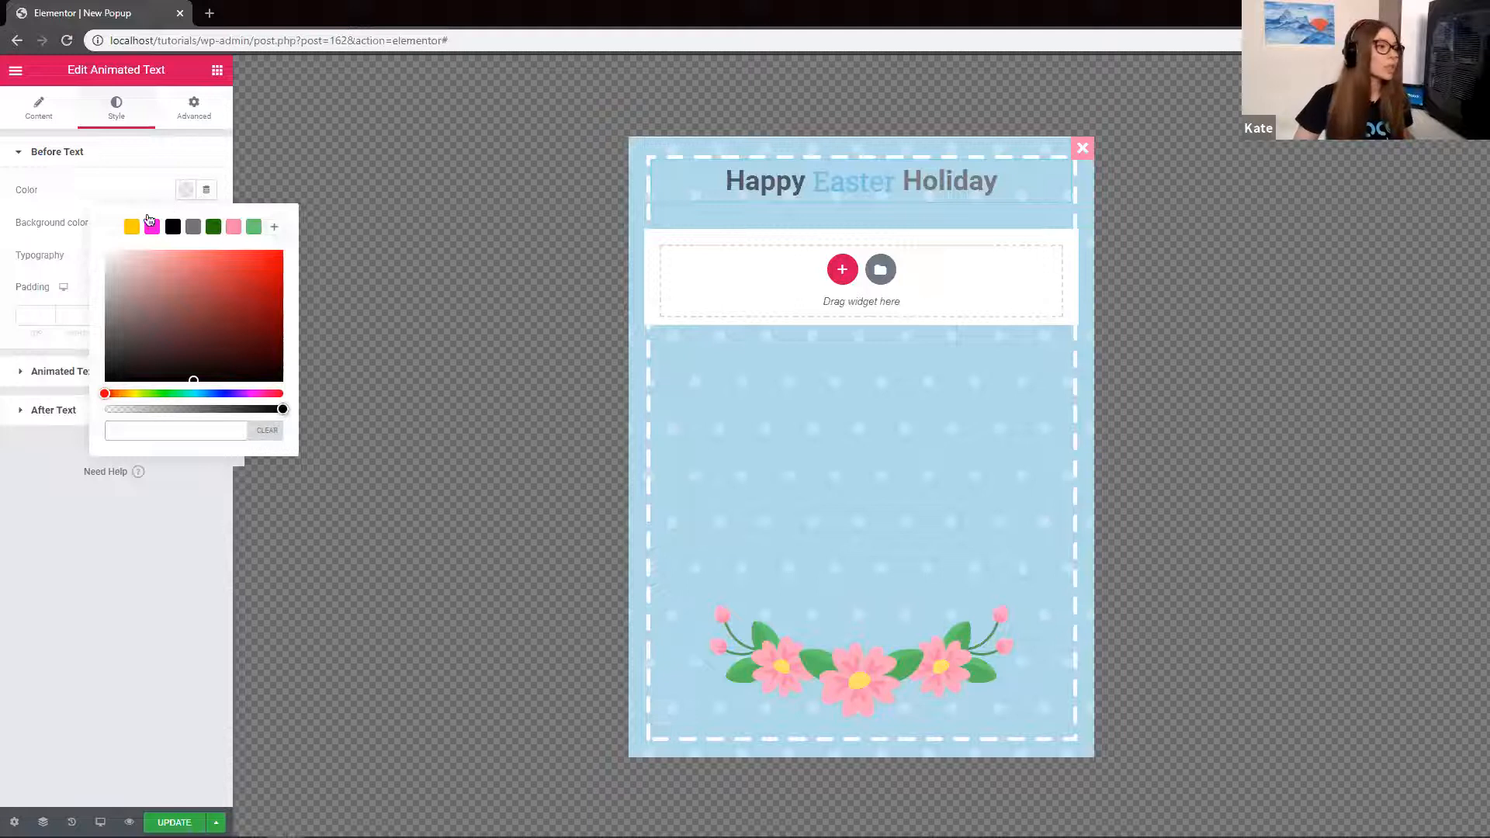
click(112, 229)
click(133, 186)
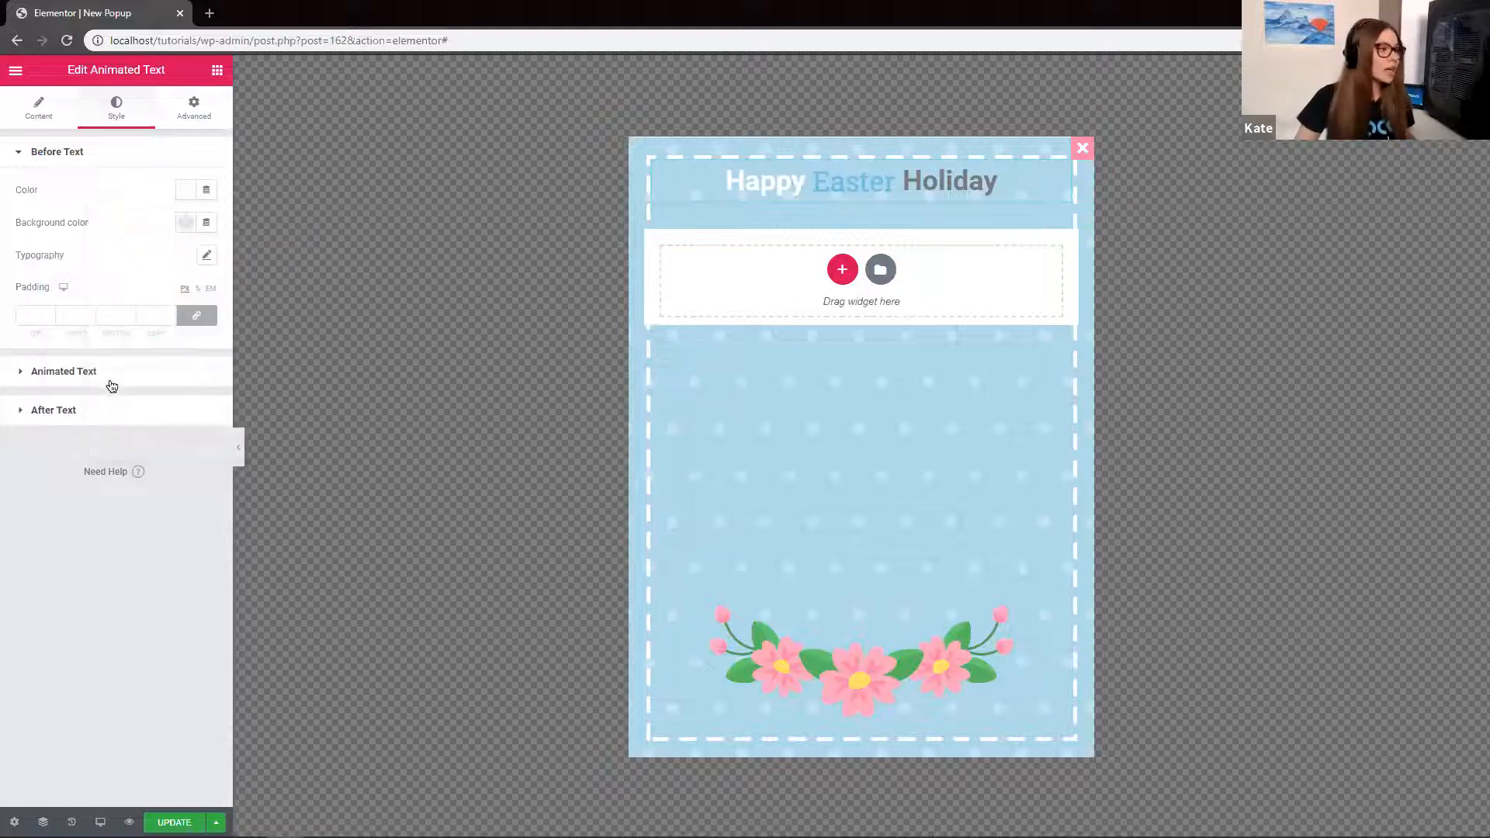
Set the Before Text font family to Abril Fatface in its typography settings
click(208, 259)
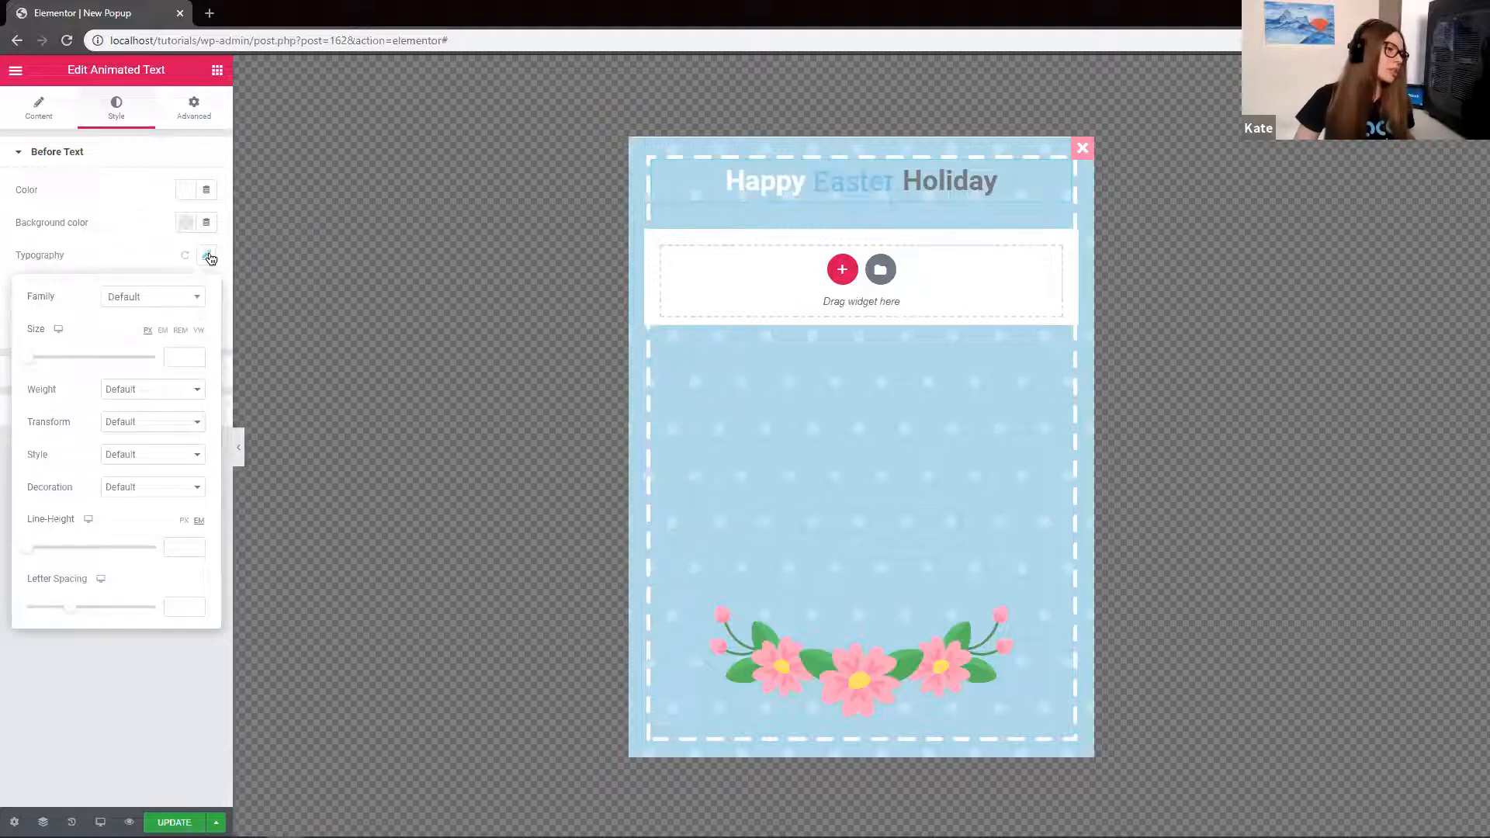
click(188, 302)
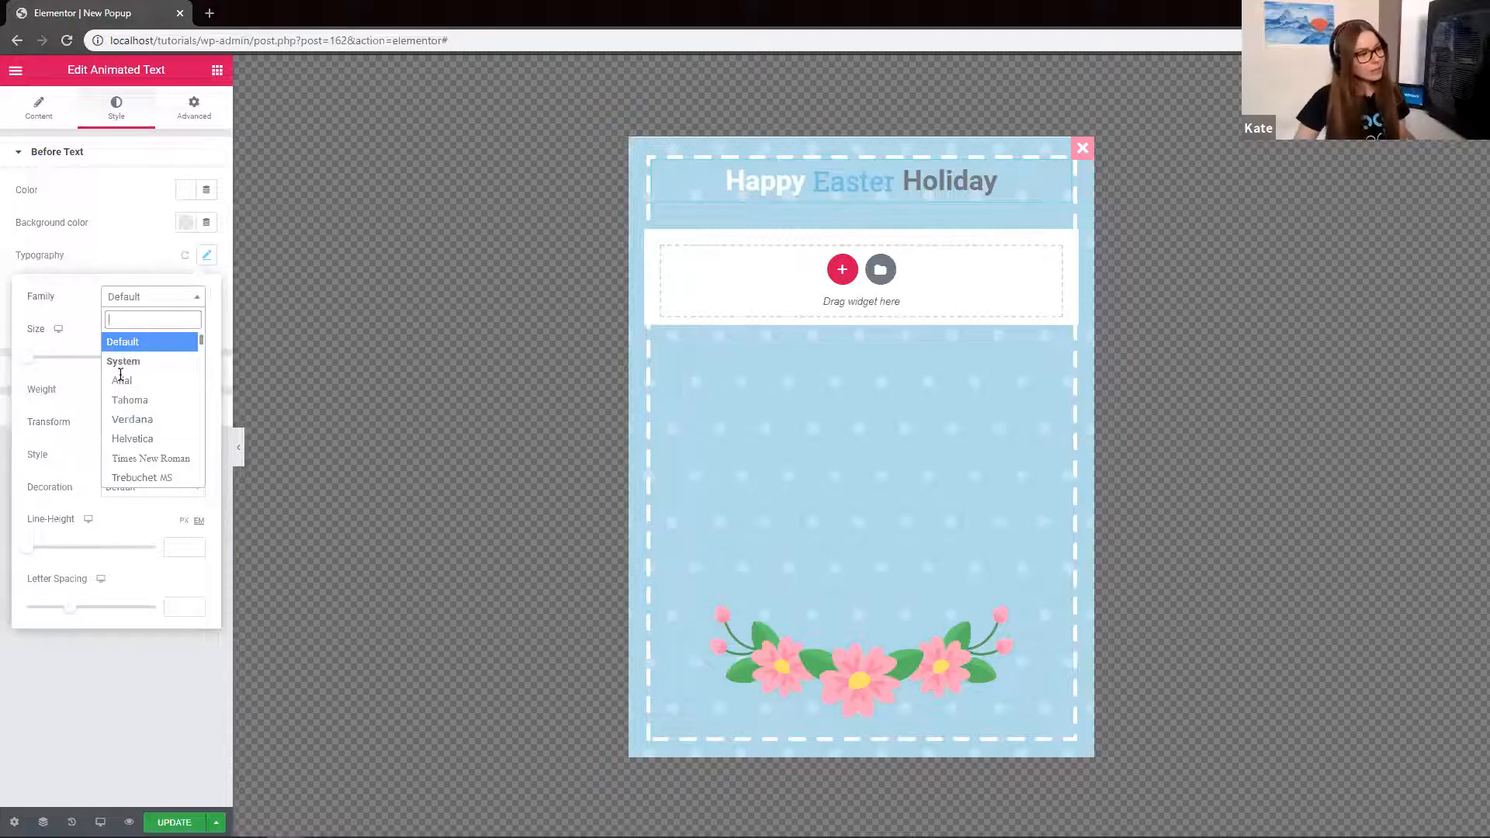
scroll(166, 400, down, 5)
scroll(166, 401, down, 3)
scroll(160, 427, down, 3)
scroll(159, 450, up, 10)
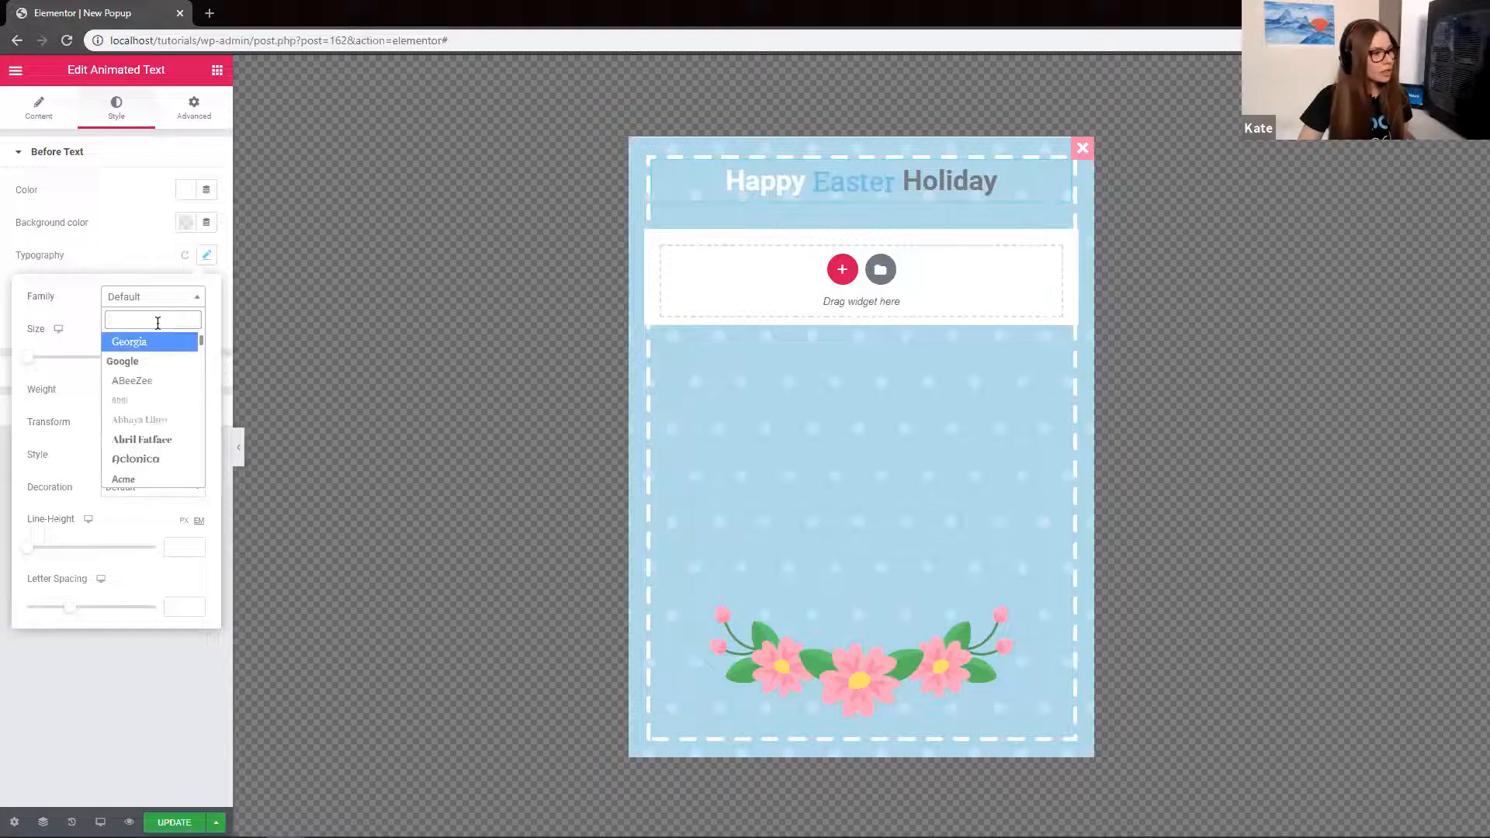
click(154, 441)
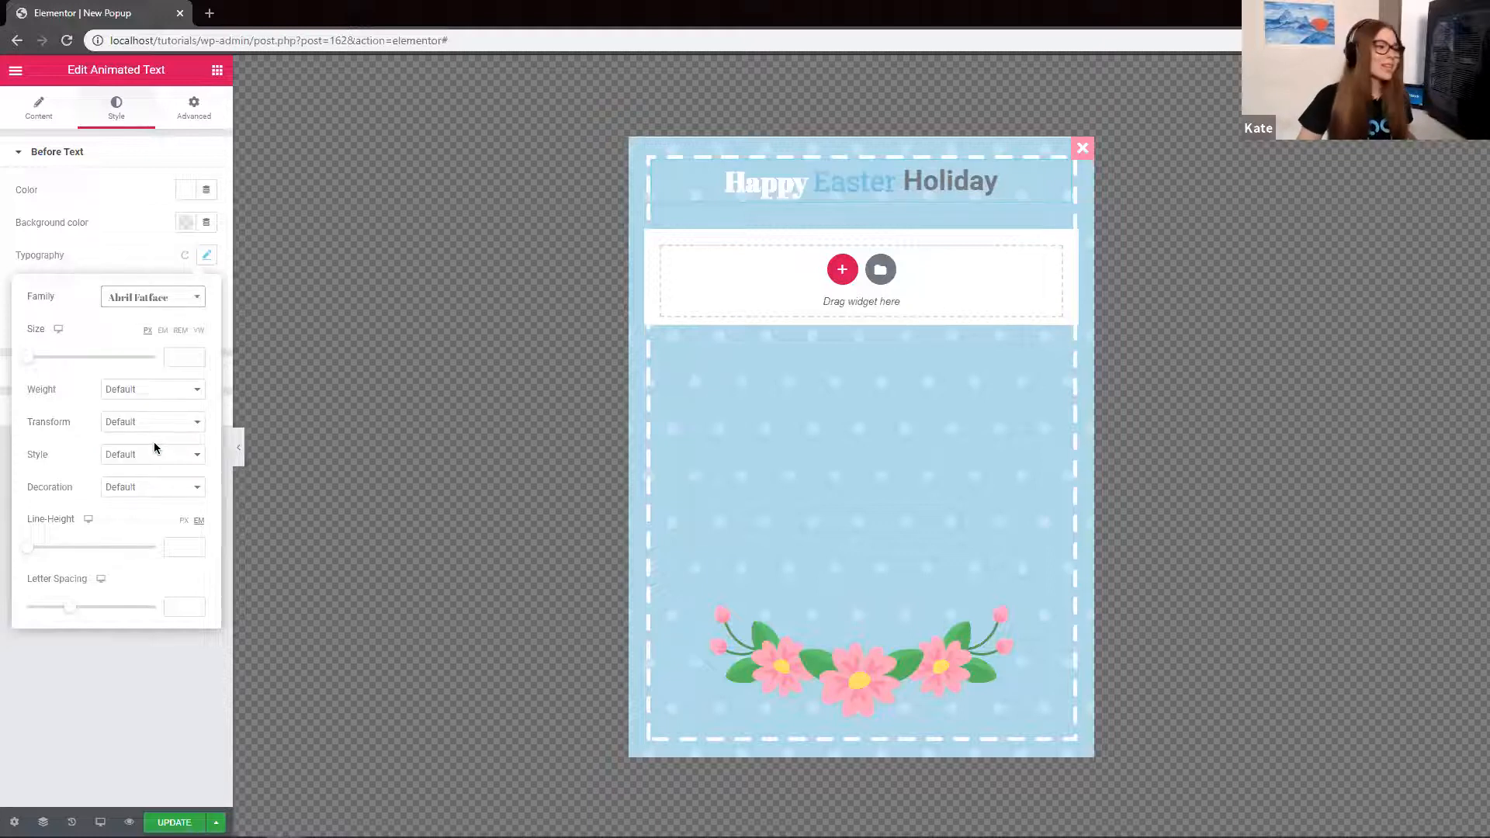
Set the Before Text font size to 30 px and its weight to 400
click(176, 355)
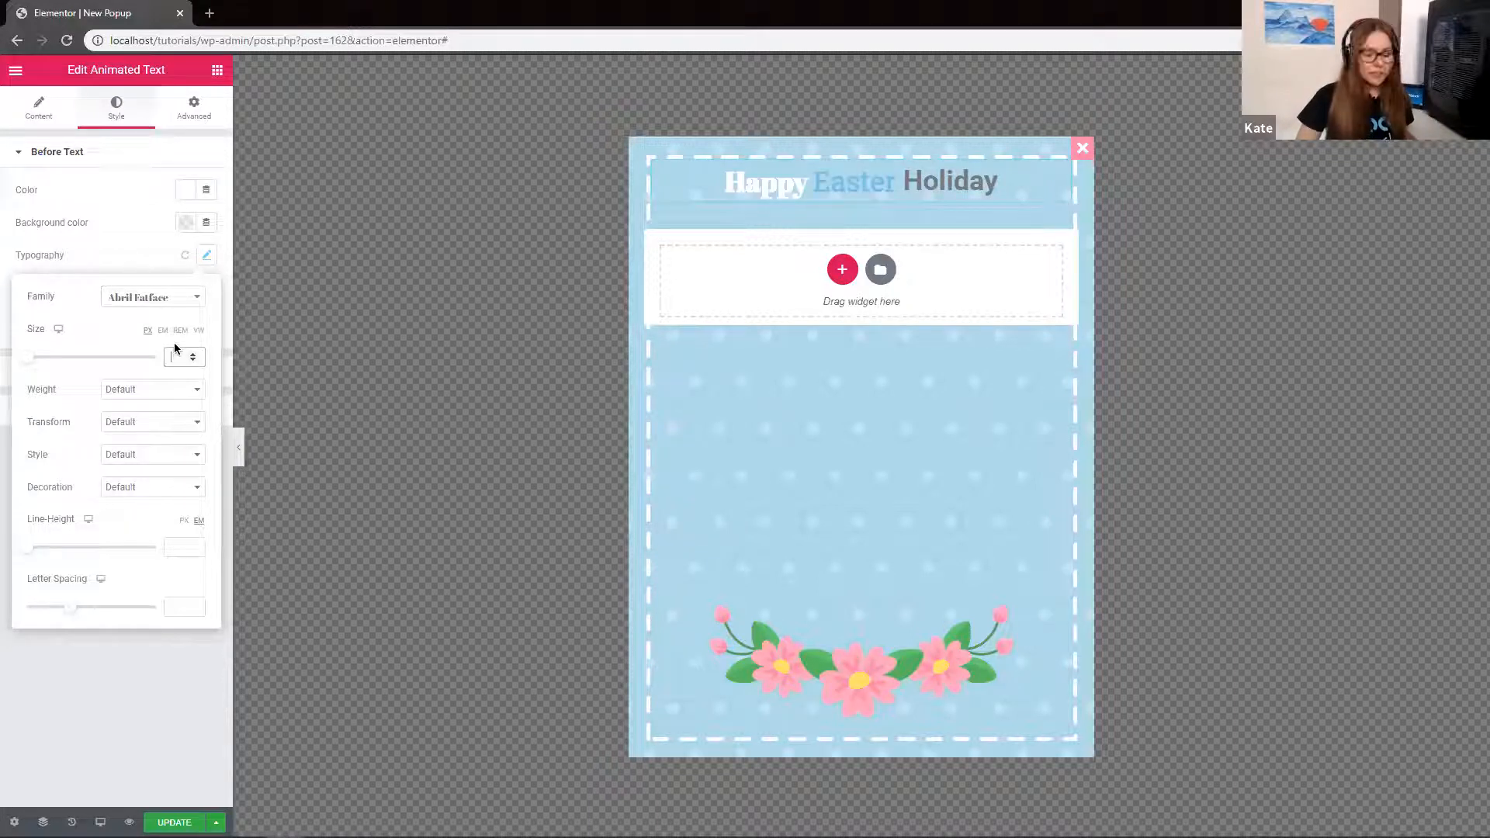
text(24)
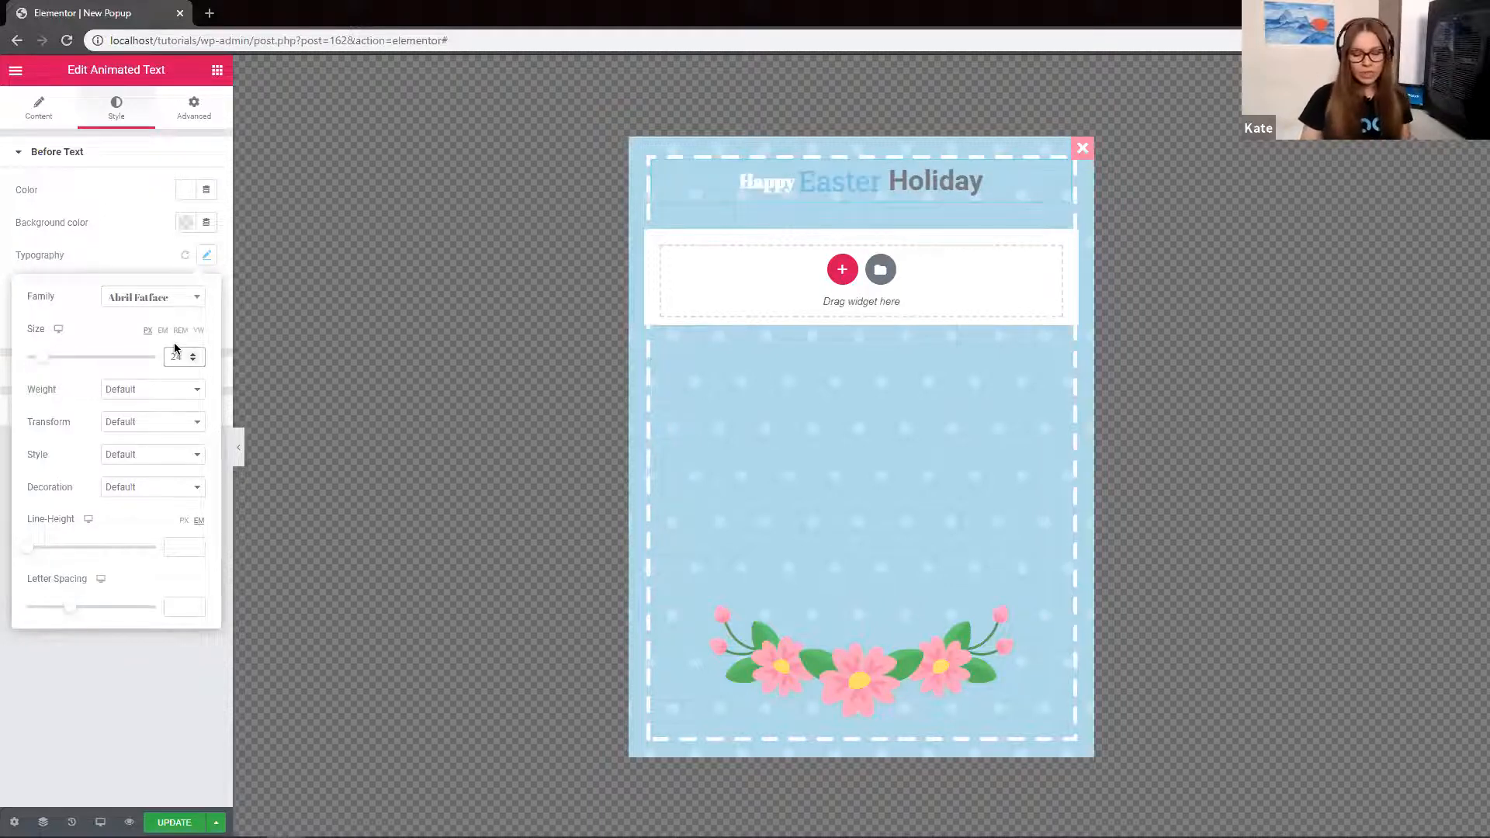
key(BackSpace)
key(BackSpace)
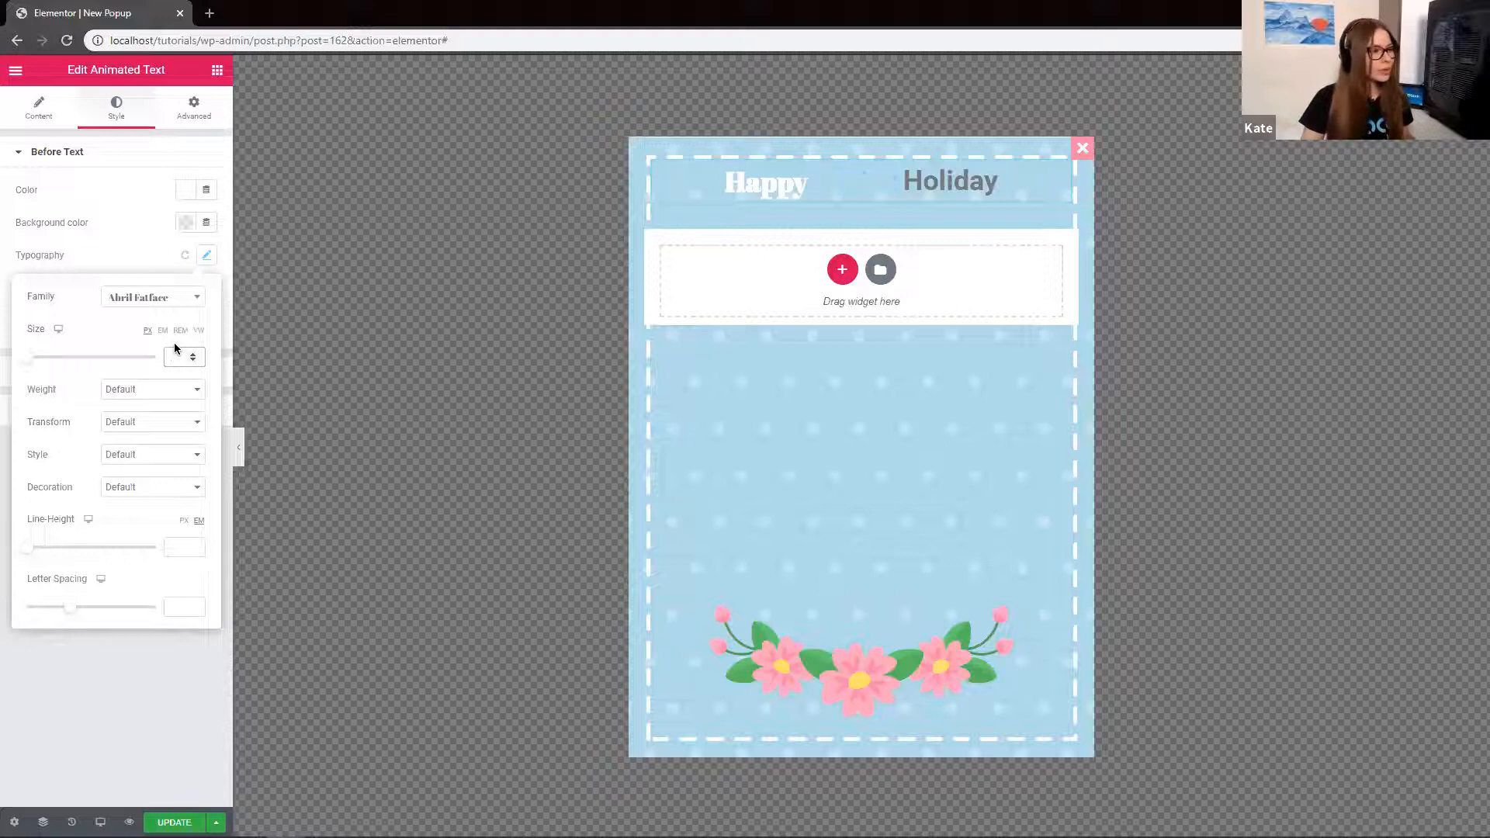
text(30)
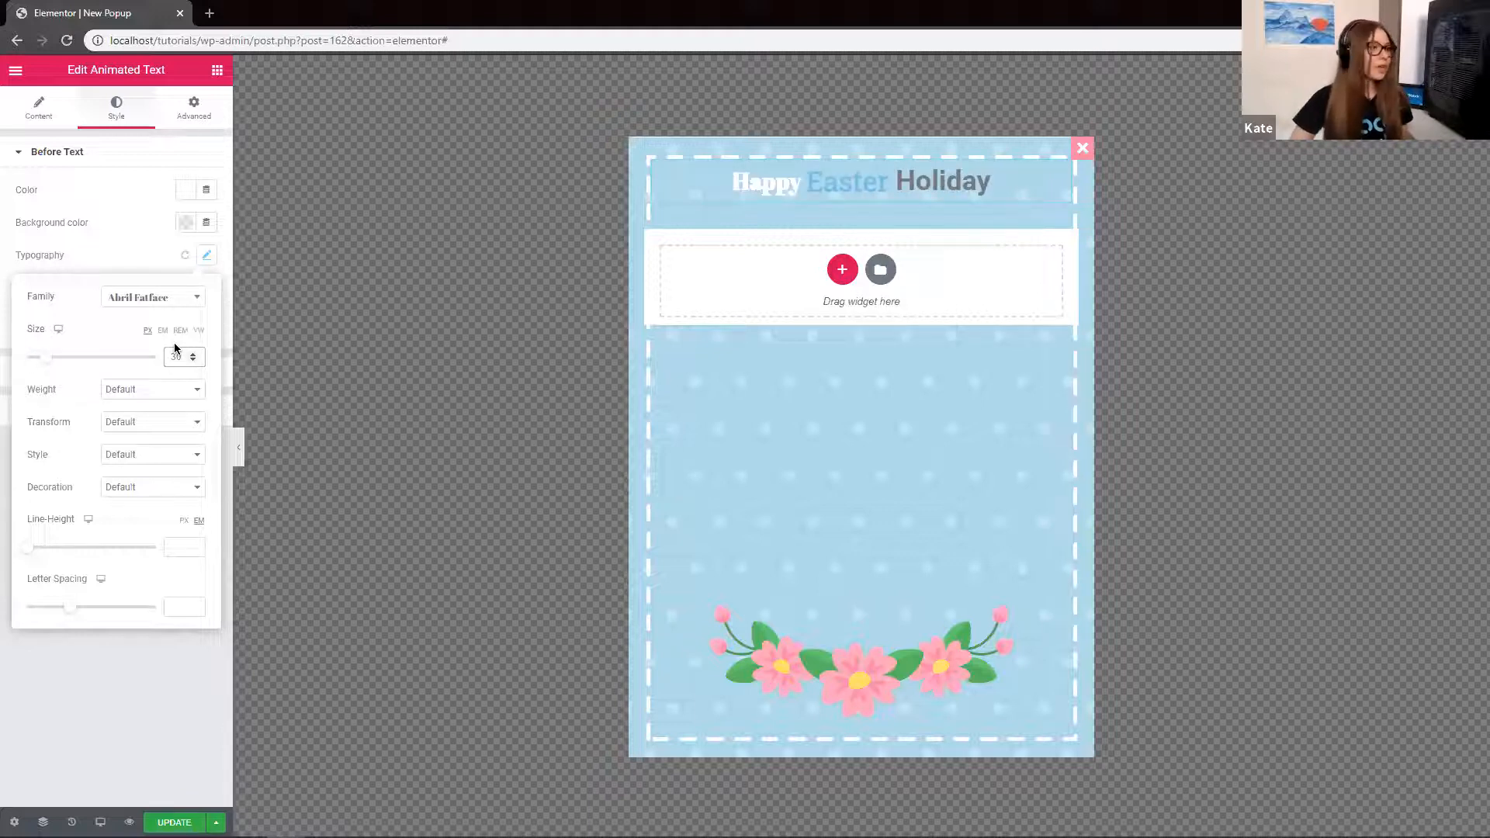
click(172, 389)
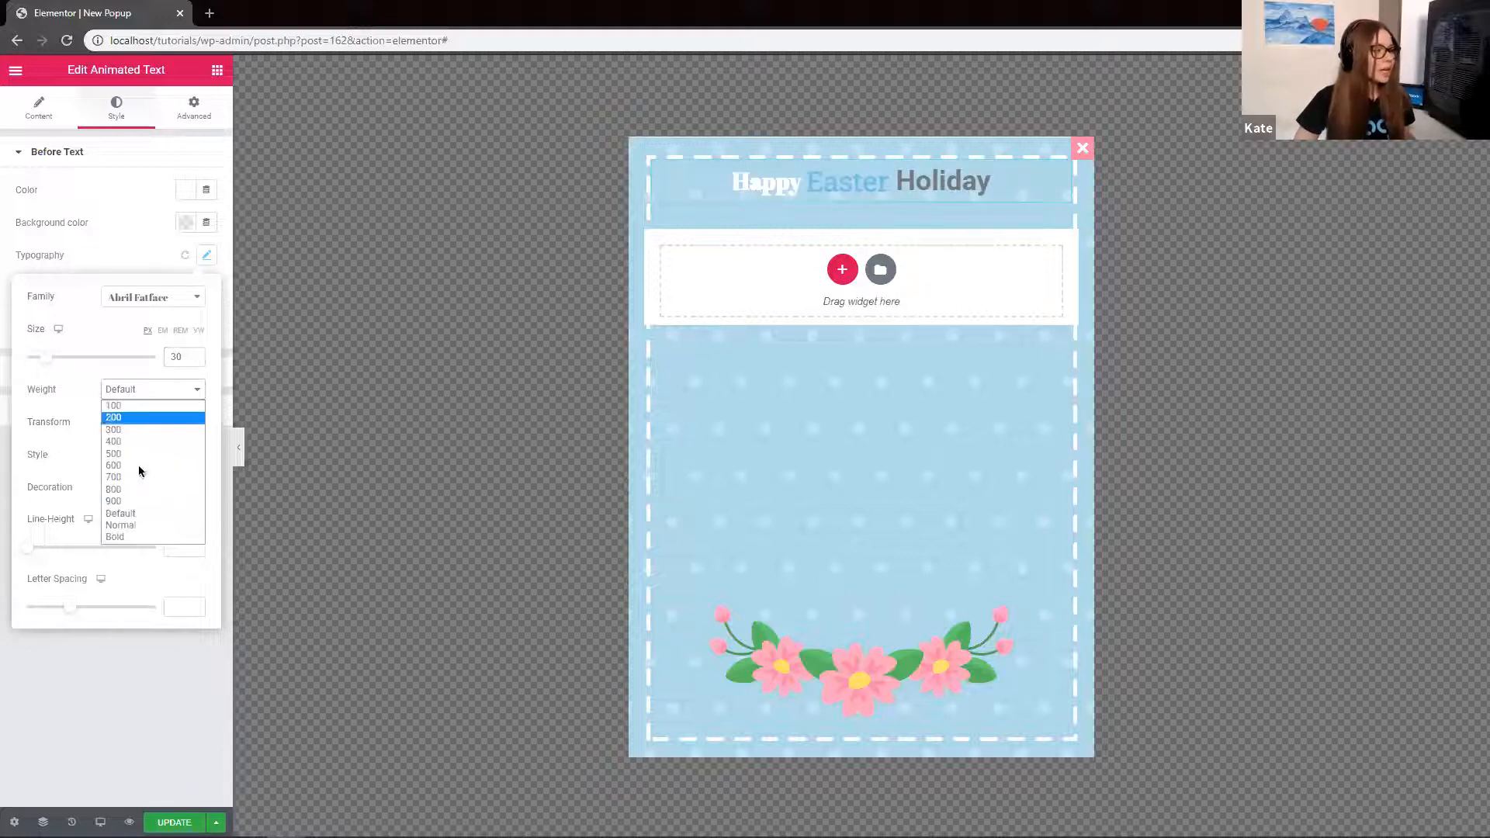
click(137, 444)
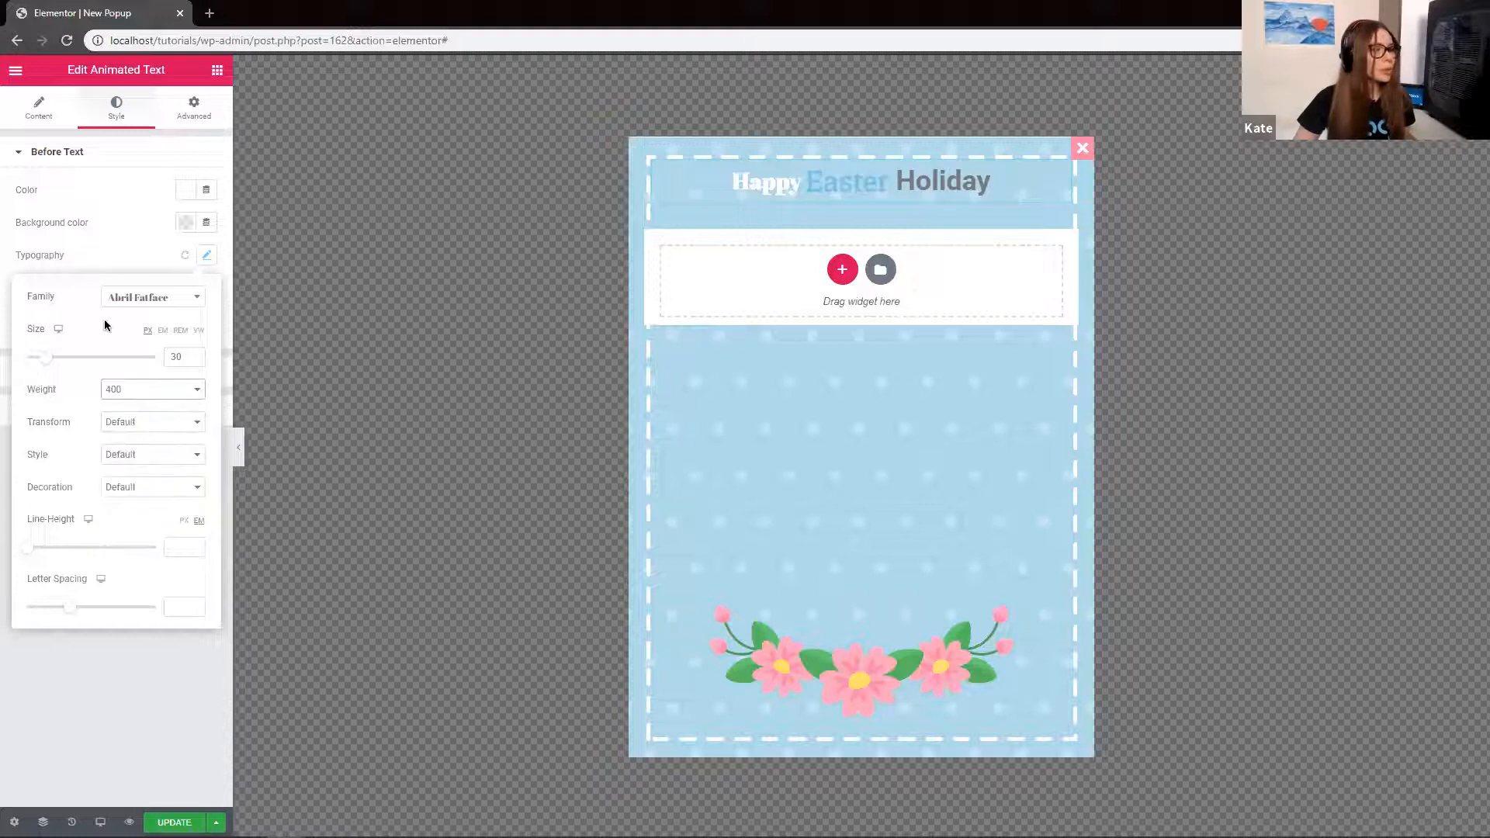
click(121, 255)
Set the color of the animated word Easter to the saved light pink
click(108, 371)
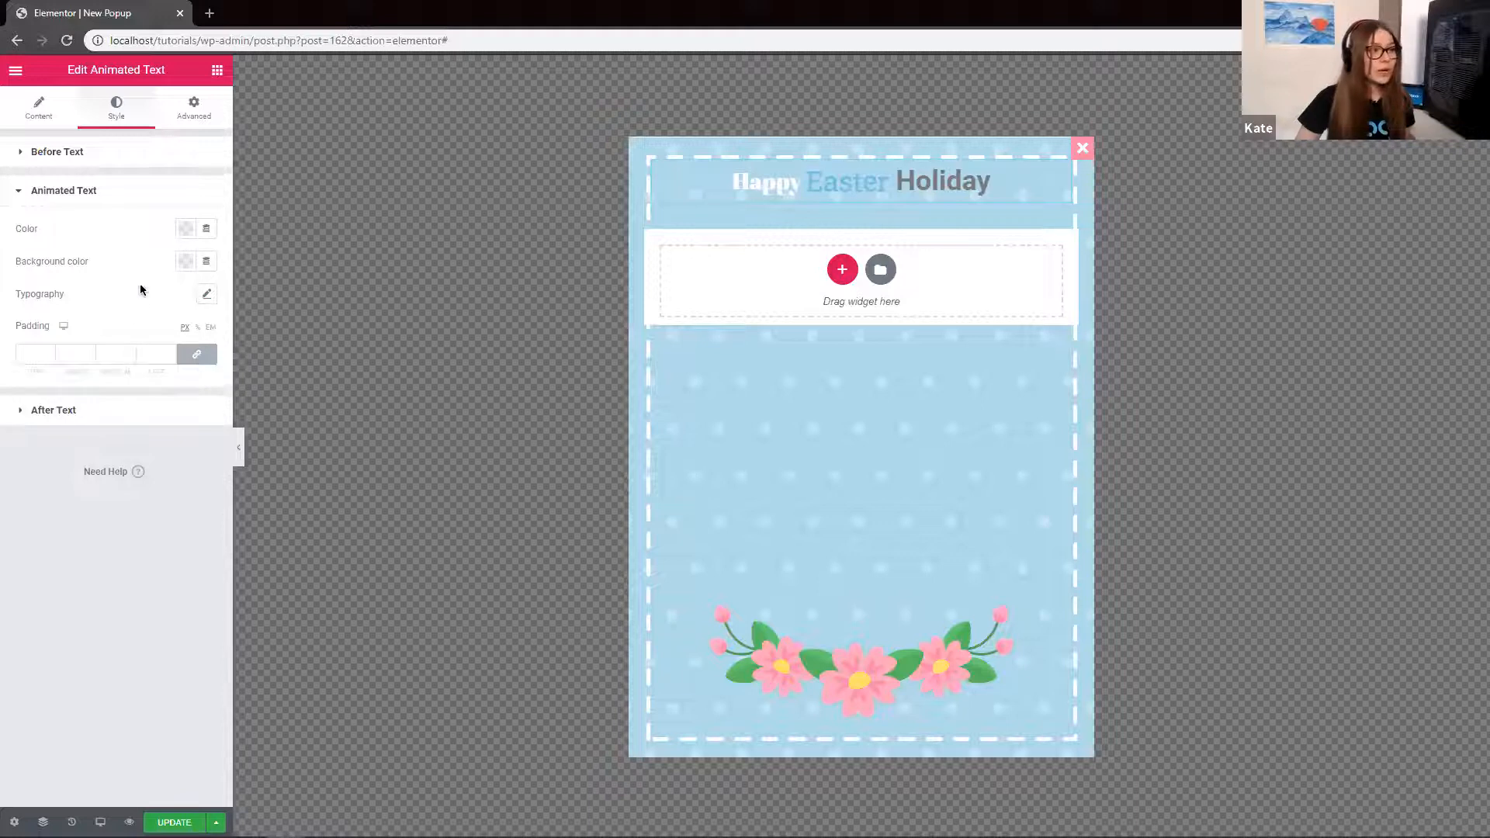
click(185, 231)
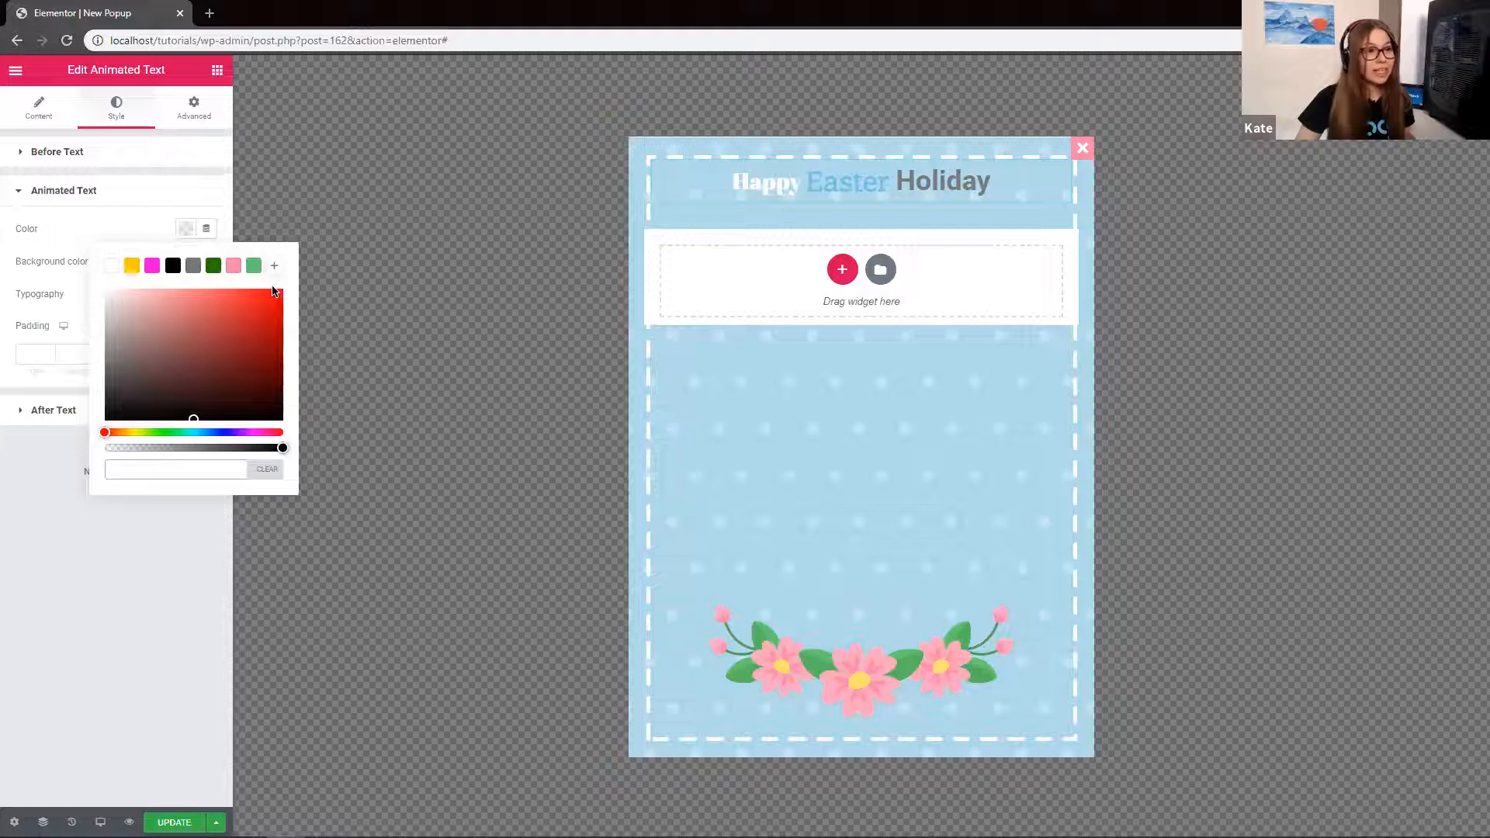
click(234, 267)
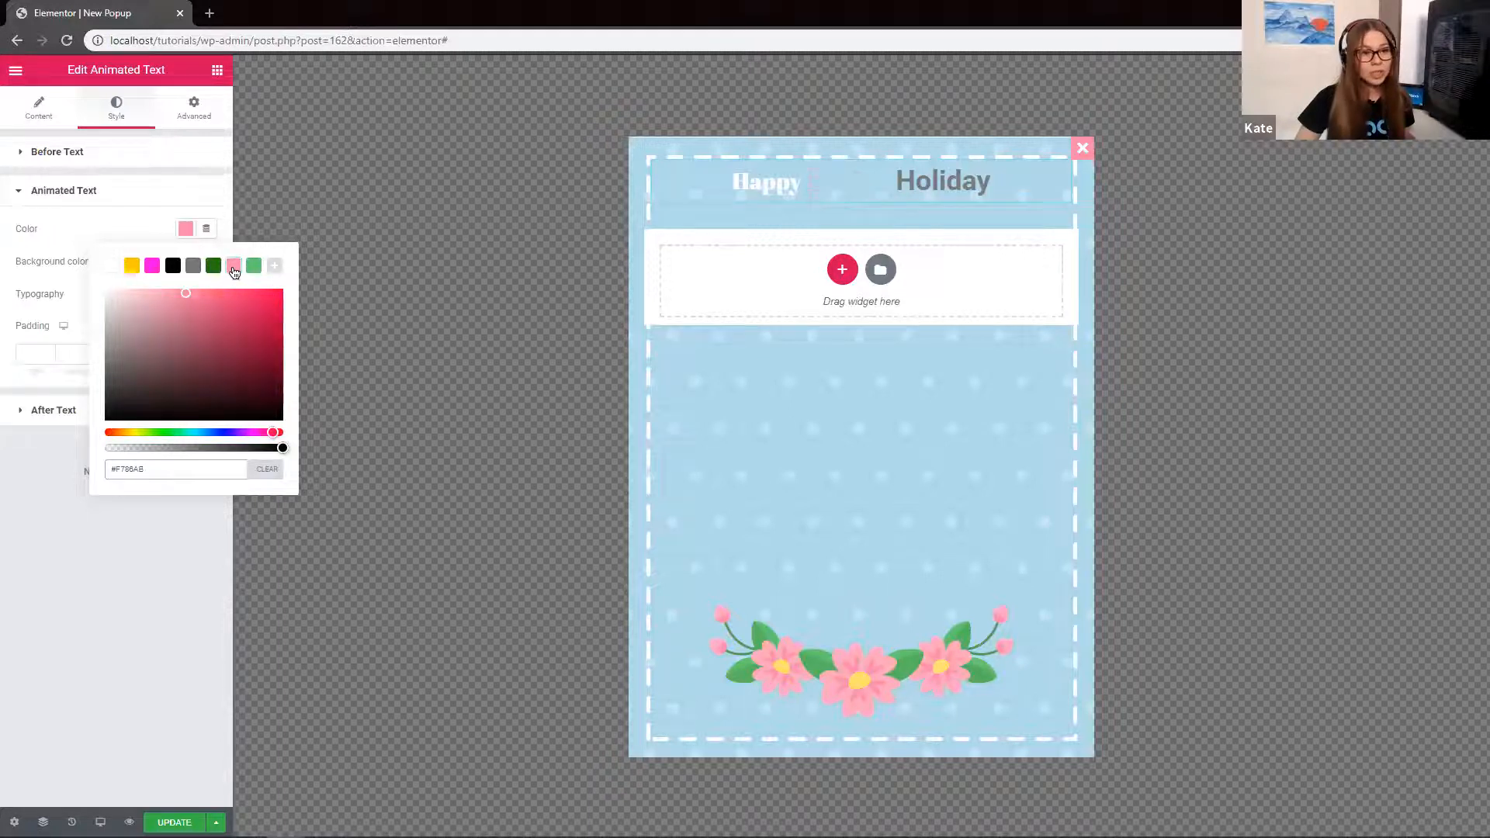
click(130, 227)
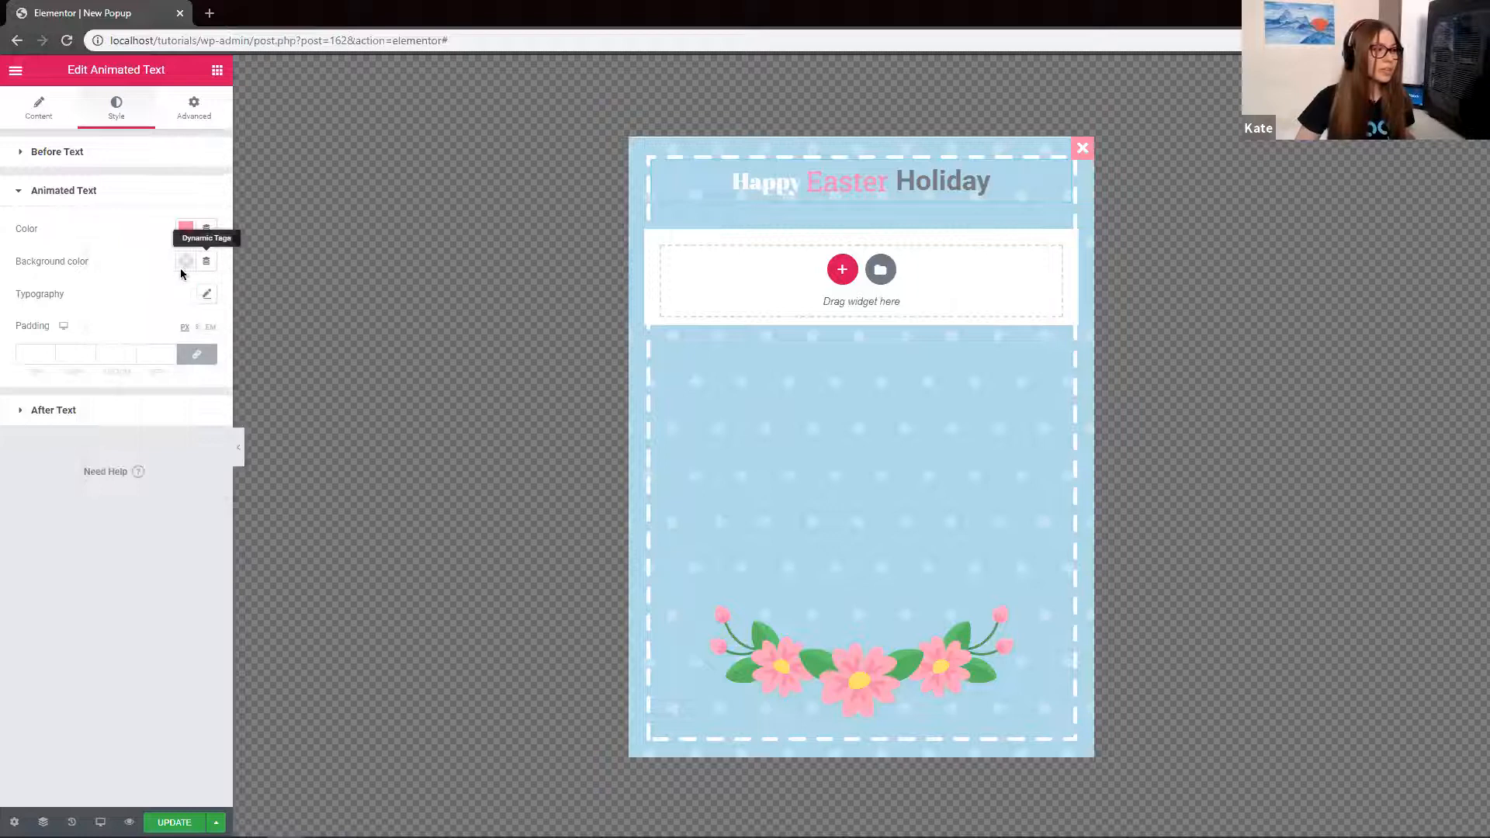
Set the animated word's typography to Abril Fatface with a size of 30 px and a weight of 400
click(206, 294)
click(172, 336)
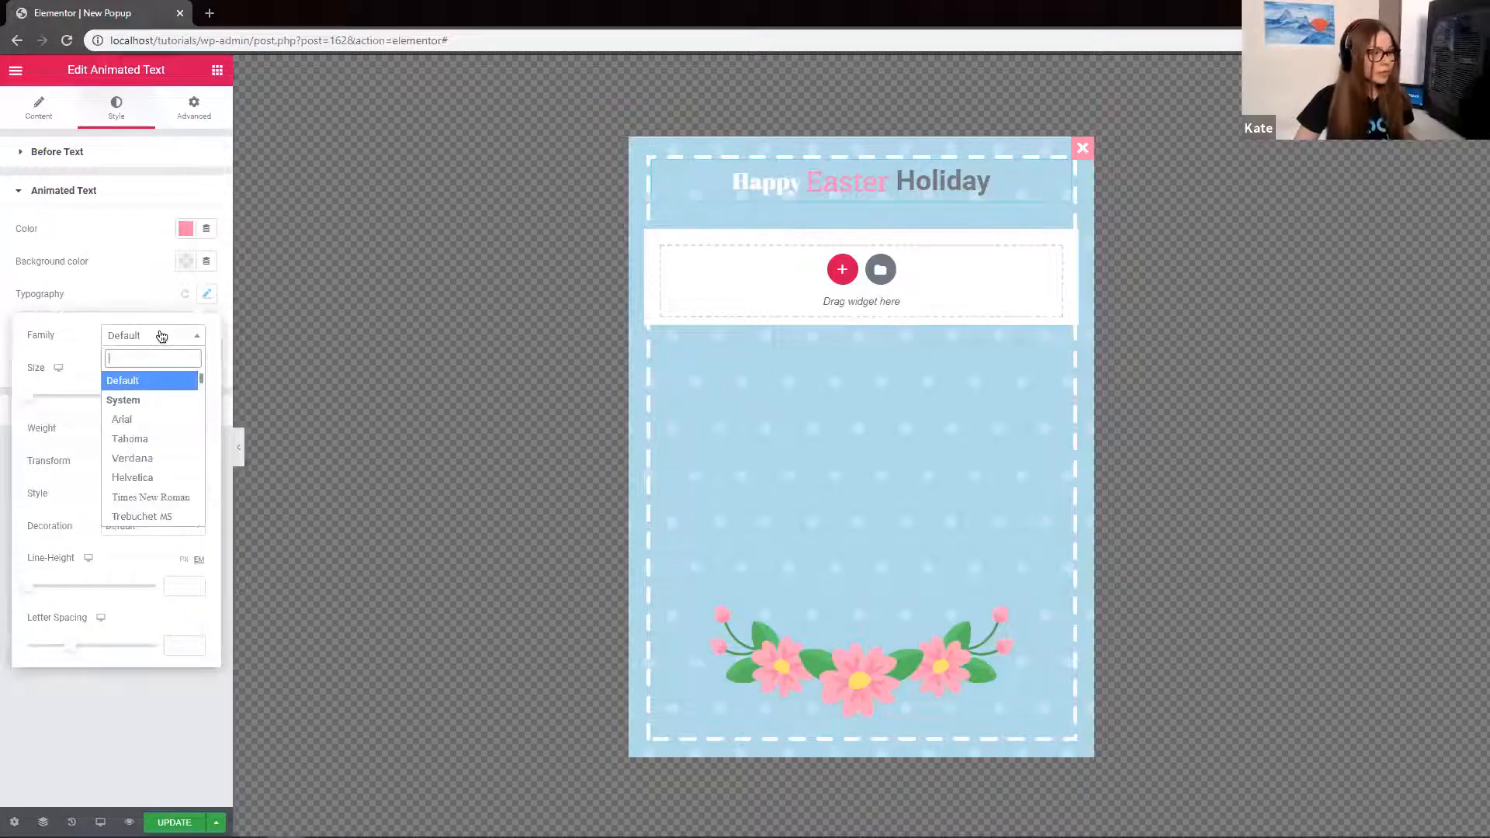
text(a)
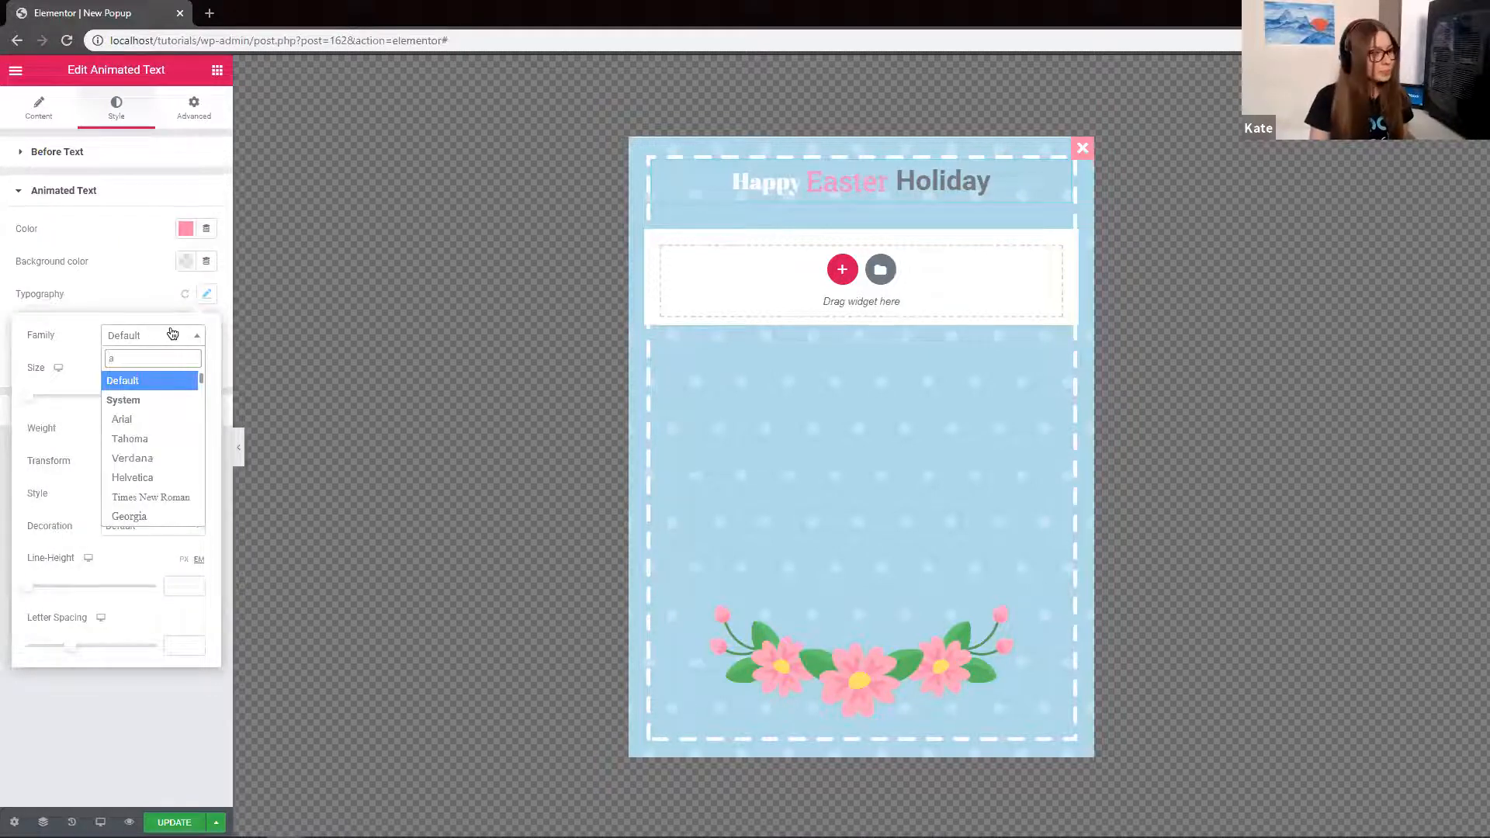
text(b)
click(178, 458)
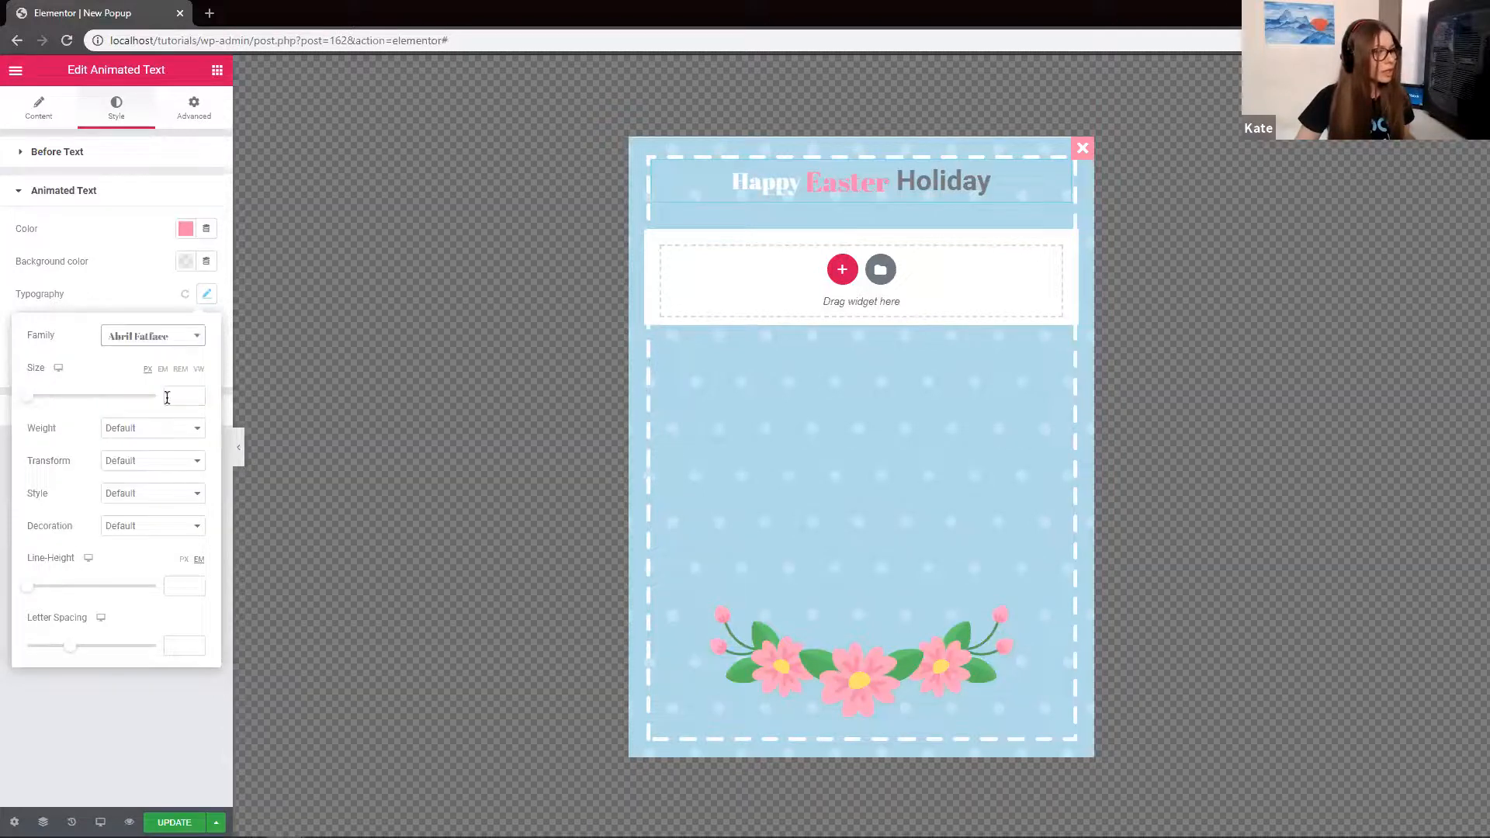
click(156, 429)
click(143, 481)
click(107, 296)
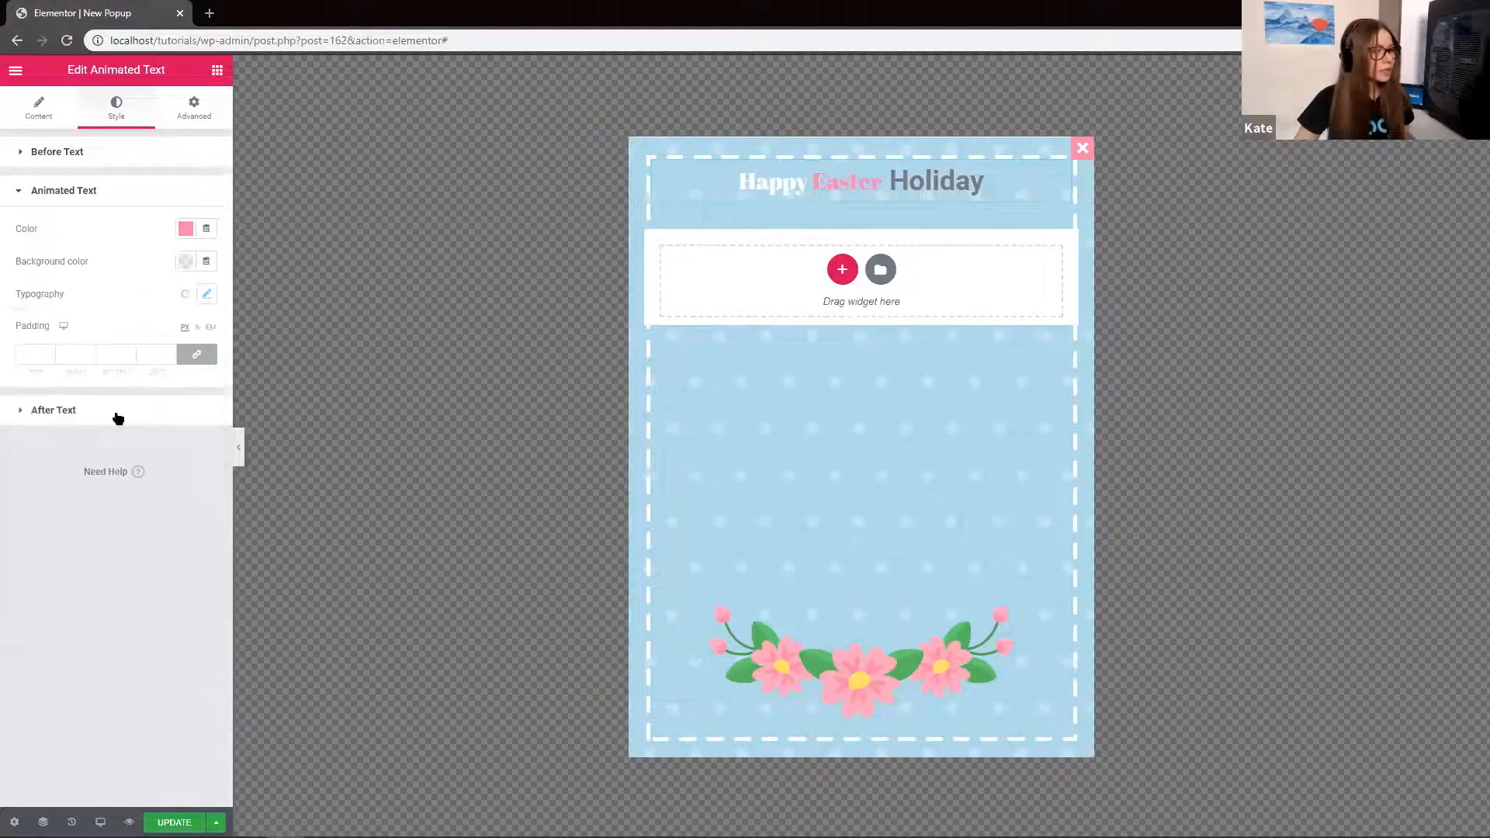
Set the After Text color to white
click(113, 412)
click(186, 267)
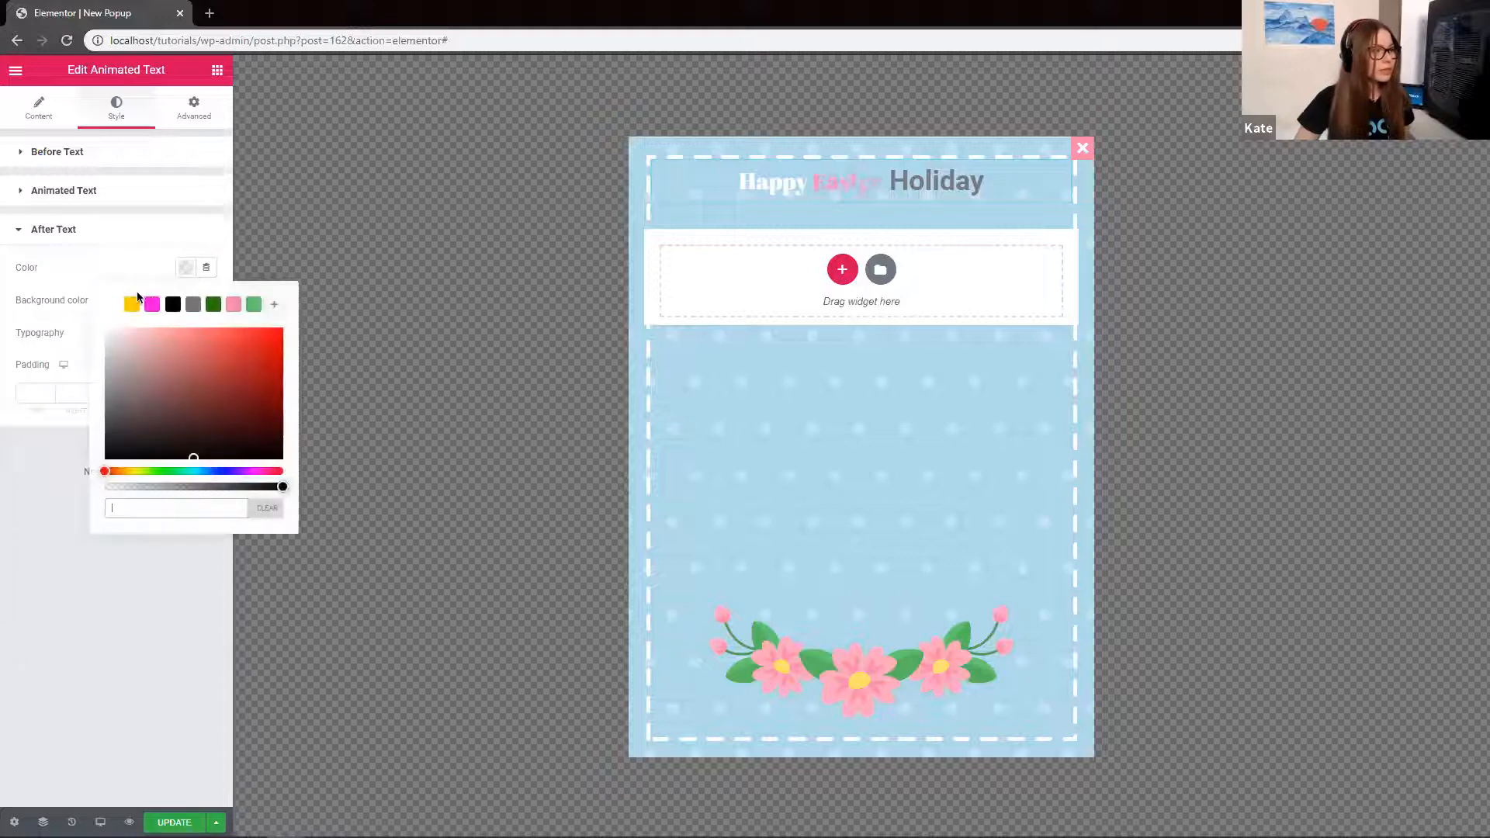
click(104, 307)
click(127, 263)
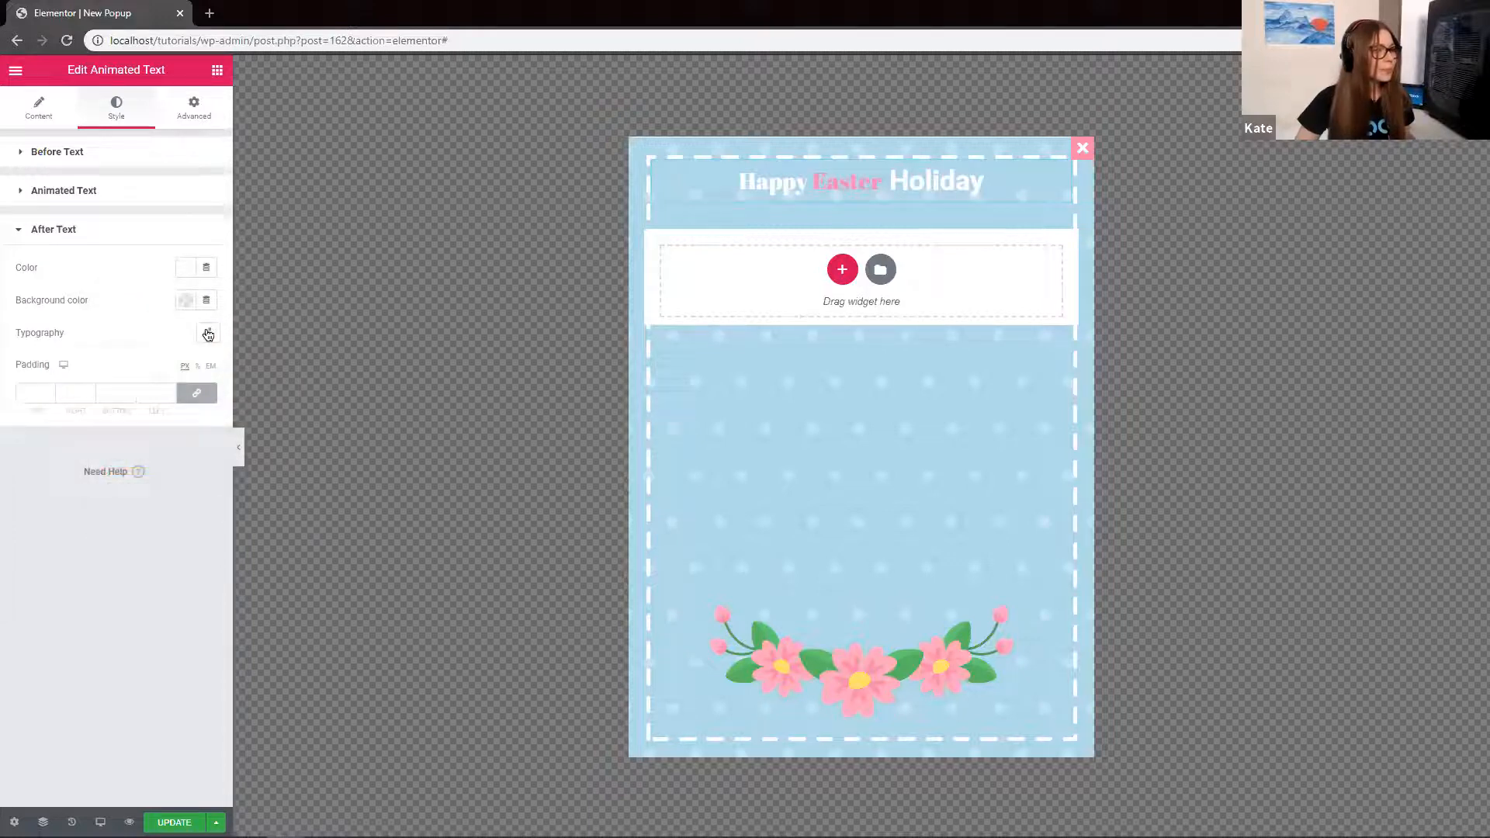
Set the After Text typography to Abril Fatface with a size of 30 px and a weight of 400
click(206, 332)
click(169, 373)
text(abril)
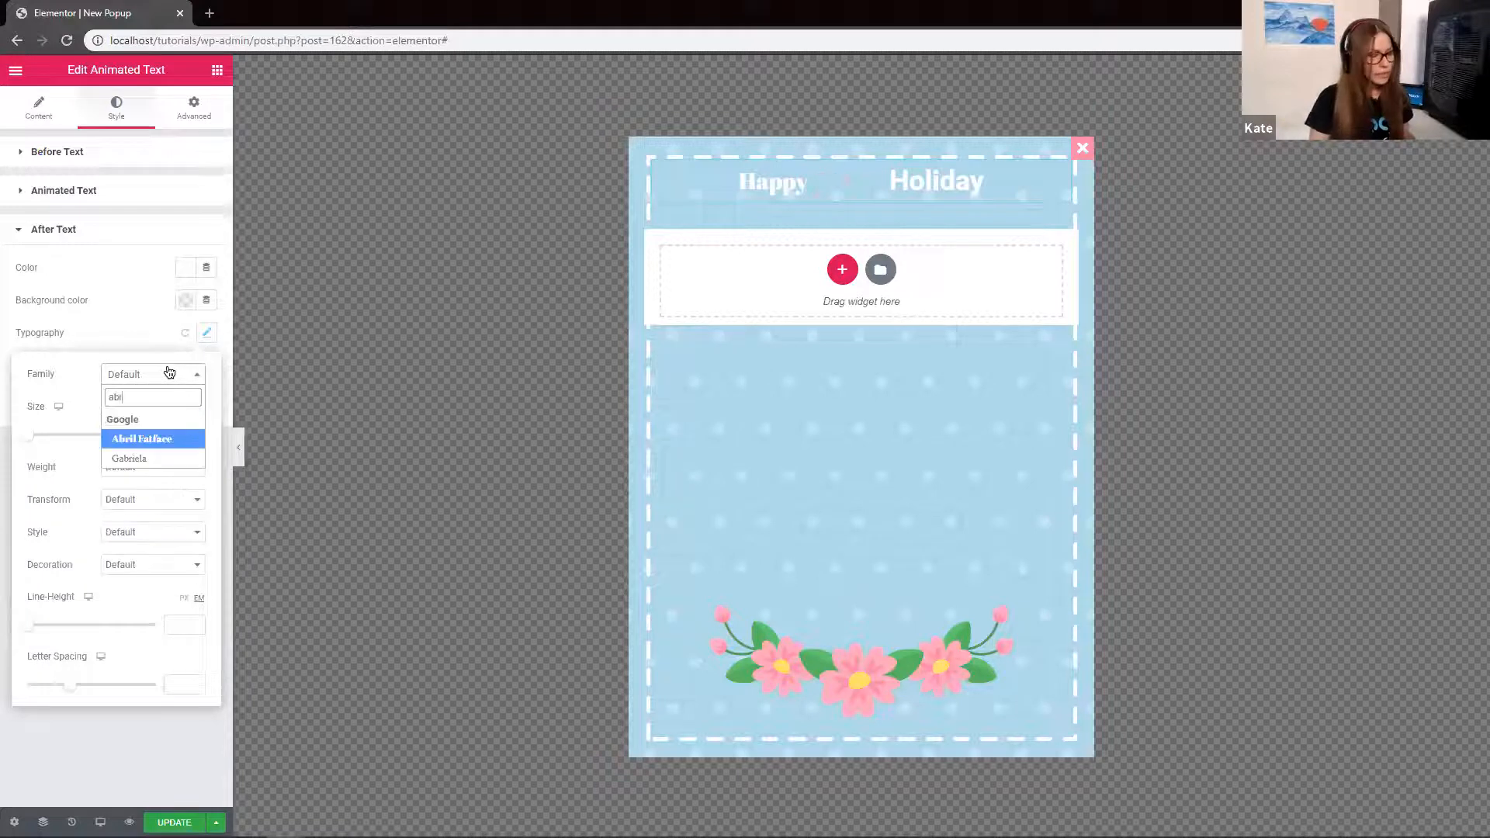
click(171, 435)
click(172, 434)
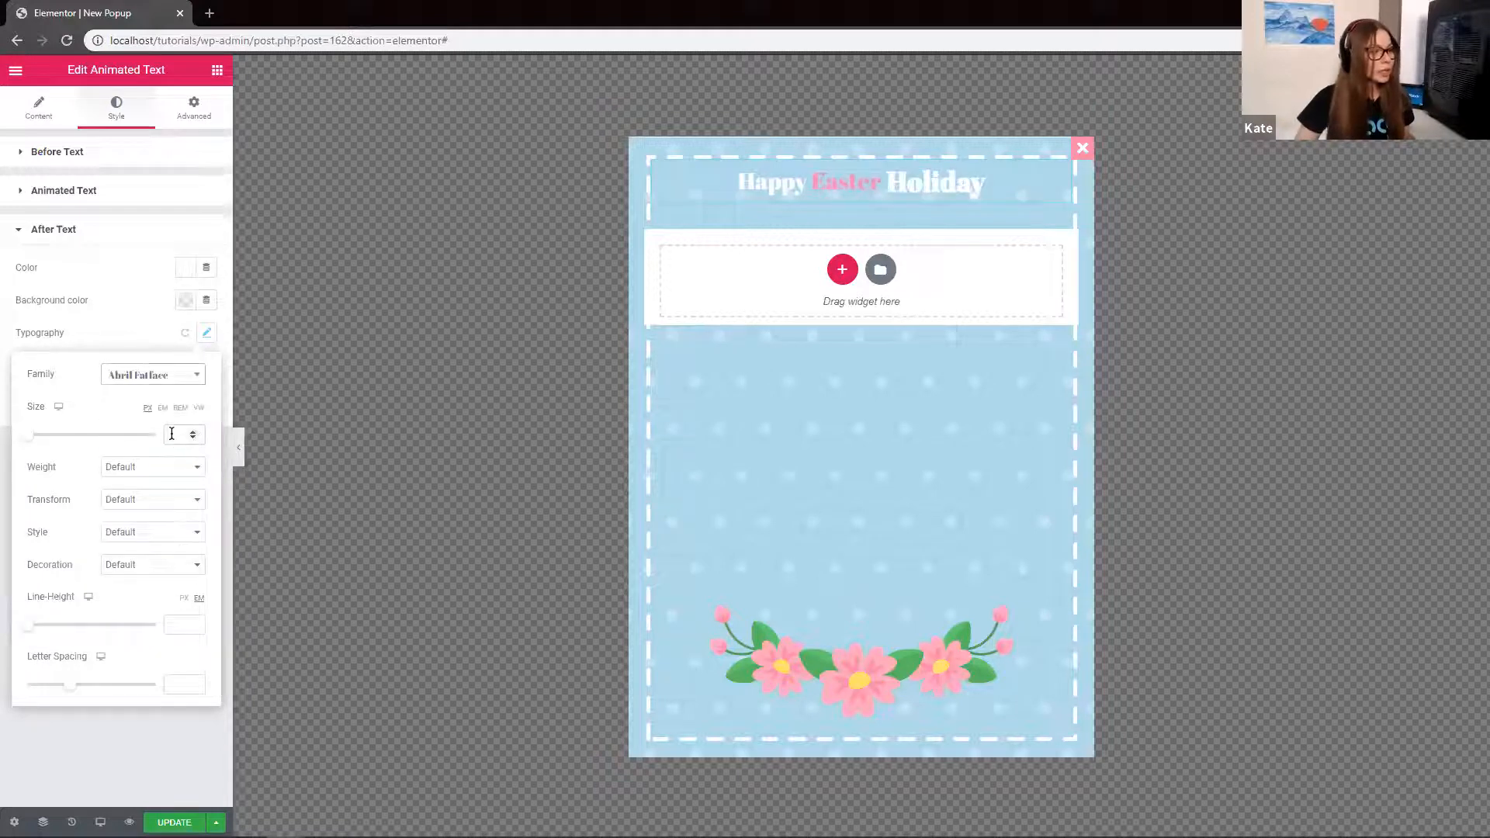
text(30)
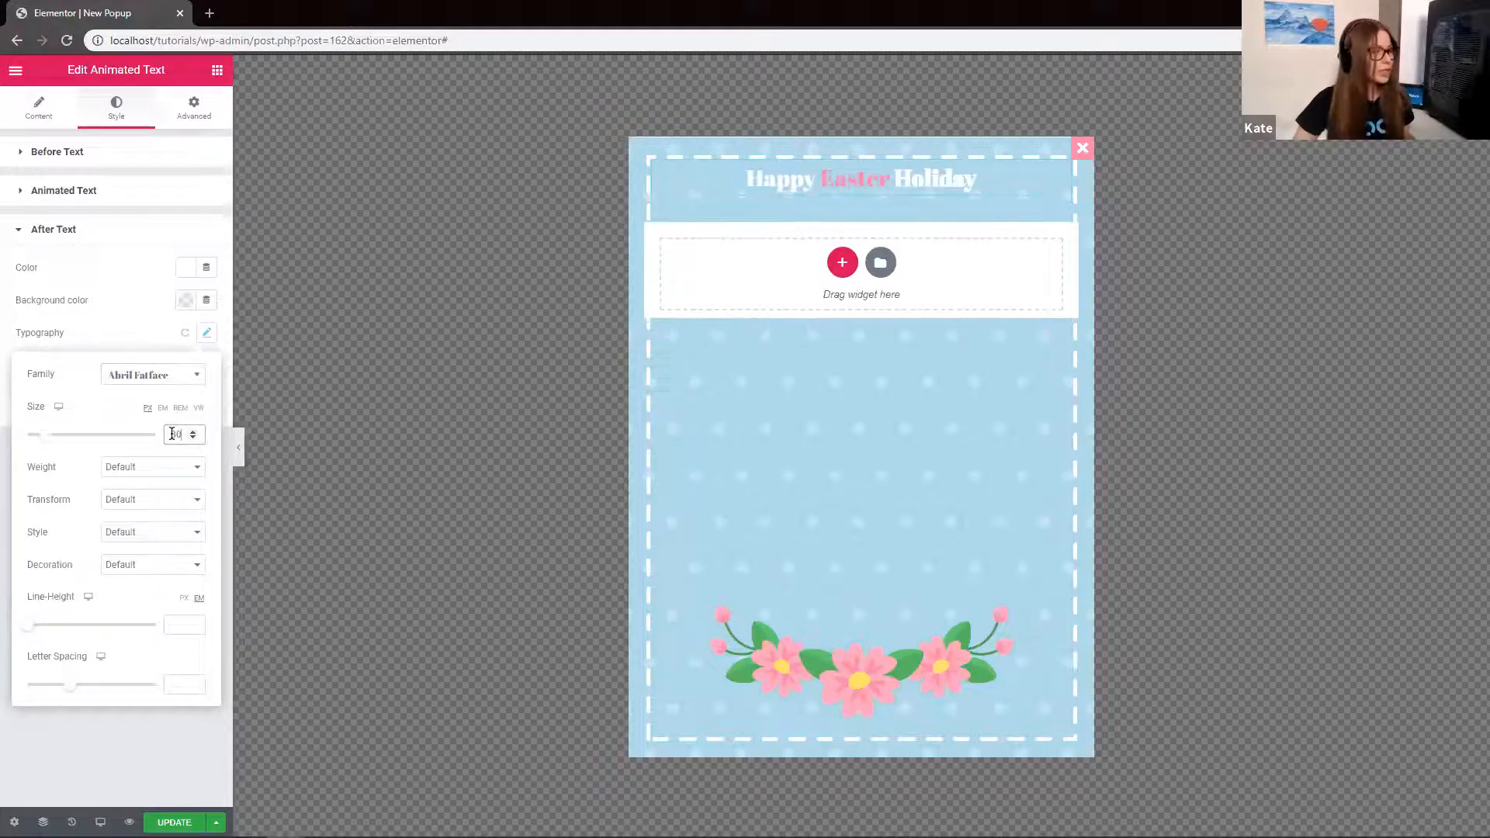
click(153, 468)
click(132, 519)
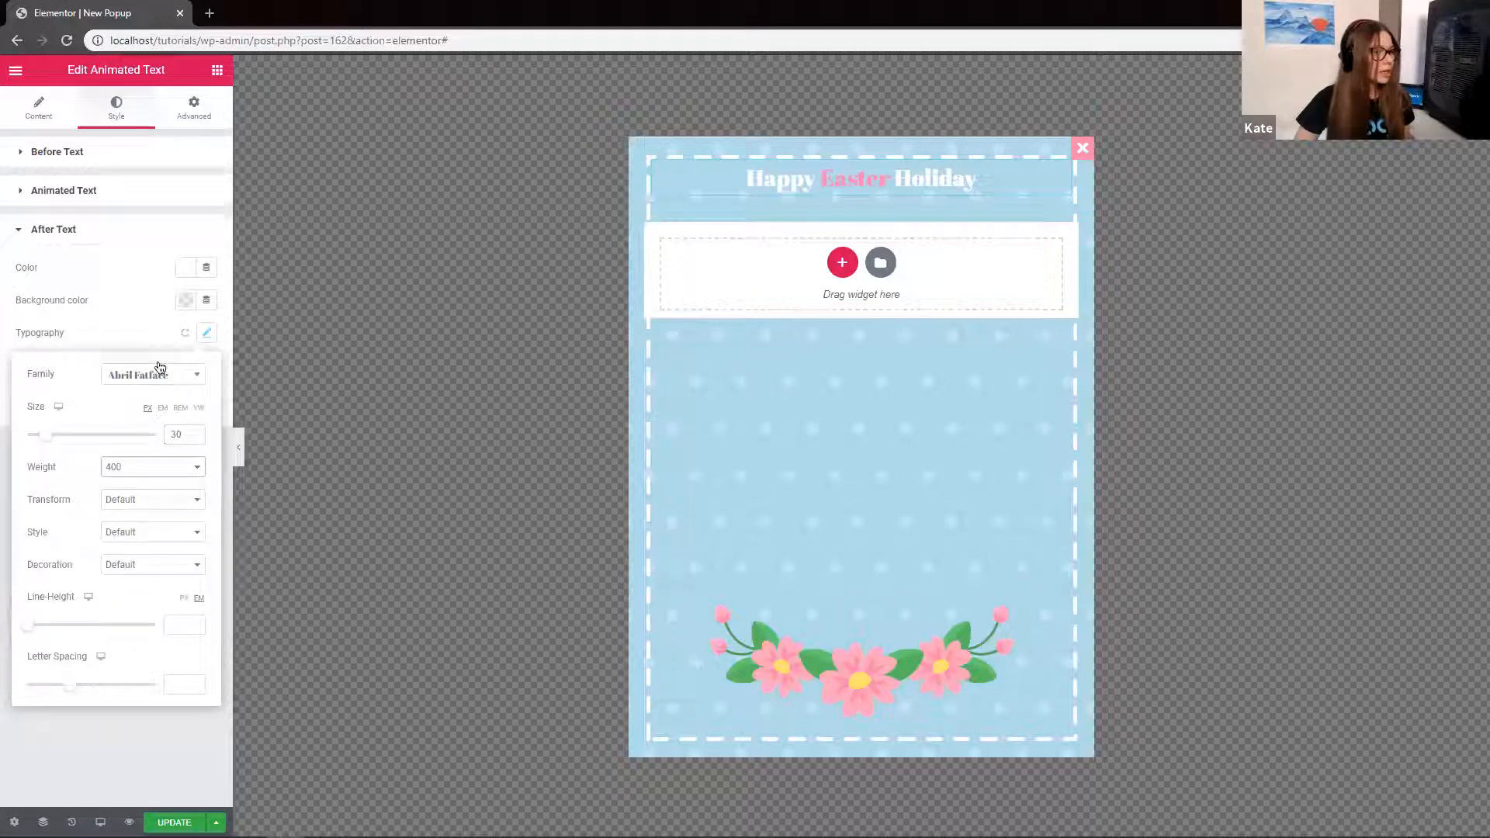
click(131, 324)
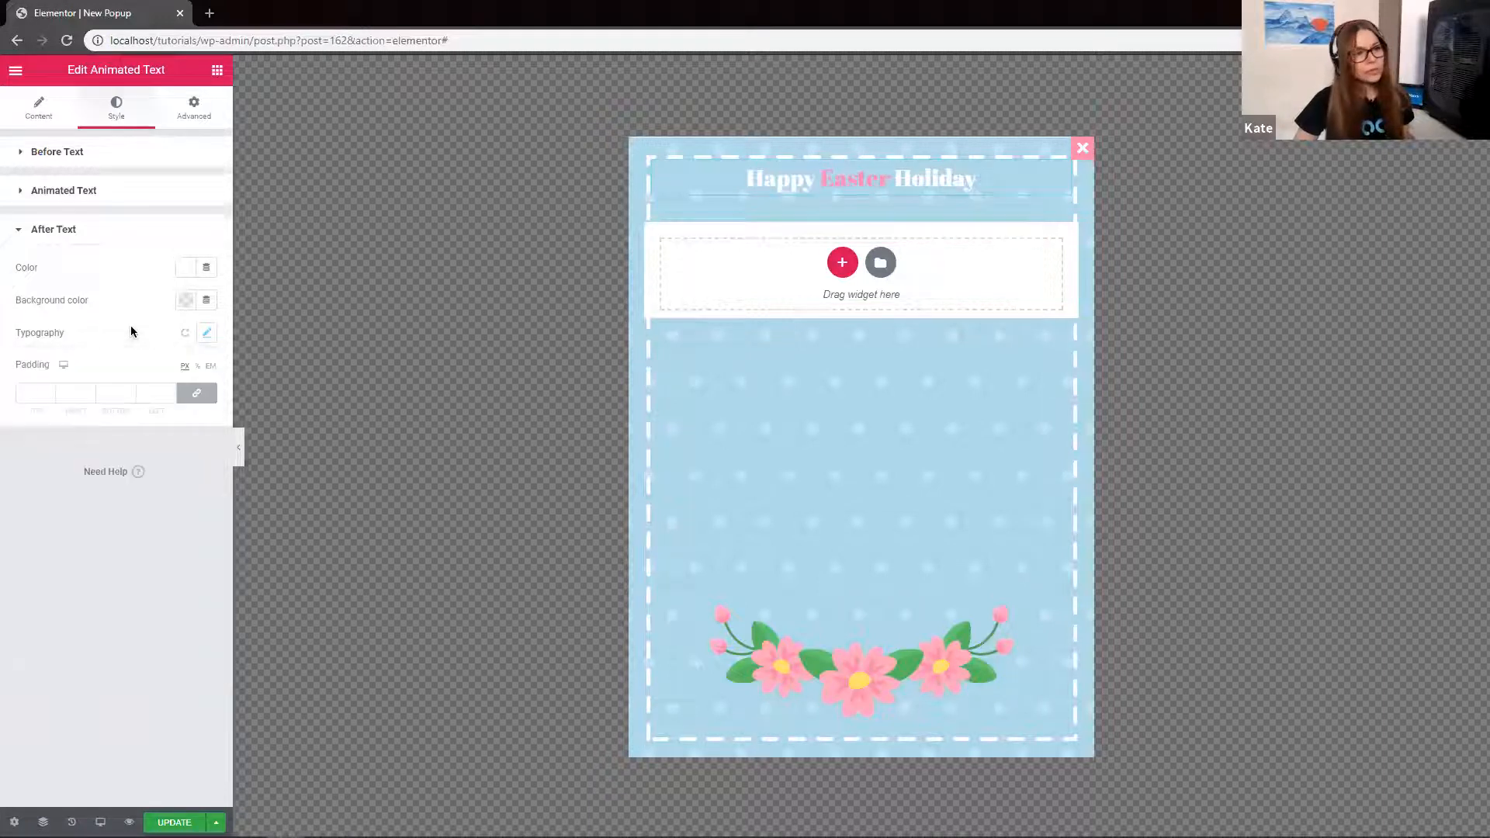
Set the font weight of the animated word Easter to 600
click(115, 190)
click(207, 294)
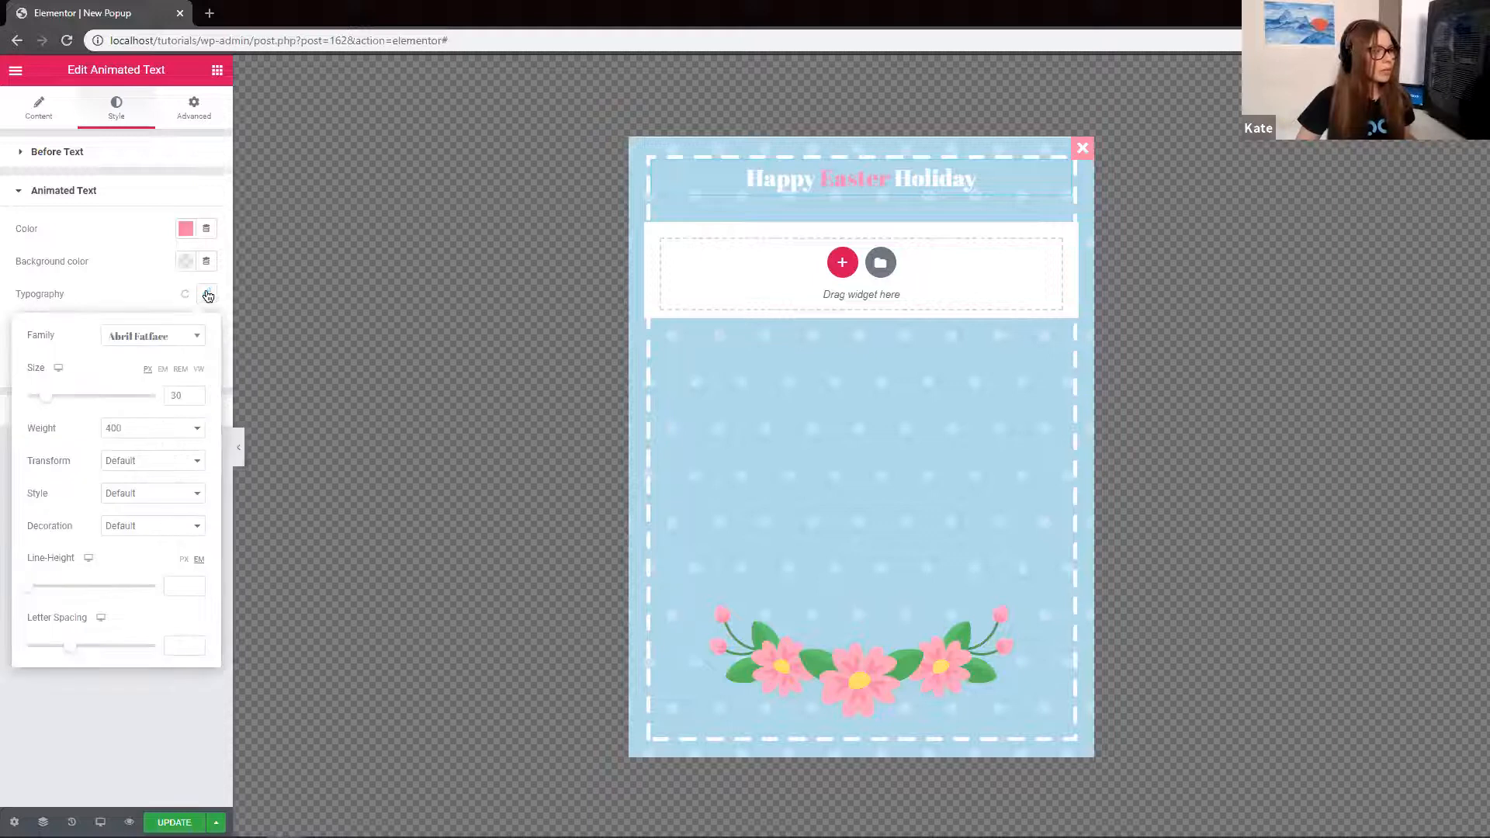
click(180, 431)
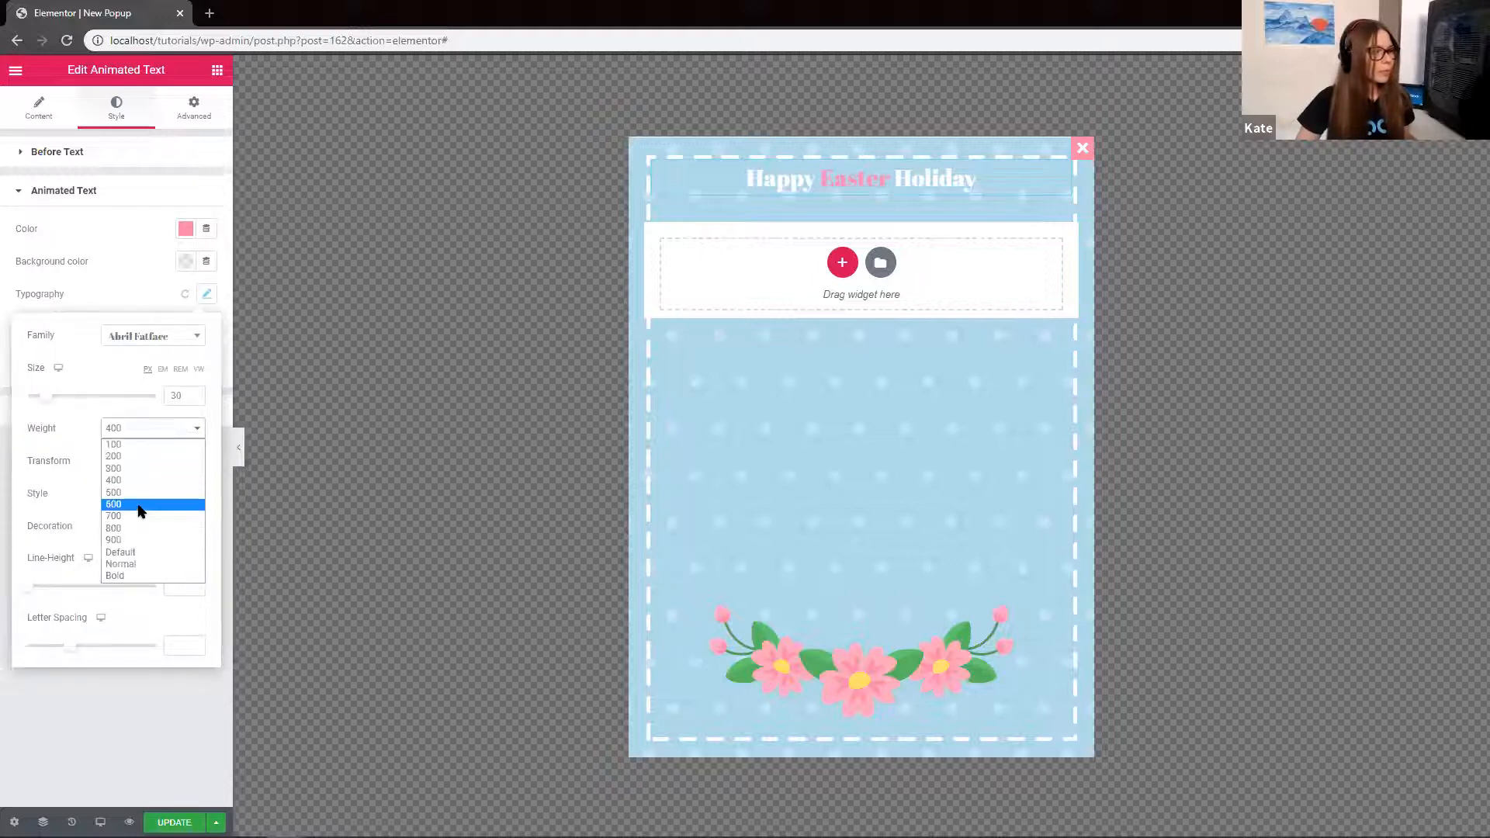
click(140, 505)
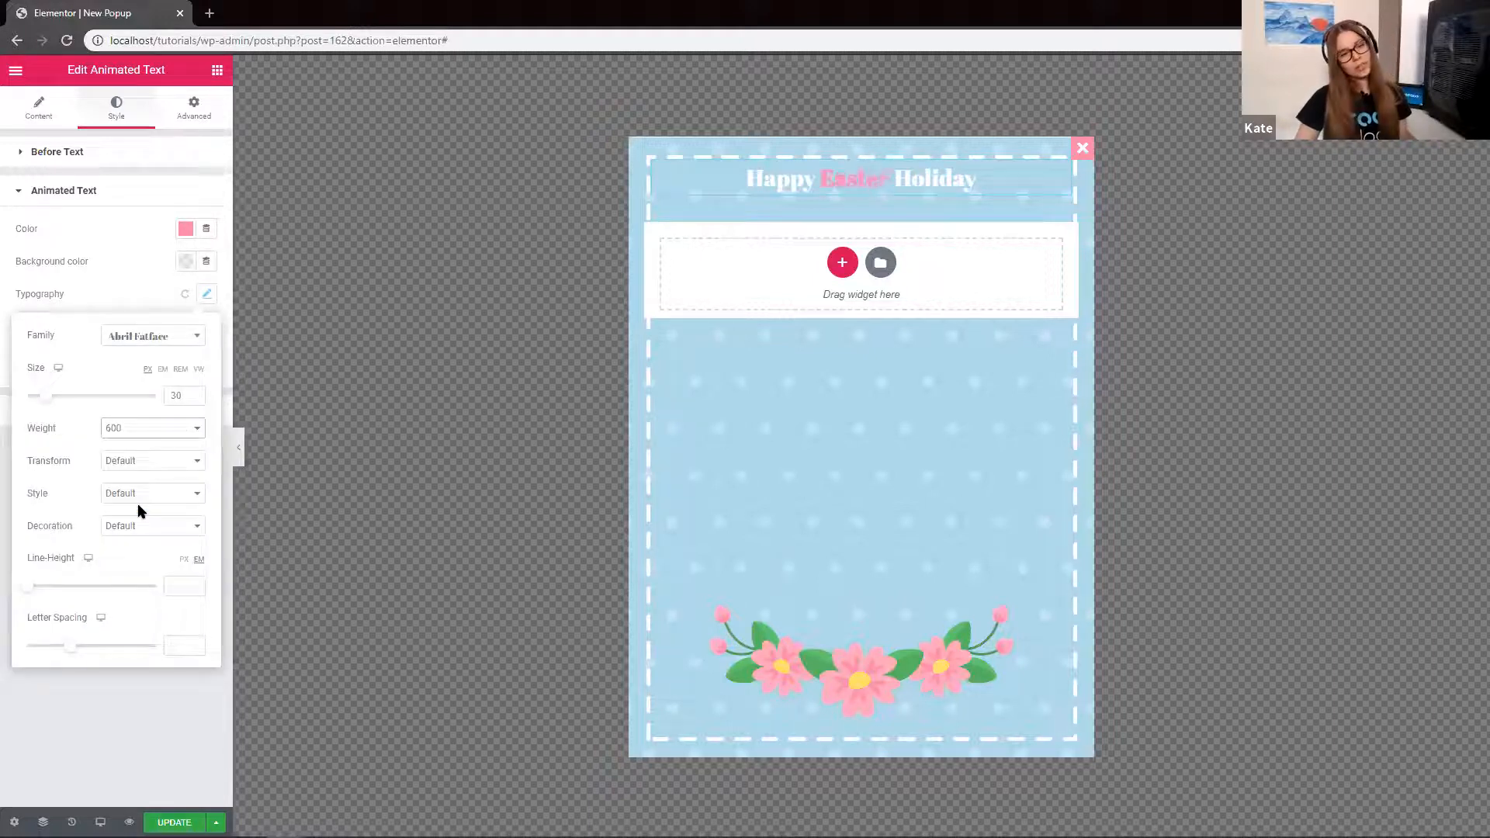
click(142, 272)
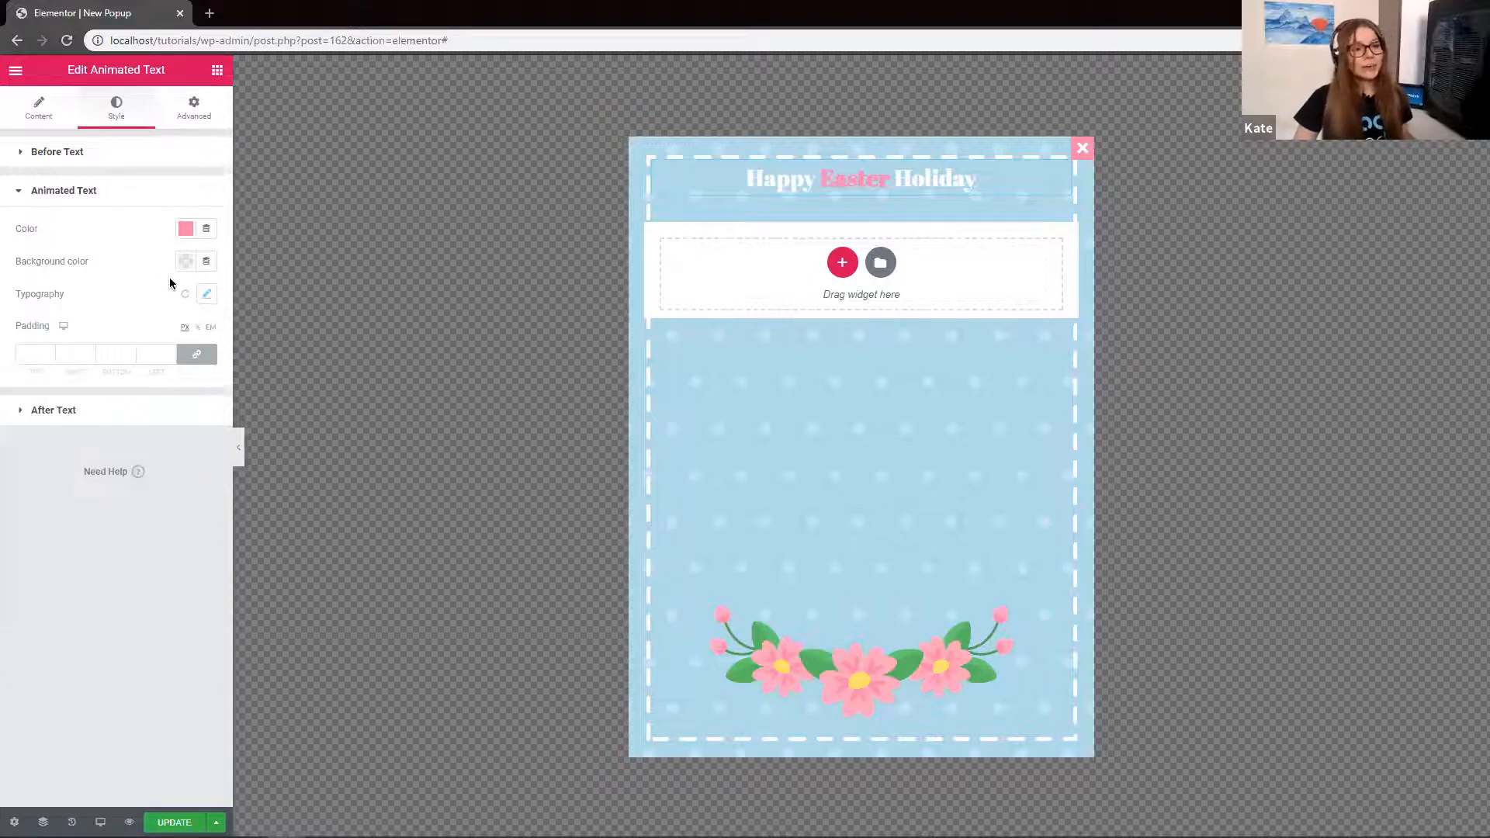
Give the Animated Text widget a top margin of 50 px, with the margin sides unlinked
click(207, 104)
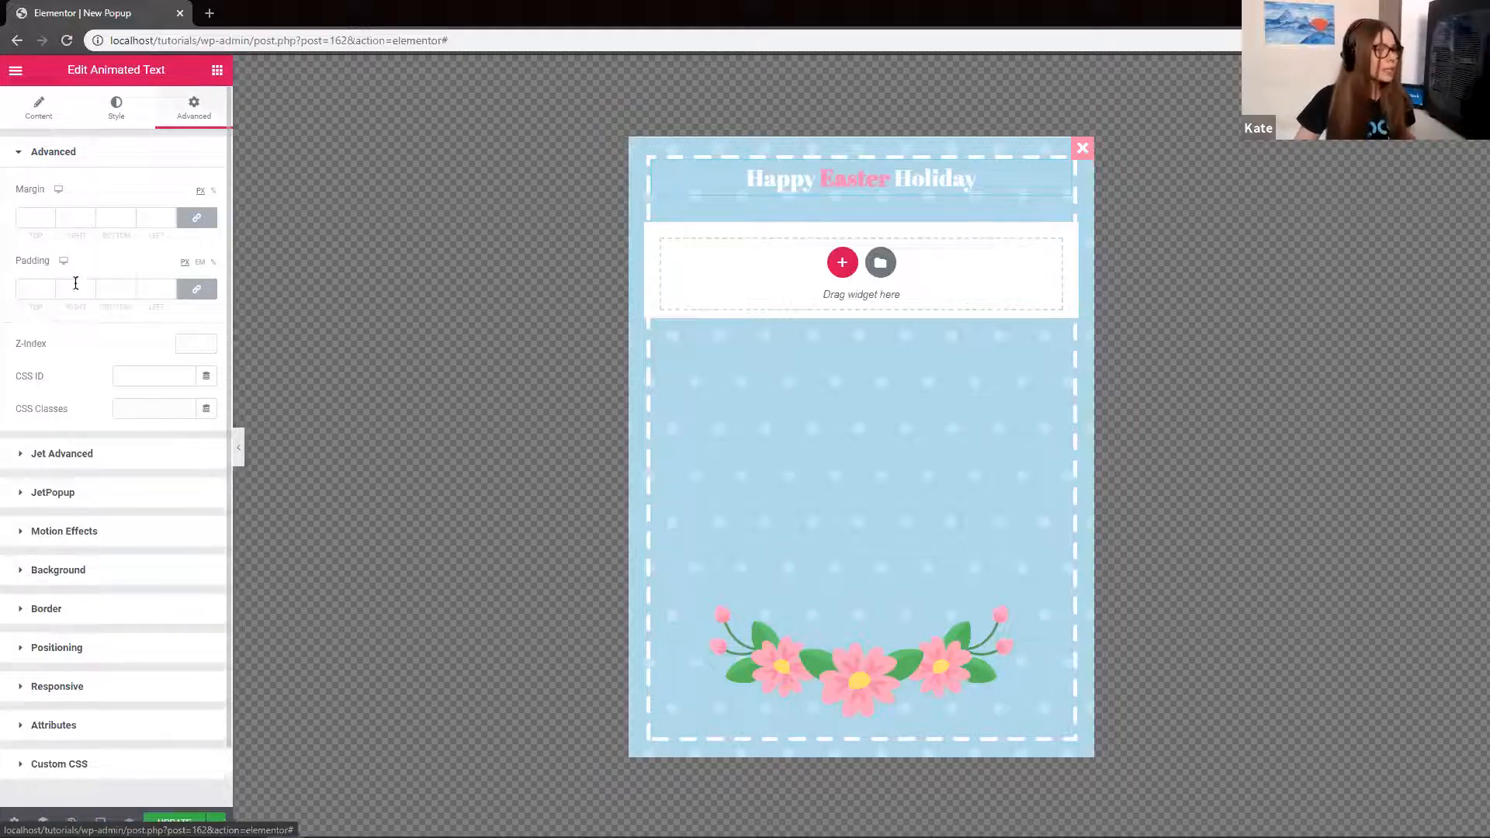
click(203, 225)
drag(35, 218, 17, 214)
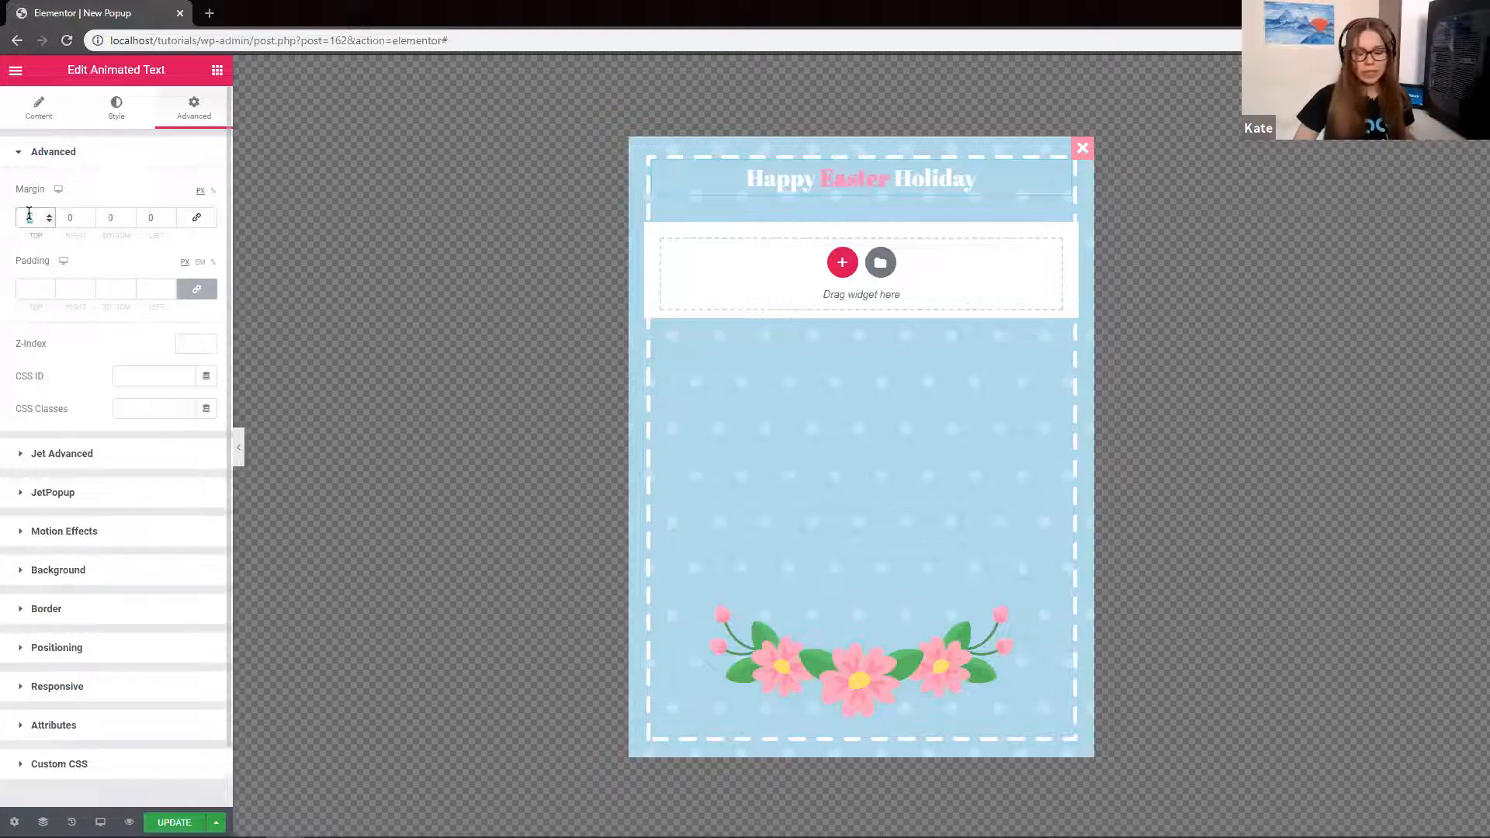
text(50)
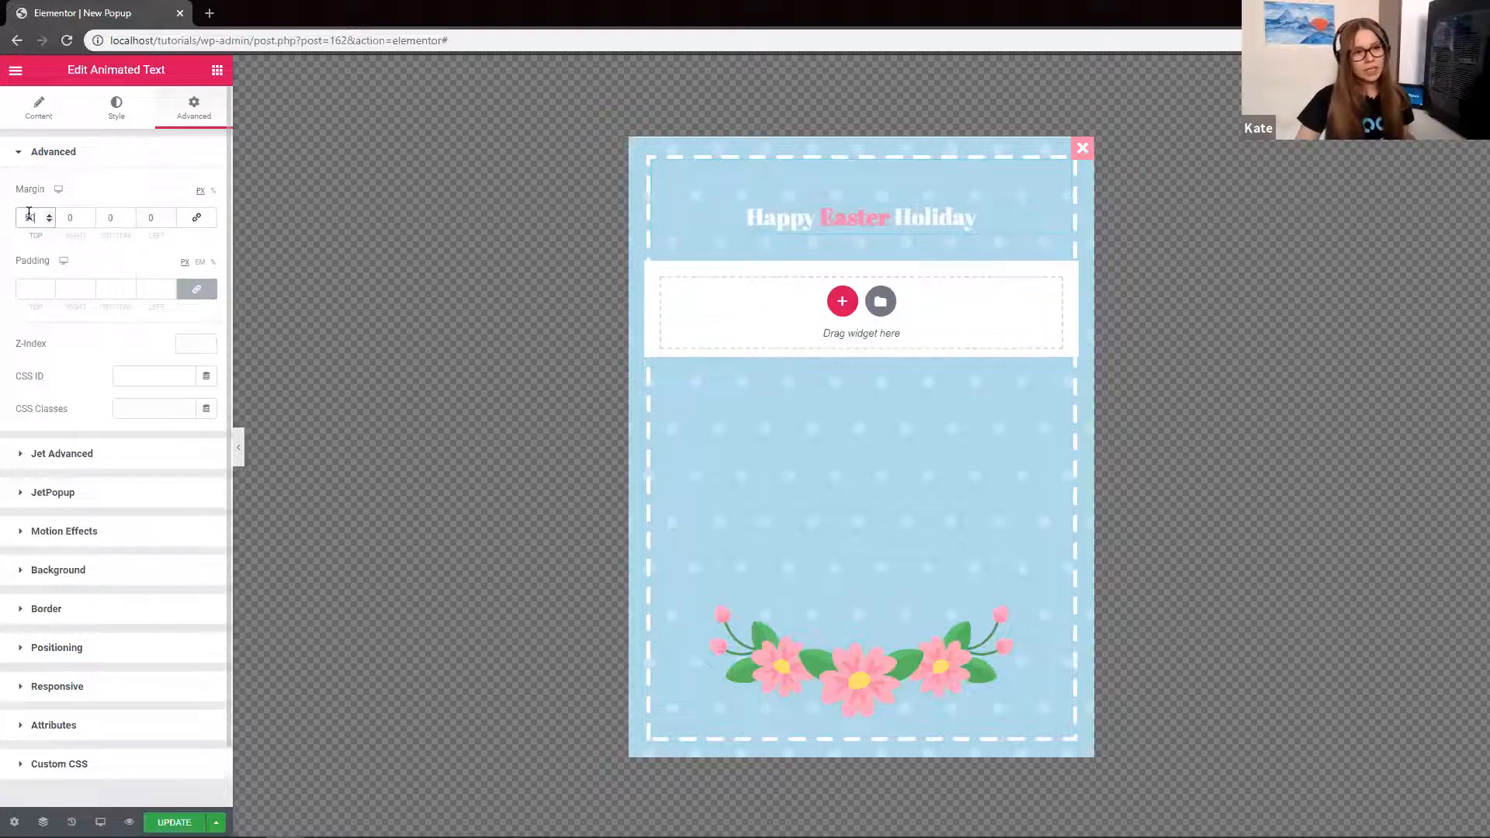
Add an Animated Box widget below the animated text and flip it to preview its front and back sides
click(39, 107)
click(217, 70)
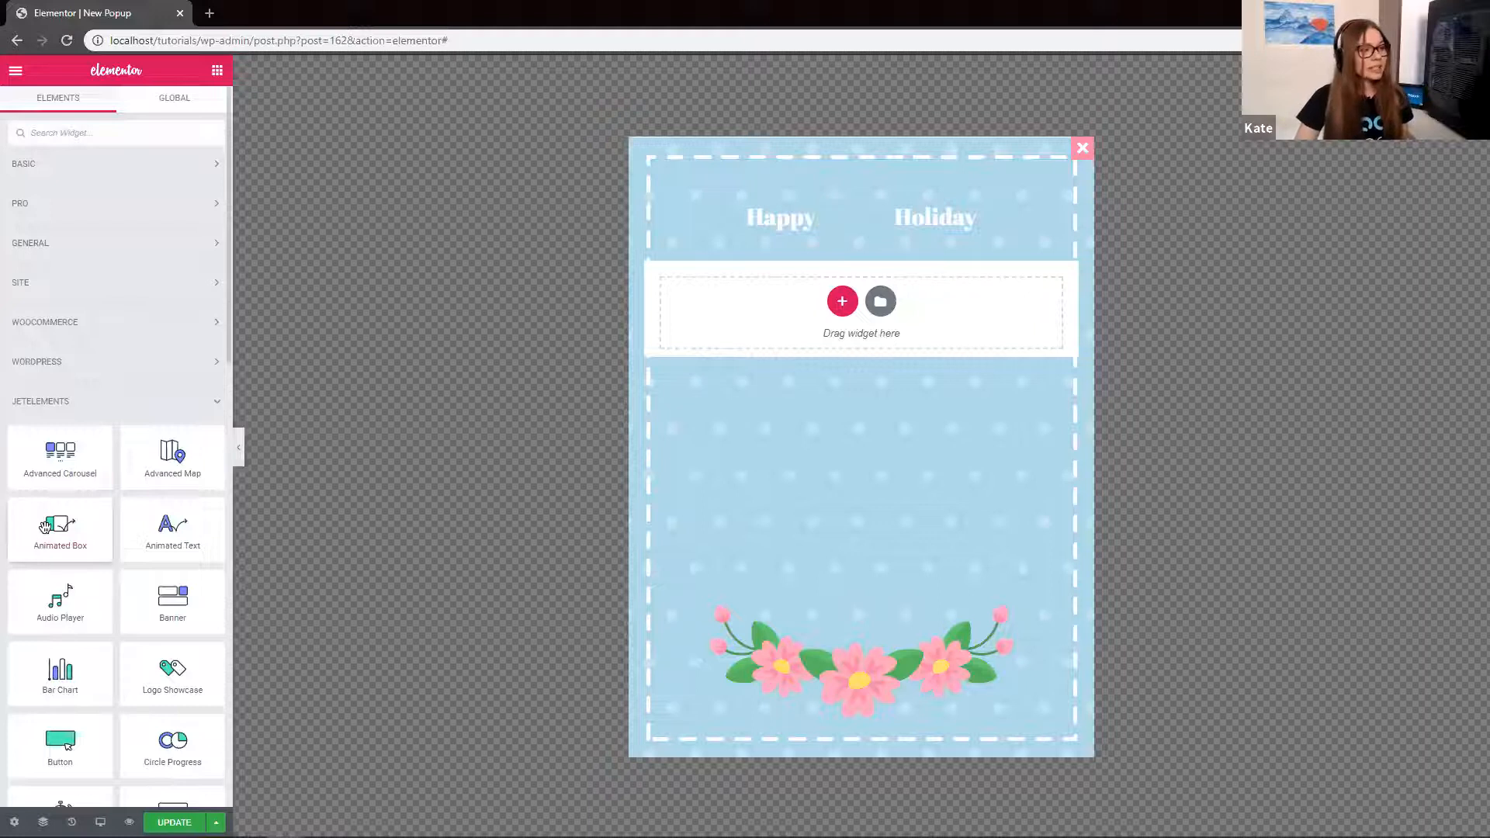
drag(54, 532, 837, 300)
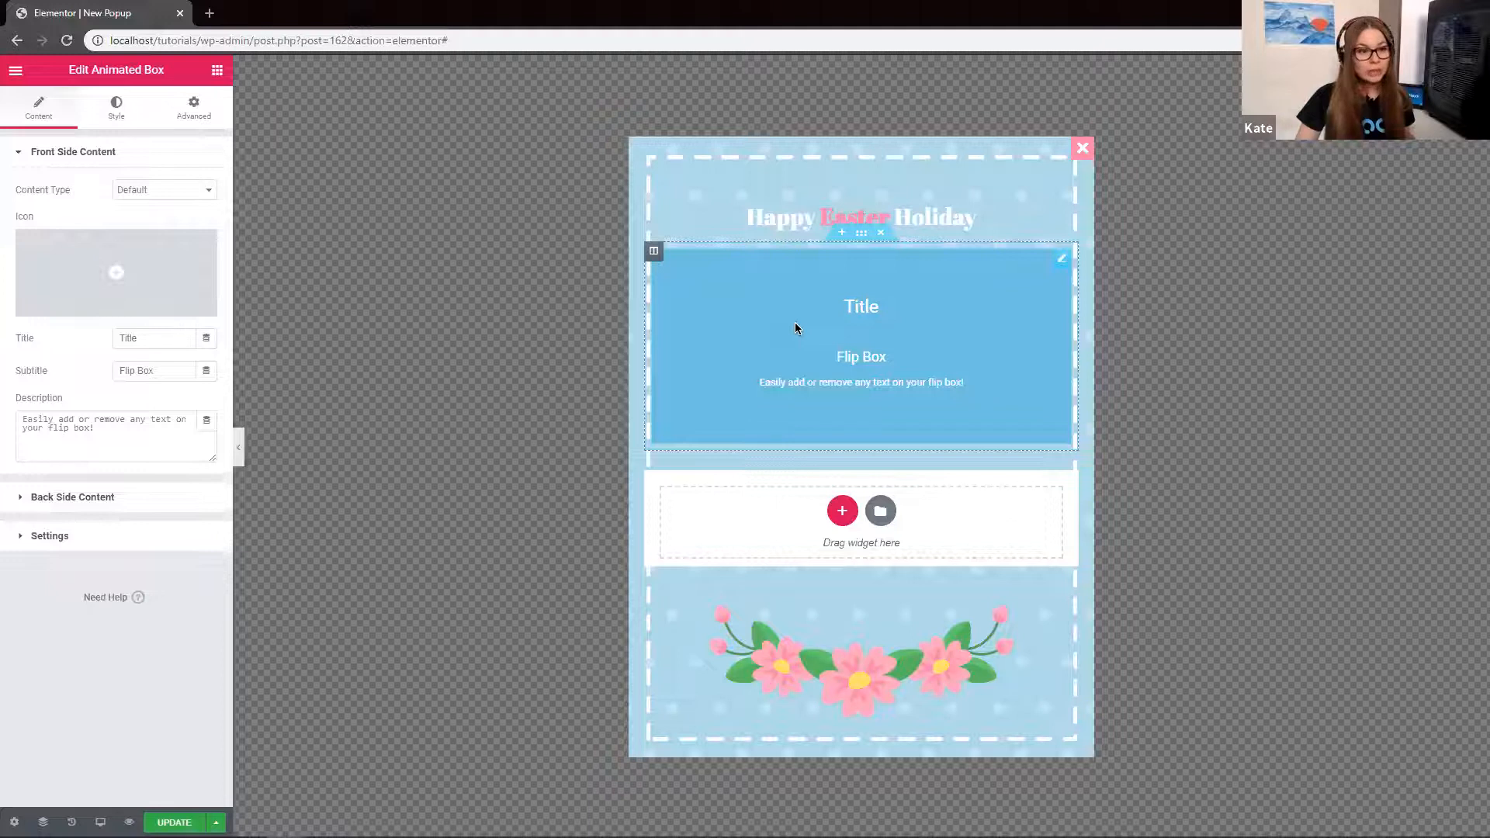
click(860, 321)
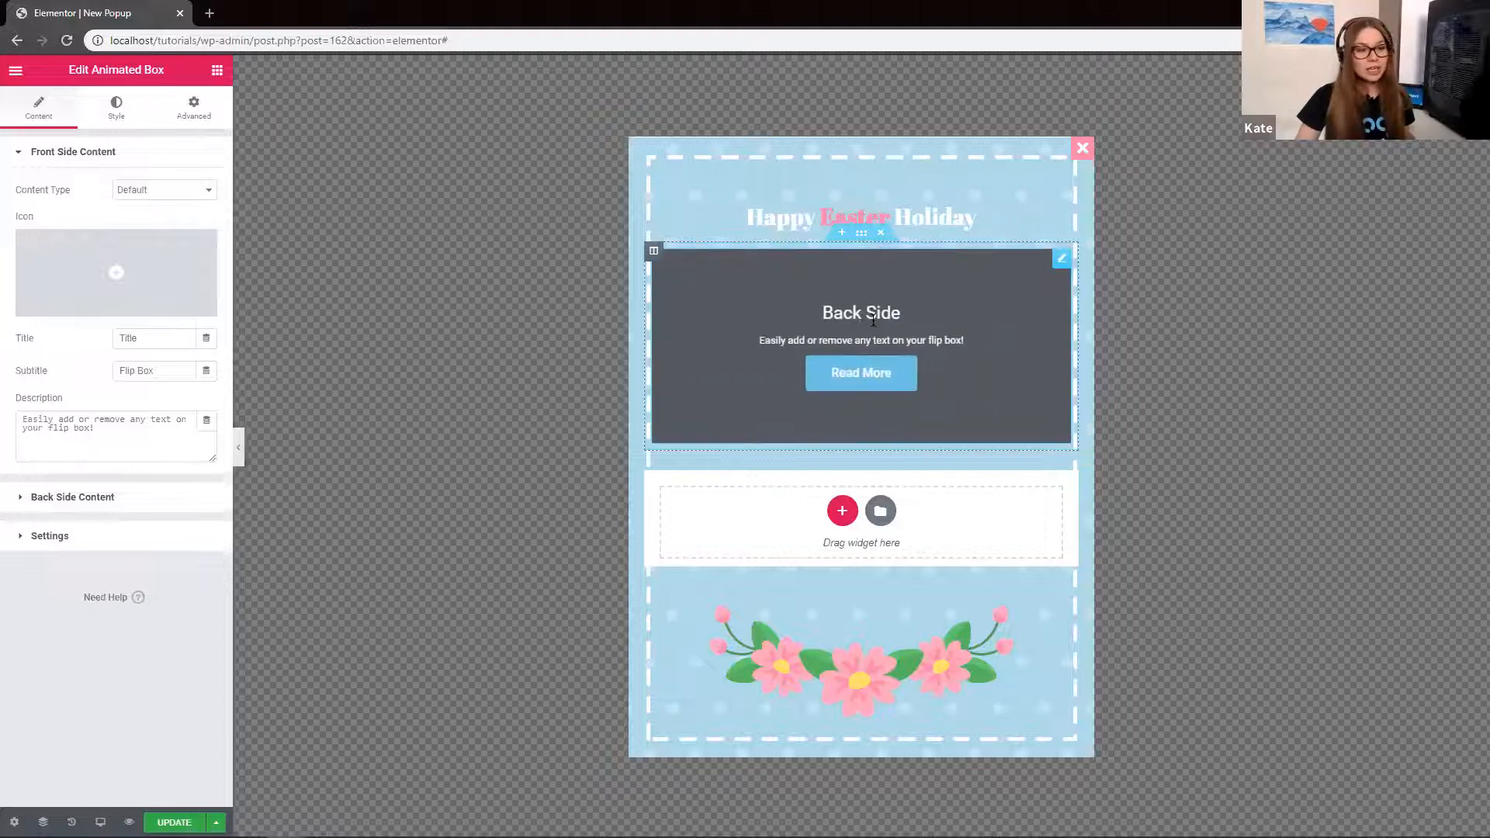
click(872, 319)
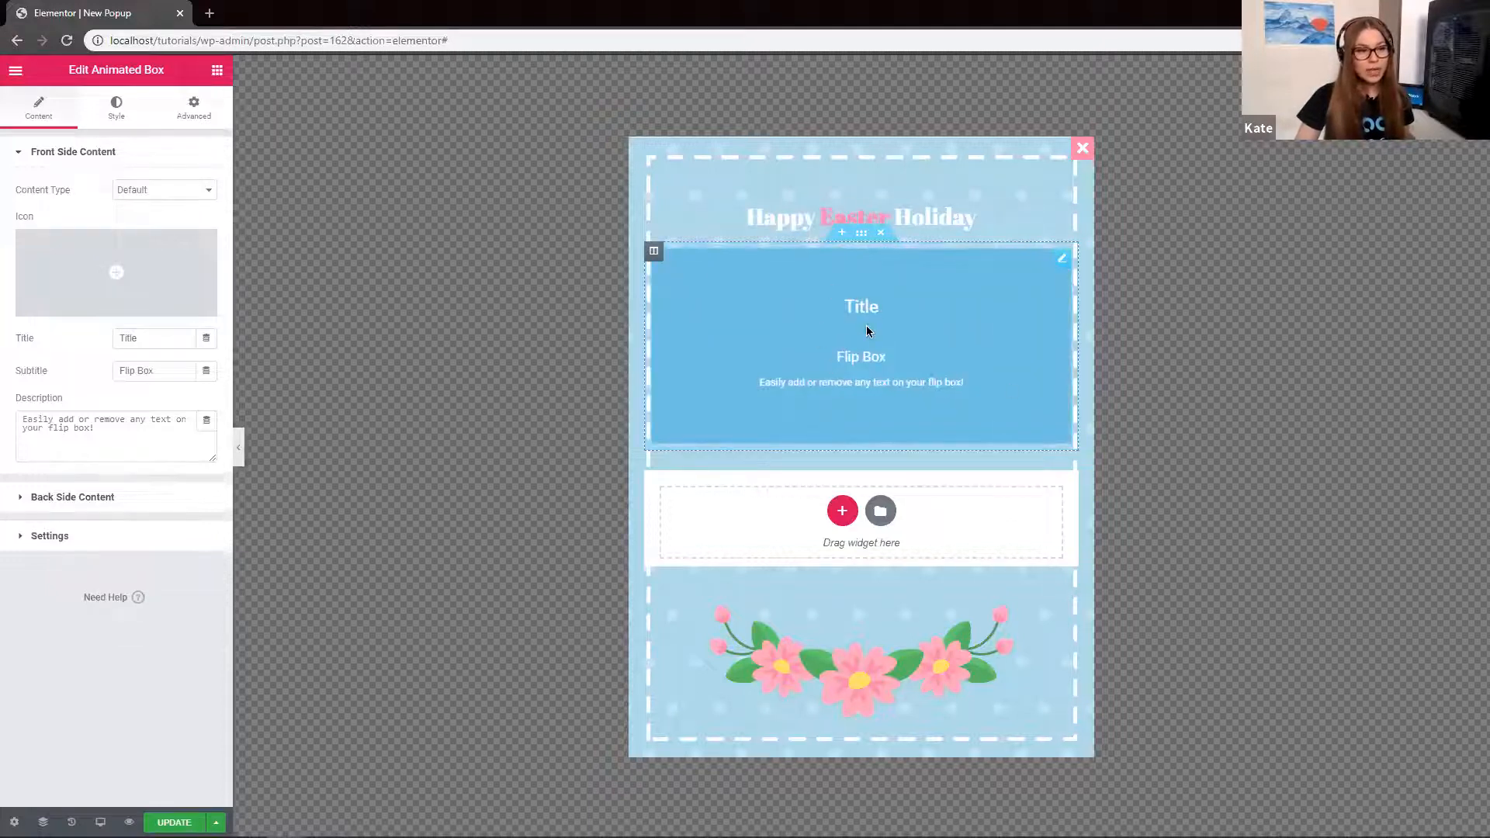
click(866, 325)
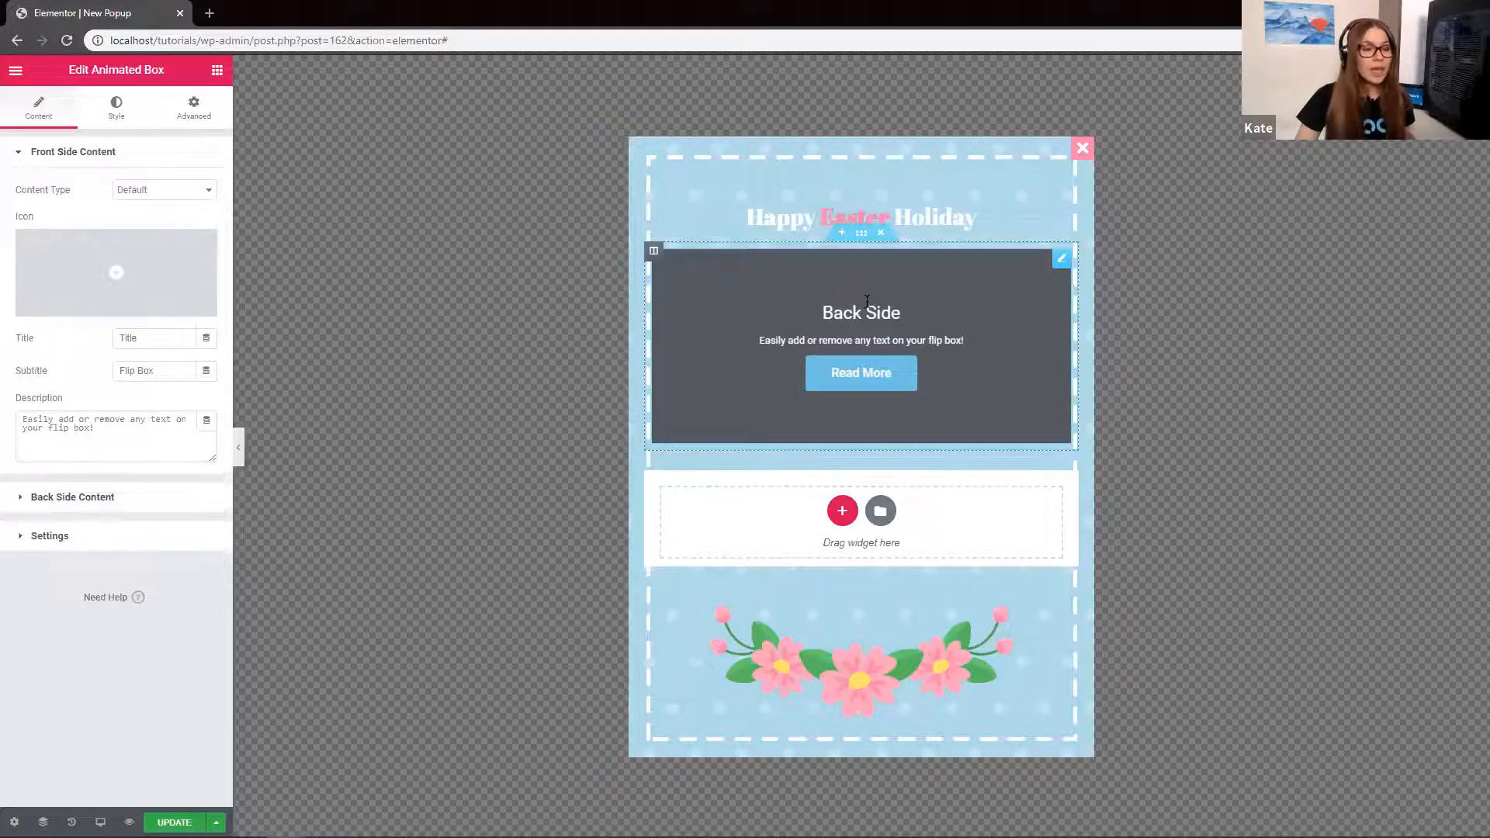
click(867, 301)
Set the Animated Box's front side title to "Click to Crack" and clear its subtitle and description
drag(157, 338, 1, 338)
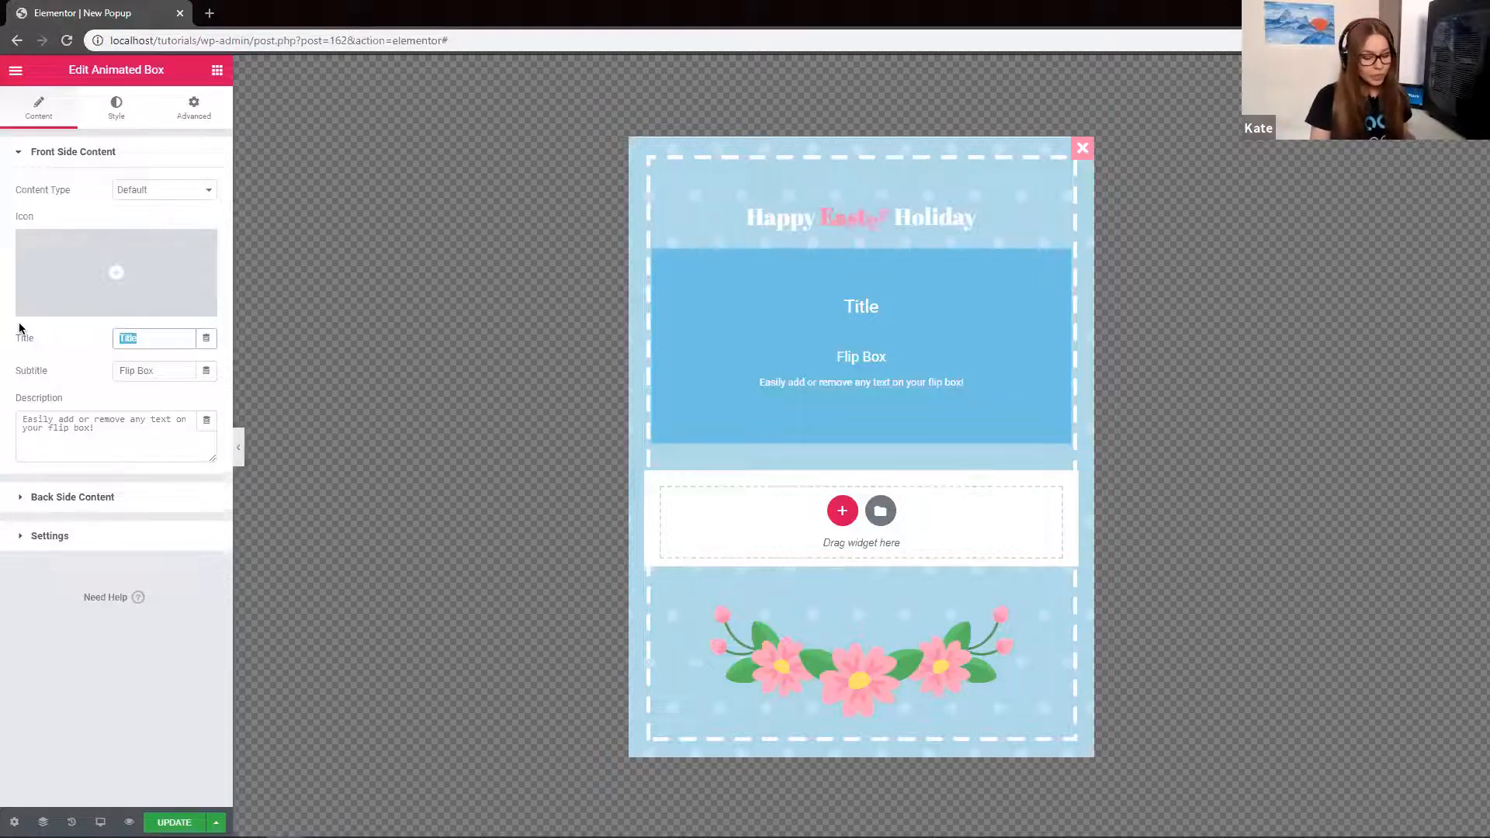
text(Cli)
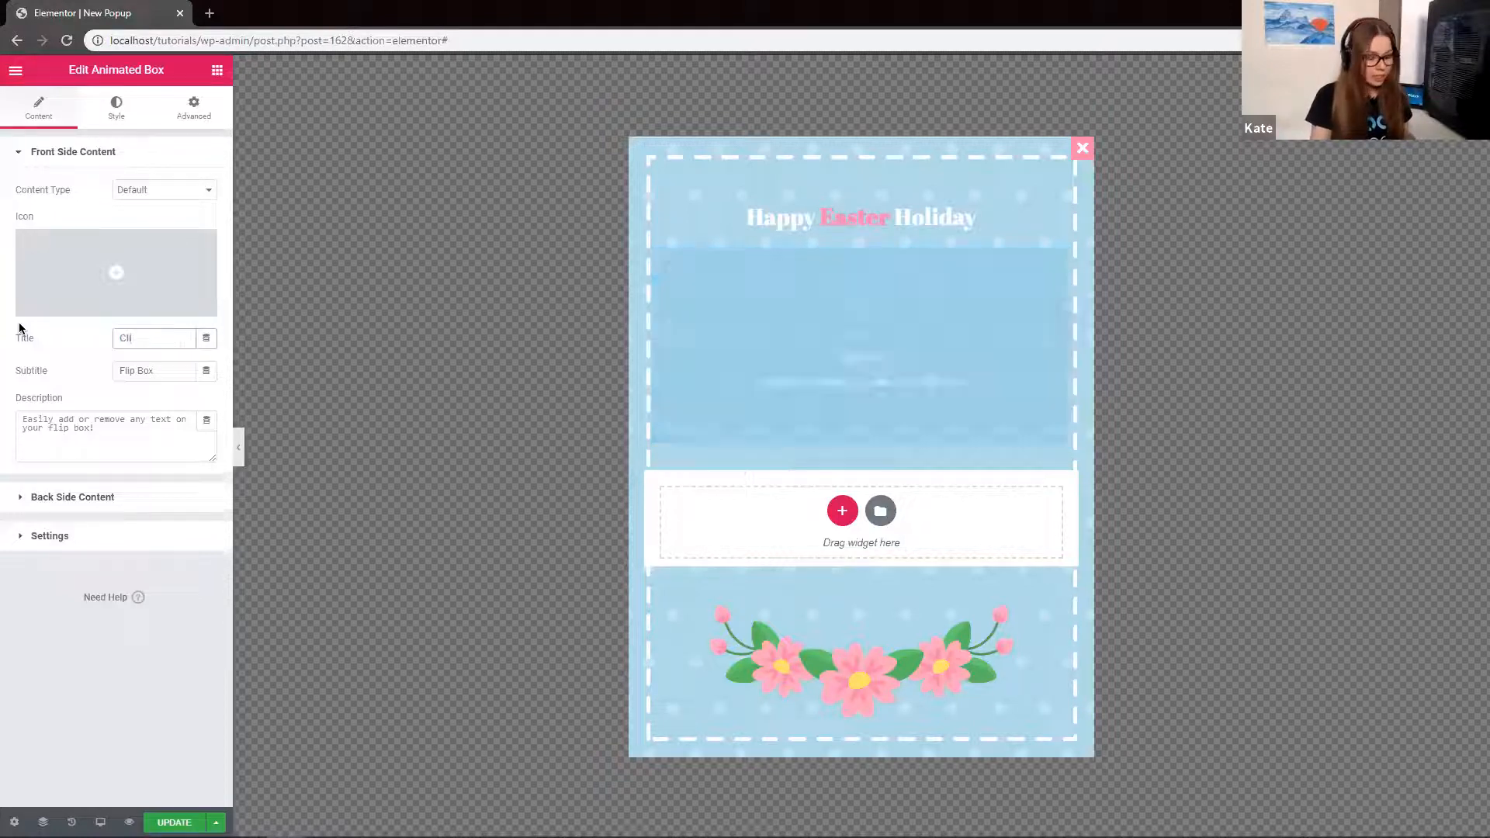
text(ck to Crack)
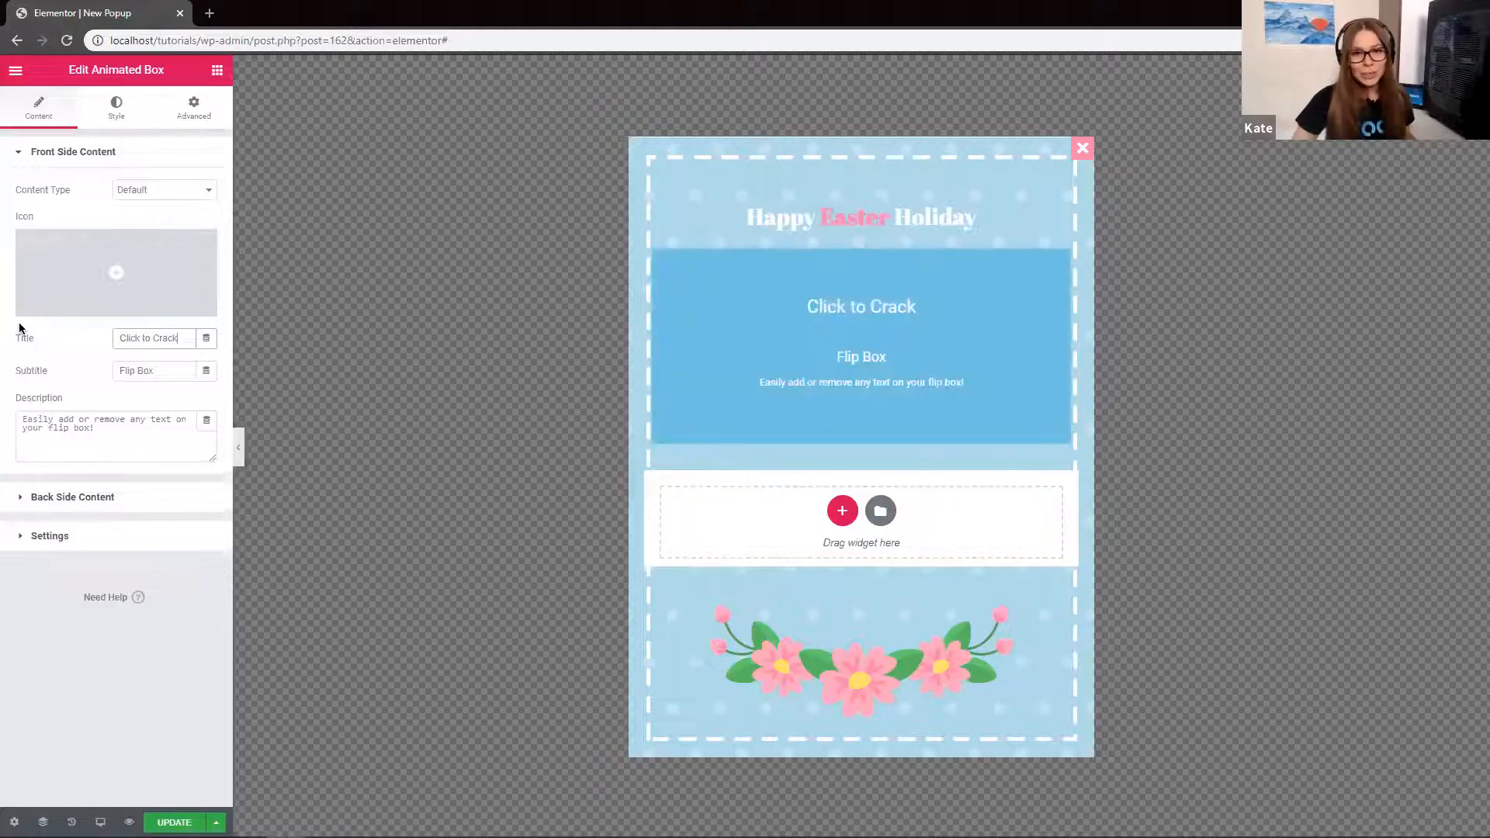
drag(167, 371, 3, 346)
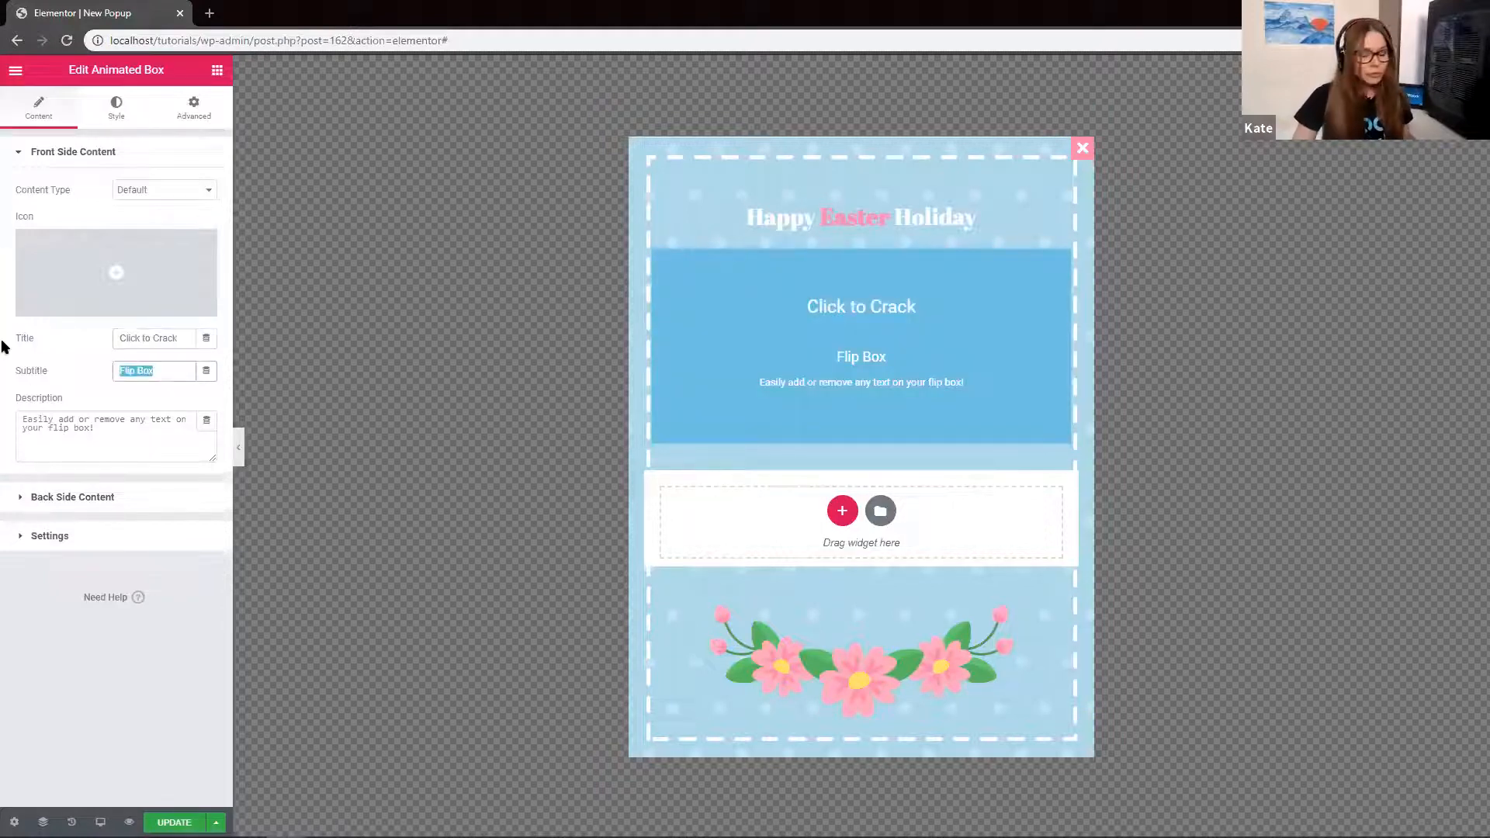
key(BackSpace)
triple_click(100, 420)
key(BackSpace)
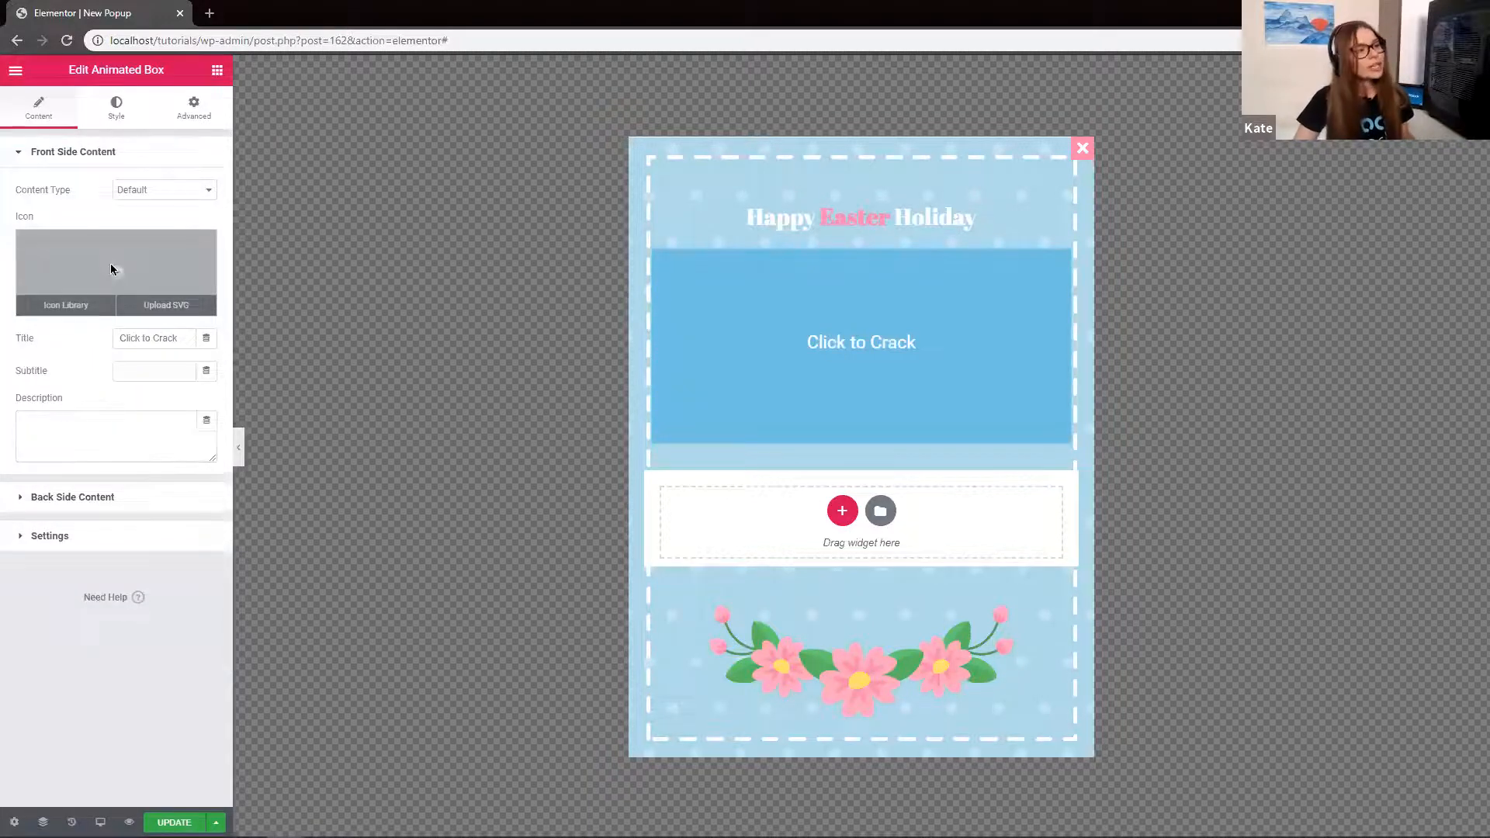
Search the icon library for "hand" and insert the outlined upward-pointing hand as the front side icon
click(111, 269)
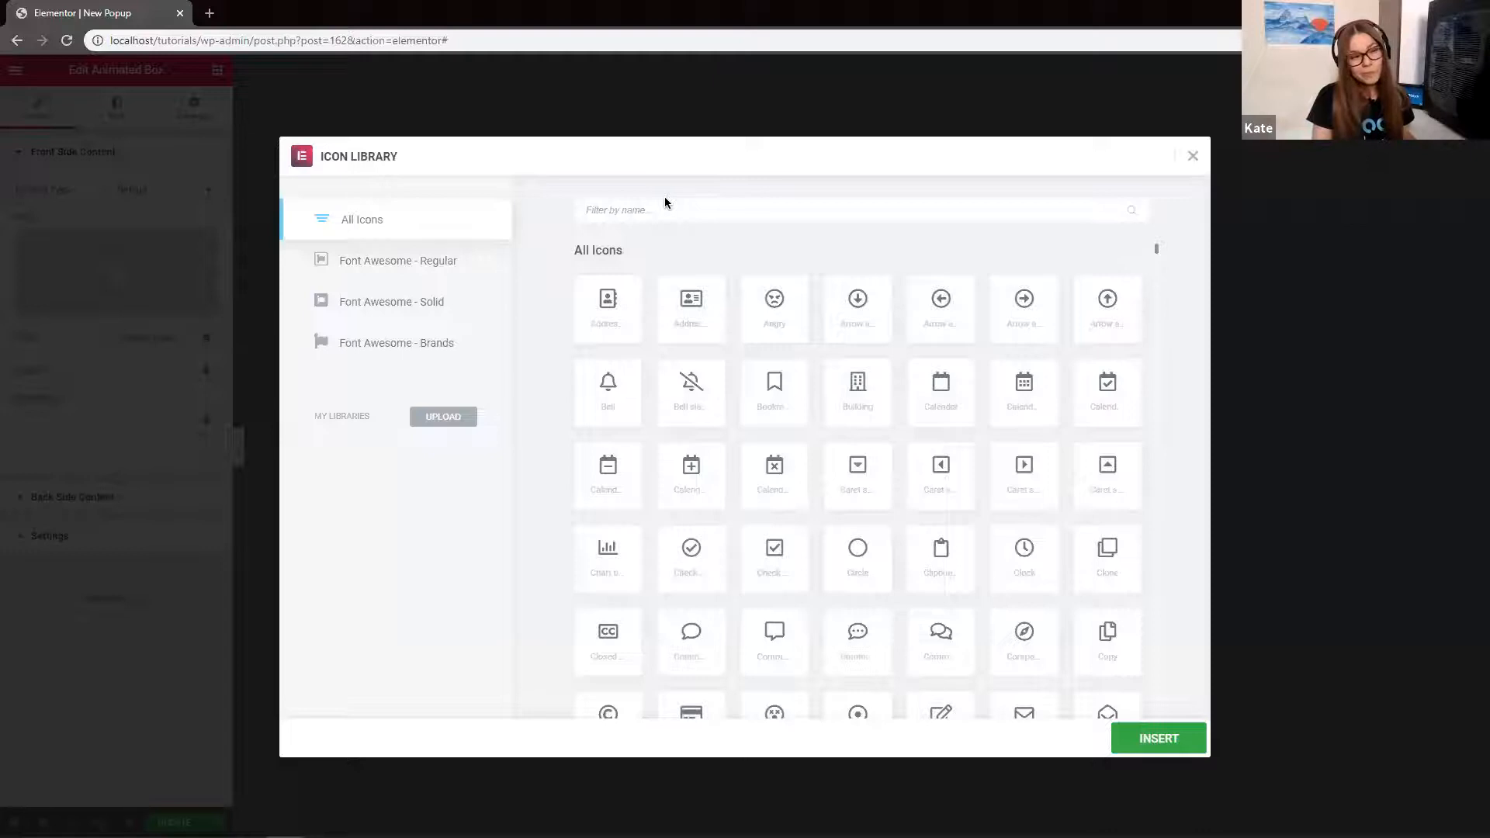
click(665, 205)
text(ha)
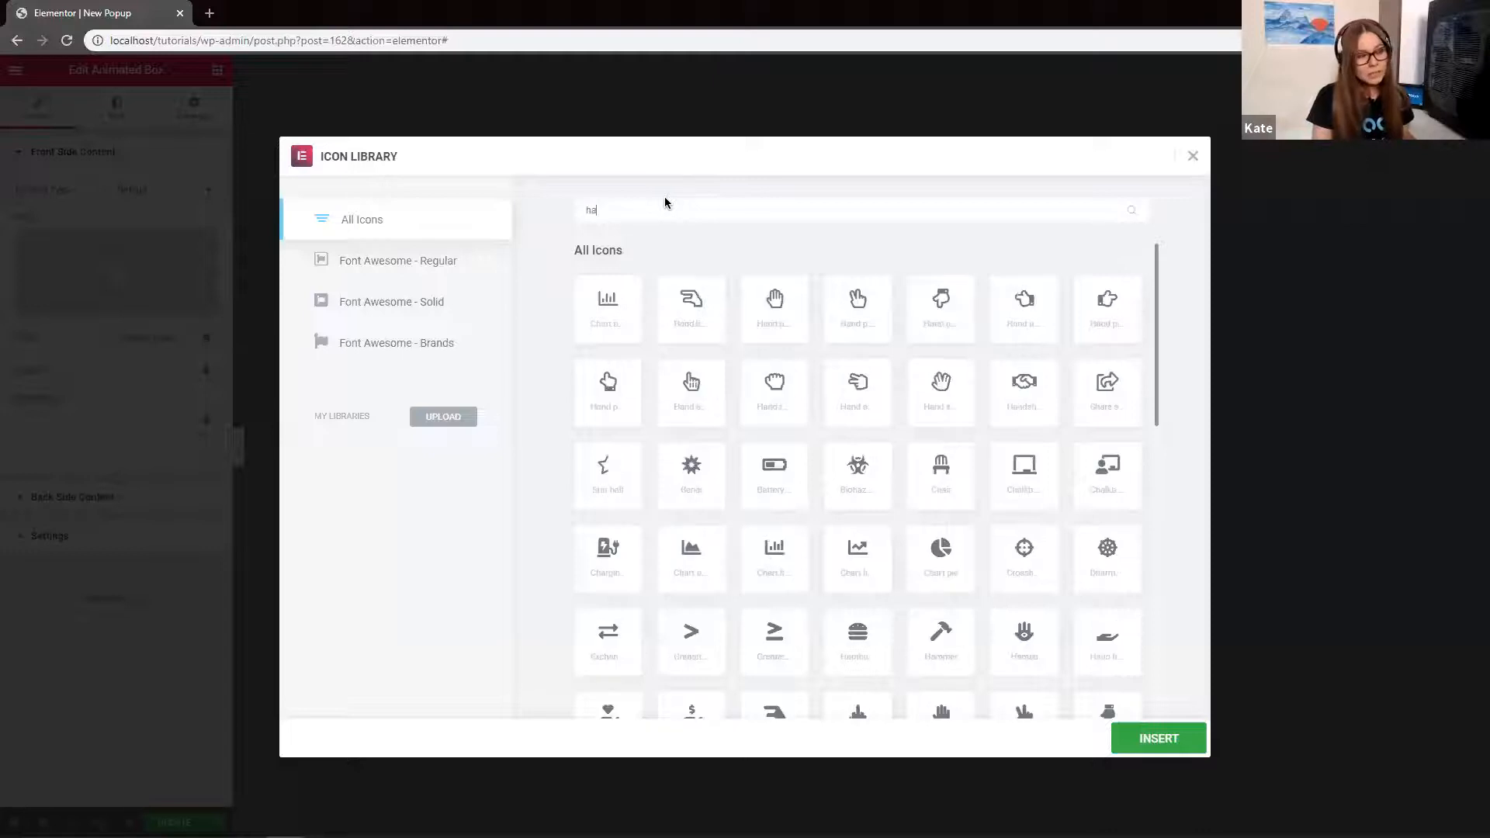
text(nd)
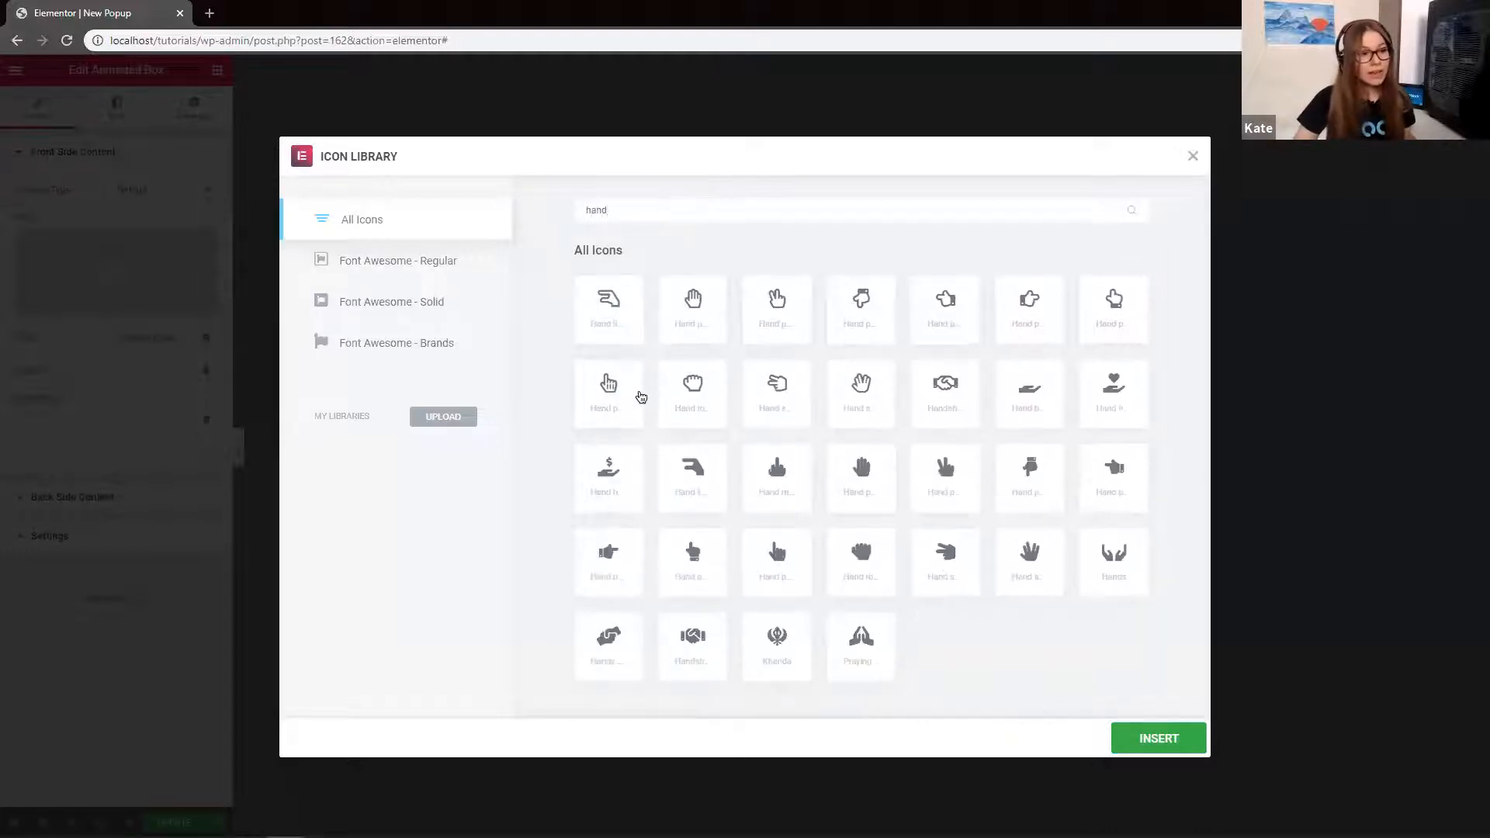
click(626, 397)
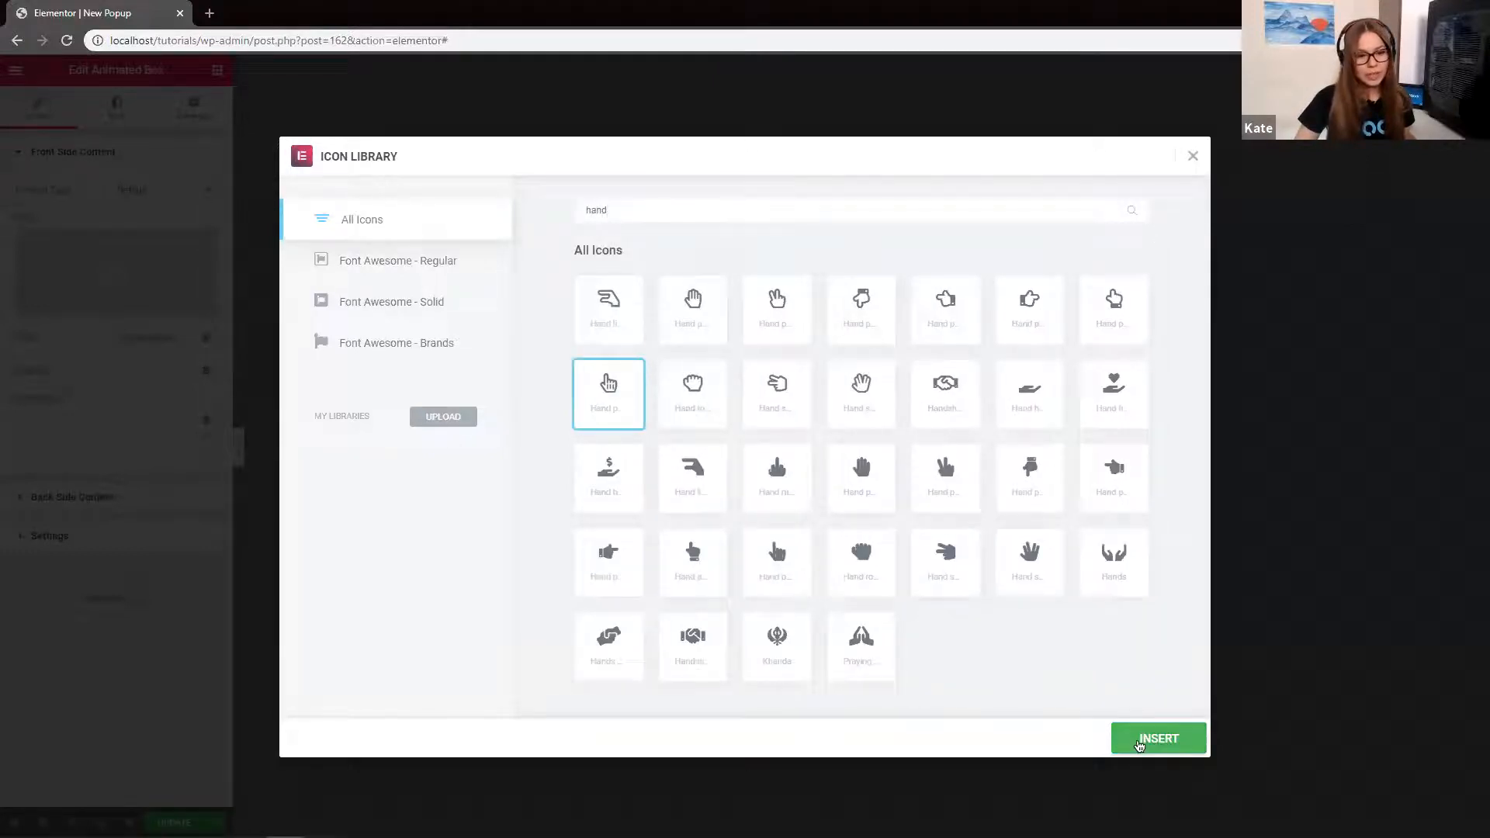
click(1138, 741)
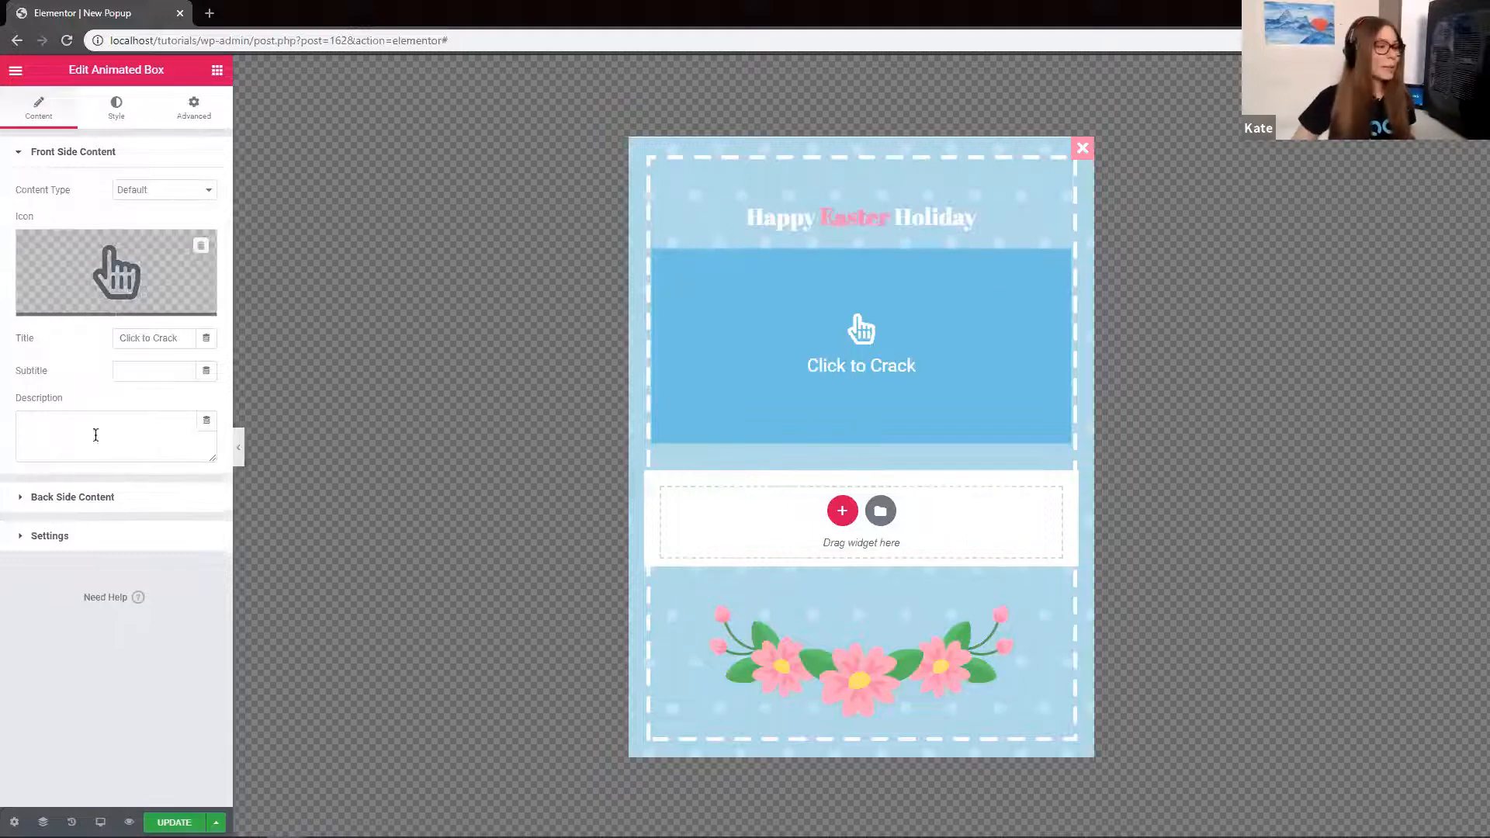
Set the back side title to "DISCOUNT CODE" and the subtitle to "happy-chick", and clear the description
click(27, 500)
click(140, 375)
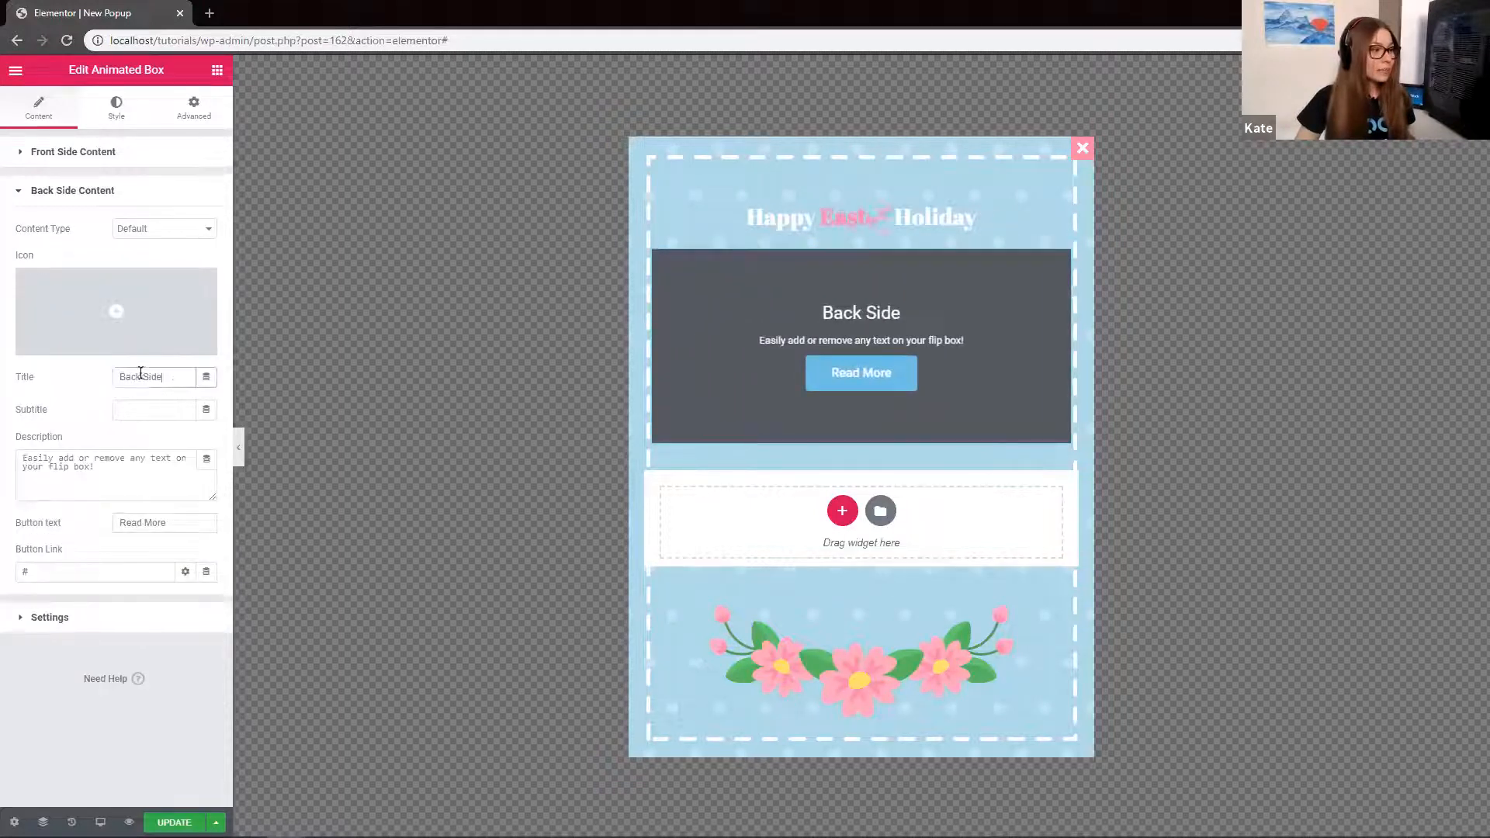
triple_click(140, 375)
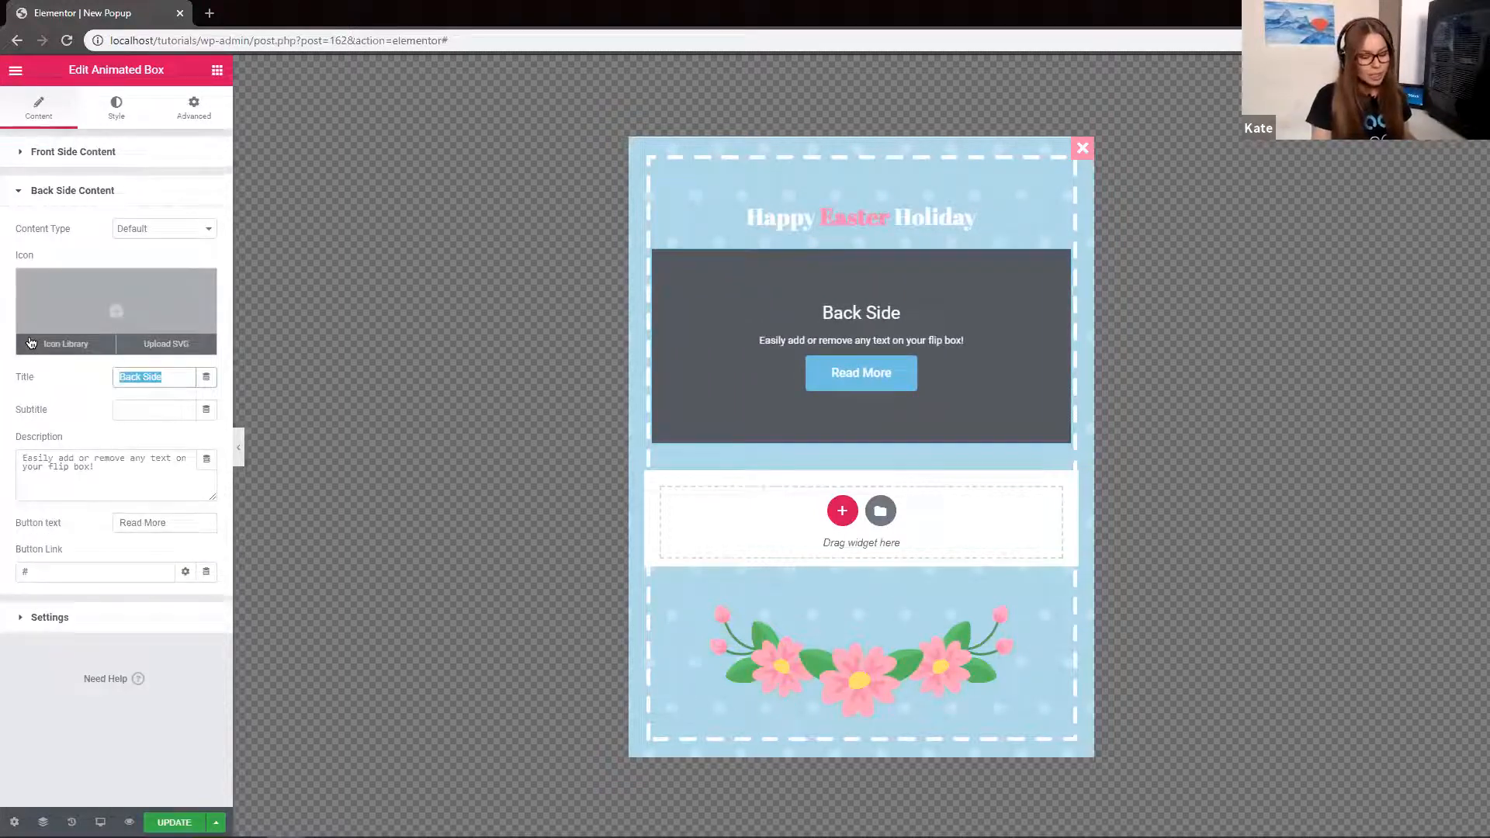
text(DISCOUNT )
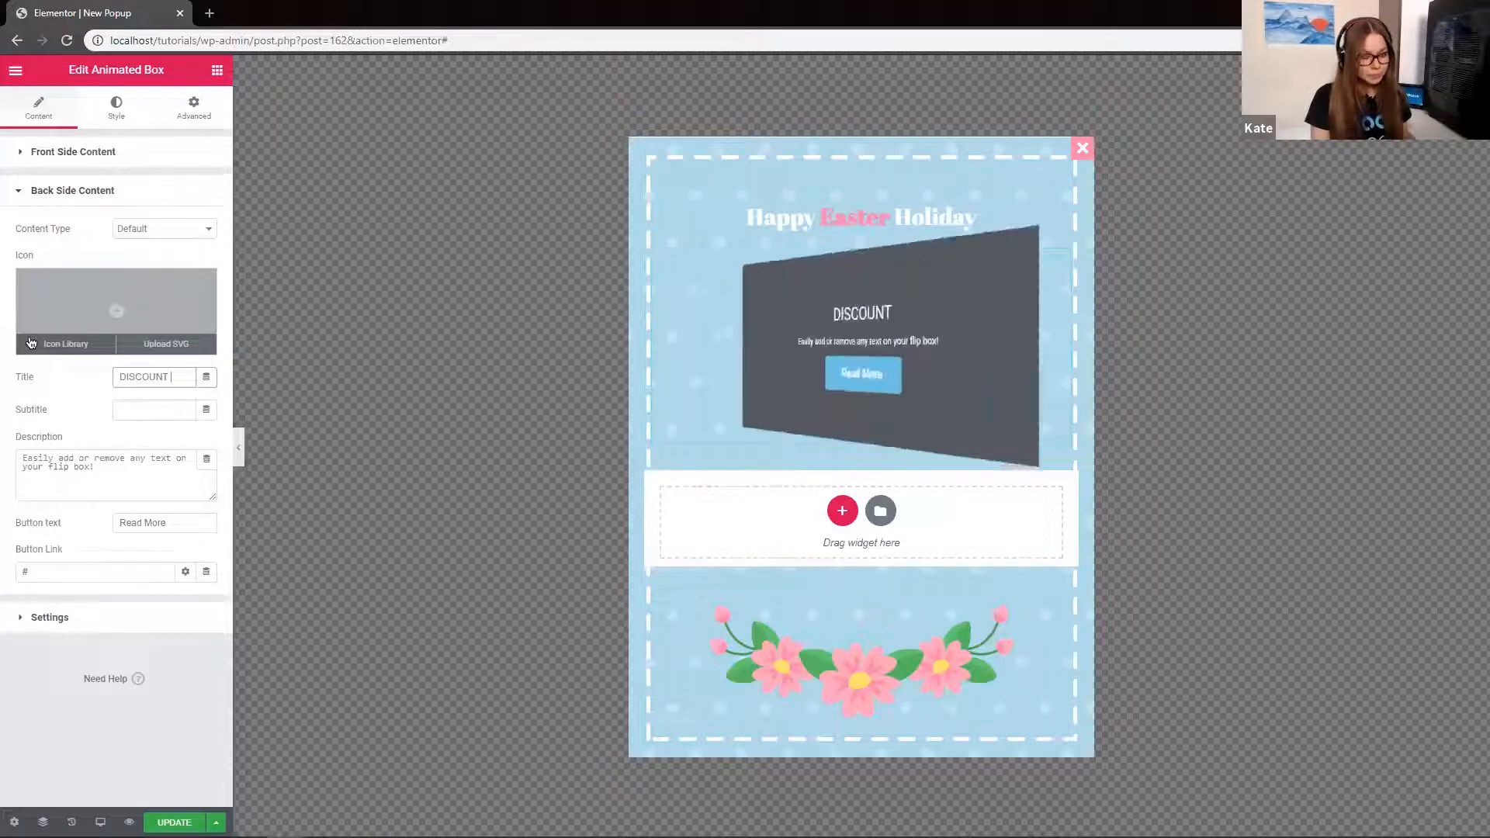
text(CODE)
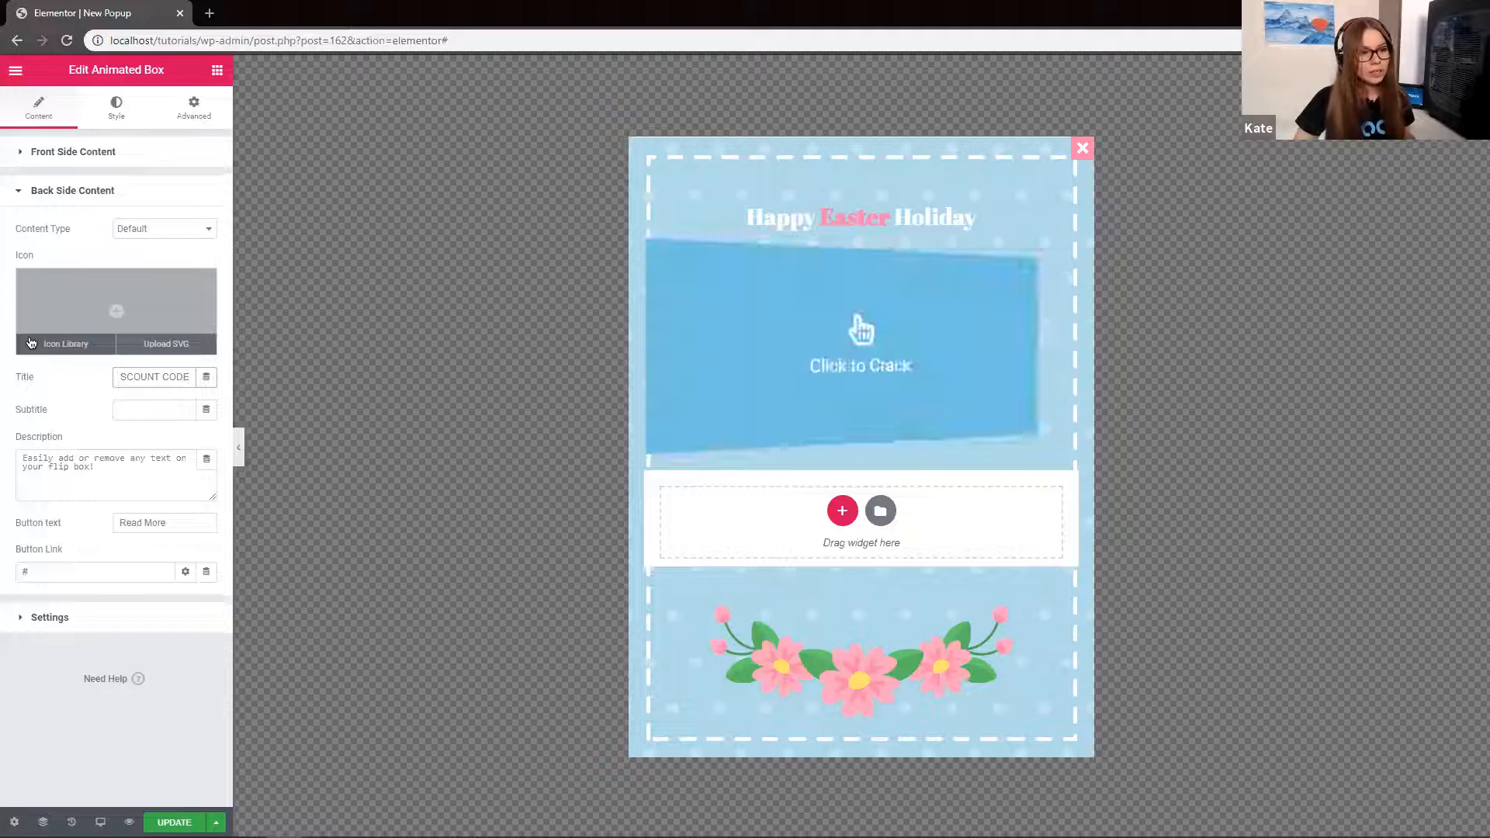
drag(116, 468, 3, 423)
key(BackSpace)
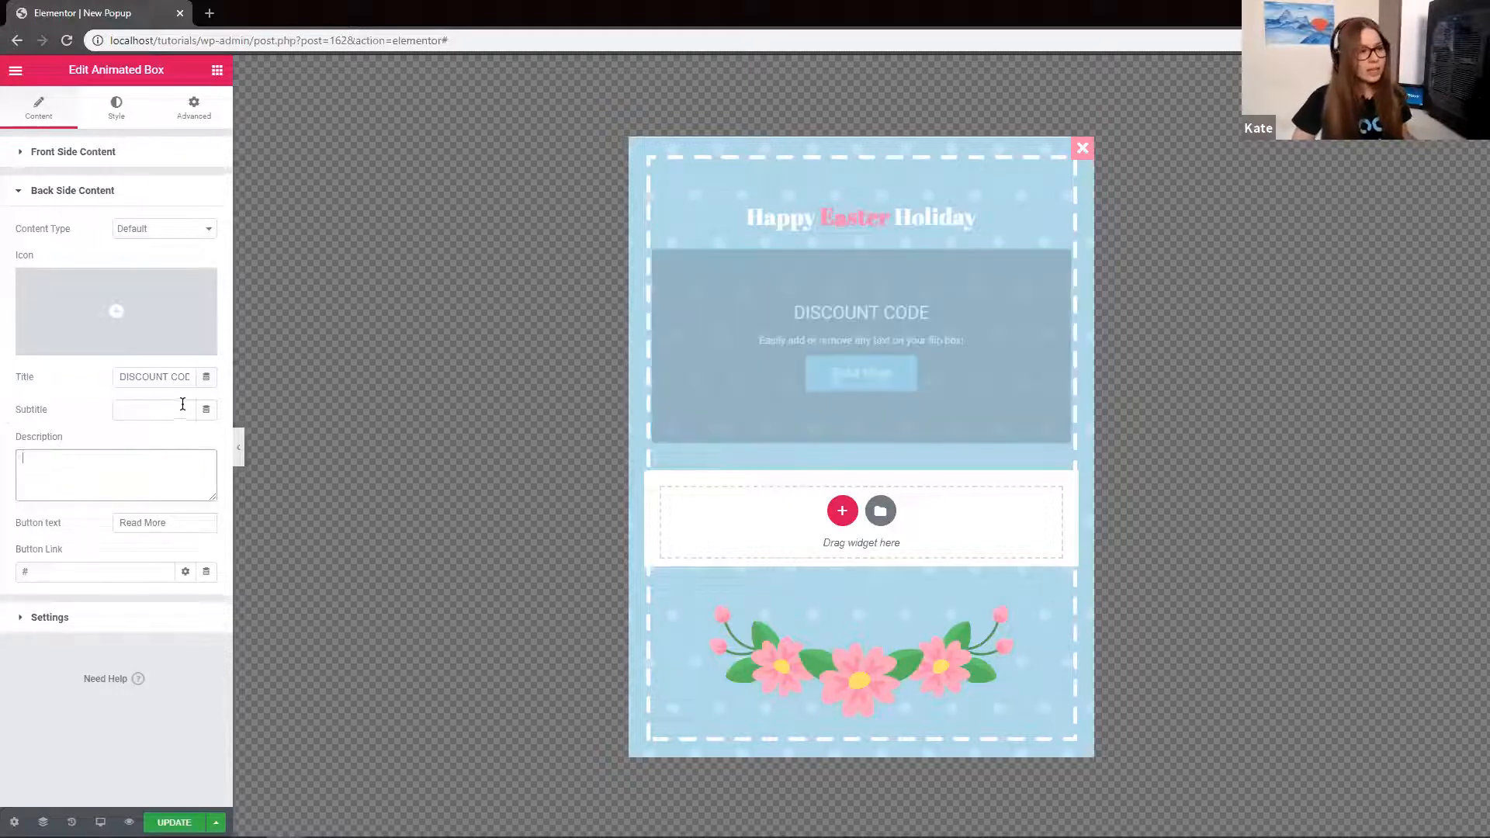
click(149, 415)
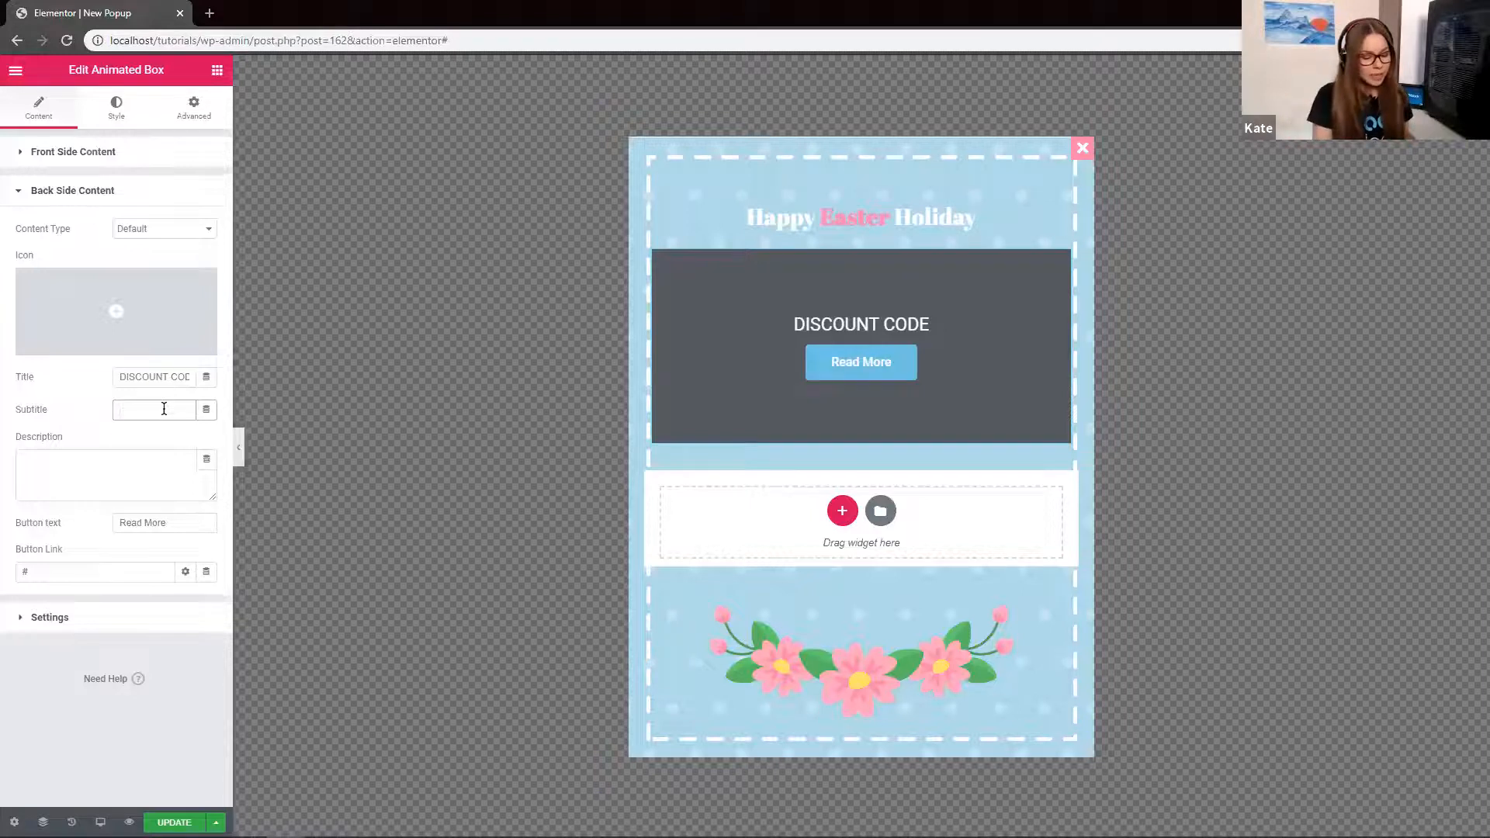
text(happy-chick)
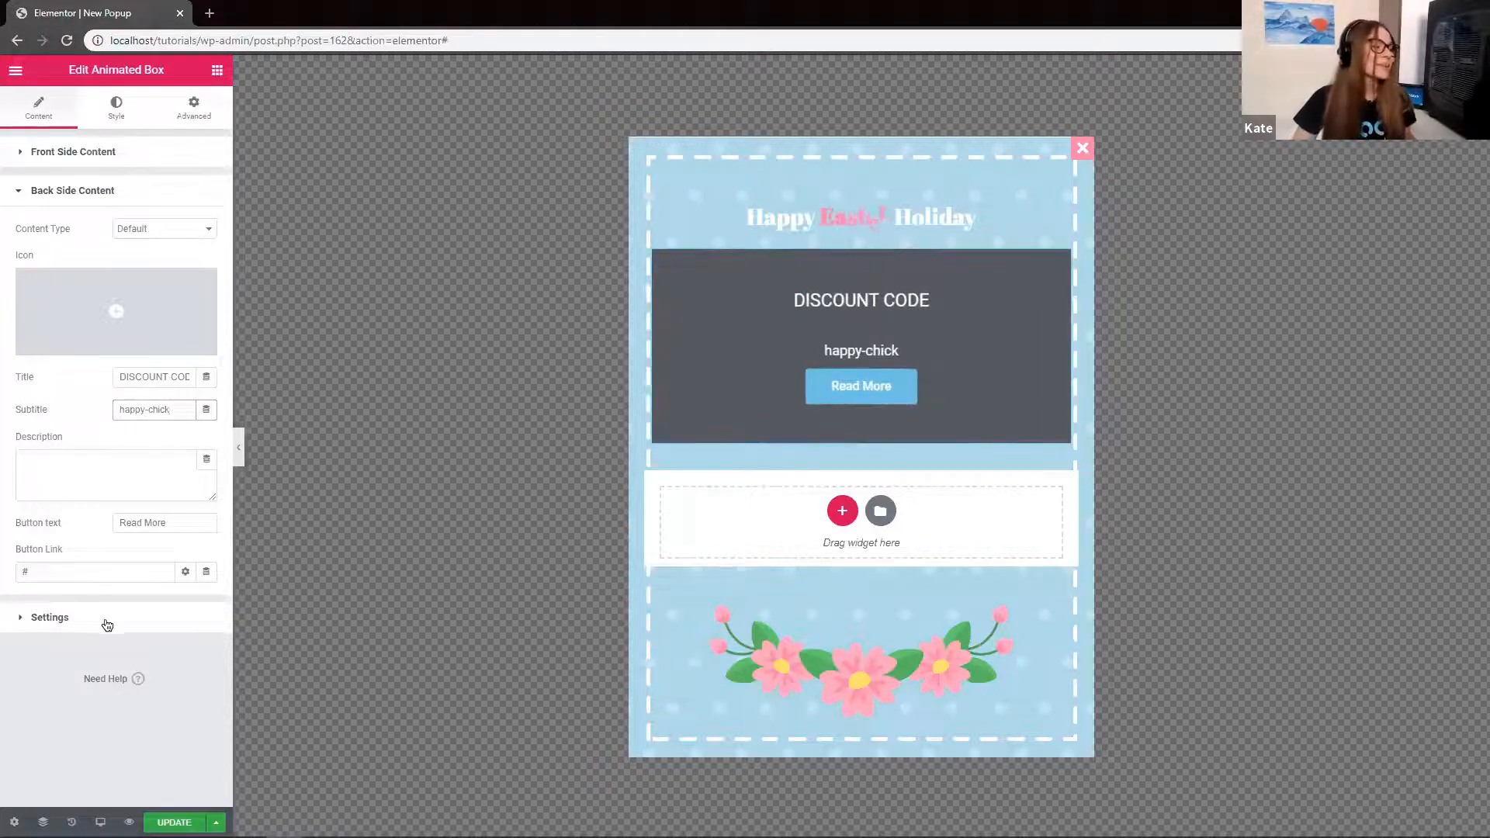
Remove the back side's button by clearing its link and its button text
click(44, 569)
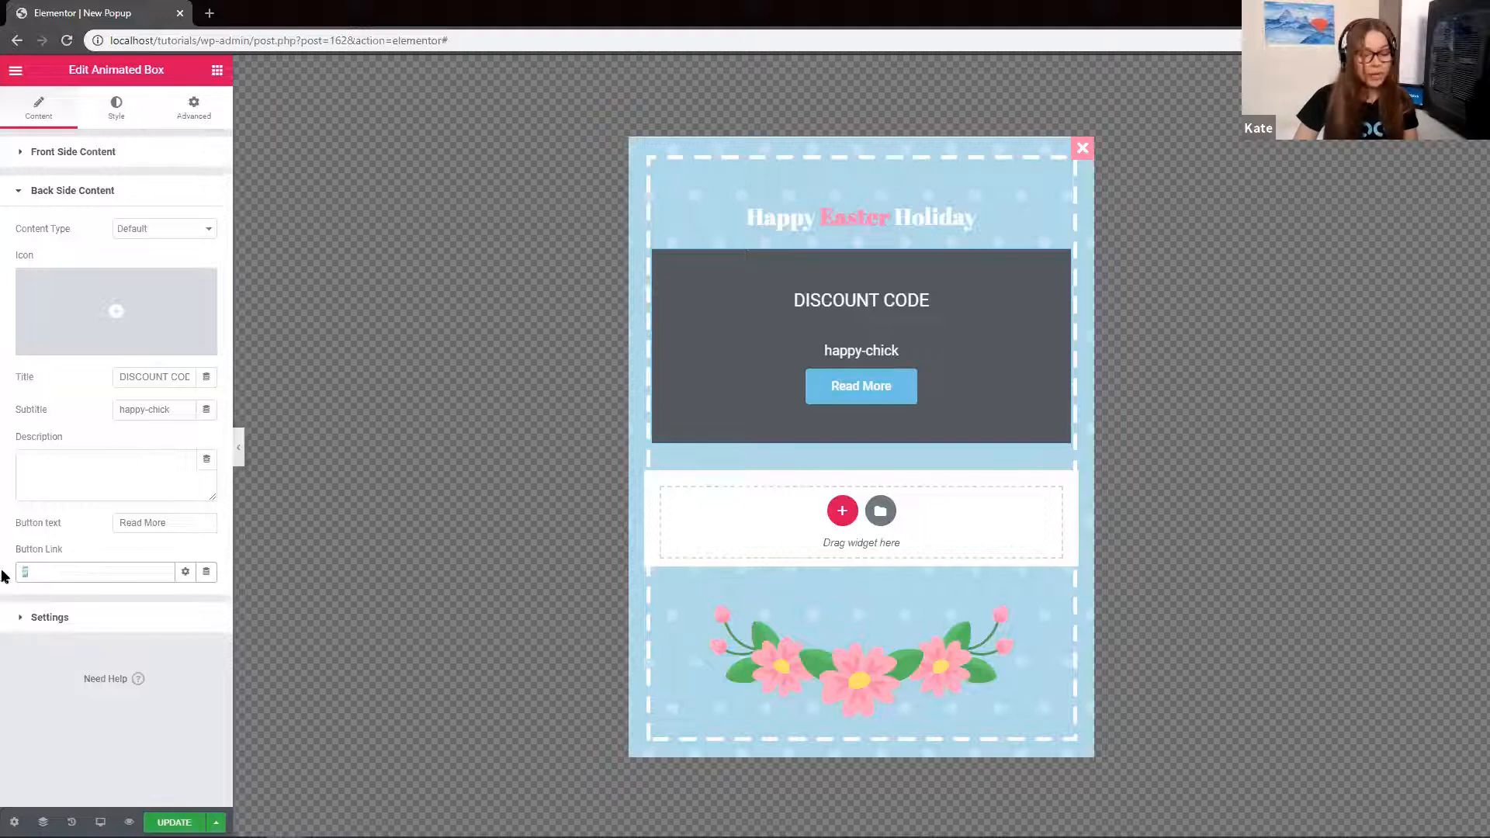
key(BackSpace)
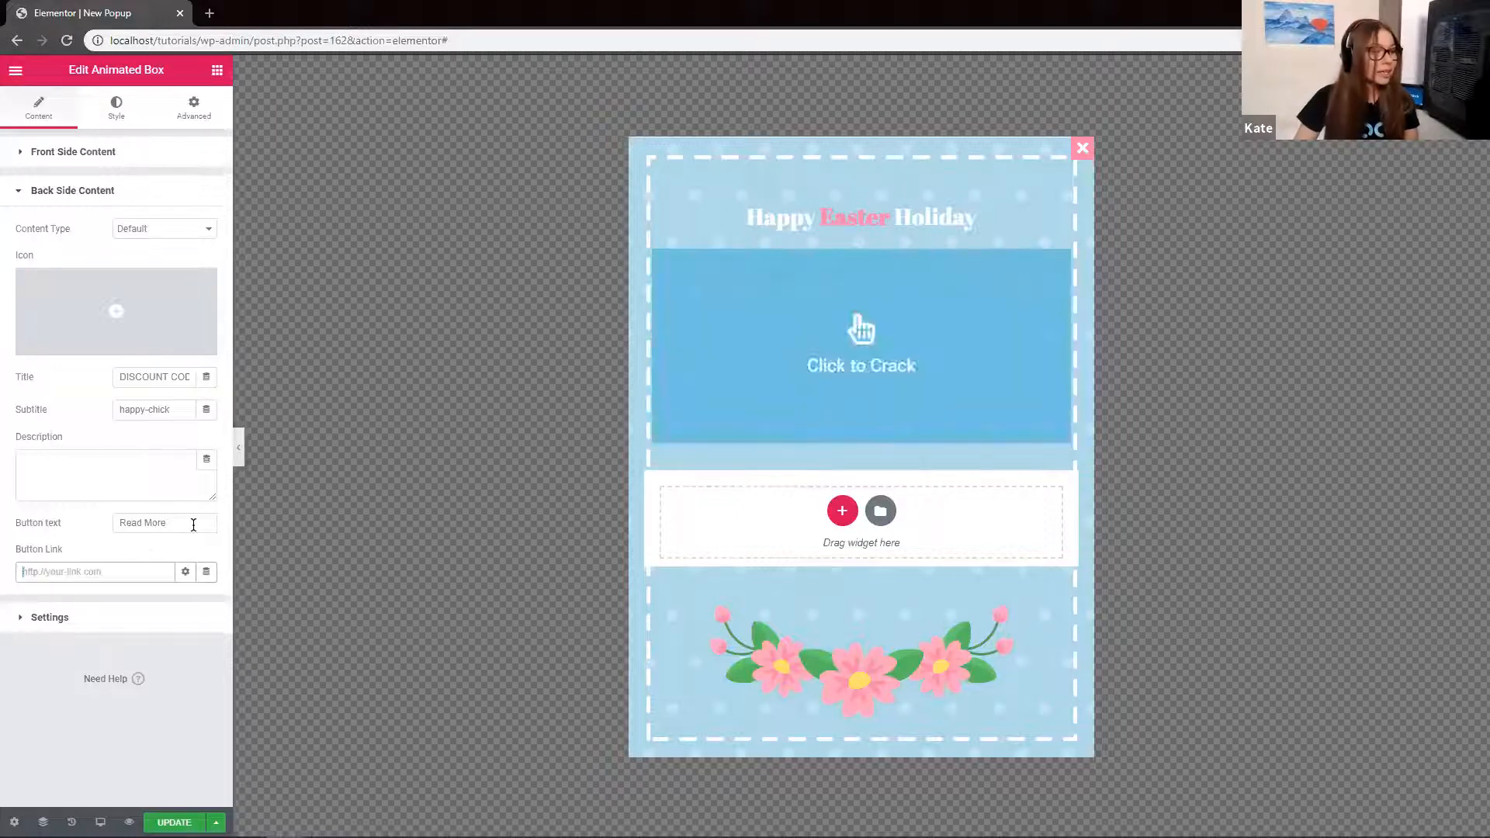
drag(190, 524, 10, 525)
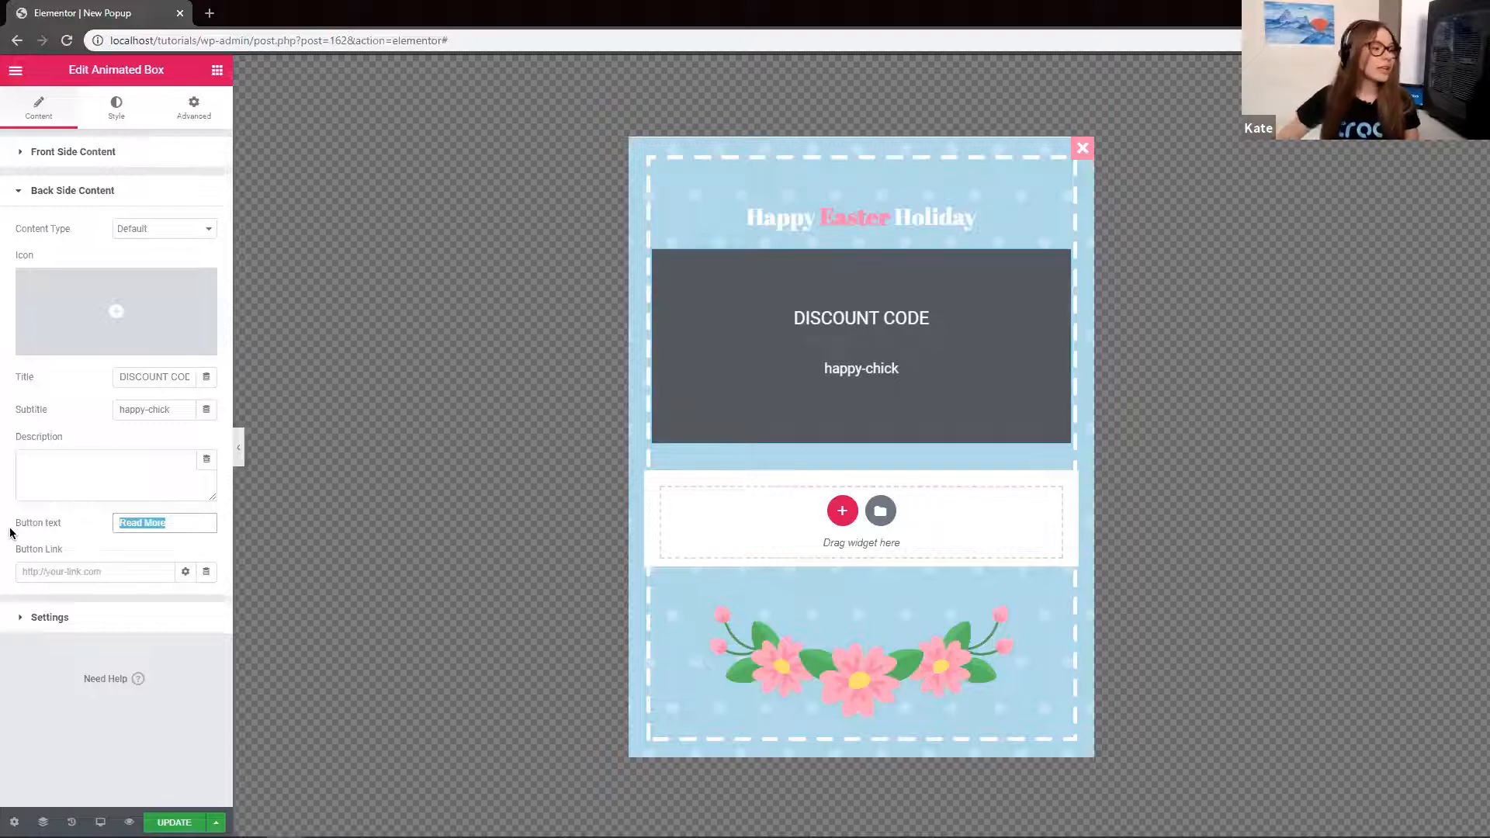
key(BackSpace)
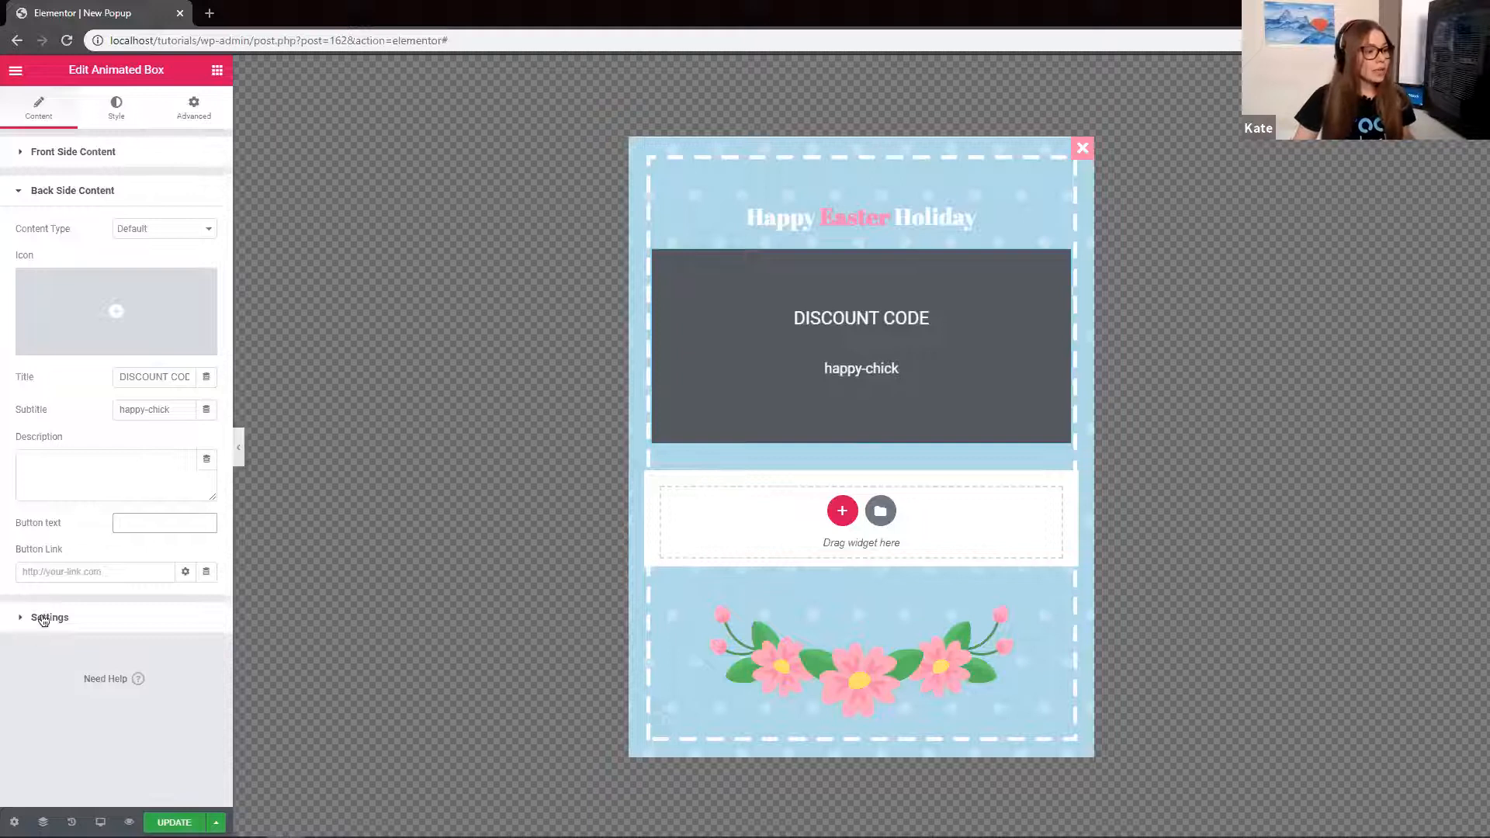
Give the Animated Box's front side a classic background with the white egg image 6-1.png from the media library
click(118, 109)
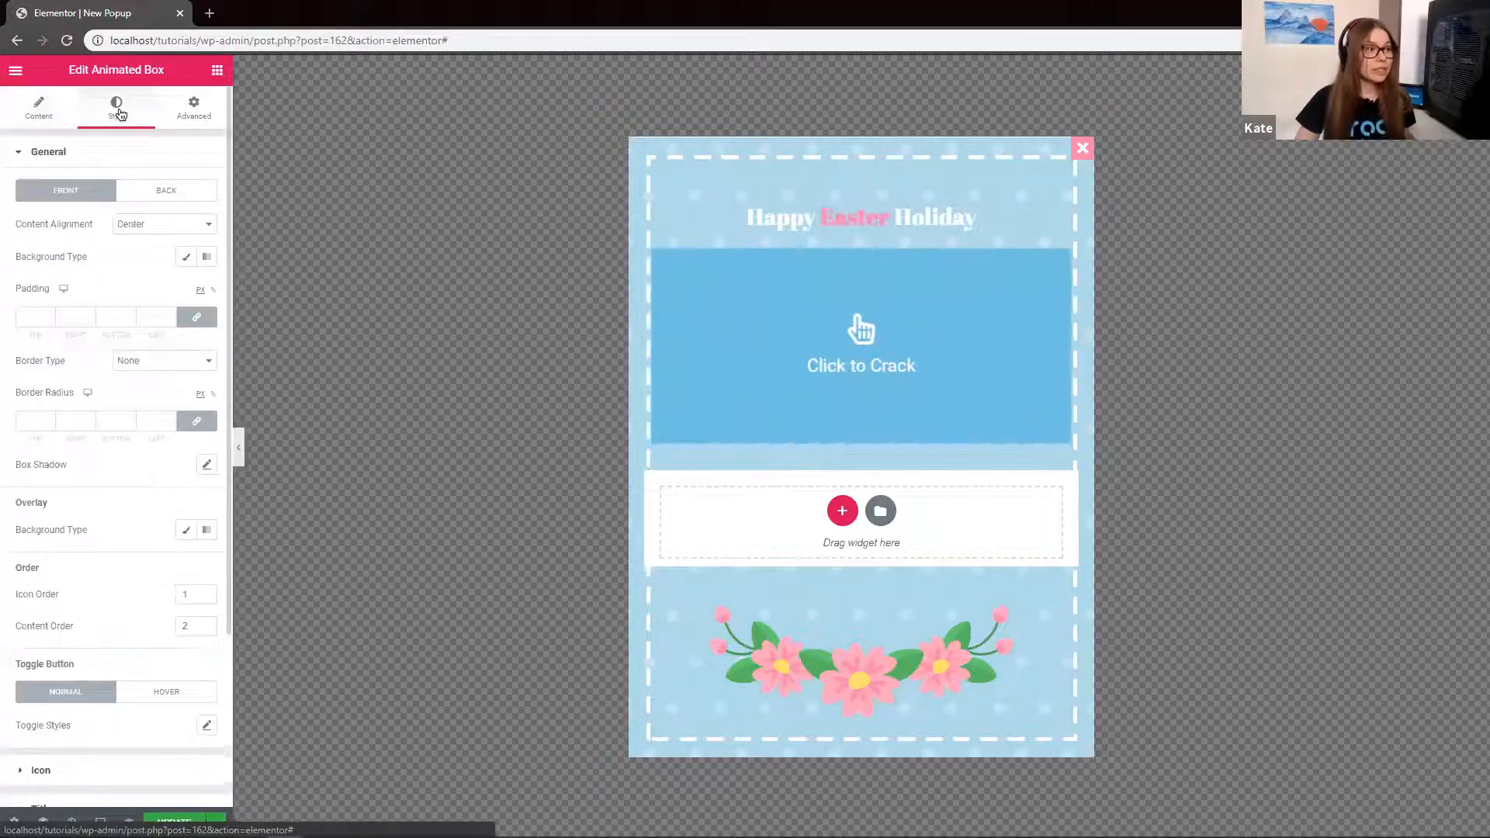
click(188, 258)
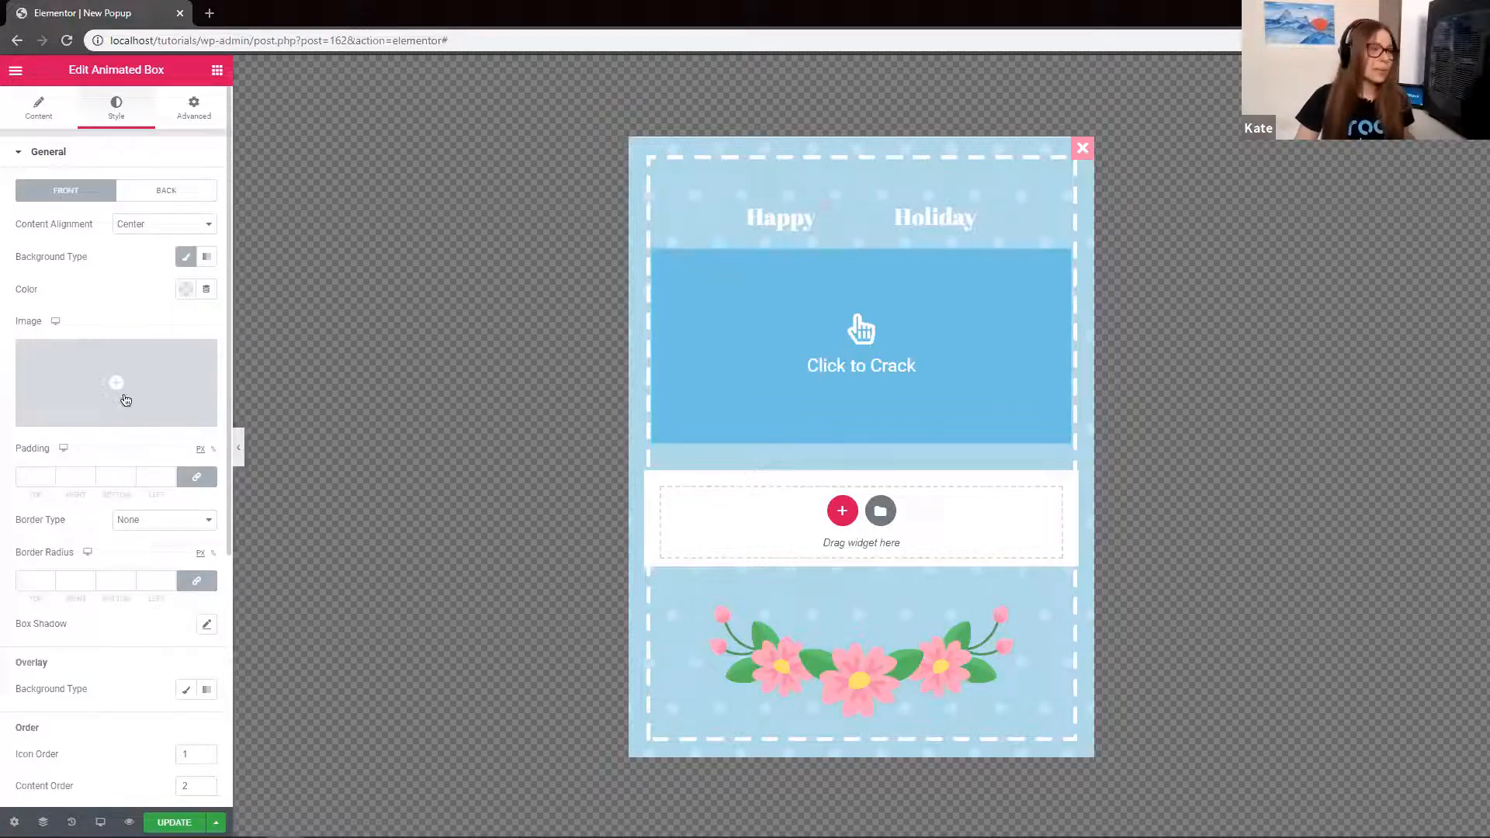
mouse_move(132, 374)
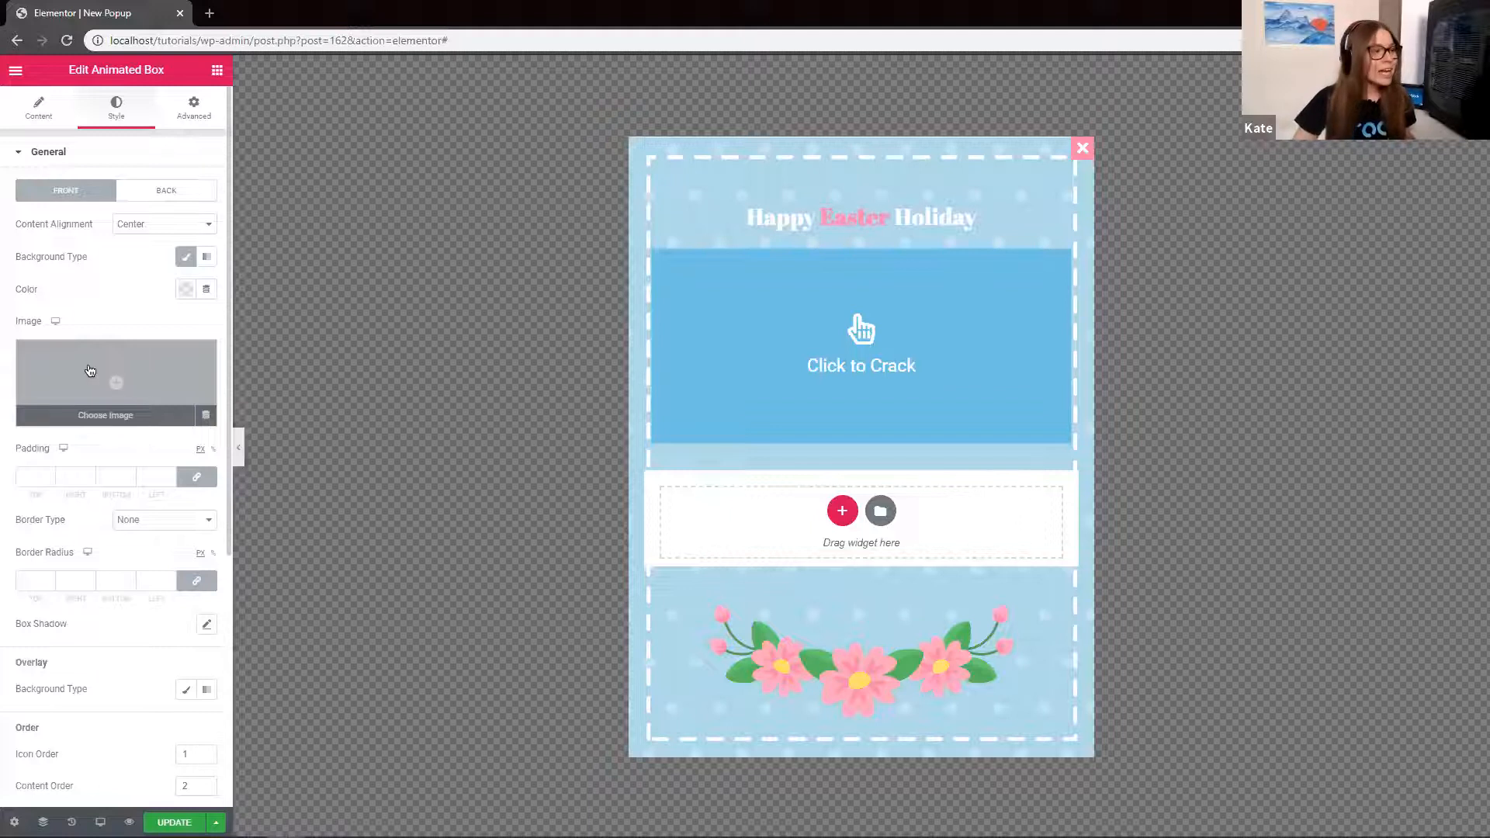
click(128, 378)
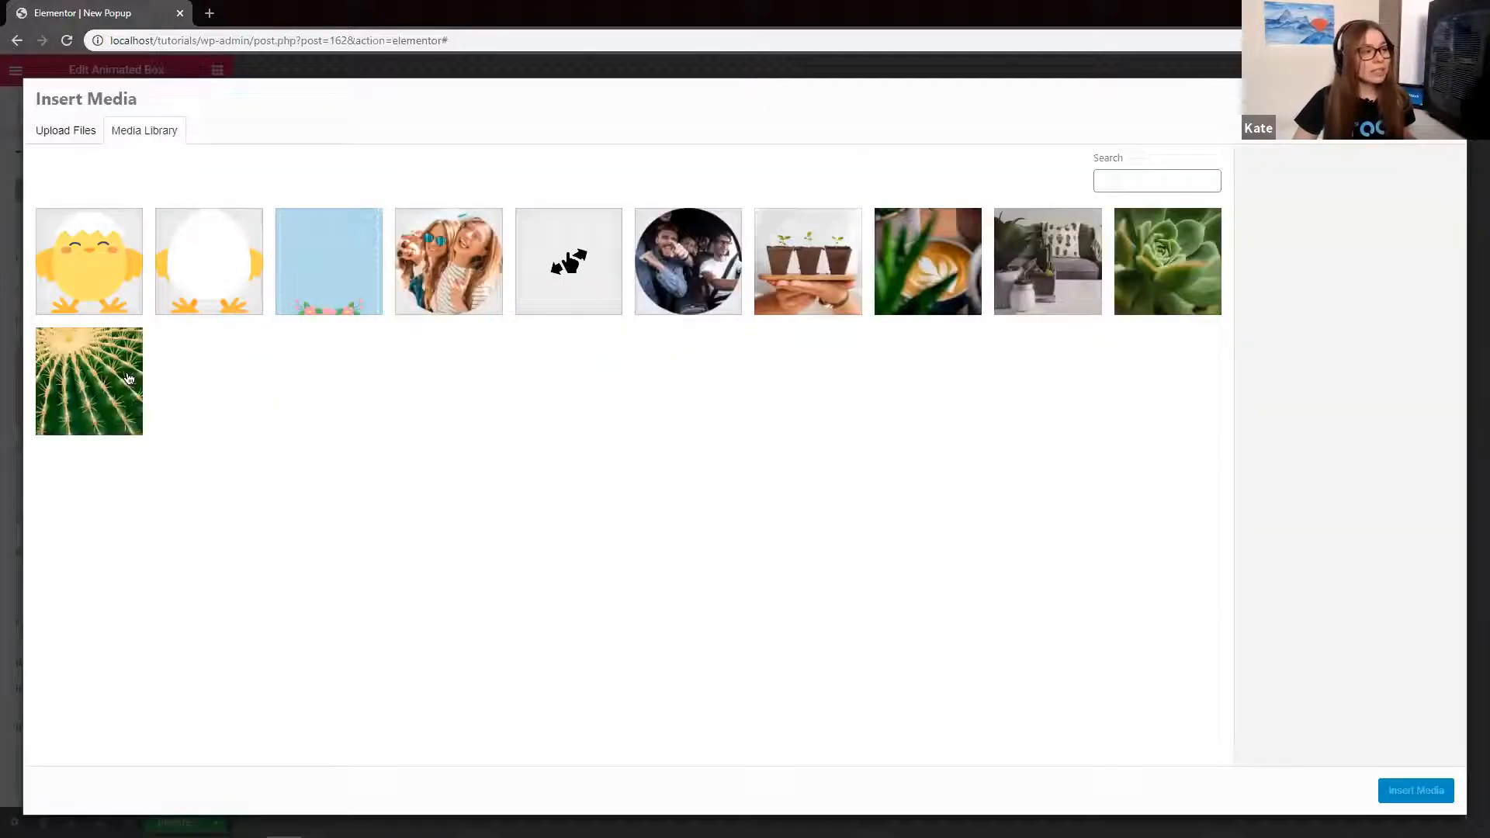
click(203, 260)
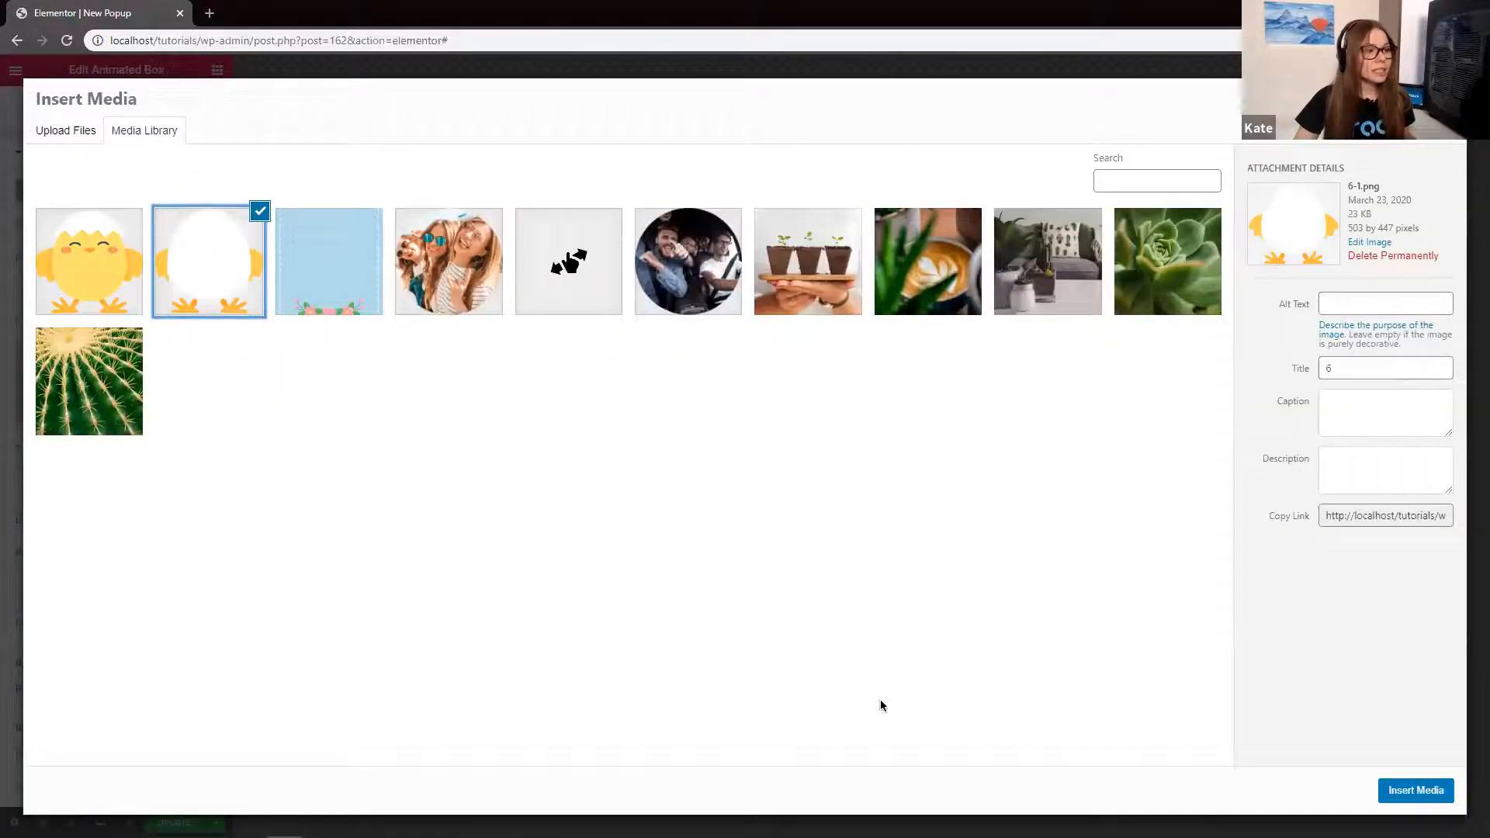
click(1409, 793)
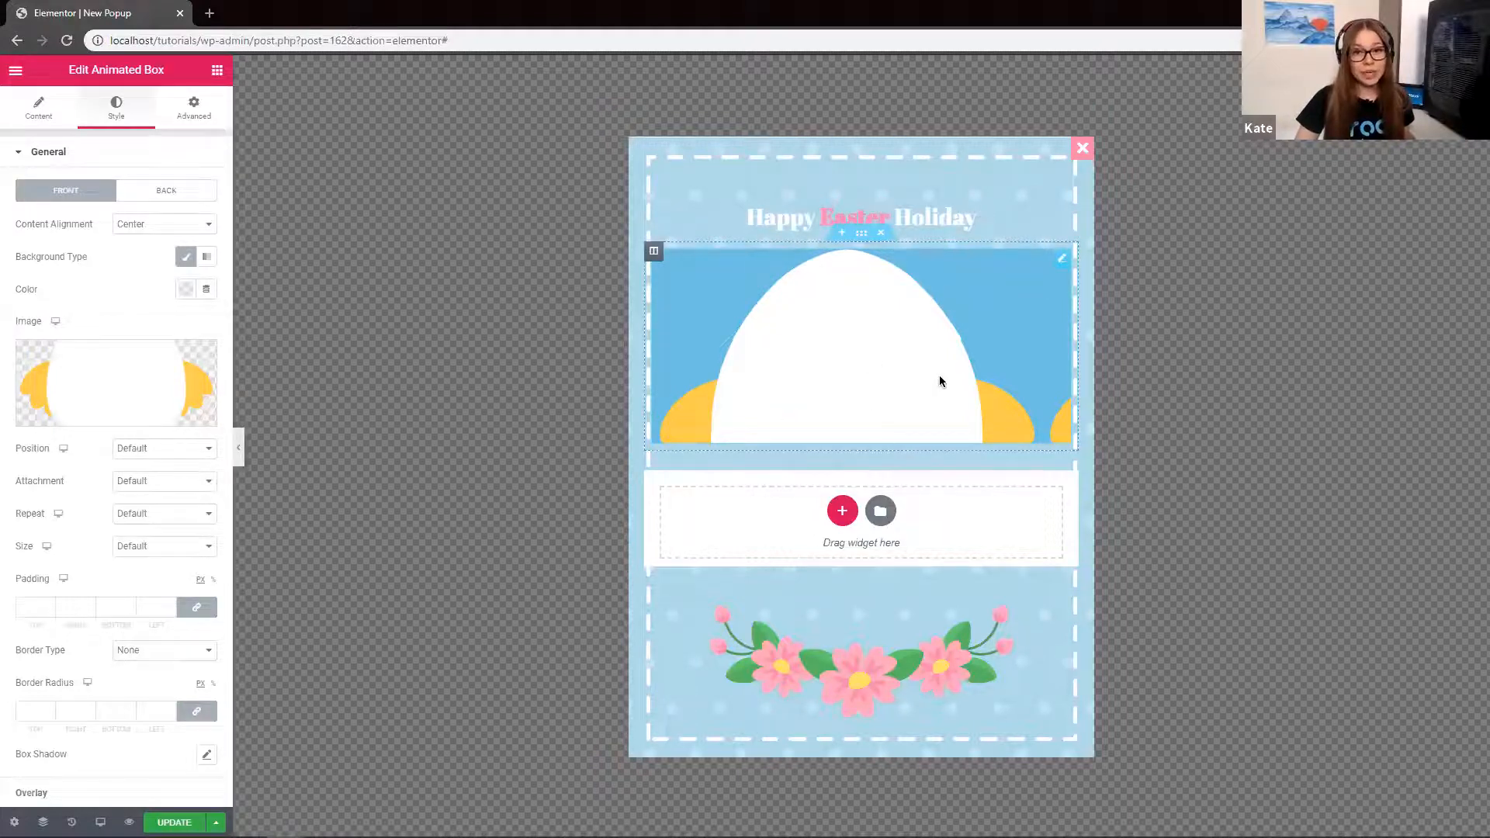
Set the front side's background image to Center Center position, No-repeat and Contain size
click(193, 450)
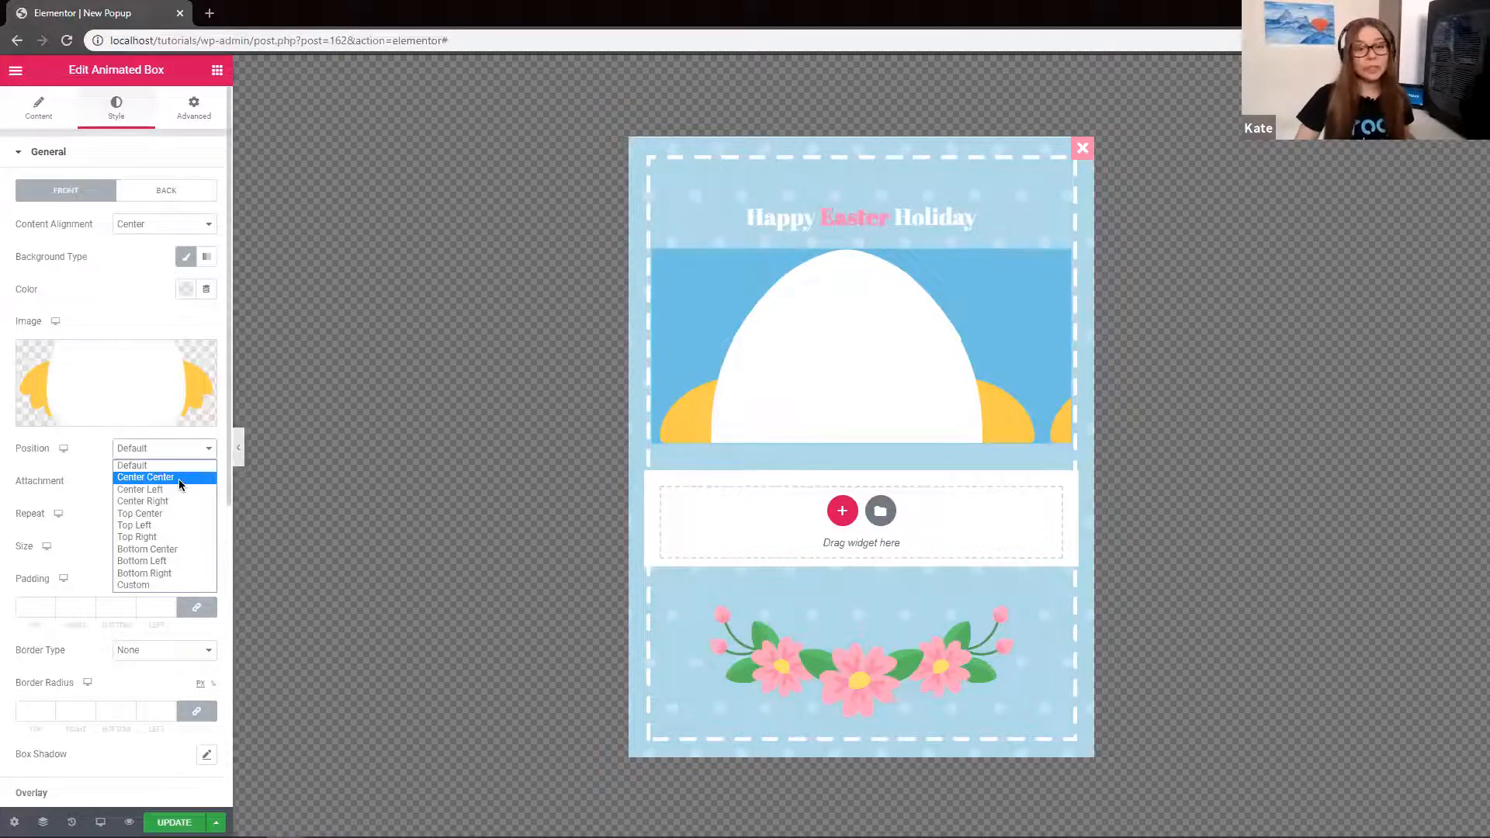
click(180, 478)
click(158, 515)
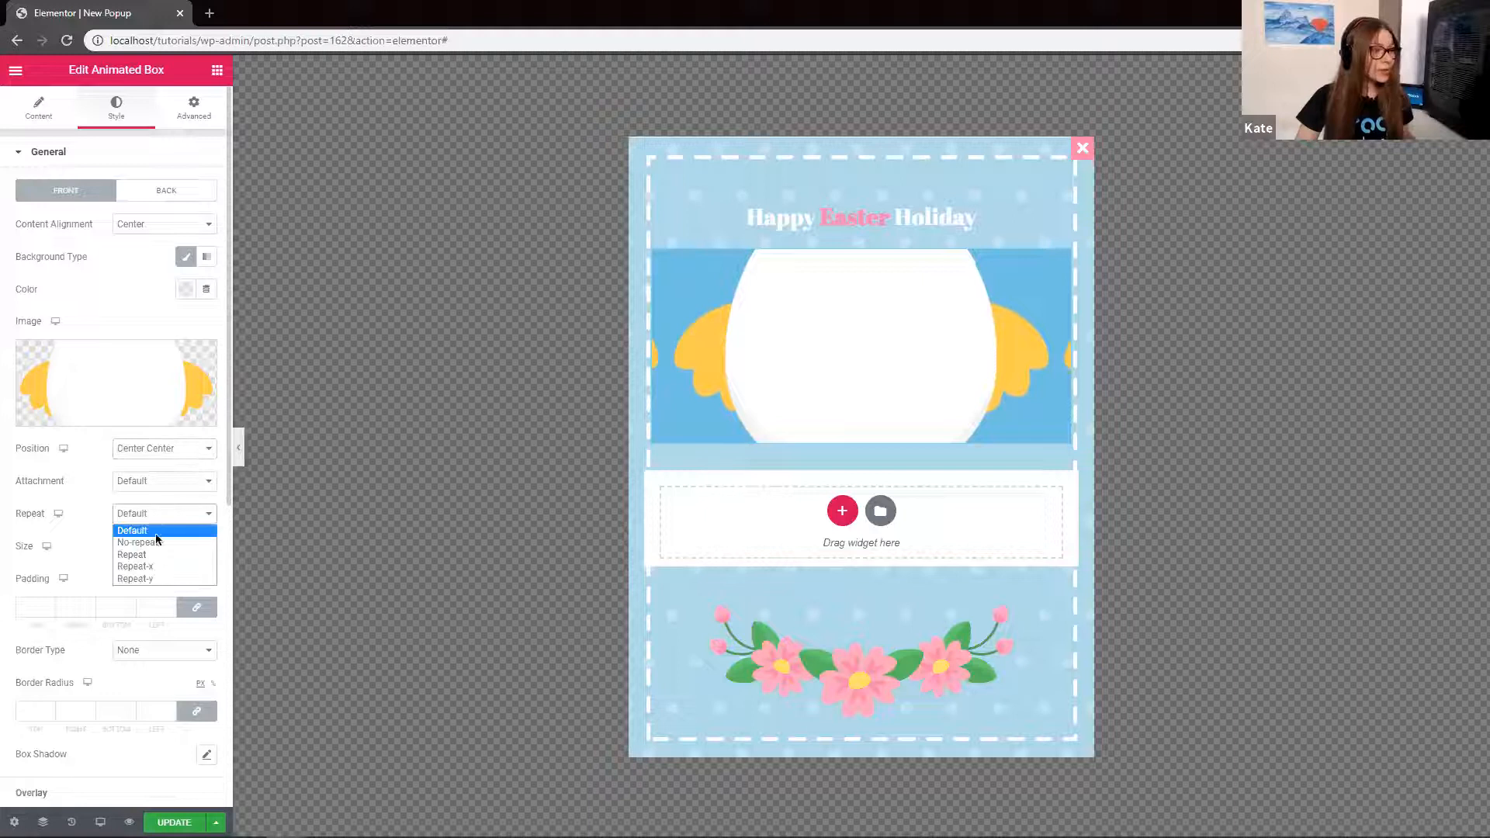
click(158, 542)
click(159, 546)
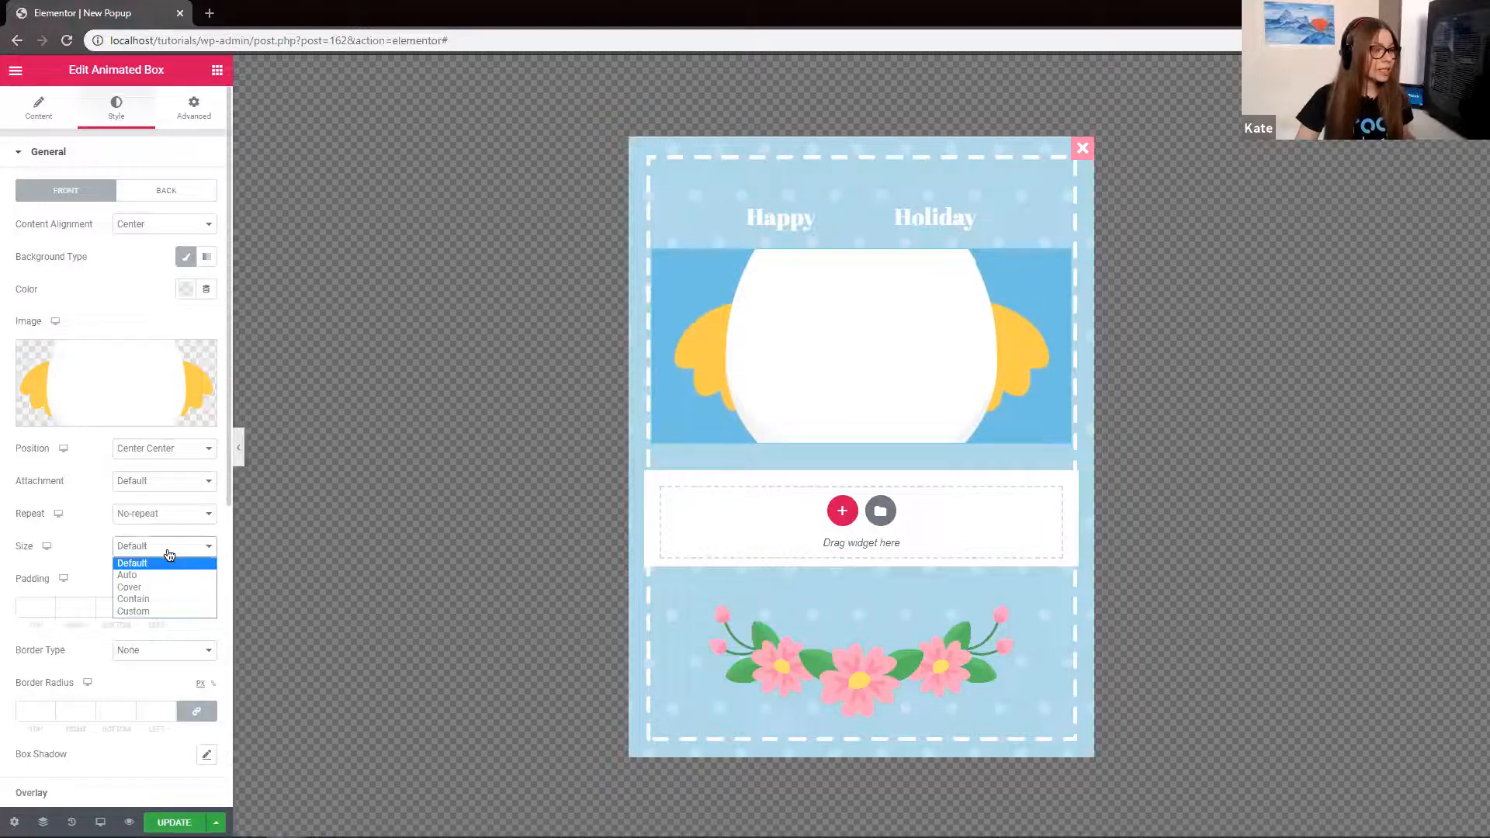
click(158, 600)
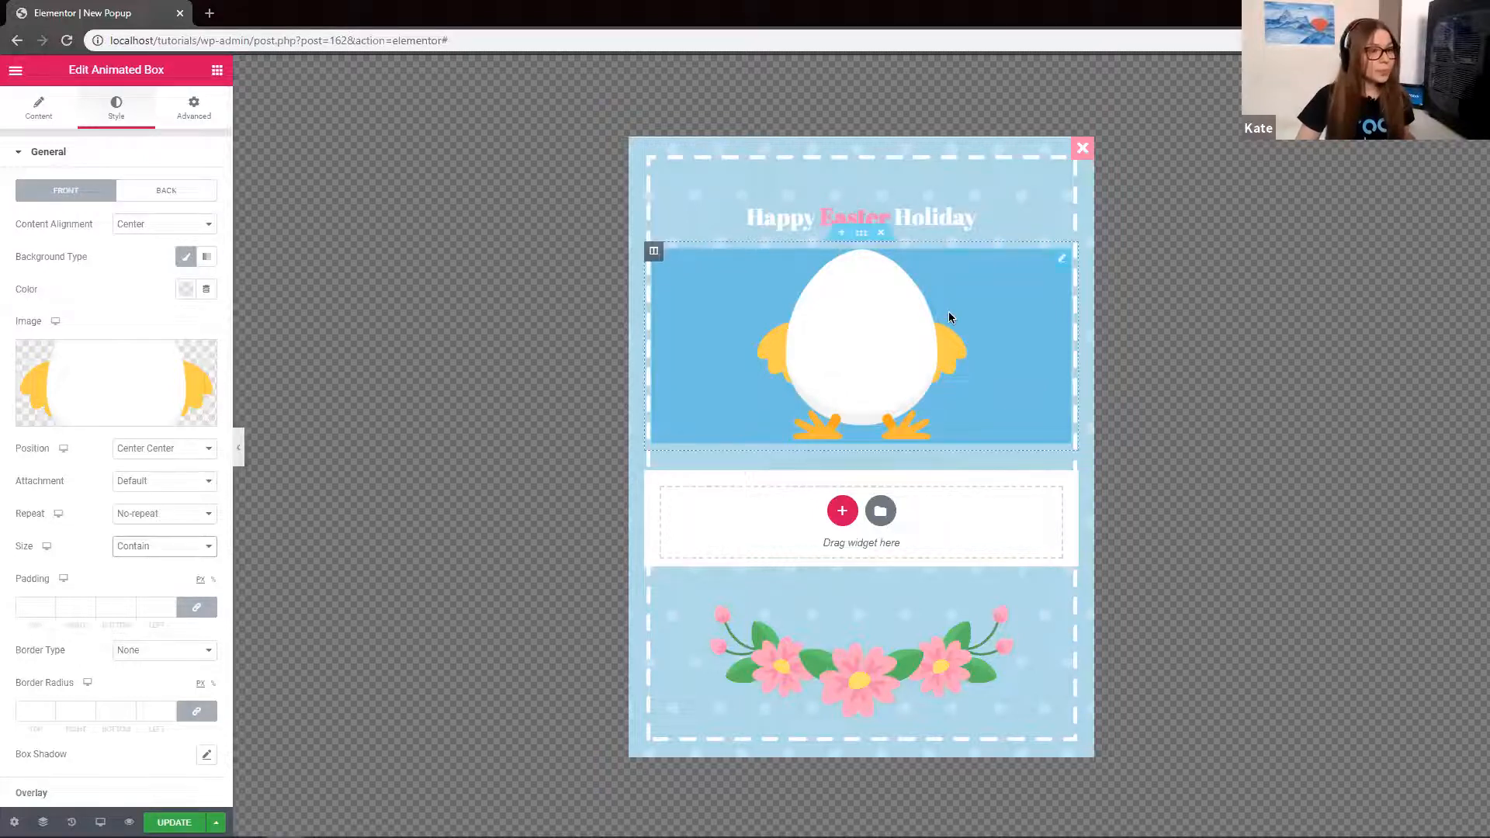
mouse_move(949, 310)
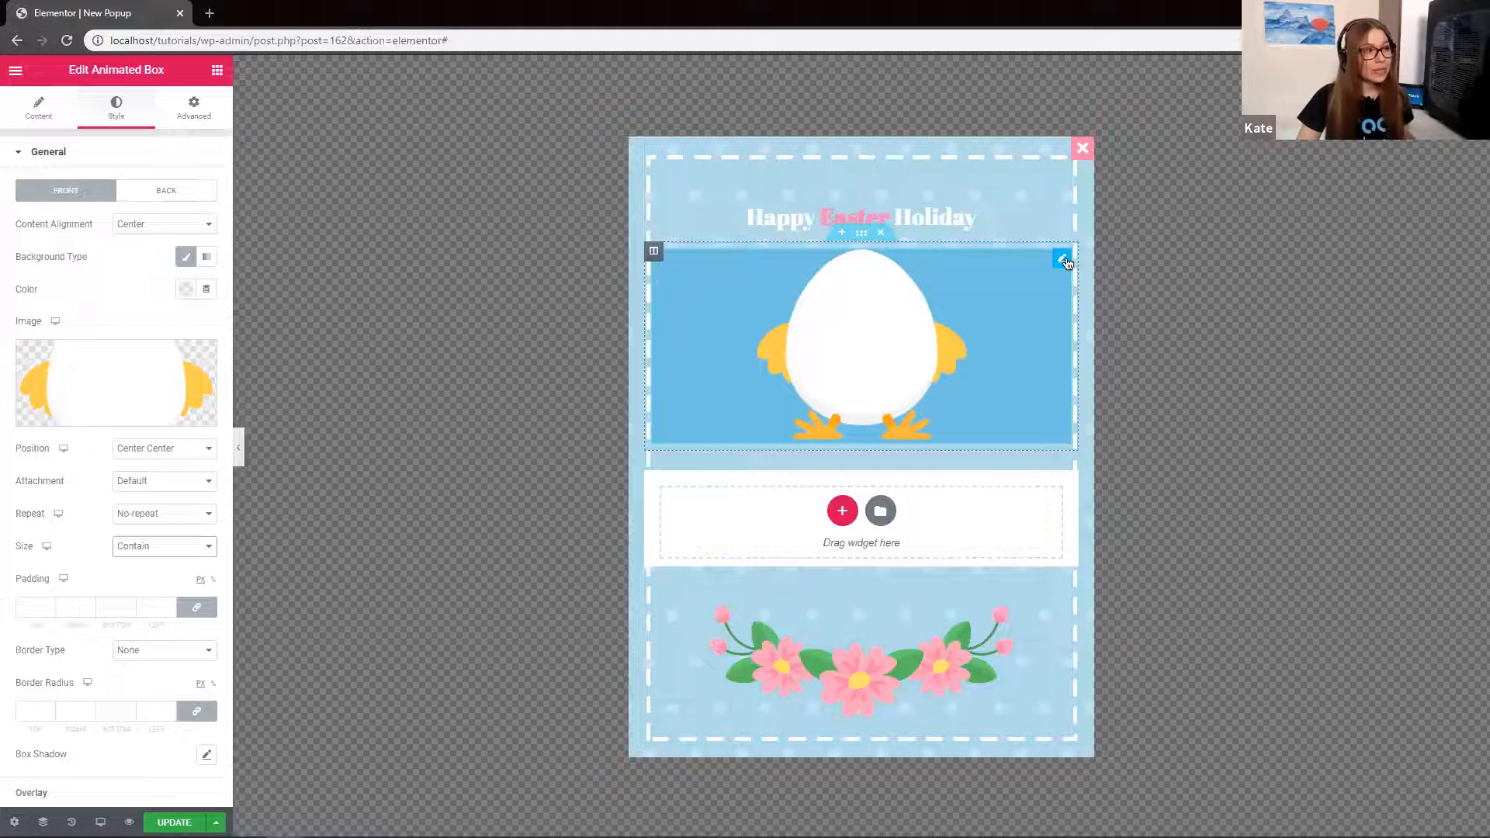
Give the Animated Box's back side a classic background with the yellow hatched chick image from the media library
click(171, 193)
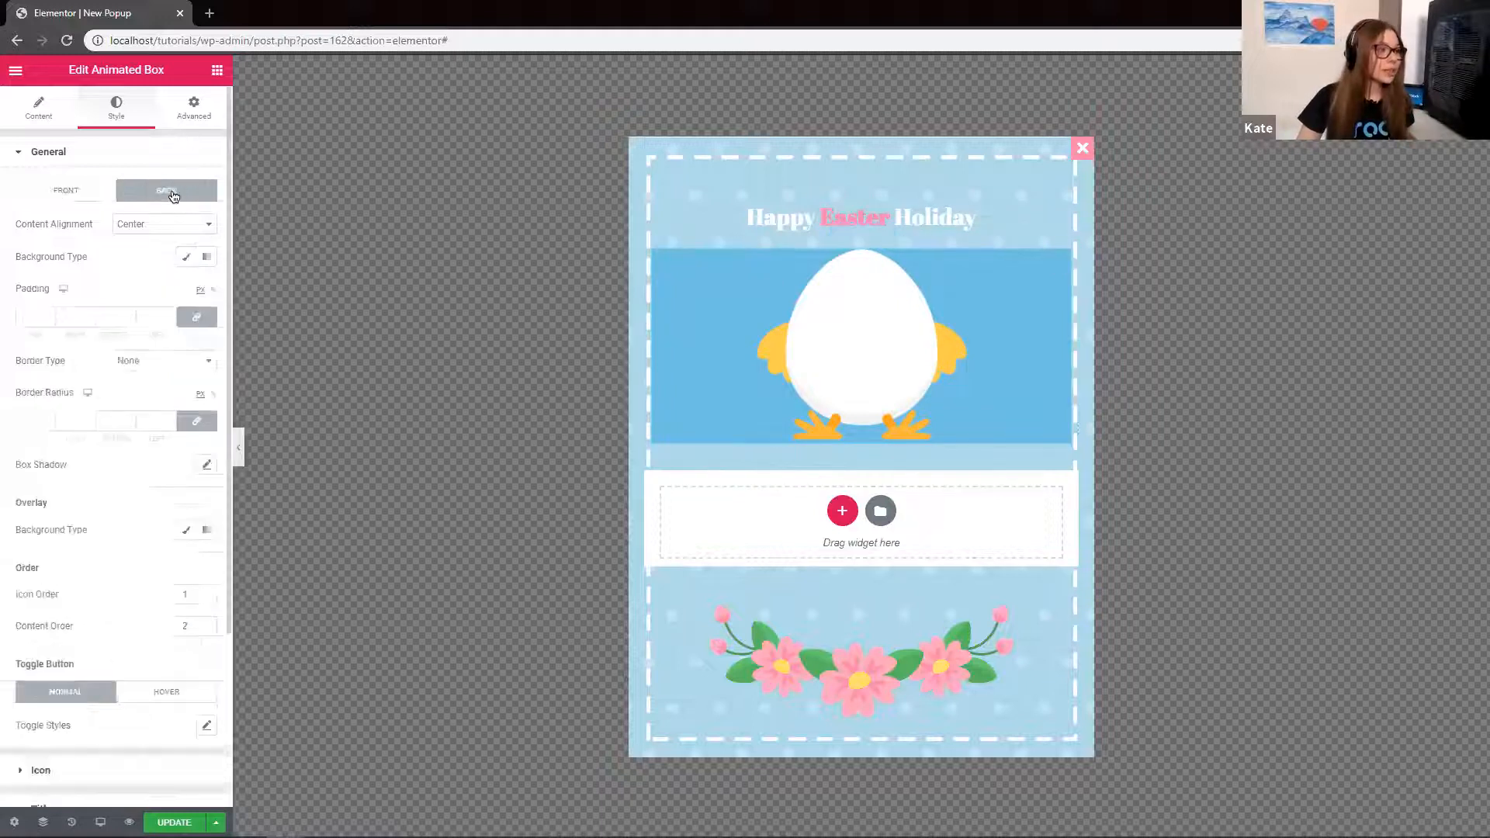
click(185, 257)
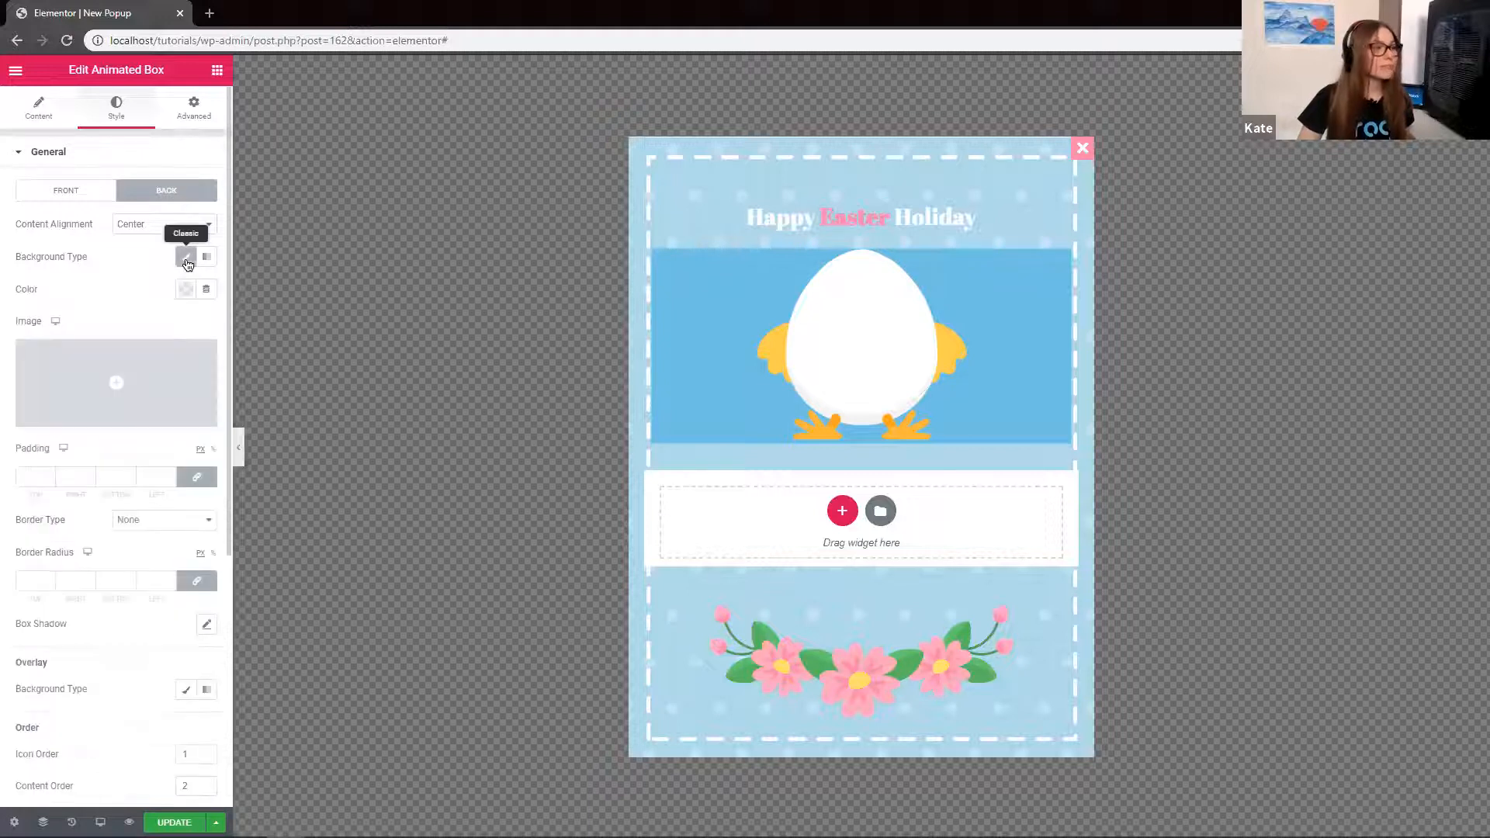
click(117, 383)
click(94, 261)
click(1389, 793)
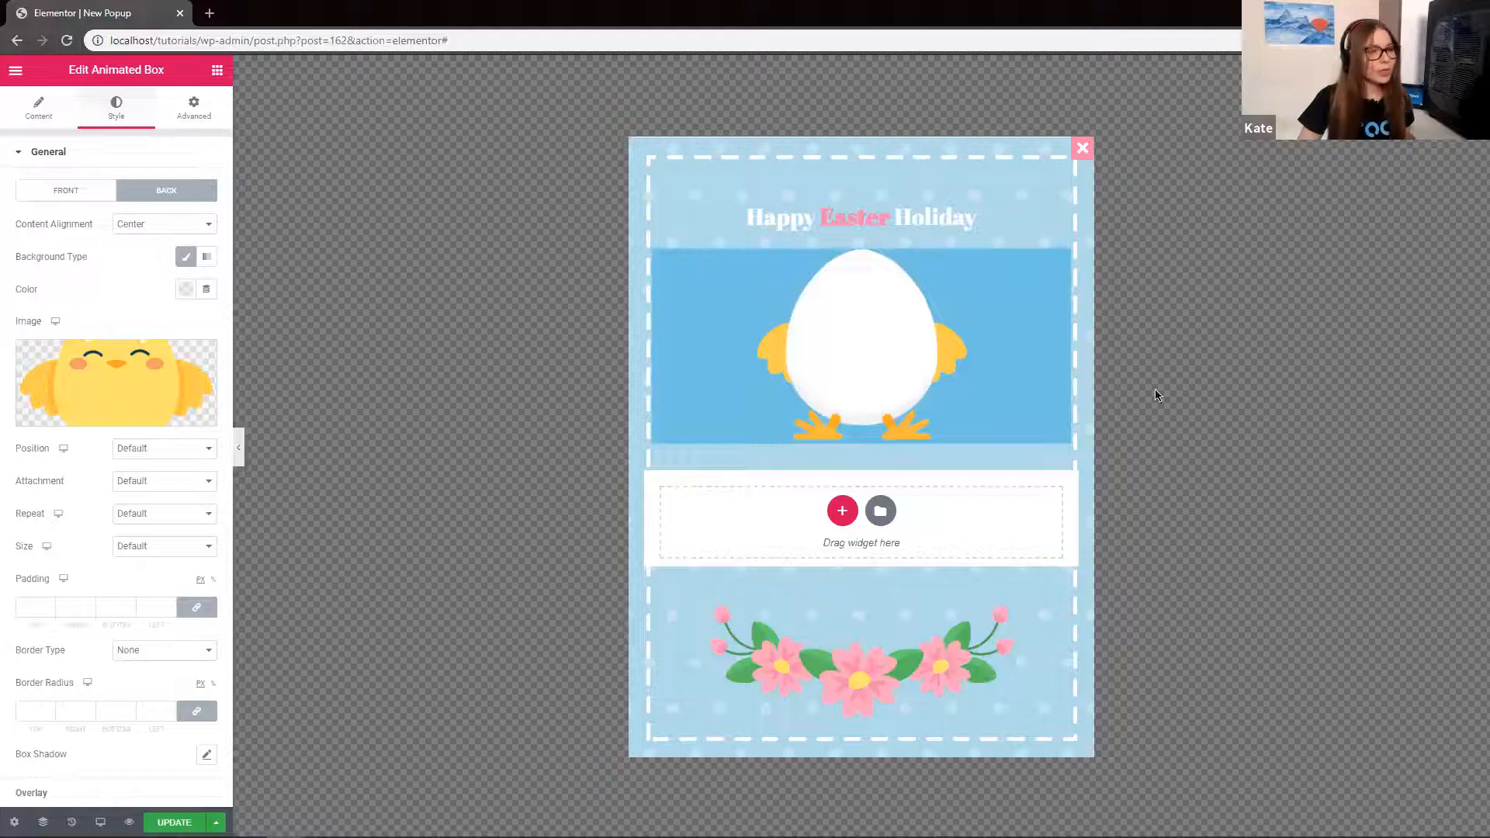
Set the back side's chick background image to Center Center position, No-repeat and Contain size
click(144, 449)
click(155, 476)
click(152, 514)
click(156, 540)
click(153, 547)
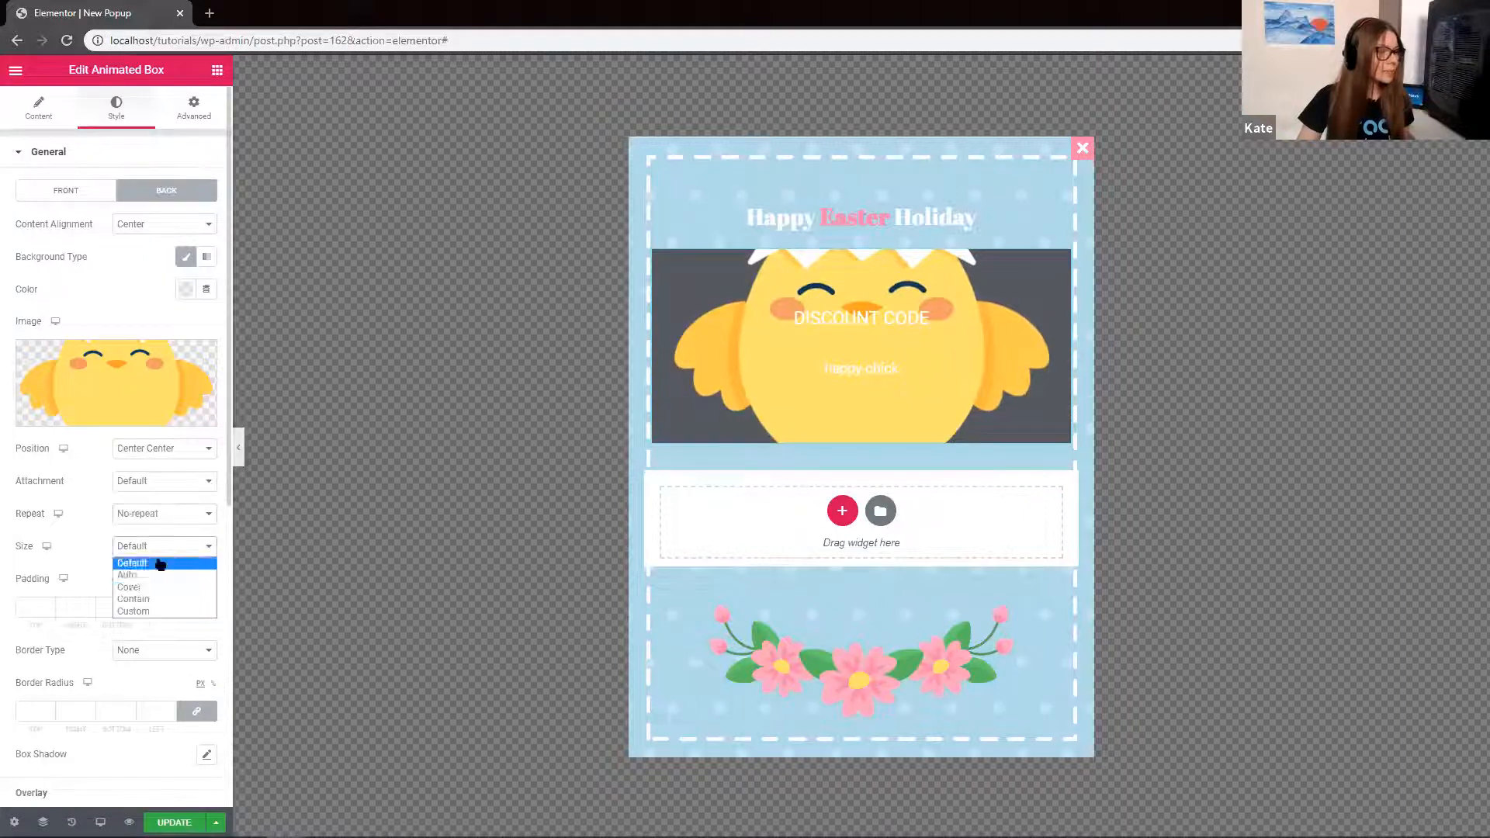
click(159, 599)
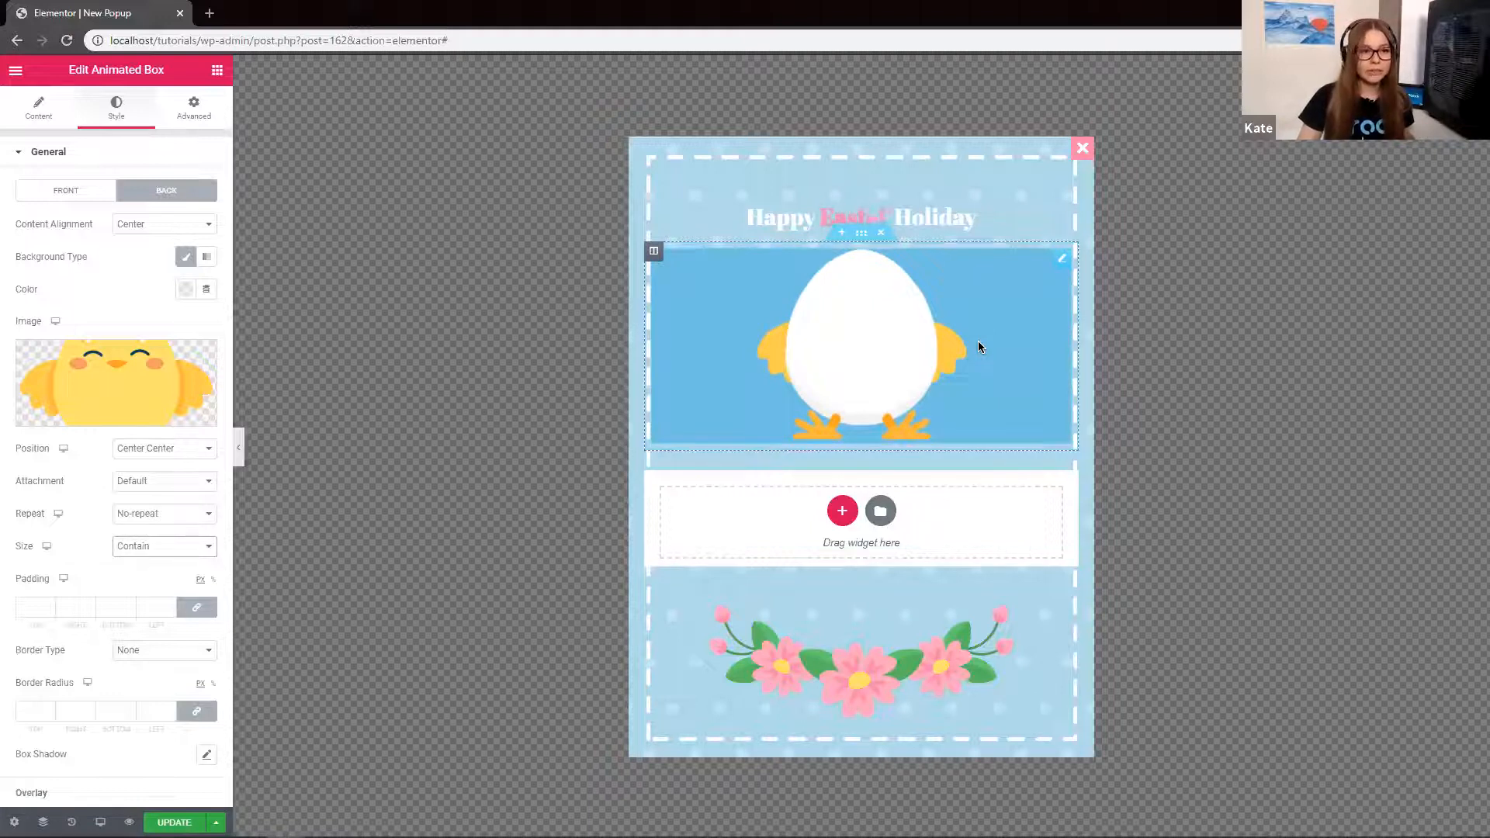
Make the background colors of the Animated Box's back and front sides fully transparent
click(186, 289)
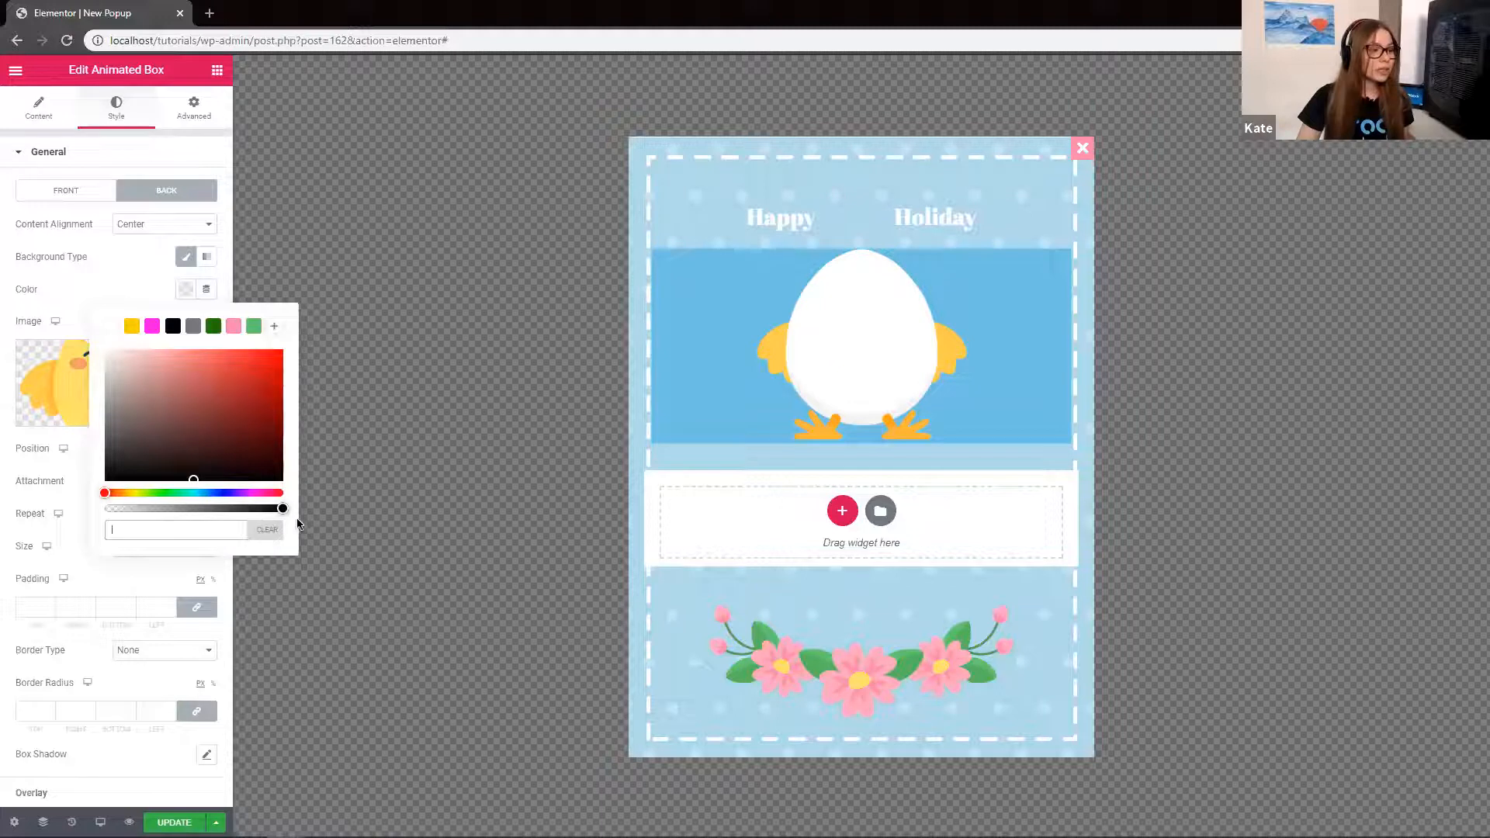
drag(283, 509, 72, 518)
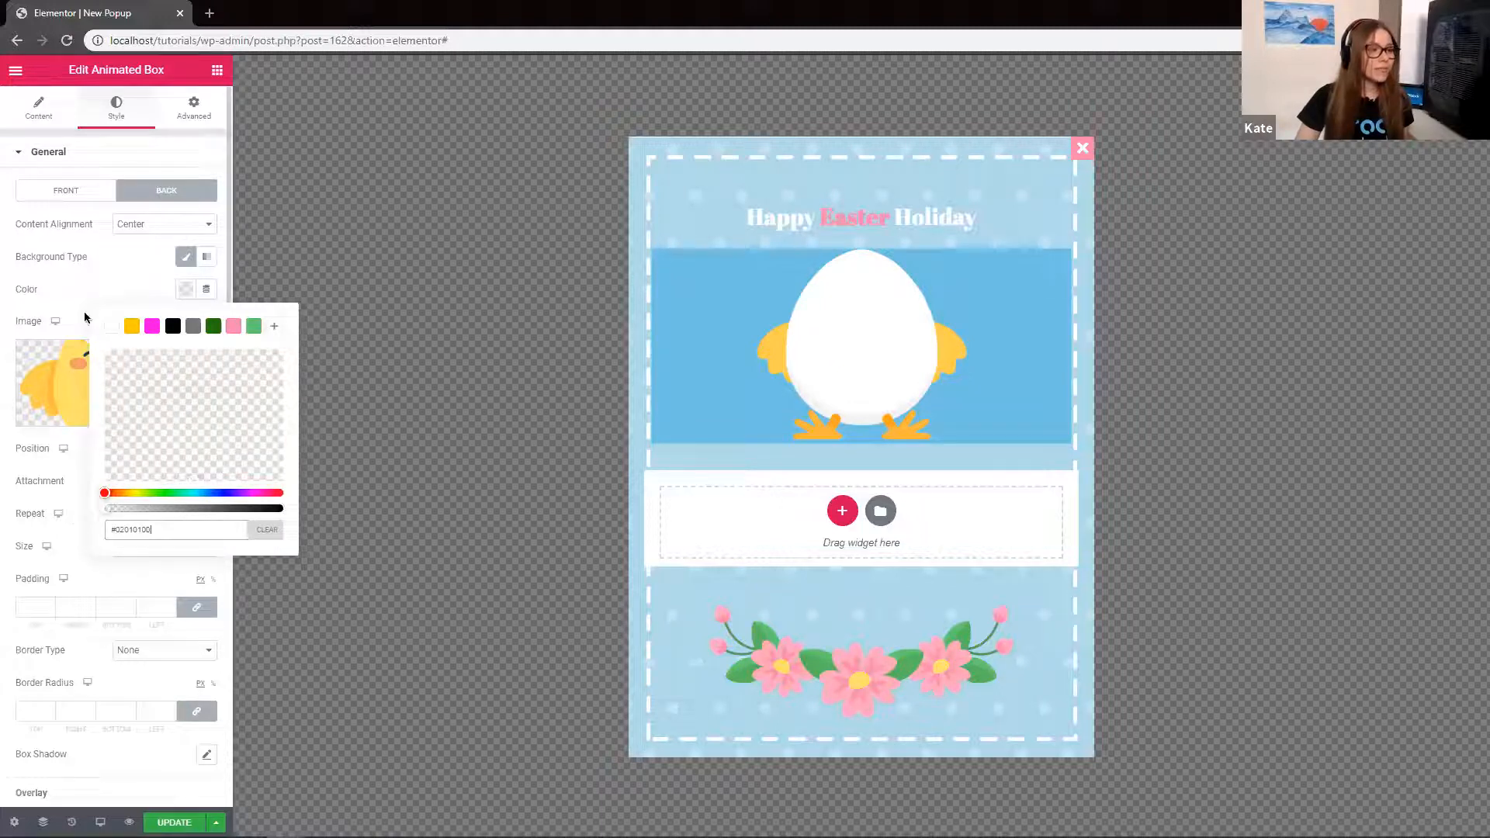
click(128, 281)
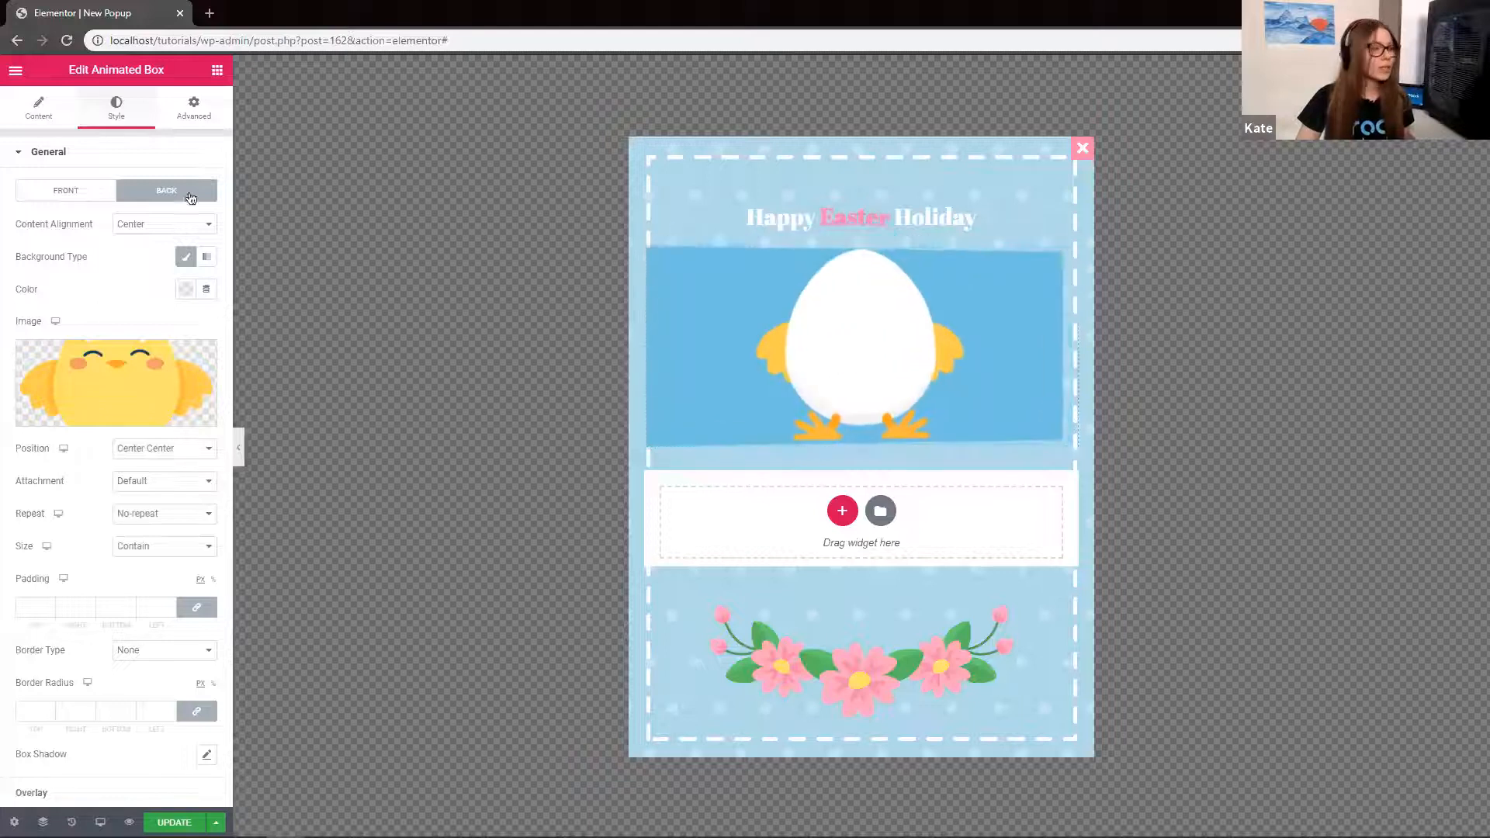
click(67, 190)
click(187, 290)
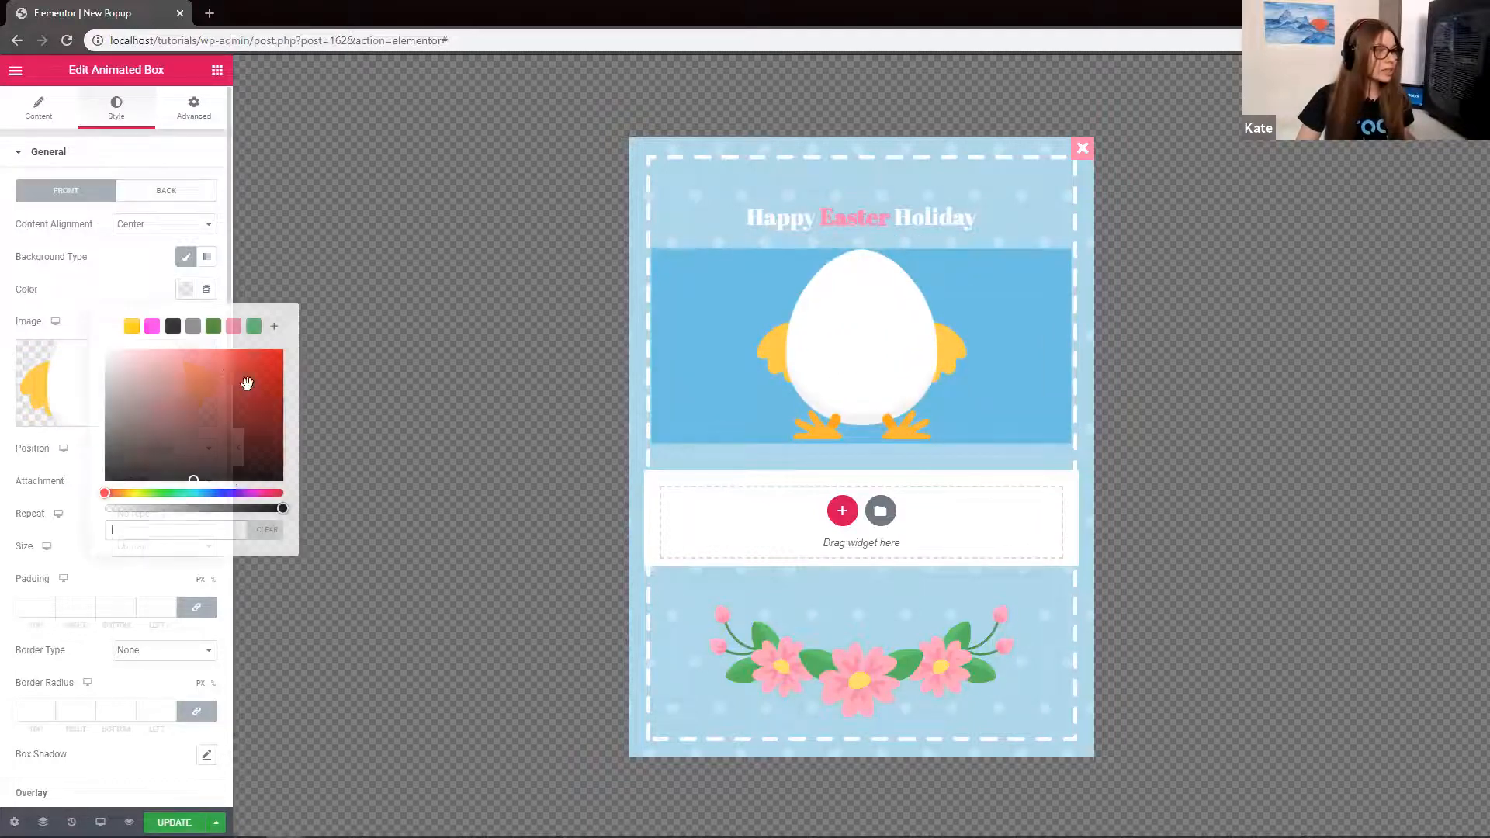
drag(281, 509, 109, 511)
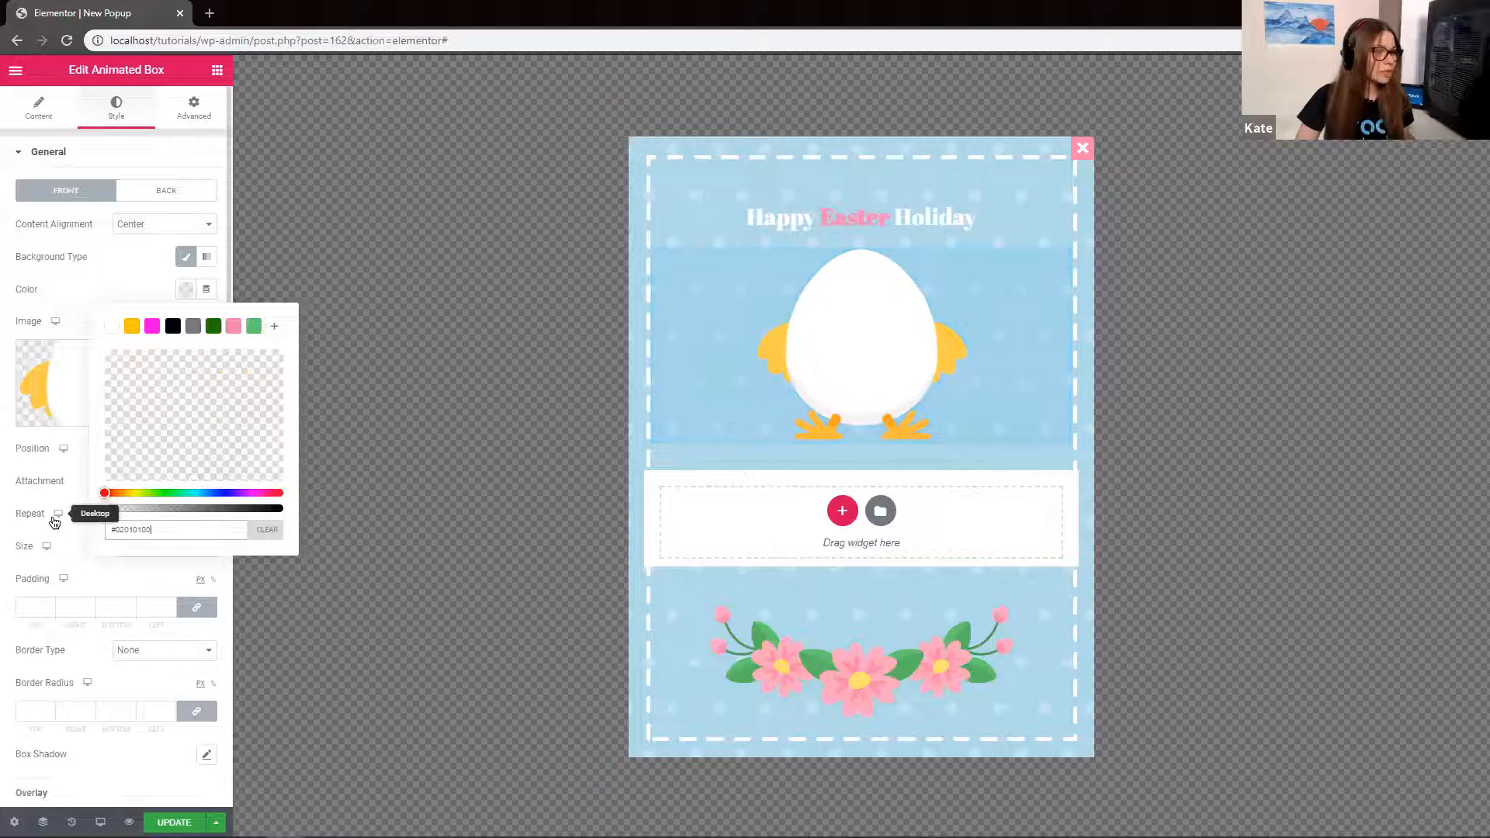
click(124, 278)
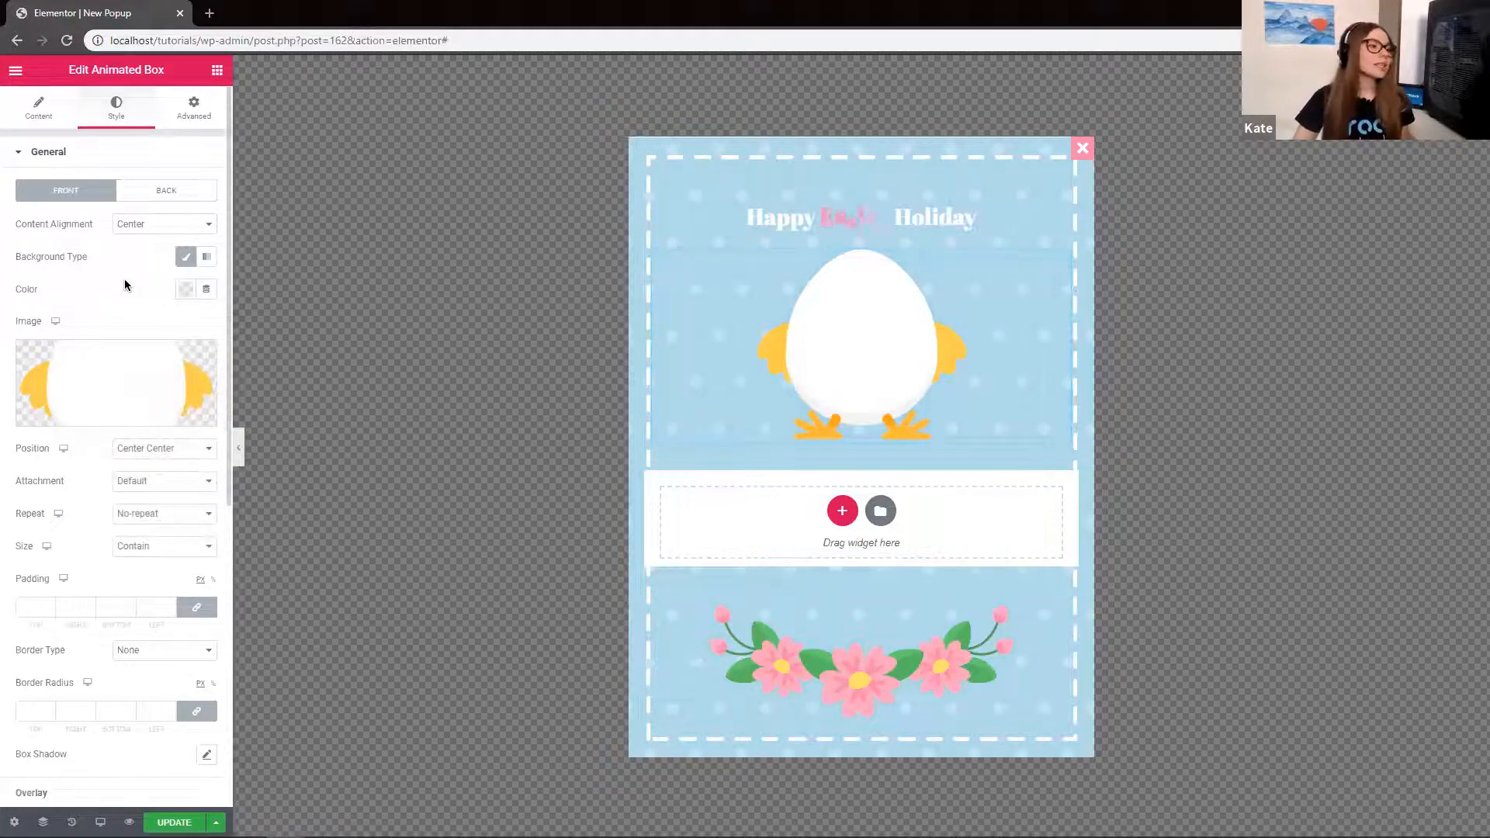
Set the Animated Box's height to 450 px and its switch type to Click
click(38, 109)
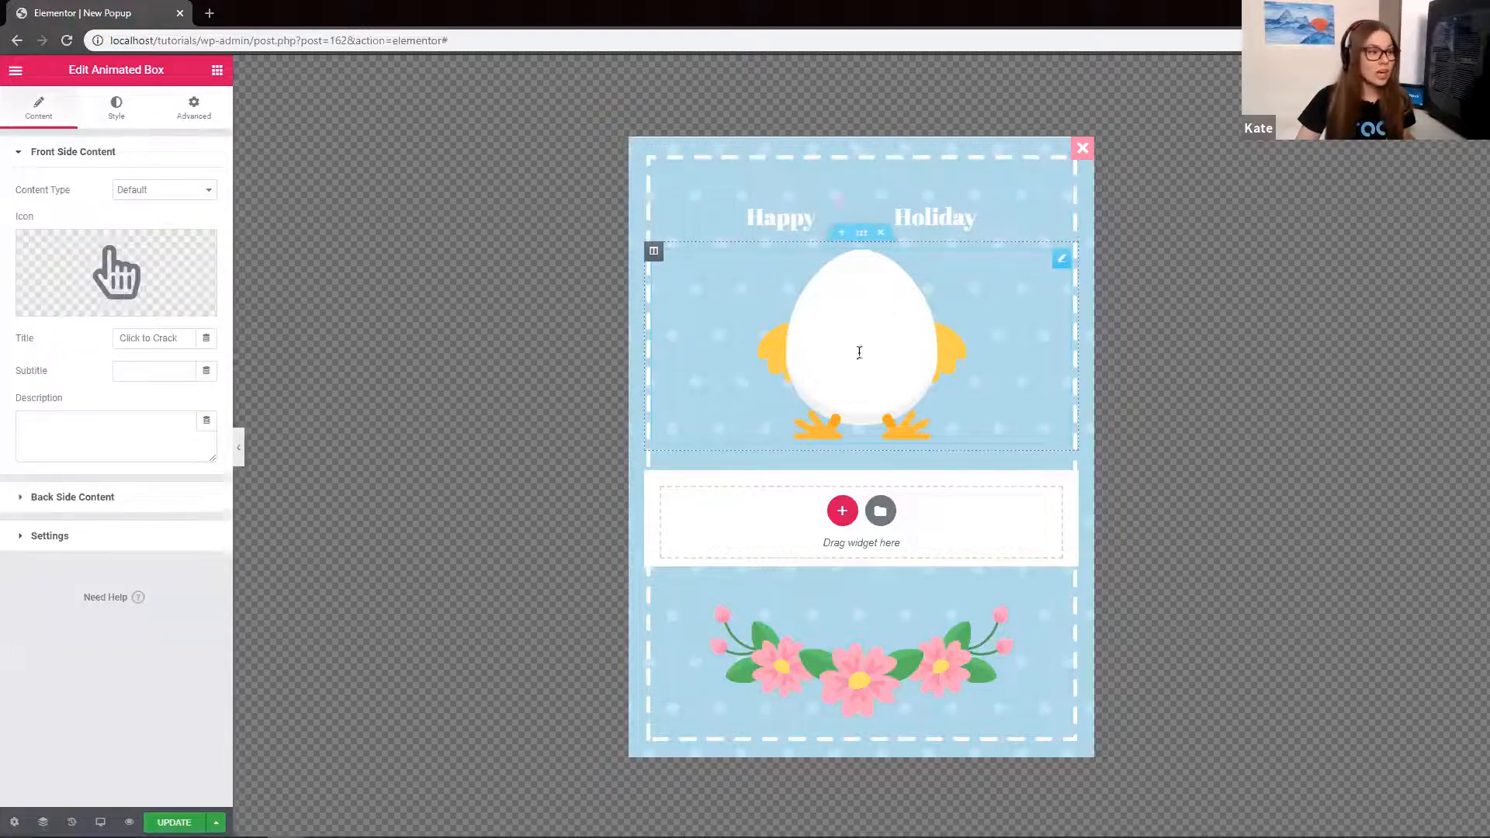
click(17, 536)
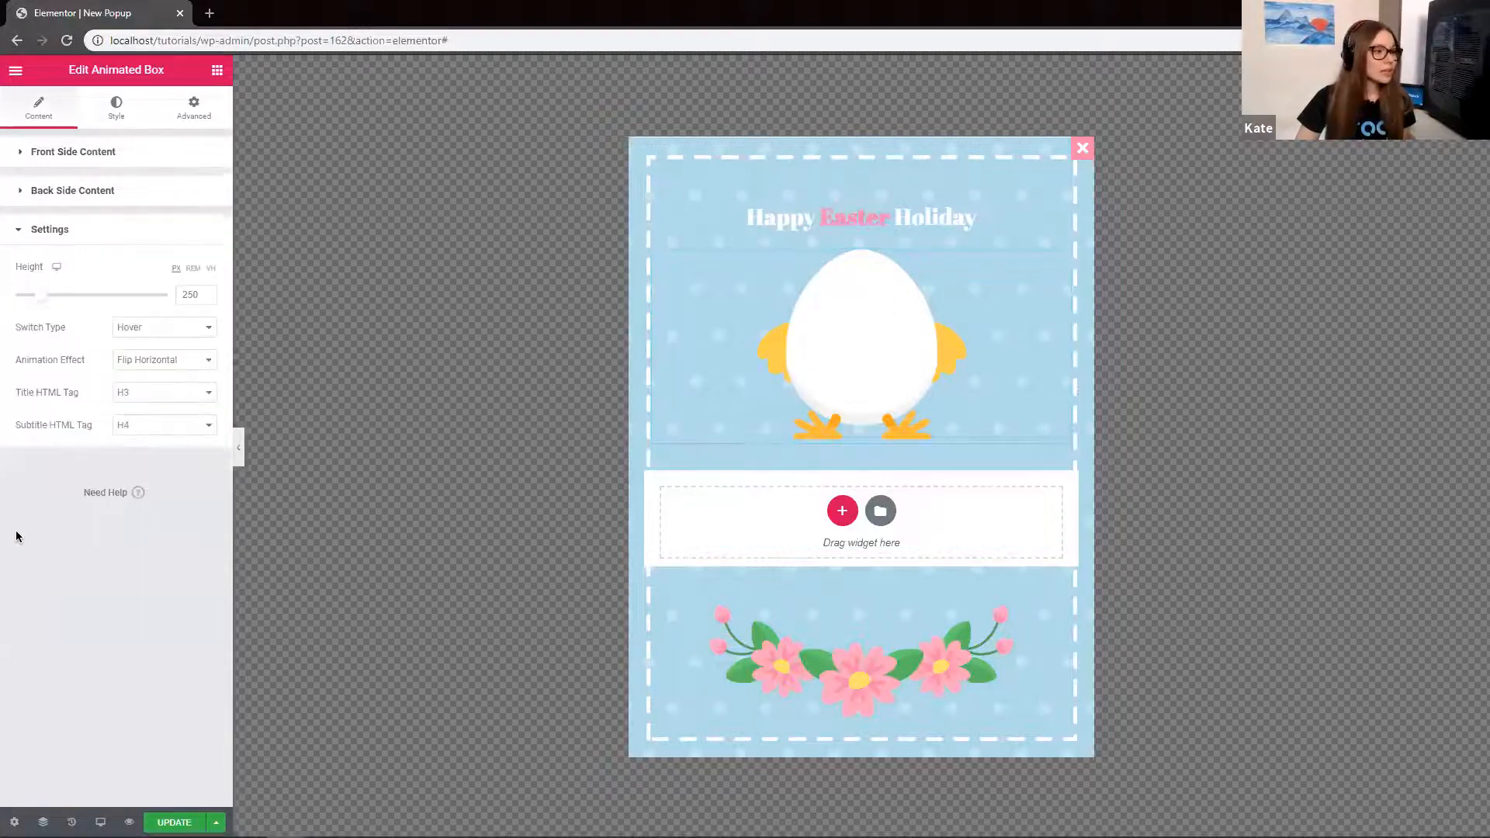
drag(50, 300, 80, 303)
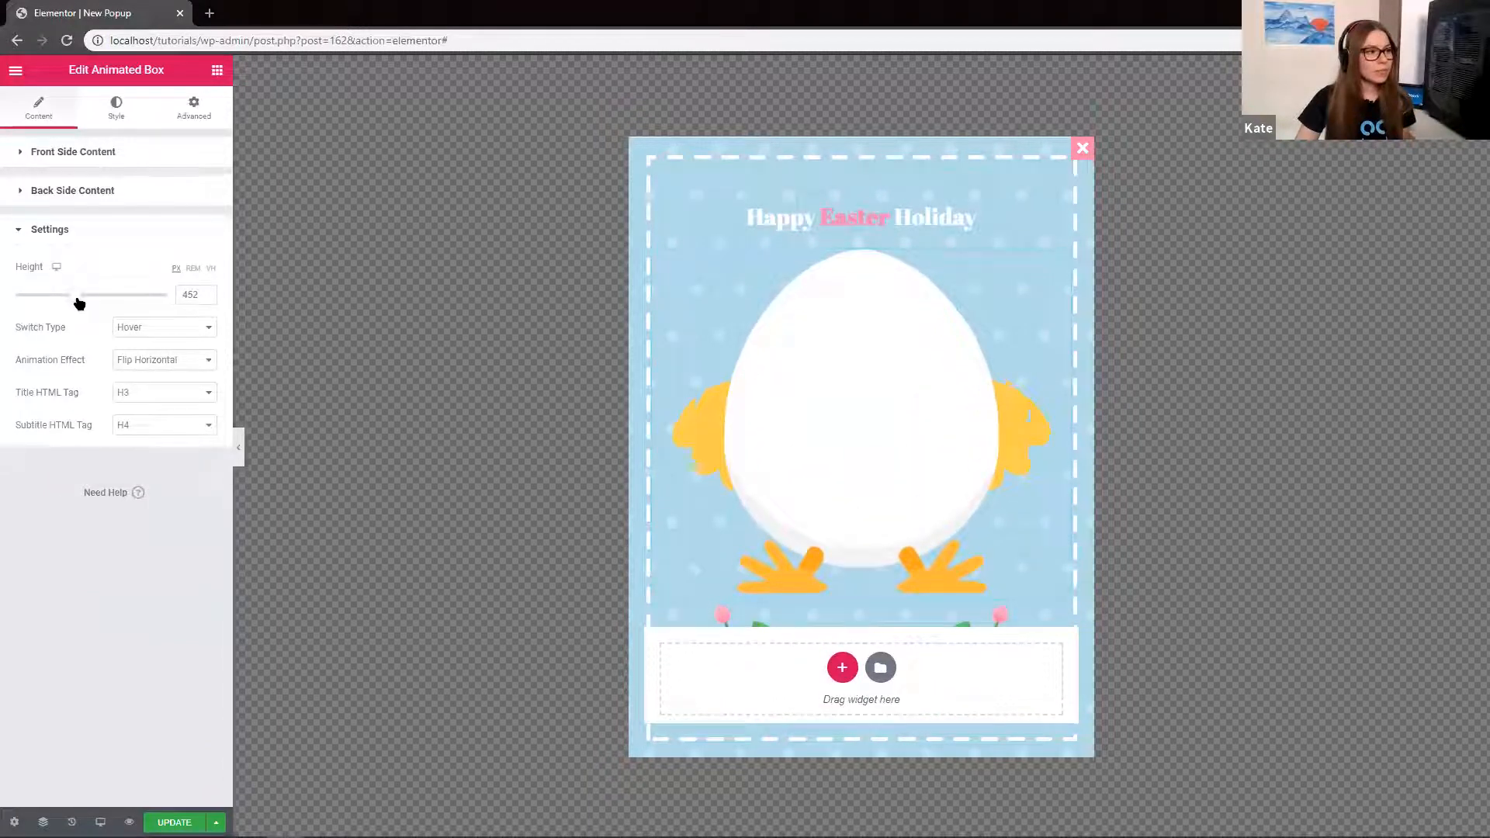
click(200, 294)
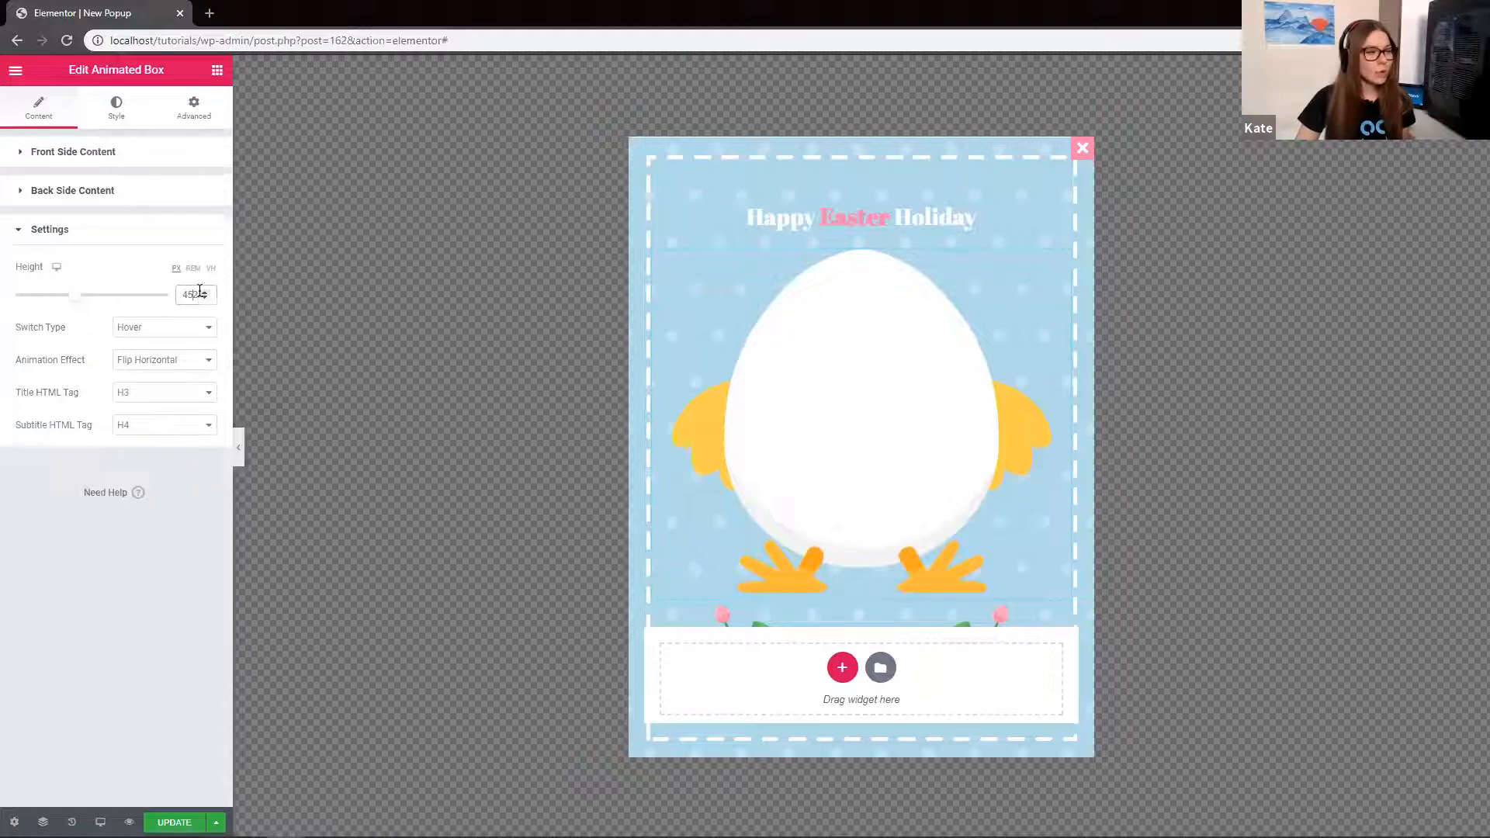
key(BackSpace)
text(0)
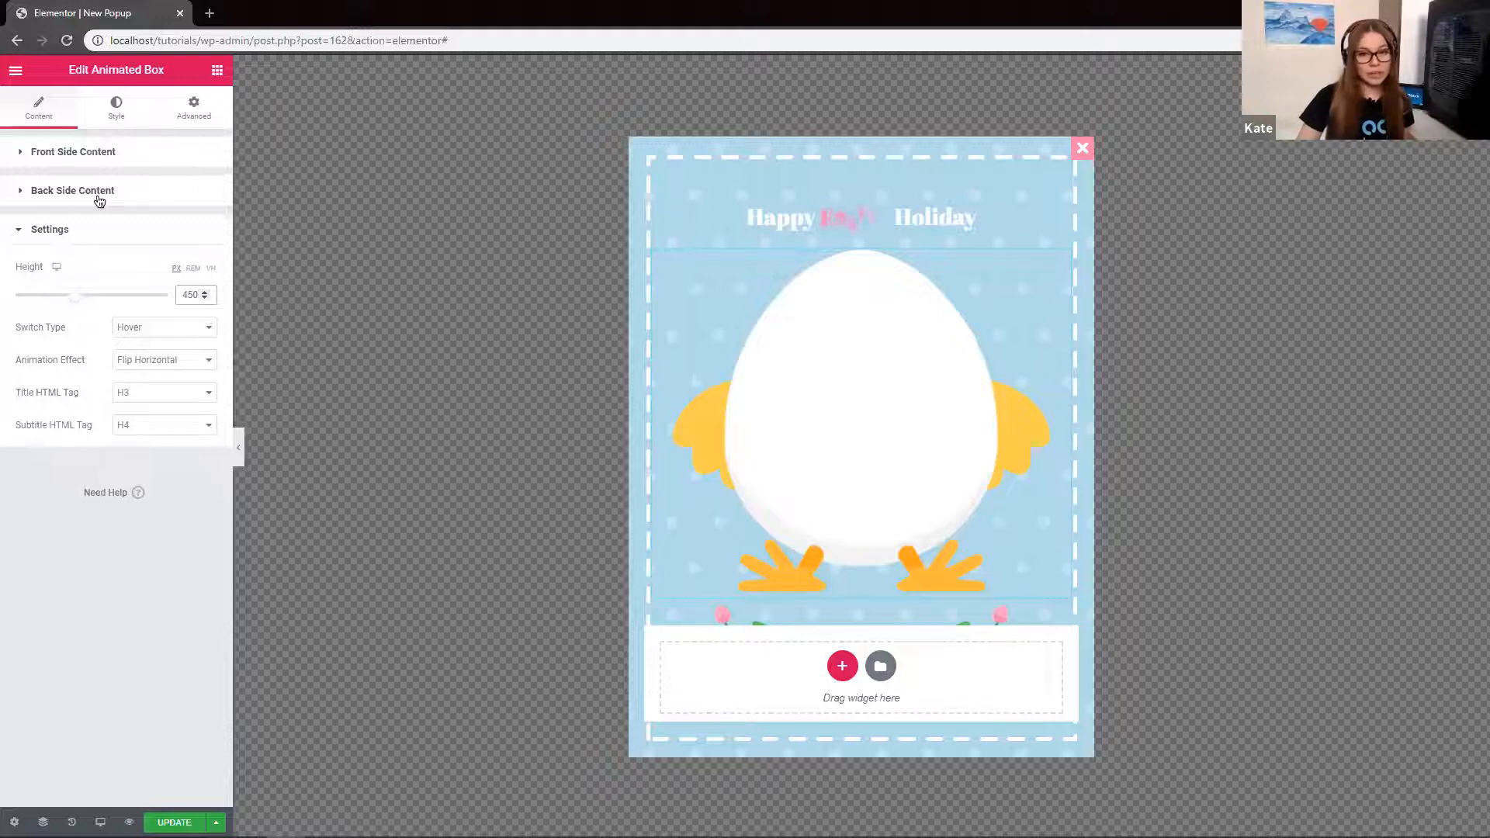
click(200, 327)
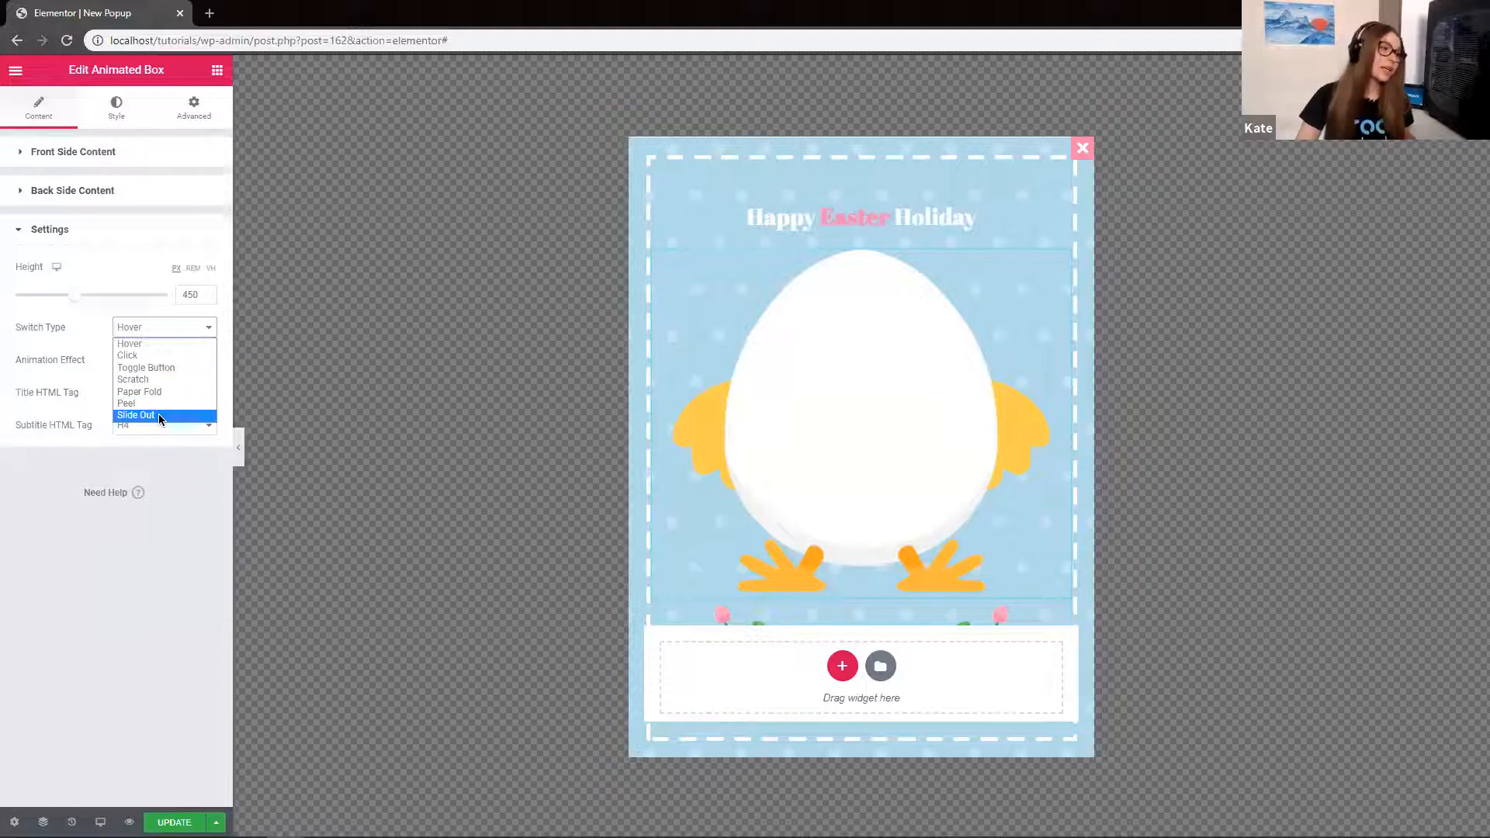
click(149, 356)
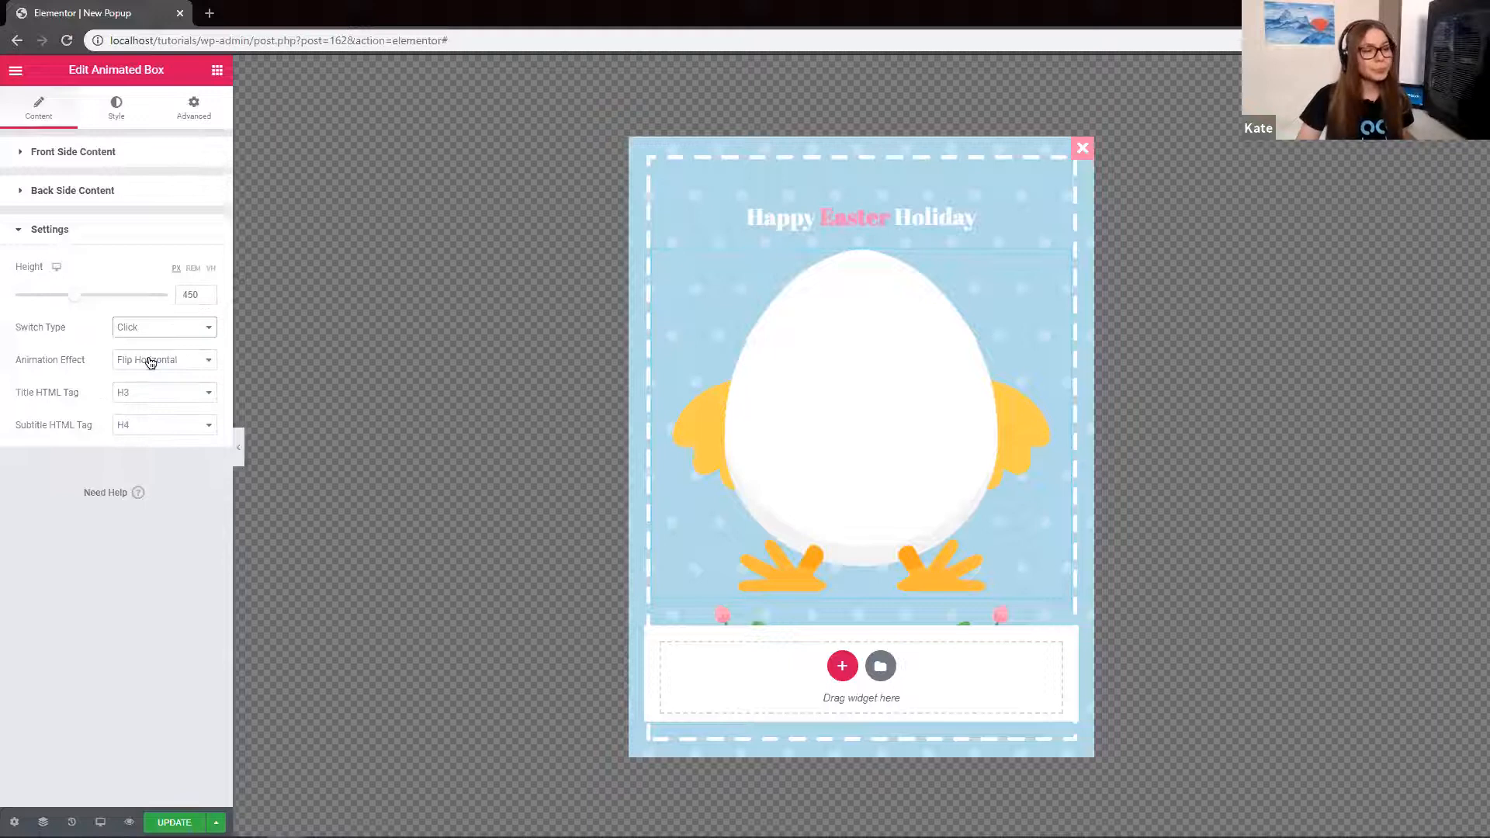
Try the Slide Top and Zoom In animation effects on the Animated Box
click(197, 363)
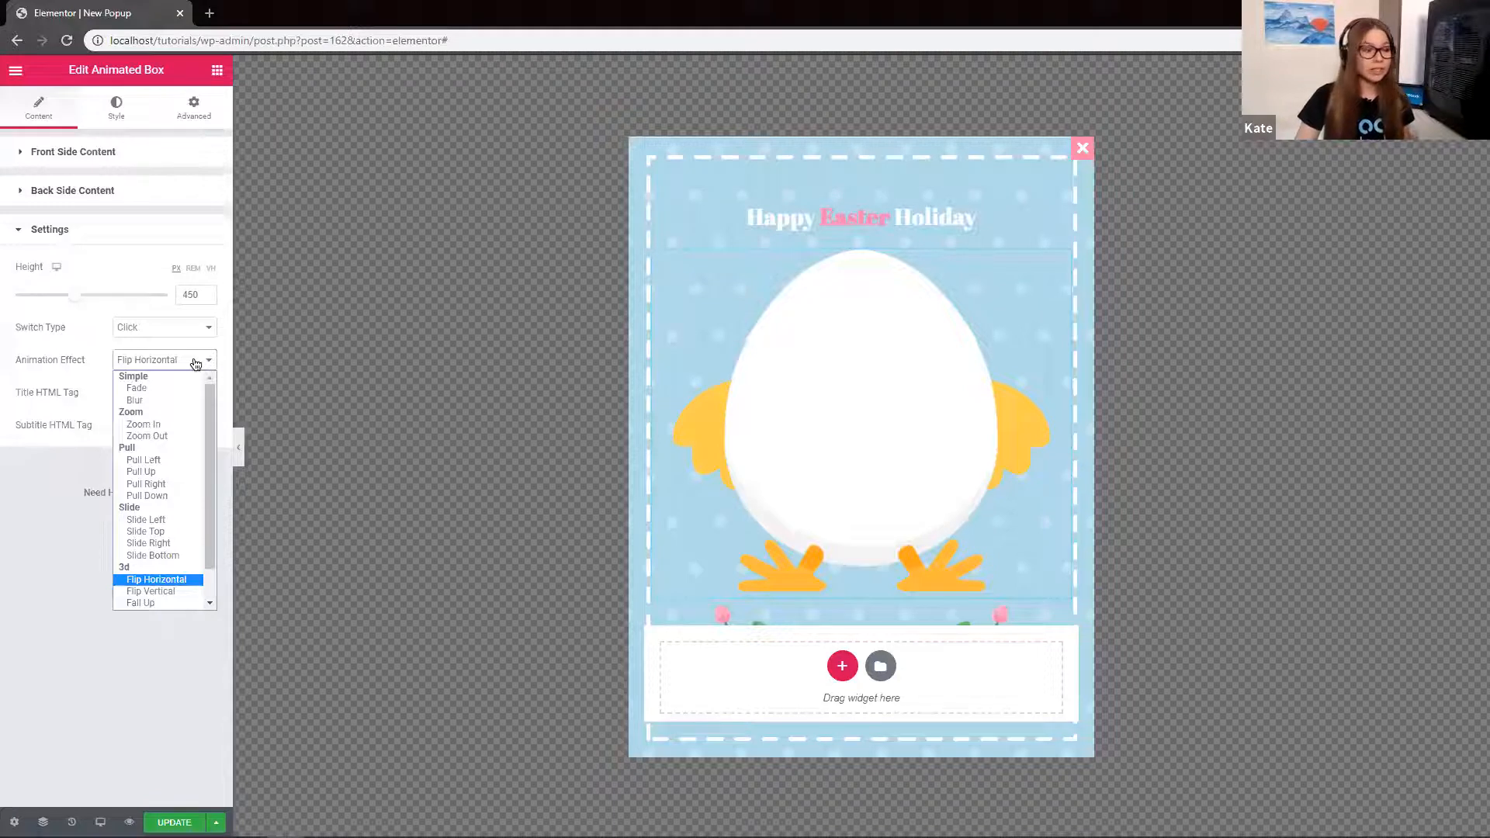
click(168, 531)
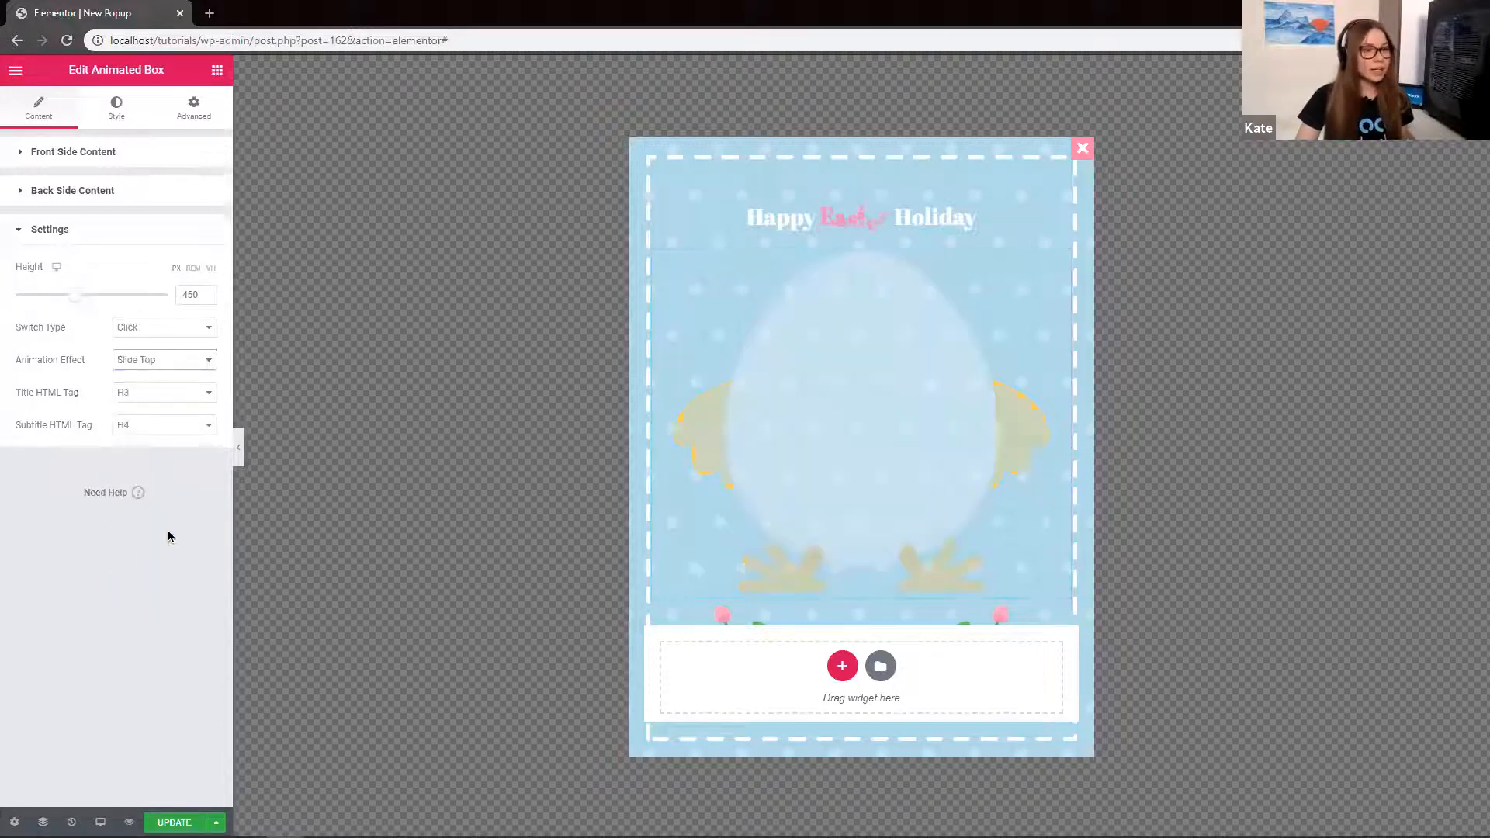
click(199, 360)
click(168, 425)
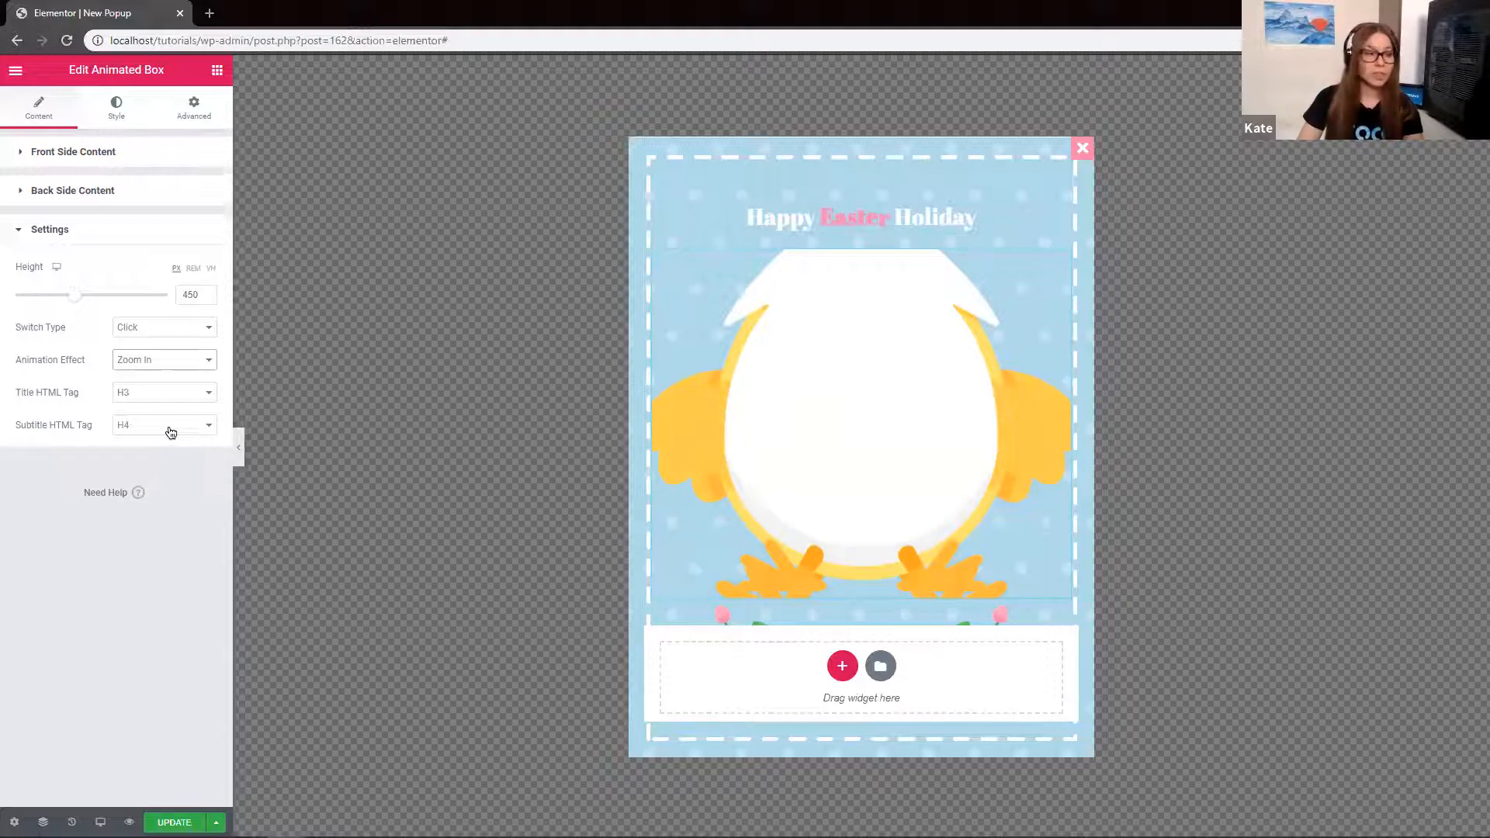
Set the Animated Box's animation effect to Zoom Out
click(172, 359)
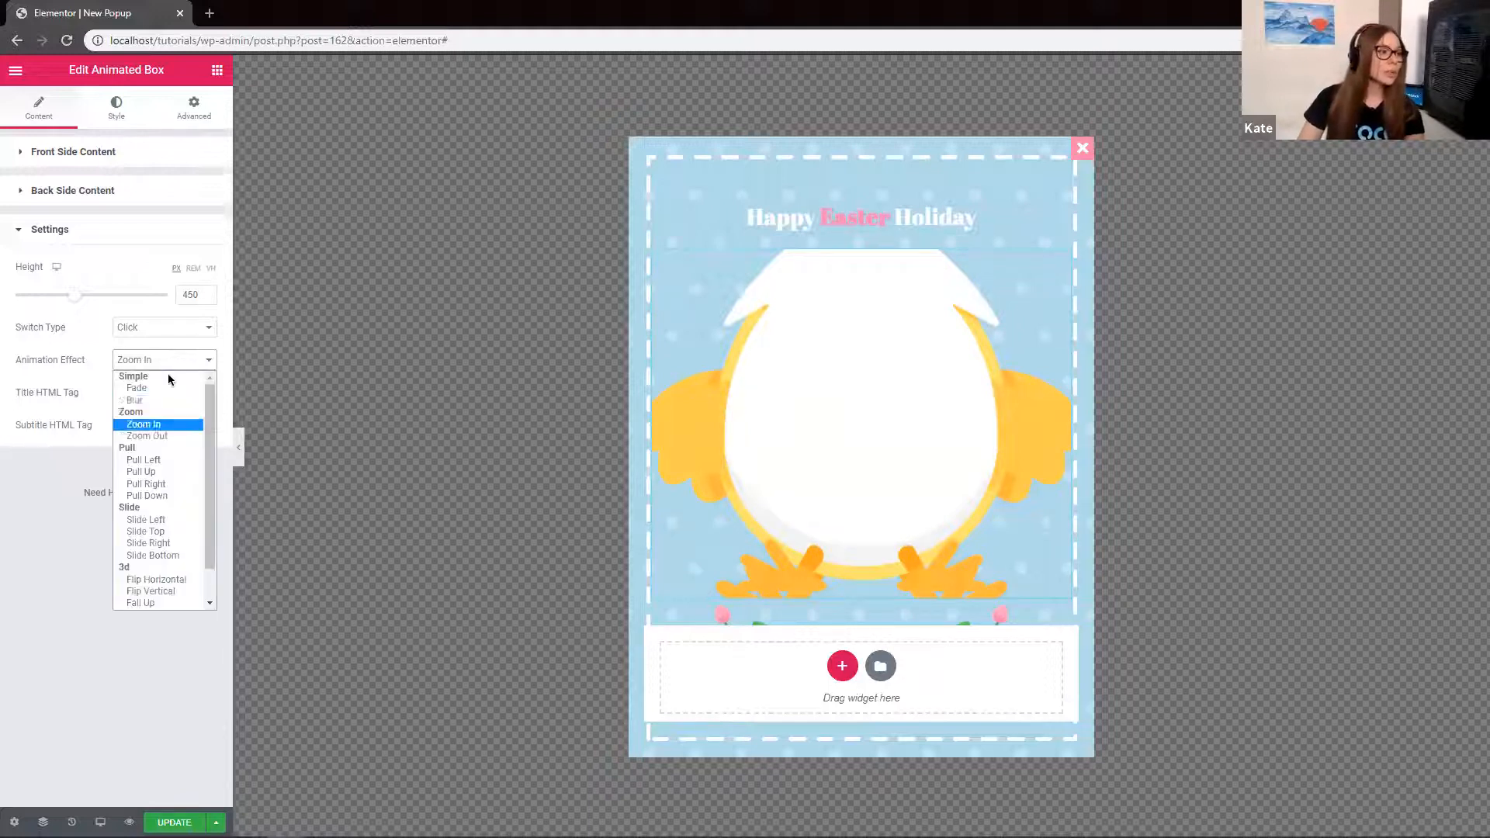
click(165, 434)
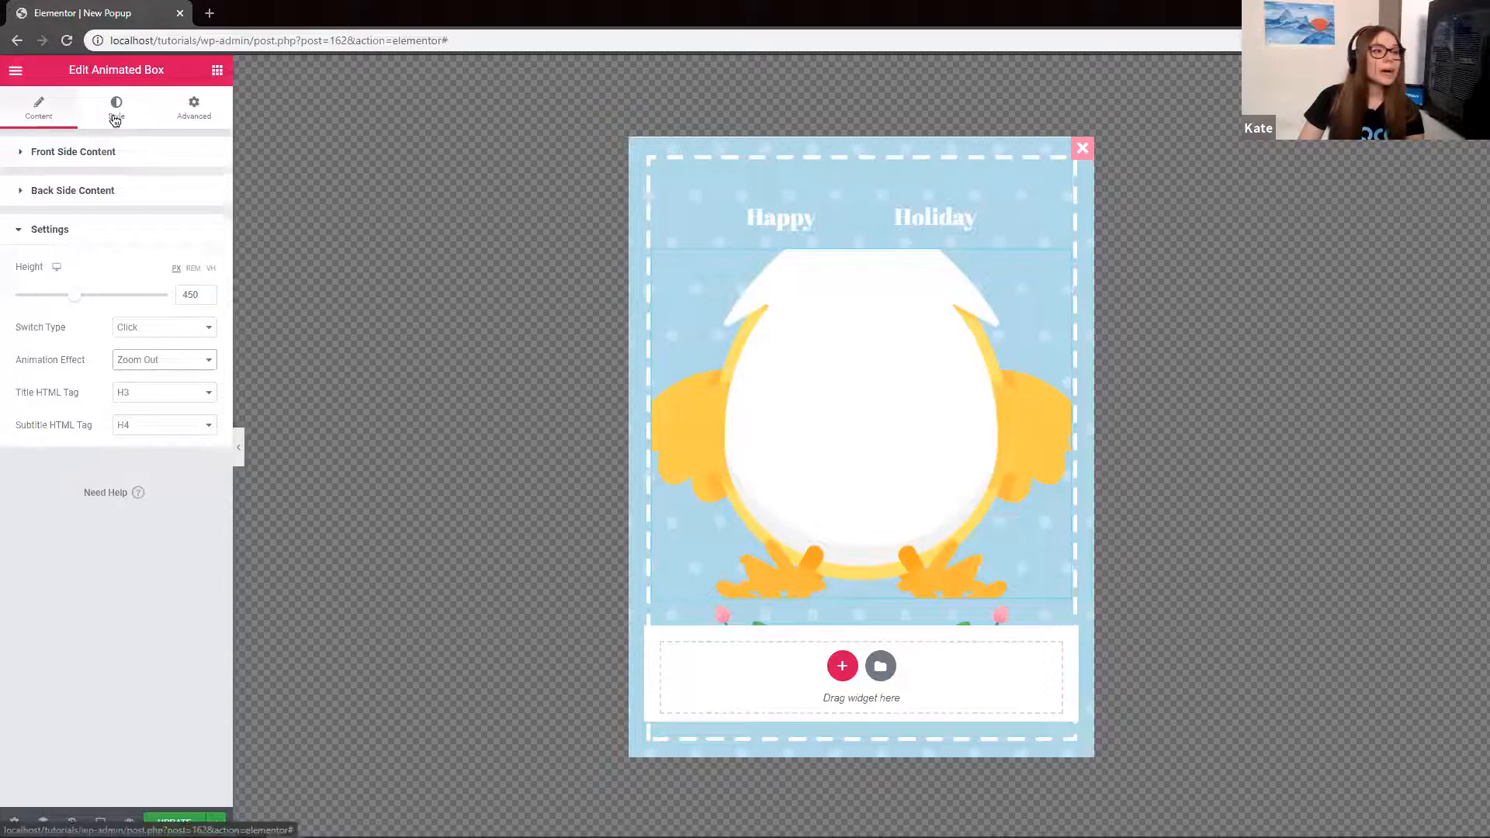
mouse_move(1049, 281)
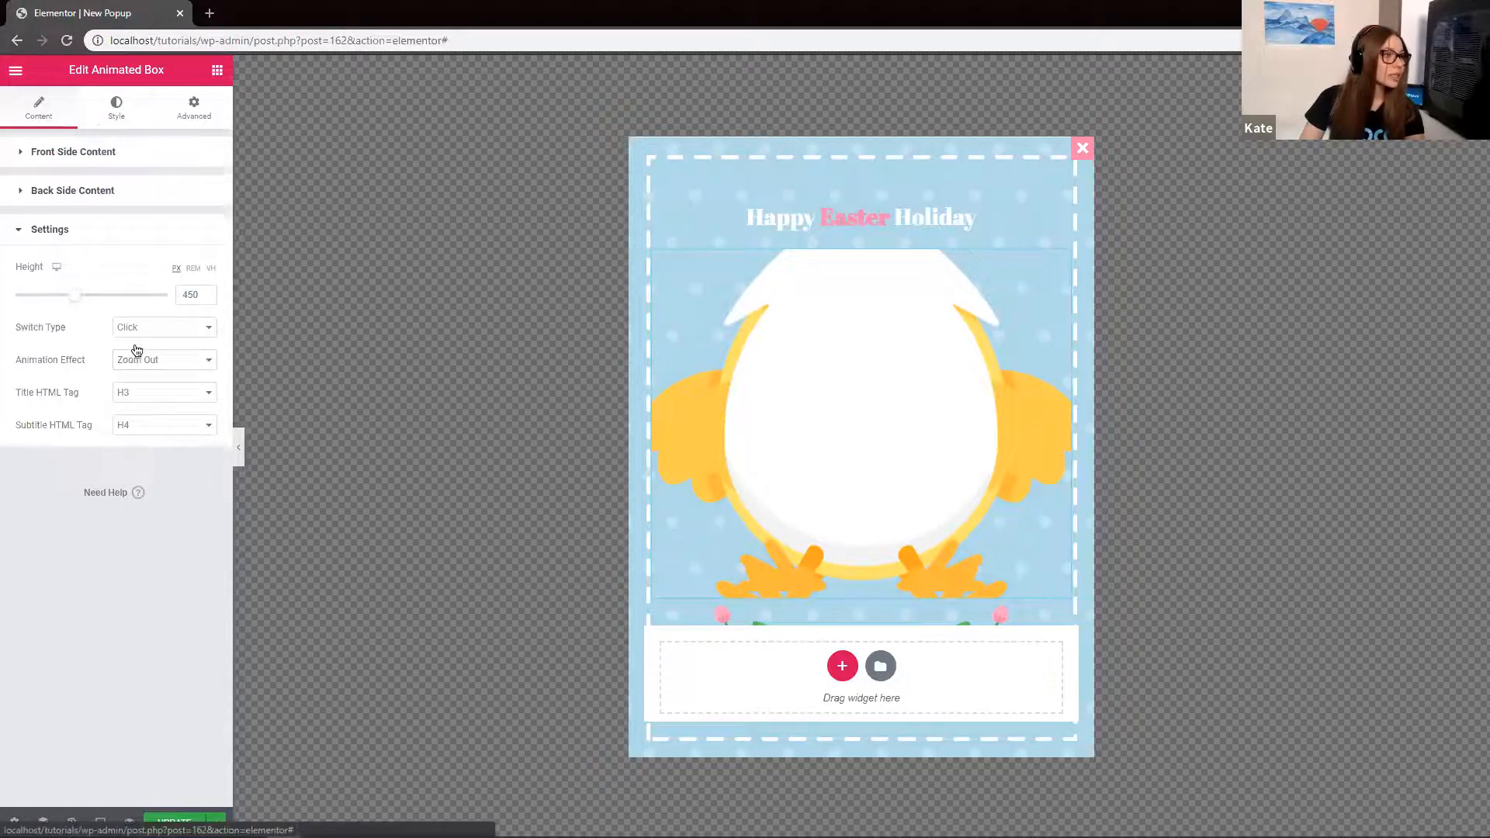
Set the back side's chick background image to a Custom size with a width of 78%
click(116, 108)
click(166, 190)
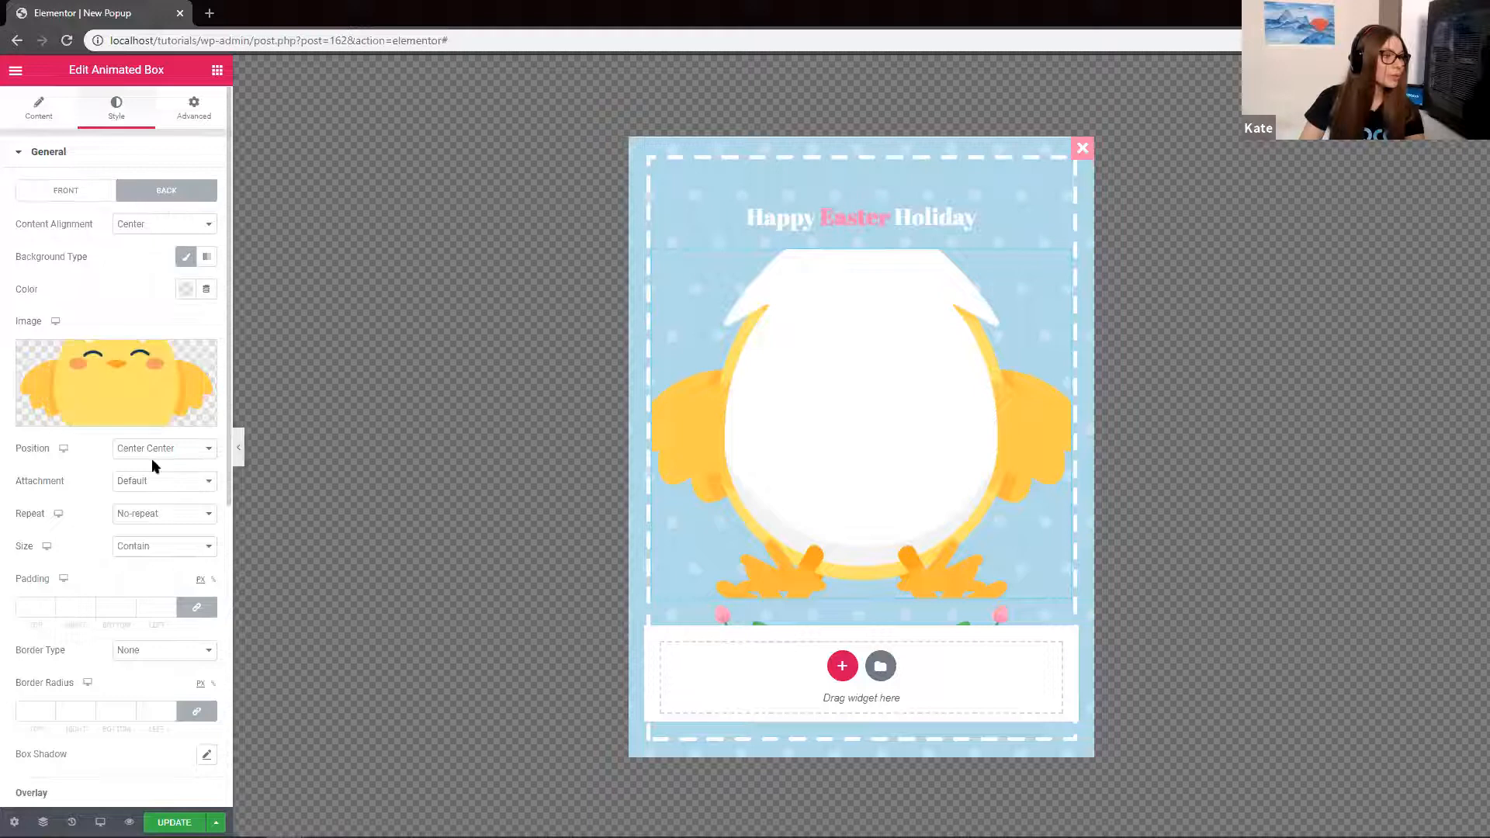
click(168, 548)
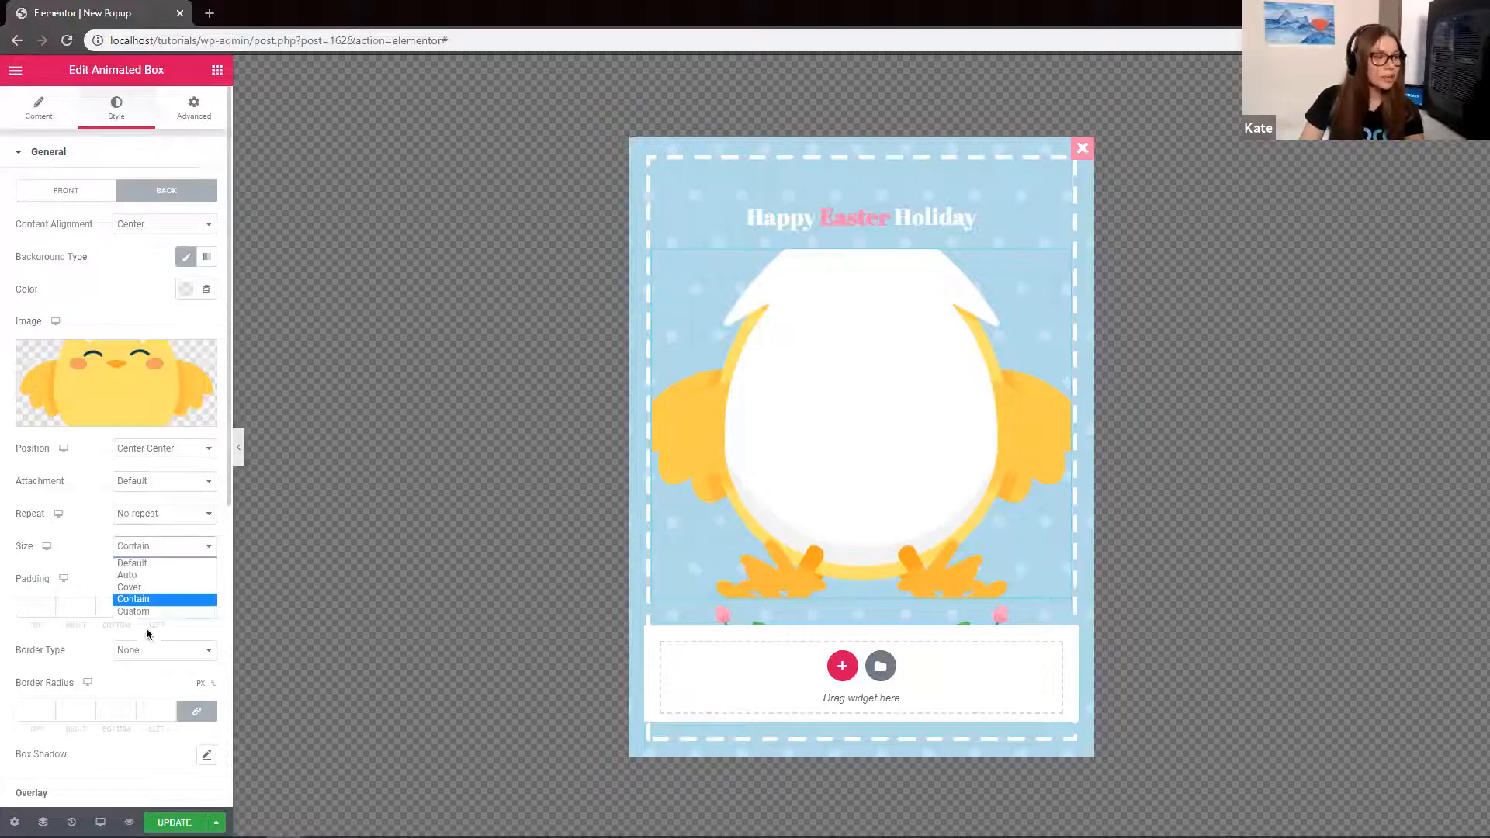
click(155, 611)
drag(171, 611, 136, 613)
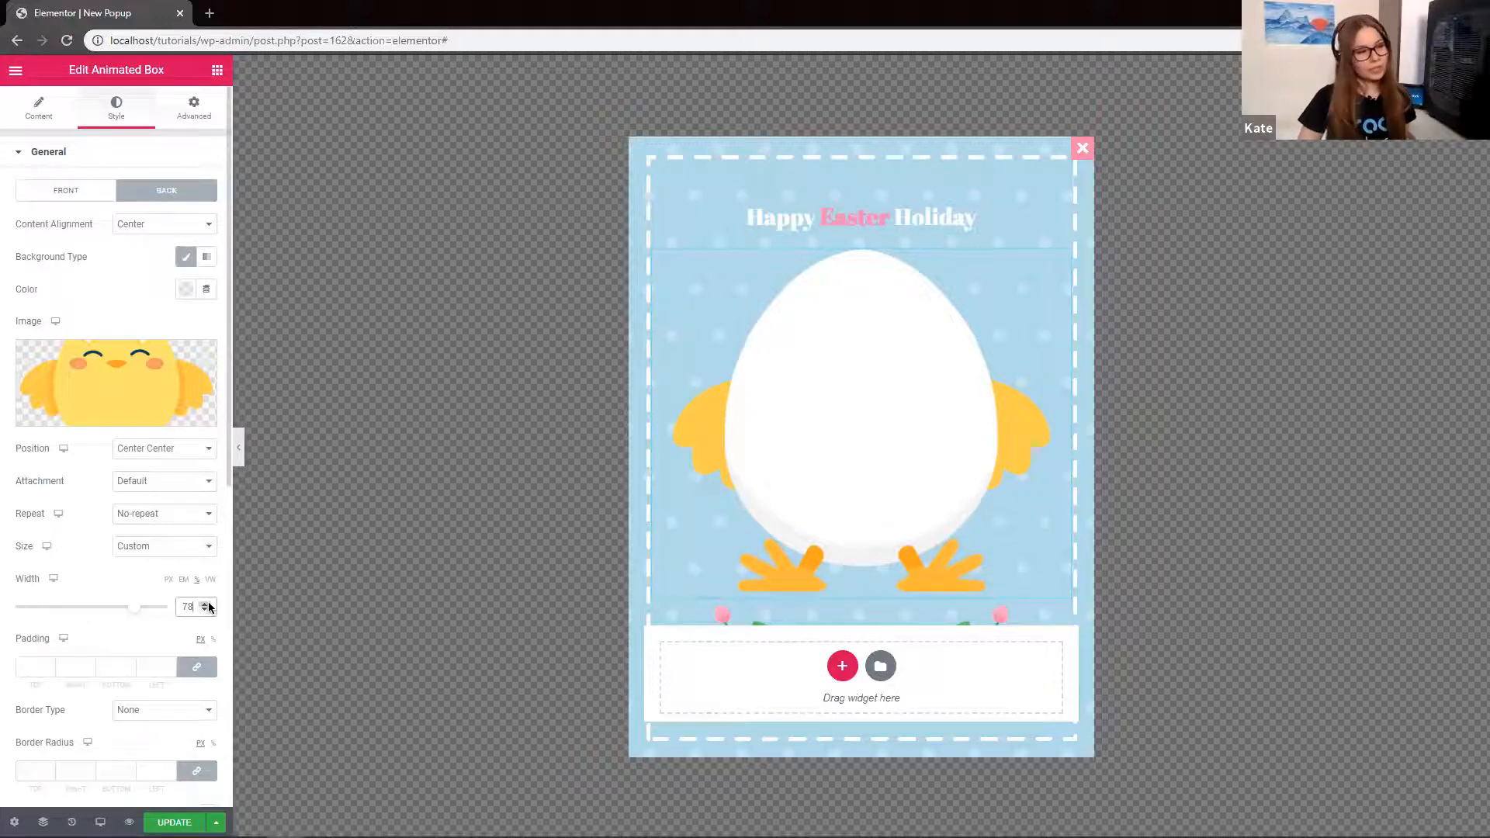
mouse_move(839, 450)
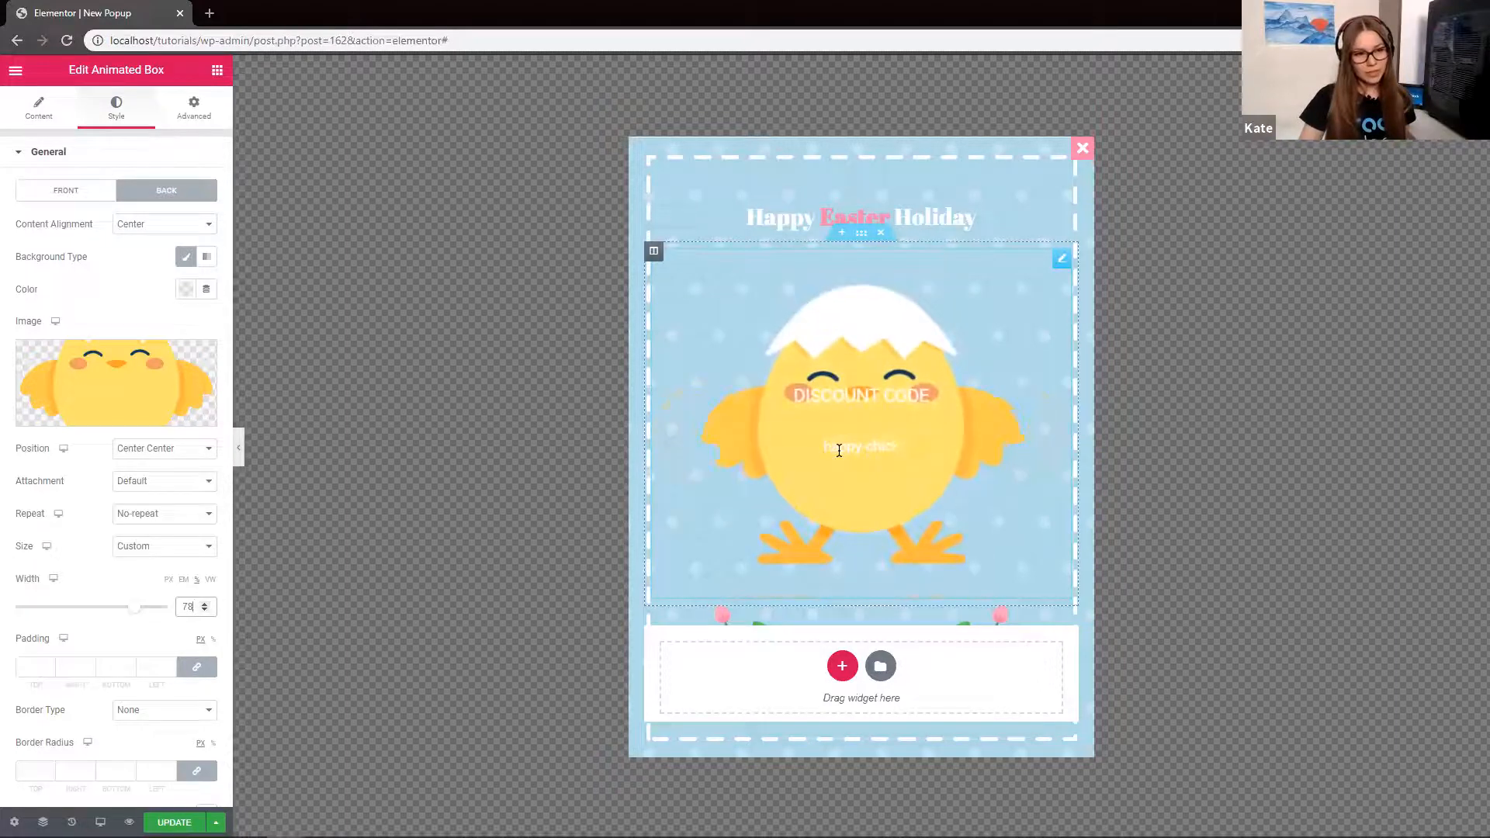
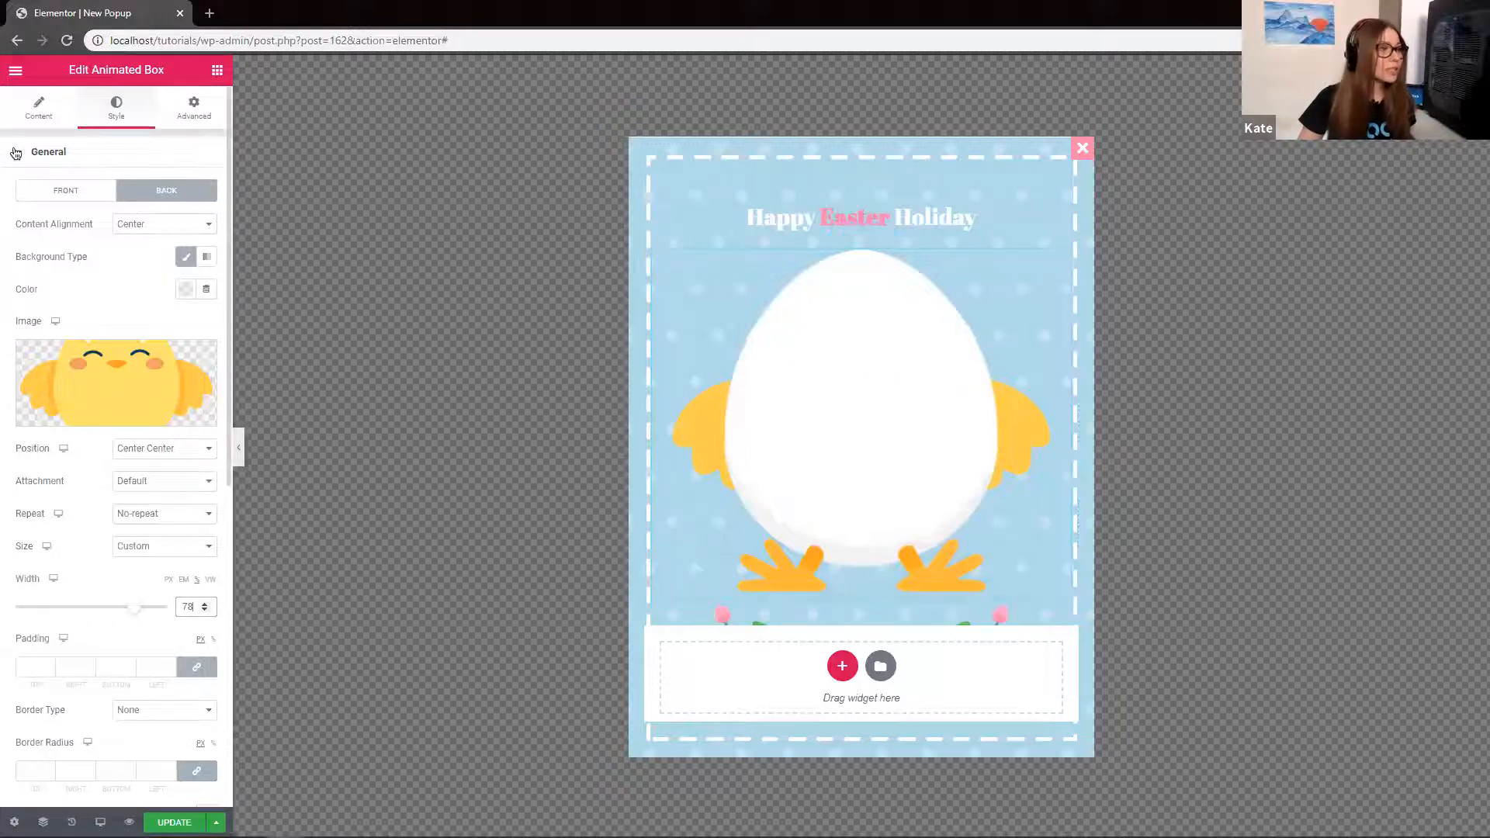
click(16, 152)
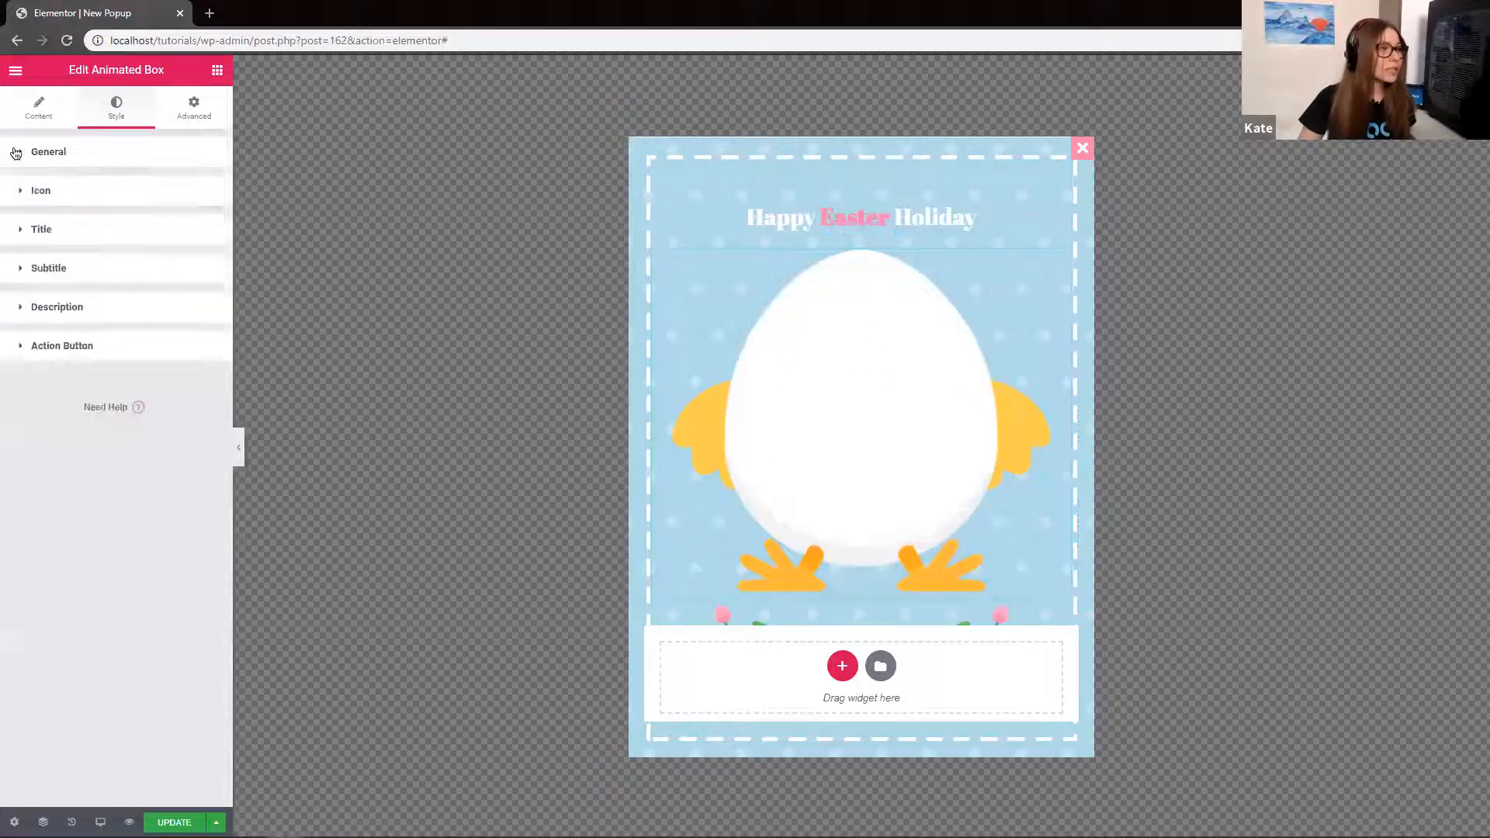
Set the front side's icon color in the Animated Box to the saved yellow swatch
click(20, 232)
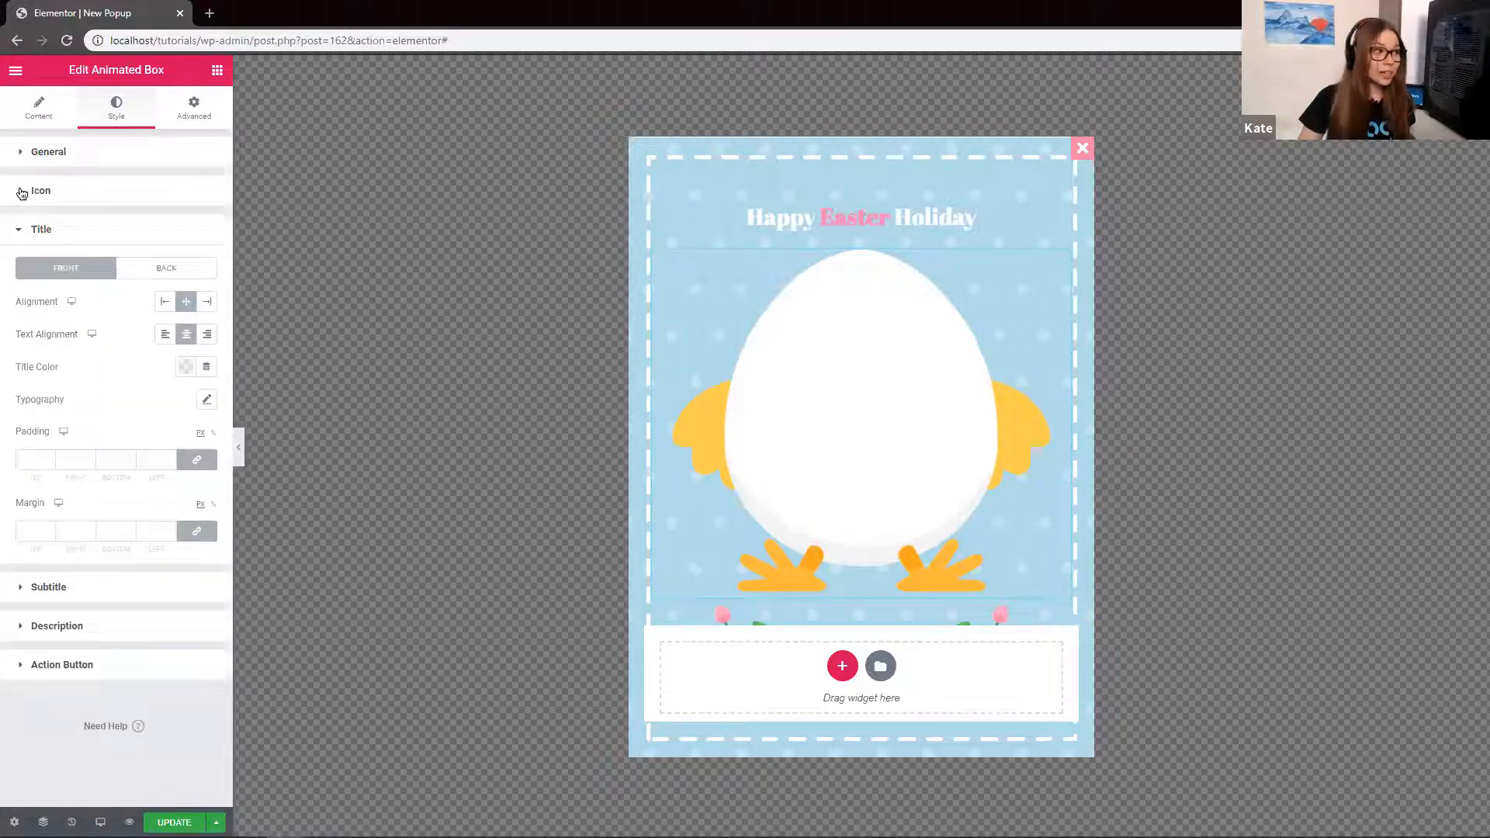
click(21, 192)
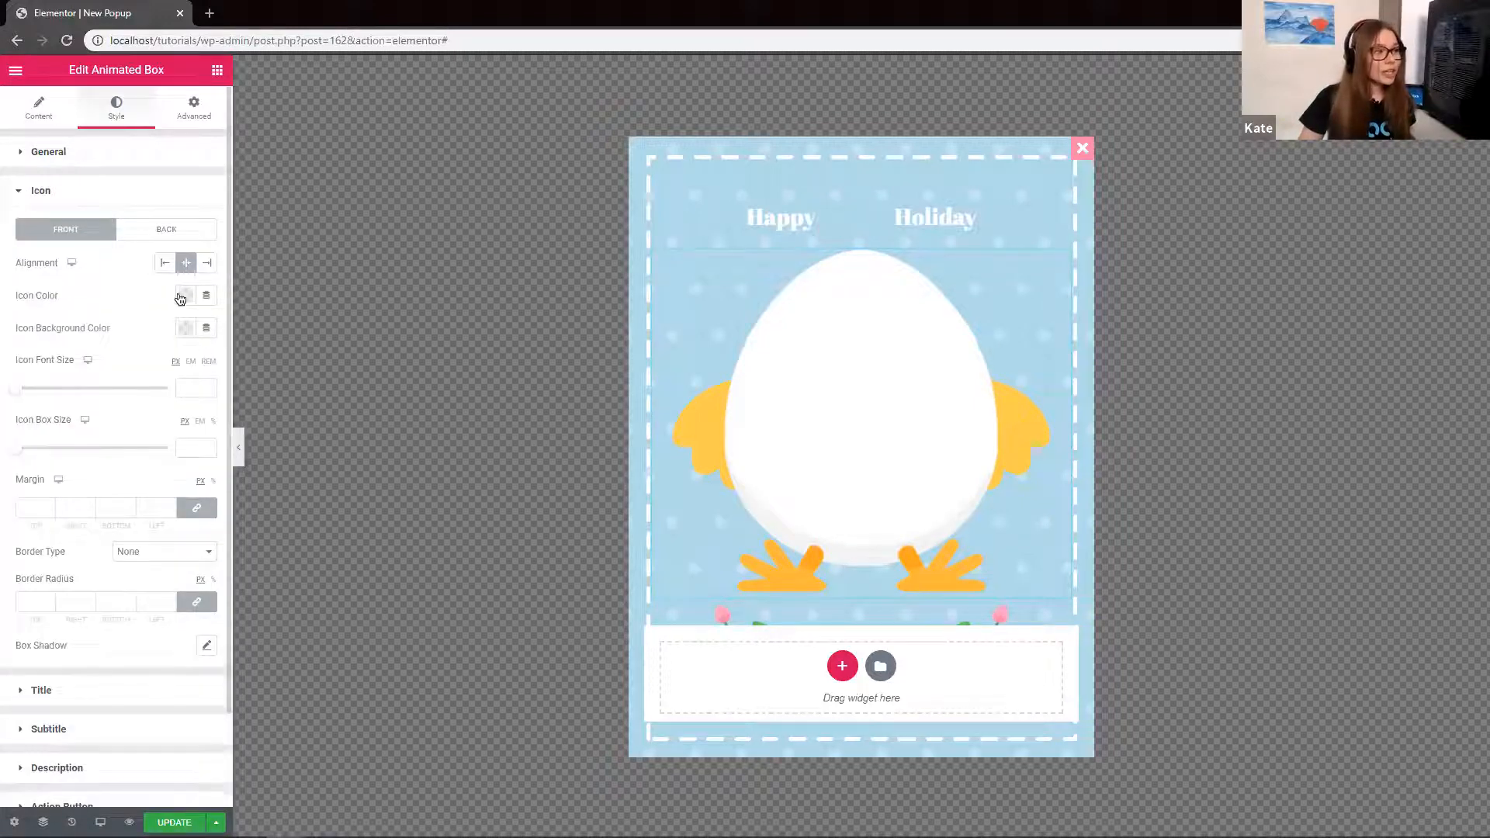
click(186, 299)
click(132, 333)
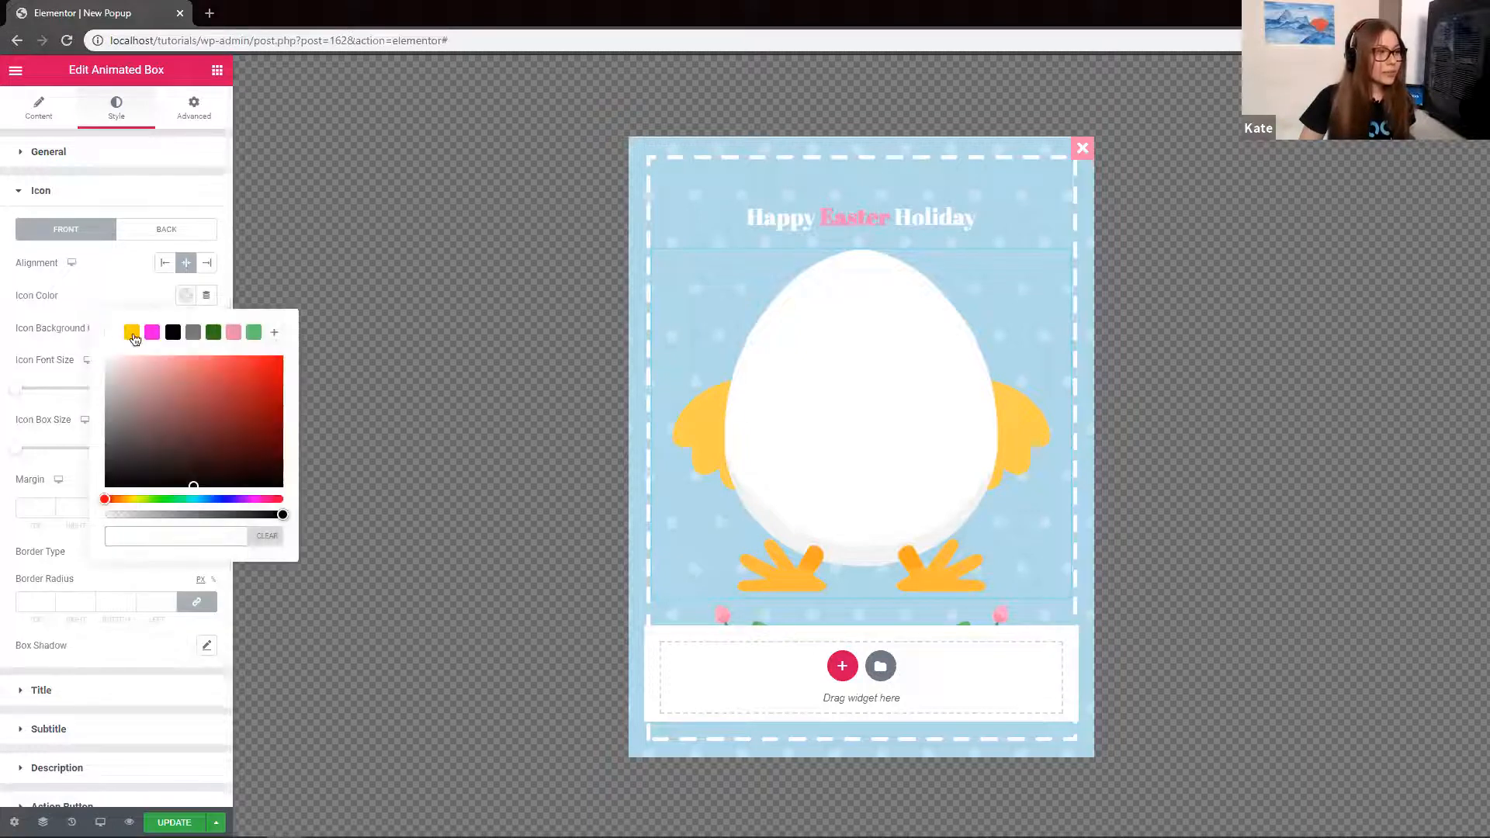
click(112, 277)
click(45, 192)
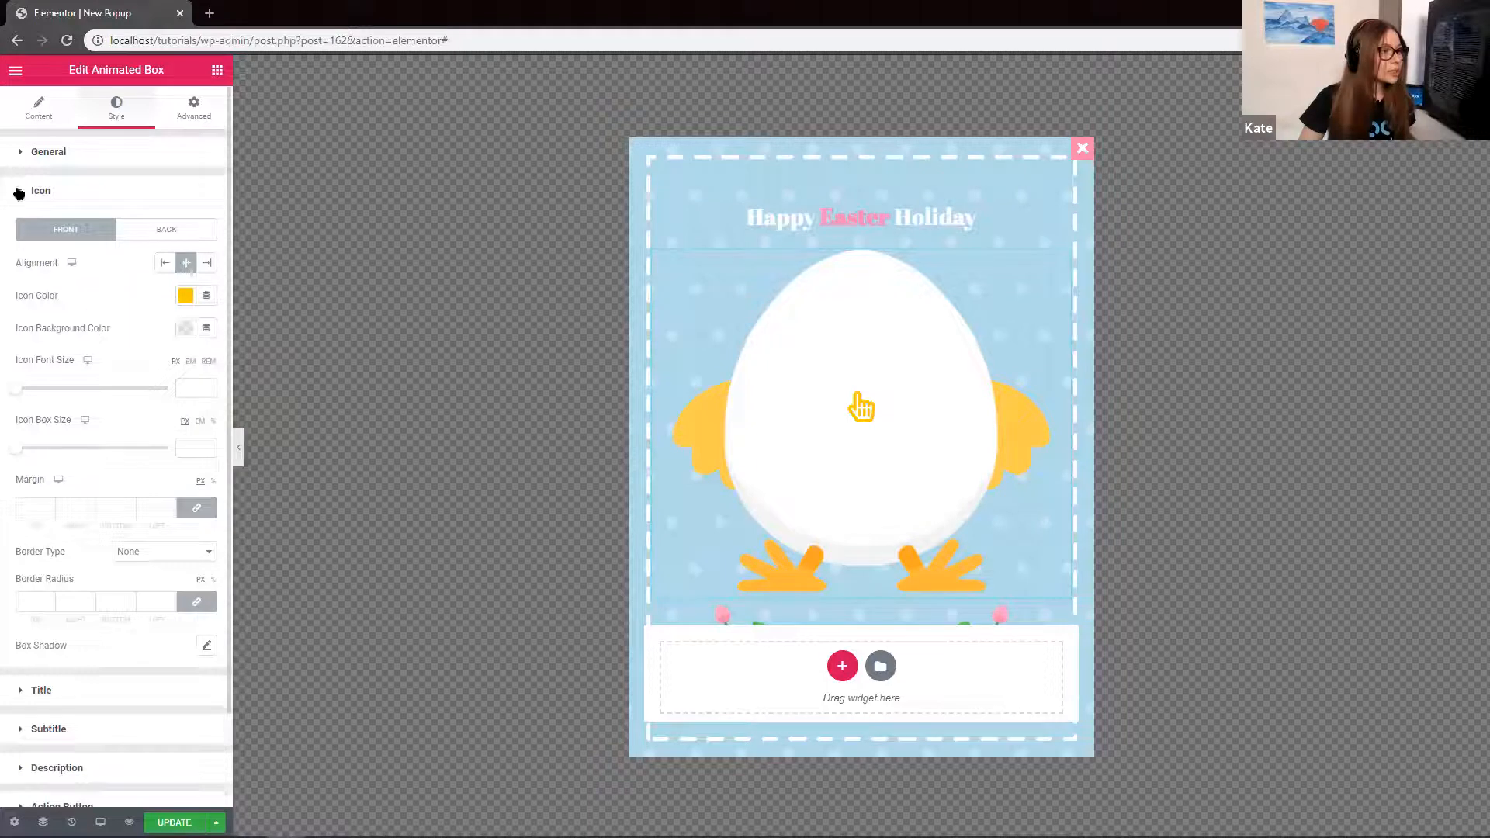
Set the front side's "Click to Crack" title color to the saved yellow swatch
click(25, 229)
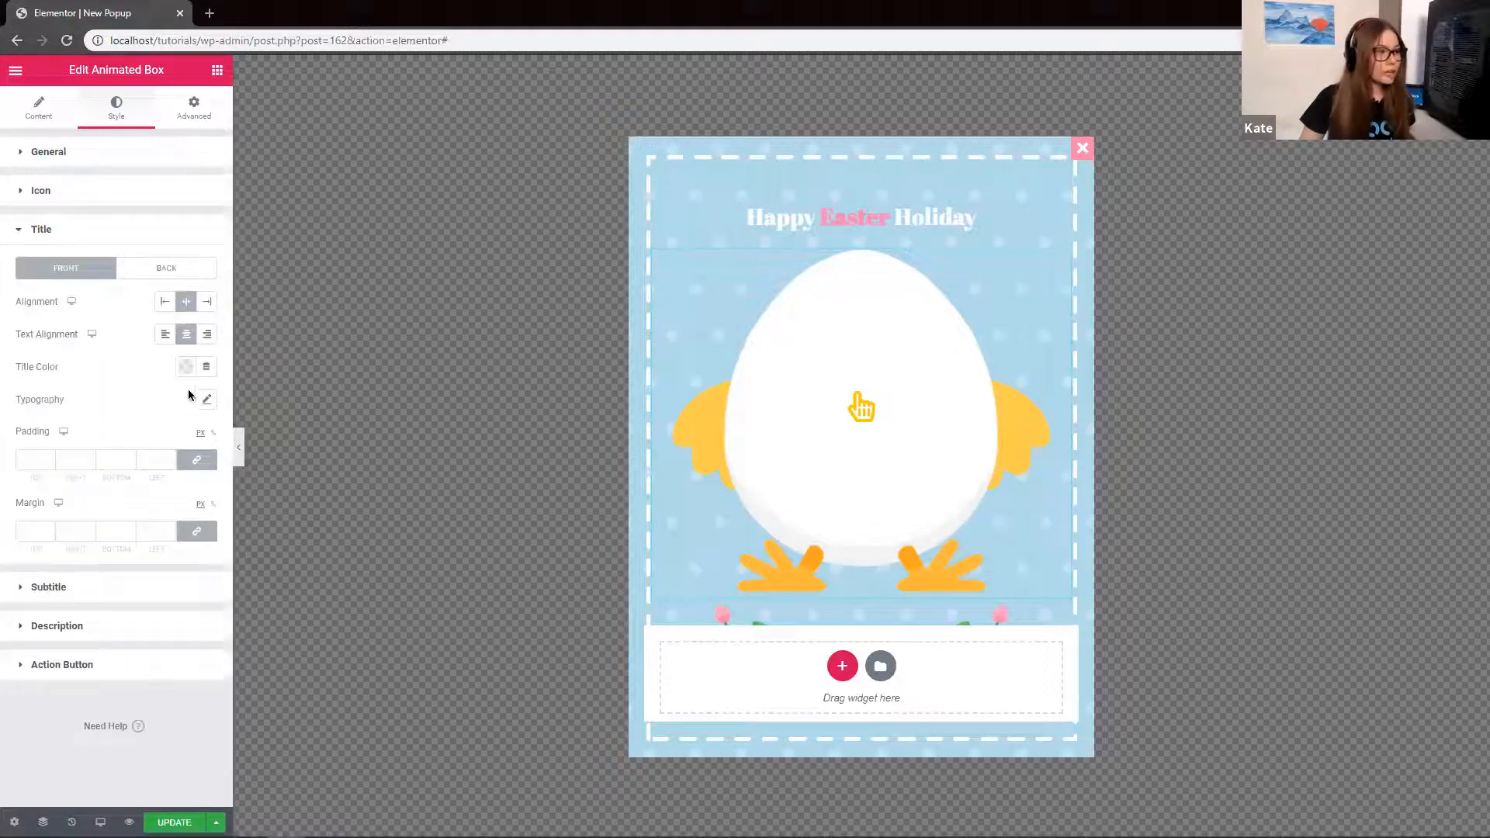
click(186, 366)
click(132, 404)
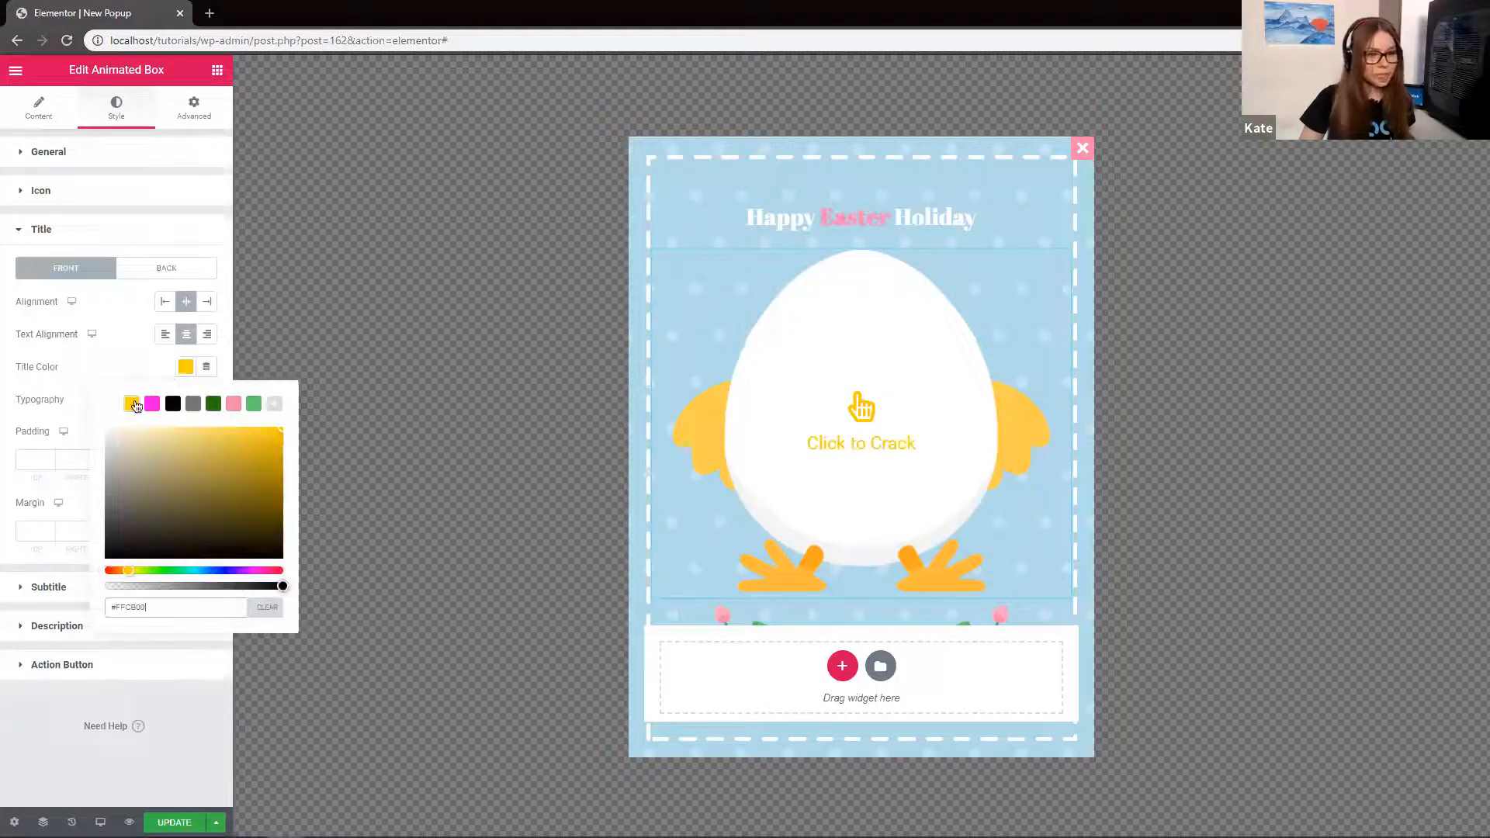
click(120, 356)
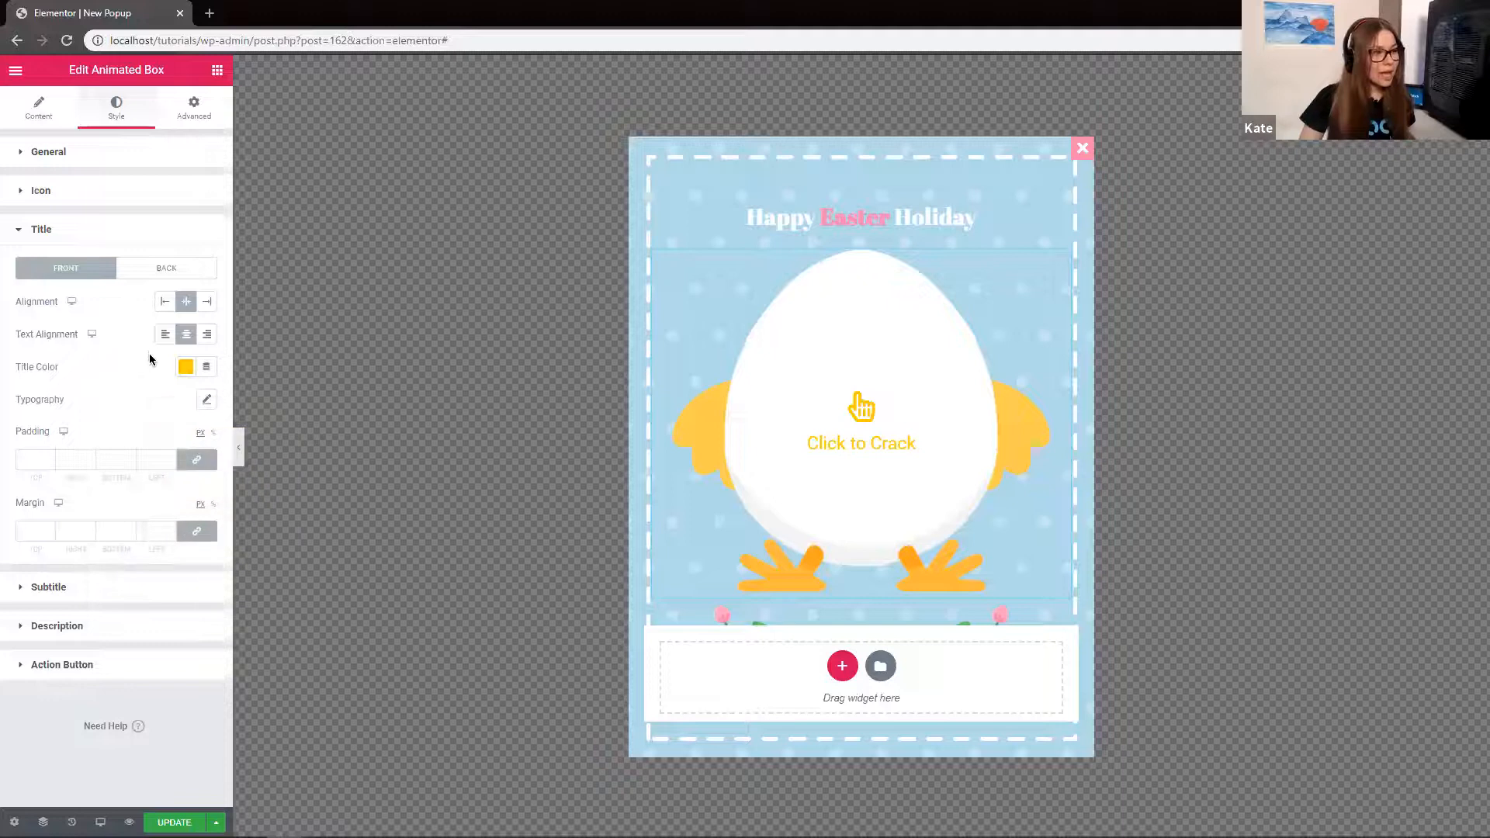
Set the front title's typography to the Acme font family at a size of 30 px
click(207, 400)
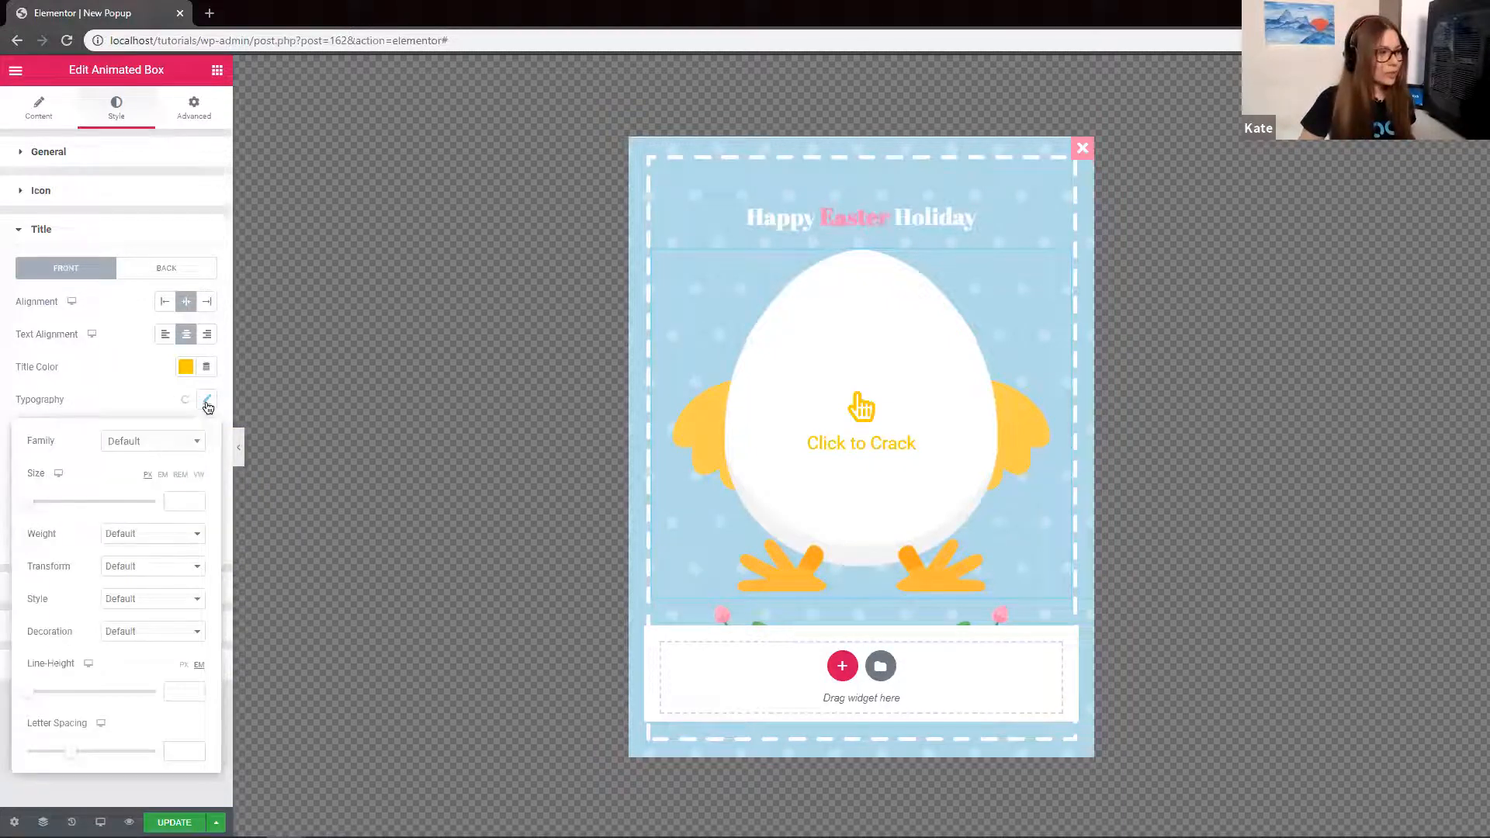
click(189, 444)
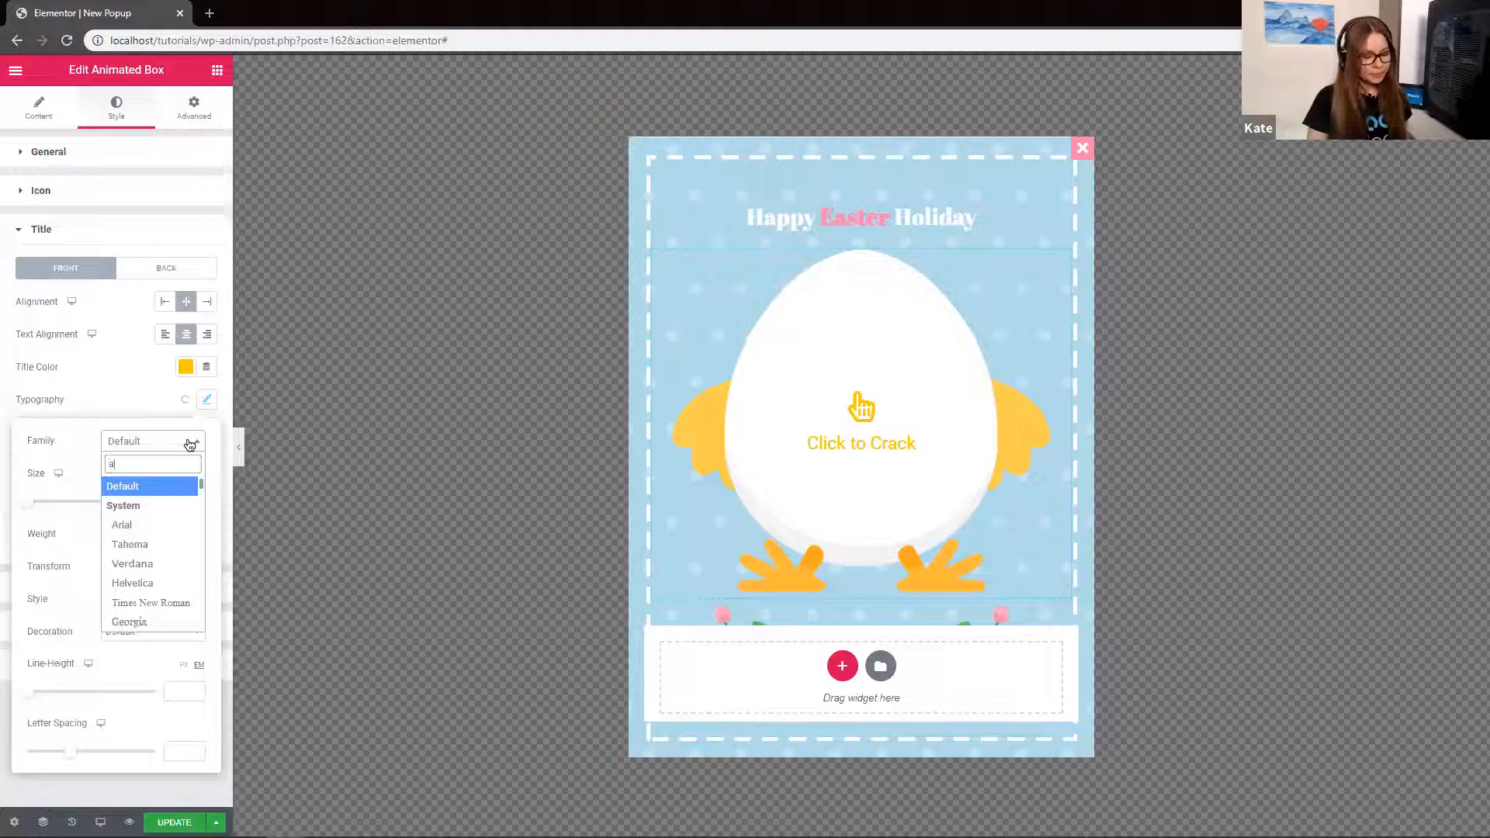
text(acm)
click(177, 505)
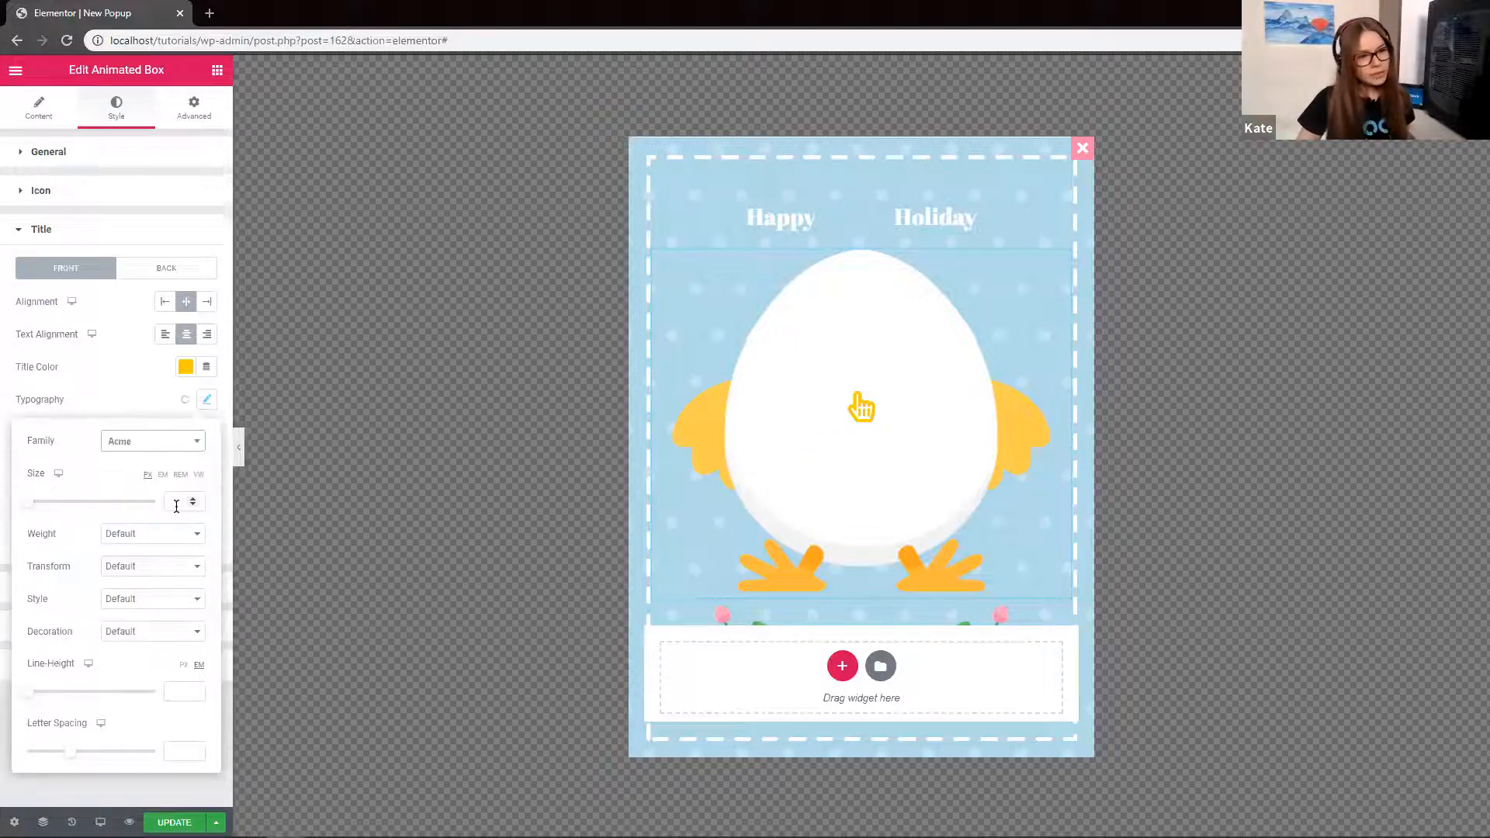
click(183, 501)
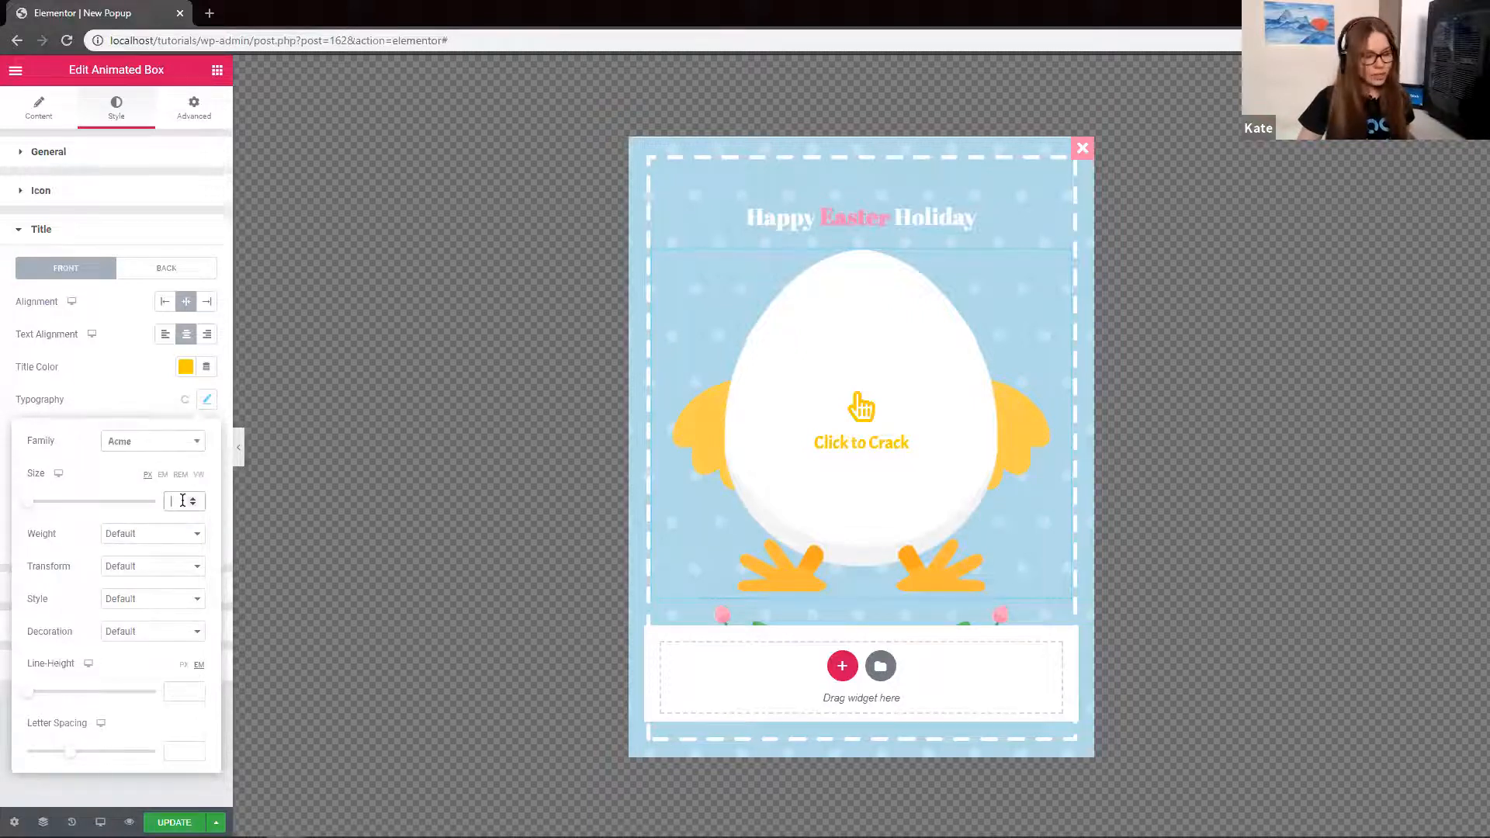
text(40)
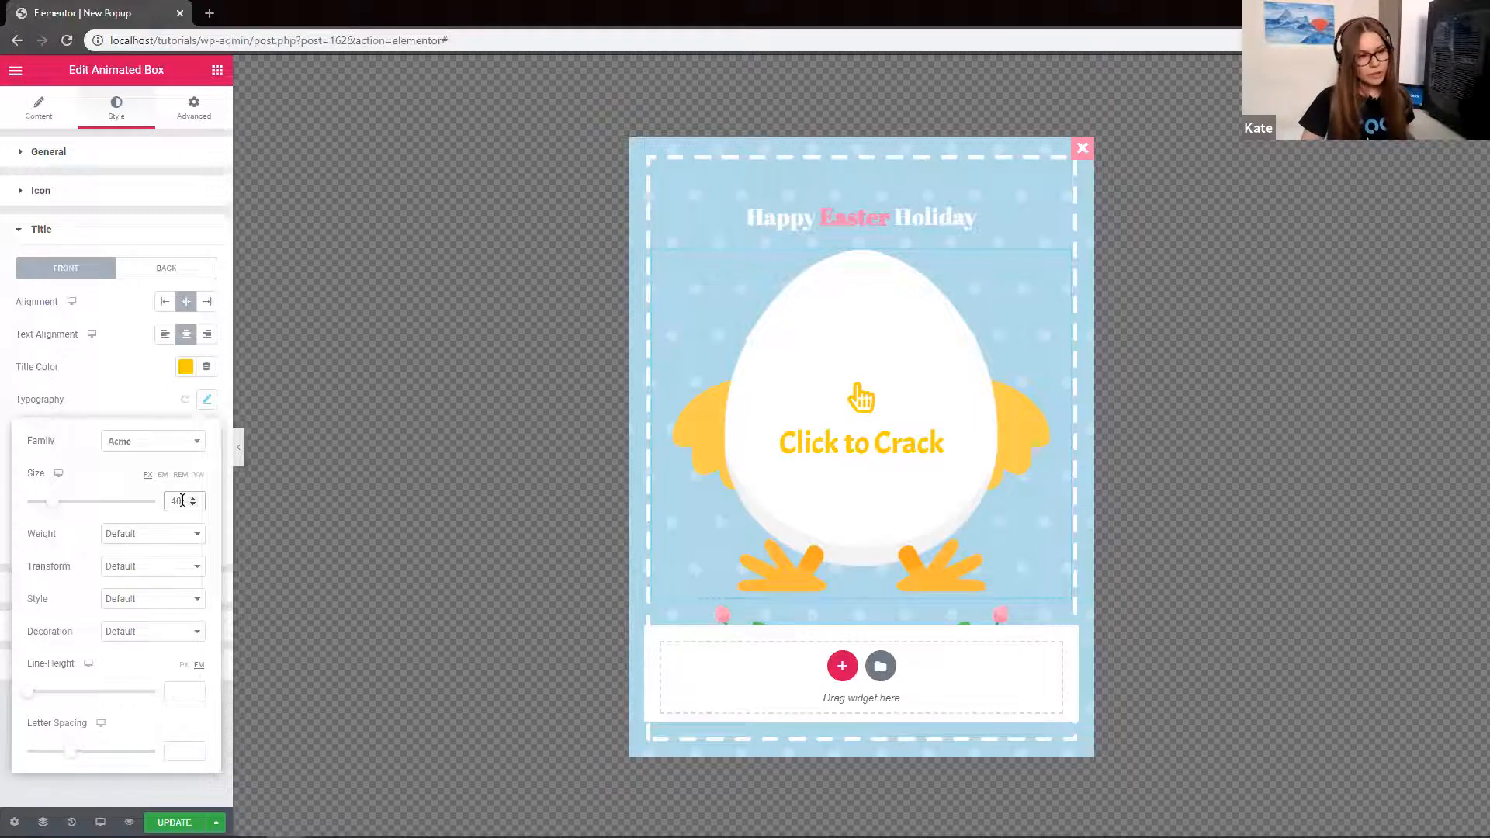
key(BackSpace)
key(BackSpace)
text(30)
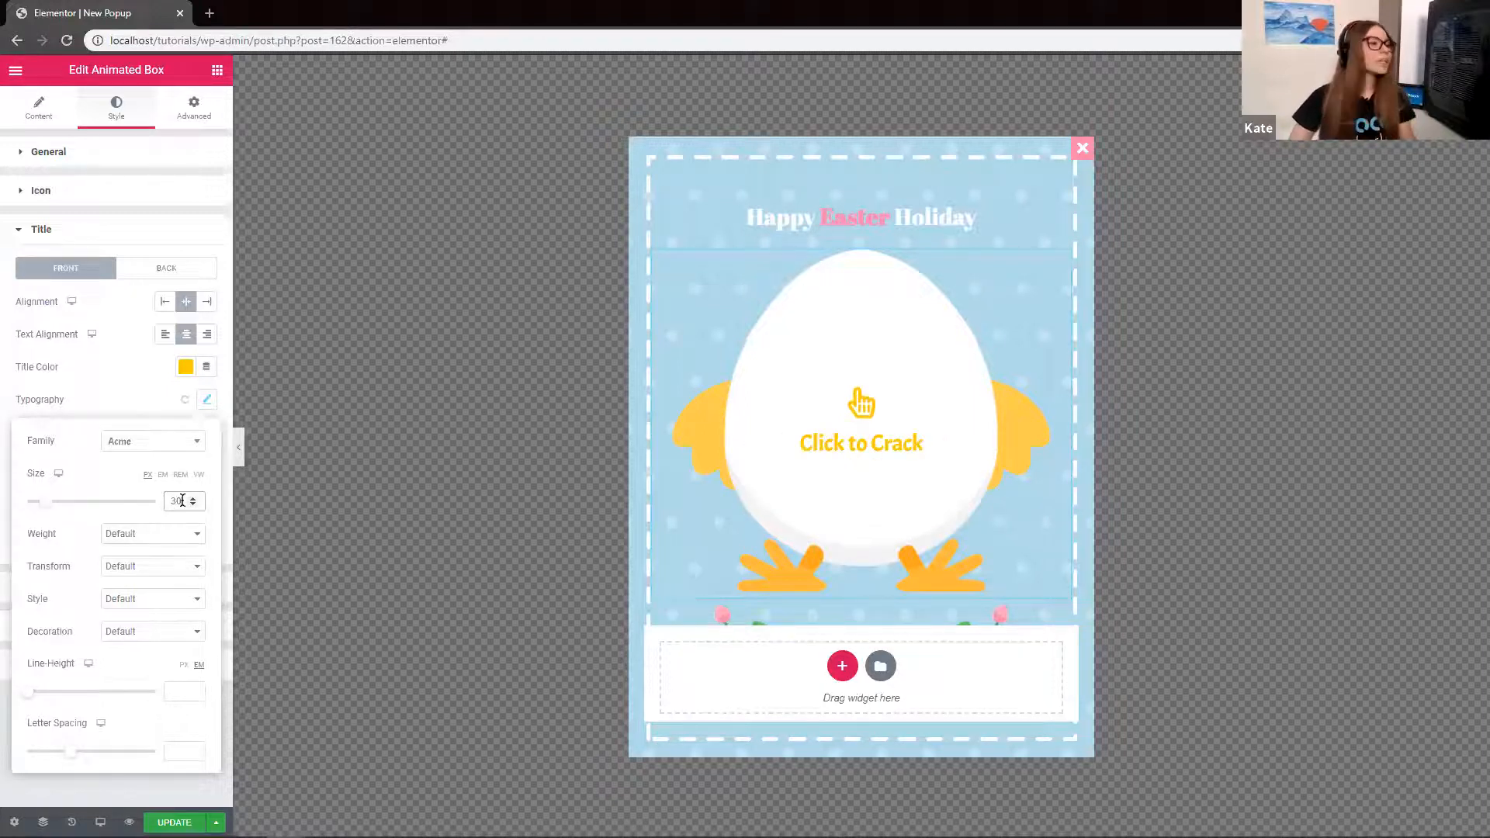
click(119, 398)
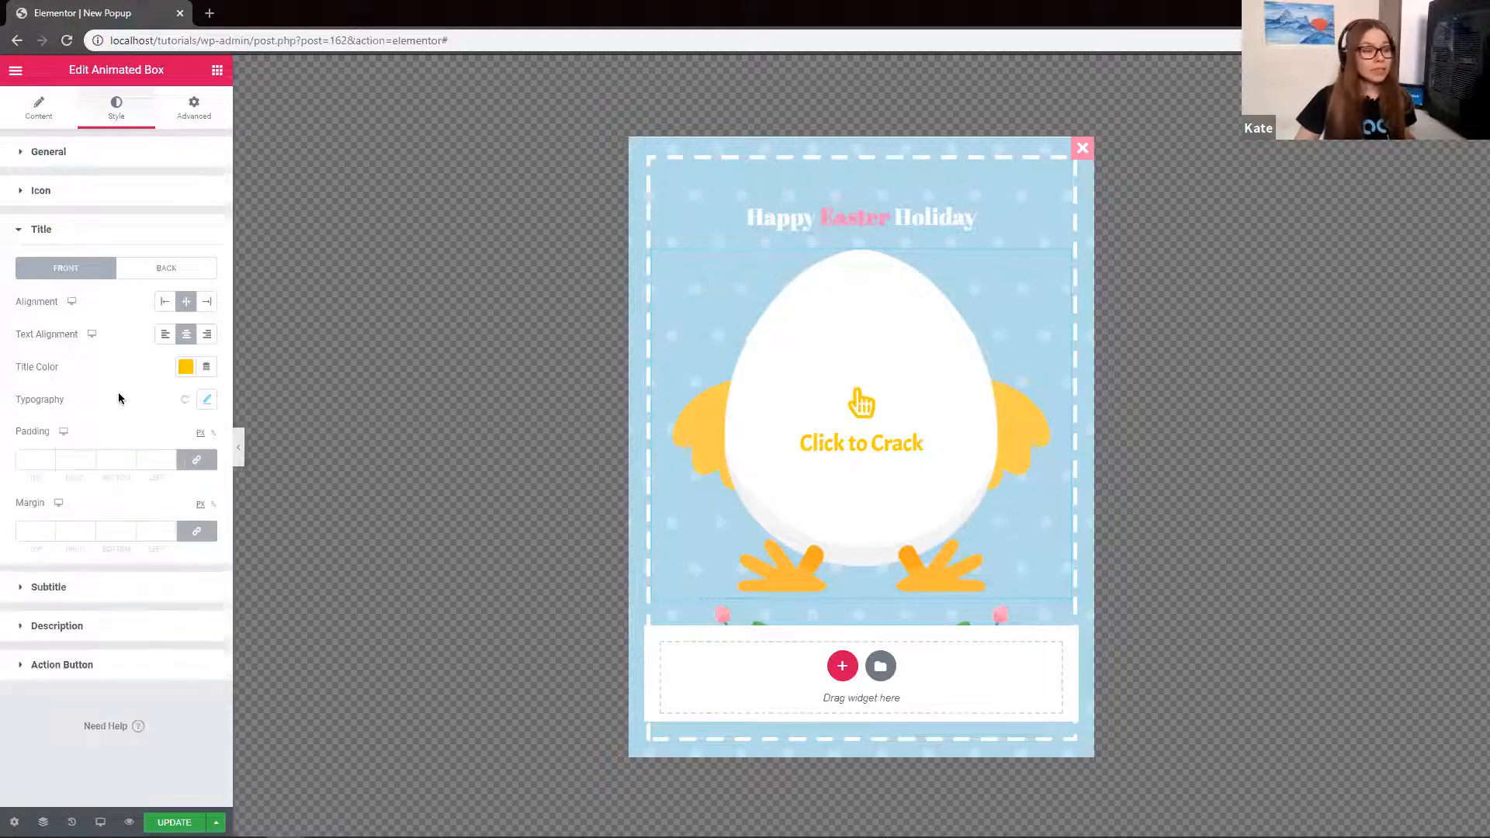
Flip the Animated Box to its back side and set the back title color to white
click(884, 427)
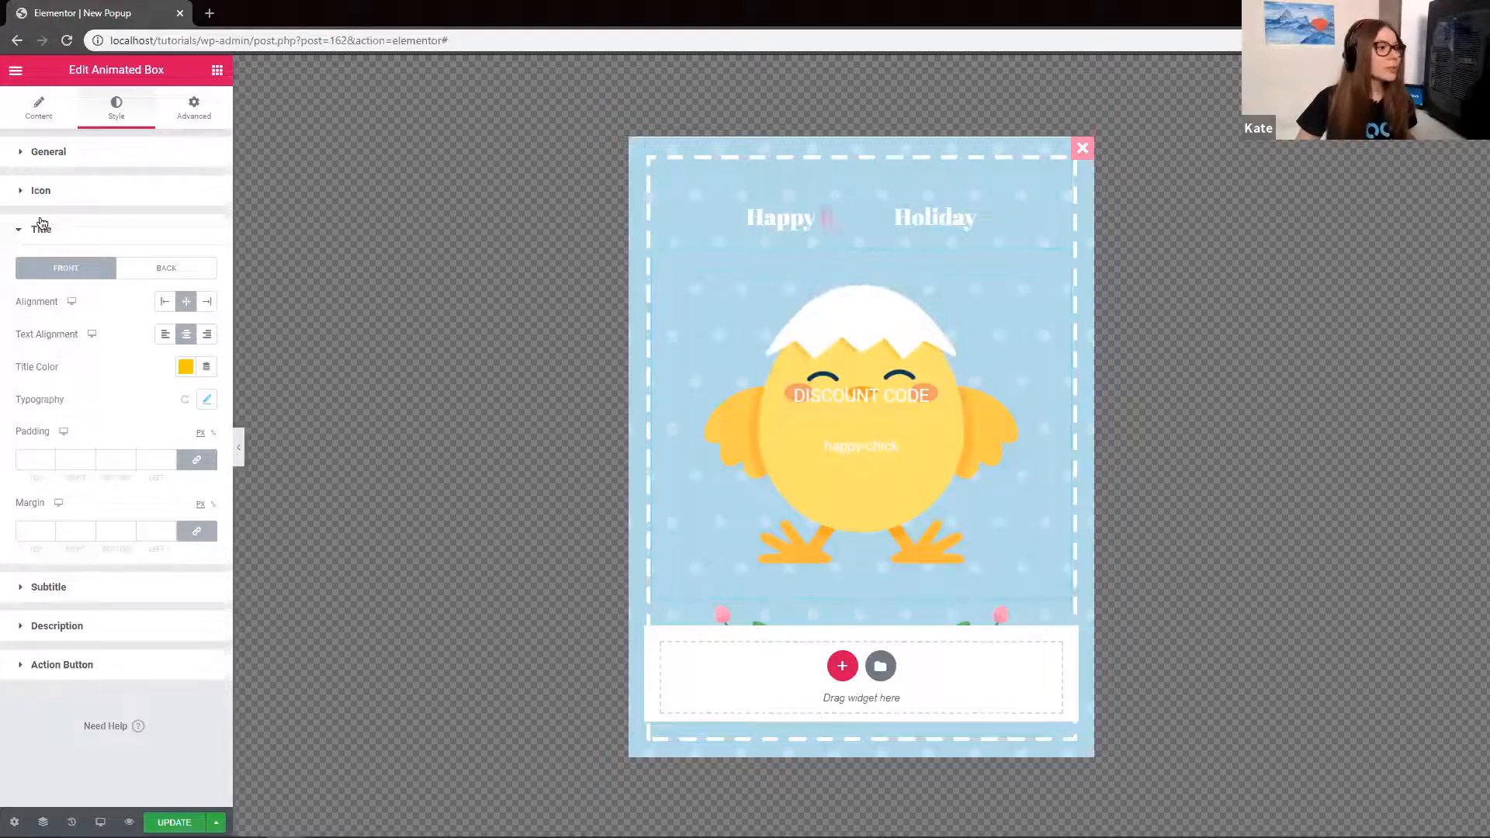
click(154, 275)
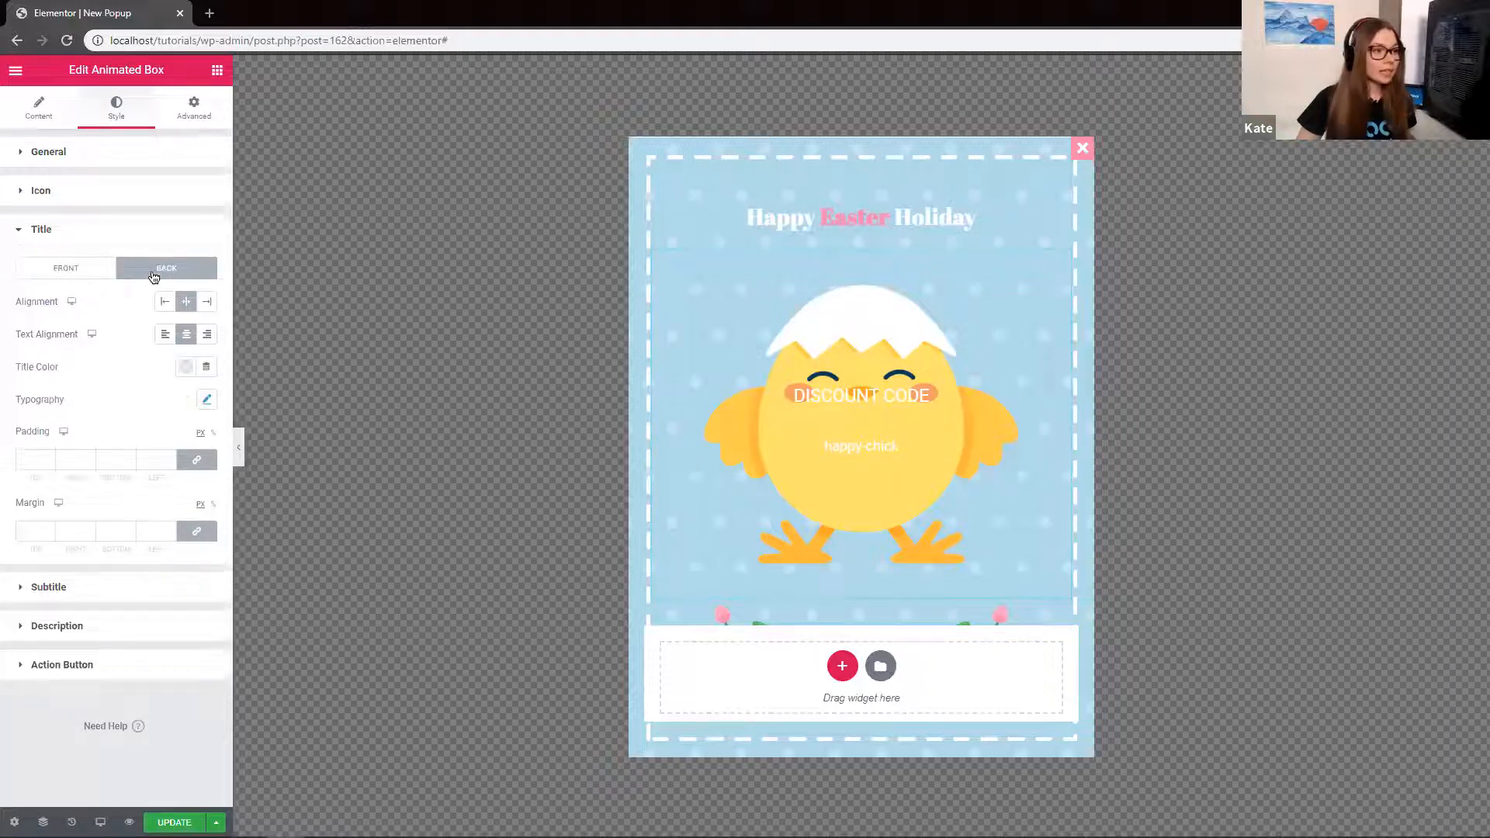
click(186, 370)
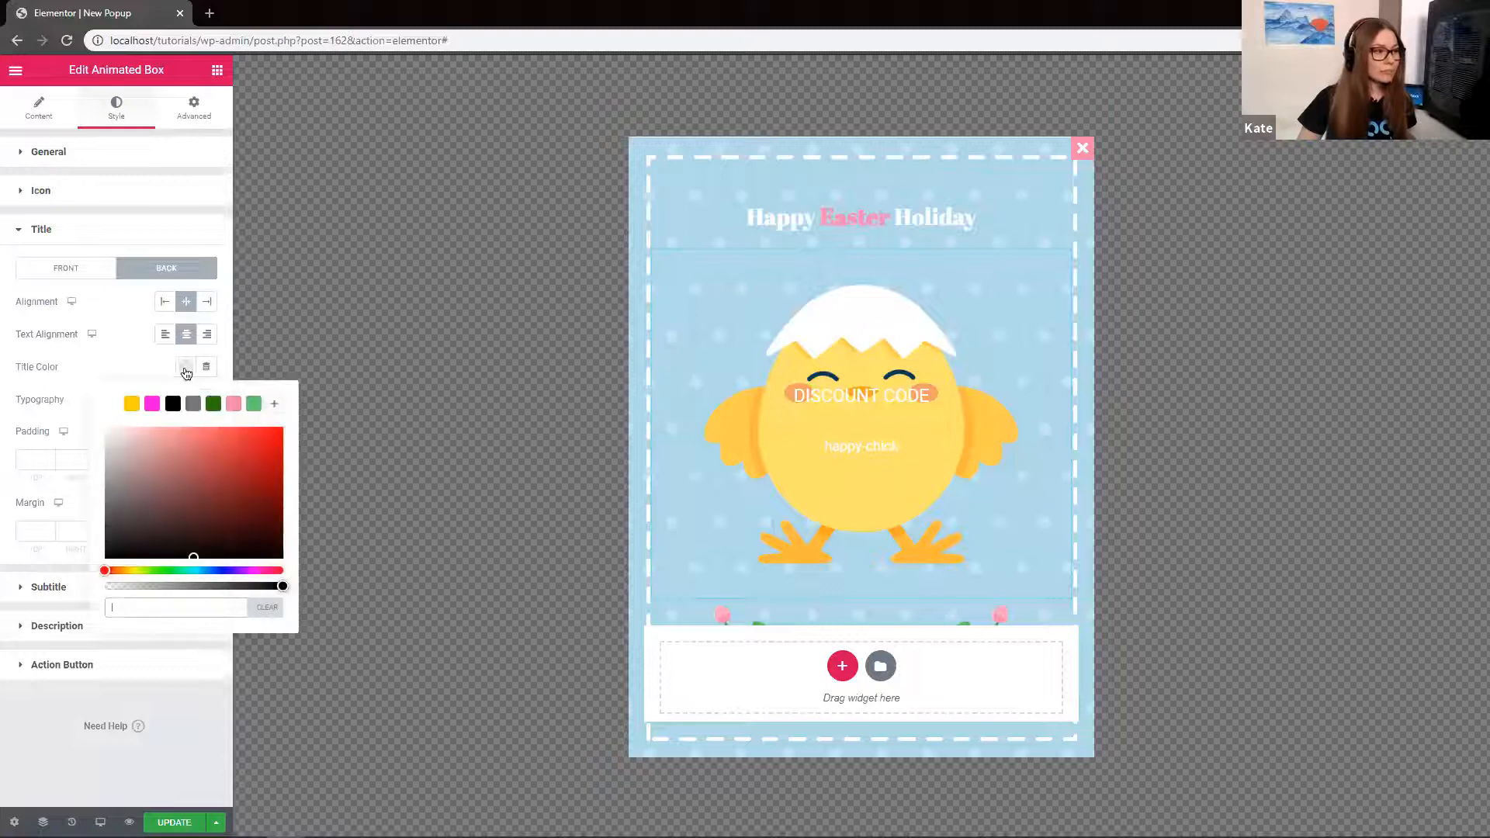
click(111, 405)
click(136, 355)
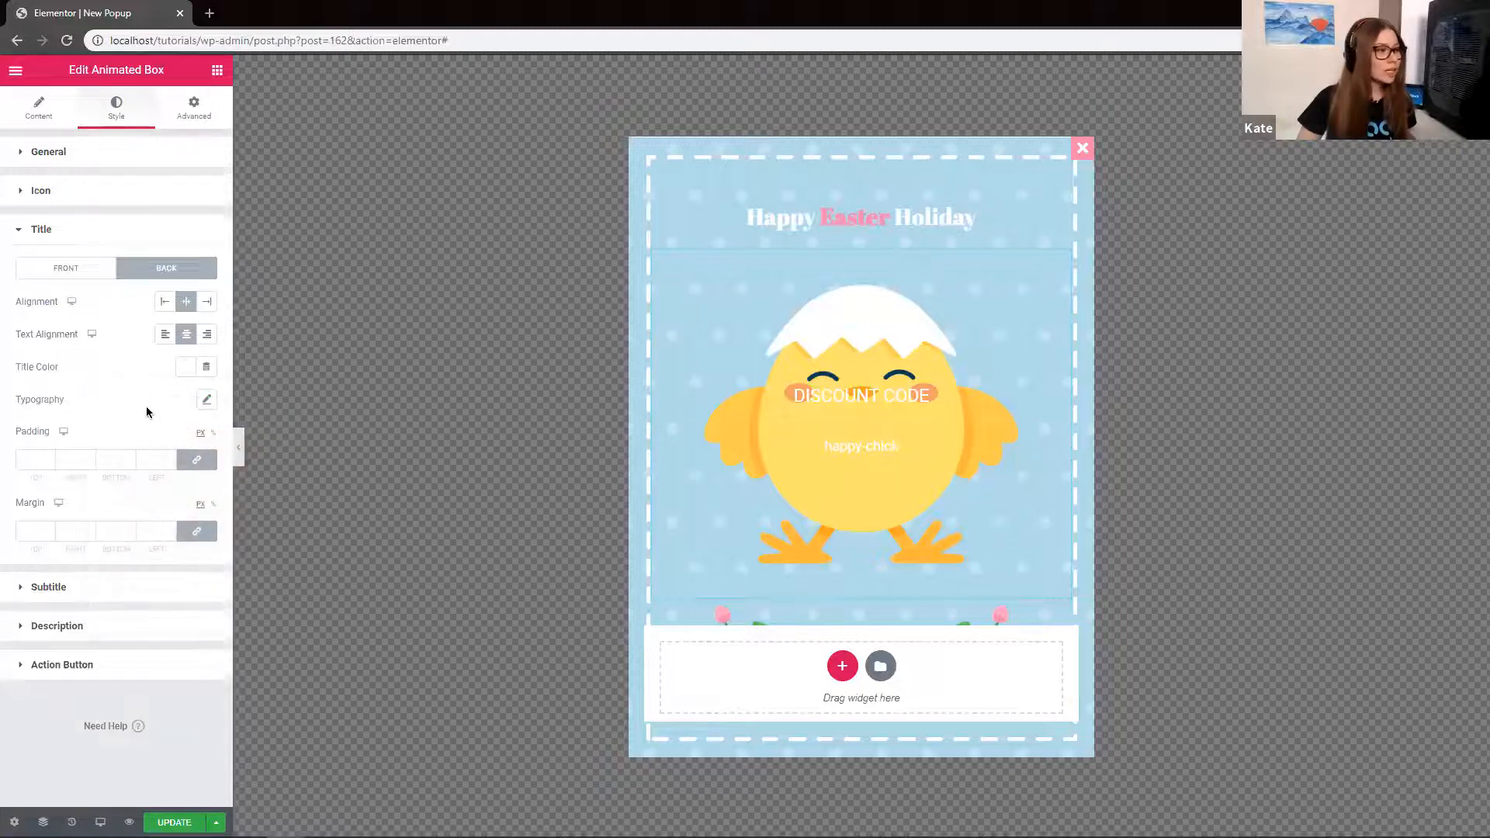
Set the back side's "DISCOUNT CODE" title typography to the Acme font family at 30 px
click(207, 399)
click(174, 438)
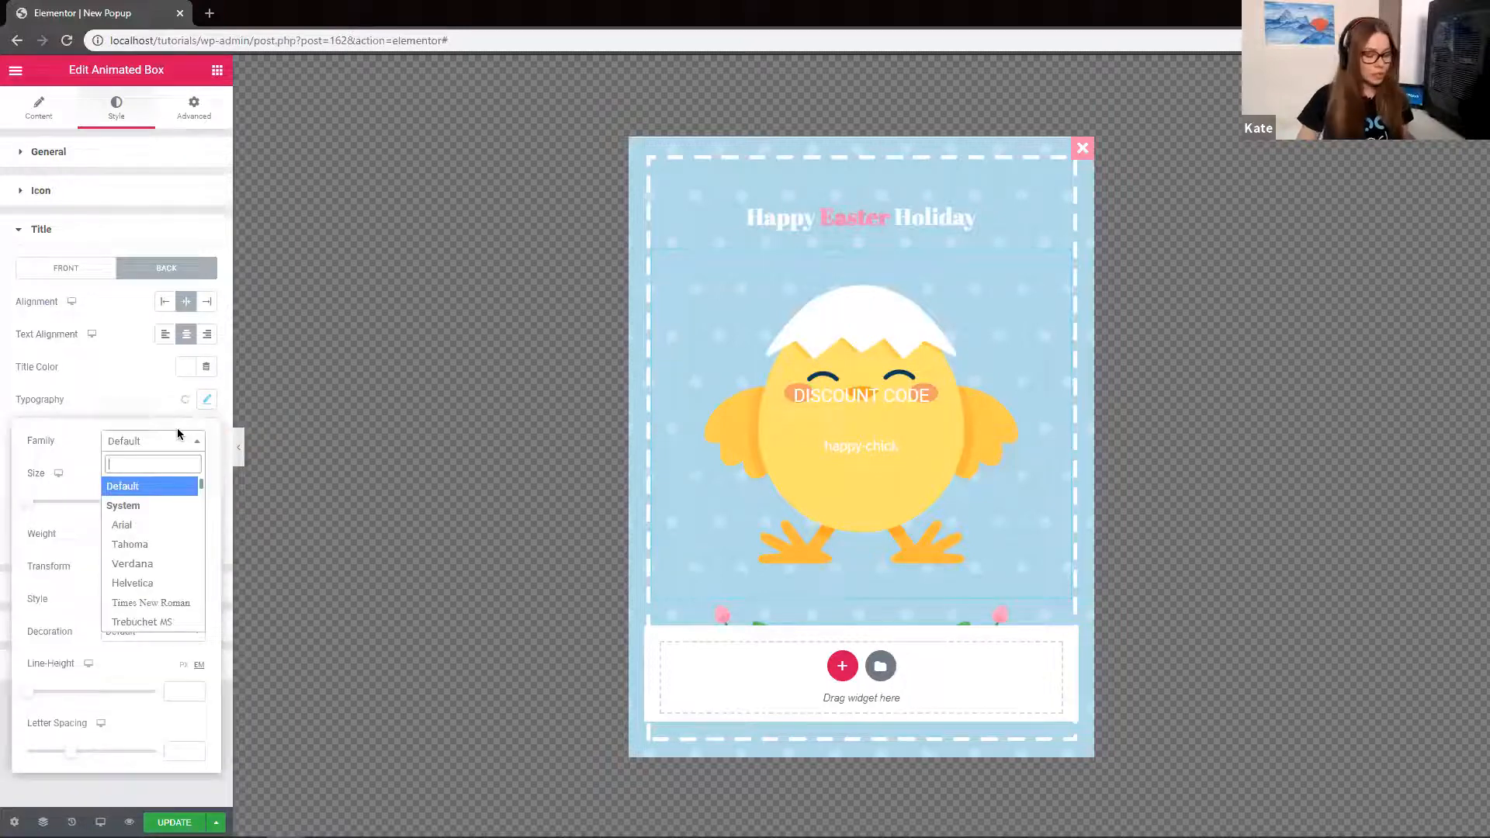
text(acme)
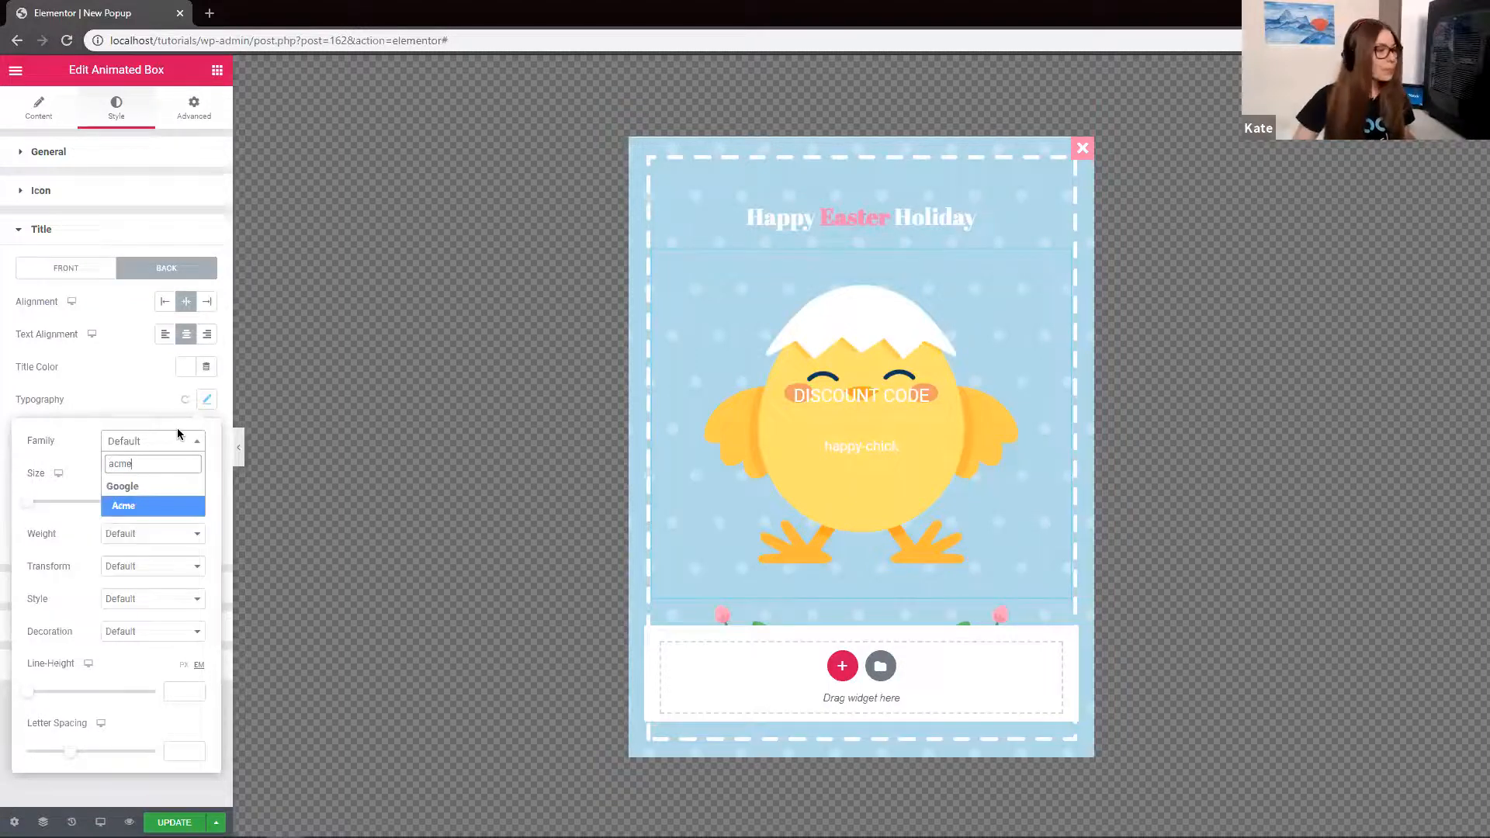
click(179, 514)
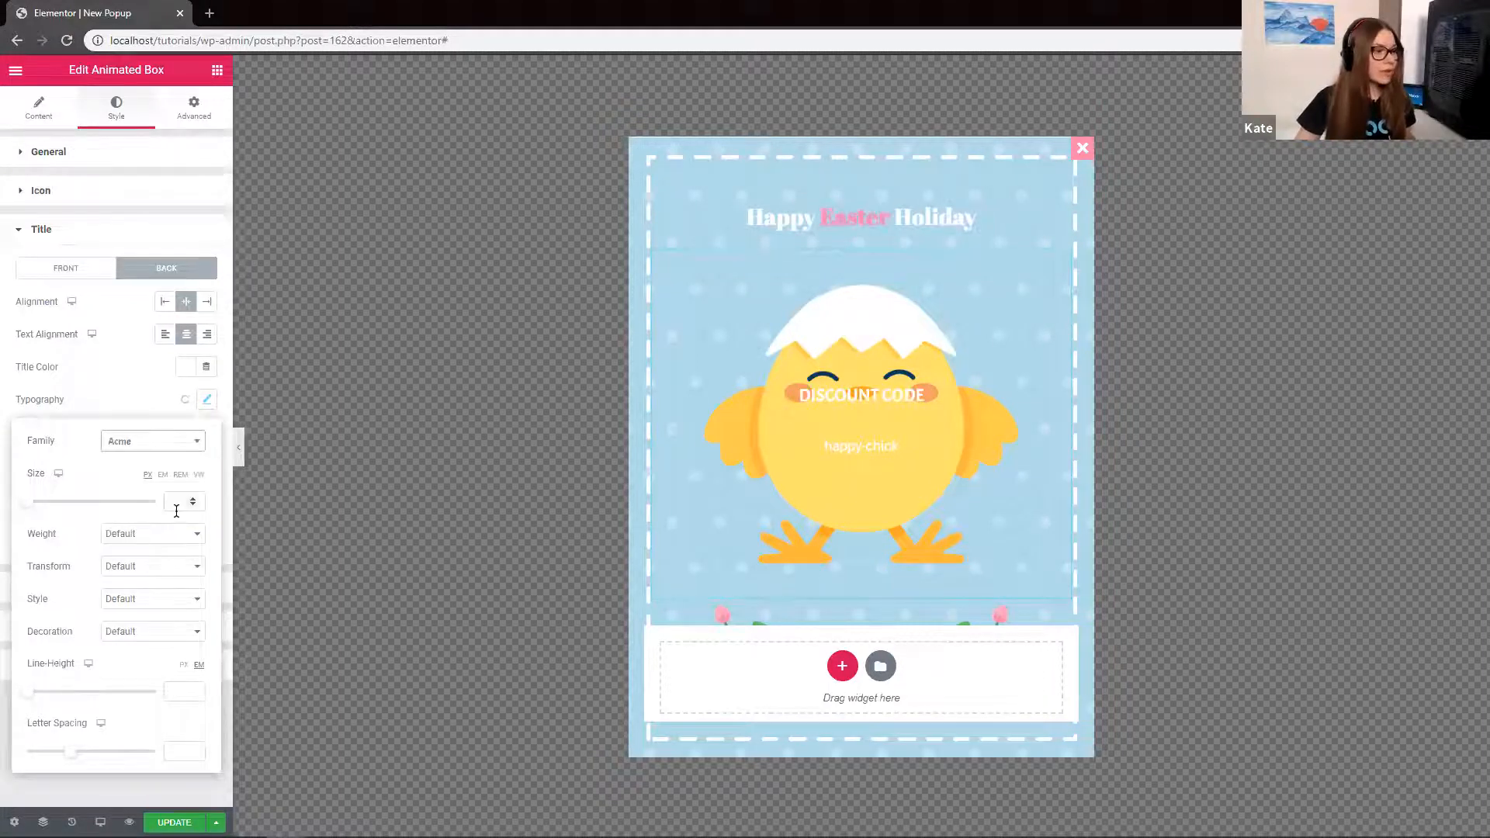
click(176, 500)
text(30)
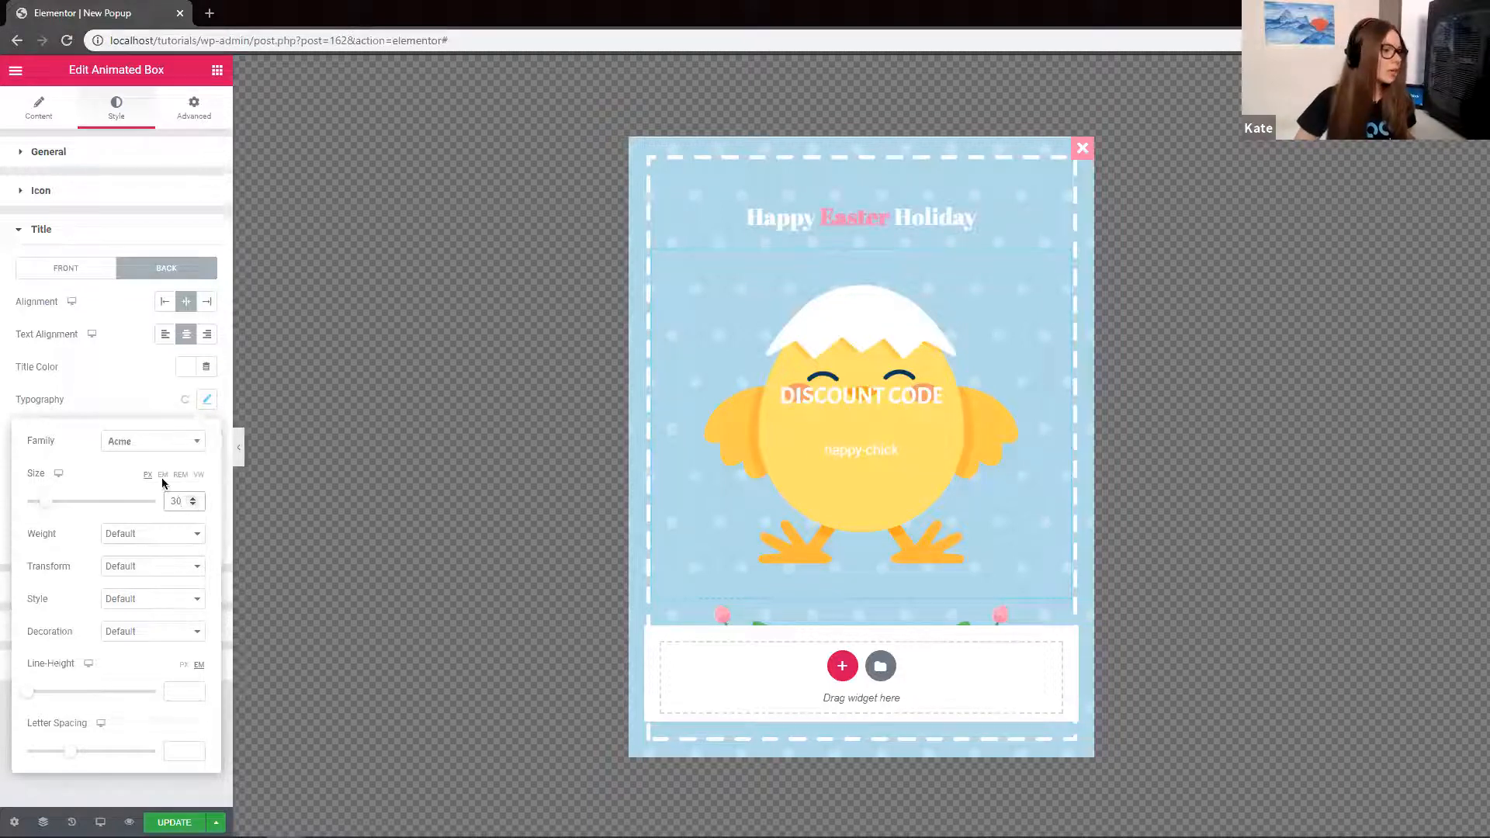
click(117, 385)
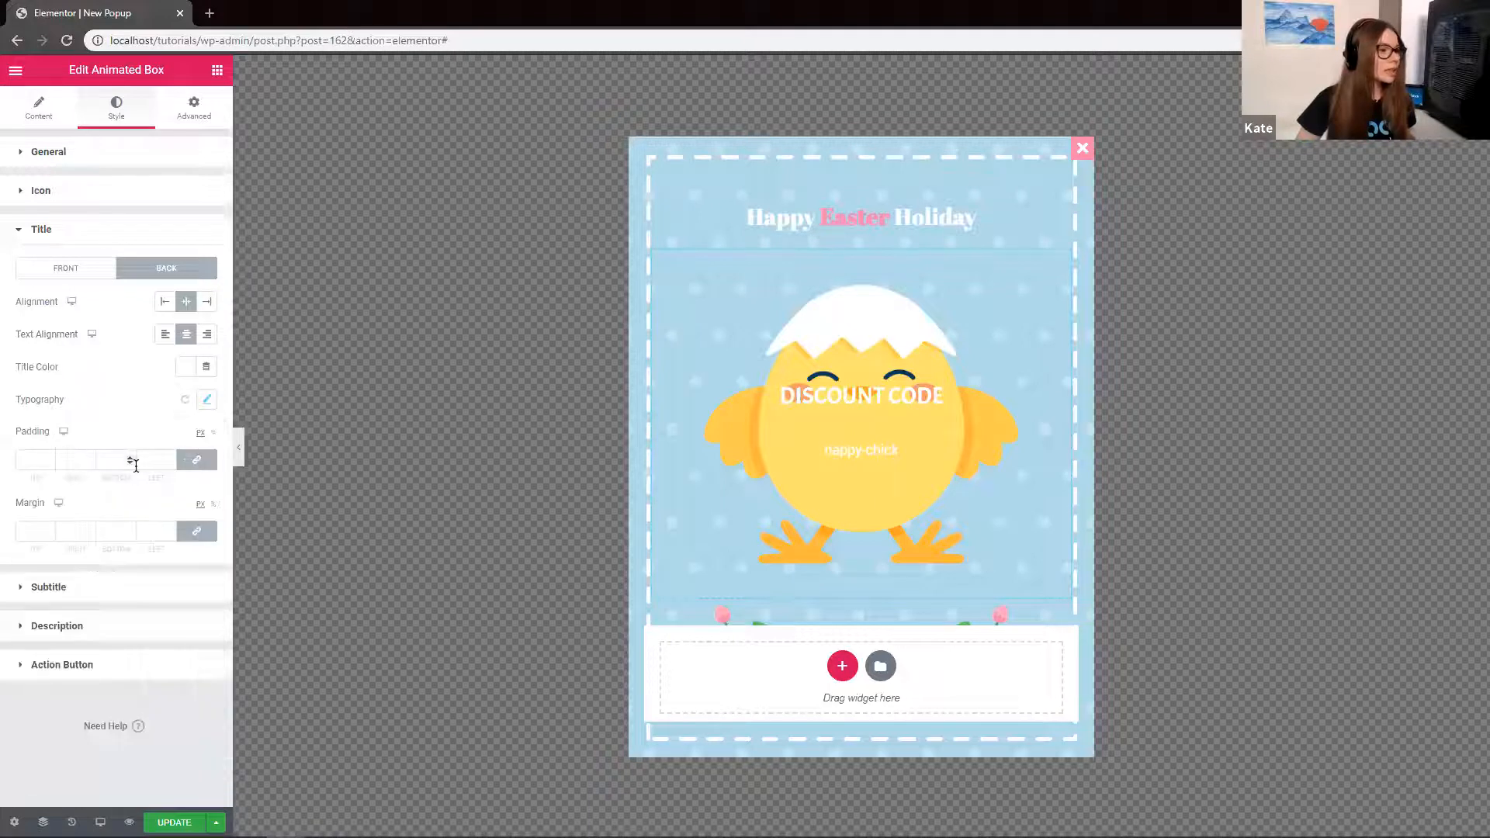
Unlink the back title's padding values and set its top padding to 80 px
click(198, 464)
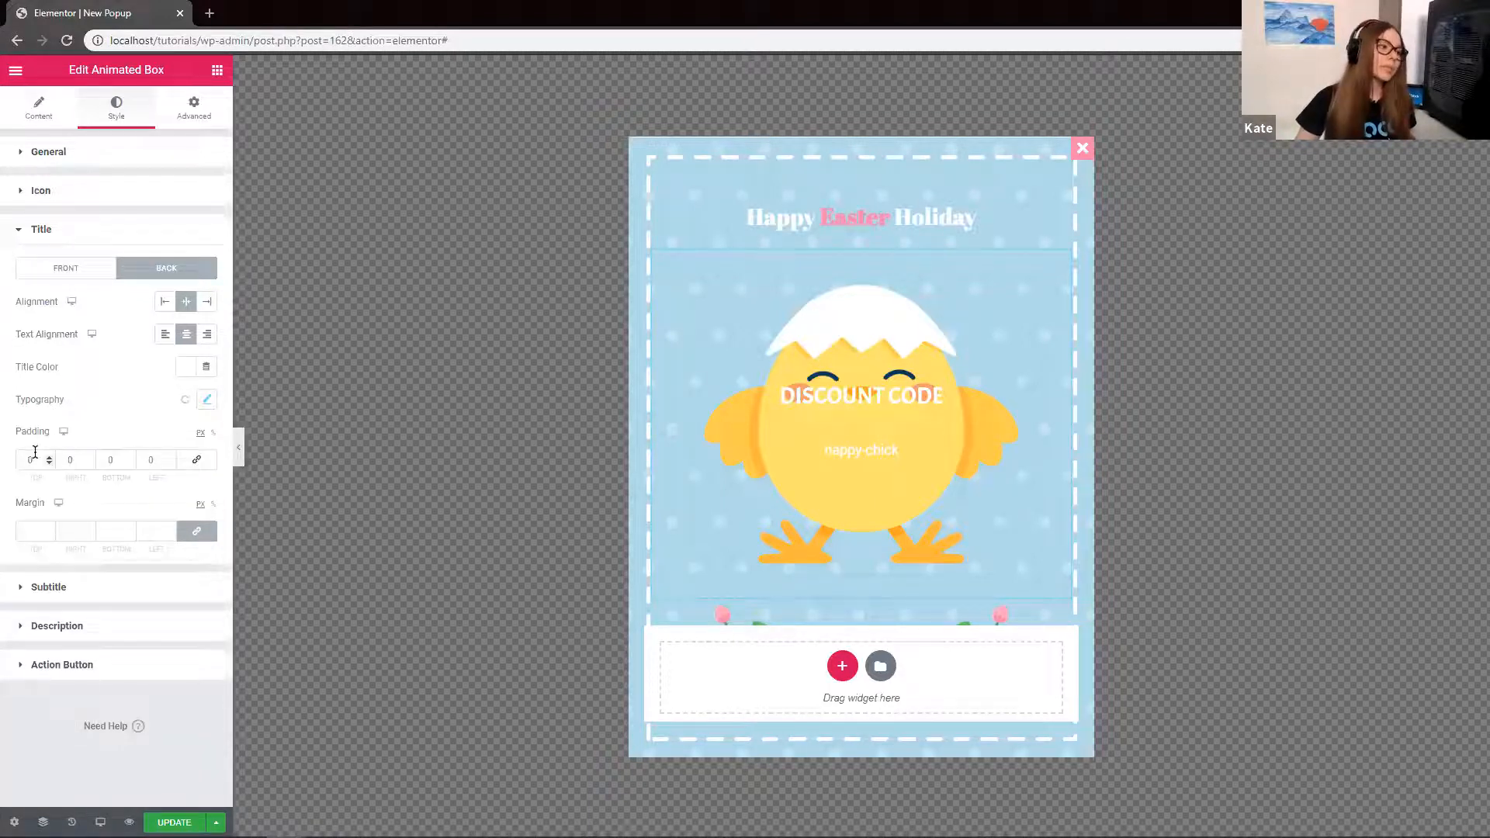
click(29, 460)
text(50)
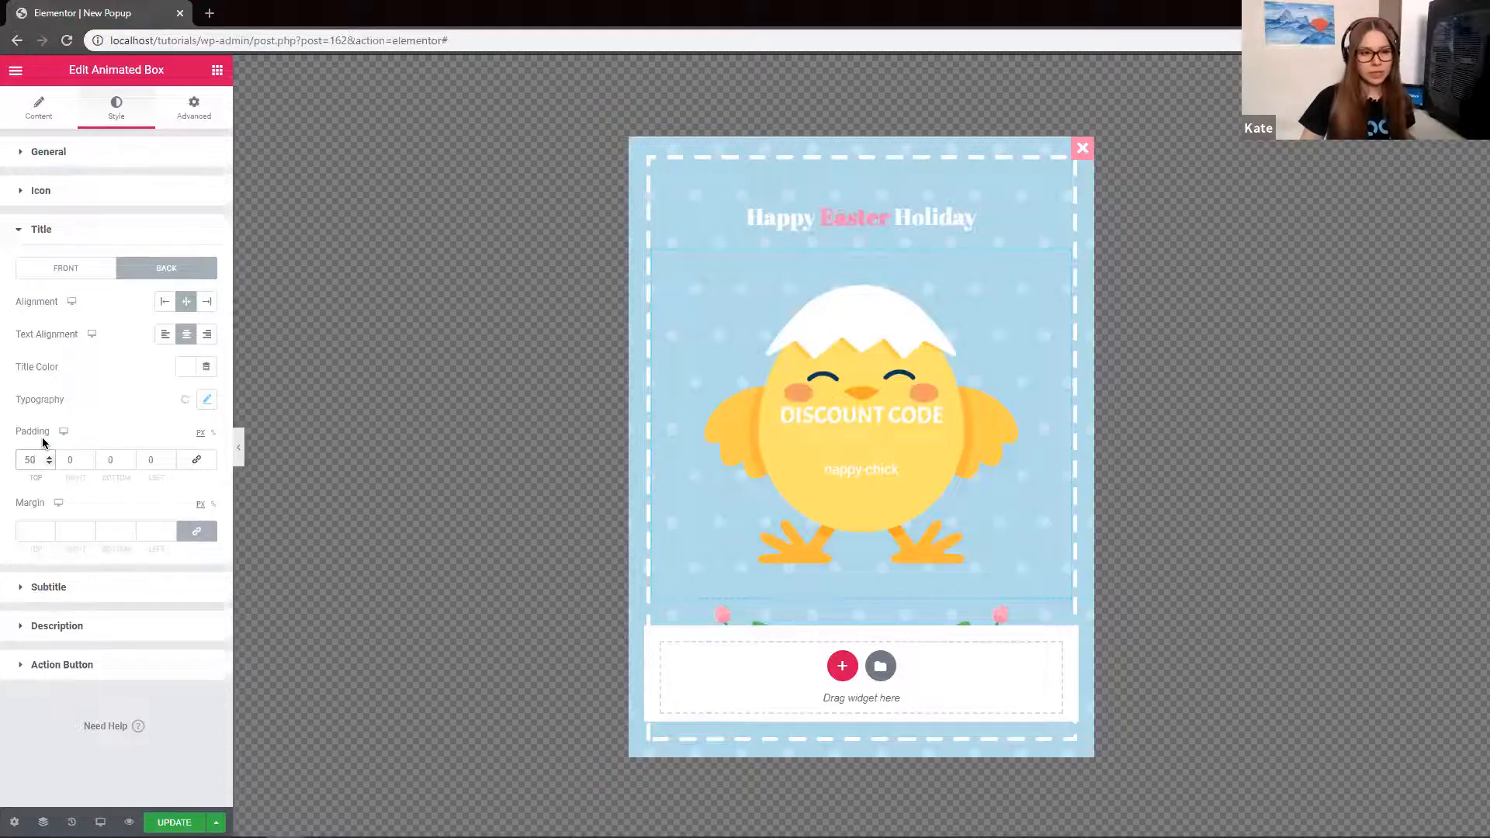
key(BackSpace)
key(BackSpace)
text(0)
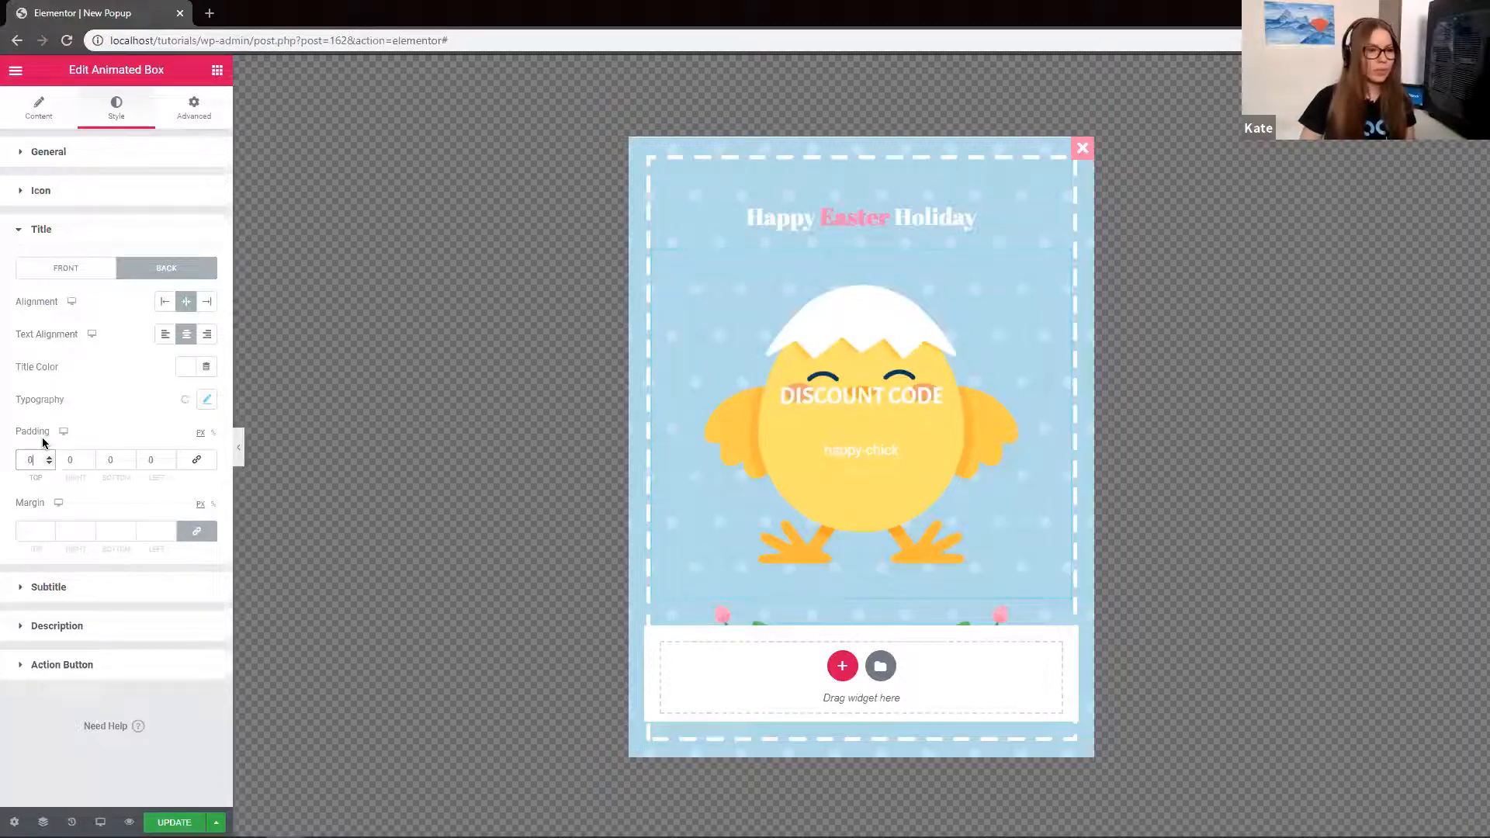
text(80)
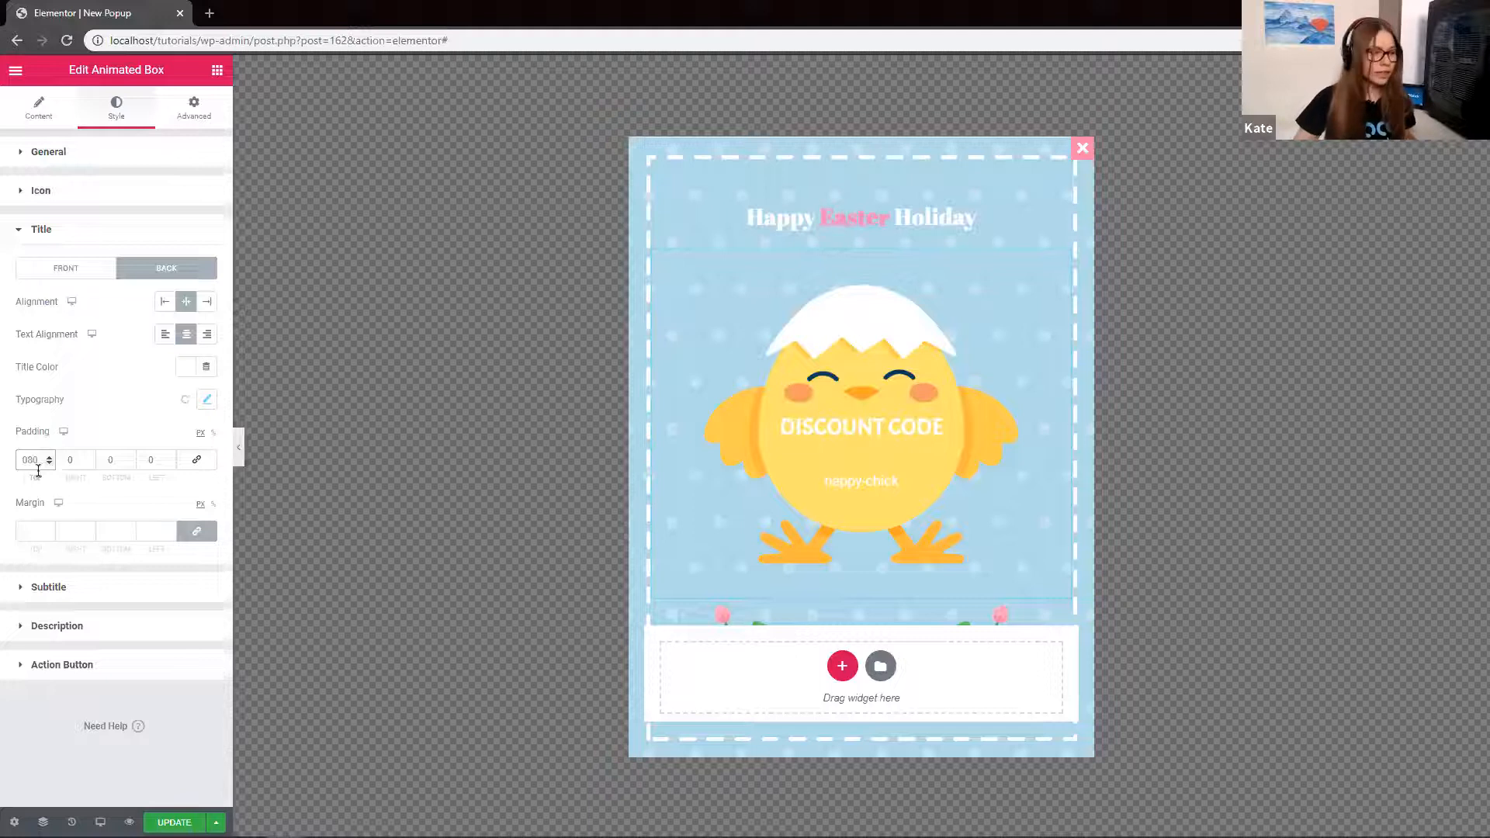
key(BackSpace)
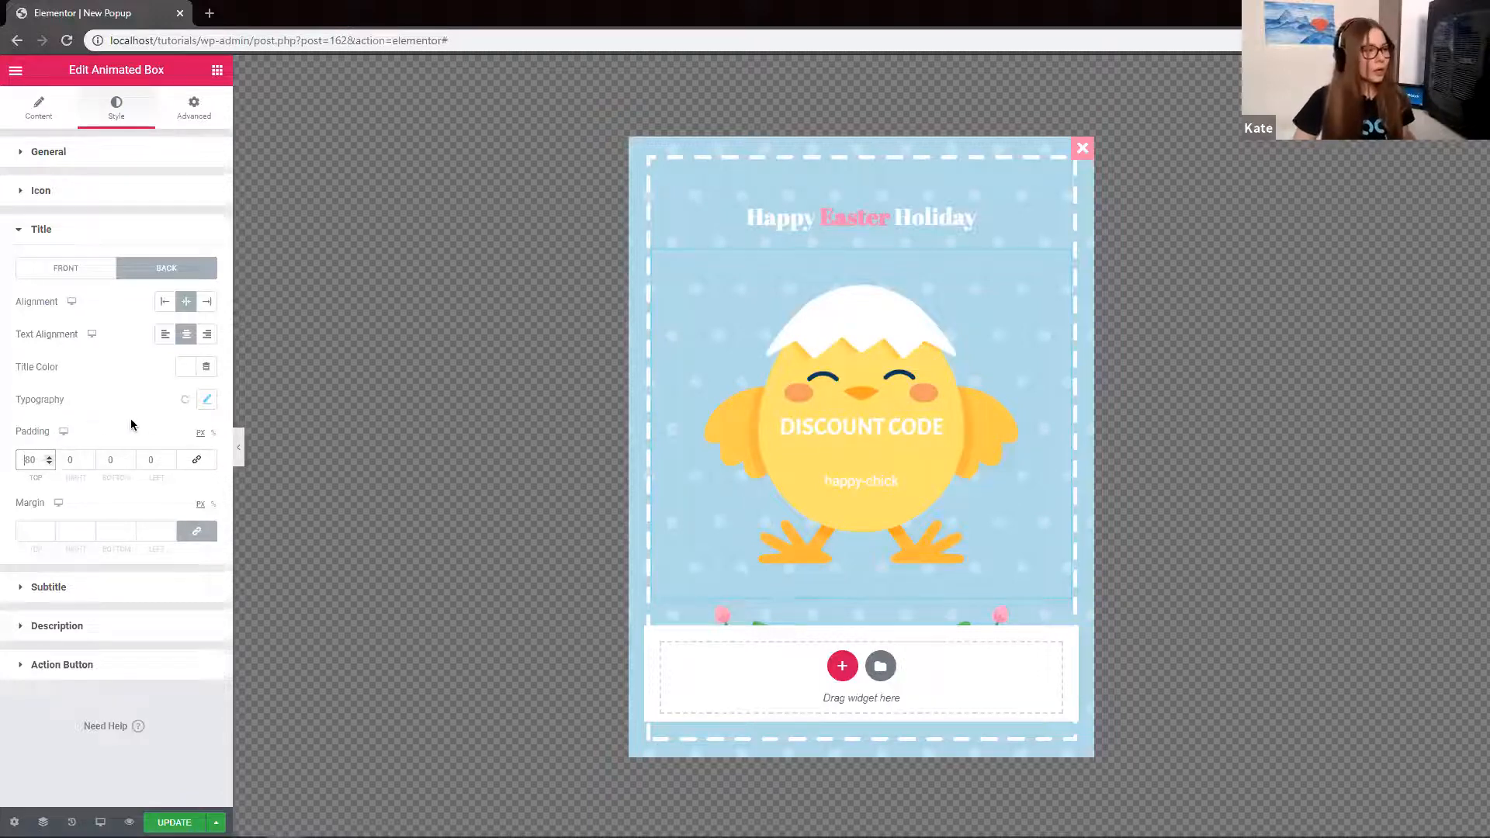
Set the back side's "happy-chick" subtitle color to the saved light green swatch
click(24, 588)
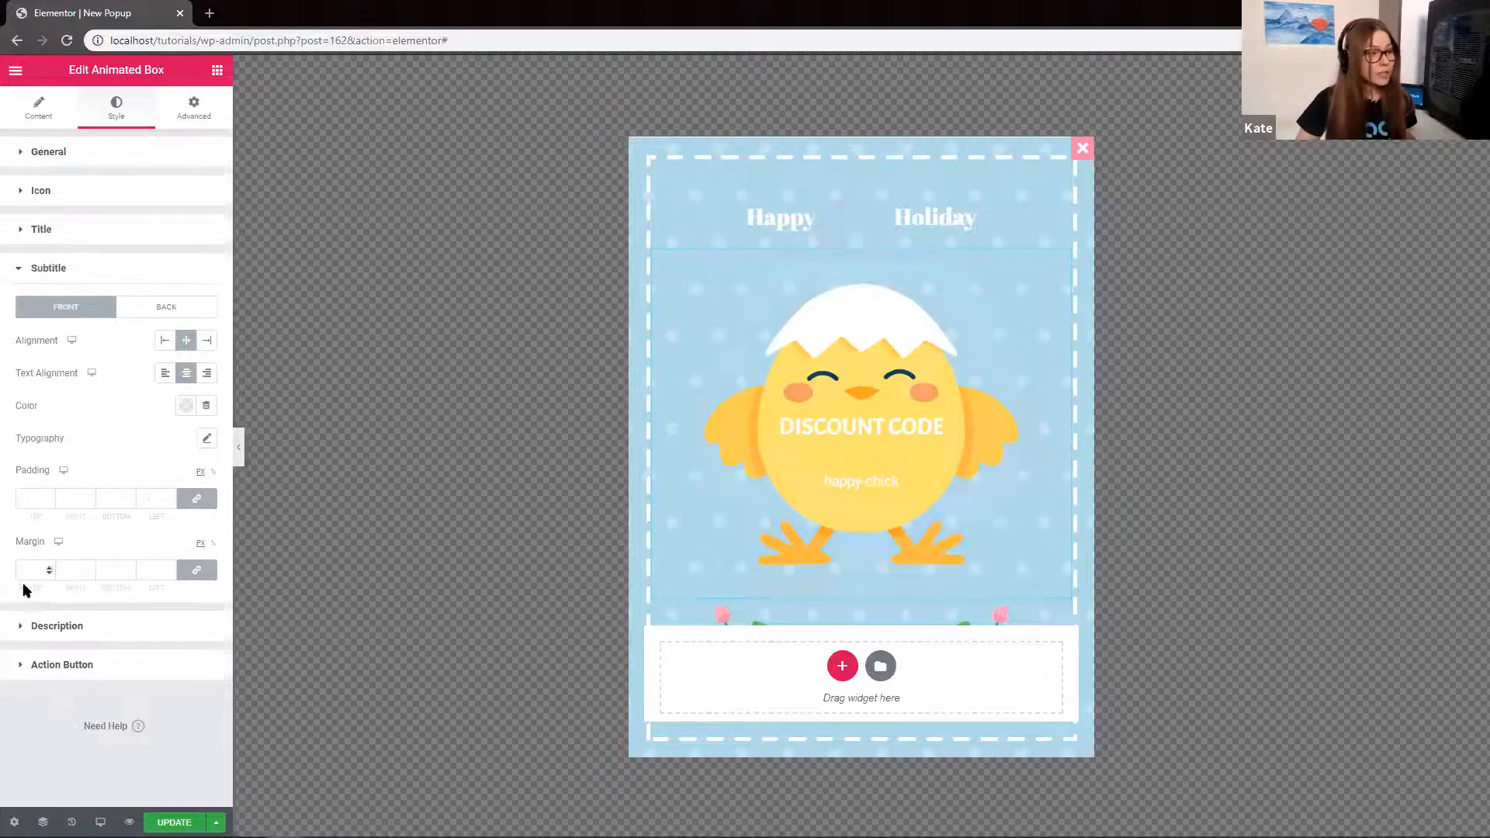
click(194, 310)
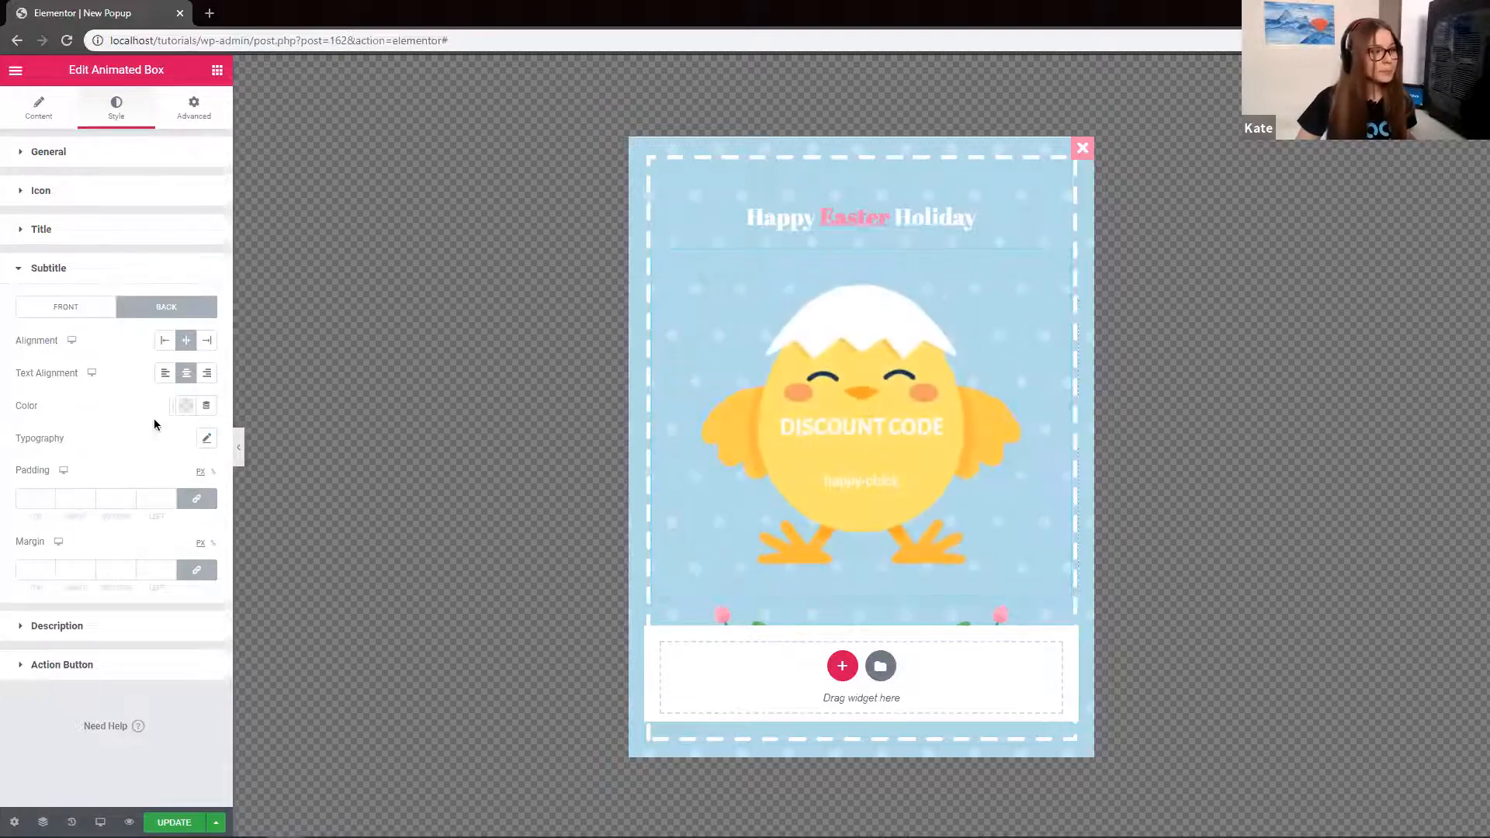
click(183, 415)
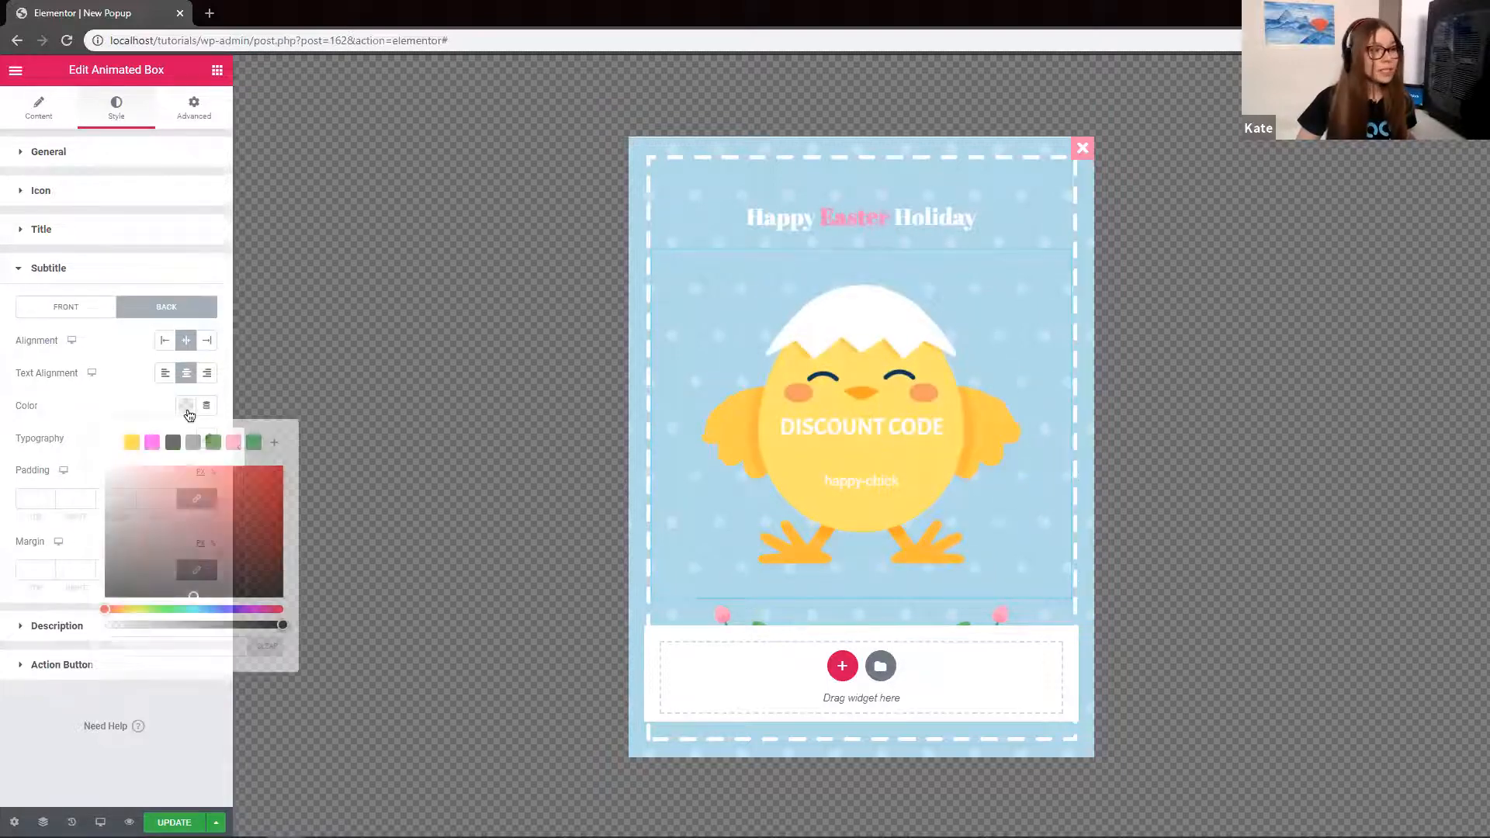
click(254, 443)
click(132, 409)
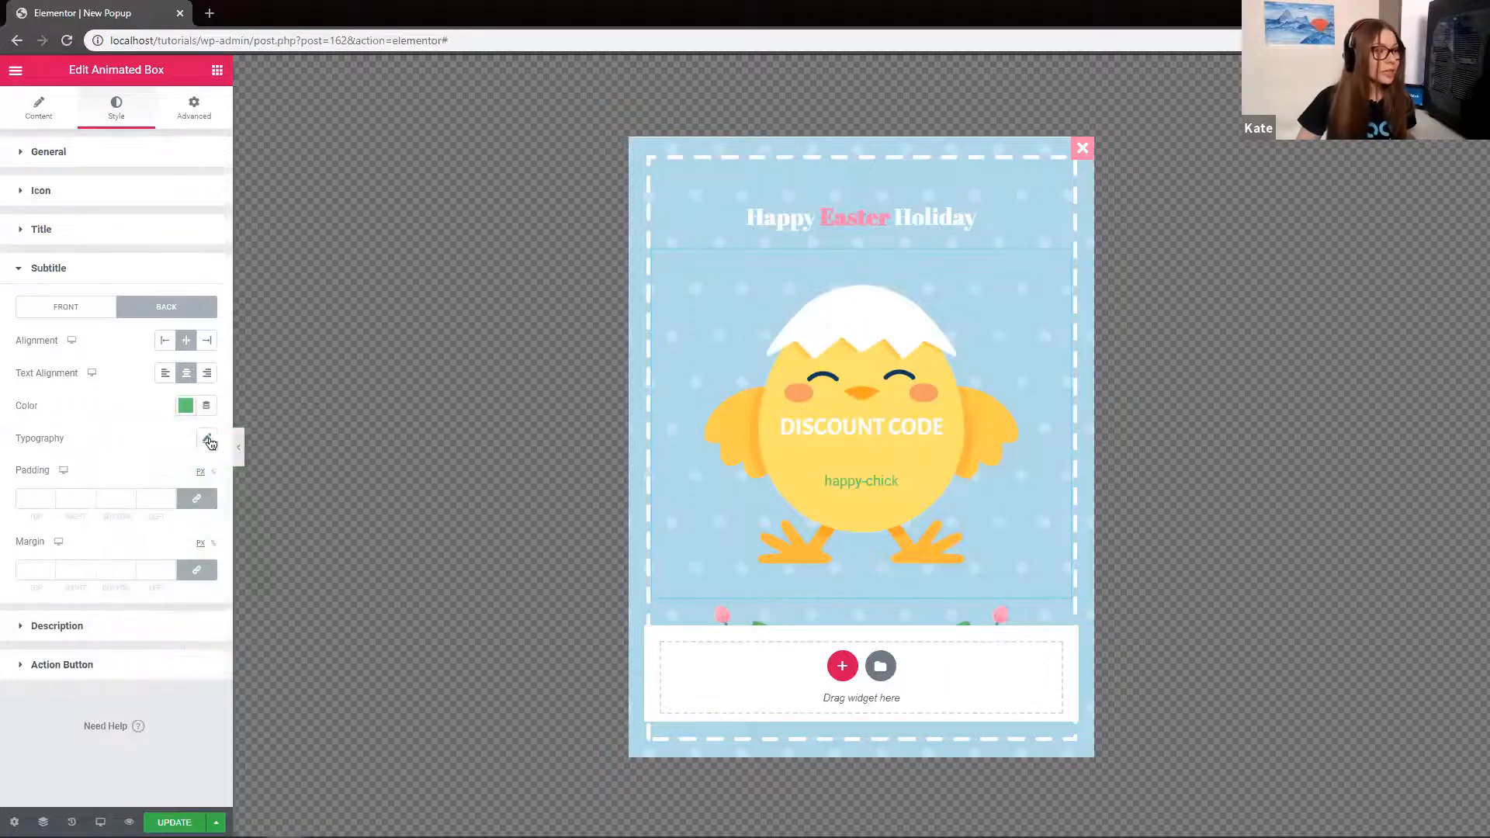
Set the back subtitle's font family to Acme in its typography settings
click(206, 439)
click(155, 482)
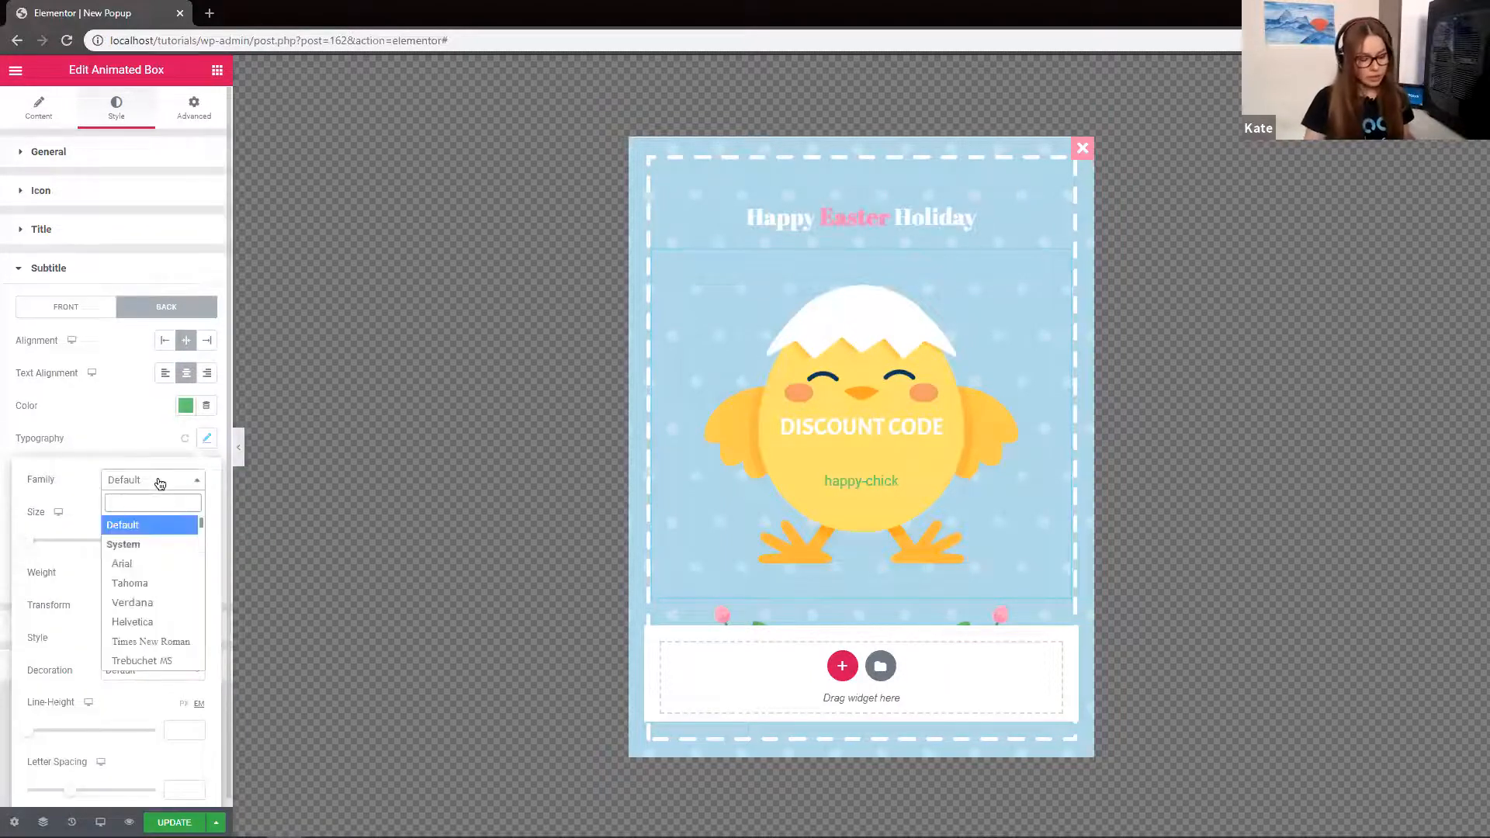
text(acme)
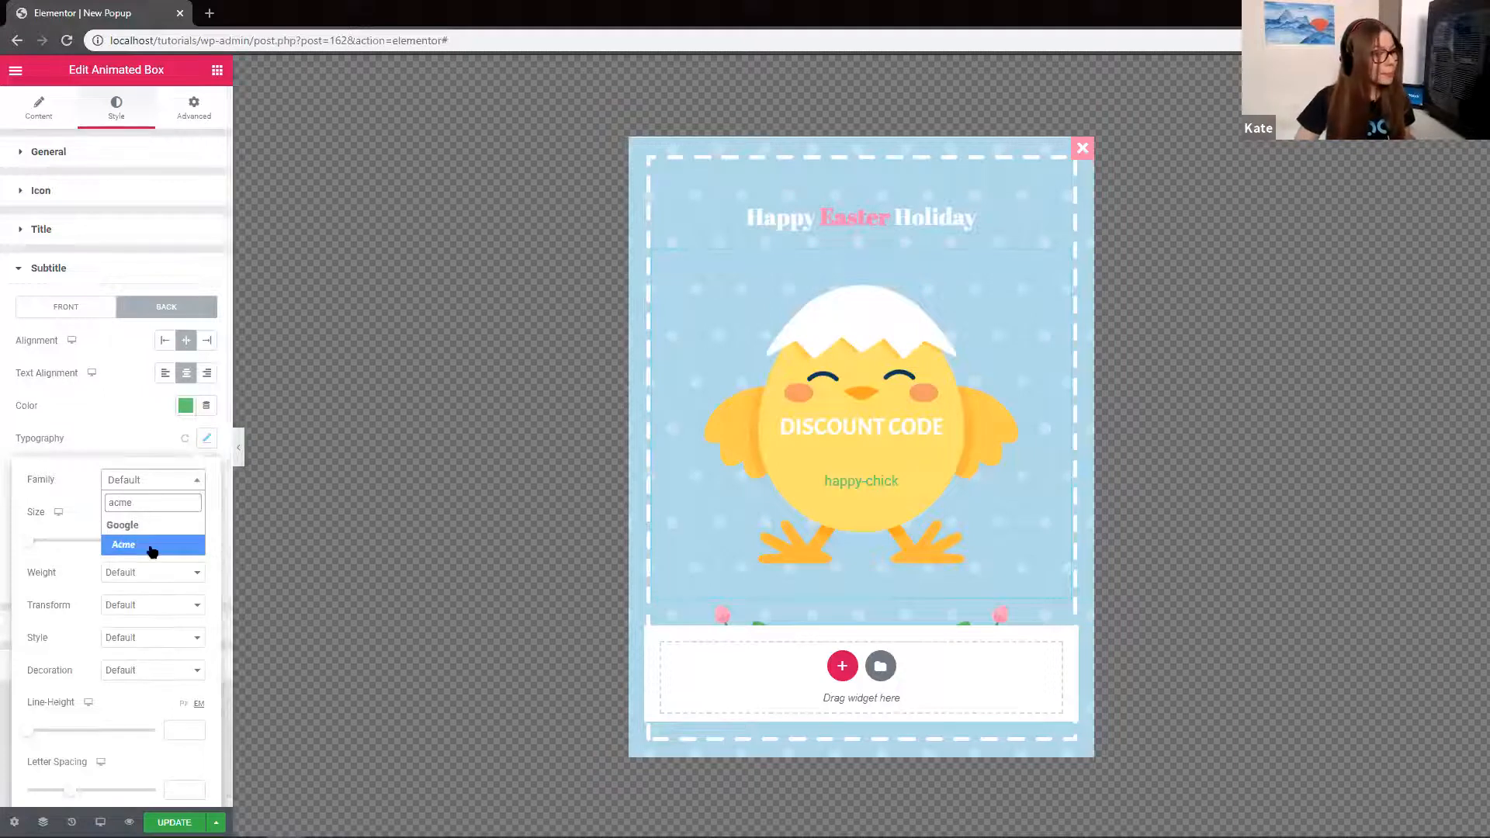
click(152, 547)
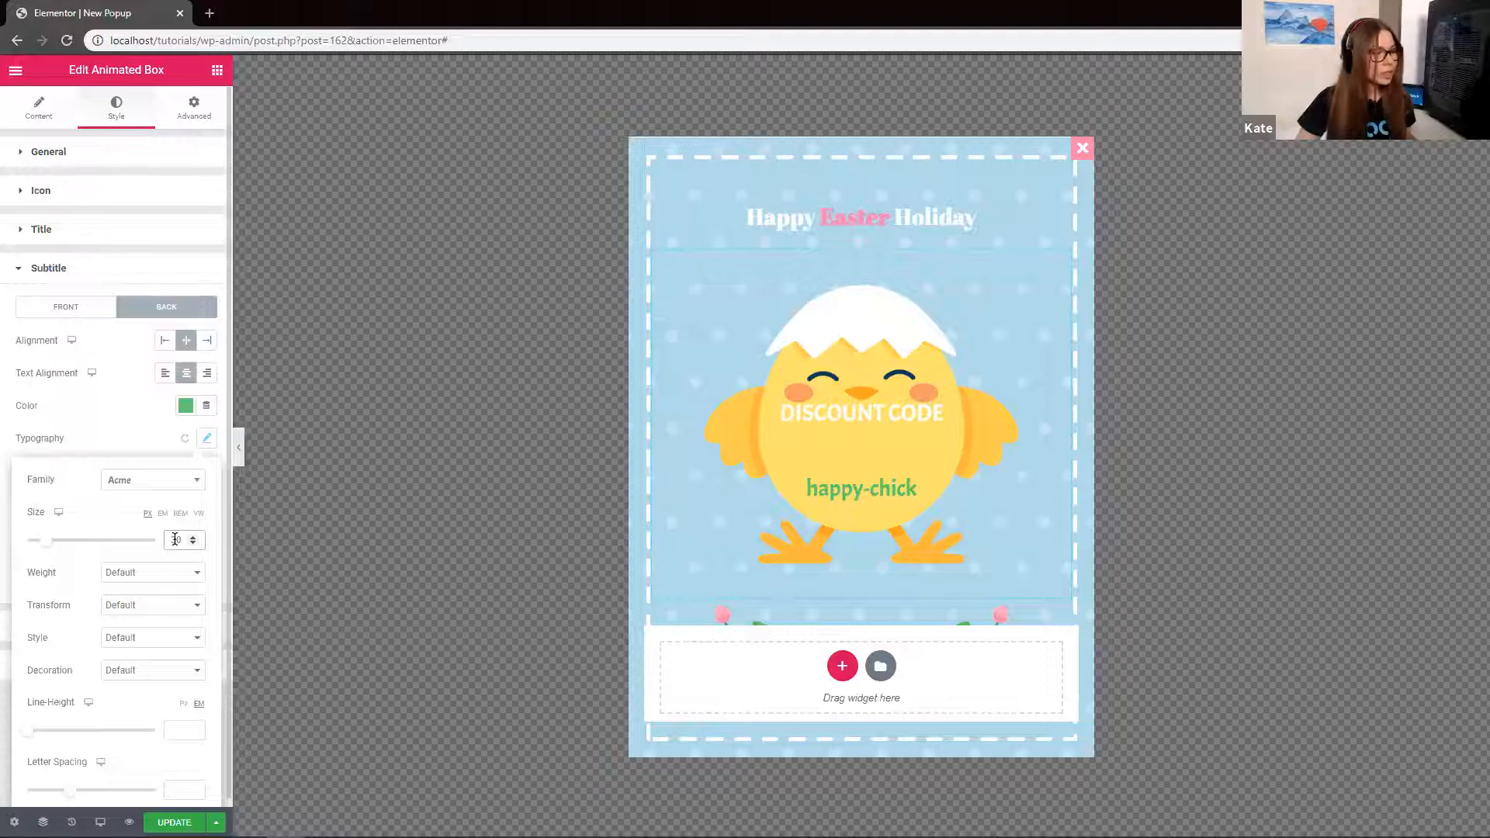
Set the back subtitle's font size to 25 px and its unlinked padding values to 0 on all sides
key(BackSpace)
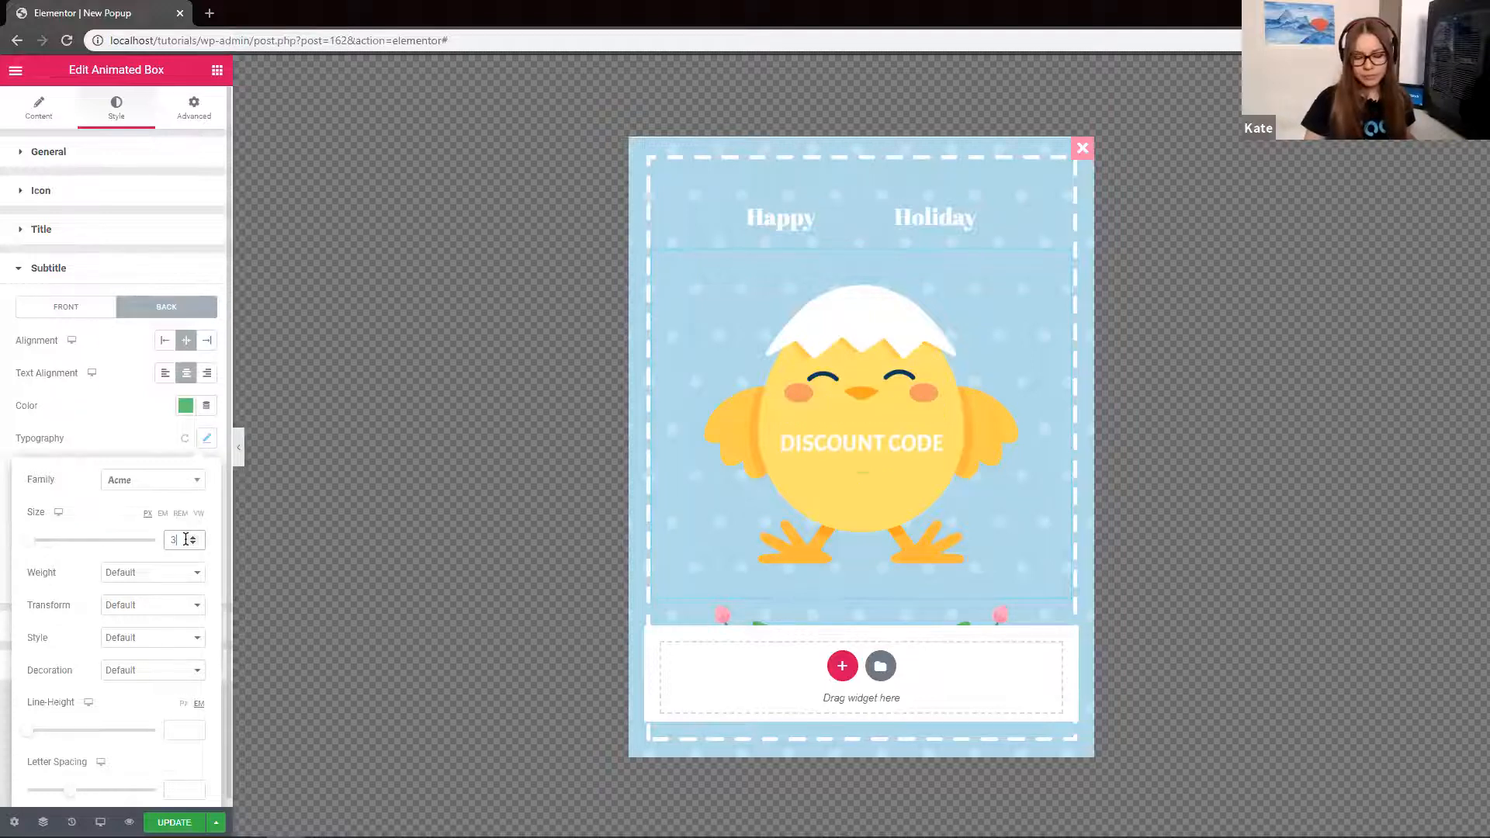
key(BackSpace)
text(25)
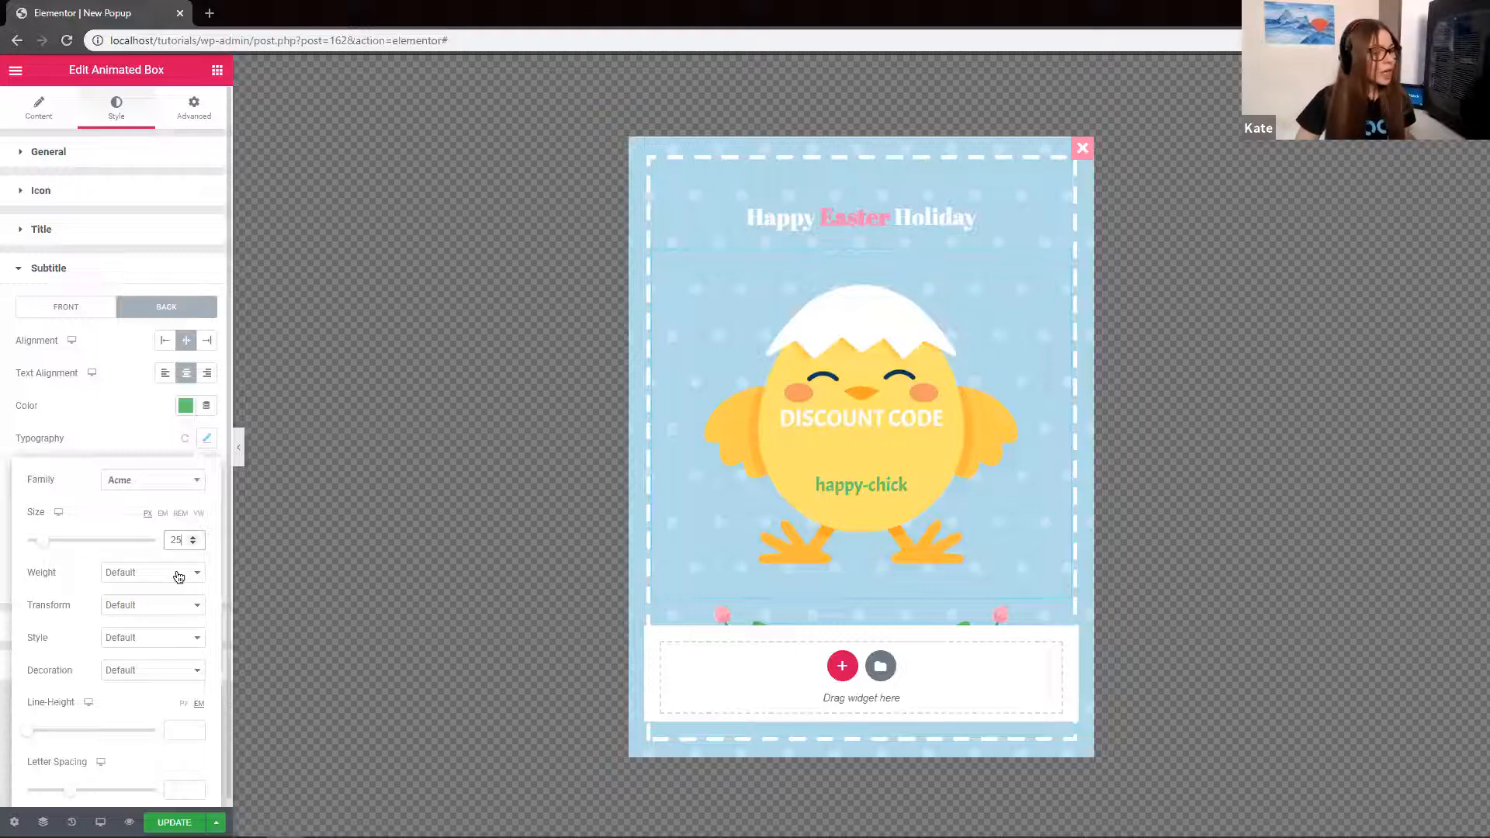
click(119, 419)
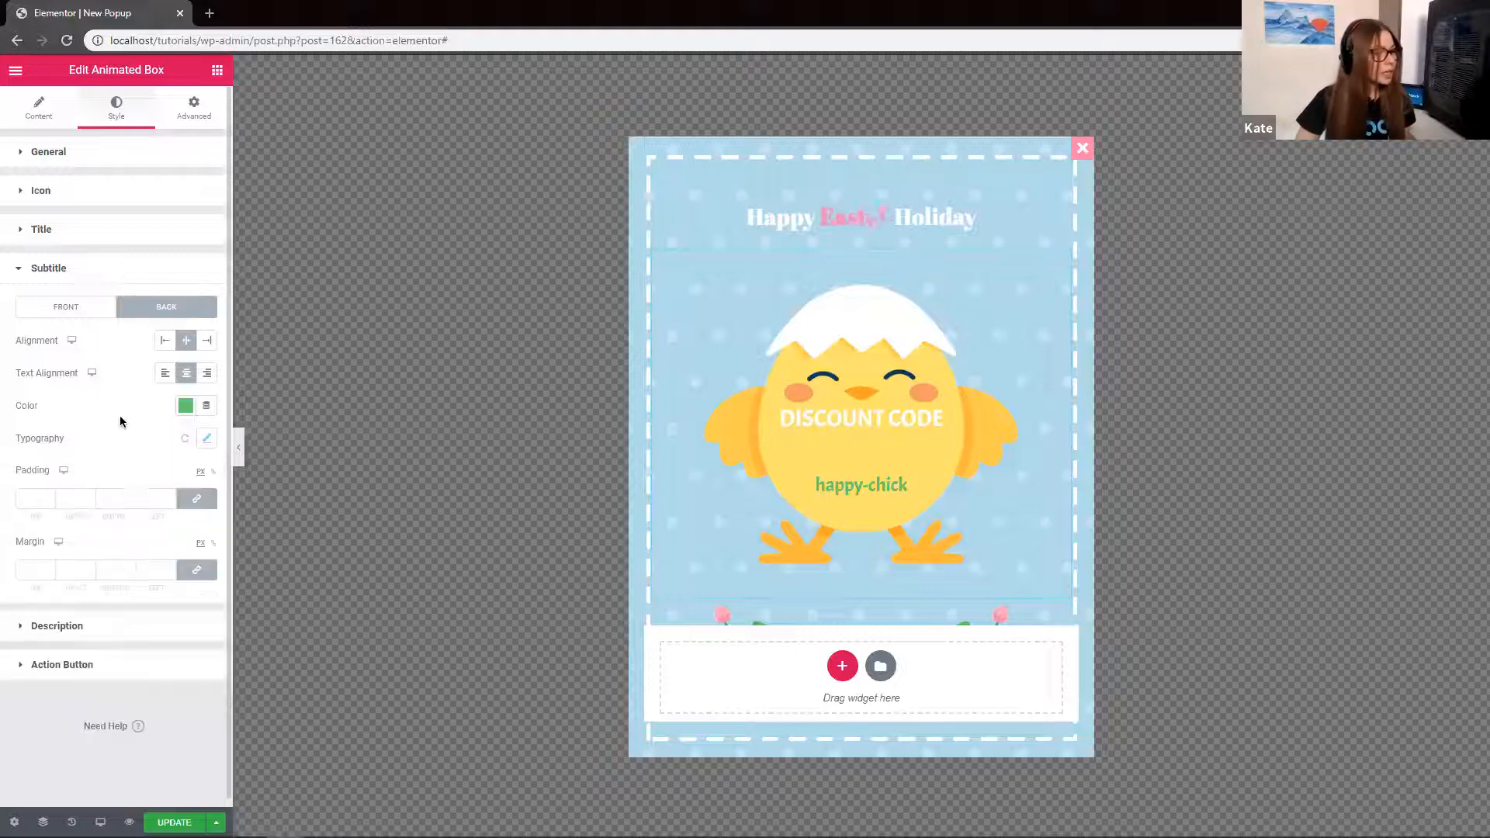
click(198, 498)
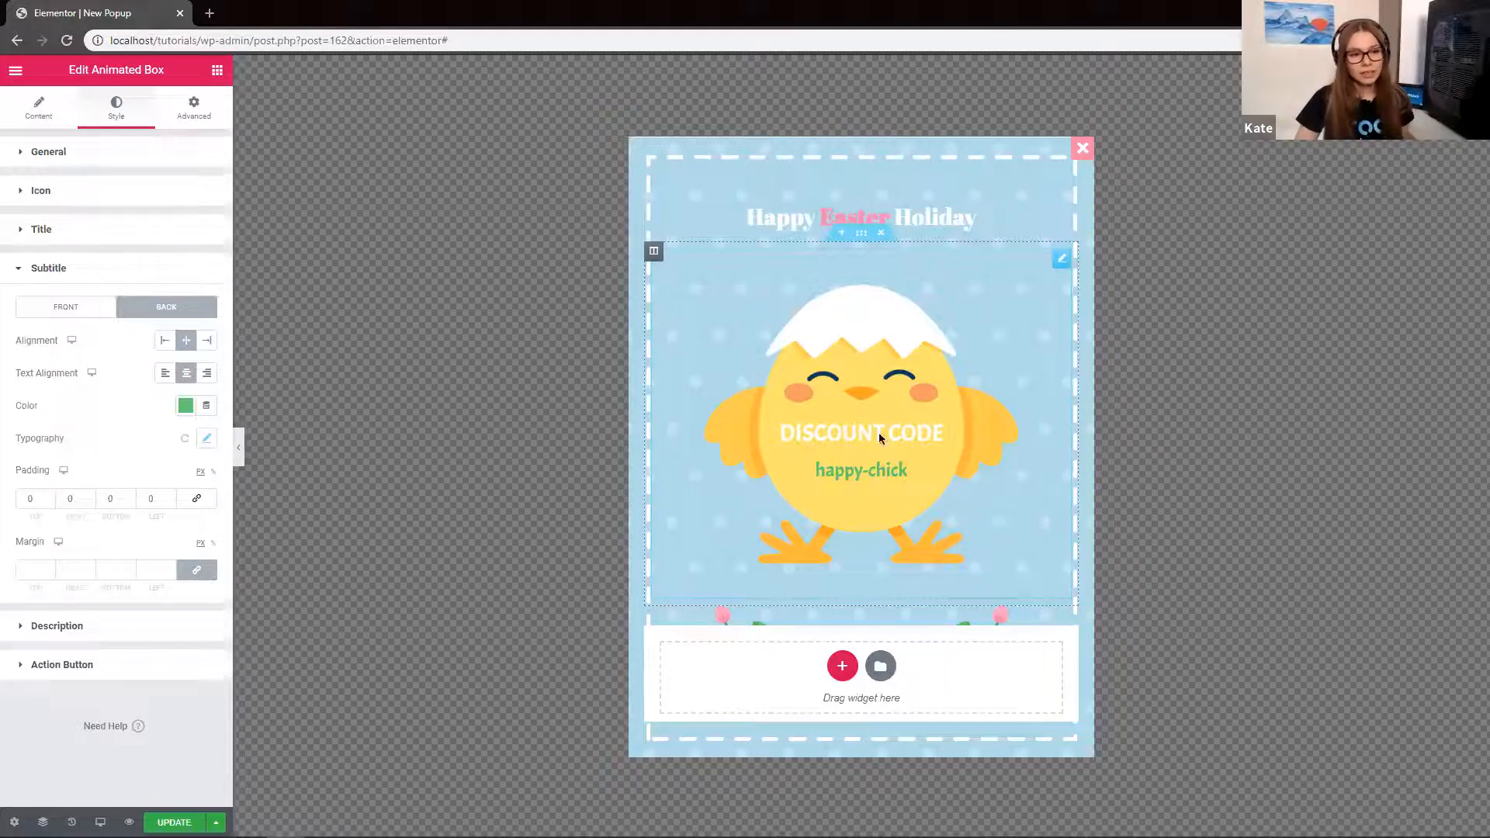
click(857, 467)
click(857, 467)
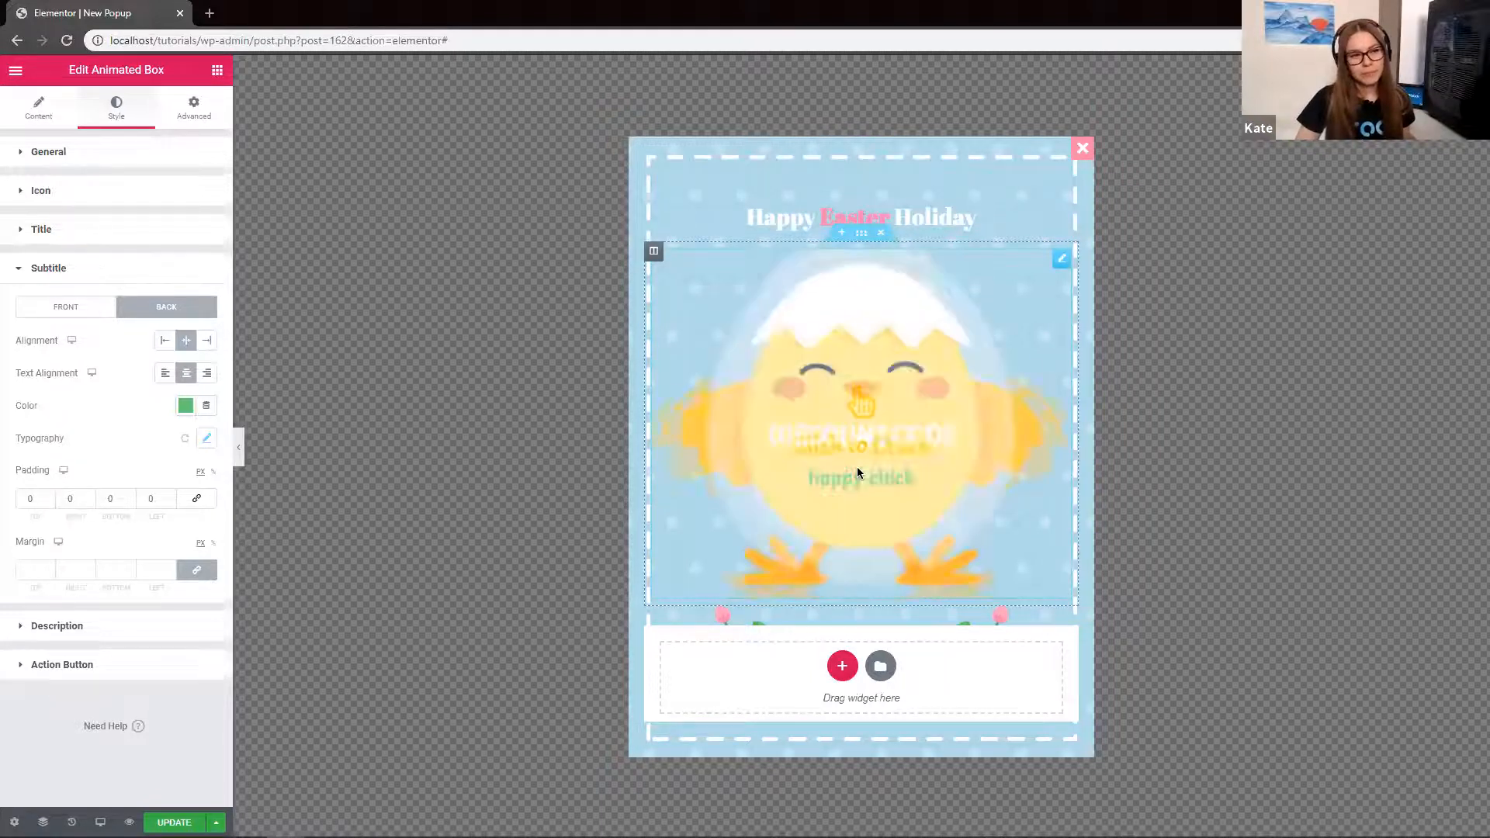
Set the font size of the heading's before text "Happy" to 40 px
click(1019, 183)
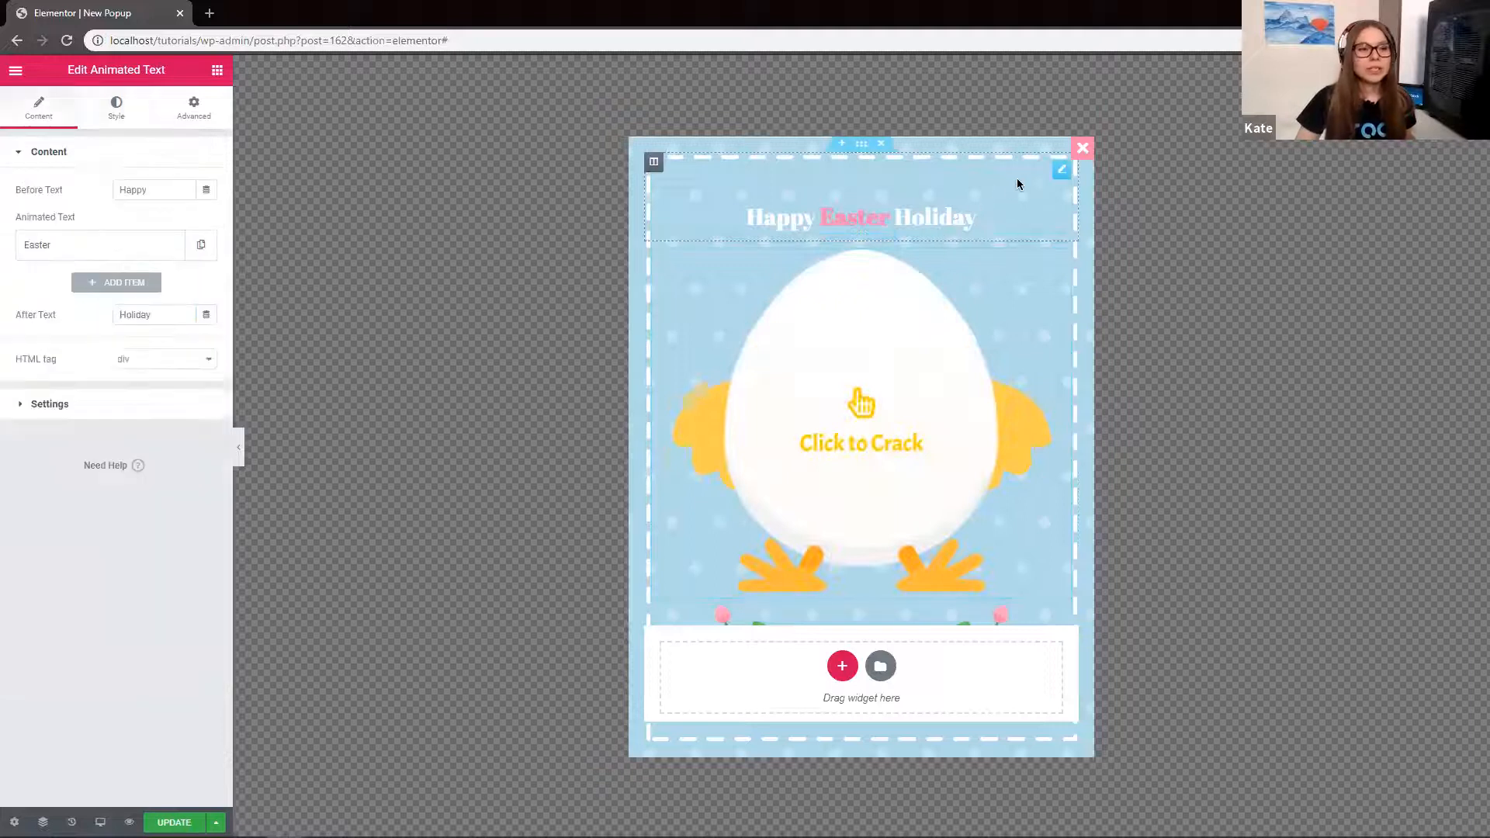
click(118, 109)
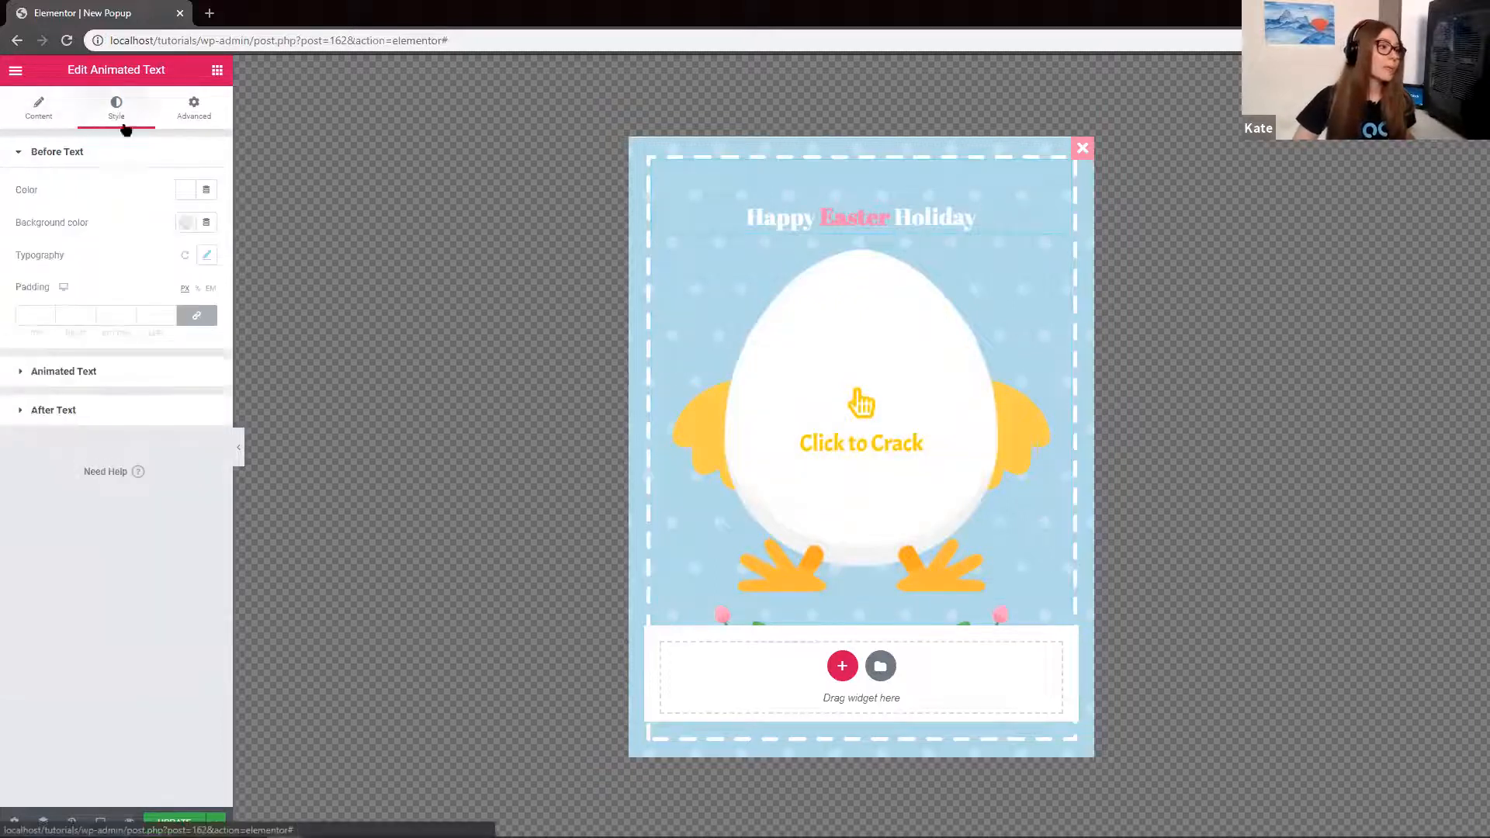
click(207, 256)
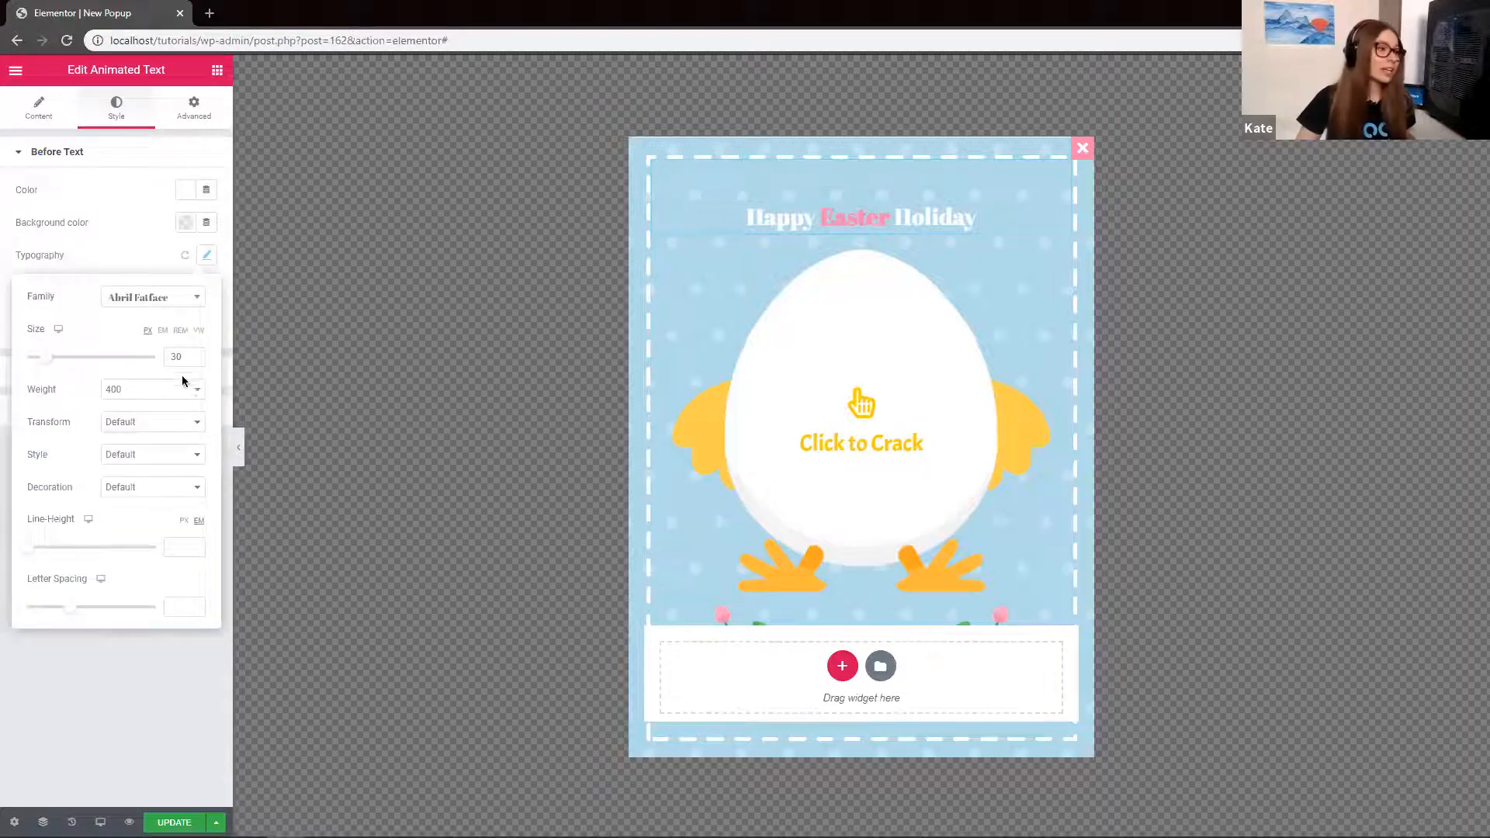
drag(177, 357, 162, 356)
text(4)
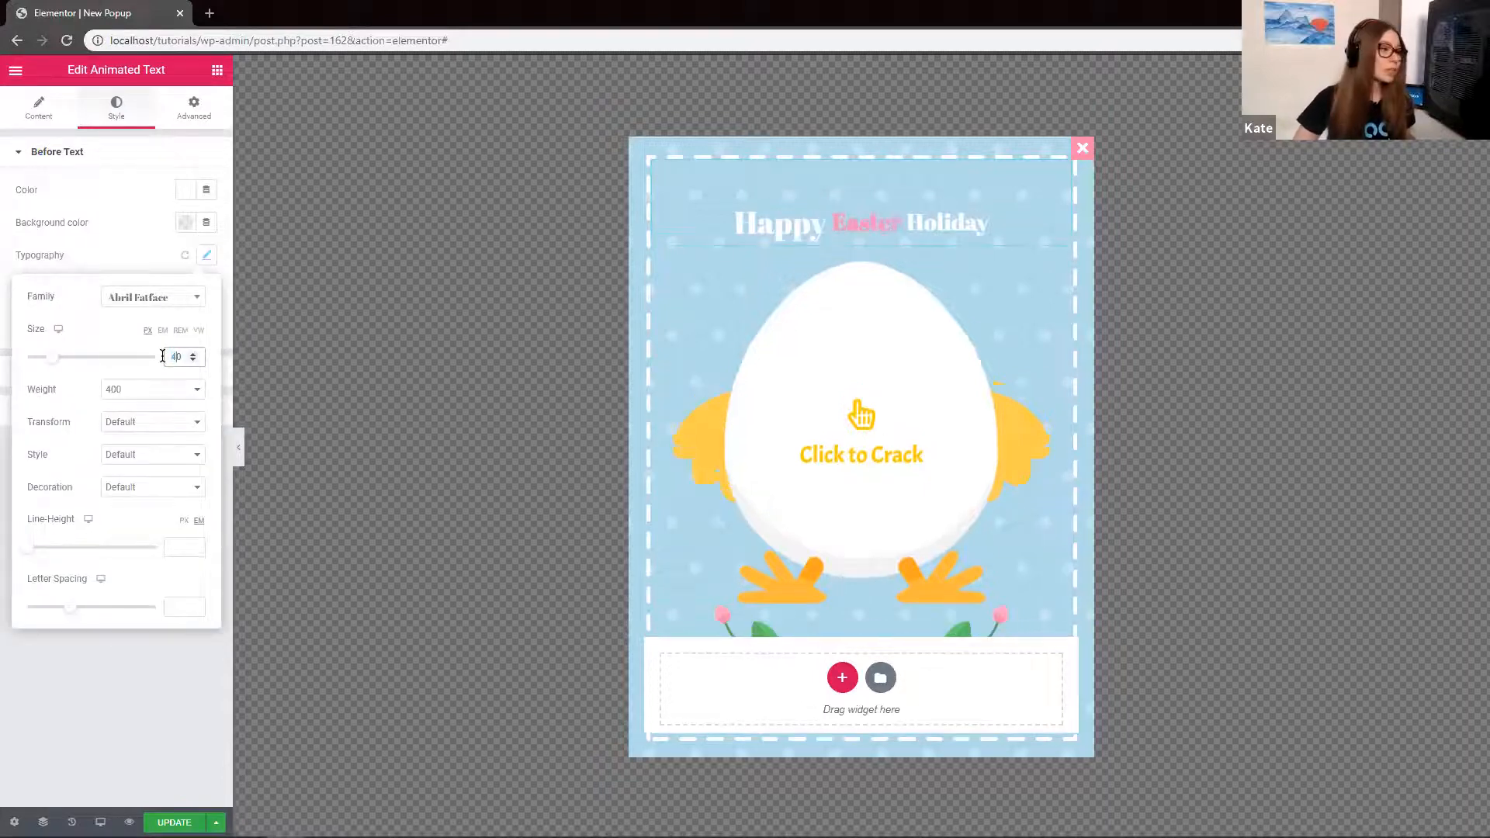
click(124, 262)
Set the font size of the heading's animated text "Easter" to 40 px
click(93, 366)
click(206, 293)
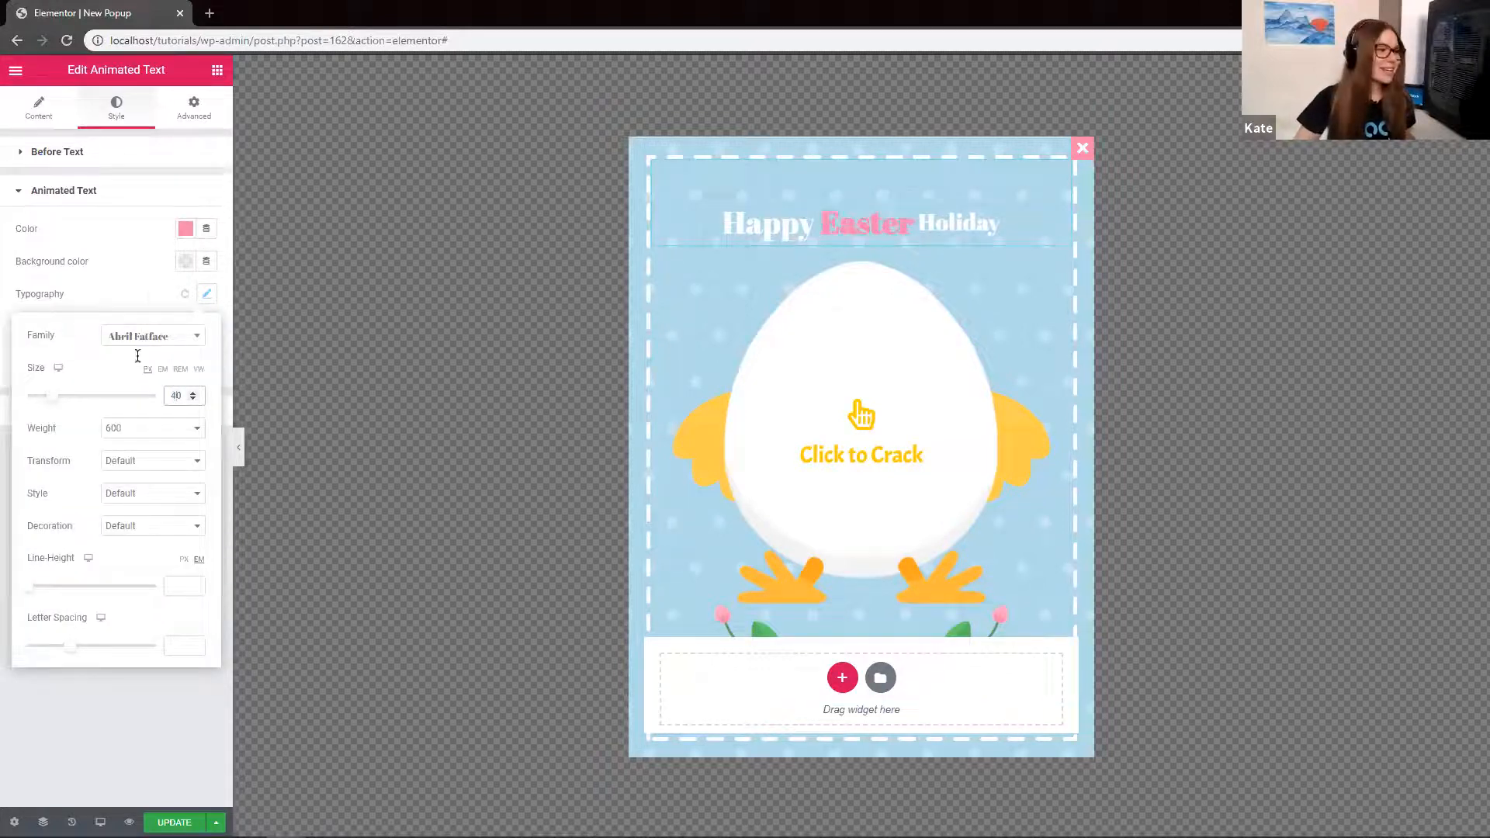
click(146, 298)
Set the font size of the heading's after text "Holiday" to 40 px
click(145, 420)
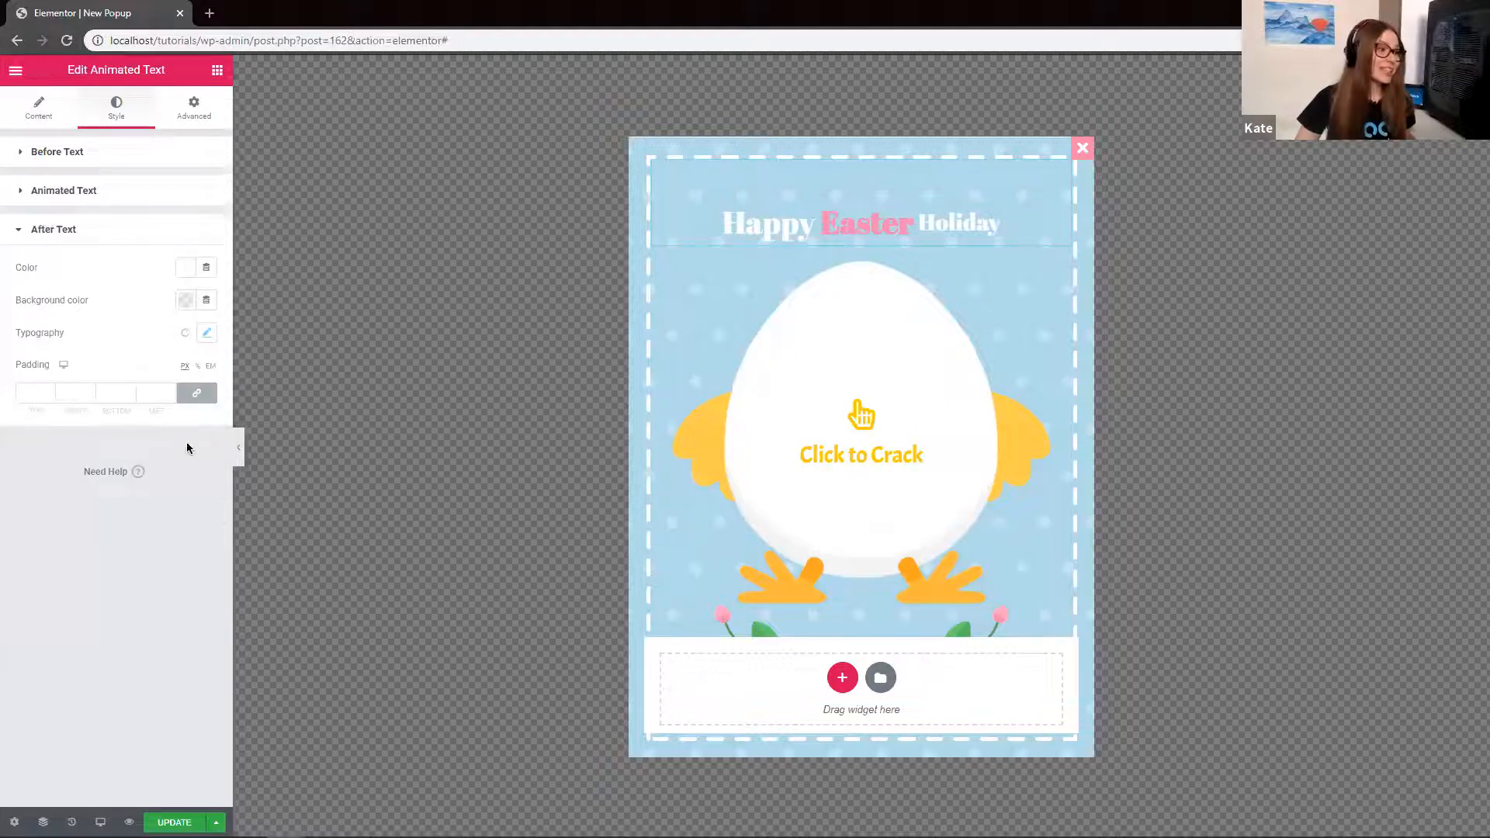
click(206, 332)
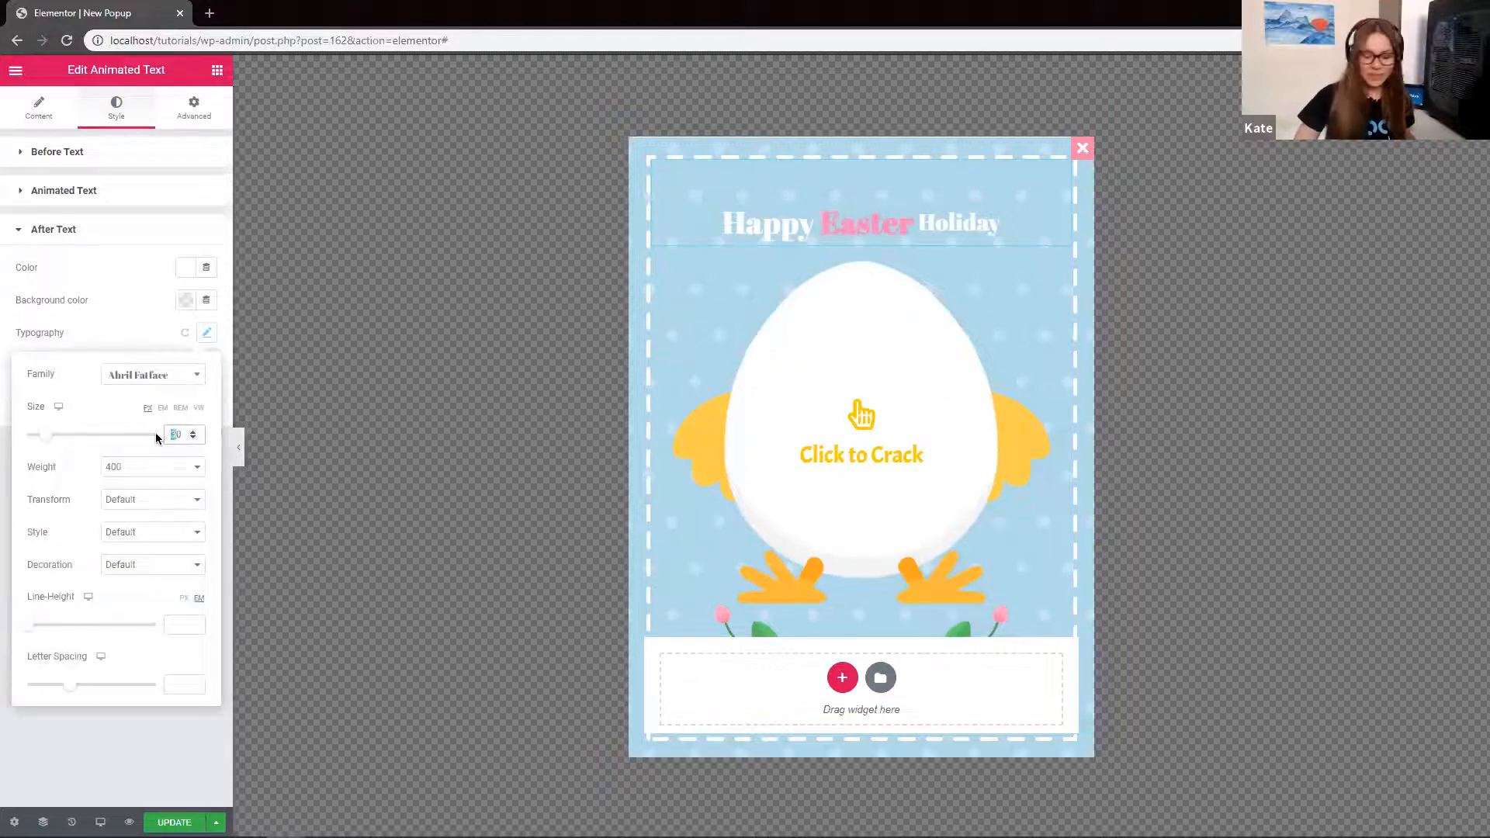
text(4)
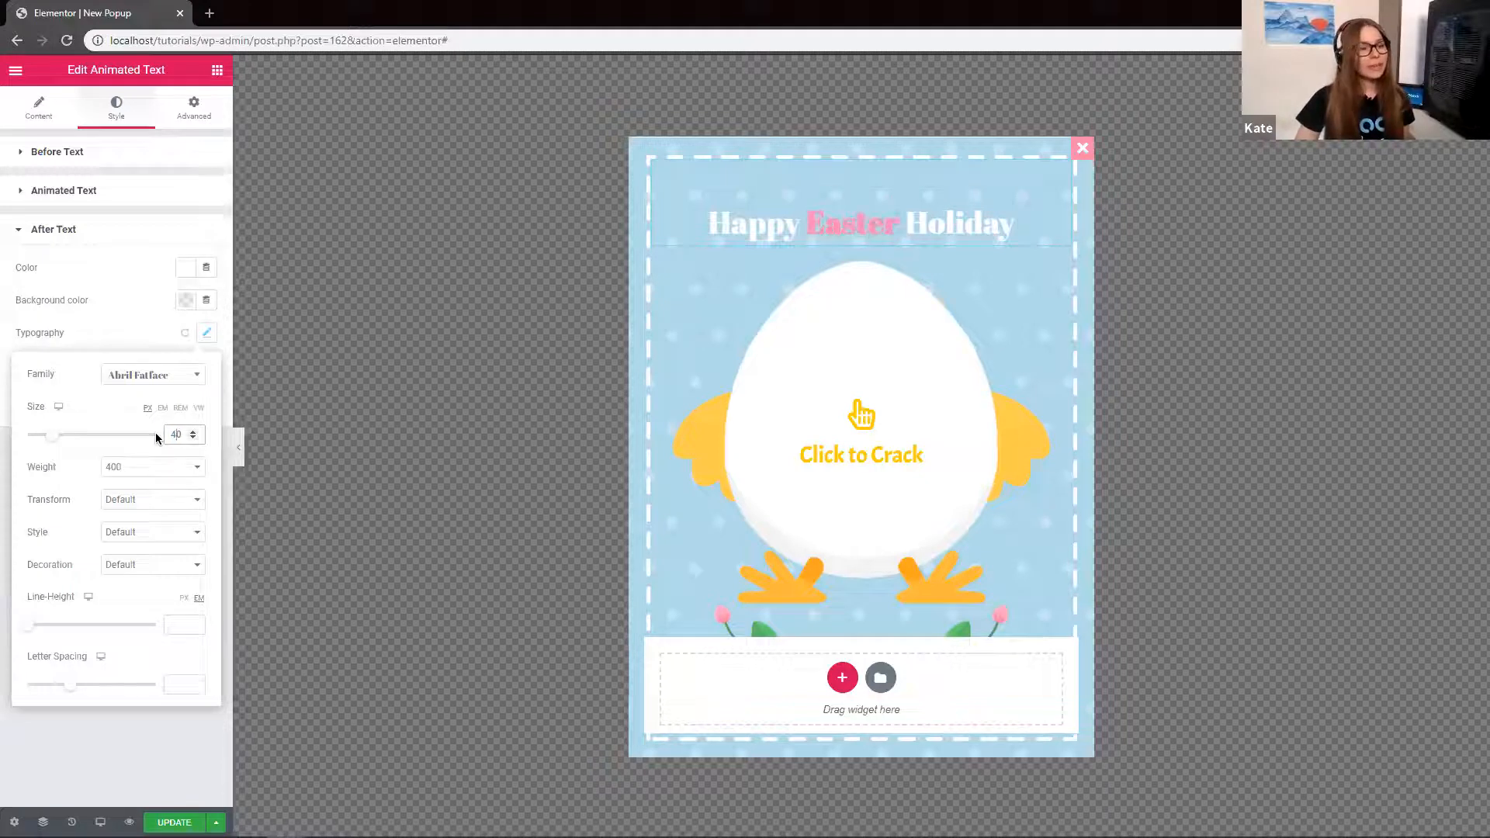
click(124, 739)
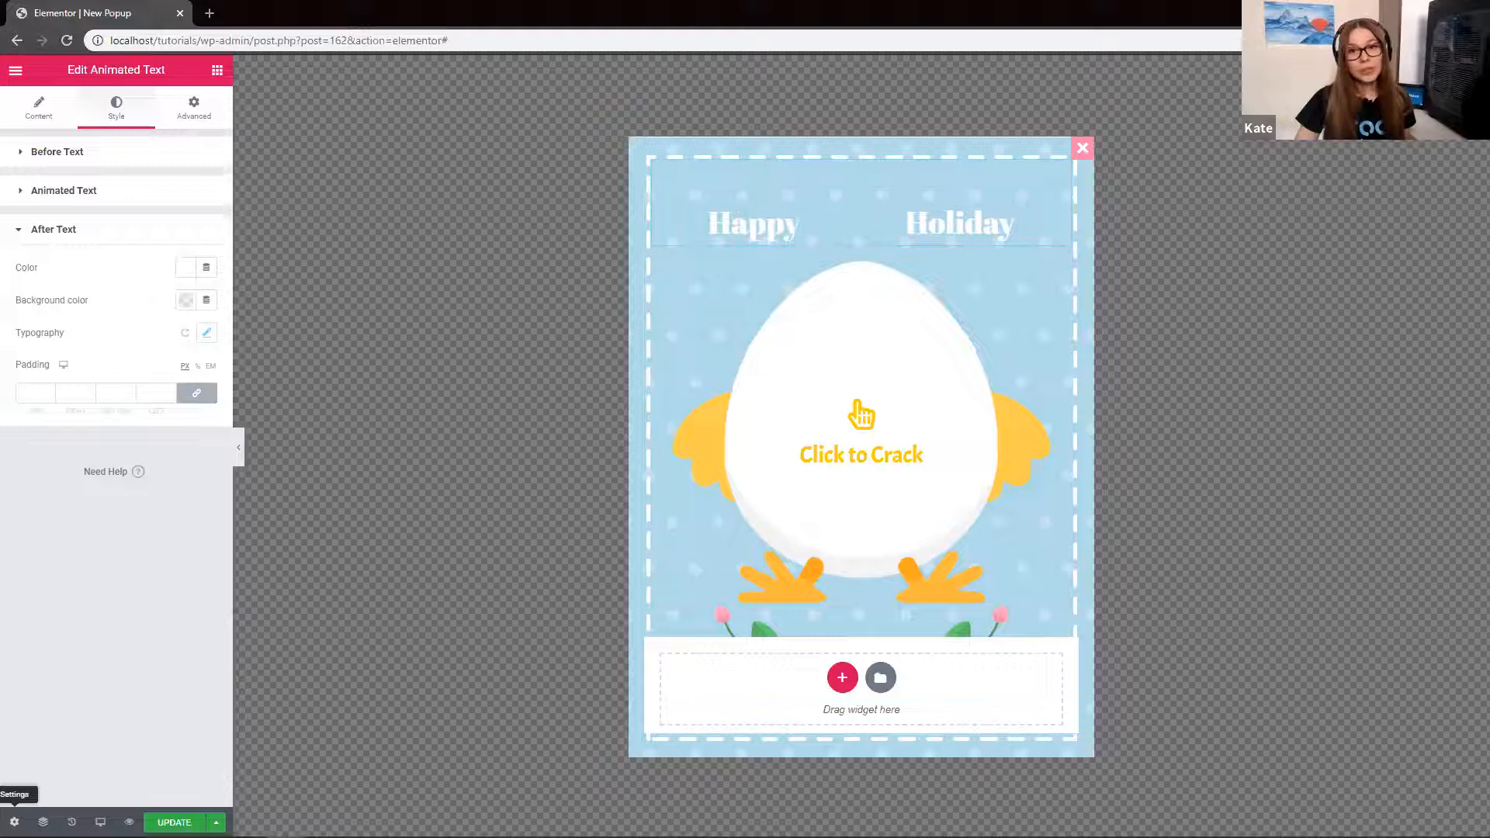
In the popup's settings, try the MoveUp and SlideInRight animations and settle on BounceOut
click(14, 821)
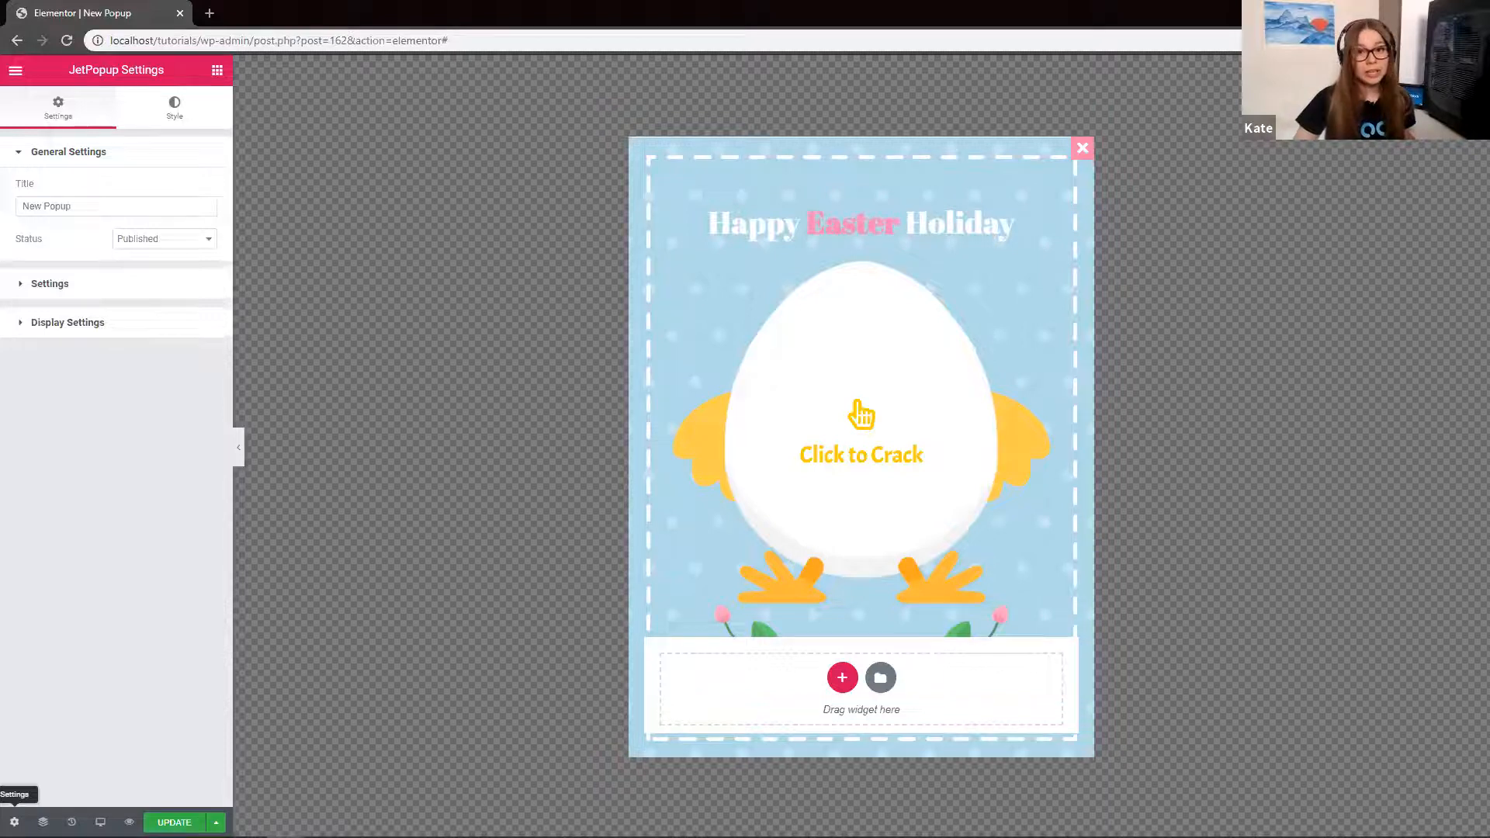
click(21, 286)
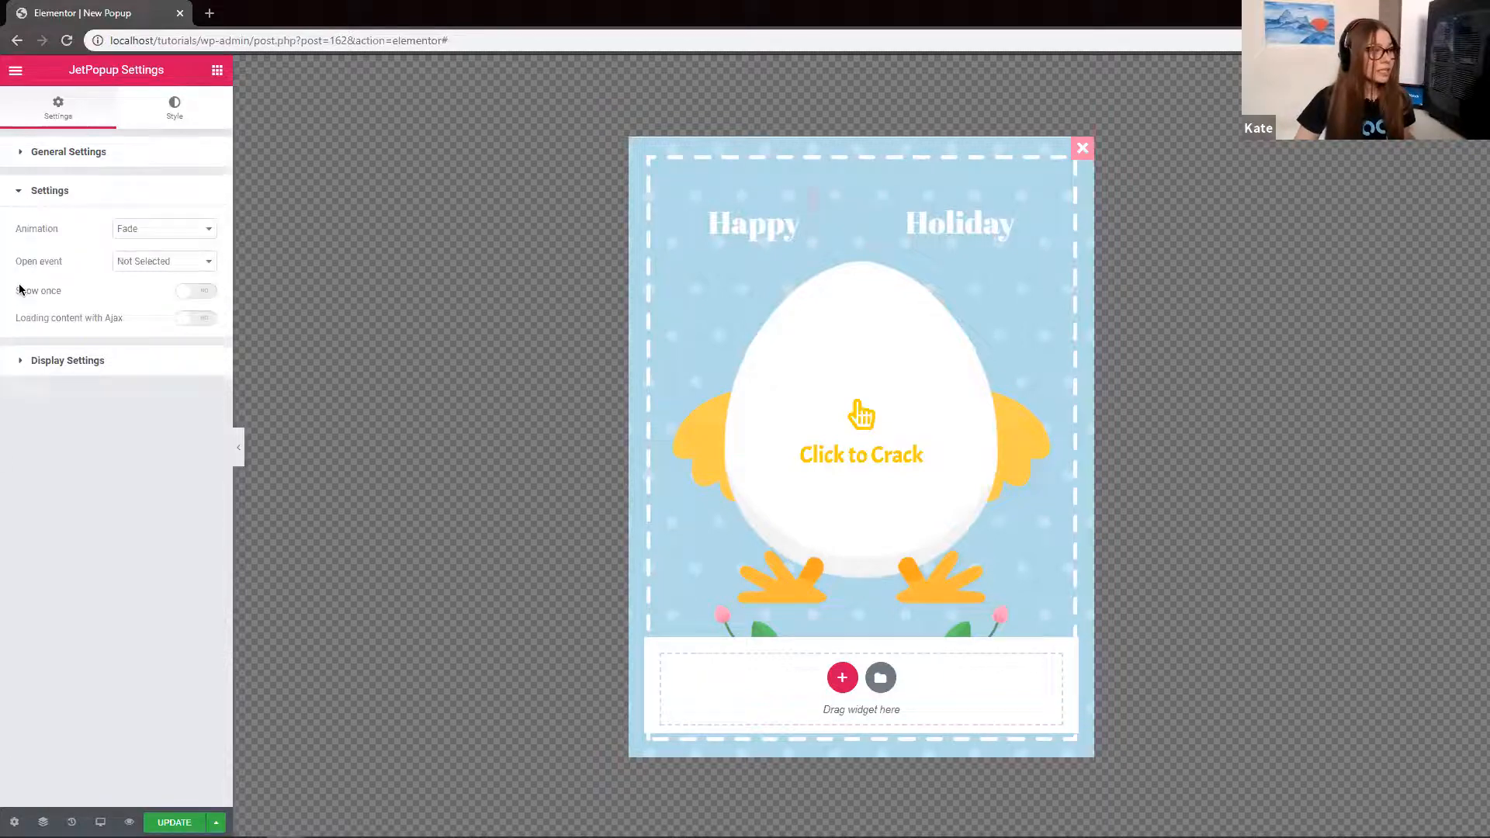
click(181, 231)
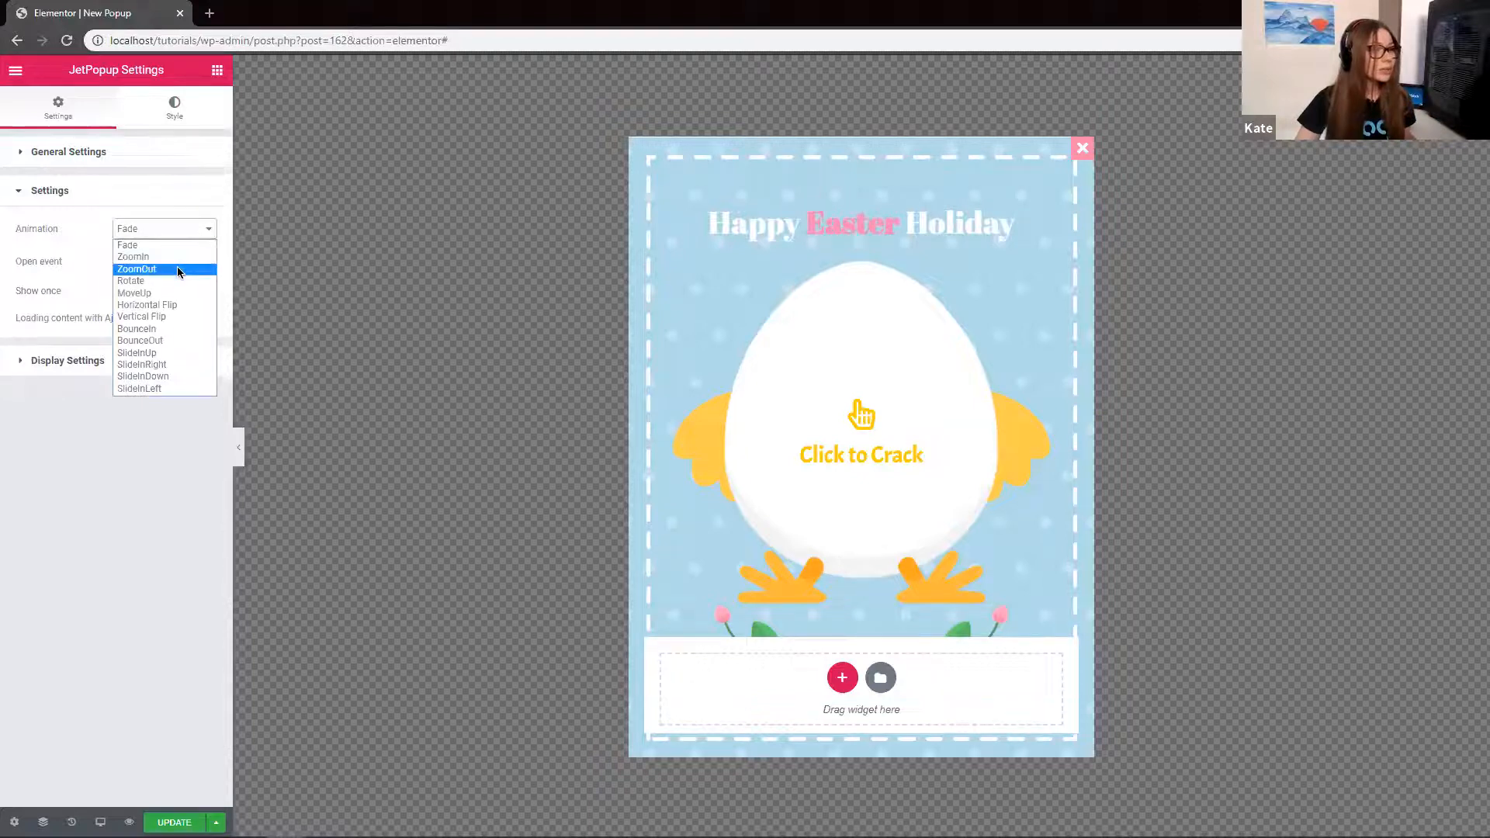
click(177, 293)
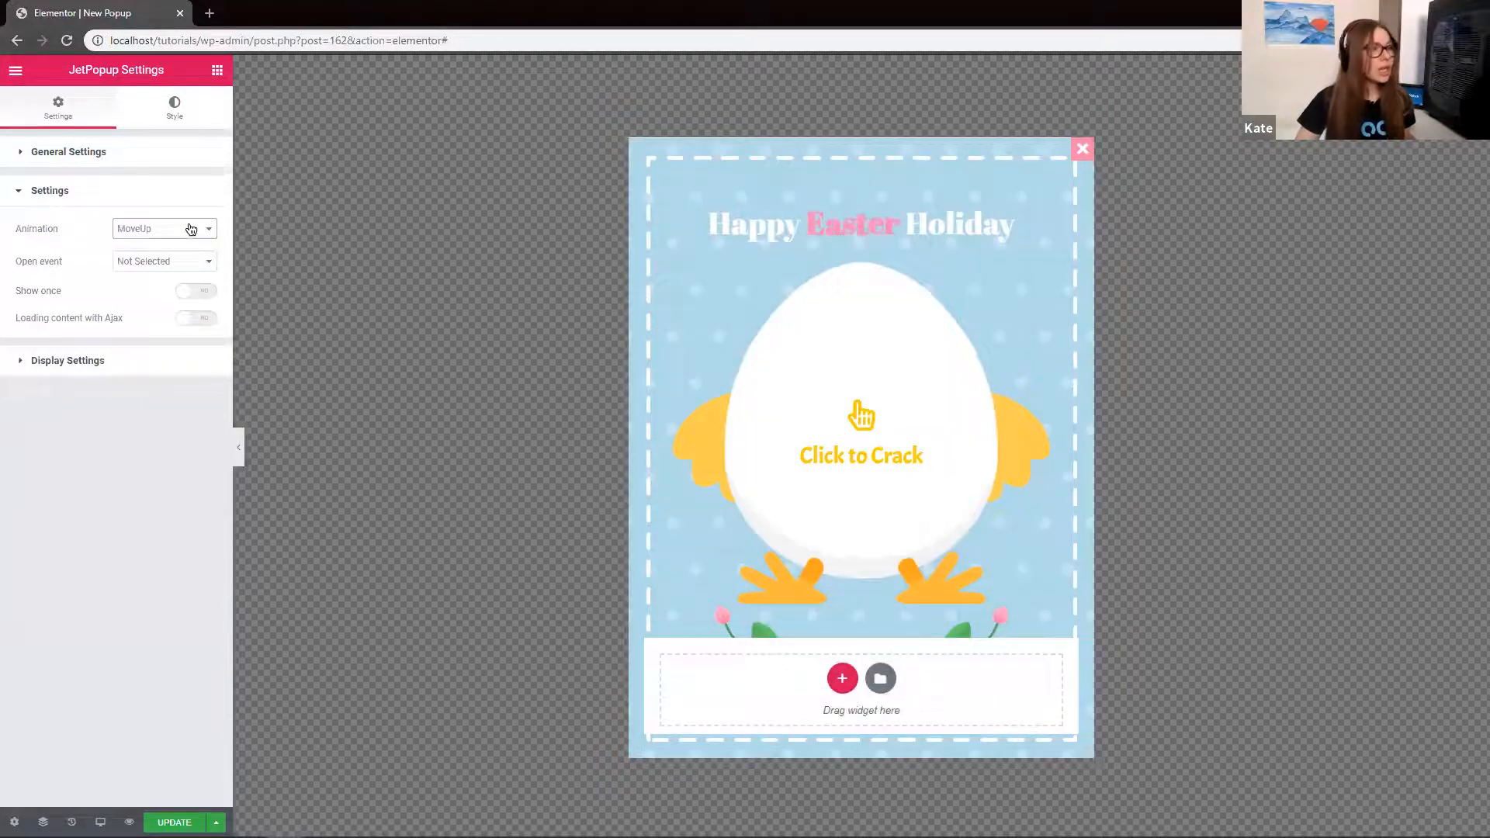
click(190, 229)
click(174, 364)
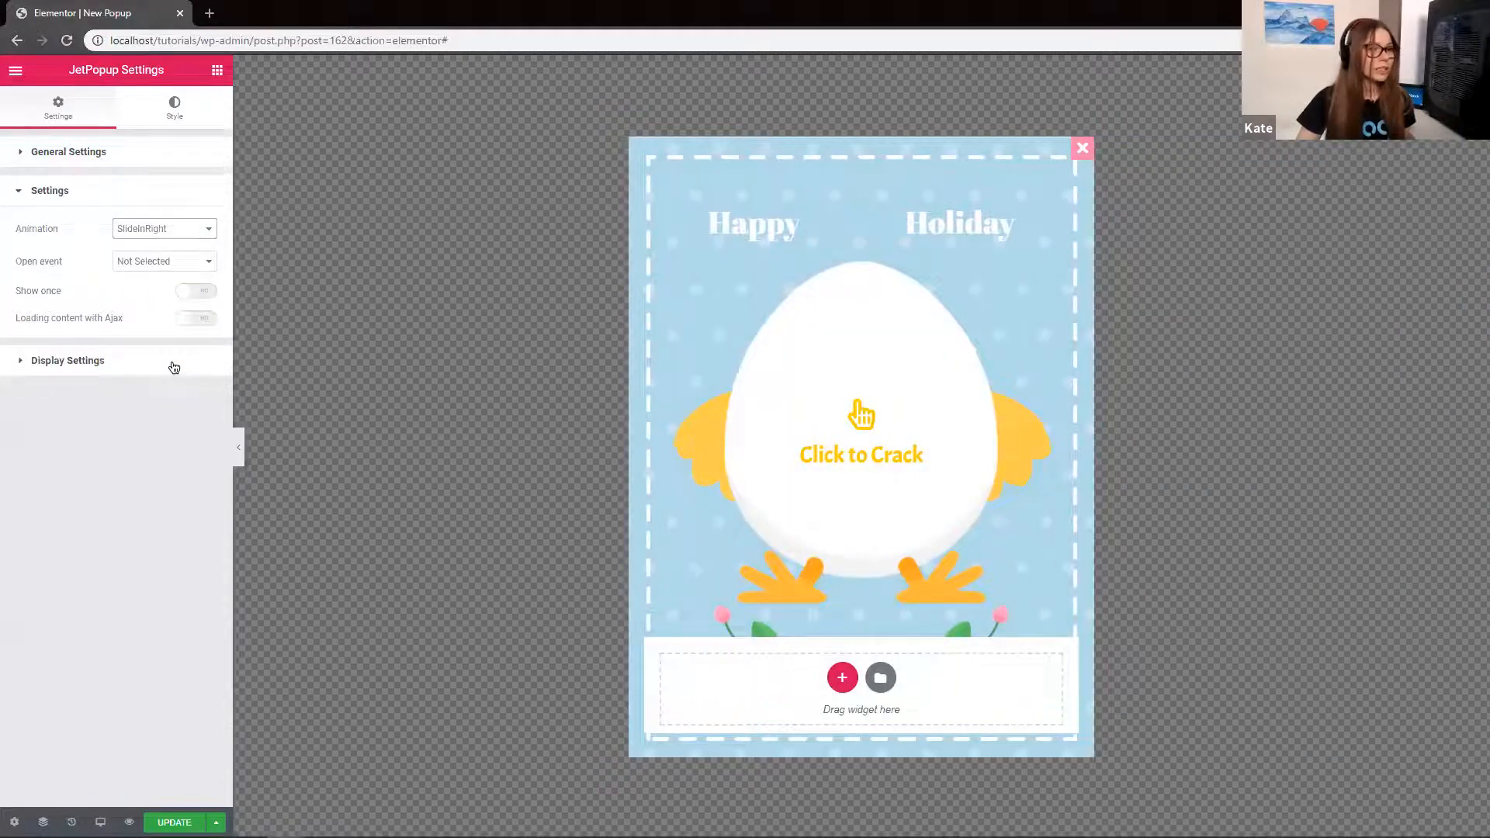
click(186, 229)
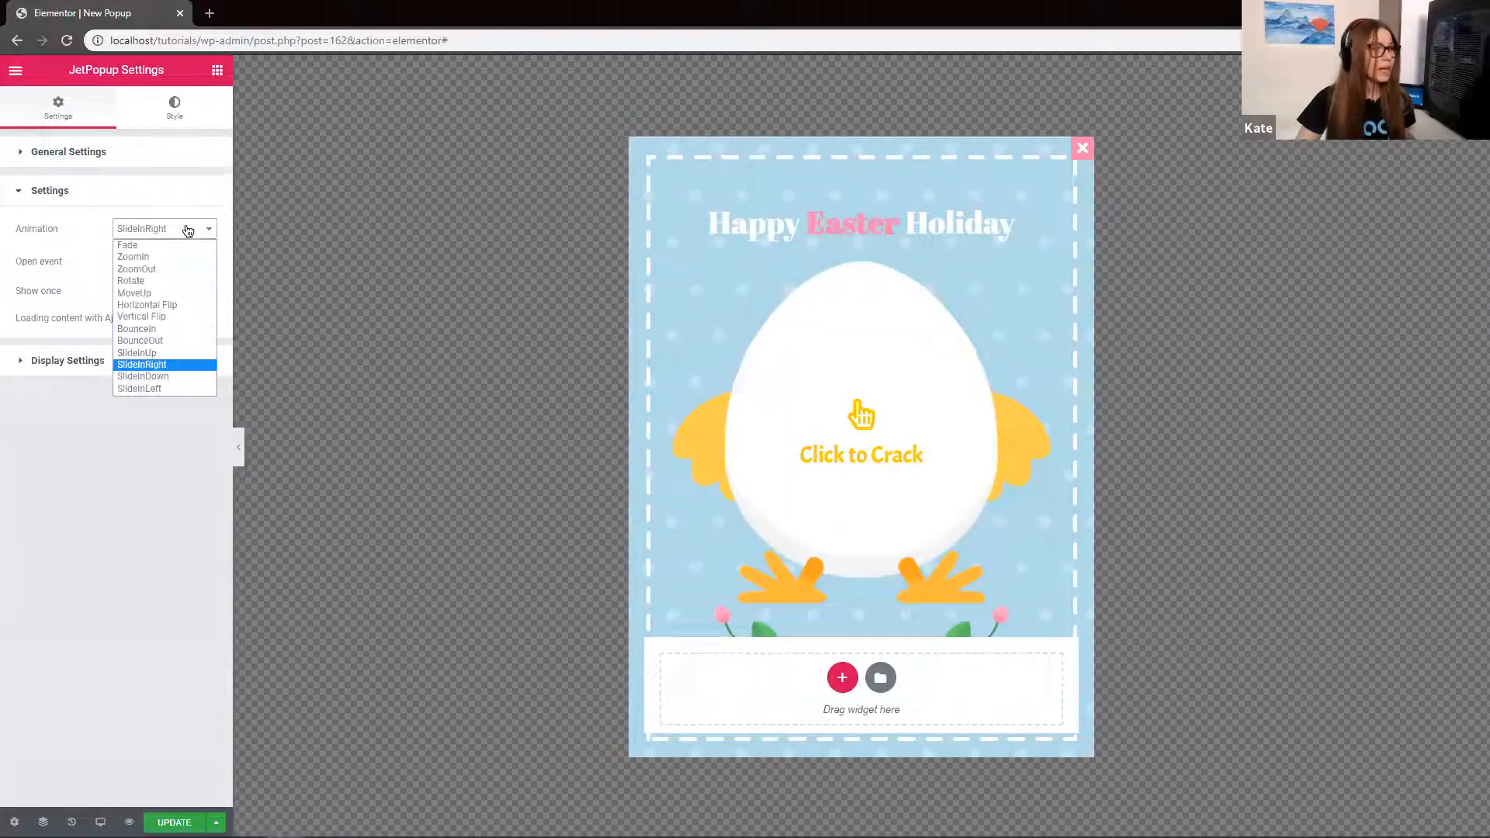
click(170, 340)
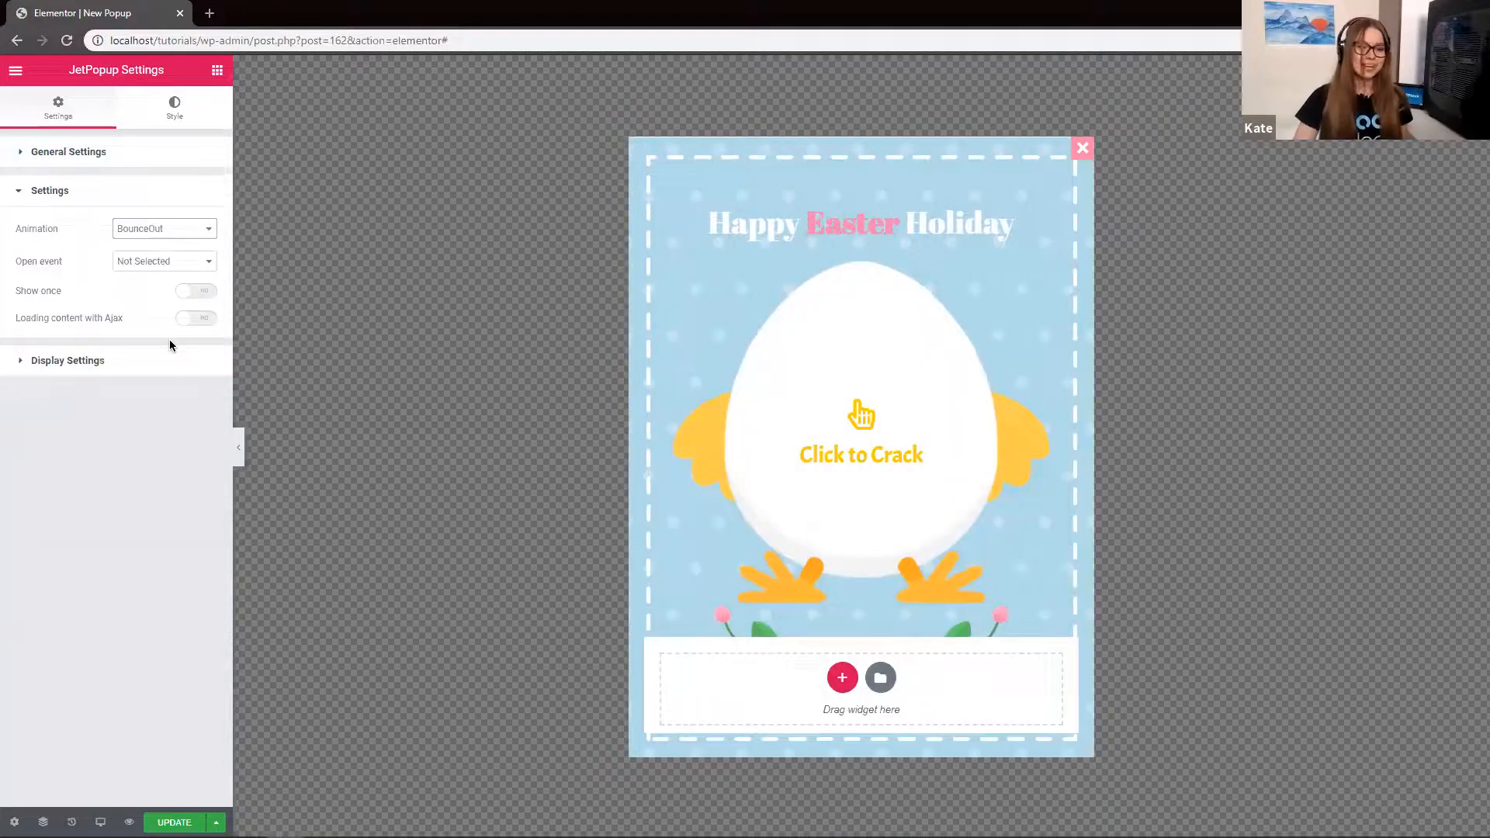
Set the popup's open event to Page Scrolled(%) and enable Show once, Loading content with Ajax and Force Loading
click(173, 266)
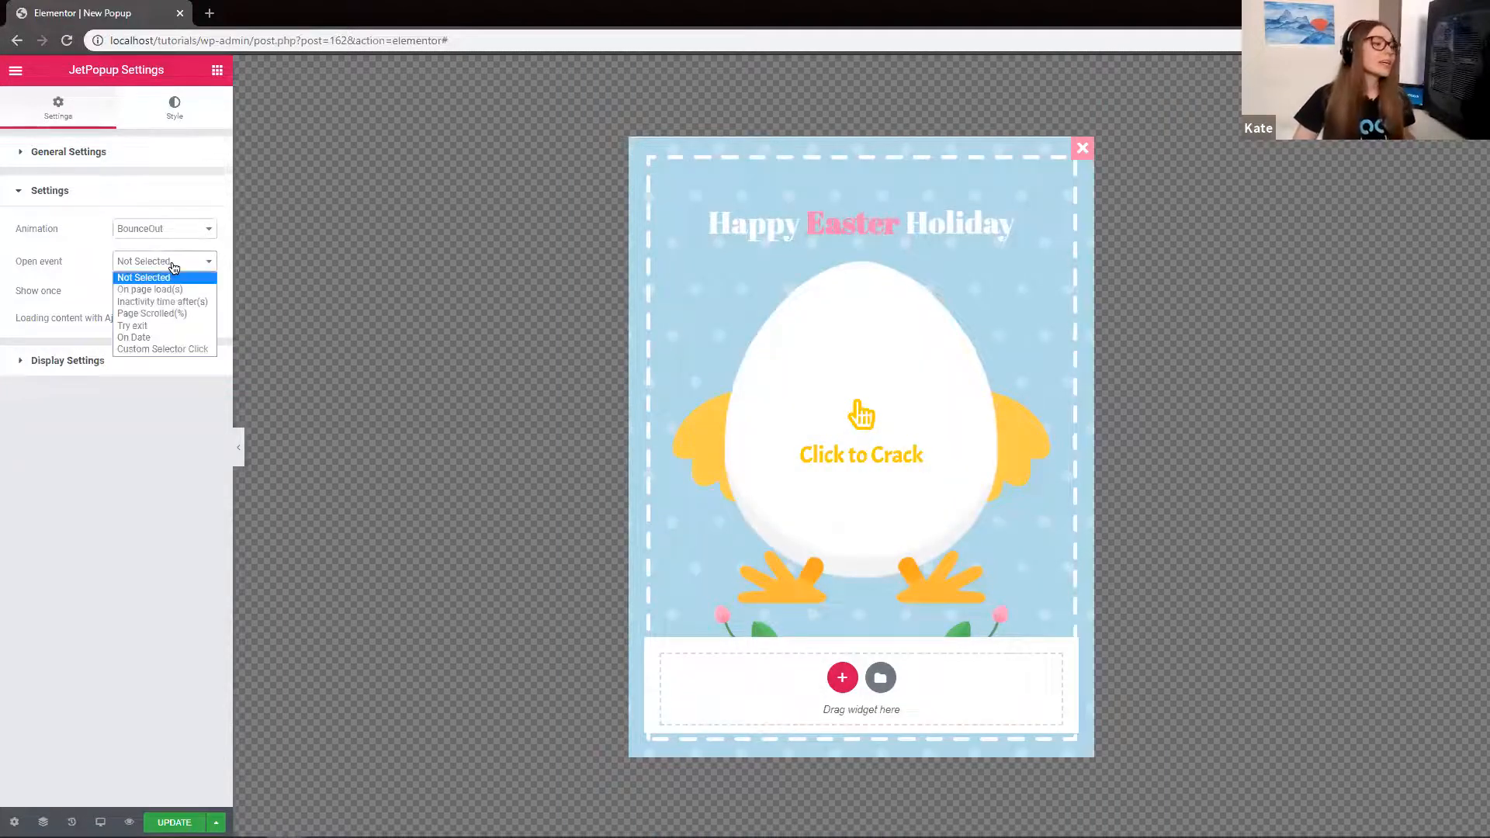
click(172, 314)
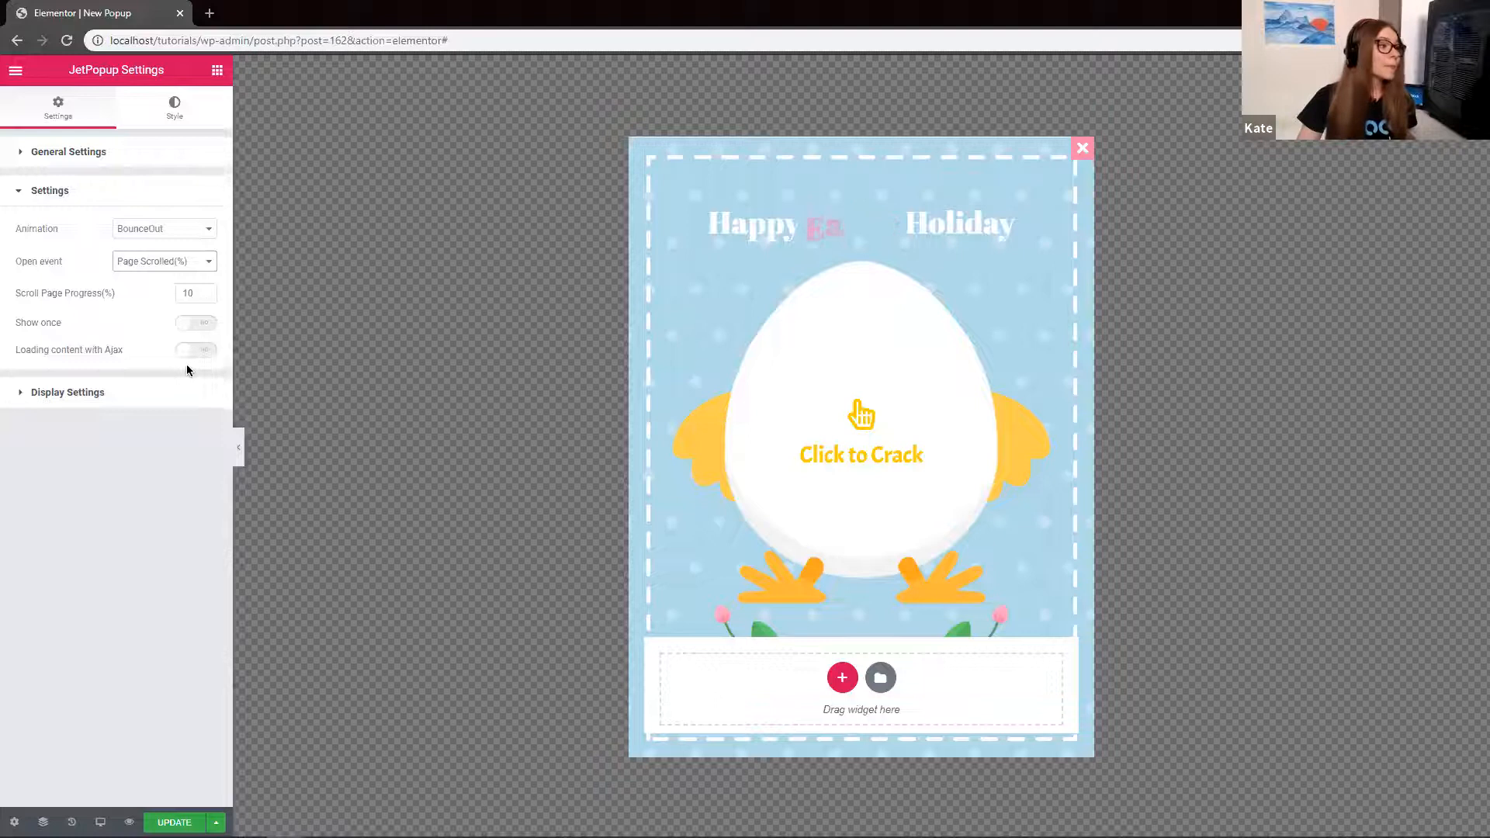
click(206, 326)
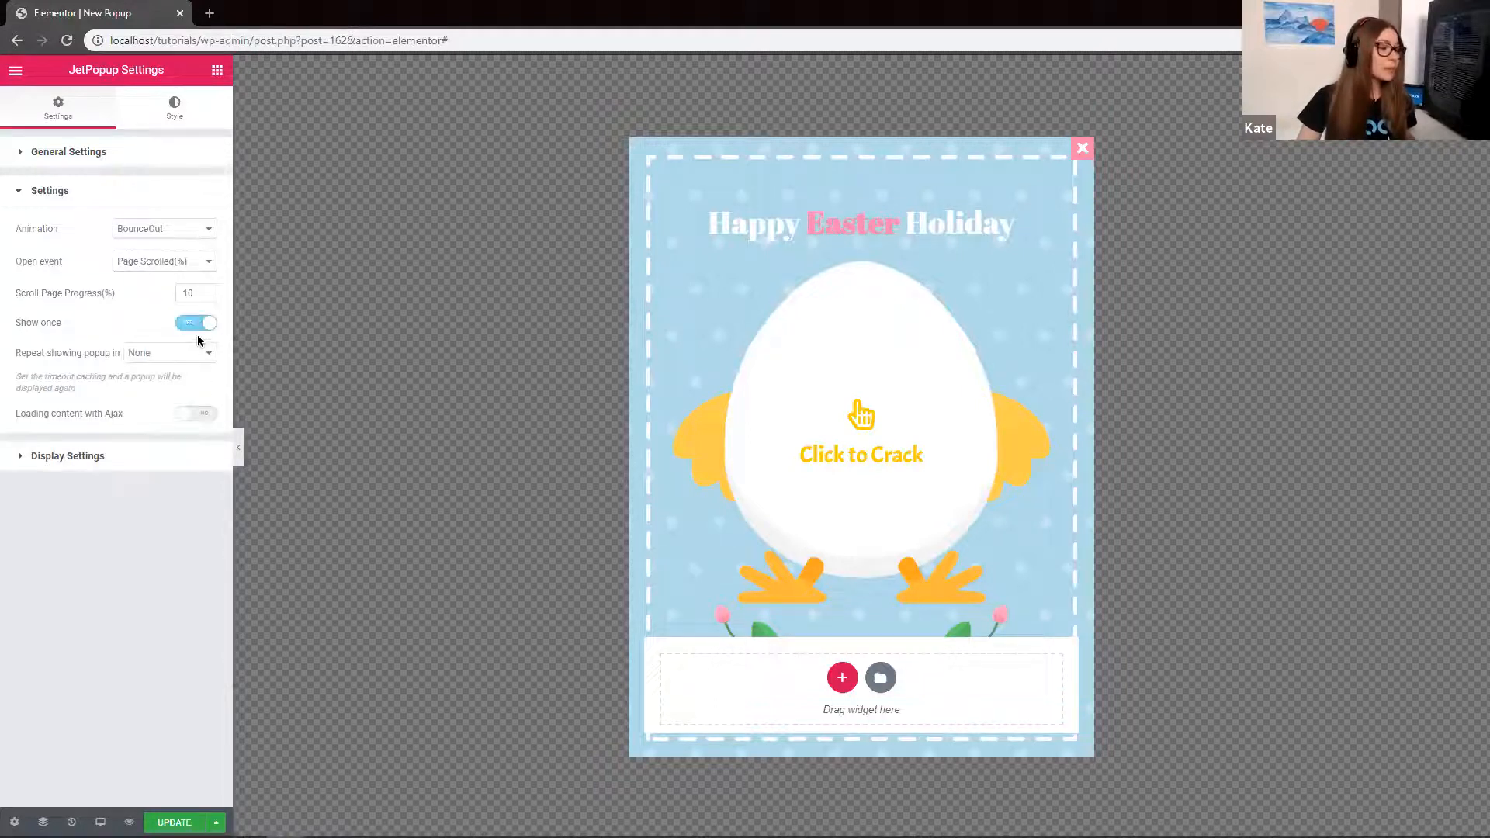
click(201, 417)
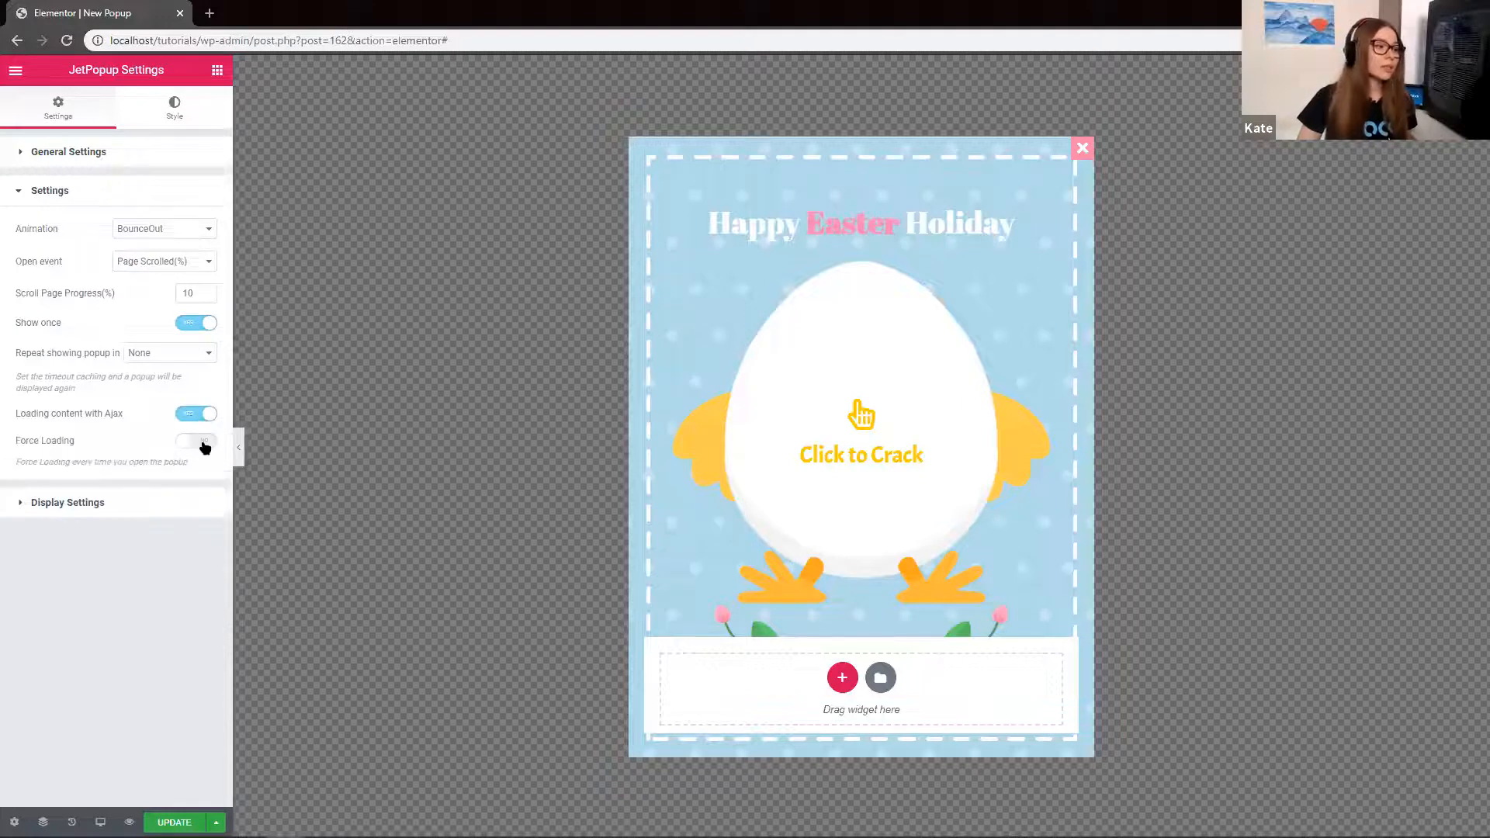
click(205, 442)
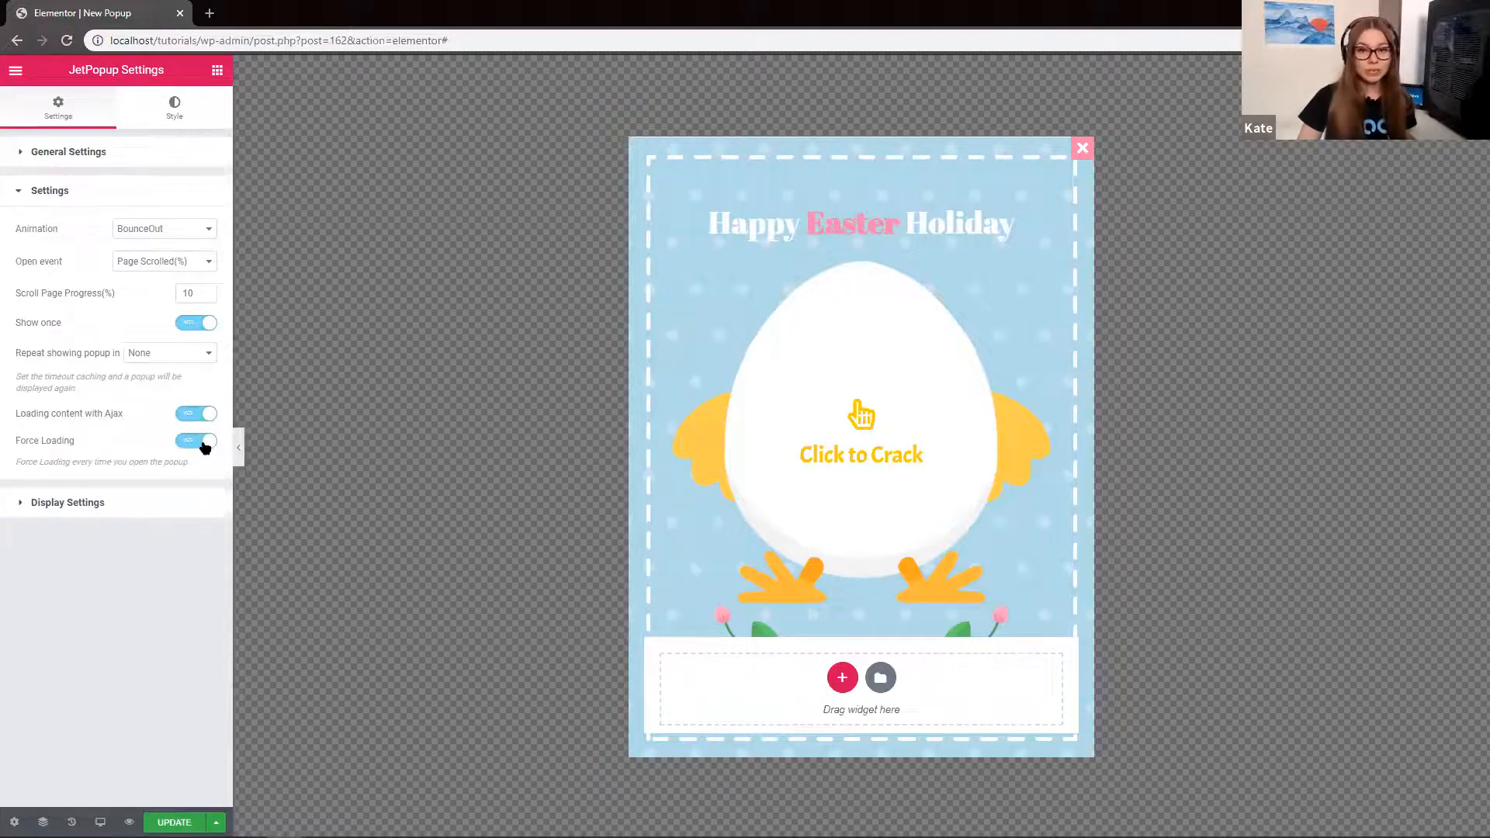
Set the popup's display condition to Include, Singular, Page, Page 2, and save the conditions
click(48, 503)
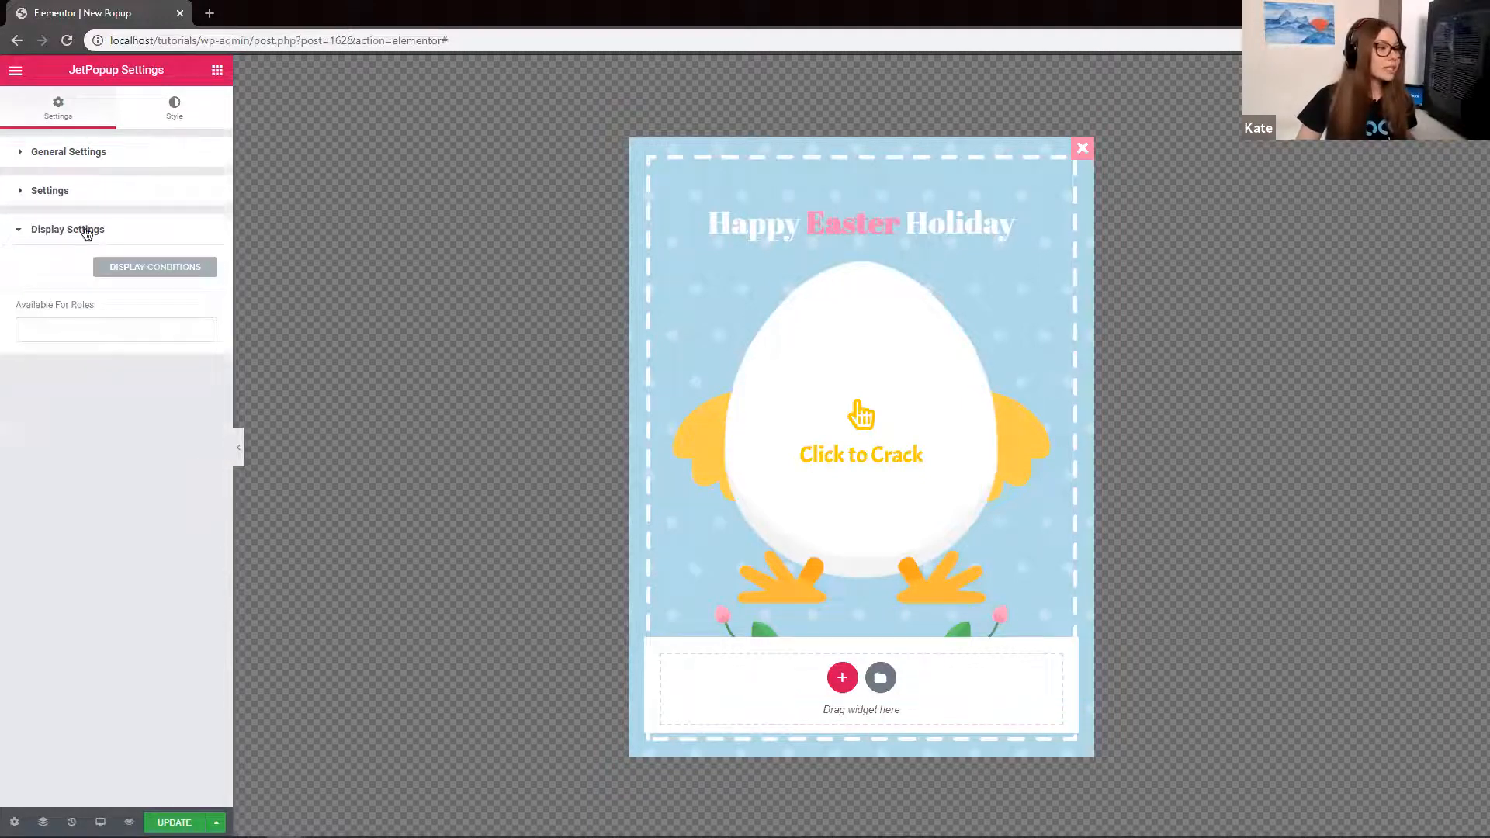
click(137, 268)
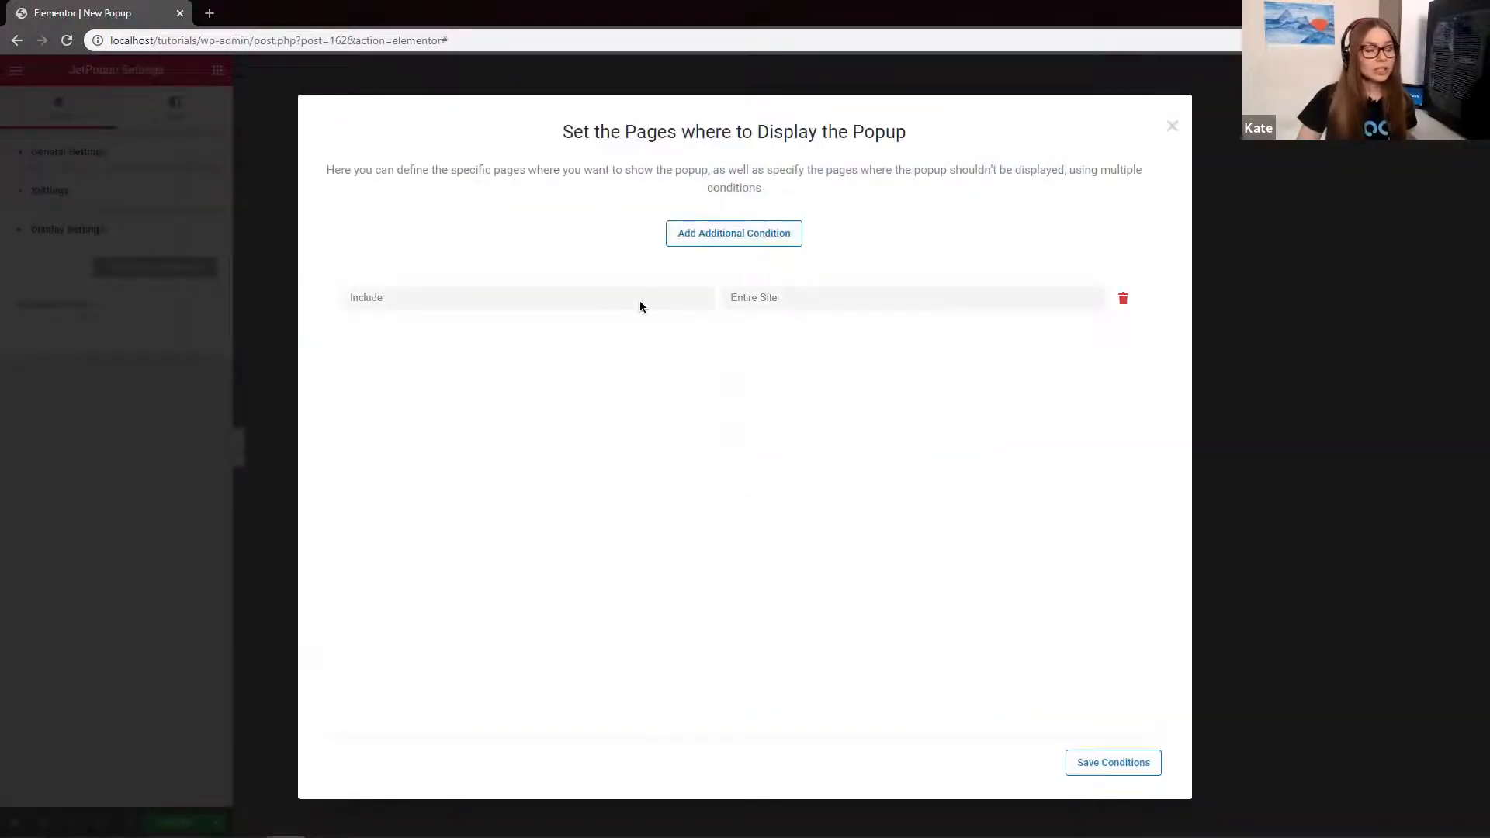
click(901, 294)
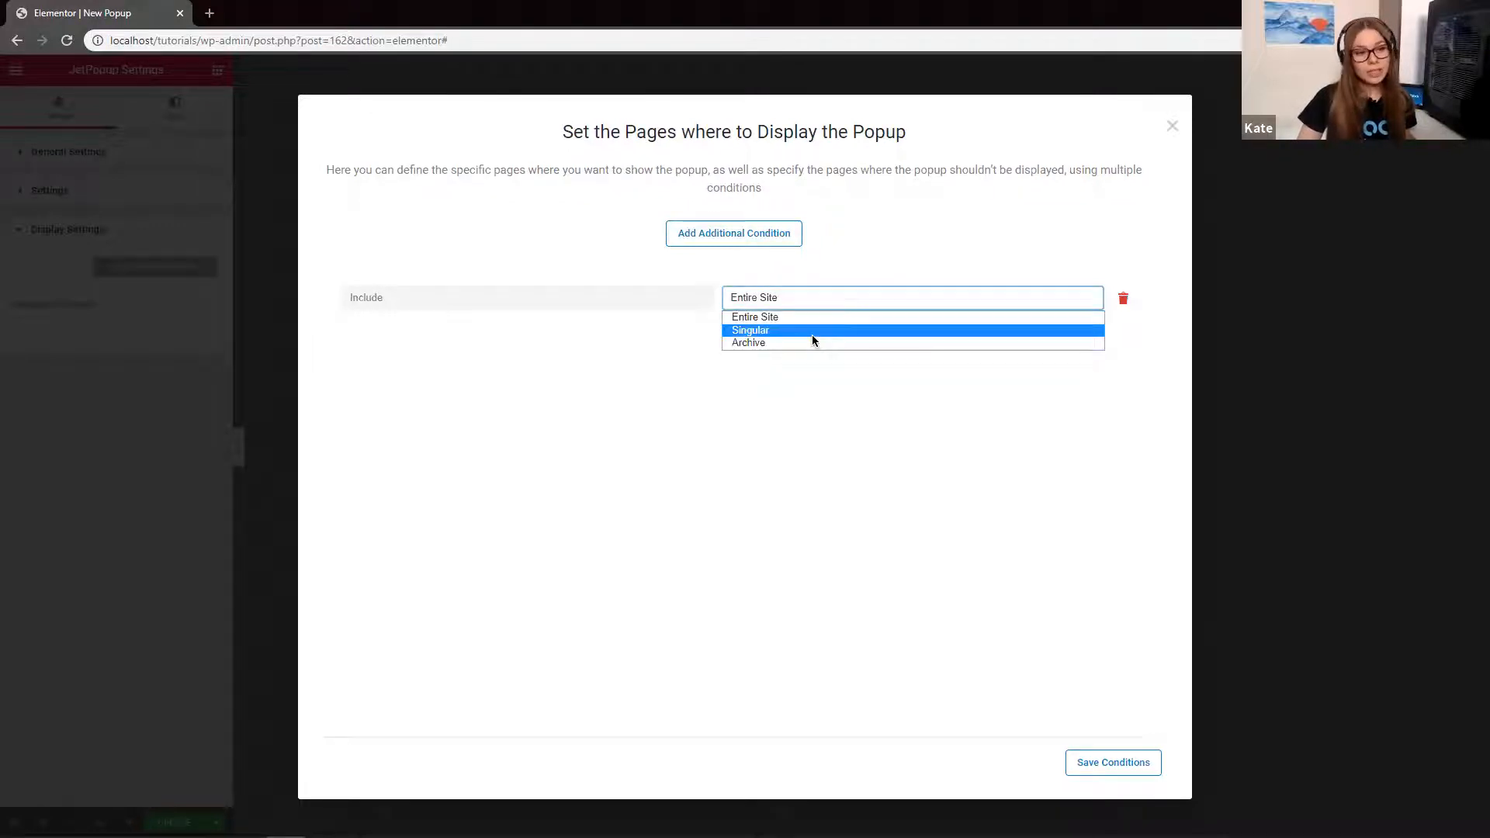
click(812, 330)
click(877, 297)
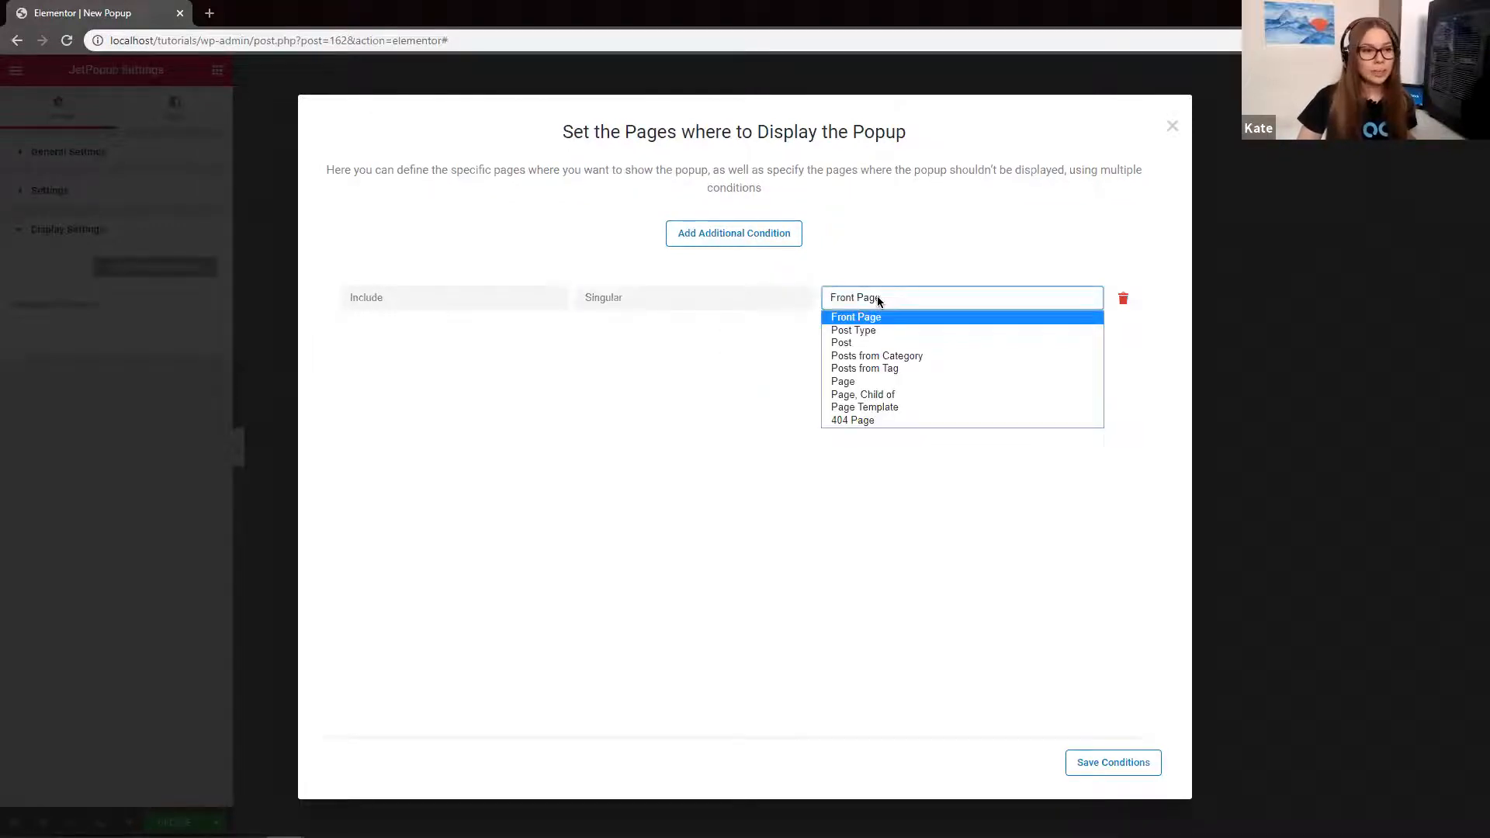
click(866, 382)
click(974, 299)
click(962, 330)
click(1113, 764)
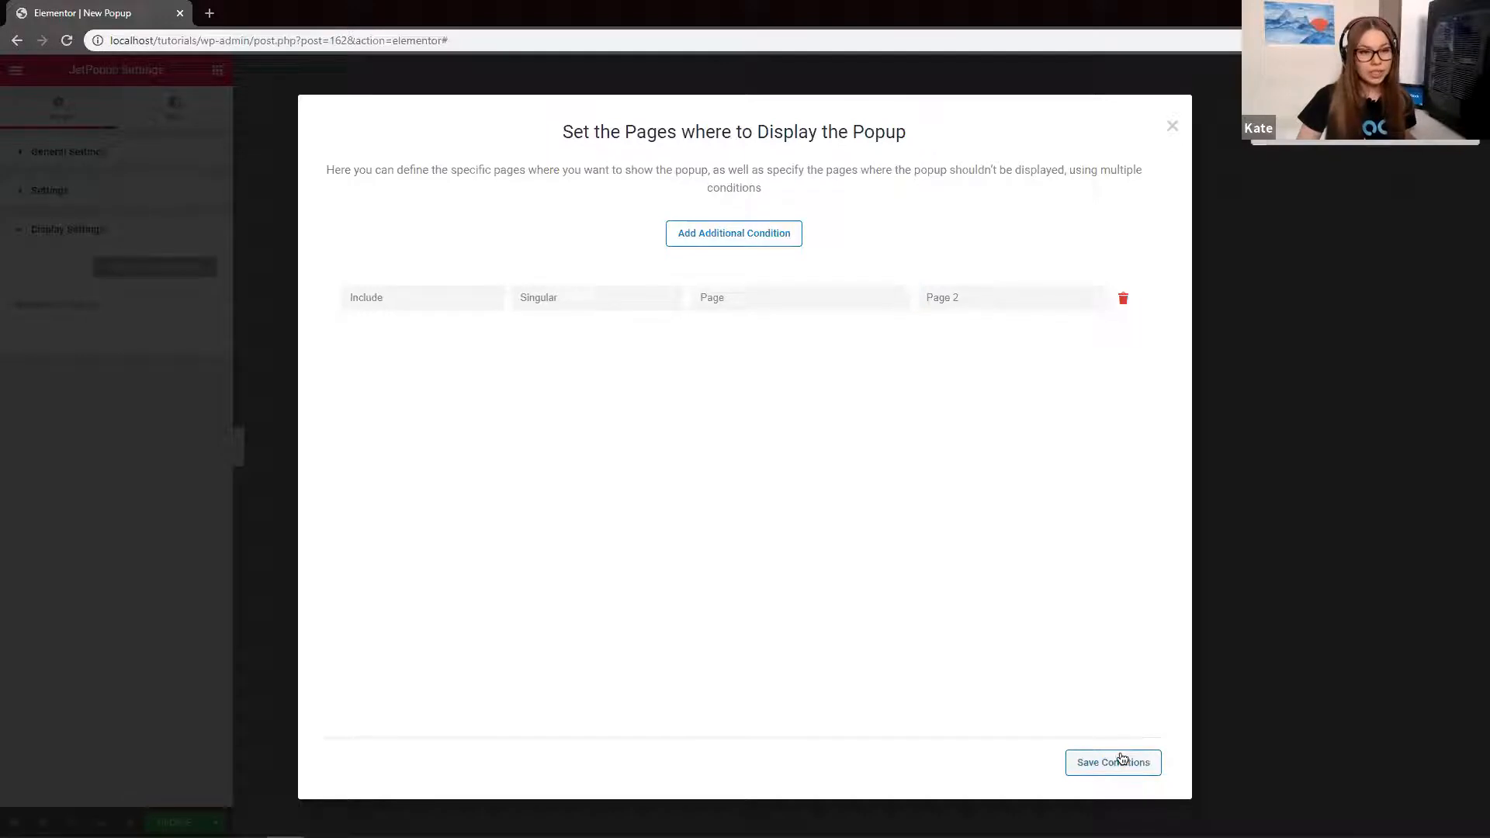
click(1172, 126)
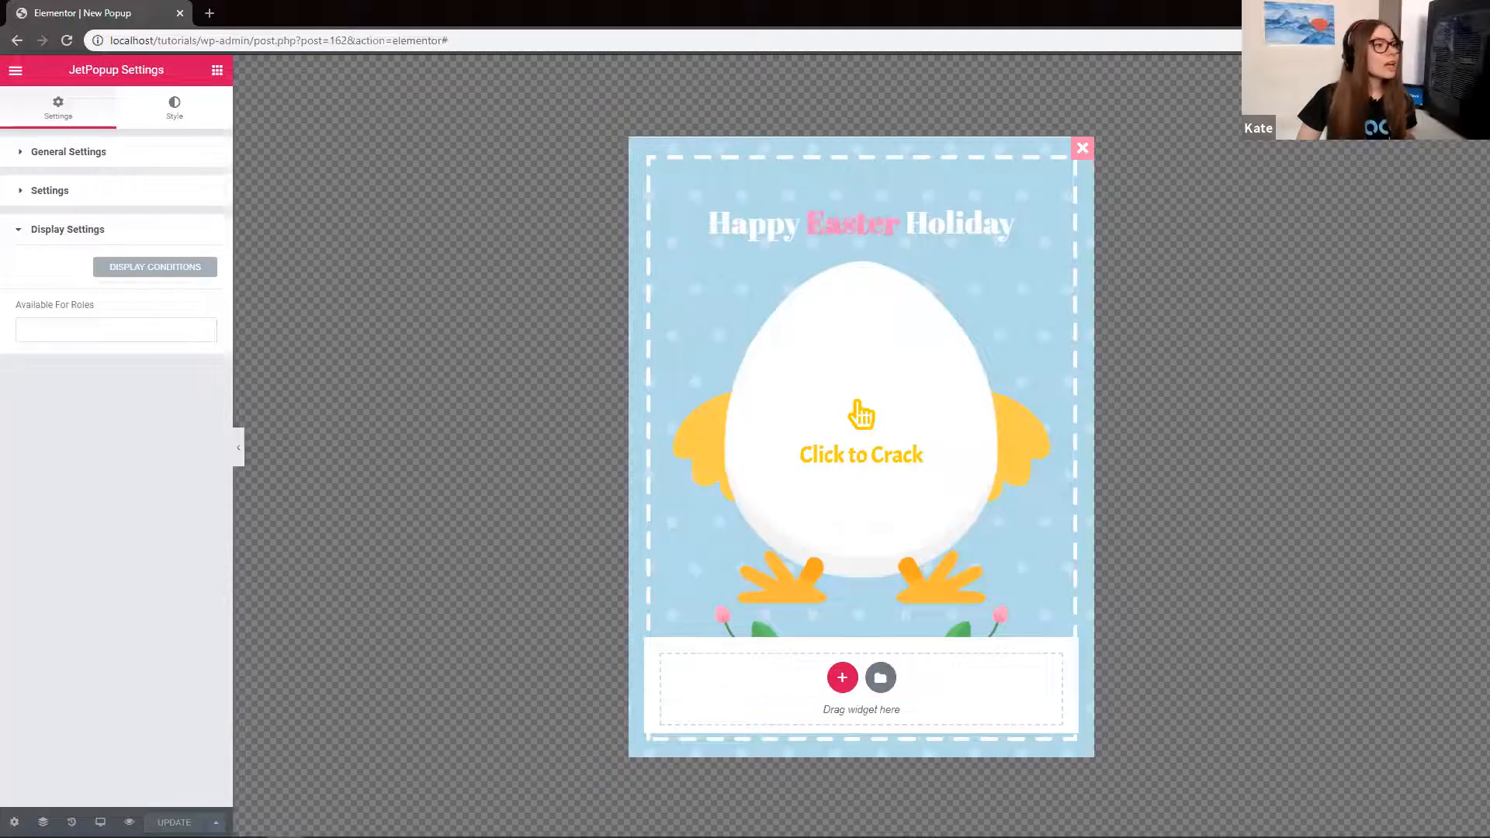
Duplicate the editor's browser tab and open the site's front page at localhost/tutorials/ in the copy
right_click(131, 10)
click(159, 56)
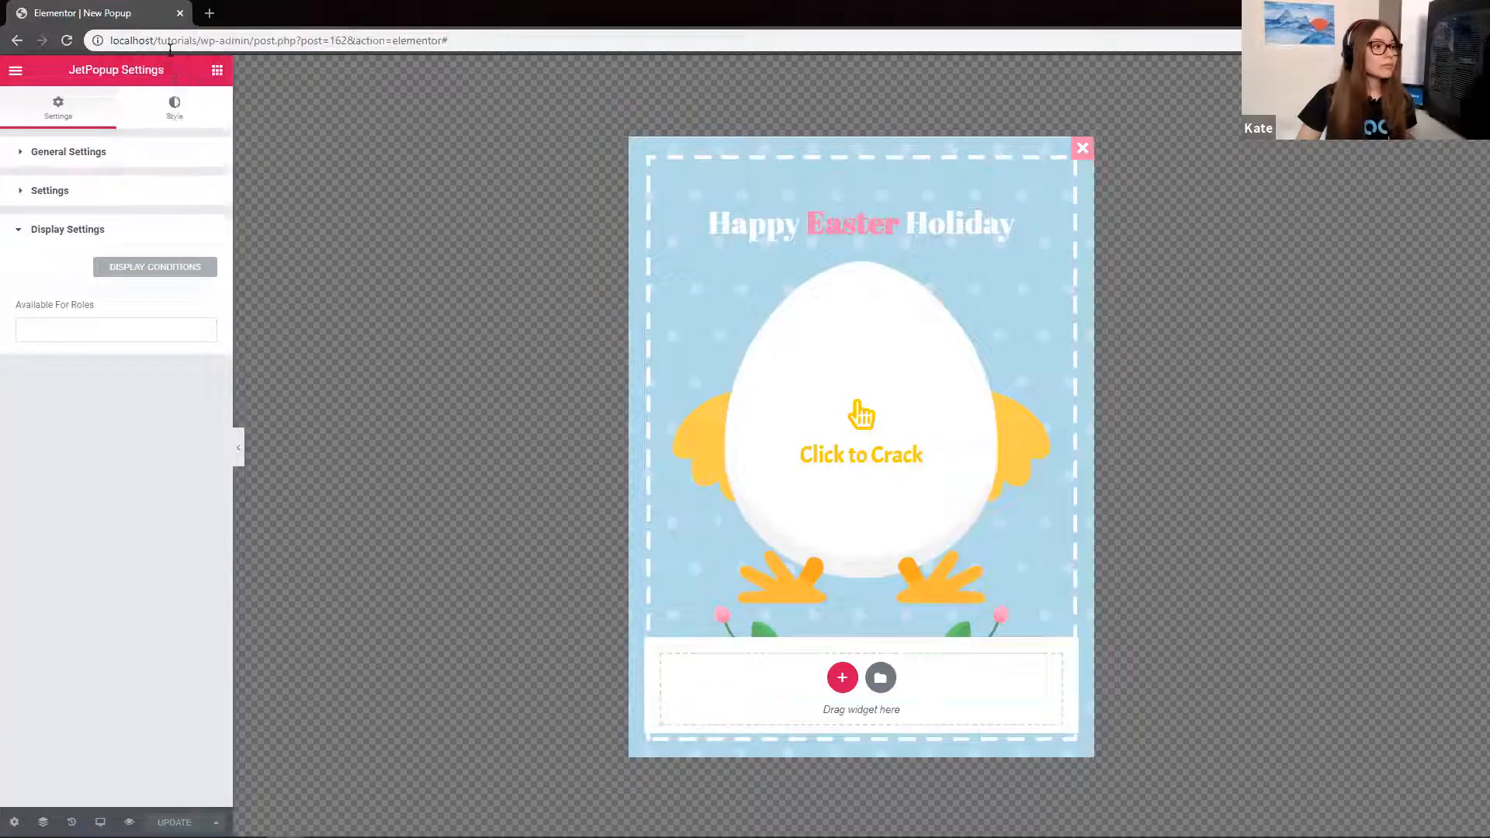
drag(201, 40, 532, 41)
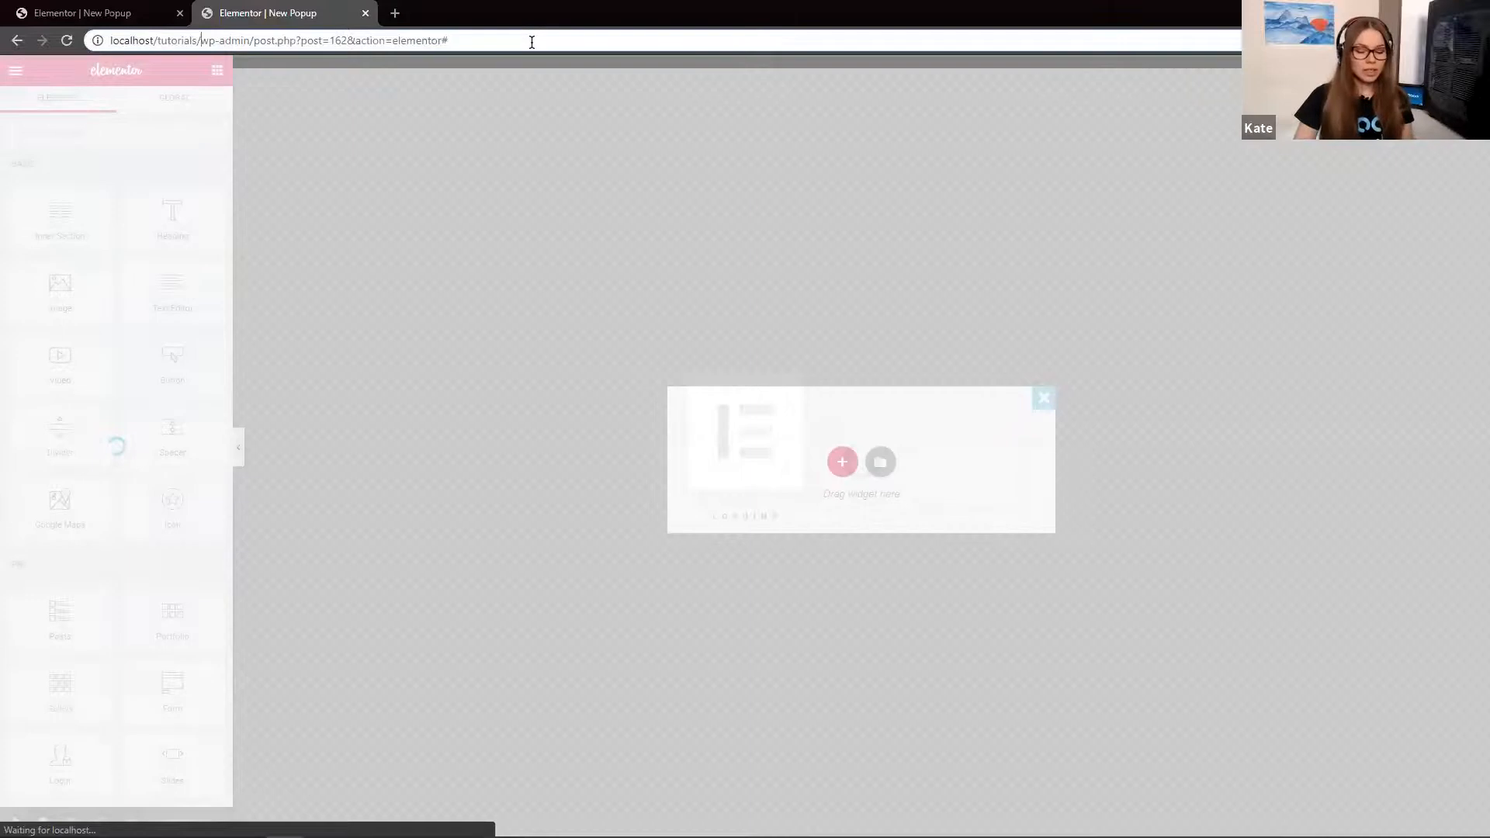
key(BackSpace)
key(Return)
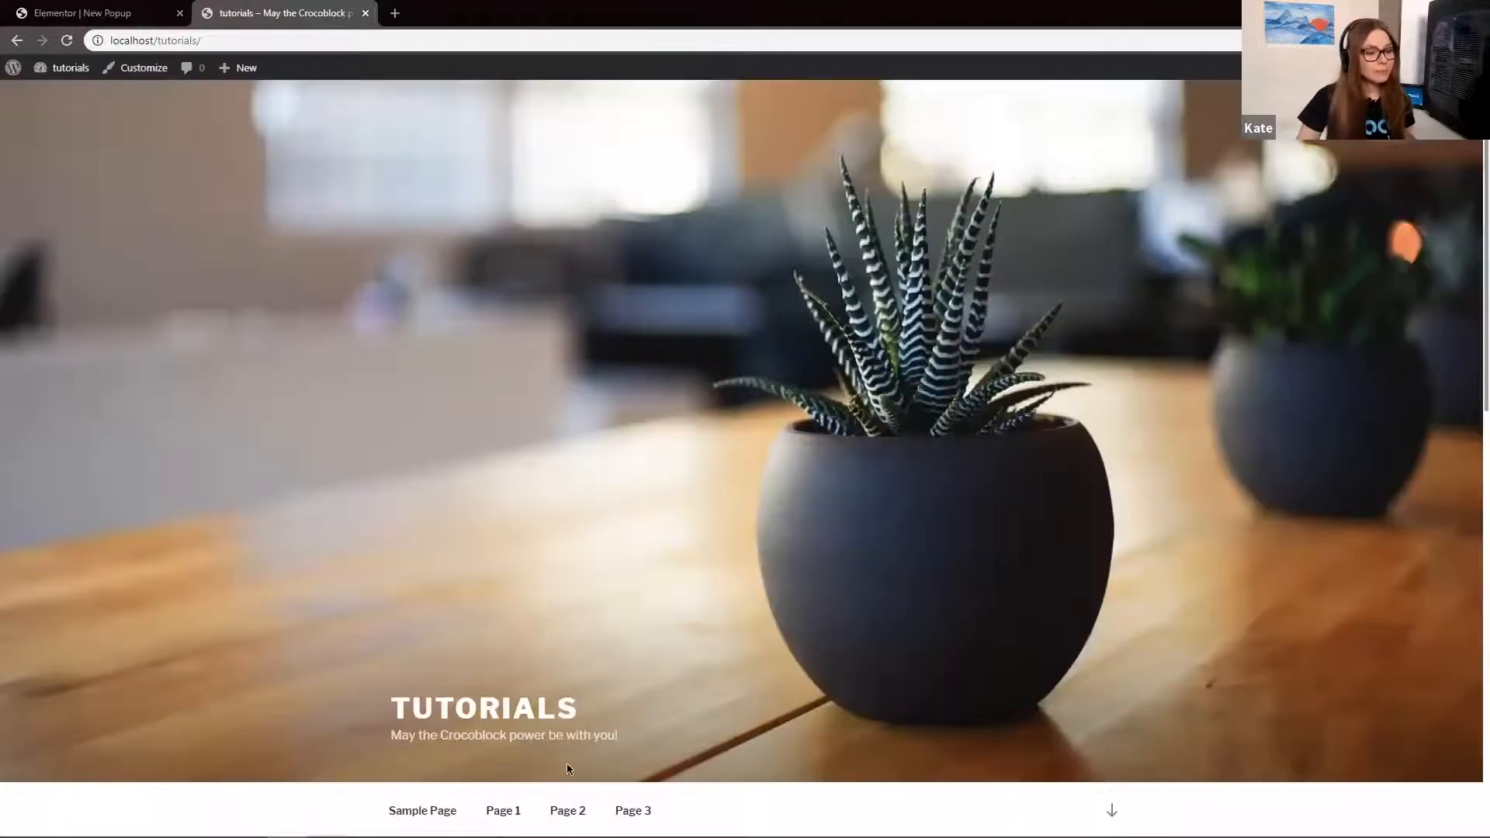
Test the popup on Page 2 by scrolling to trigger it and cracking the egg repeatedly, and close the test tab
click(568, 810)
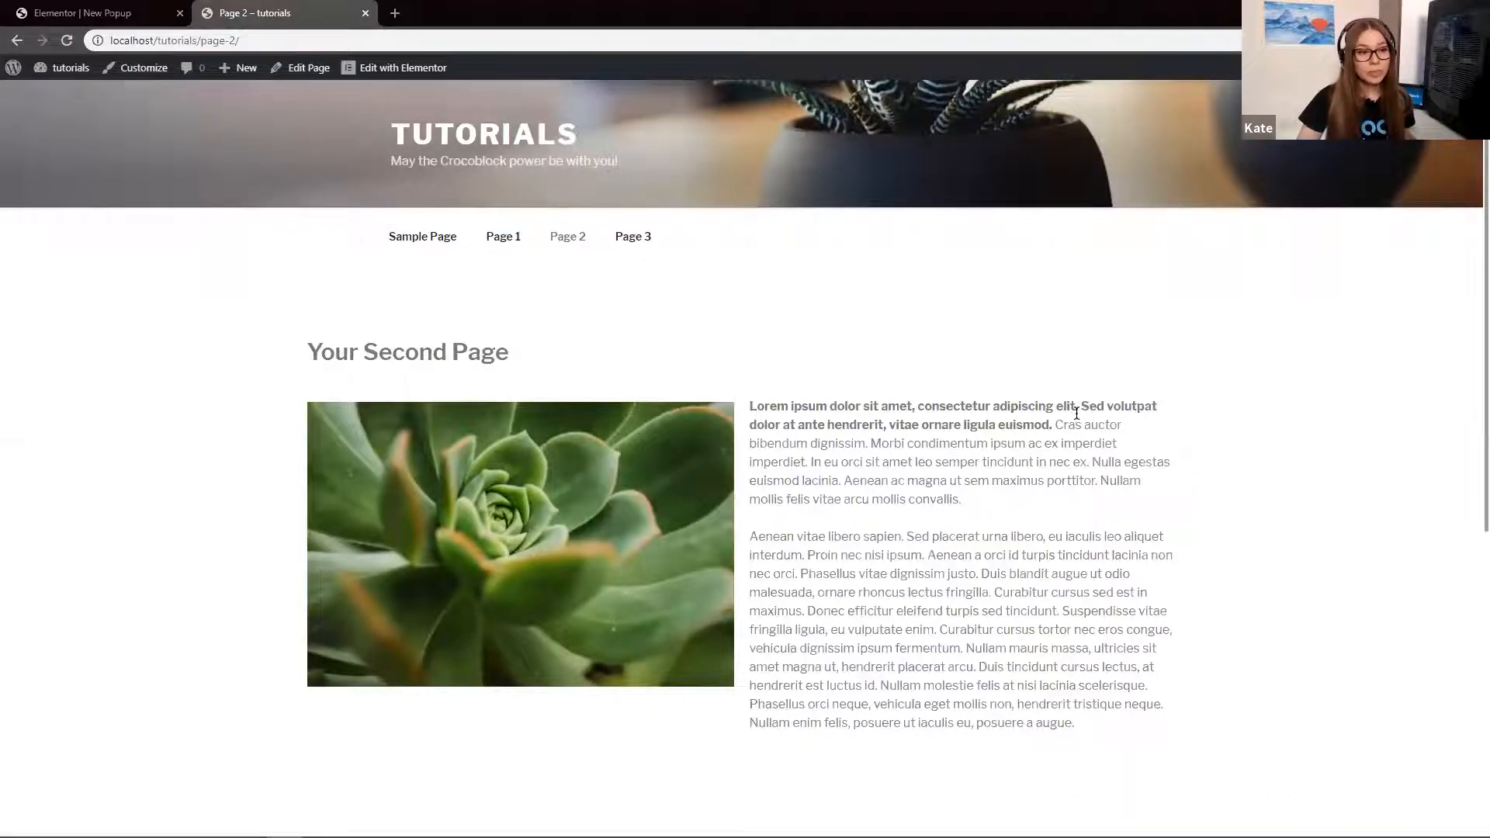
scroll(1076, 412, down, 3)
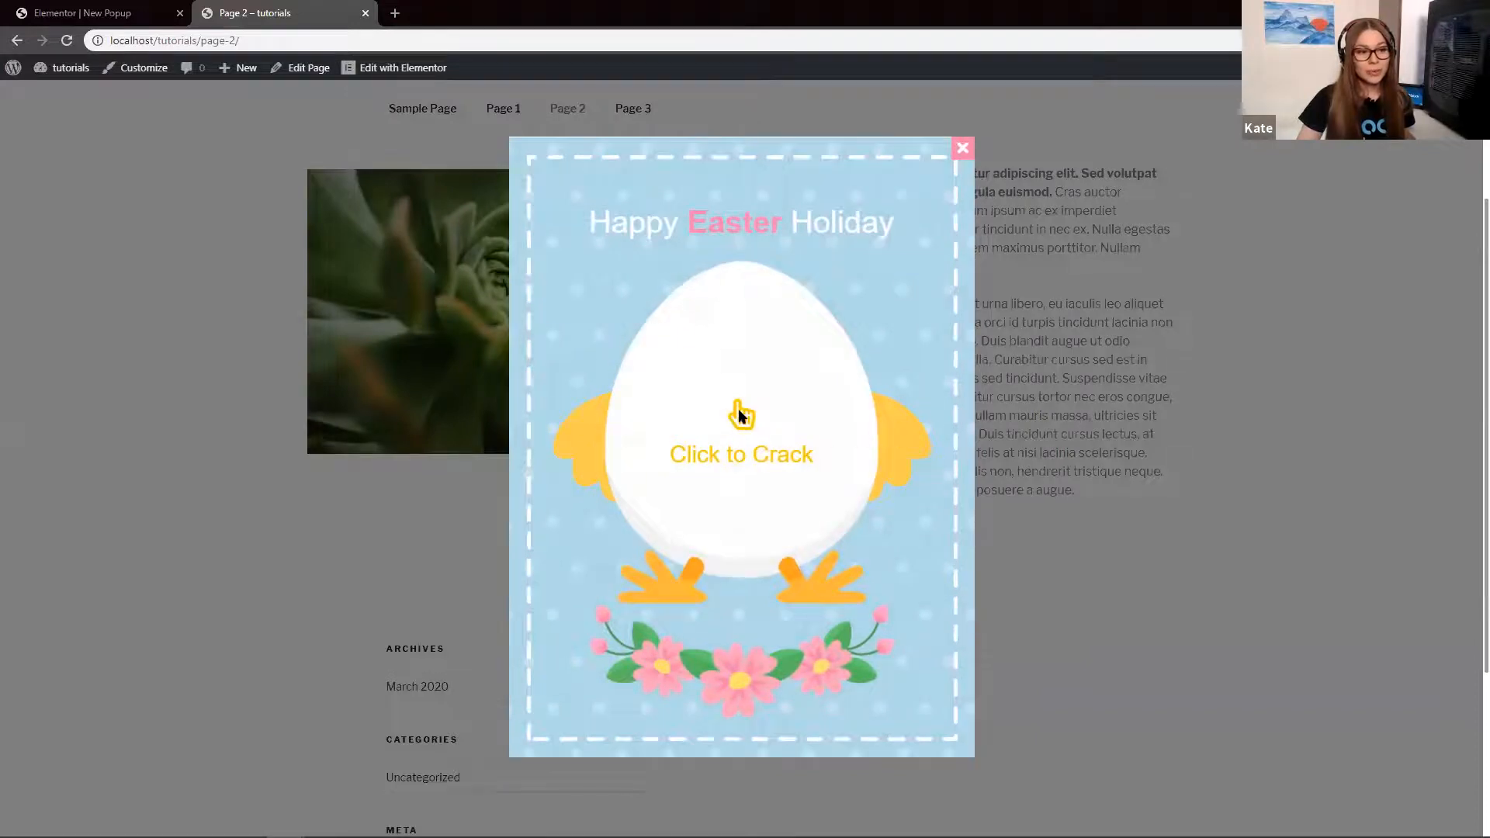
click(738, 415)
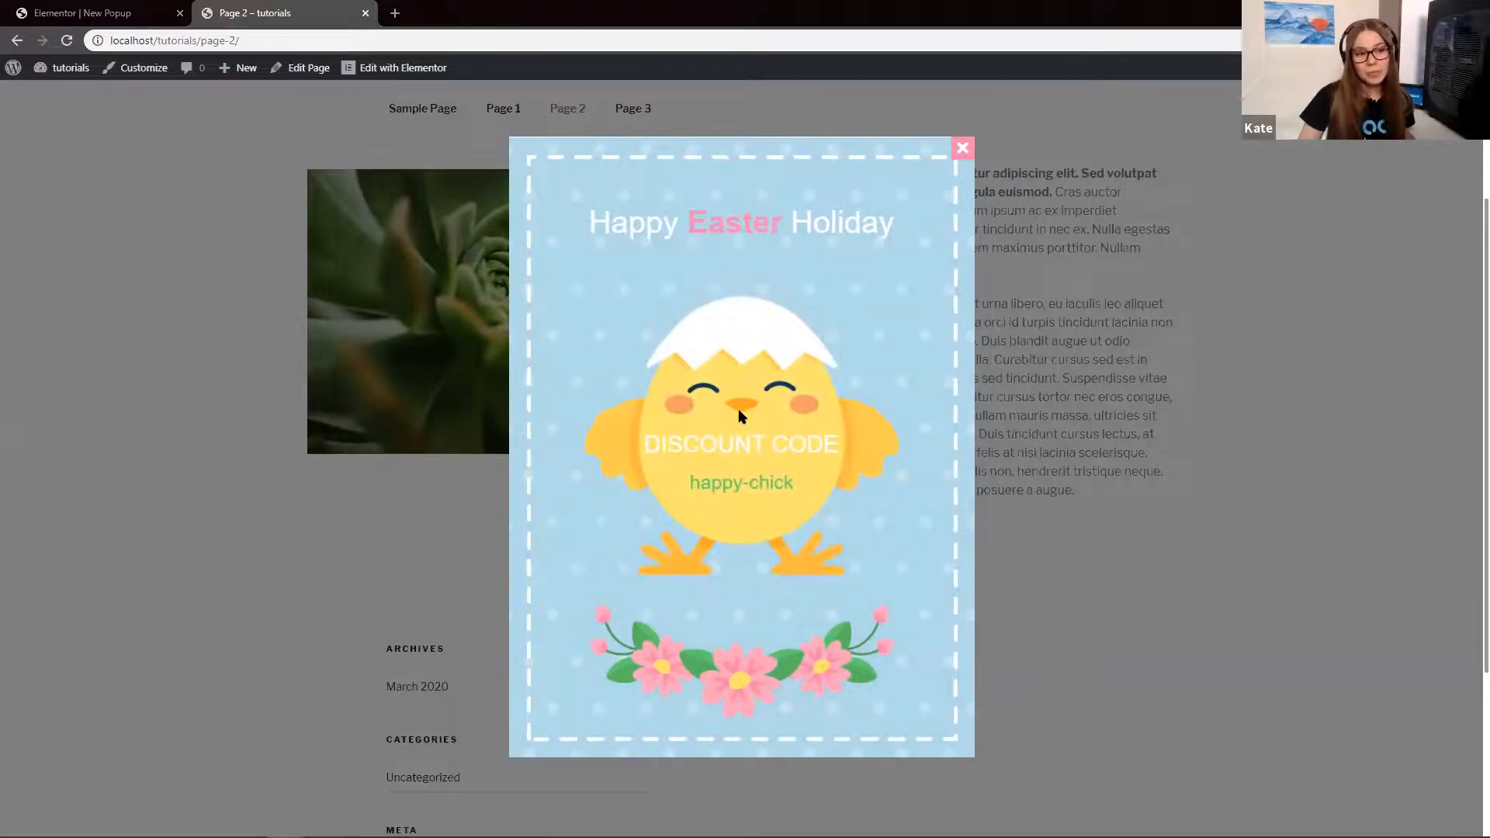
click(738, 415)
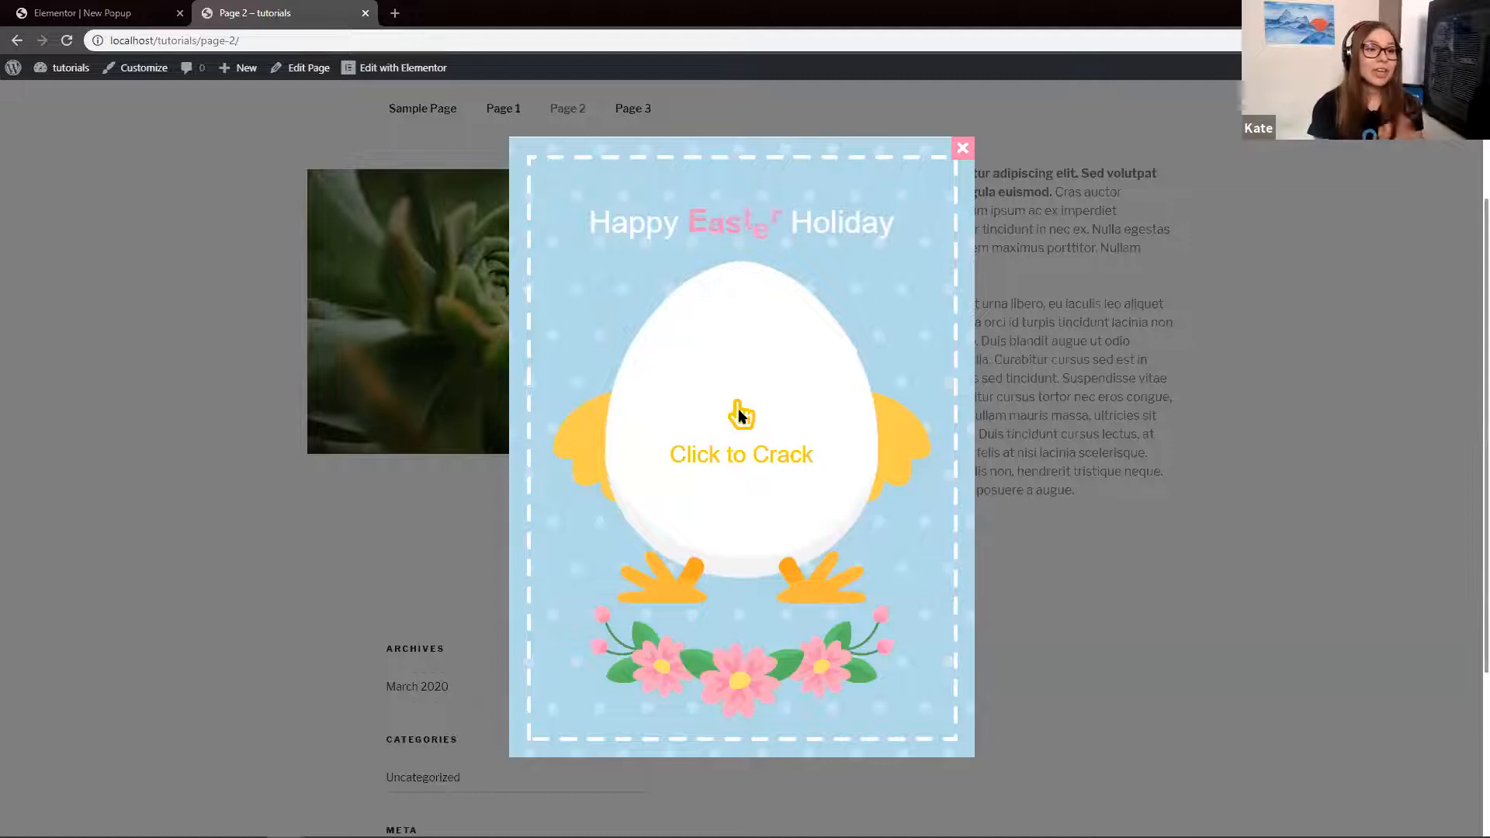
click(739, 415)
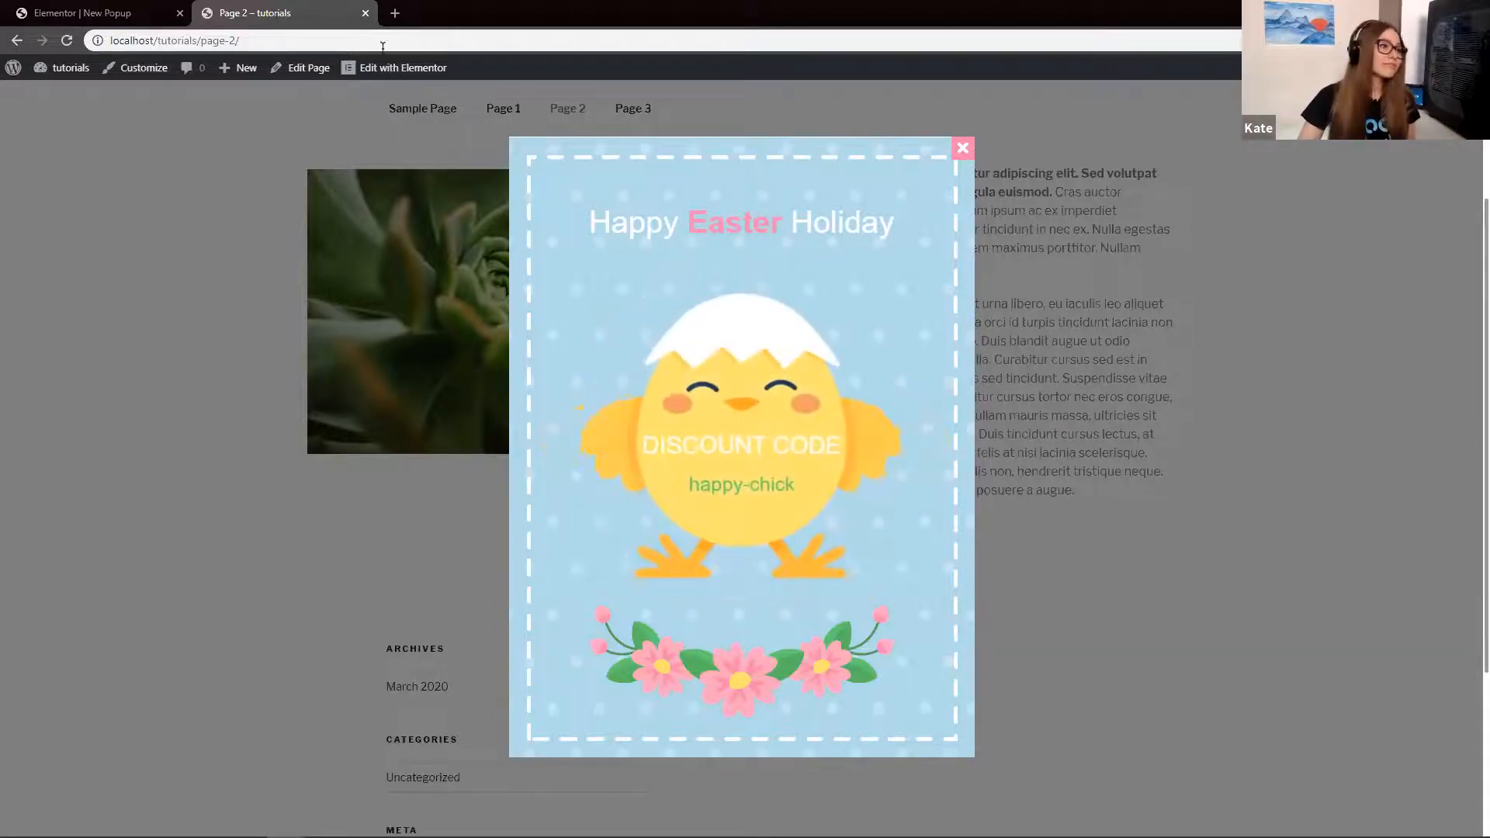
click(366, 13)
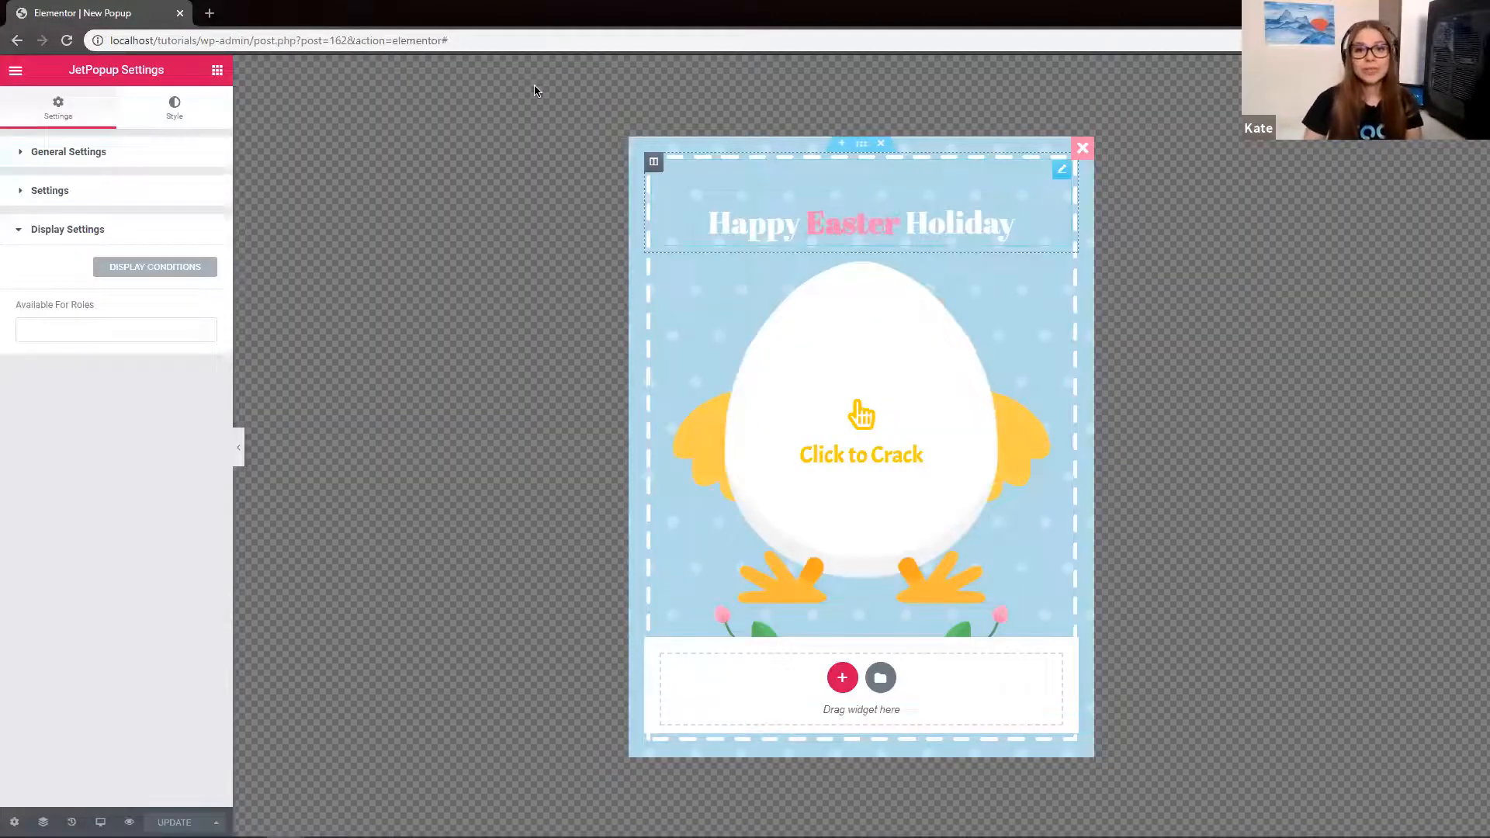
Load the site's front page at localhost/tutorials/ in place of the popup editor
click(211, 12)
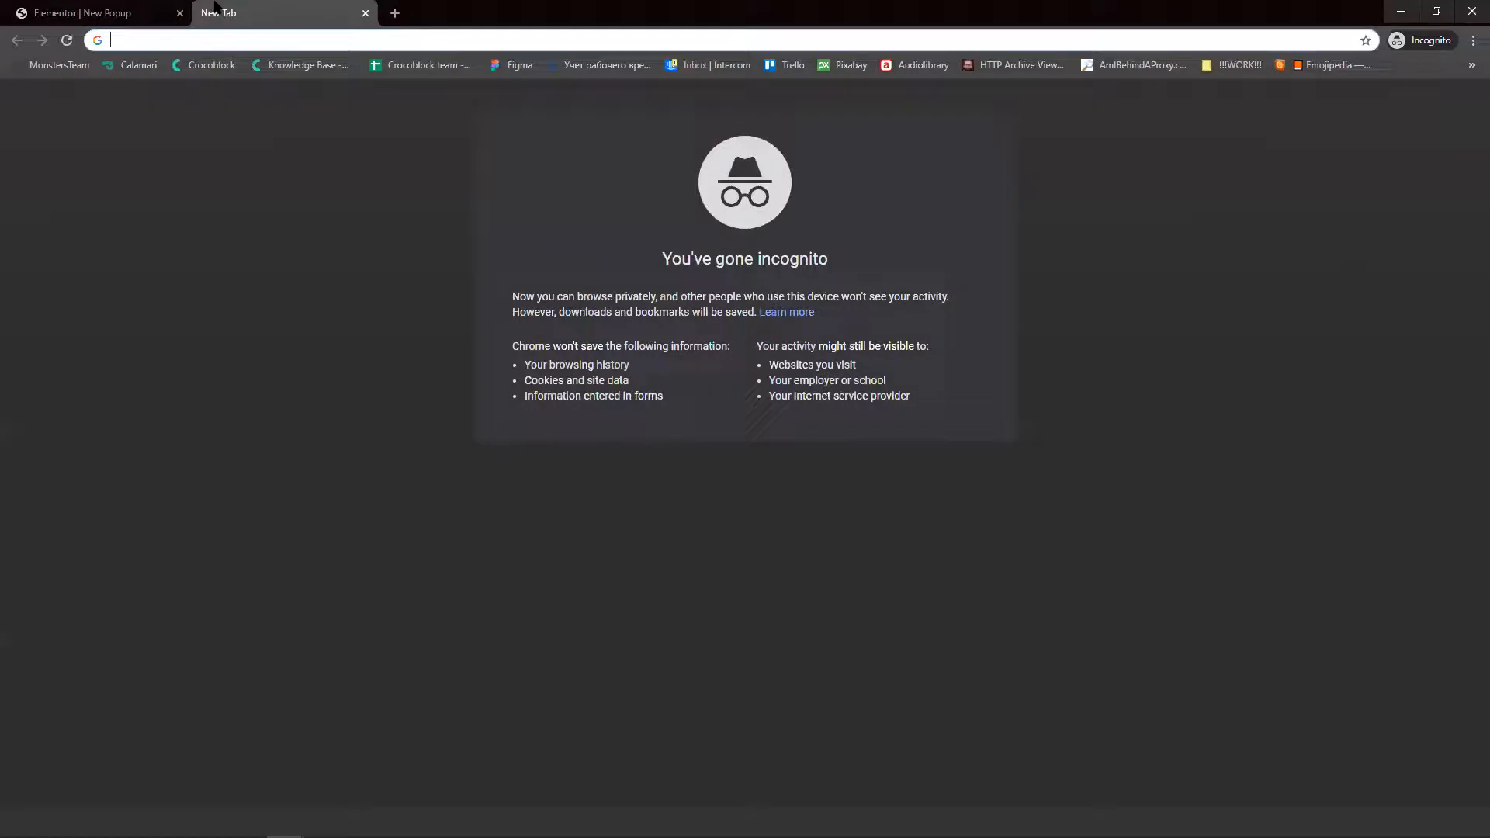
click(365, 12)
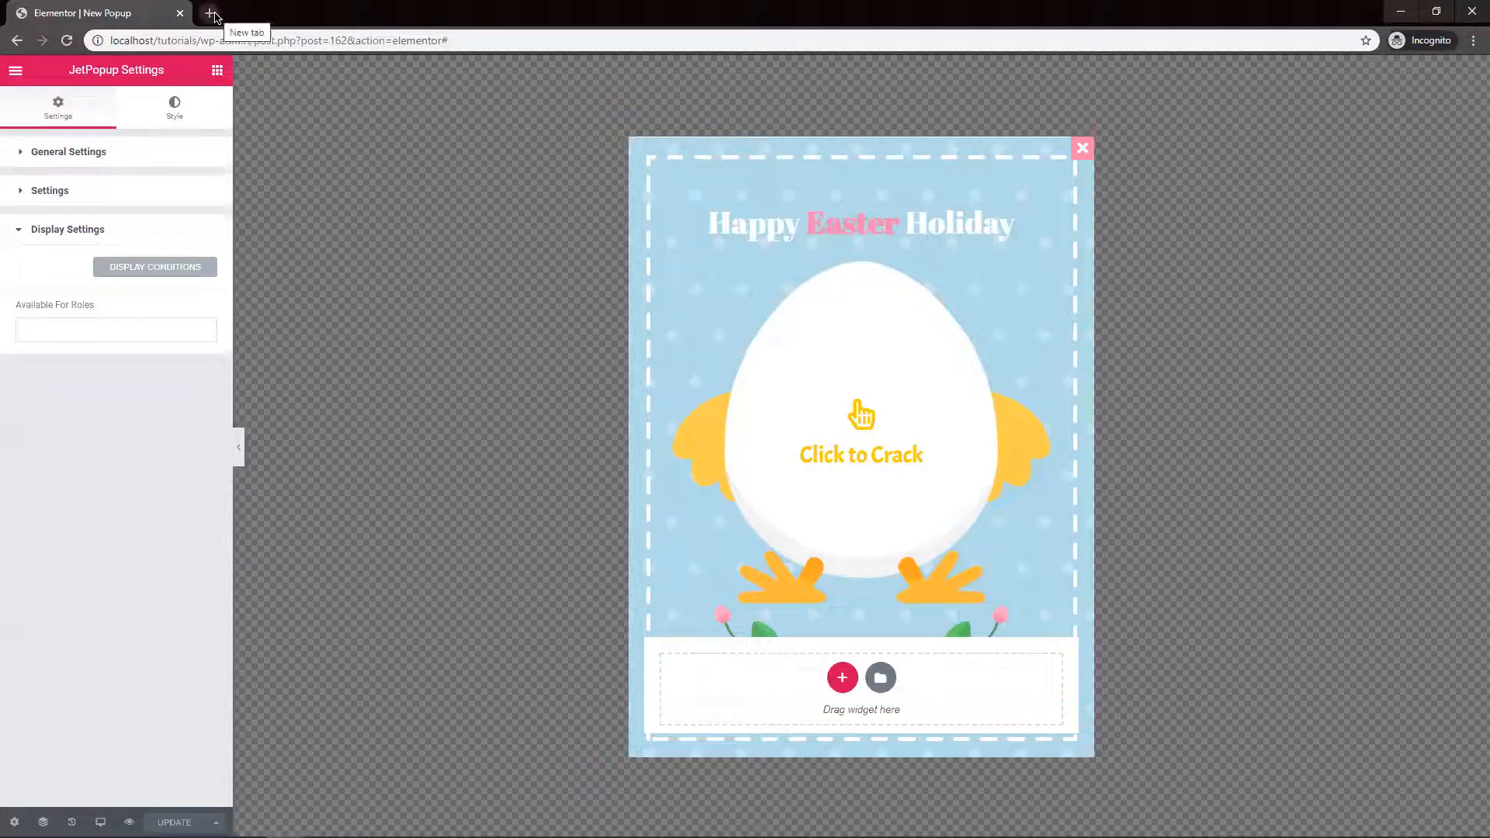
drag(201, 40, 478, 71)
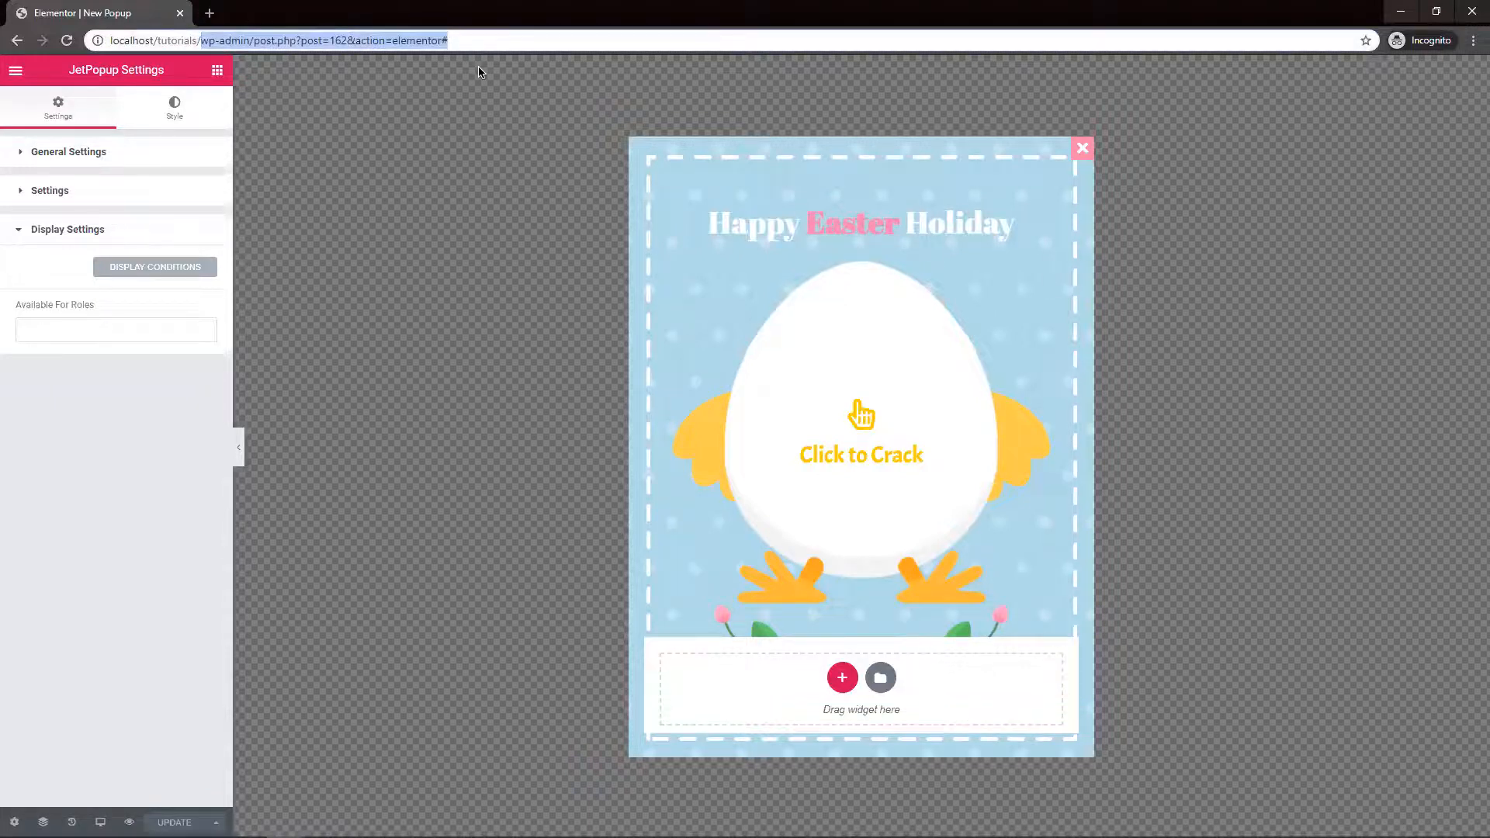
key(BackSpace)
key(Return)
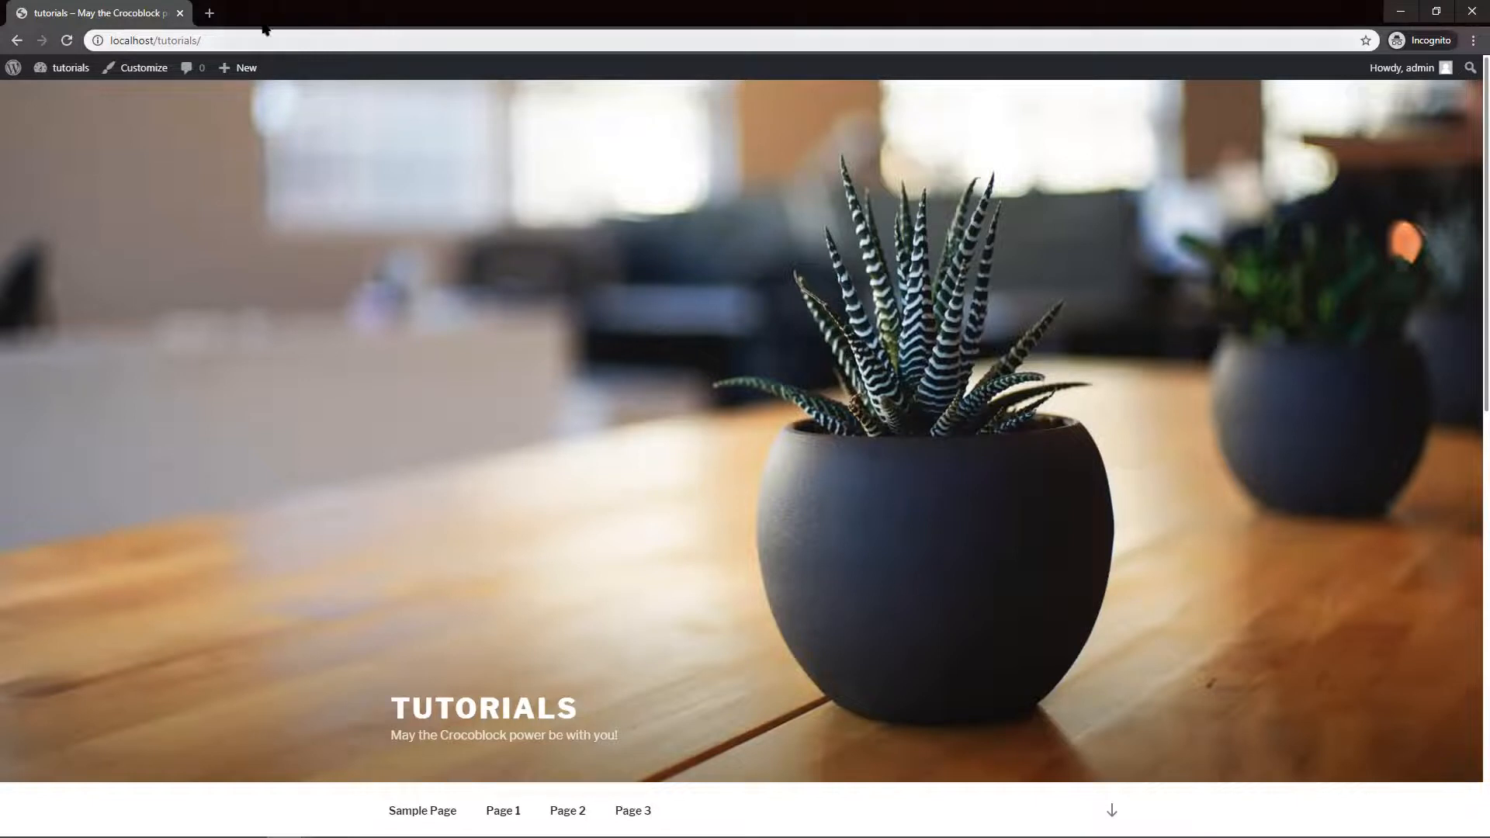
Select the front page's full web address for editing
click(221, 43)
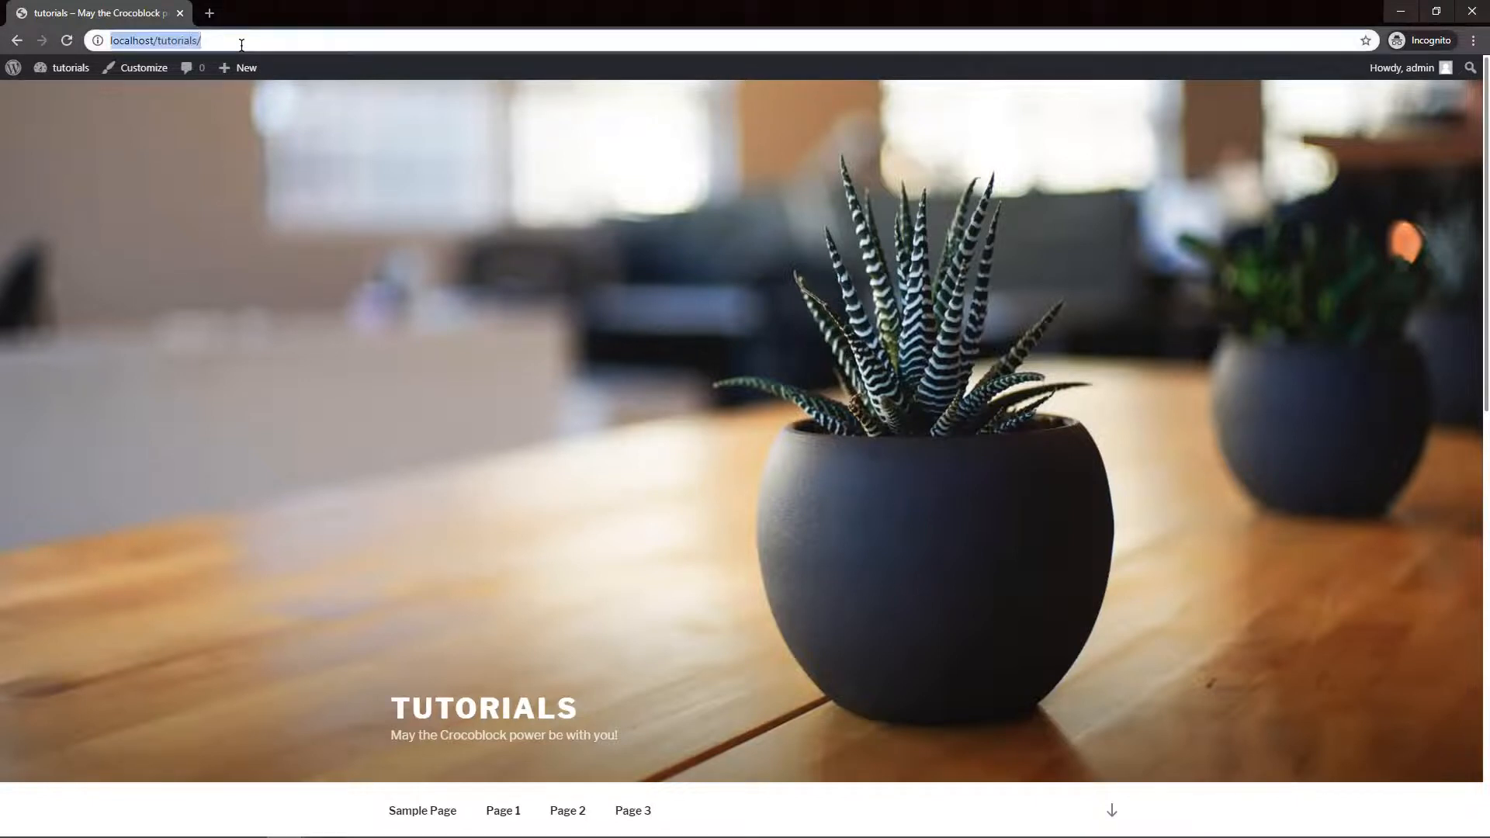